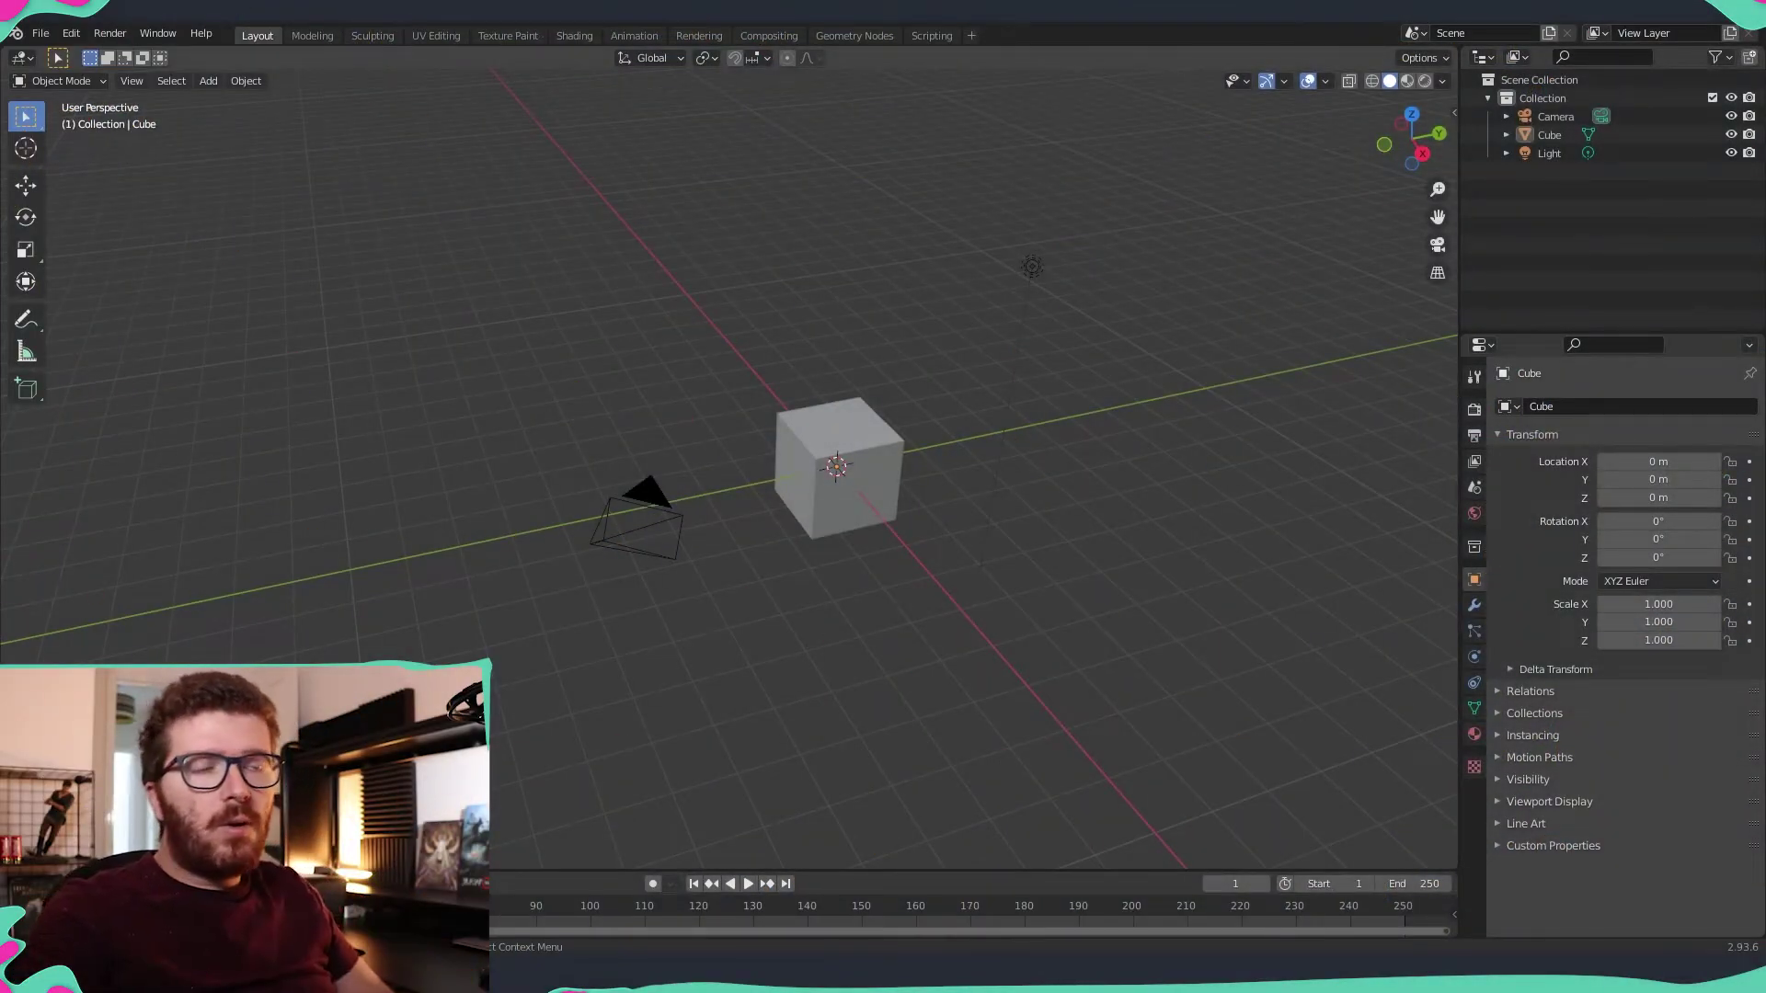
- Examine the cube from several angles, including the back orthographic view, and keep it selected
middle_drag(831, 623, 871, 644)
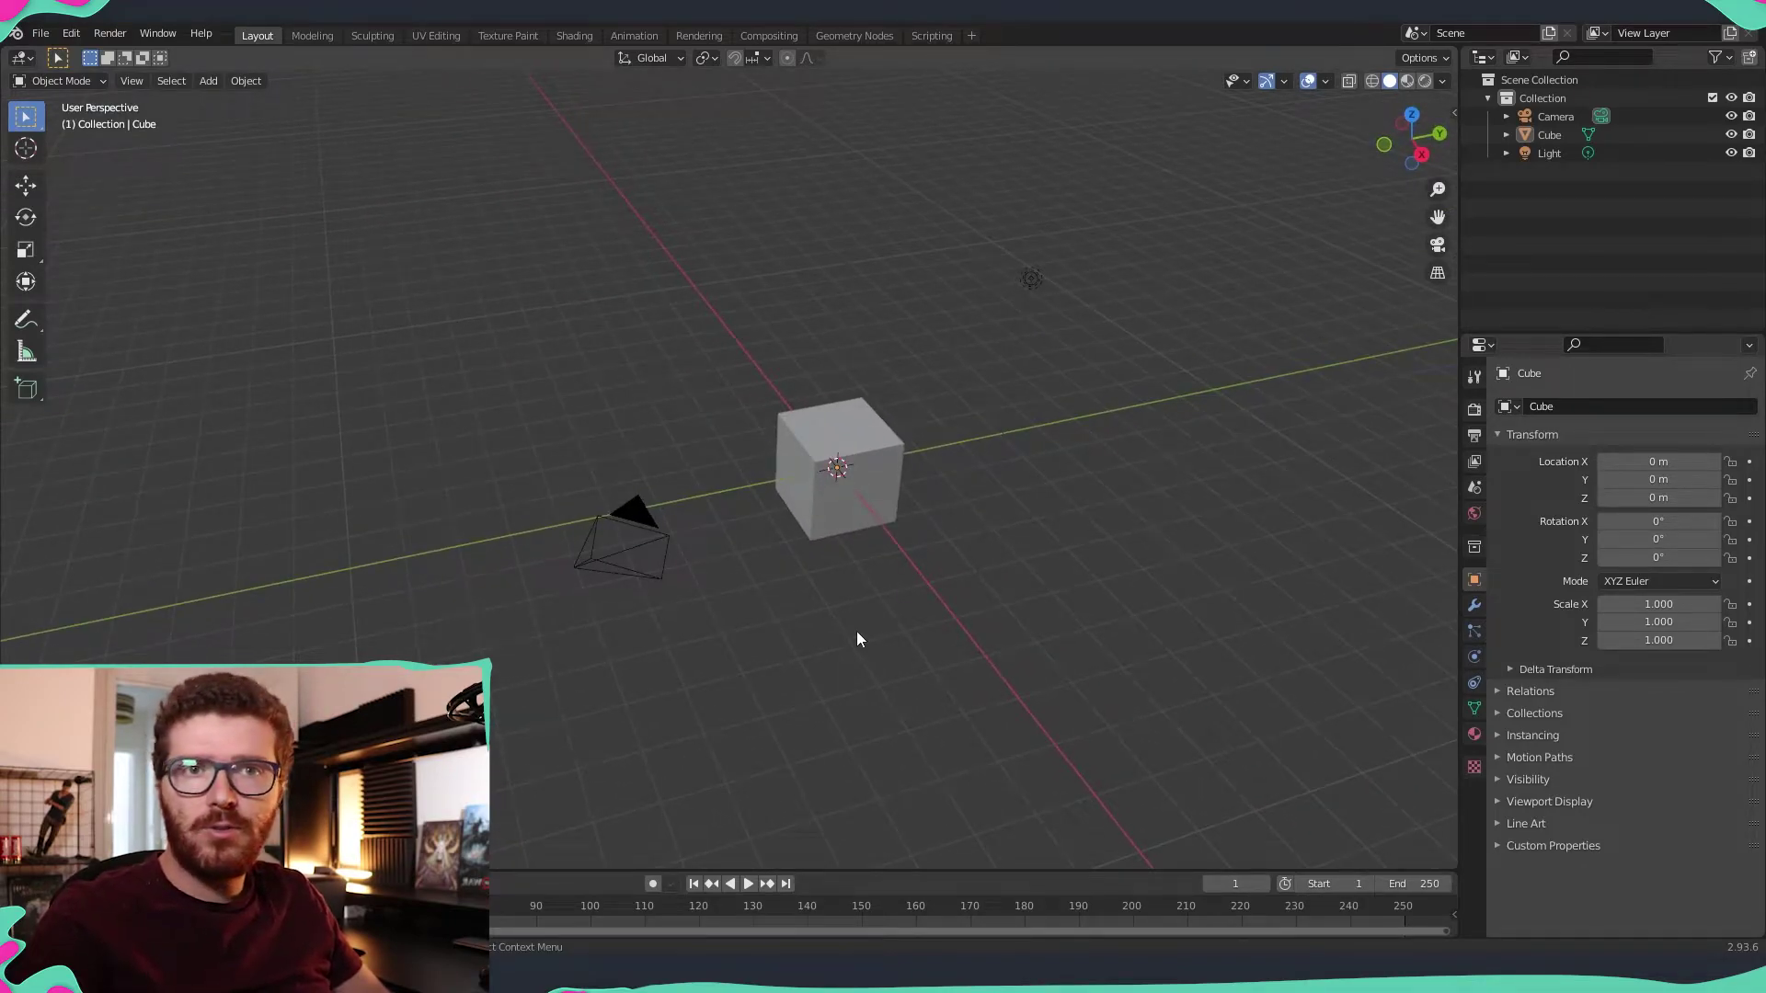
middle_drag(876, 660, 837, 574)
click(837, 519)
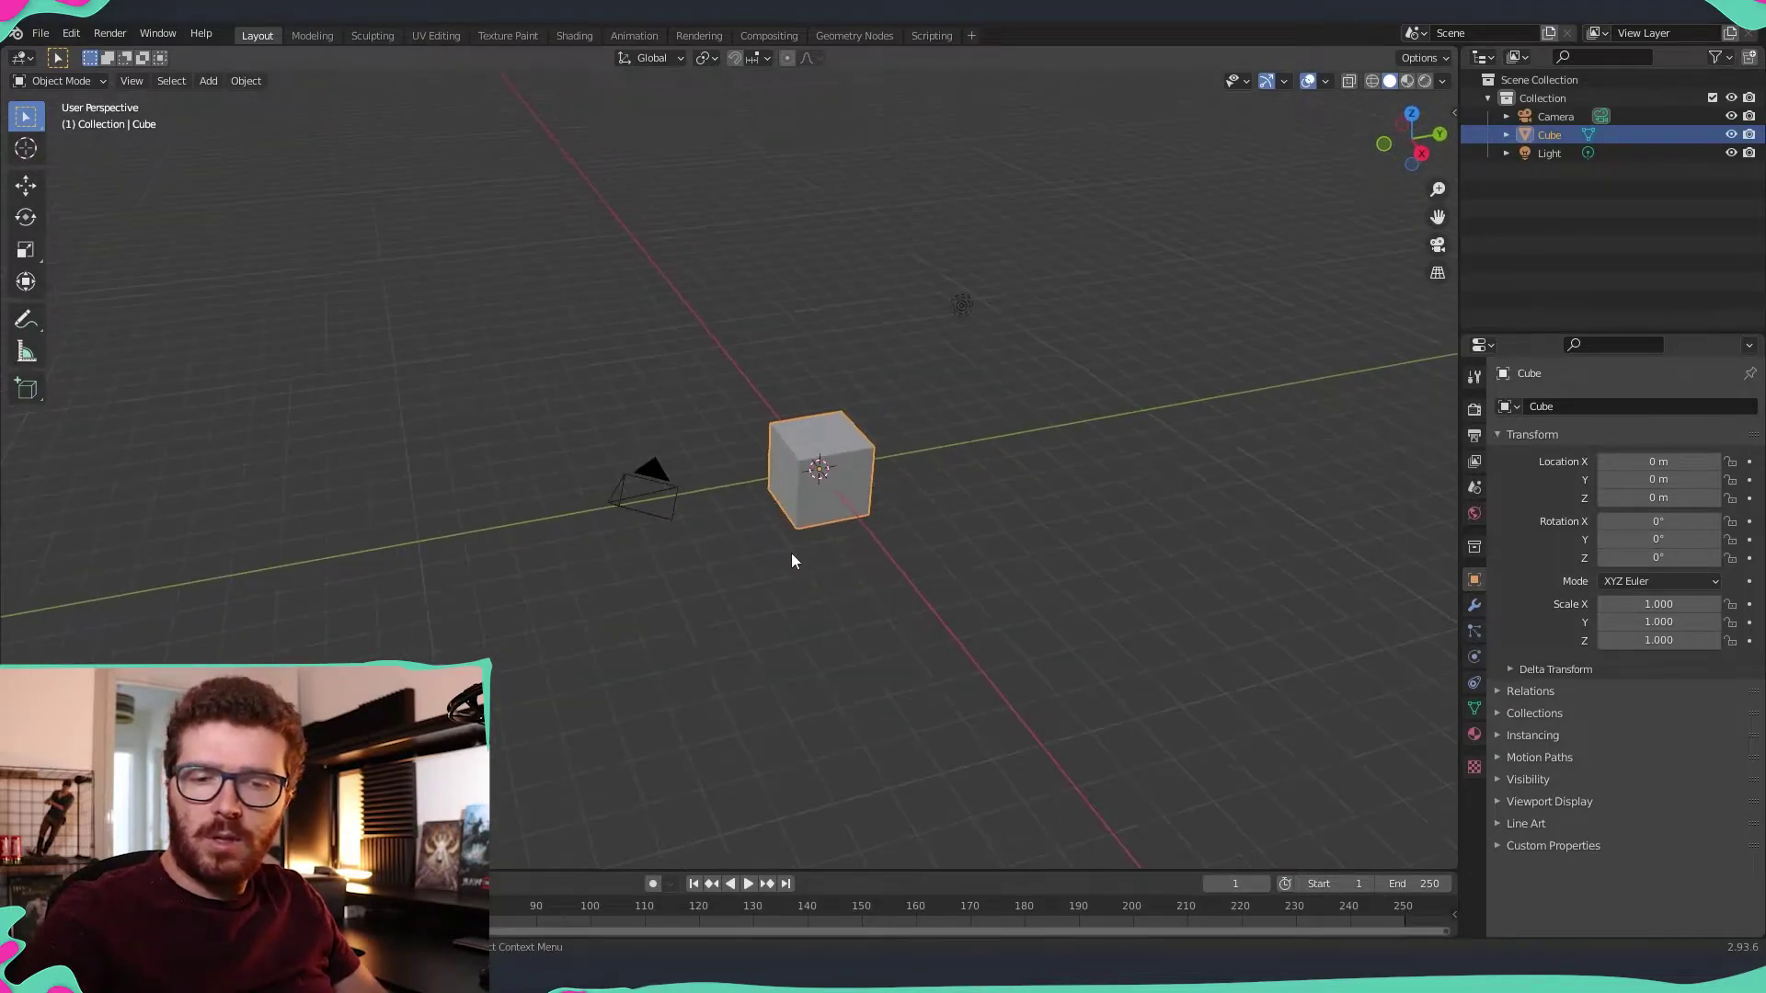
key(ctrl+KP_1)
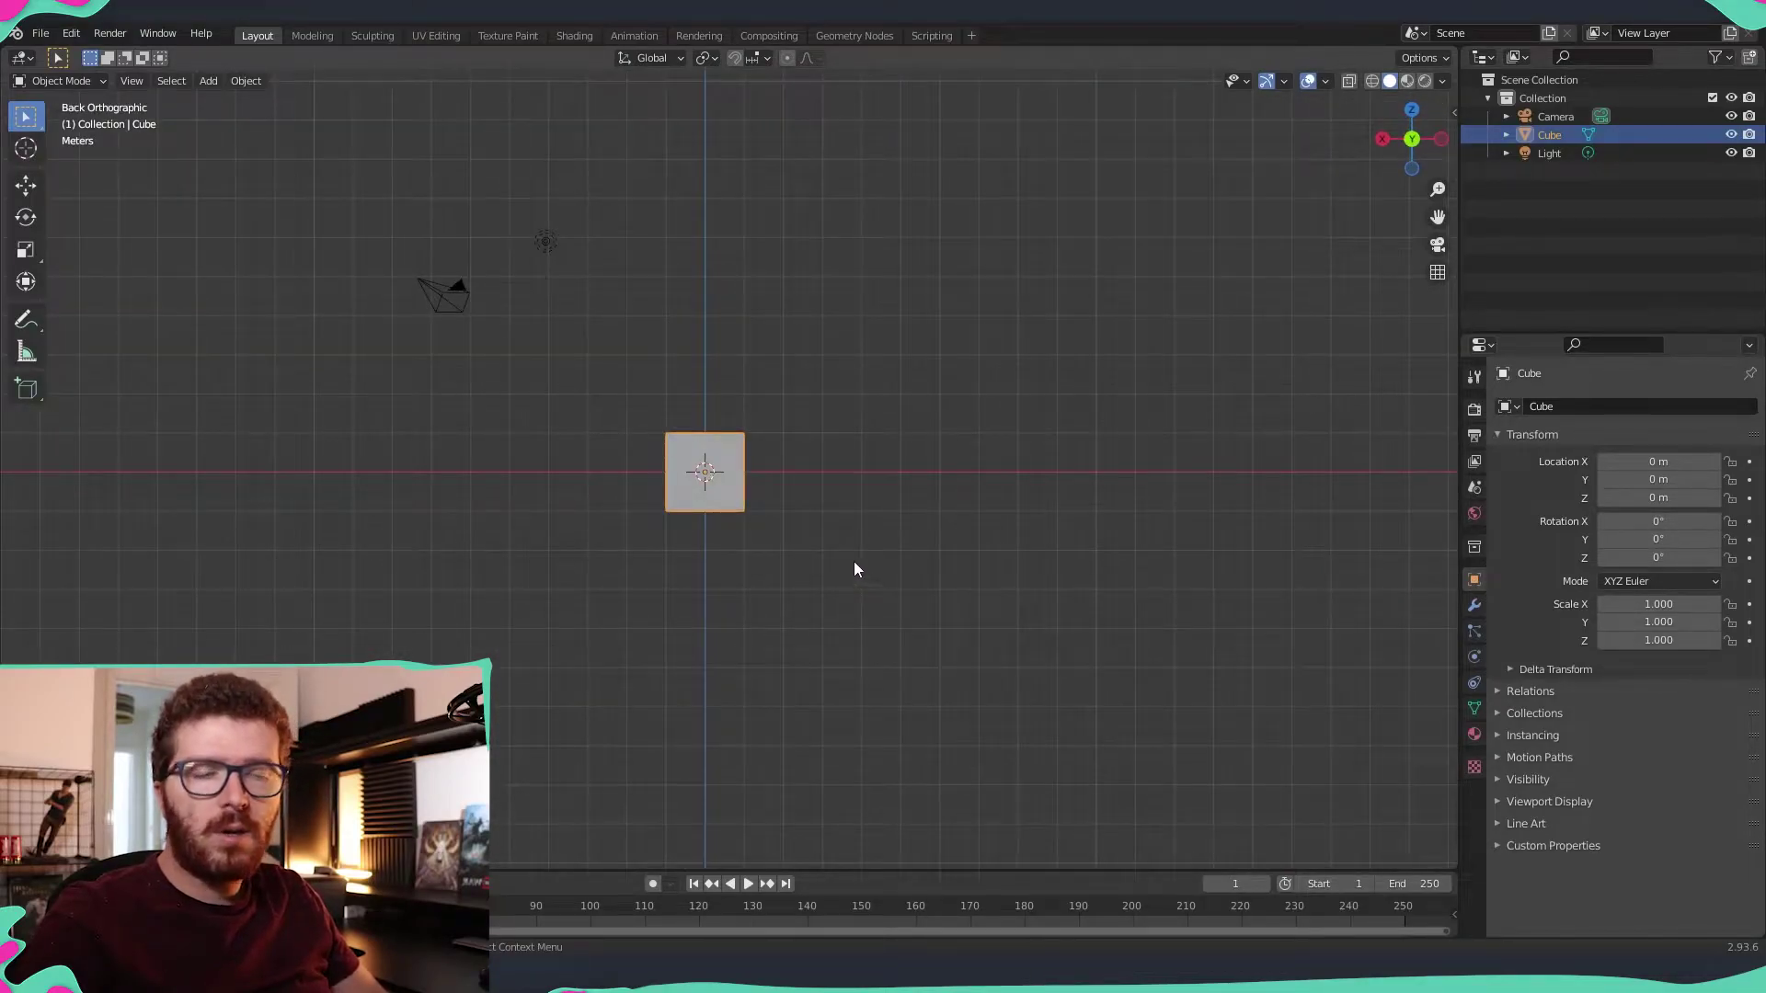
middle_drag(854, 569, 898, 542)
click(898, 542)
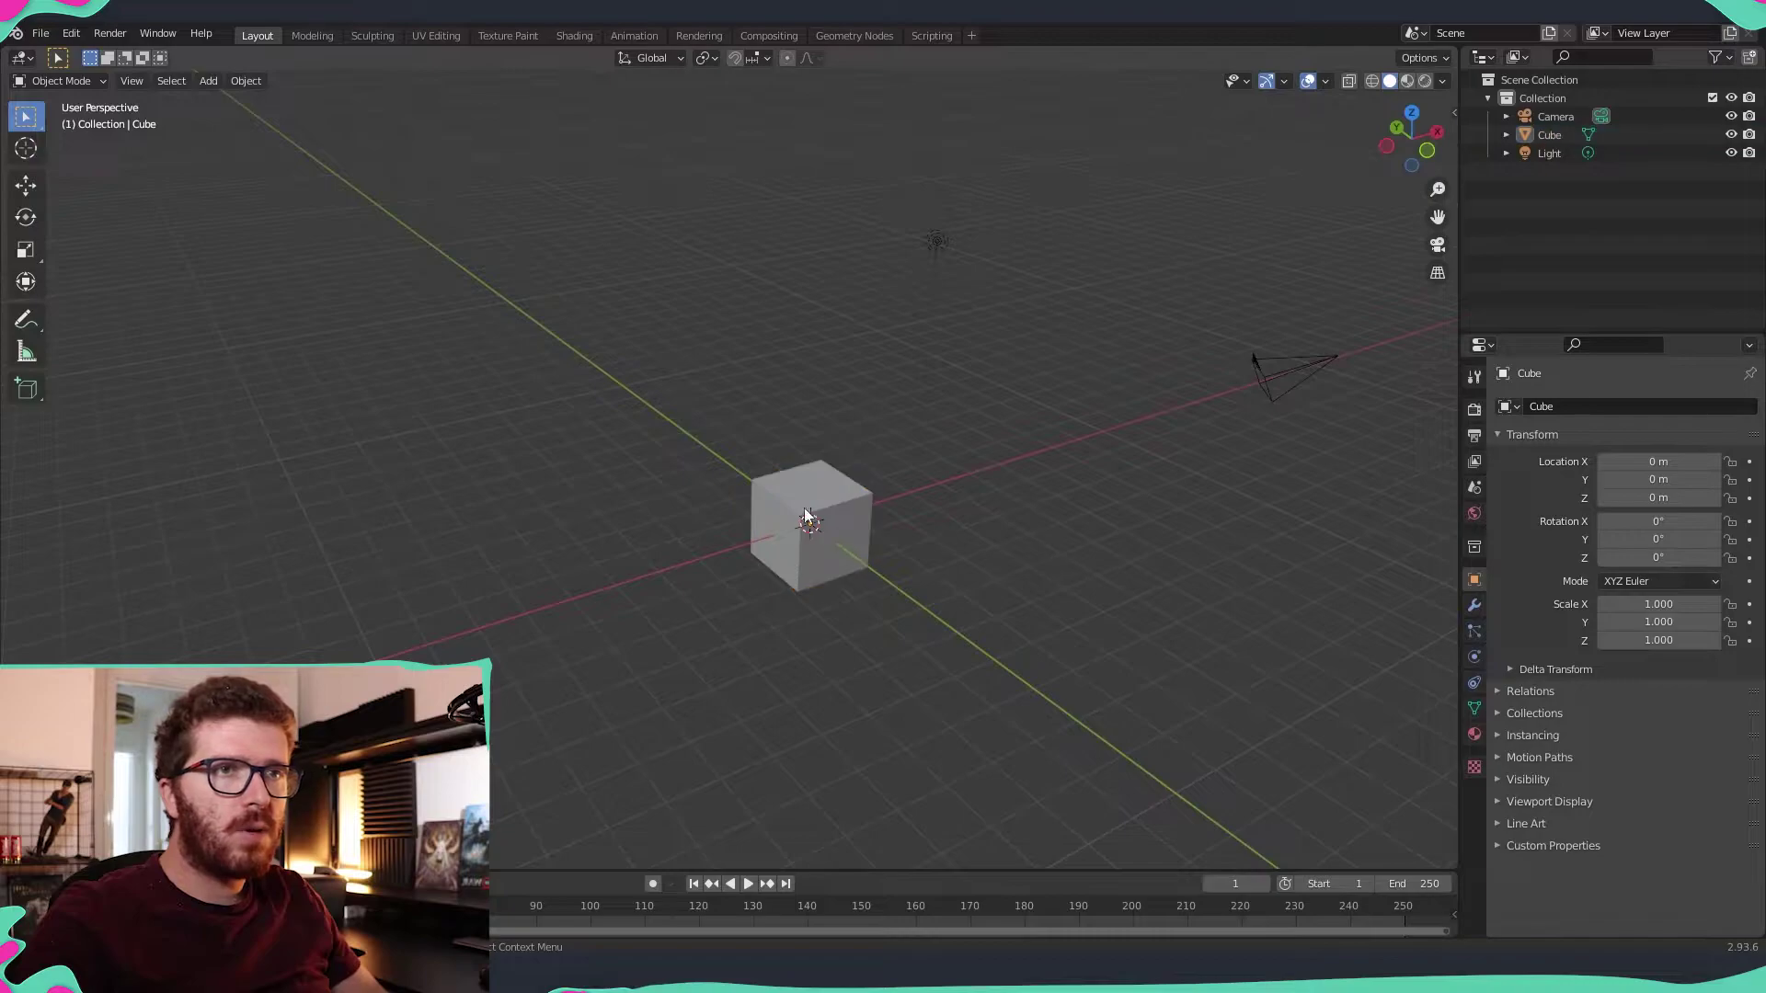
click(806, 517)
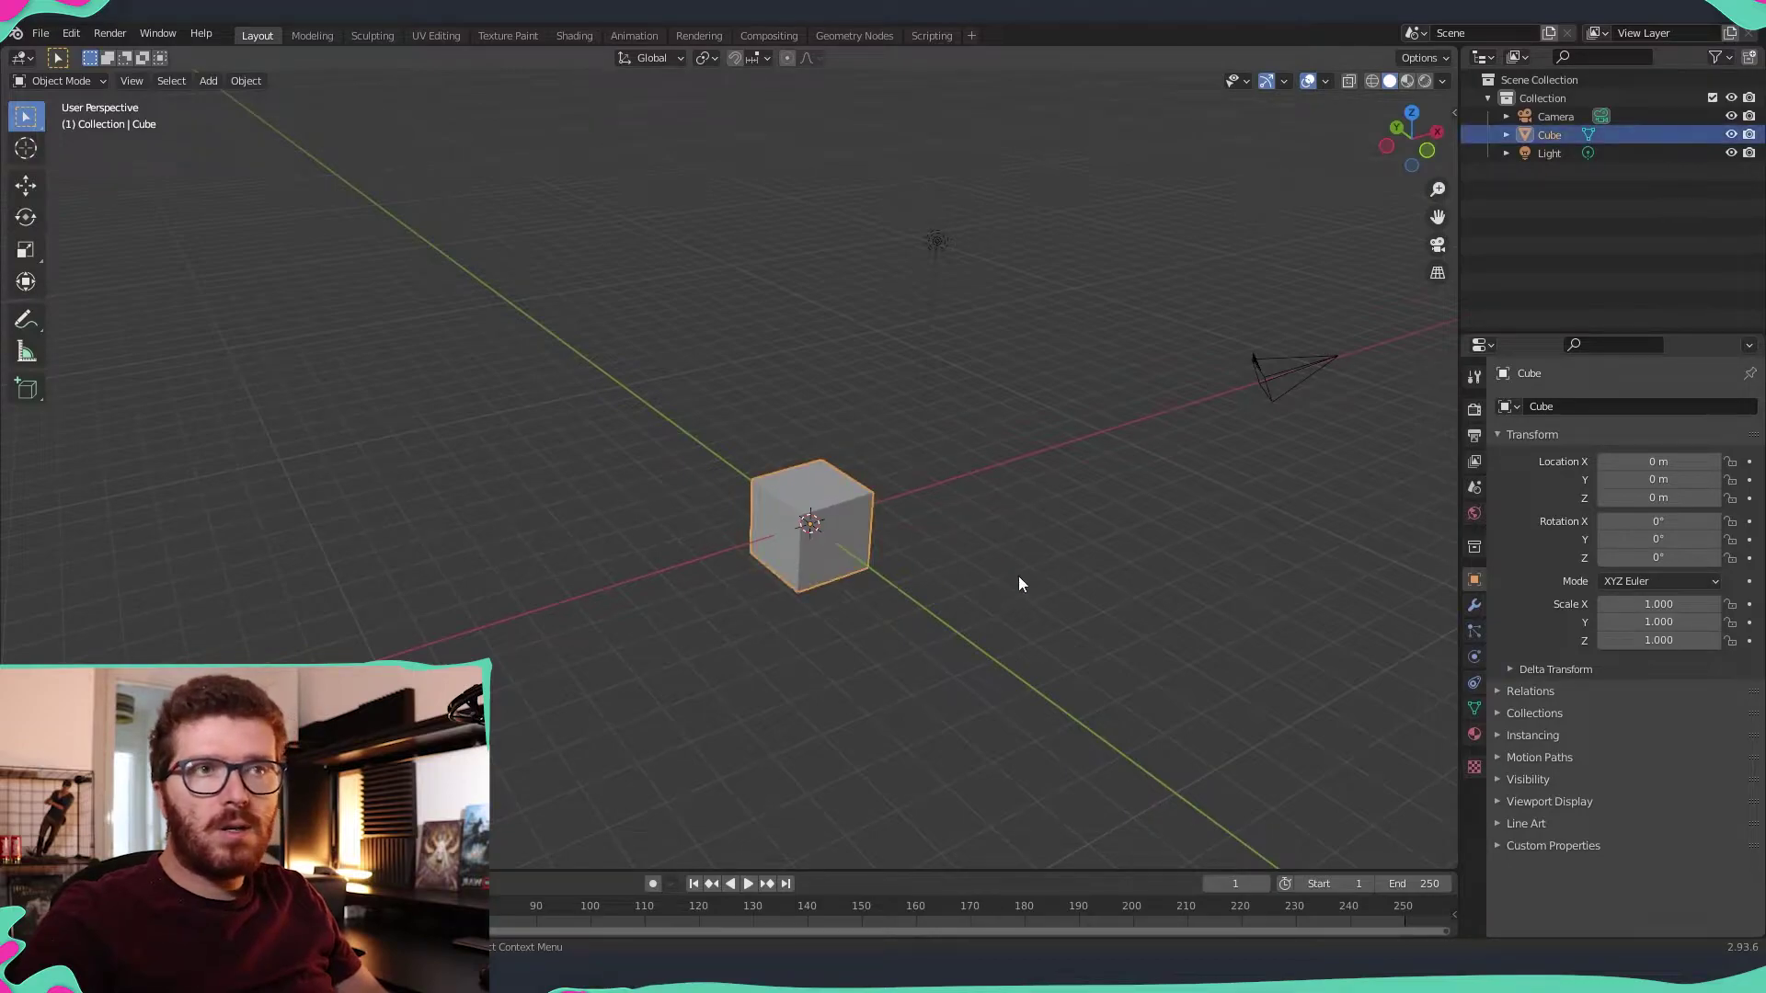
shift+middle_drag(1018, 576, 929, 570)
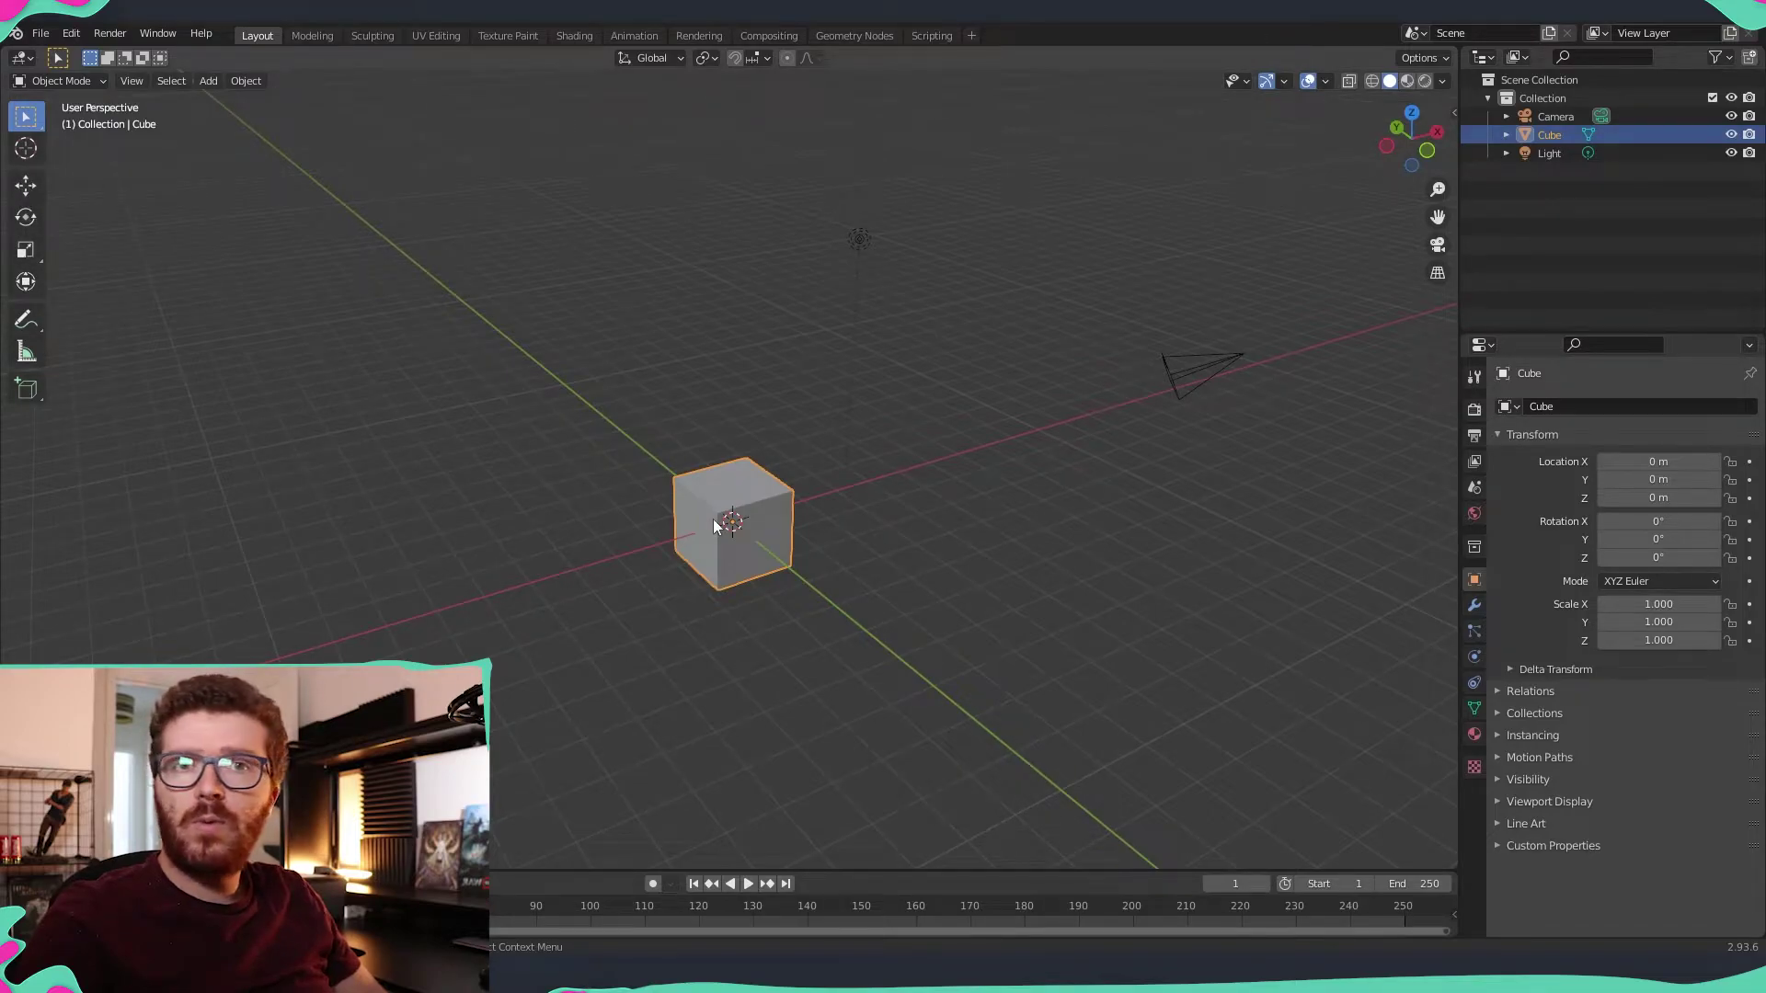
shift+middle_drag(633, 493, 720, 496)
scroll(787, 538, up, 2)
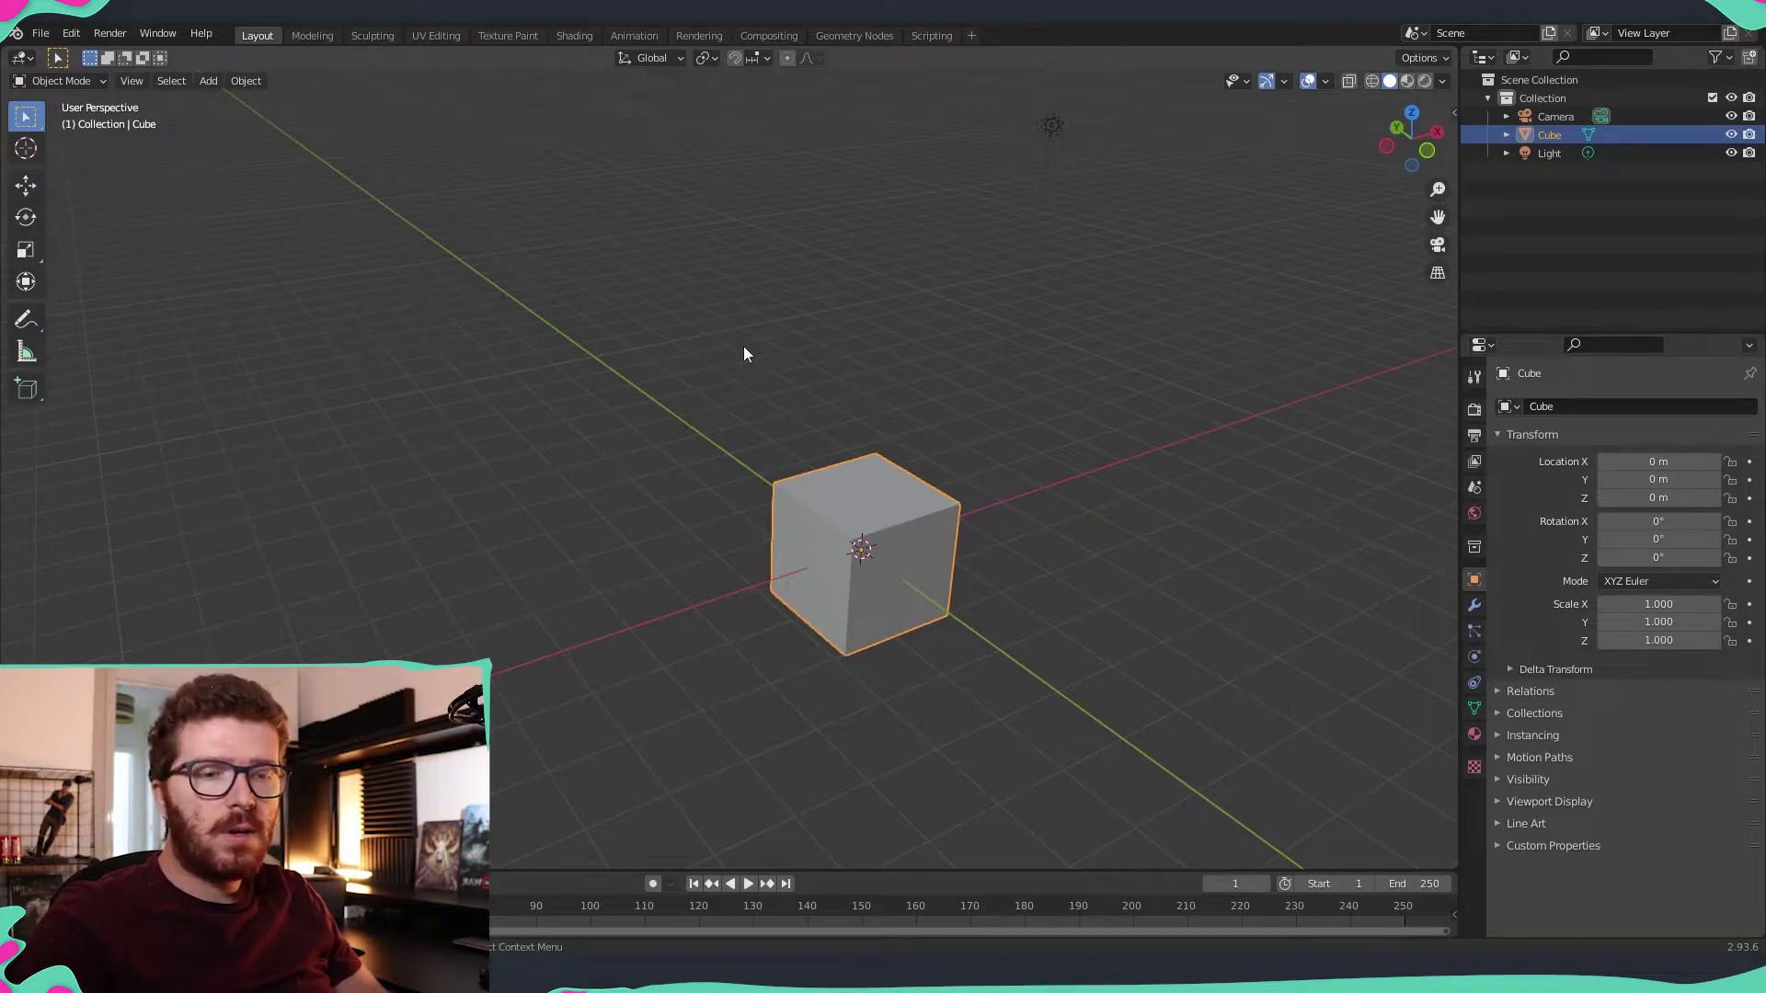
- Move the cube along the global Y axis to about -0.22 m and along Z to about 0.19 m
key(g)
key(y)
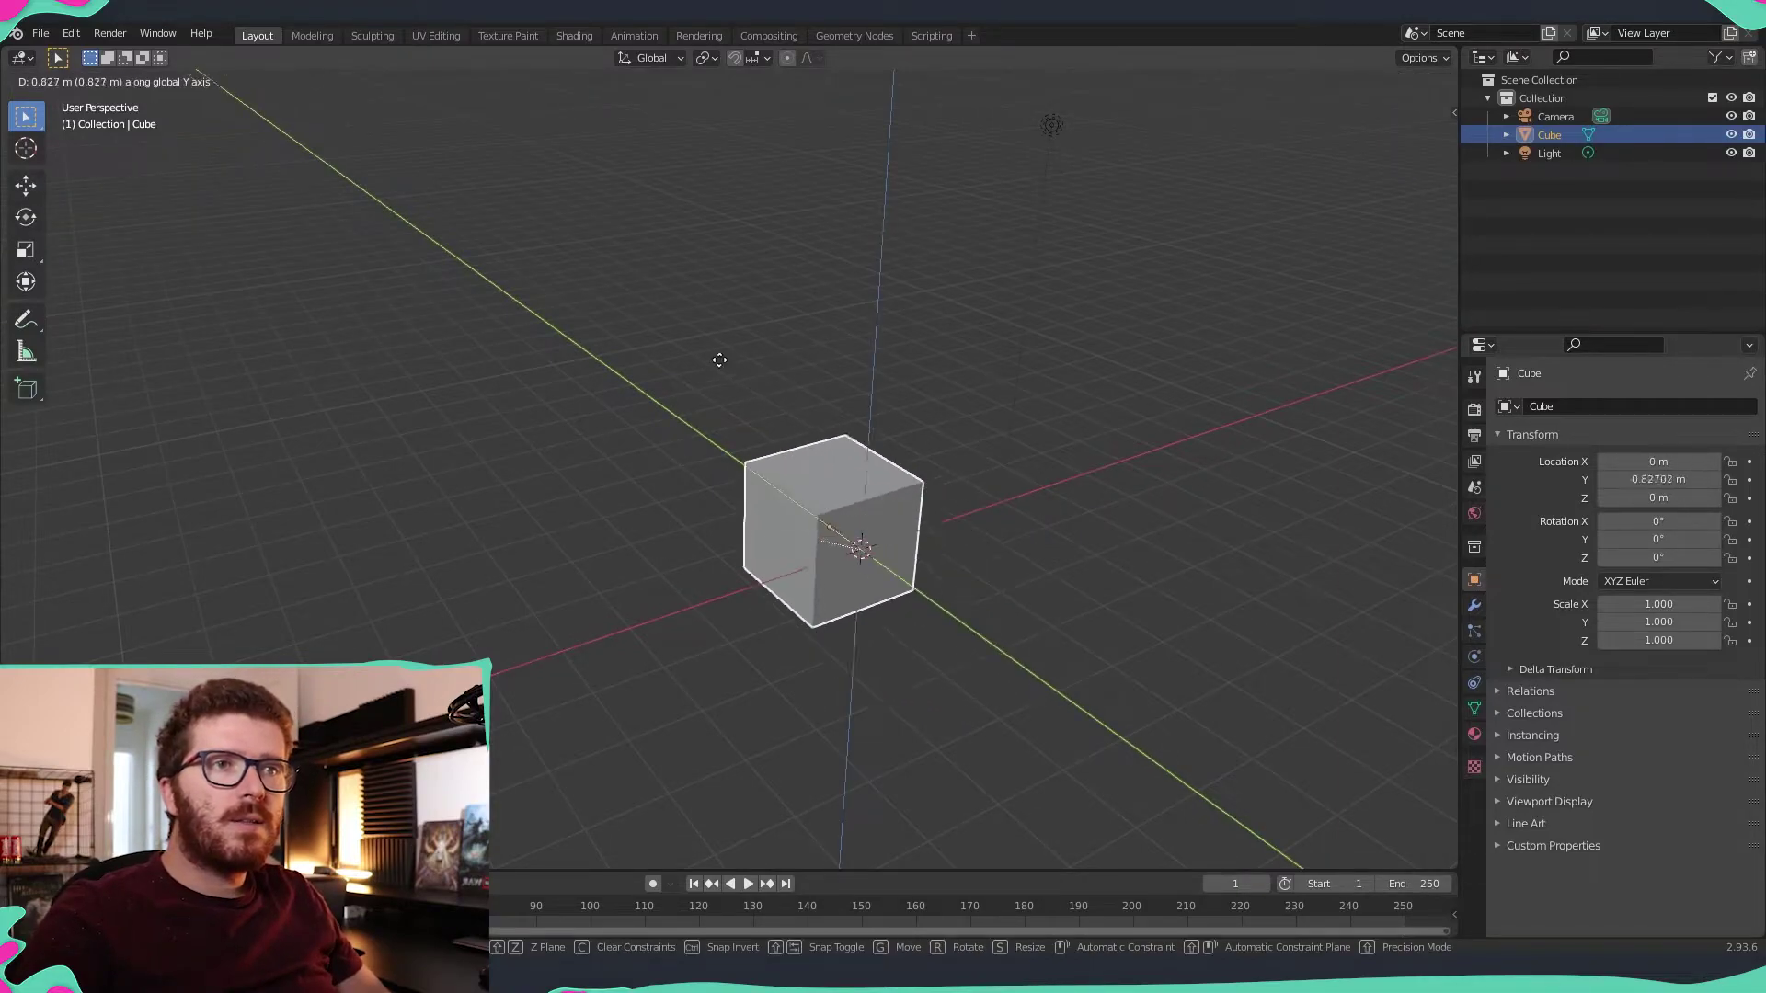
click(722, 445)
key(g)
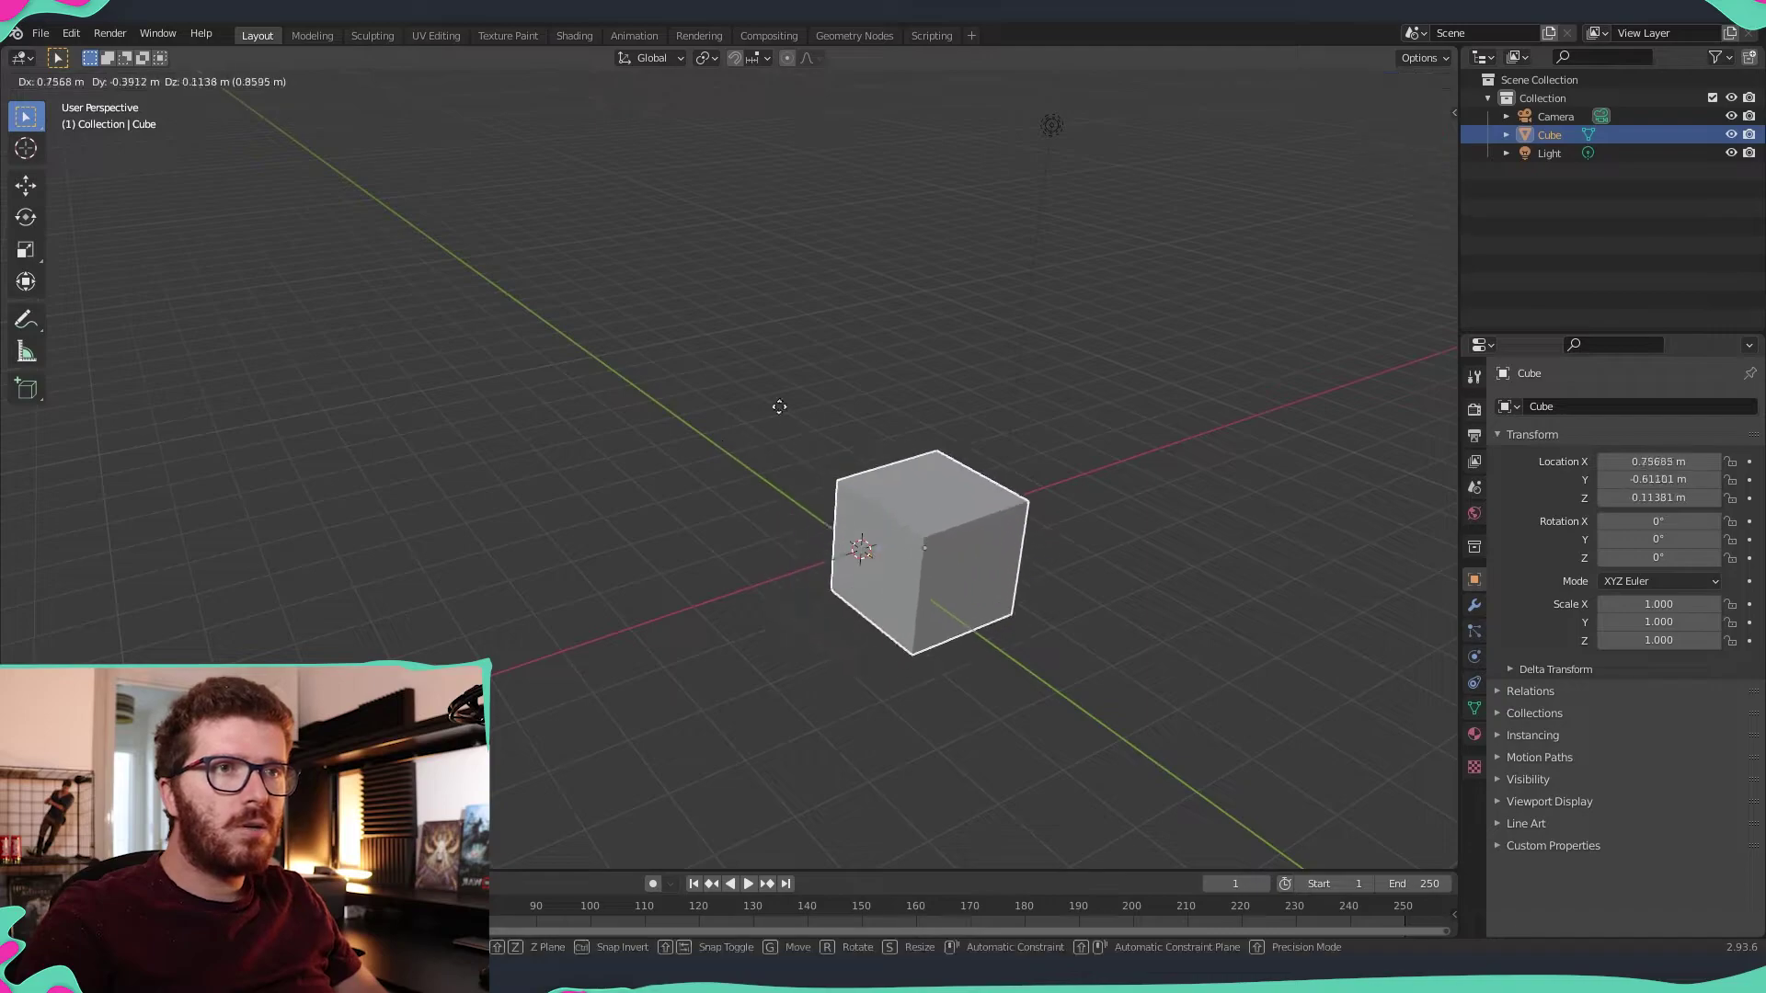
key(z)
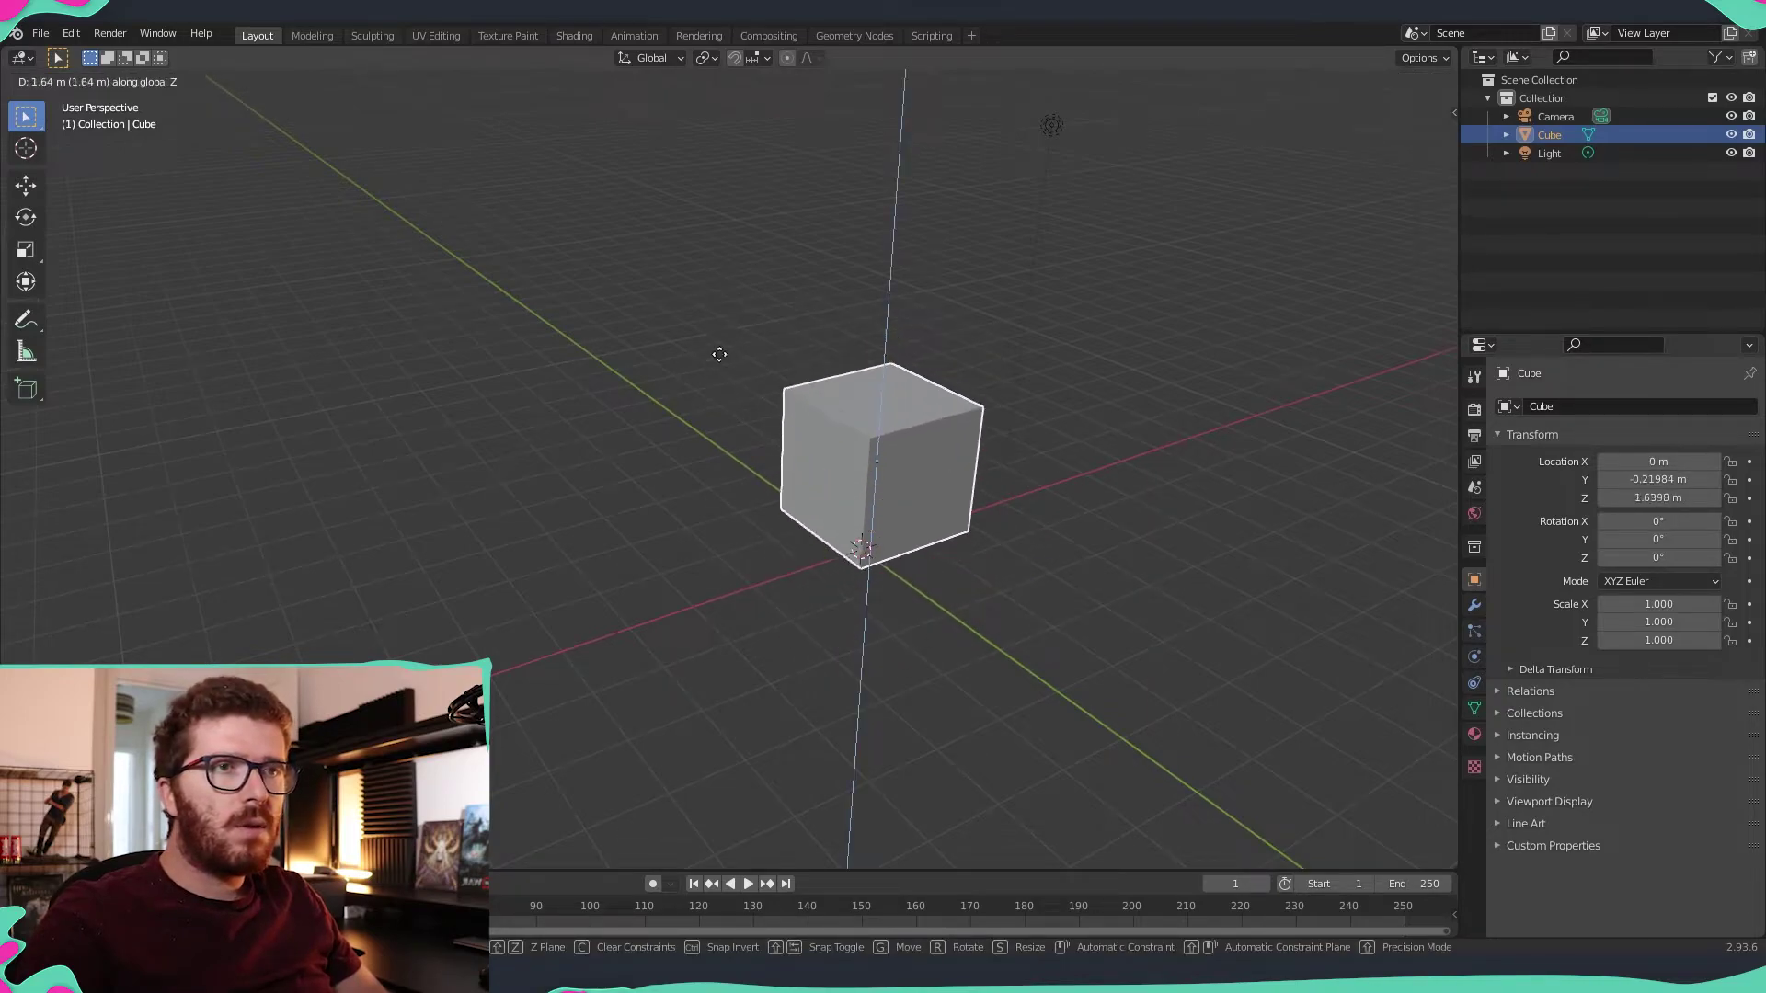
click(716, 431)
- Reposition the cube with the Move tool to about 0.17 m on both Y and Z
click(25, 185)
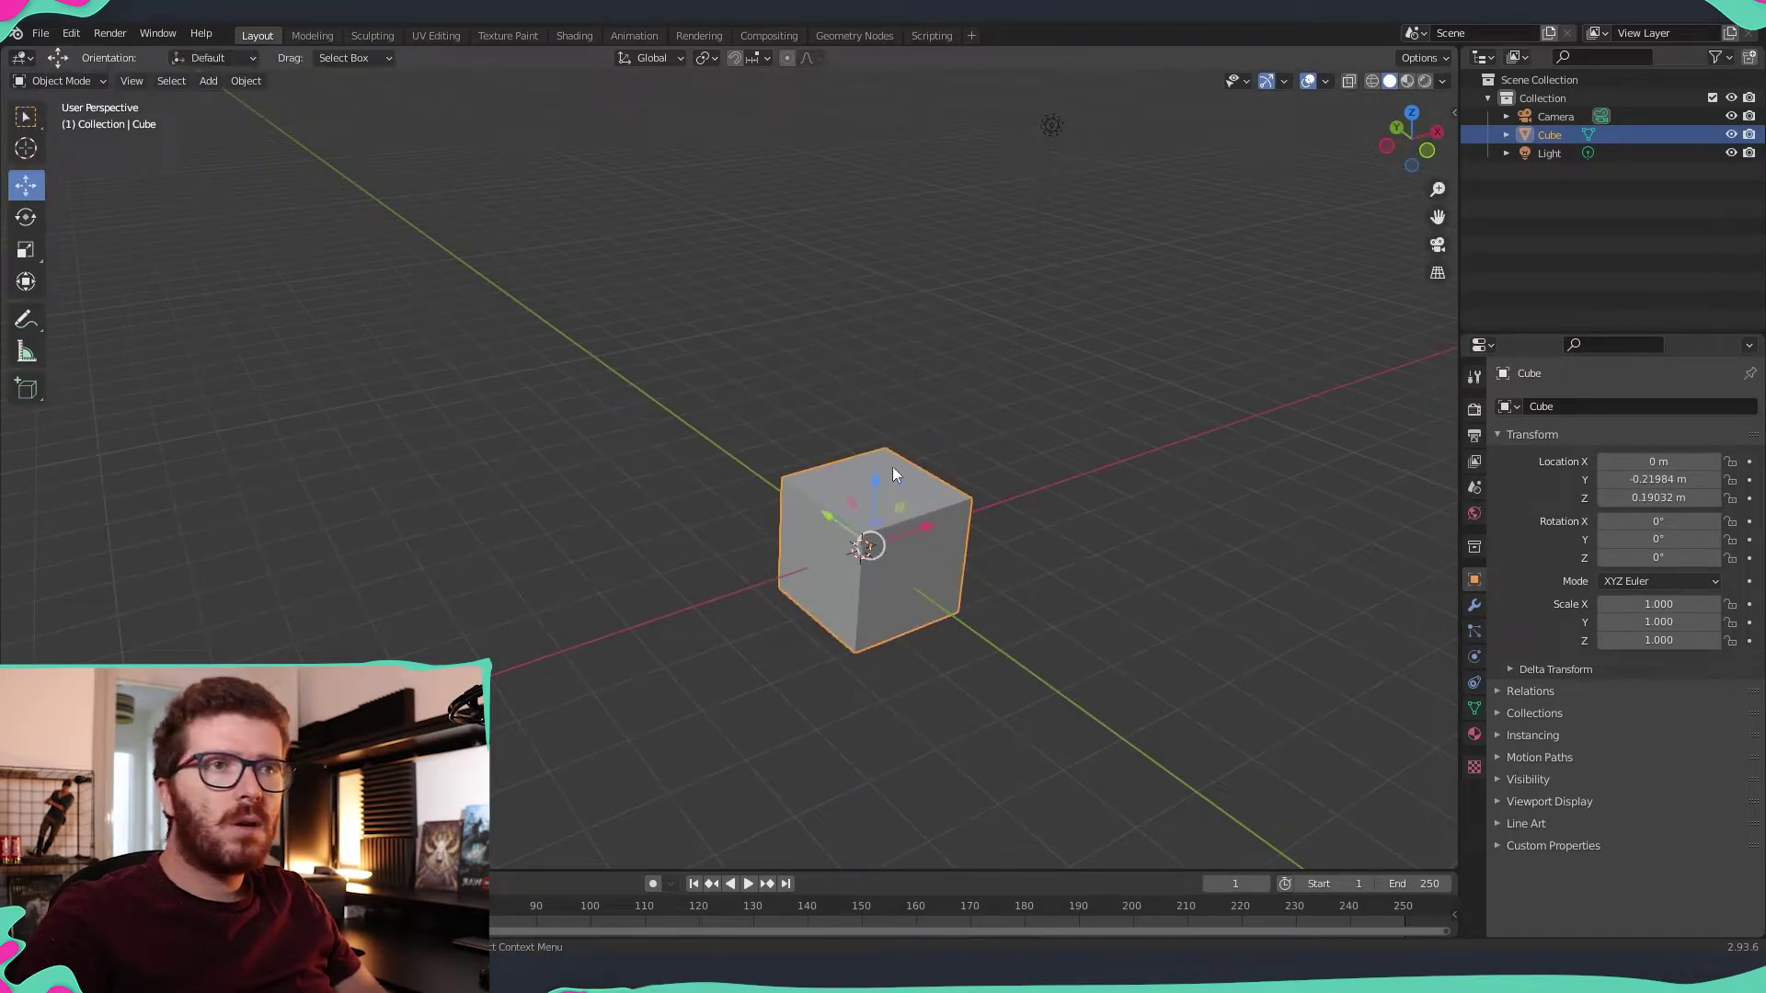
drag(830, 517, 859, 480)
scroll(715, 467, down, 2)
middle_drag(649, 482, 1141, 501)
scroll(694, 450, up, 3)
middle_drag(694, 451, 814, 504)
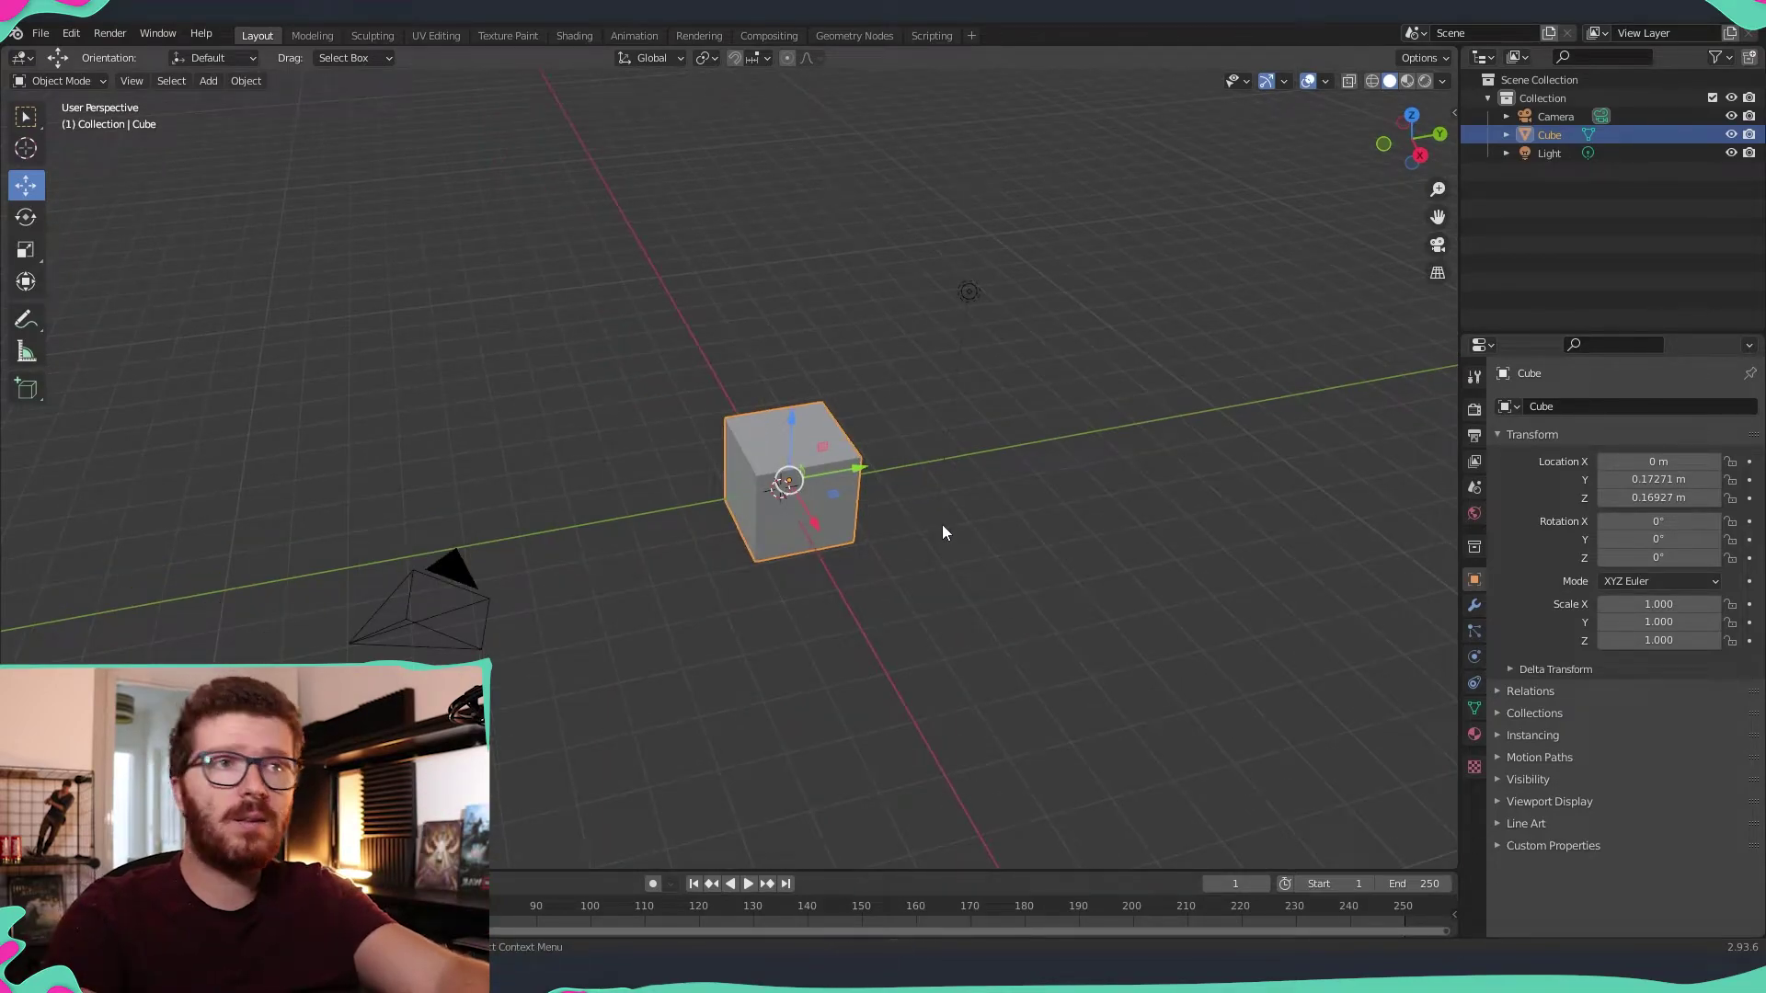
- Delete the cube and add a cylinder mesh in its place
key(Delete)
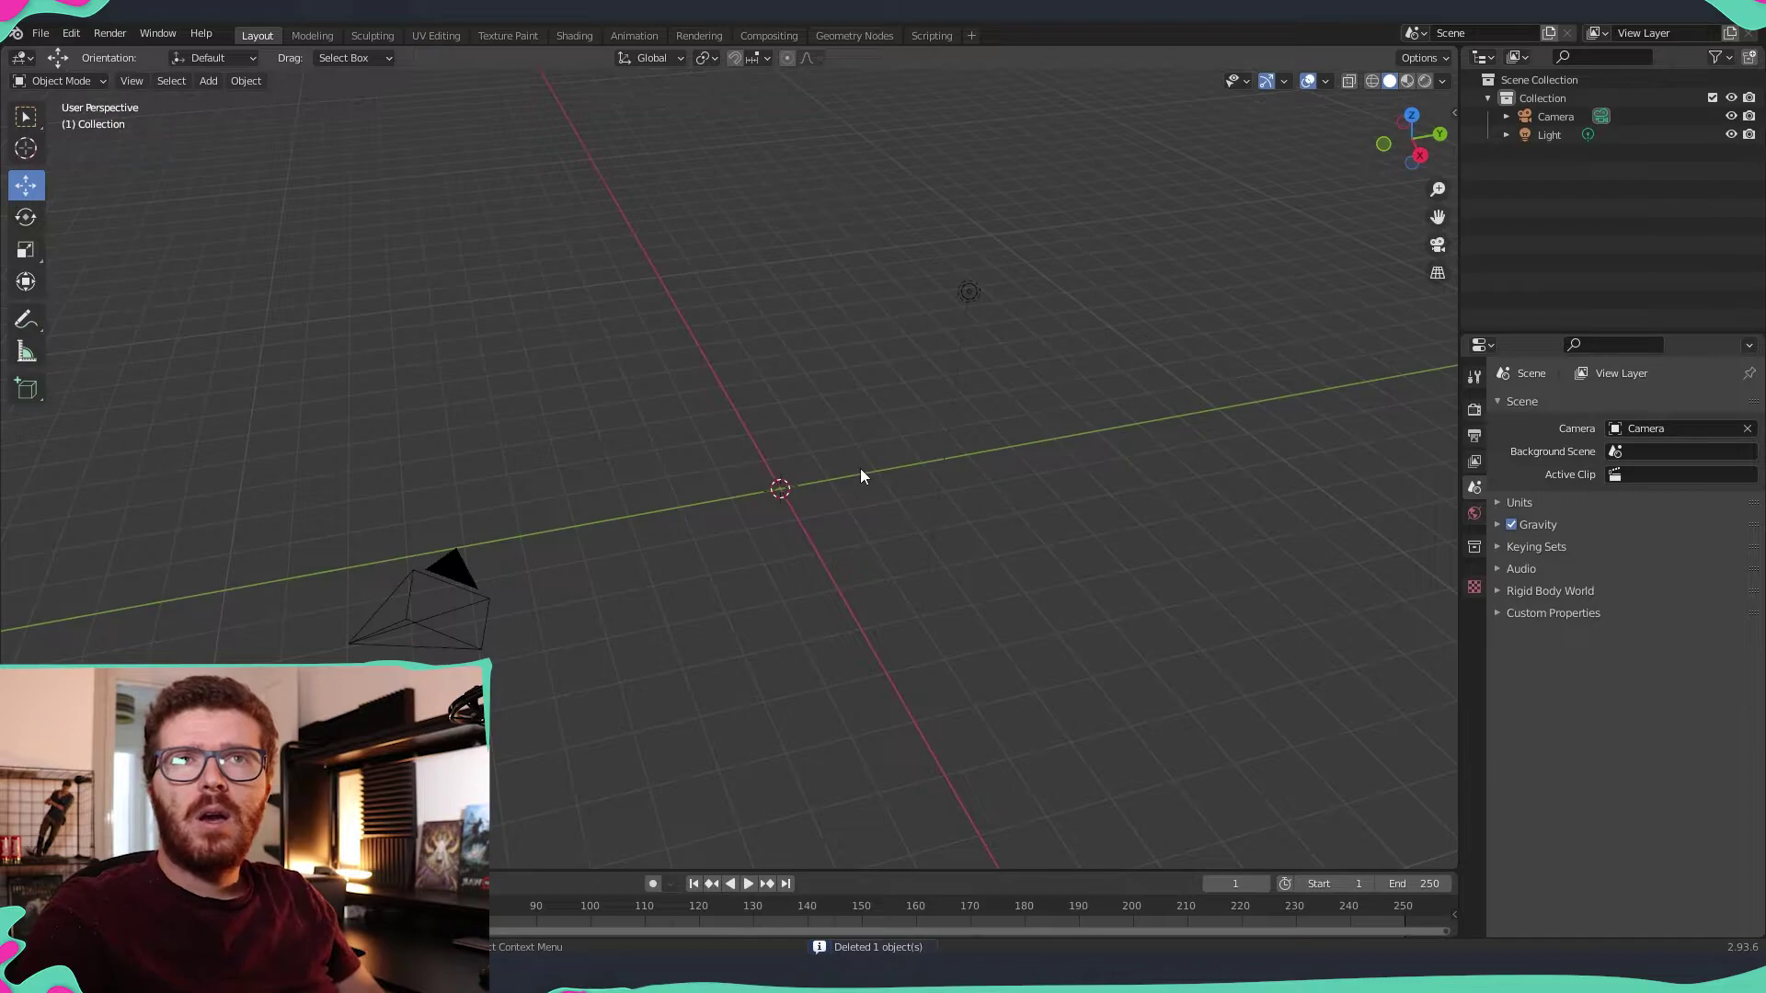
click(372, 57)
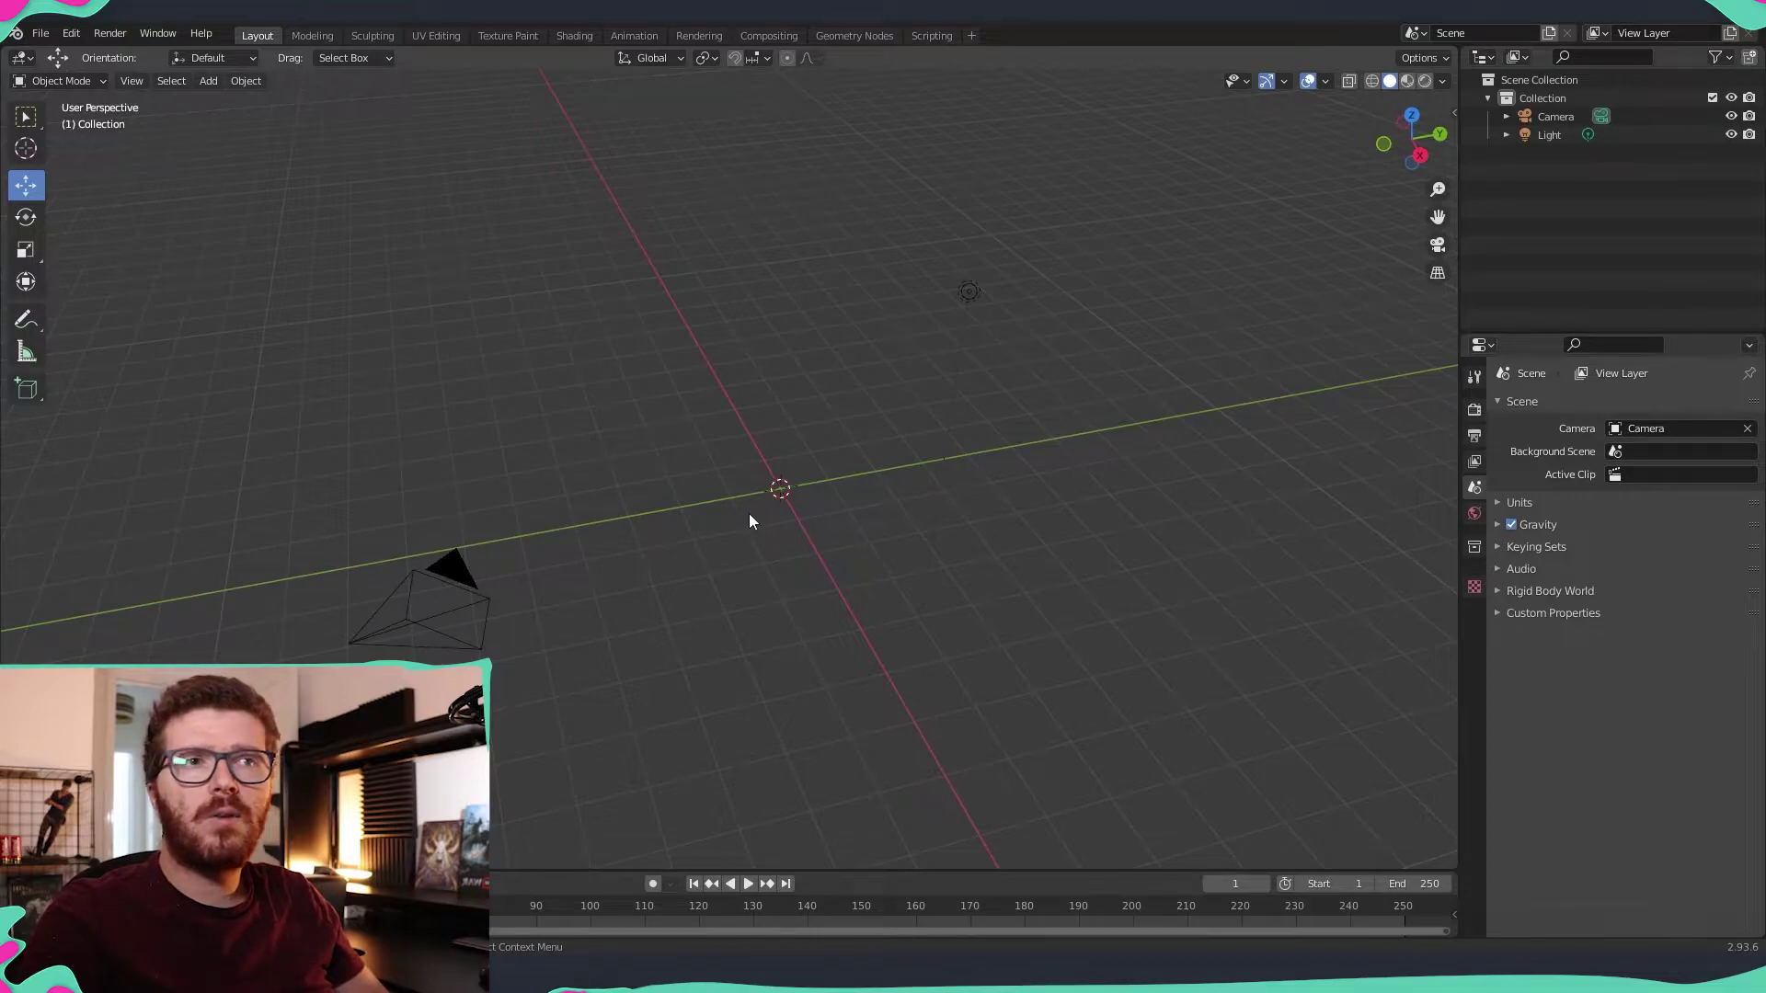
click(212, 82)
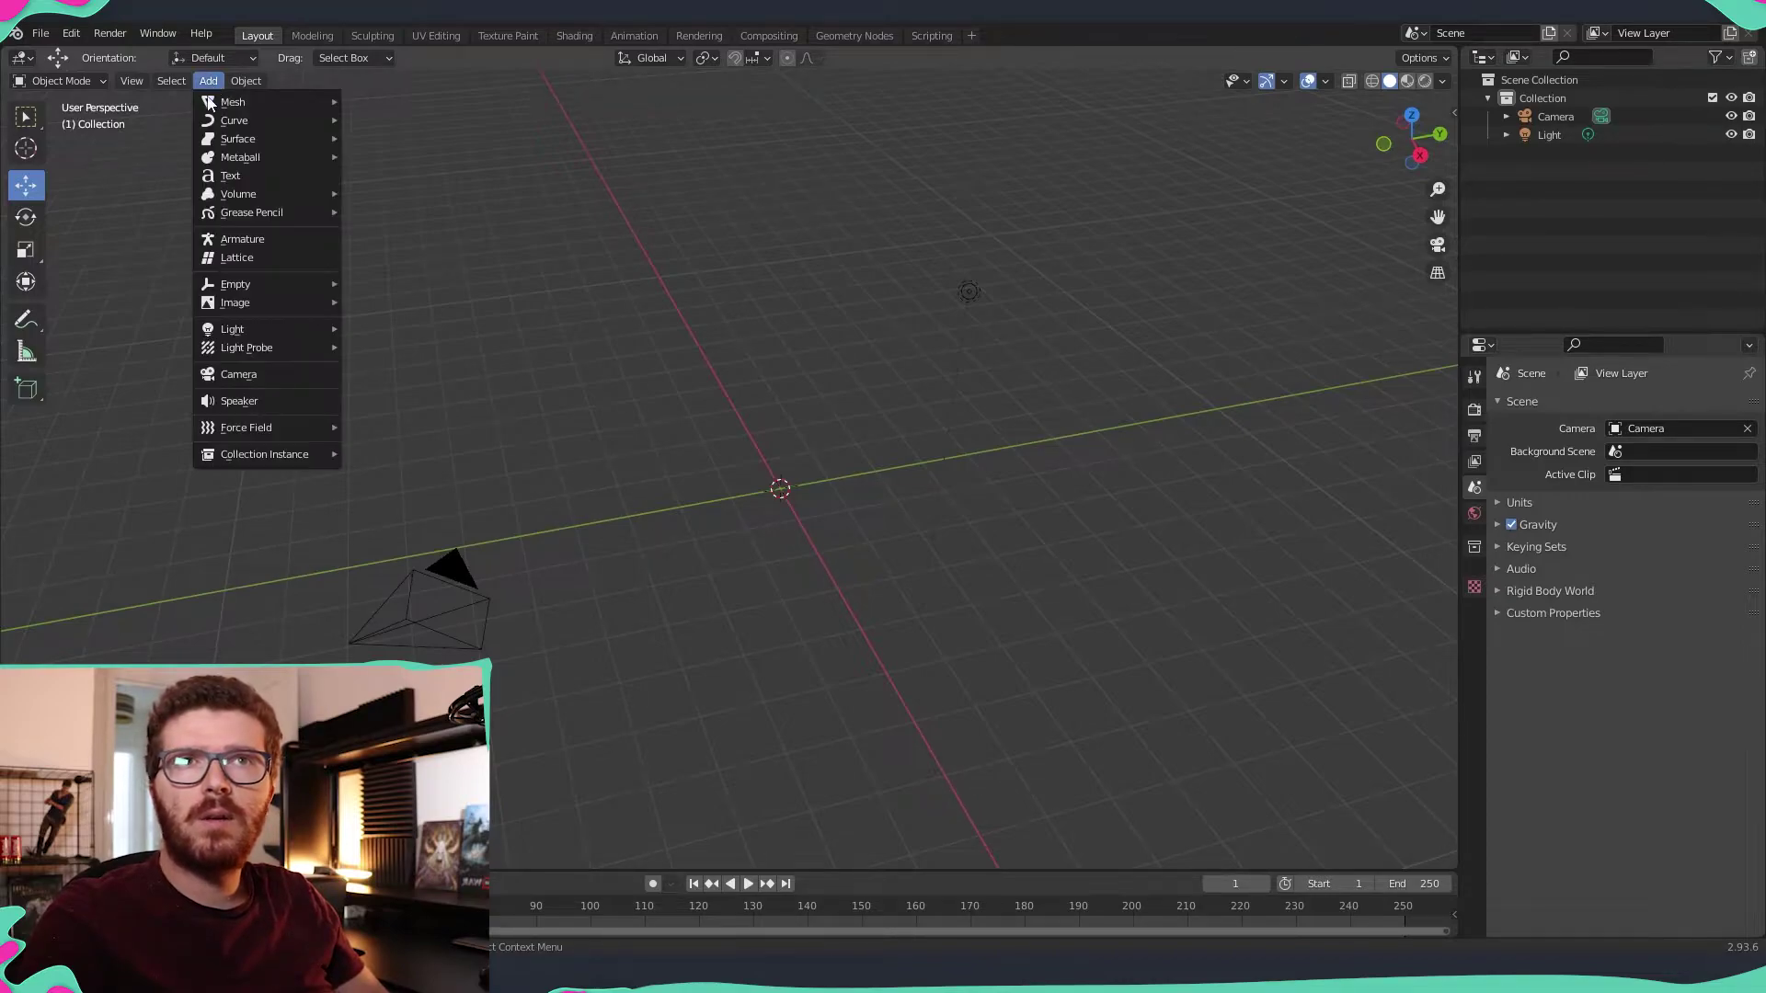
mouse_move(250, 107)
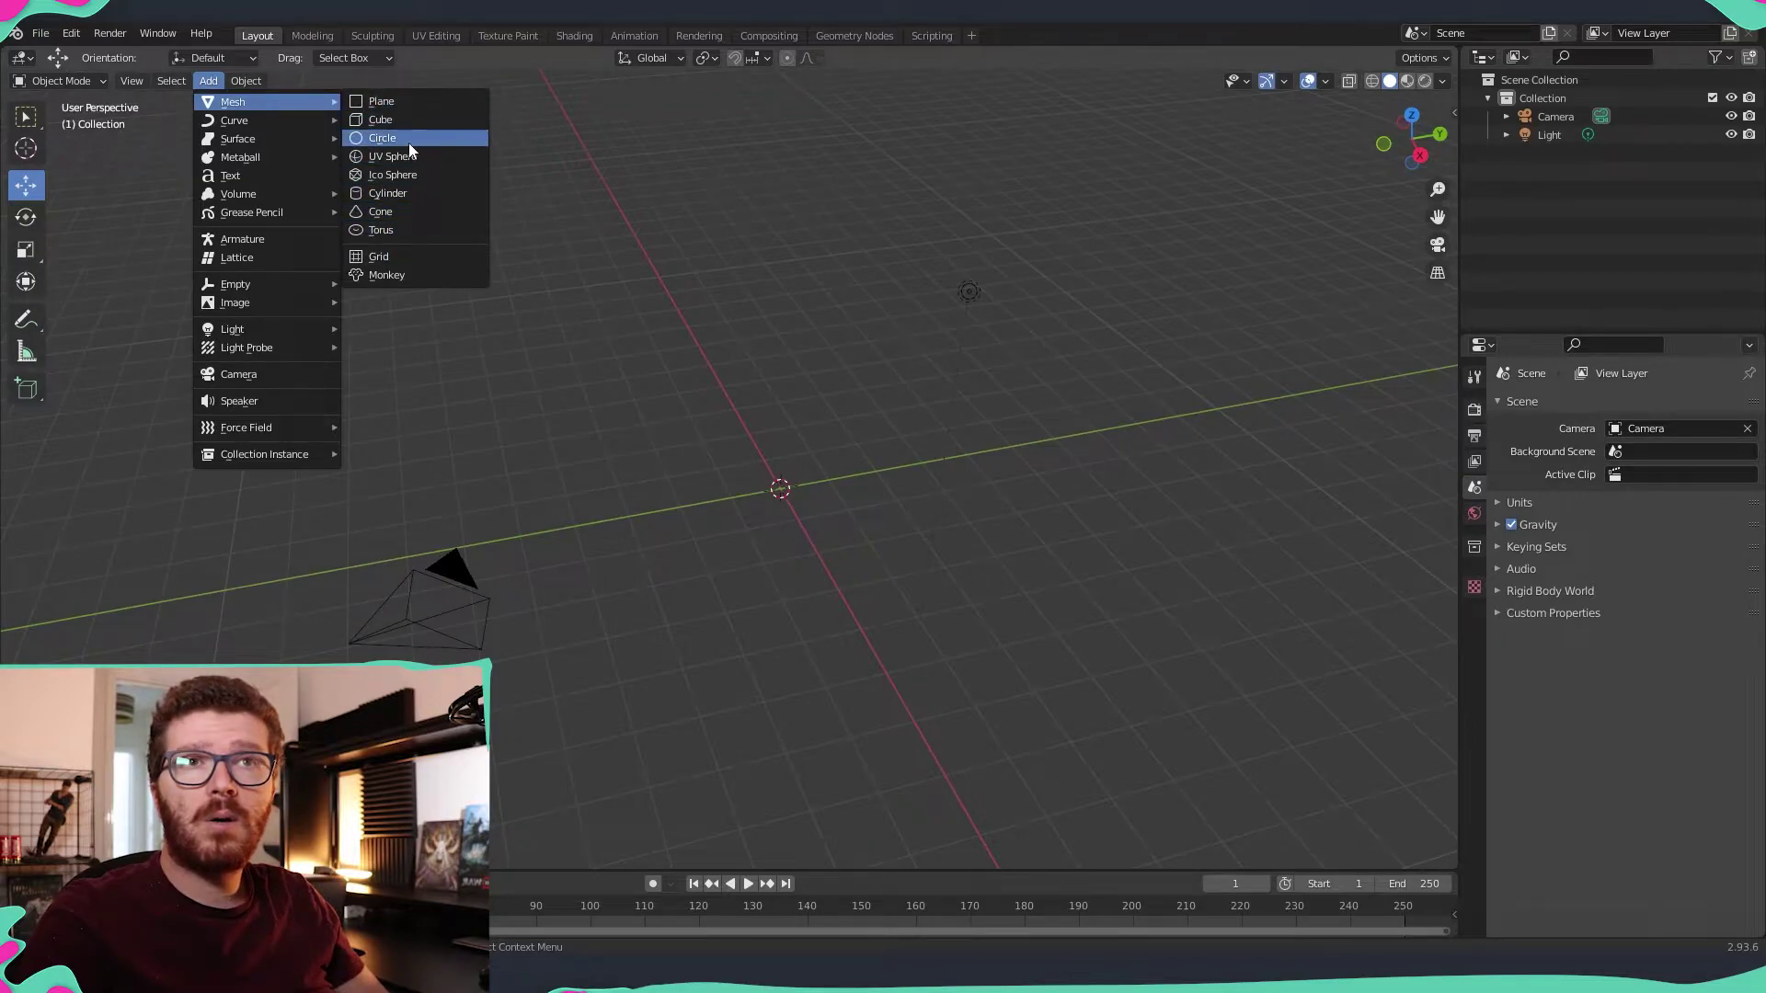
click(397, 195)
- Inspect the scene objects by selecting the light, the camera and the cylinder in turn
scroll(832, 496, down, 2)
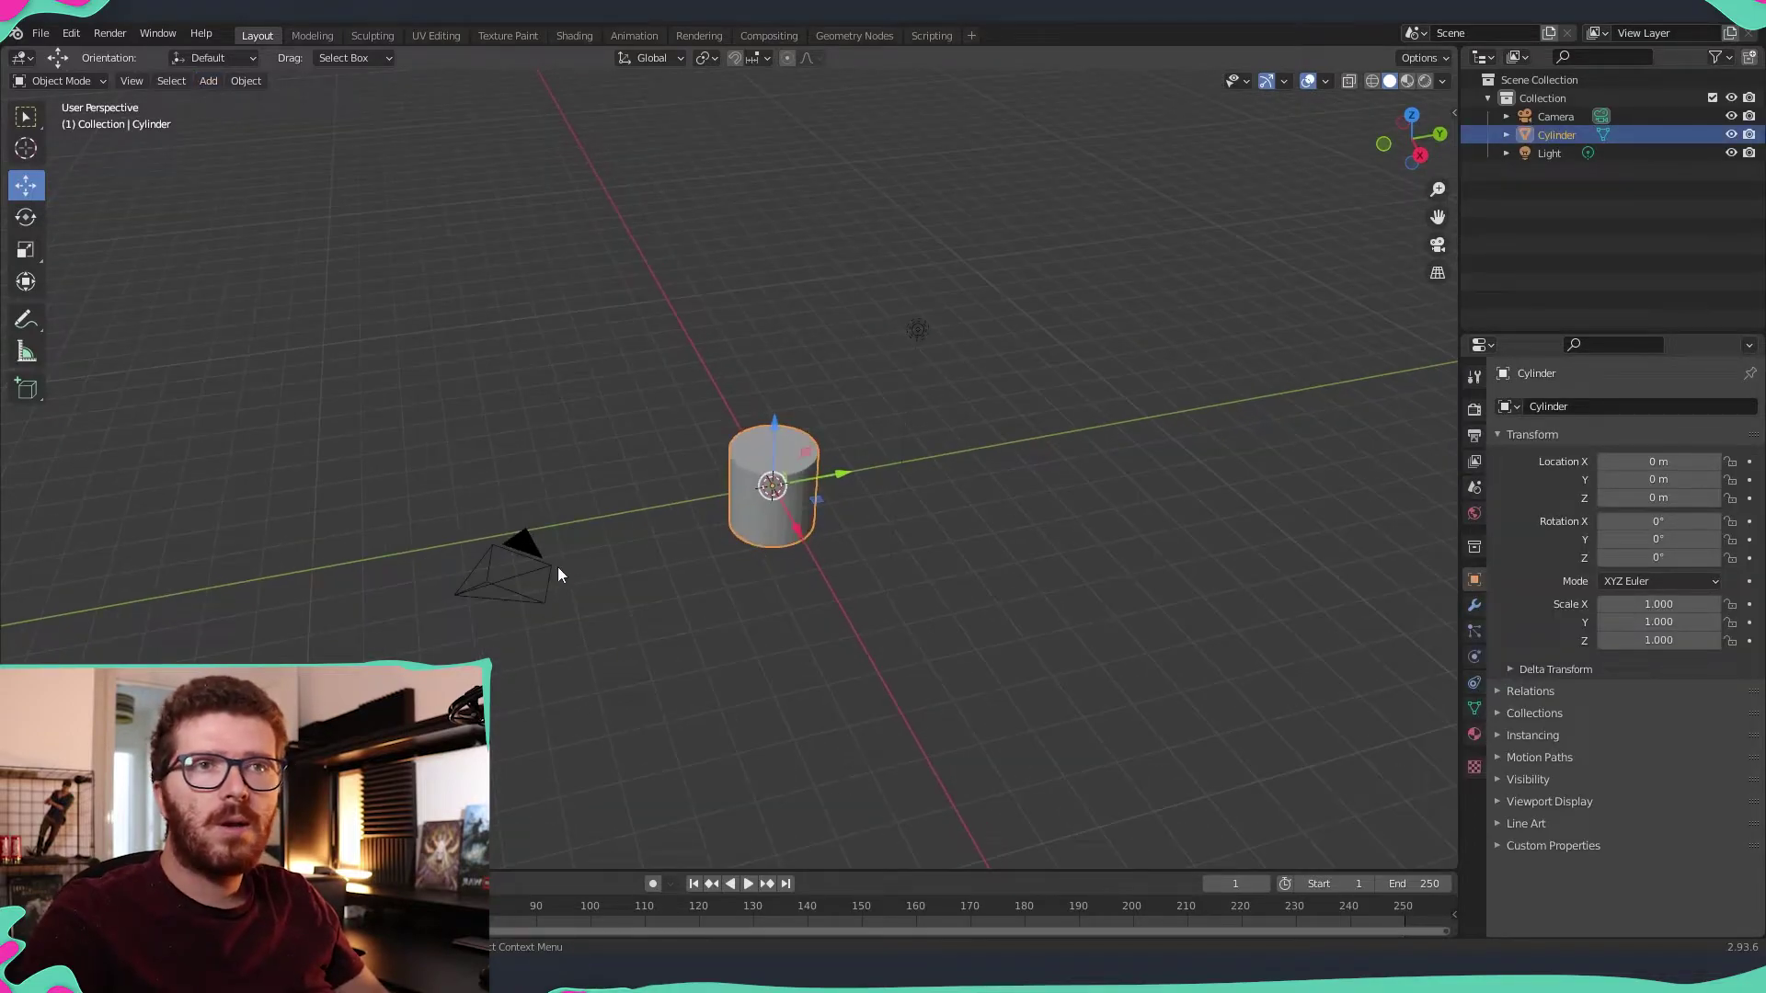
middle_drag(822, 429, 769, 611)
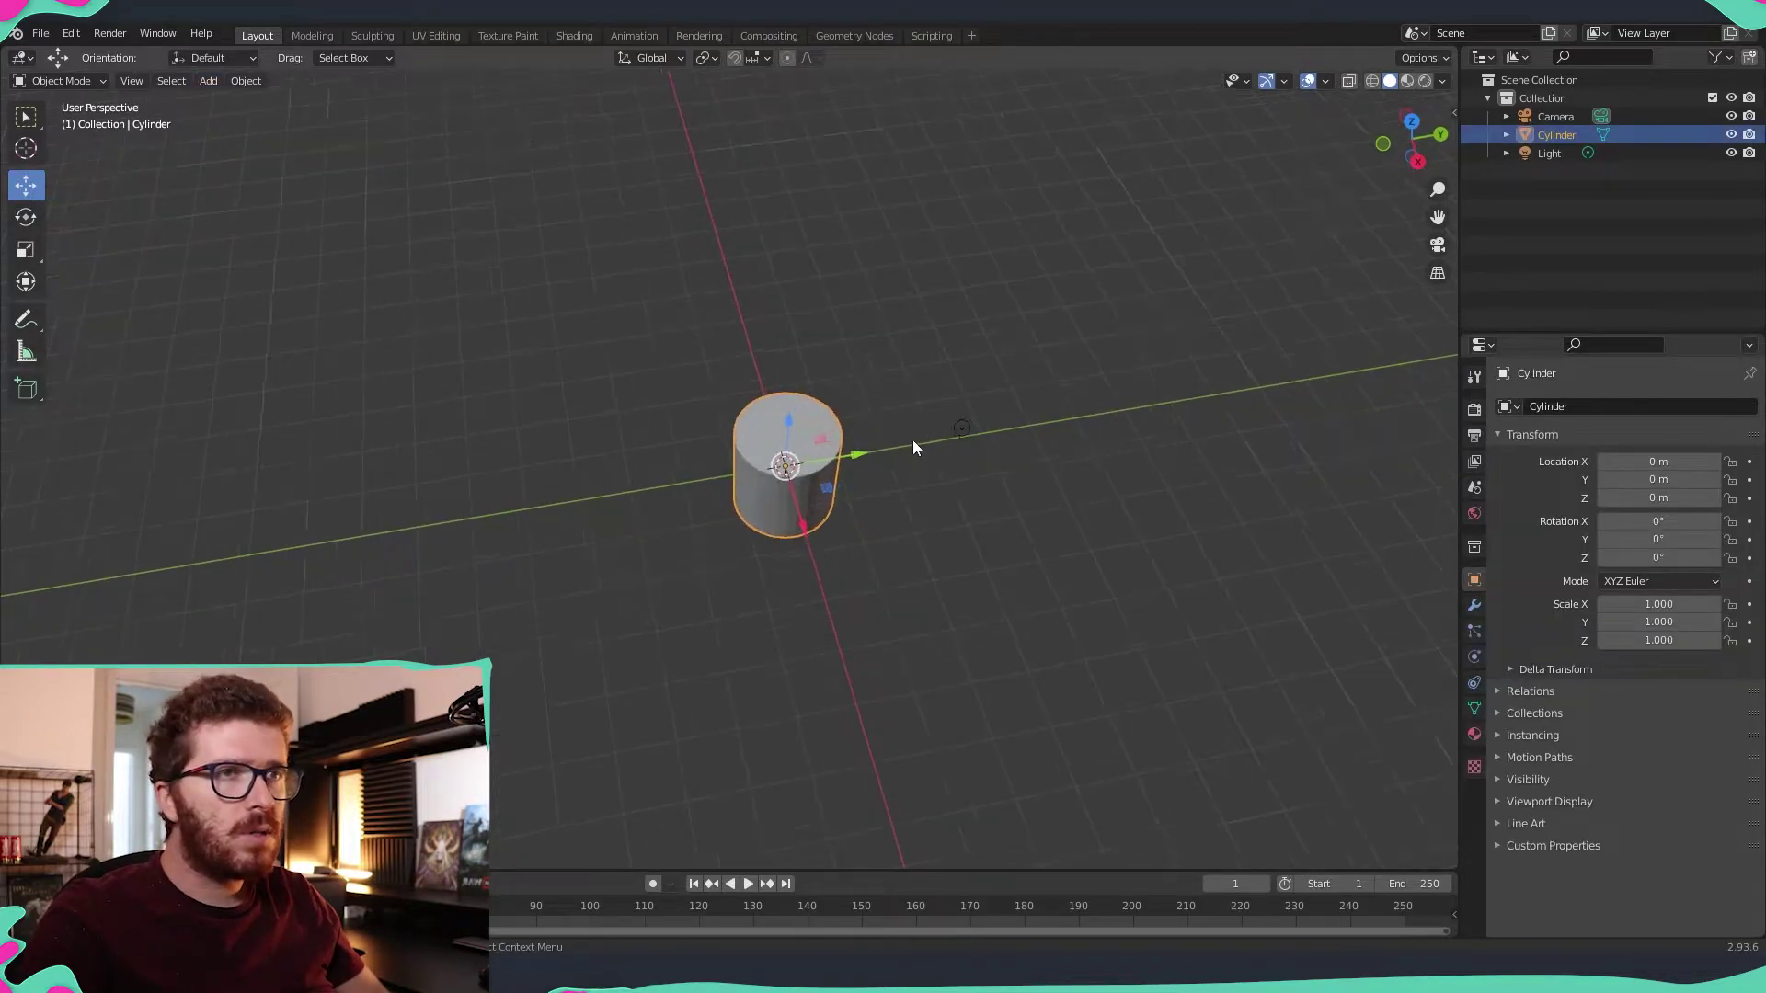
click(965, 428)
middle_drag(1028, 502, 619, 513)
click(603, 504)
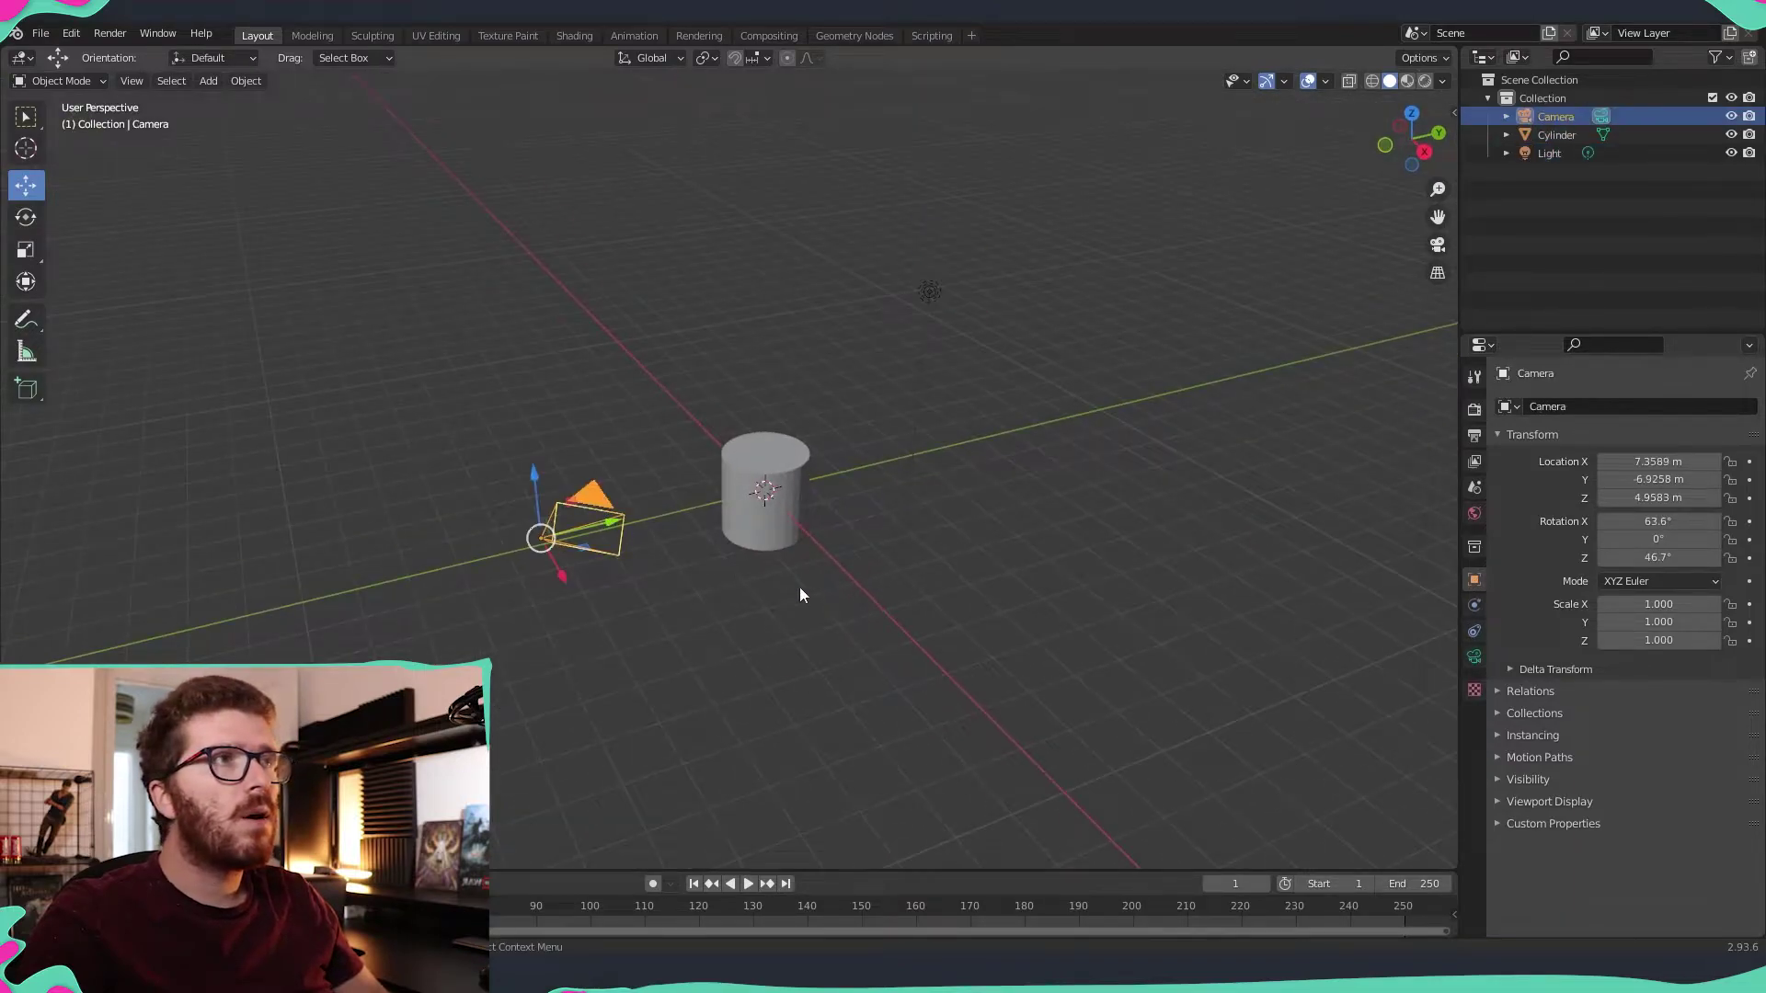
middle_drag(800, 593, 765, 592)
click(775, 471)
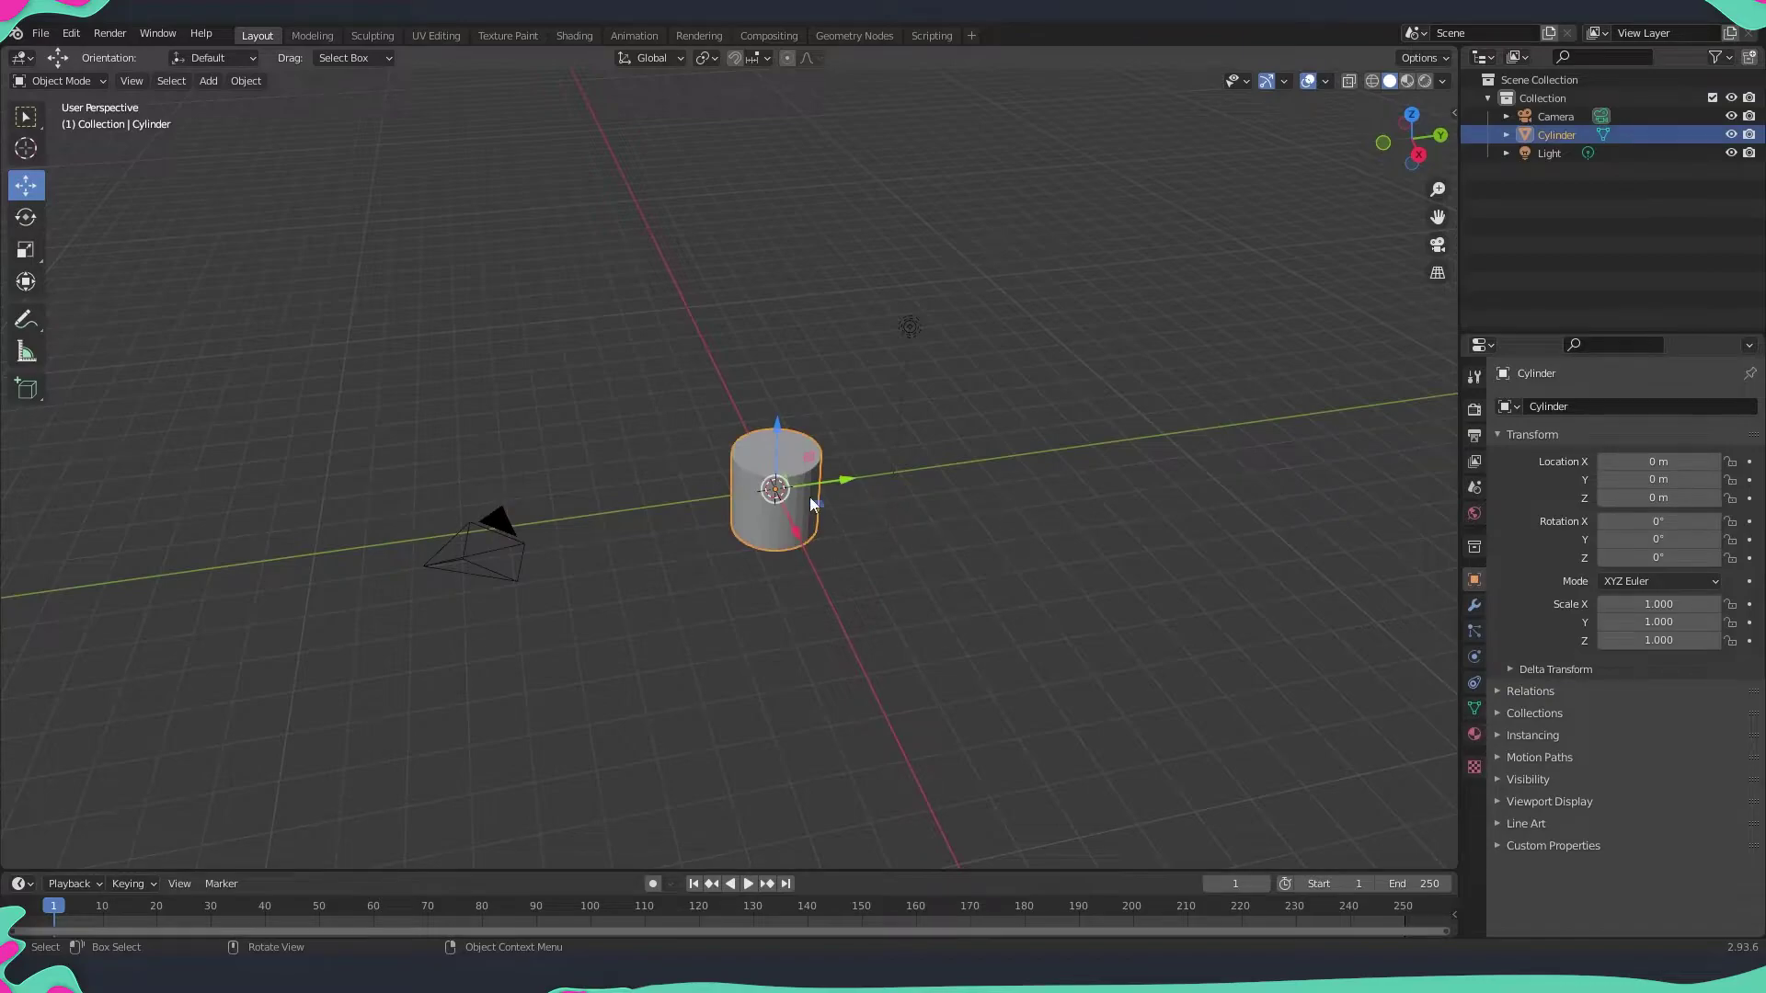
- Set the cylinder's X and Y scale to 2
scroll(775, 511, up, 3)
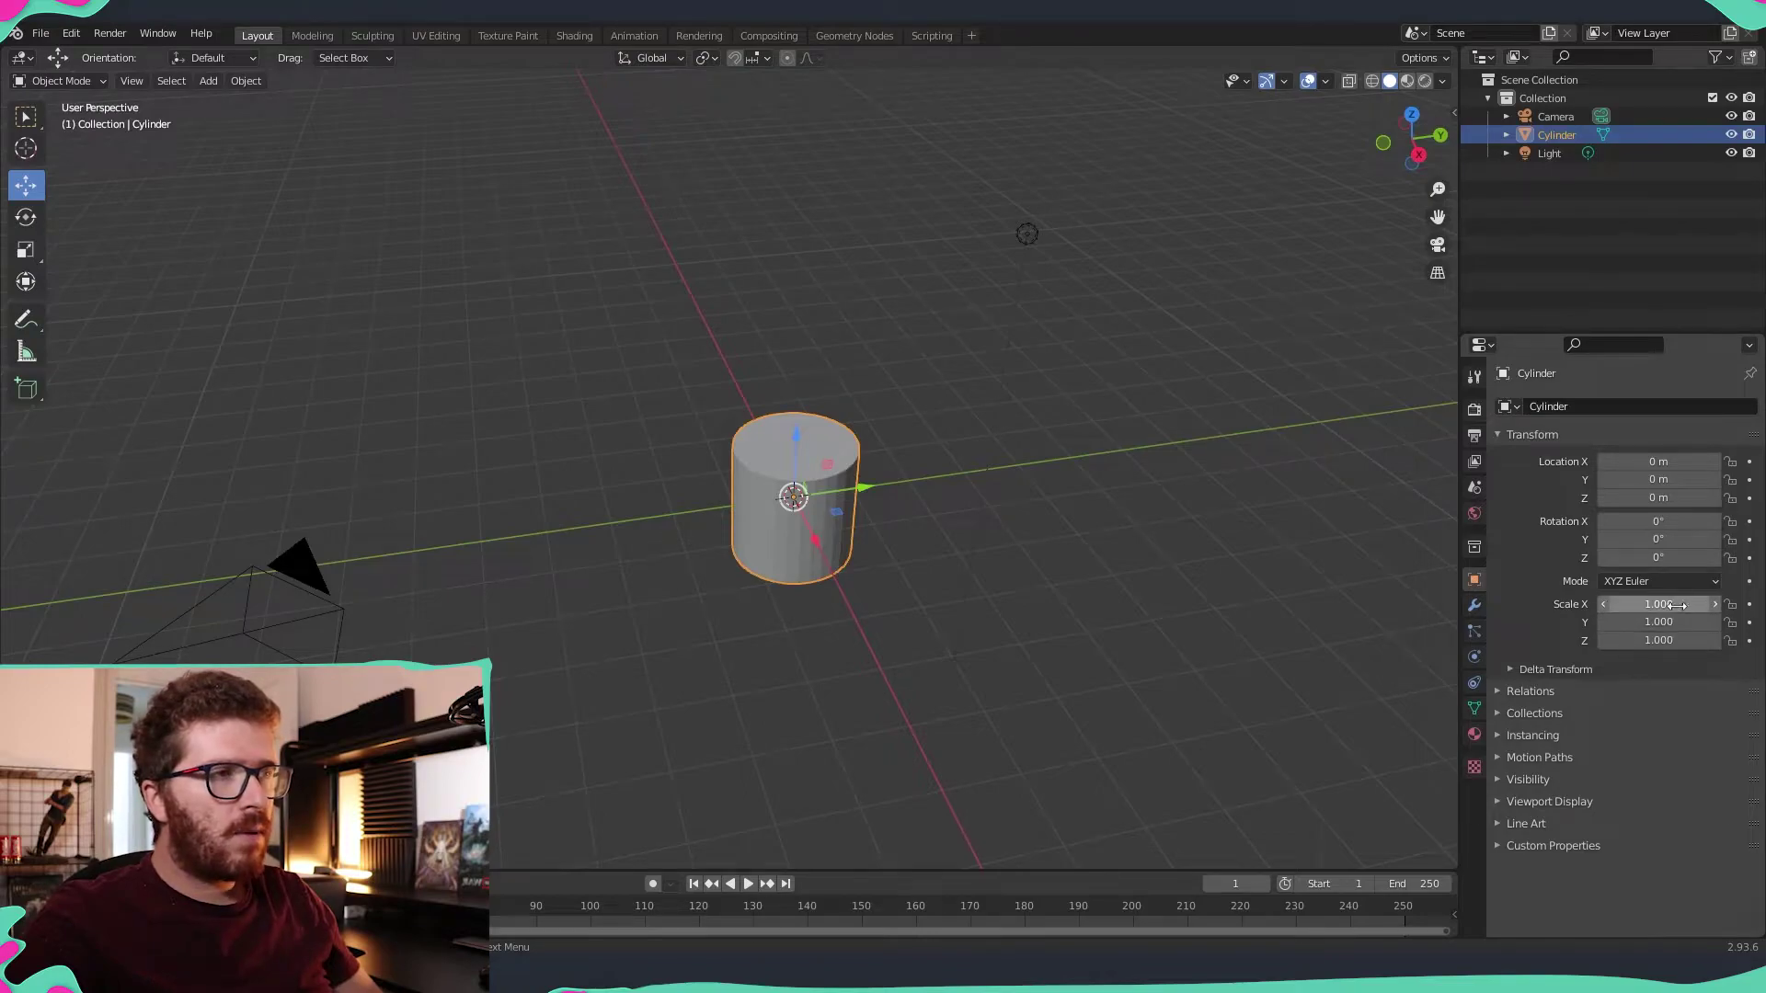
mouse_move(1708, 604)
mouse_down()
mouse_move(1747, 604)
mouse_move(1706, 604)
mouse_move(1743, 604)
mouse_move(1715, 628)
mouse_move(1747, 623)
mouse_move(1716, 628)
mouse_move(1748, 604)
mouse_move(1682, 604)
mouse_up()
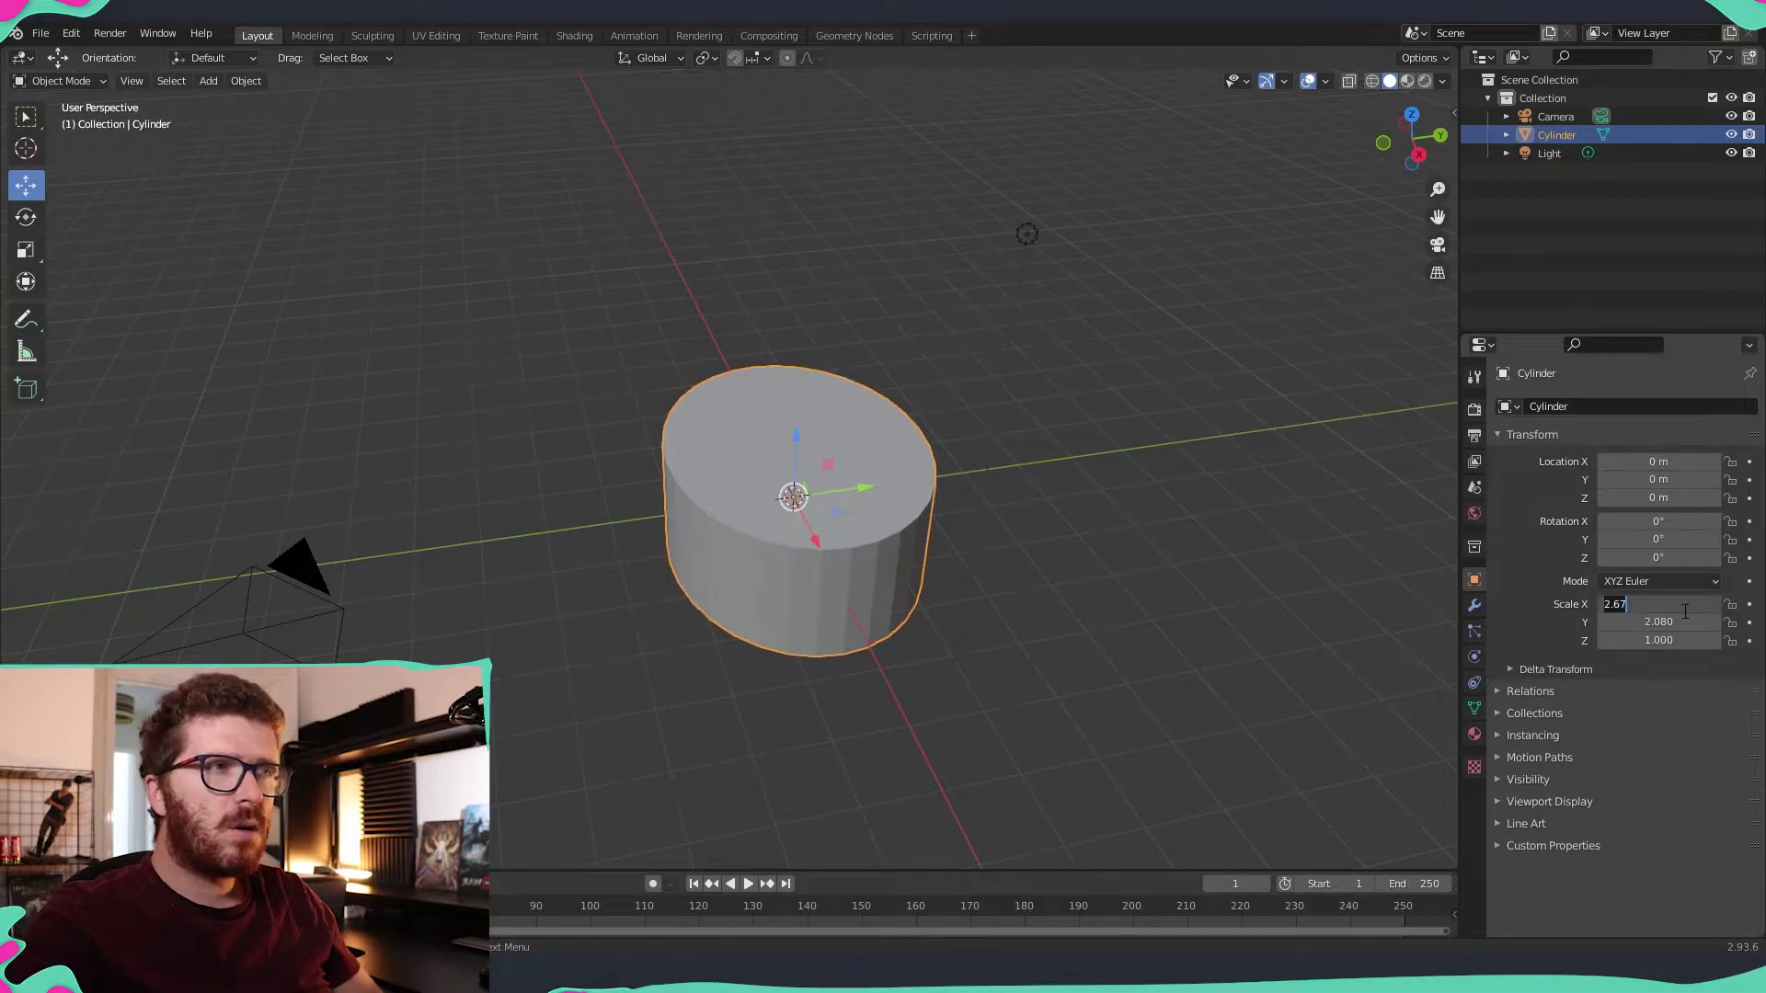
text(2)
key(Return)
click(1674, 622)
text(2)
key(Return)
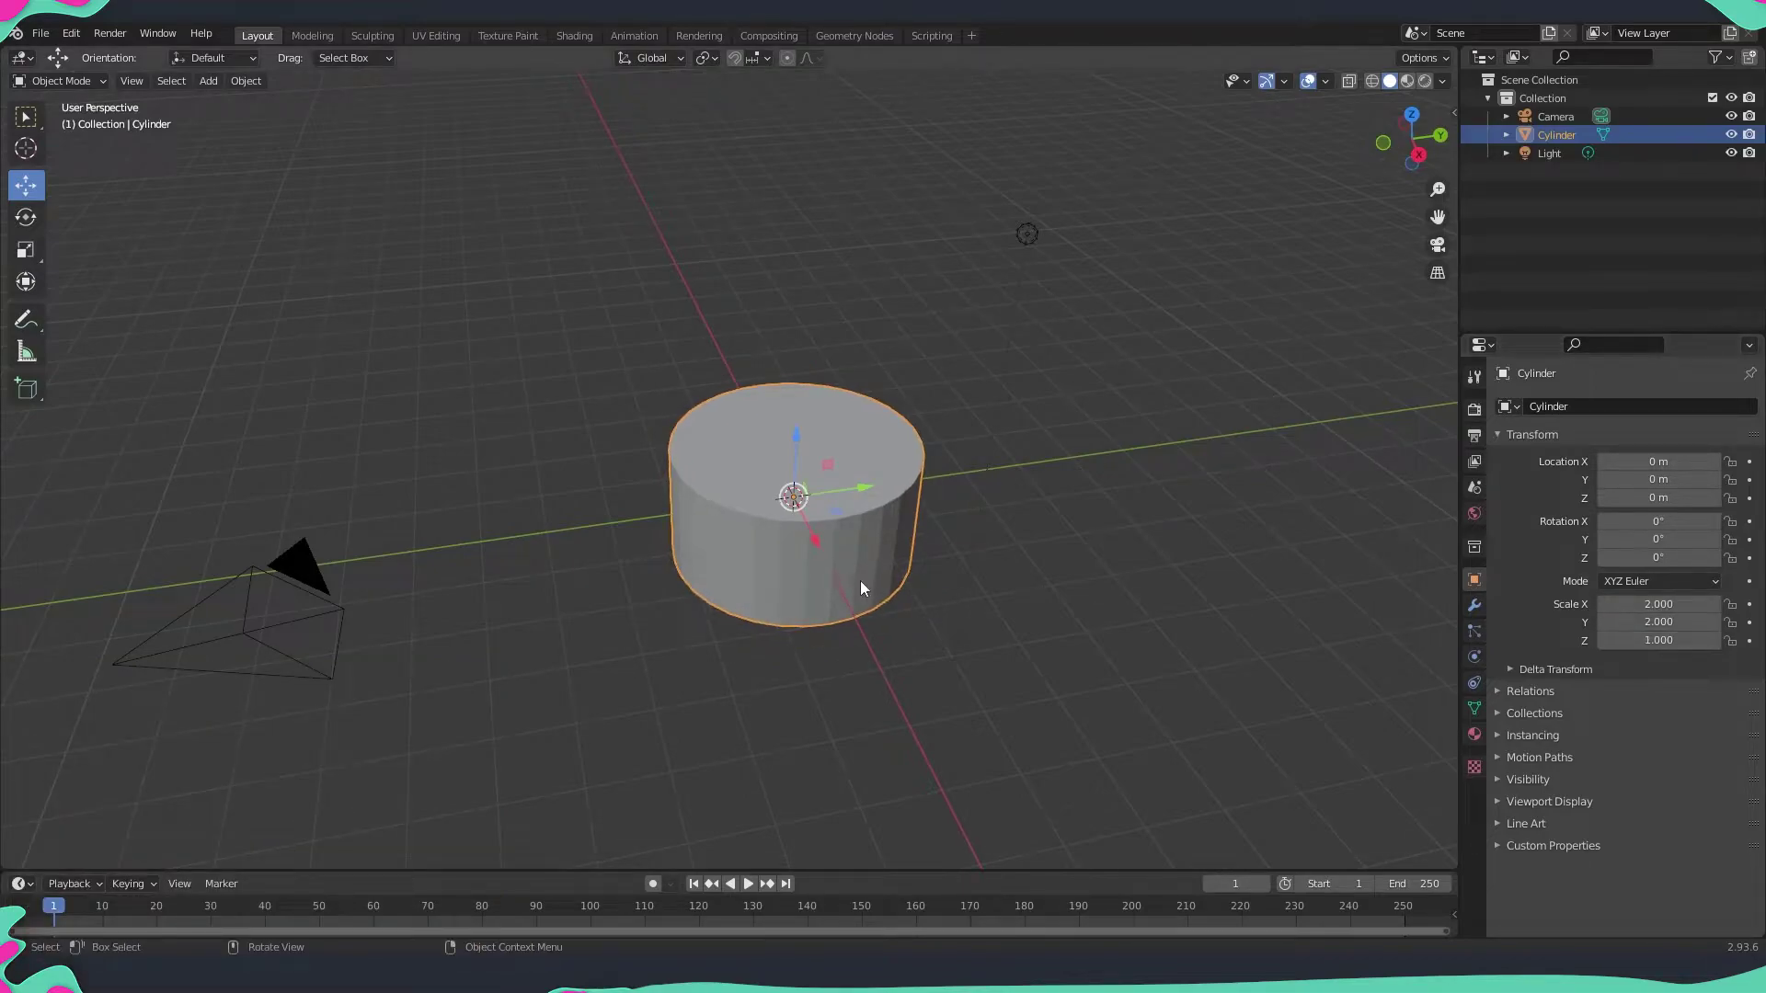
- Raise the cylinder along the Z axis to a location of about 0.97 m
scroll(918, 522, down, 1)
scroll(890, 549, up, 2)
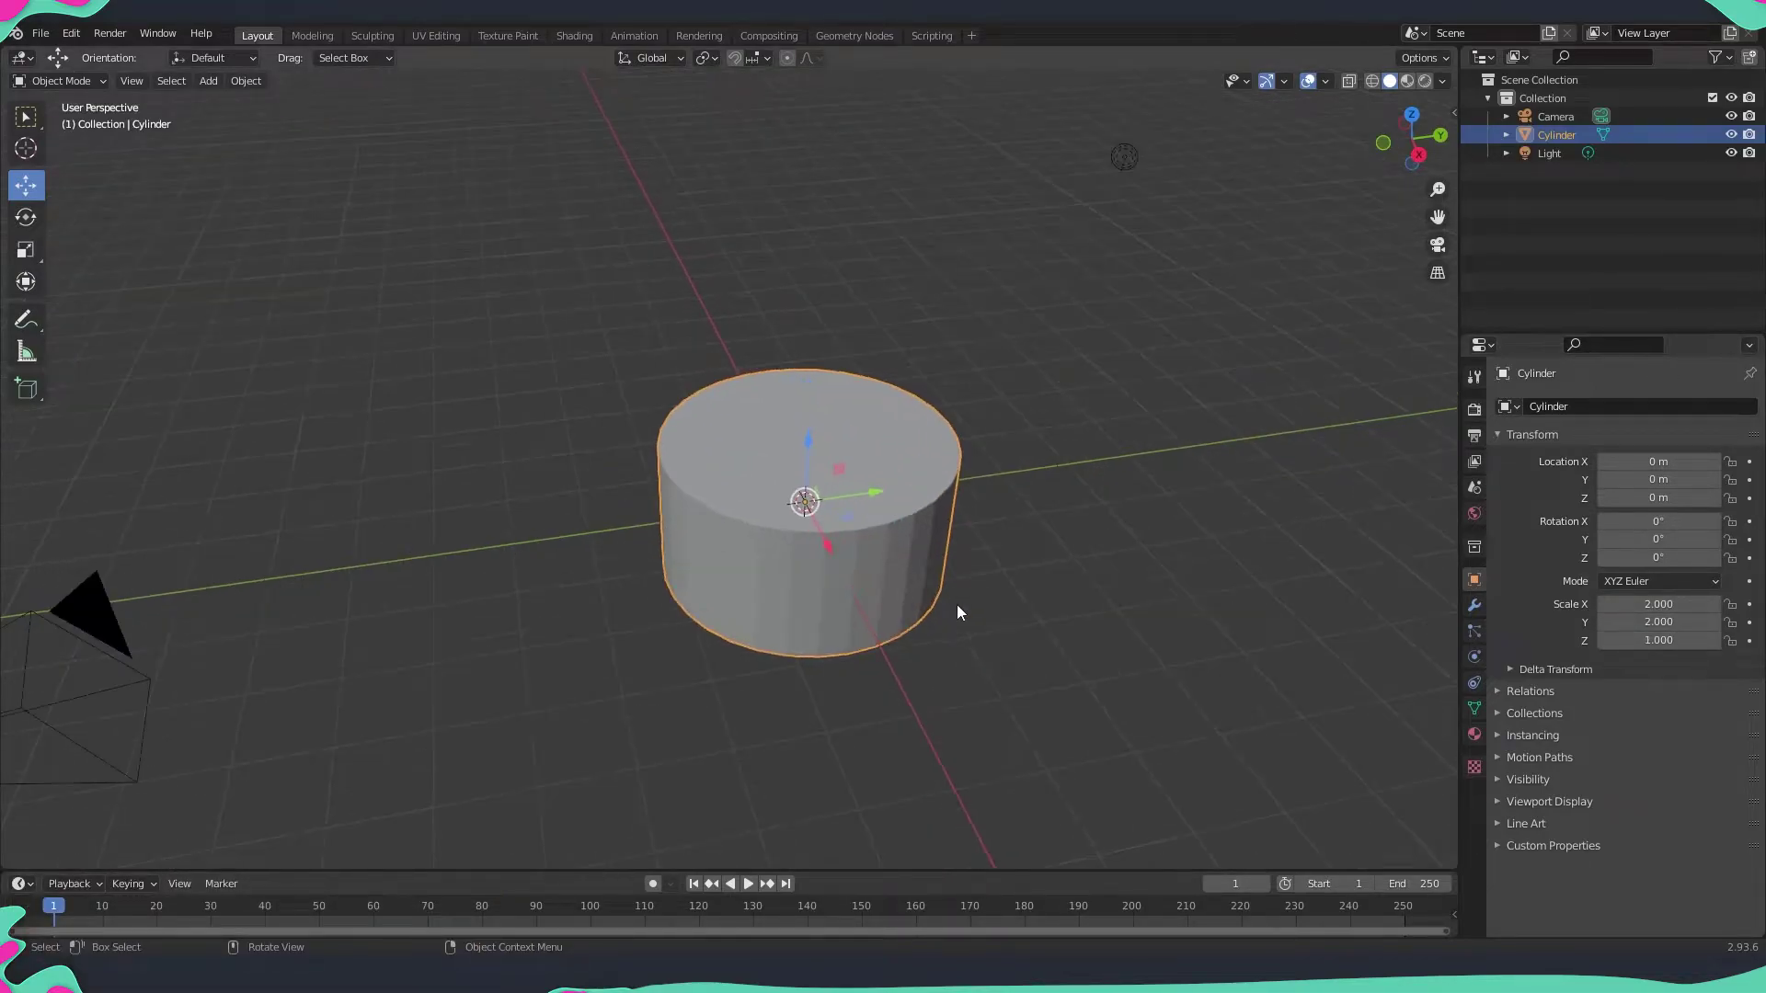
scroll(957, 604, down, 1)
middle_drag(930, 563, 765, 511)
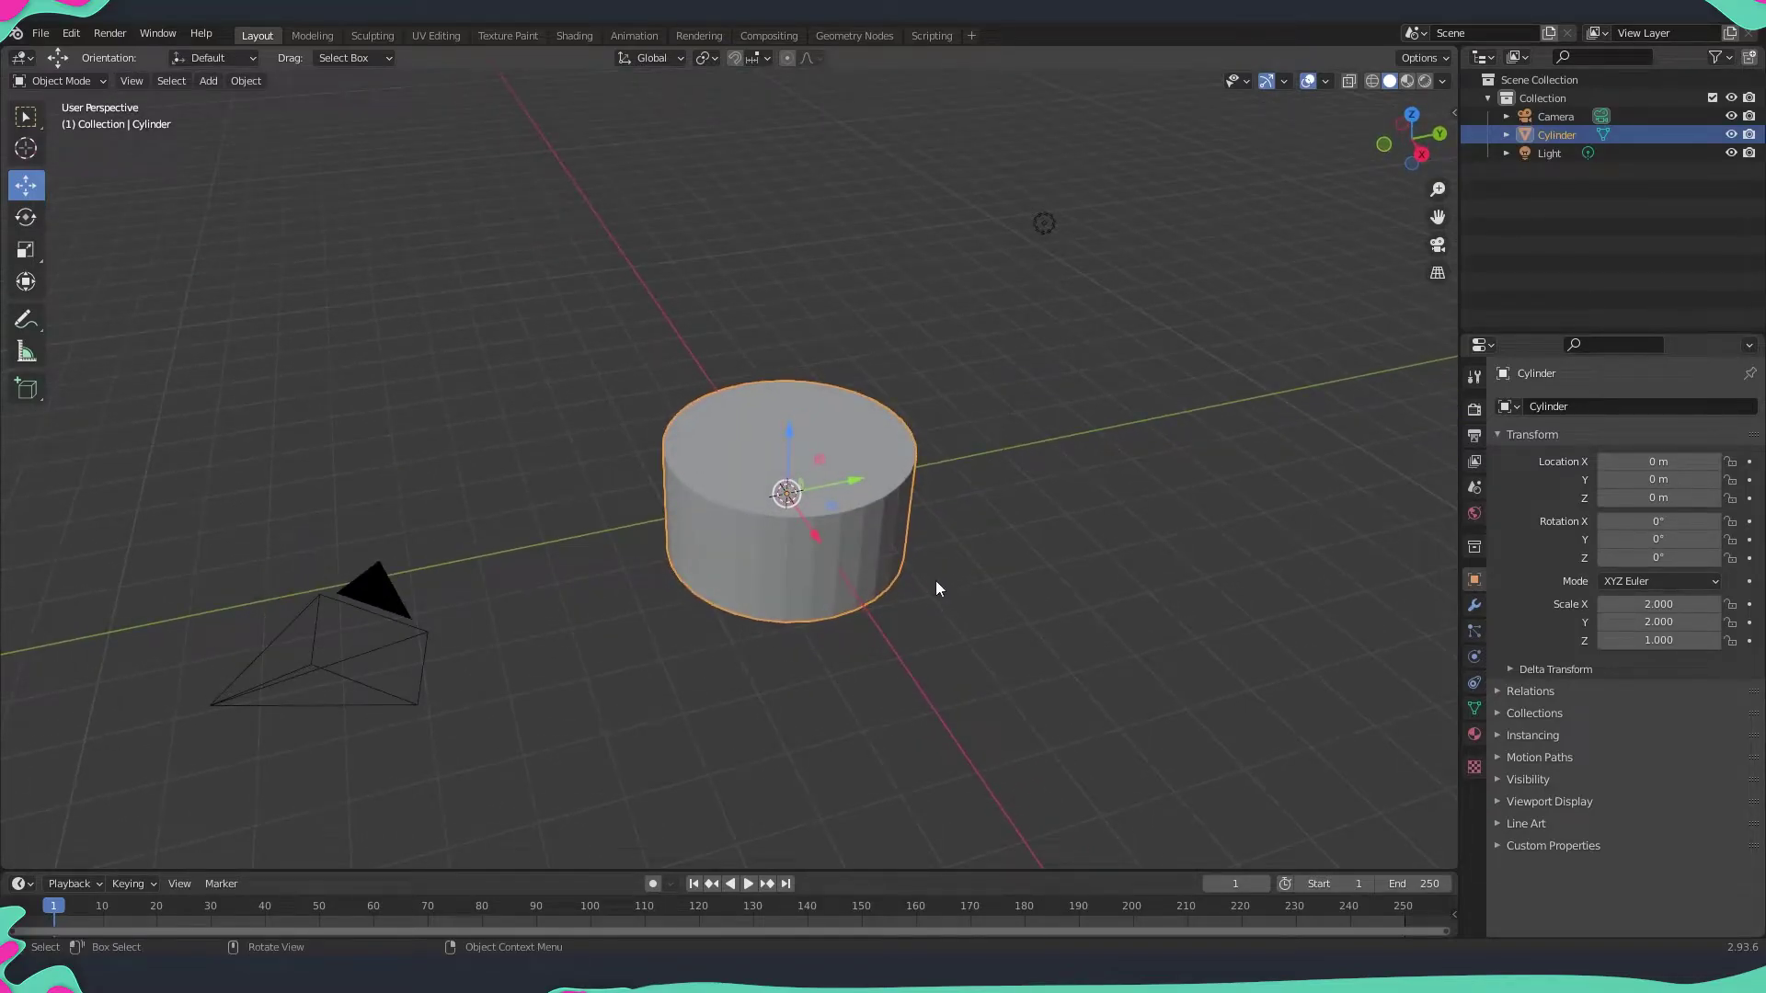
middle_drag(938, 588, 908, 507)
drag(804, 477, 804, 406)
mouse_move(767, 635)
middle_down()
mouse_move(759, 659)
mouse_move(758, 621)
middle_up()
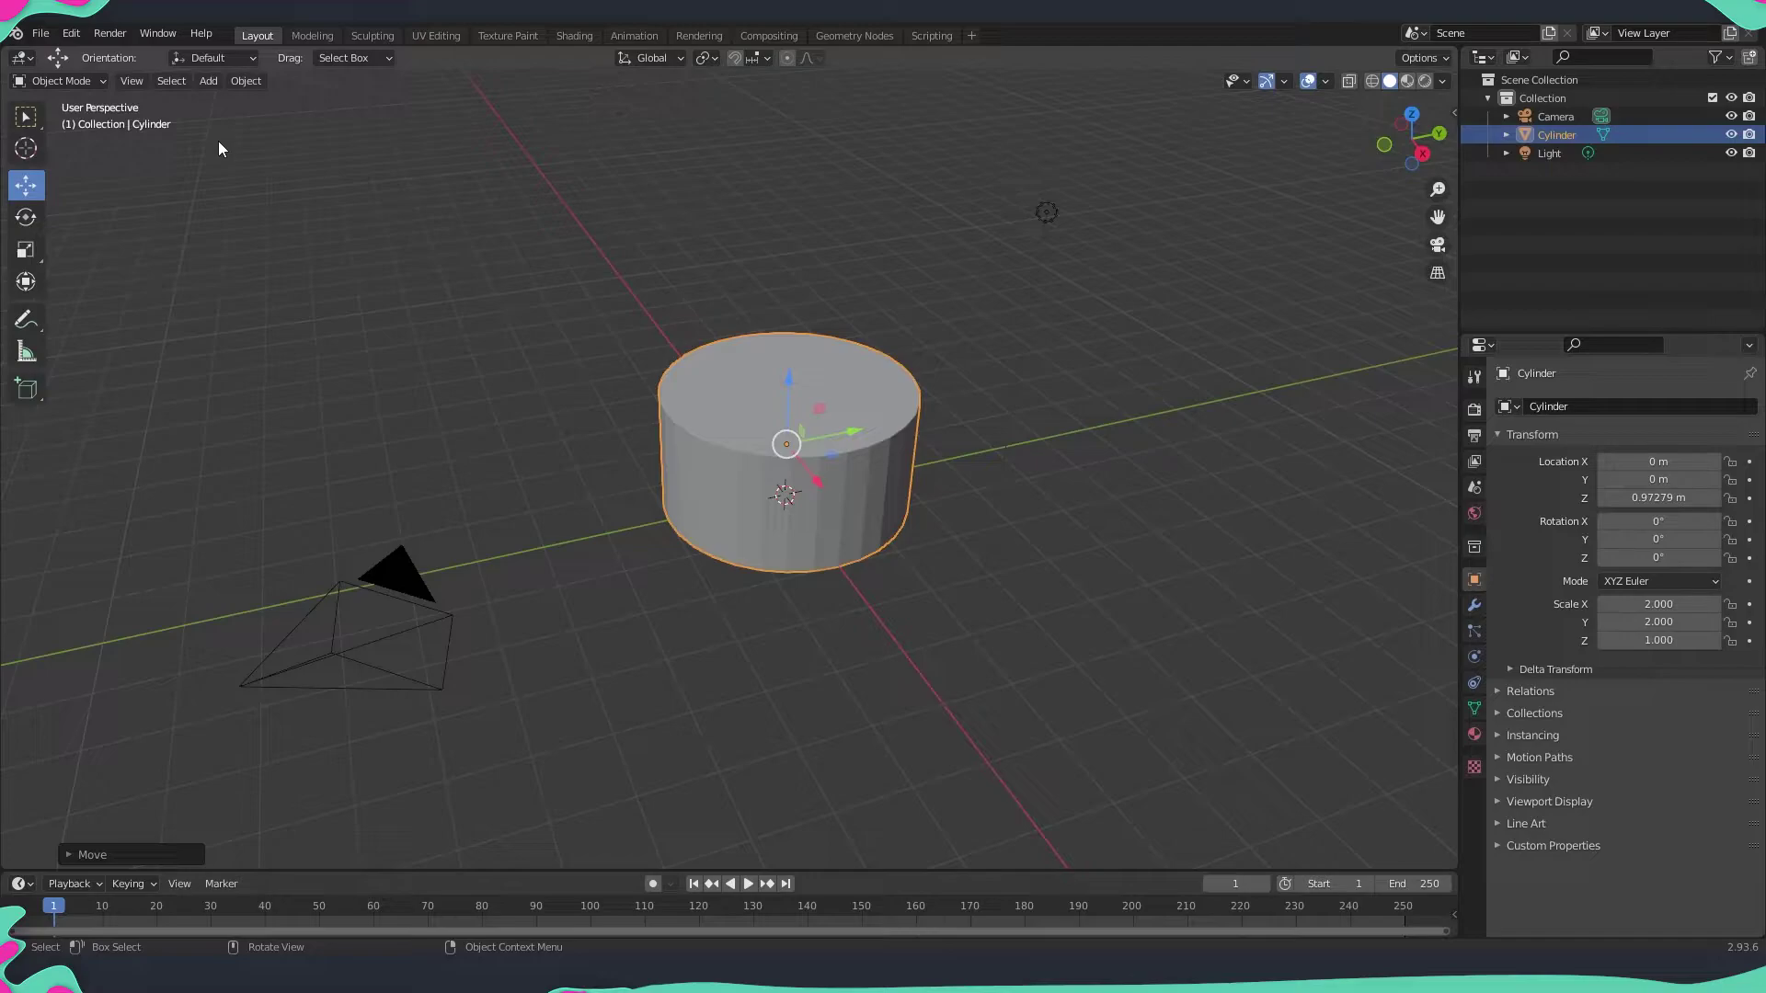
- Put the cylinder in Edit Mode with the Extrude Region tool active and clear the selection
click(92, 83)
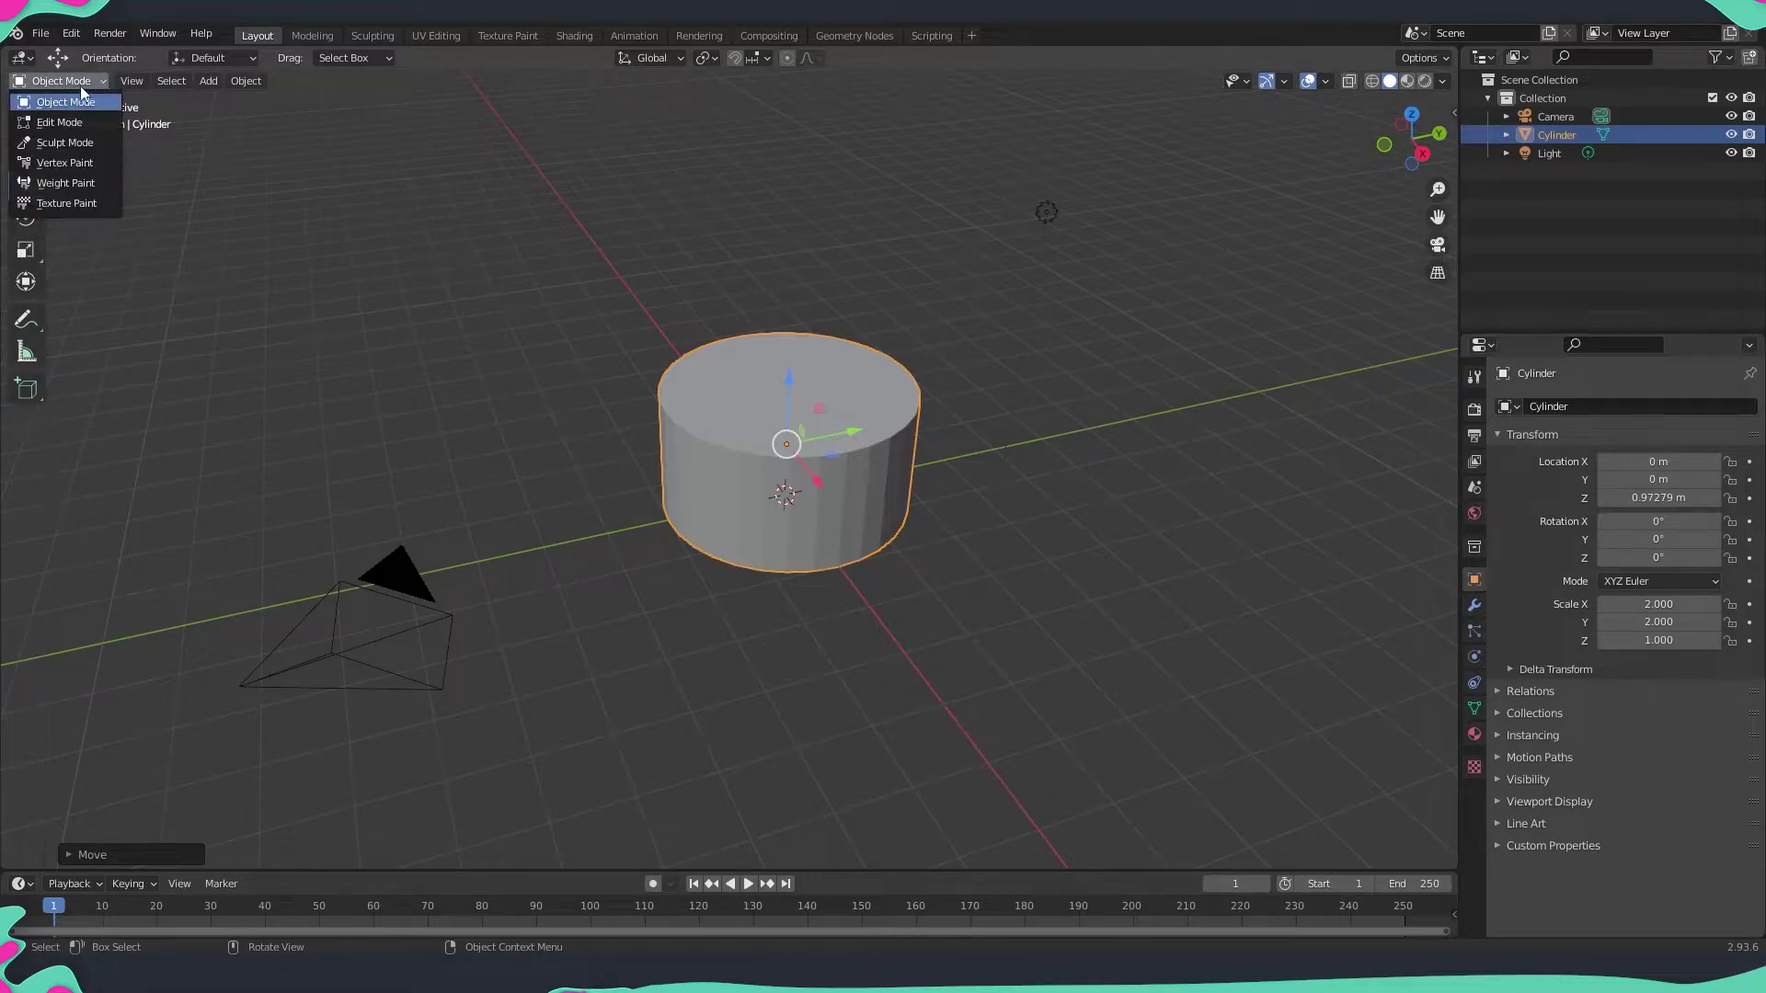
click(62, 123)
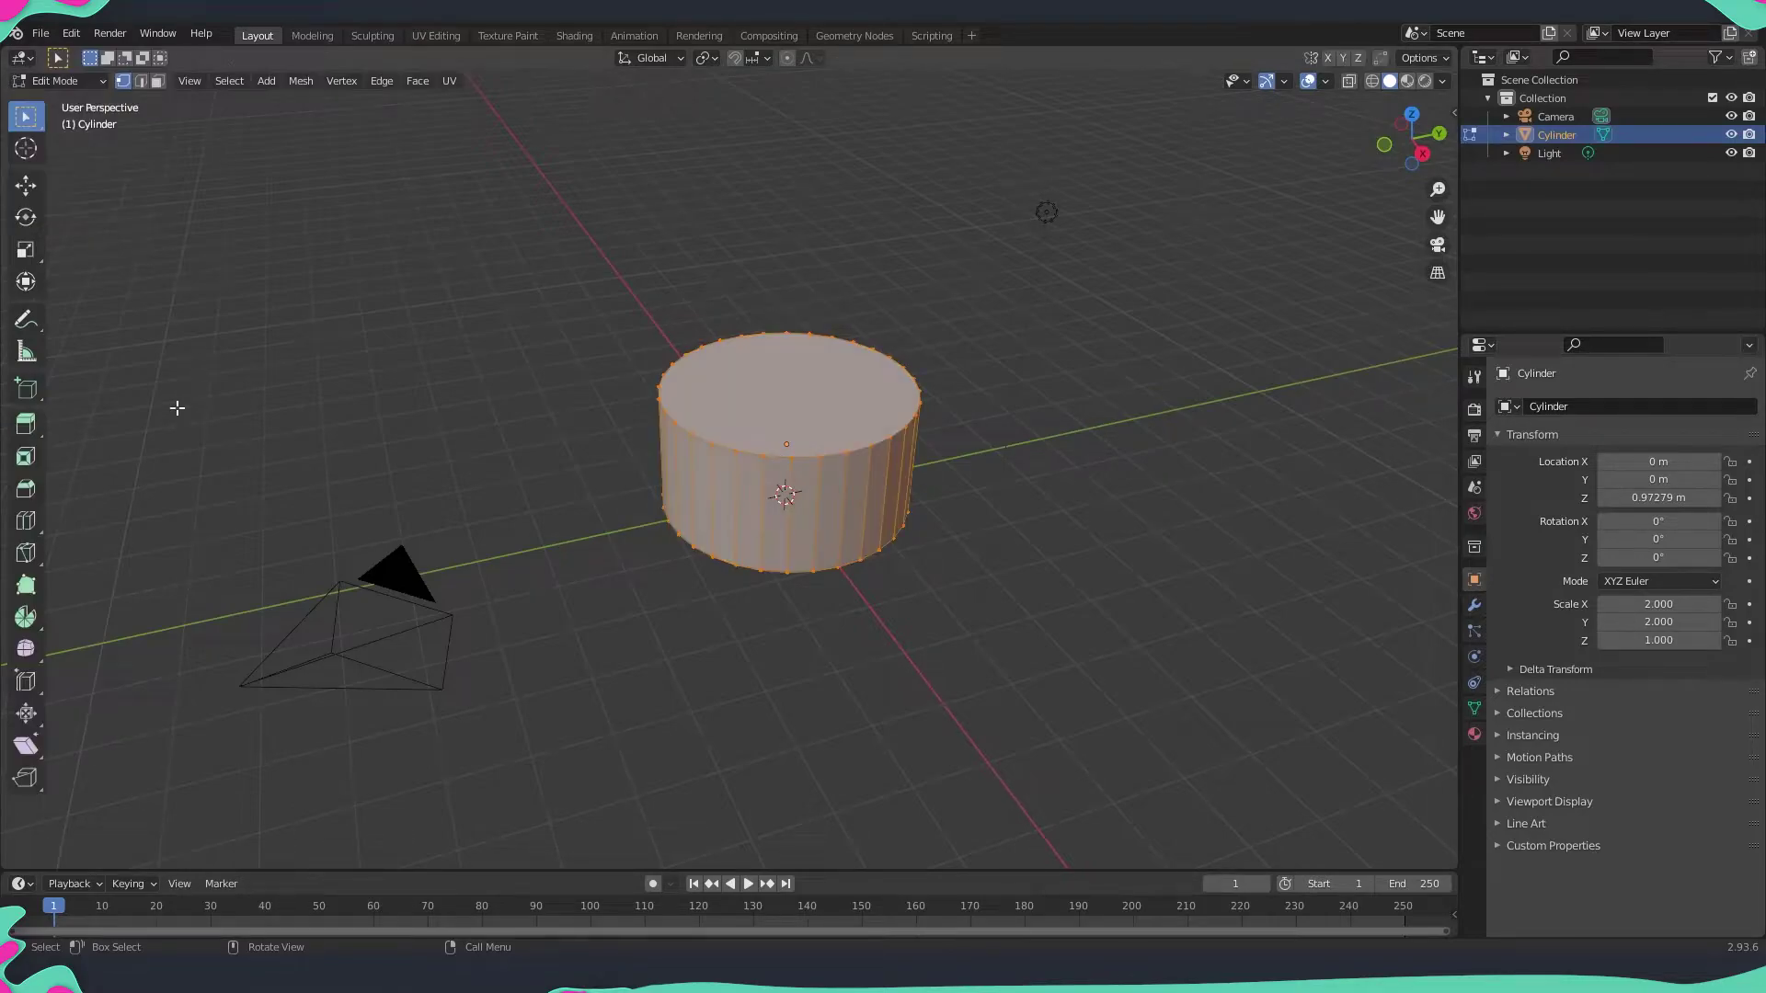
click(25, 429)
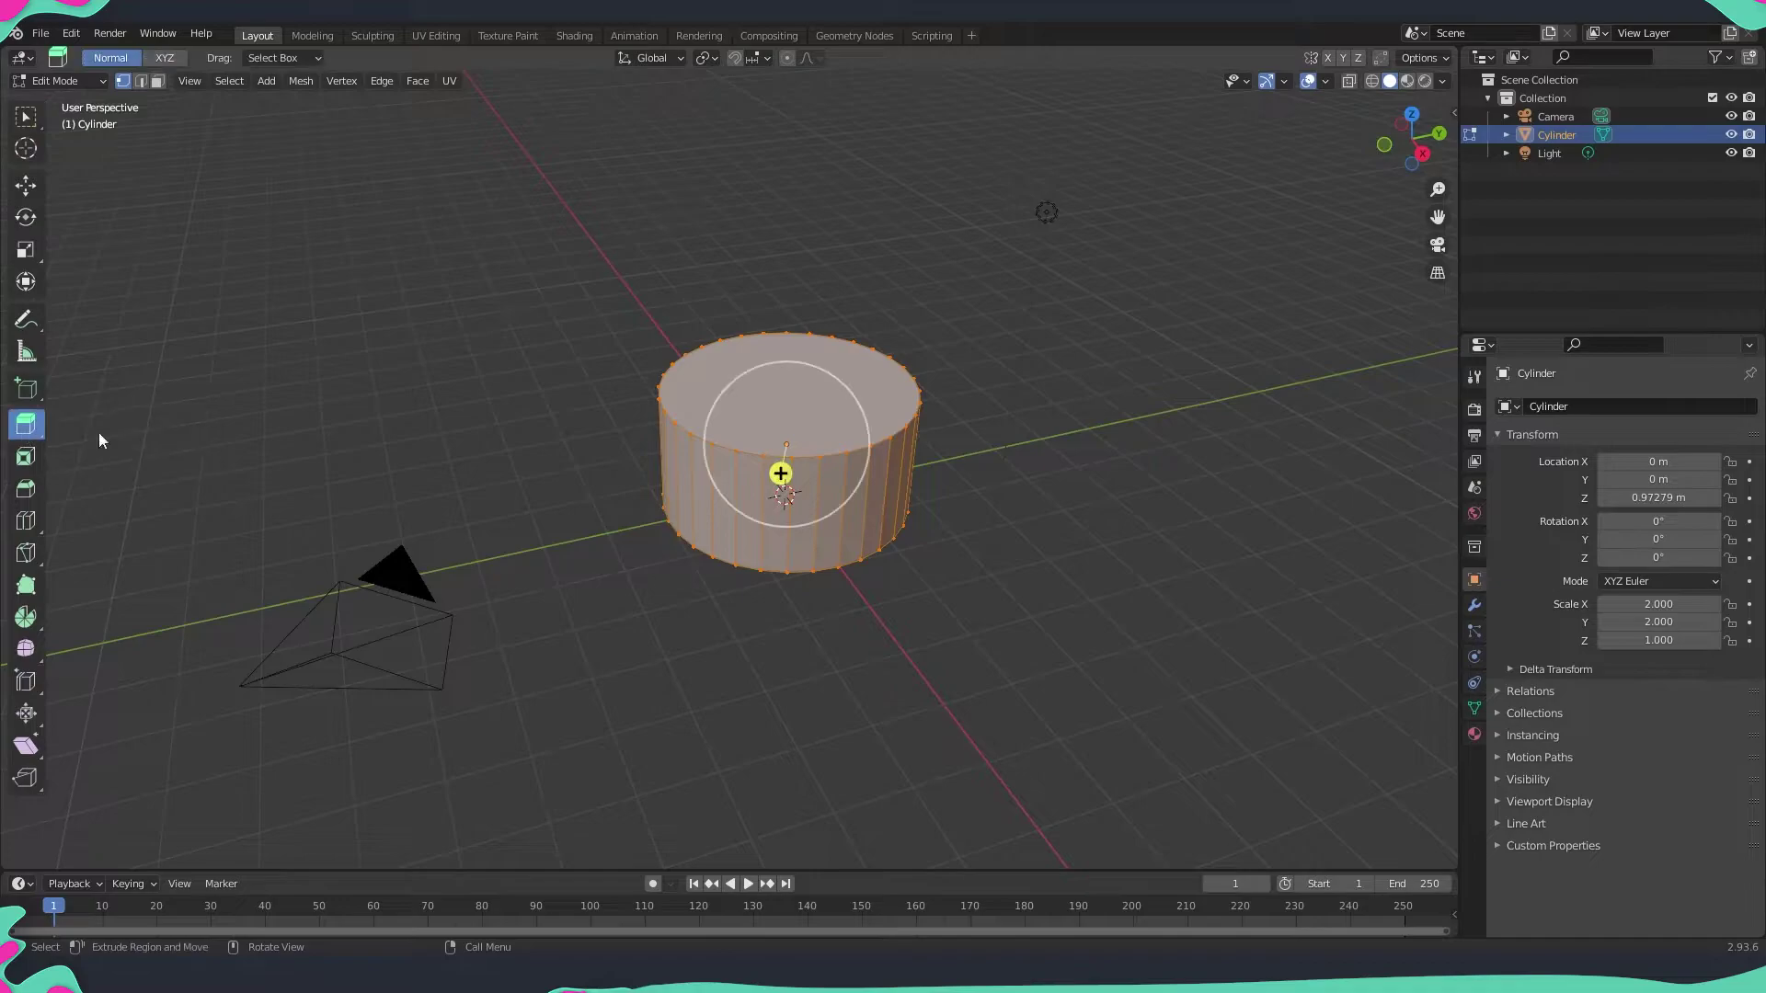
key(alt+a)
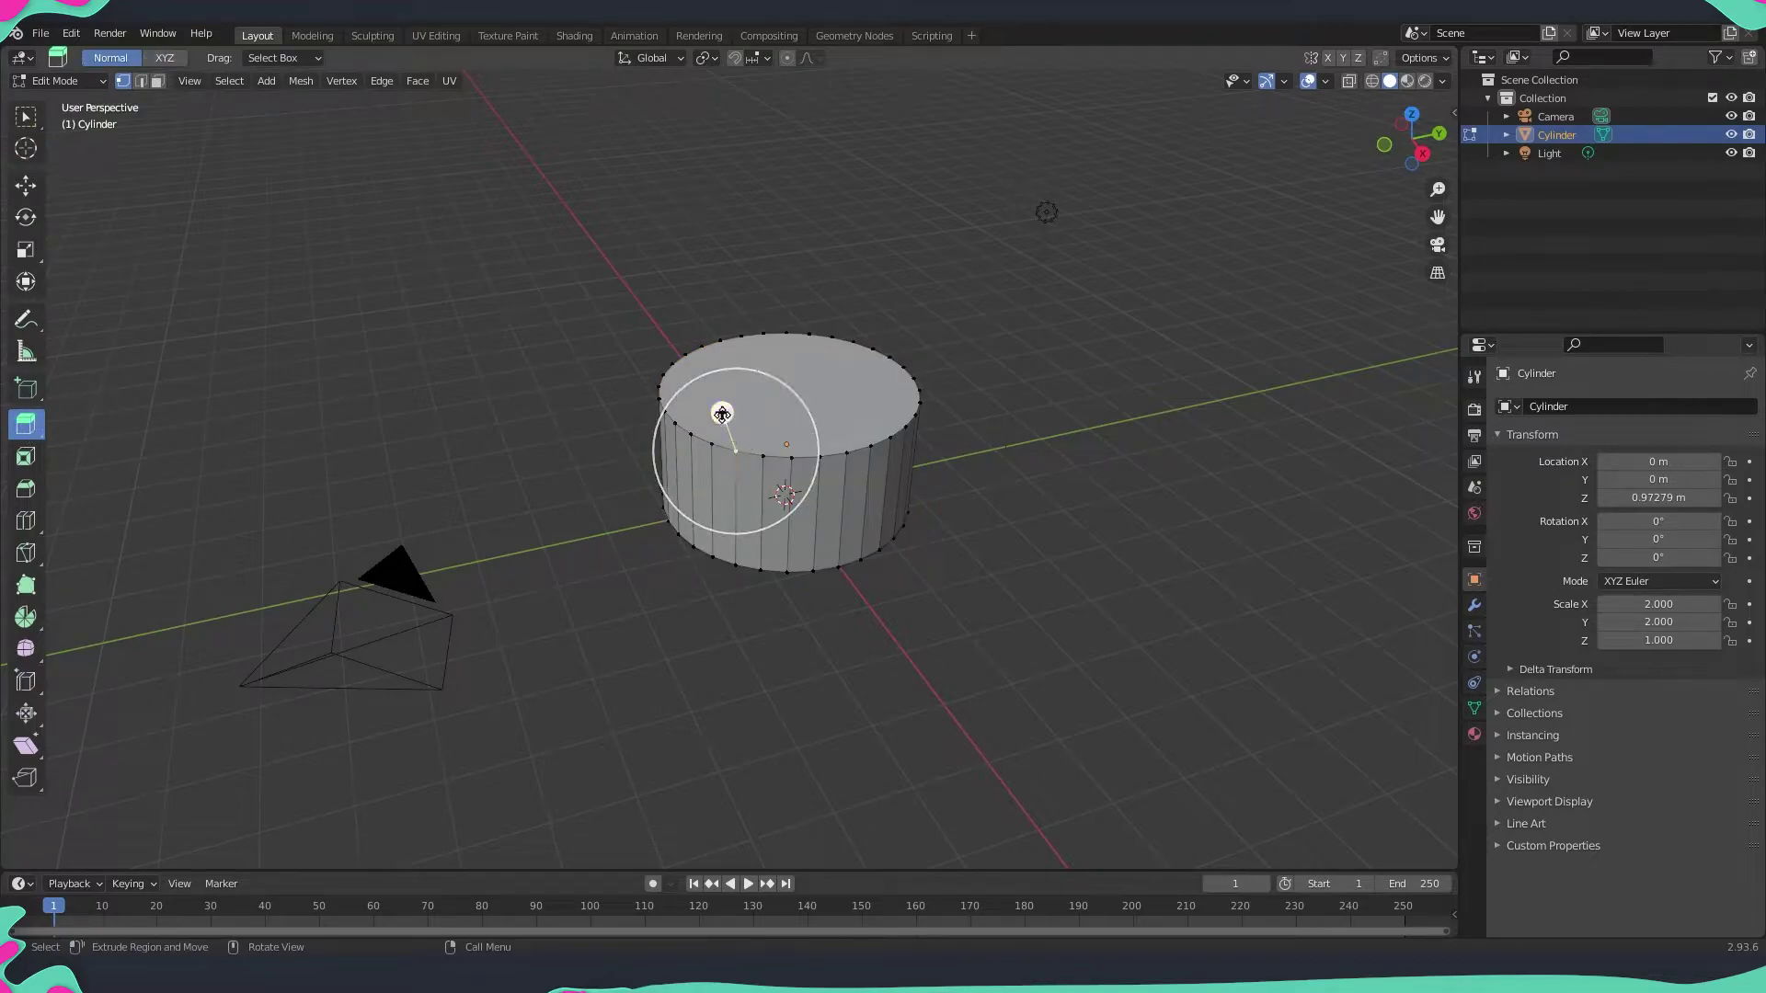
- Box-select the vertices around the cylinder's top rim
middle_drag(612, 570, 812, 389)
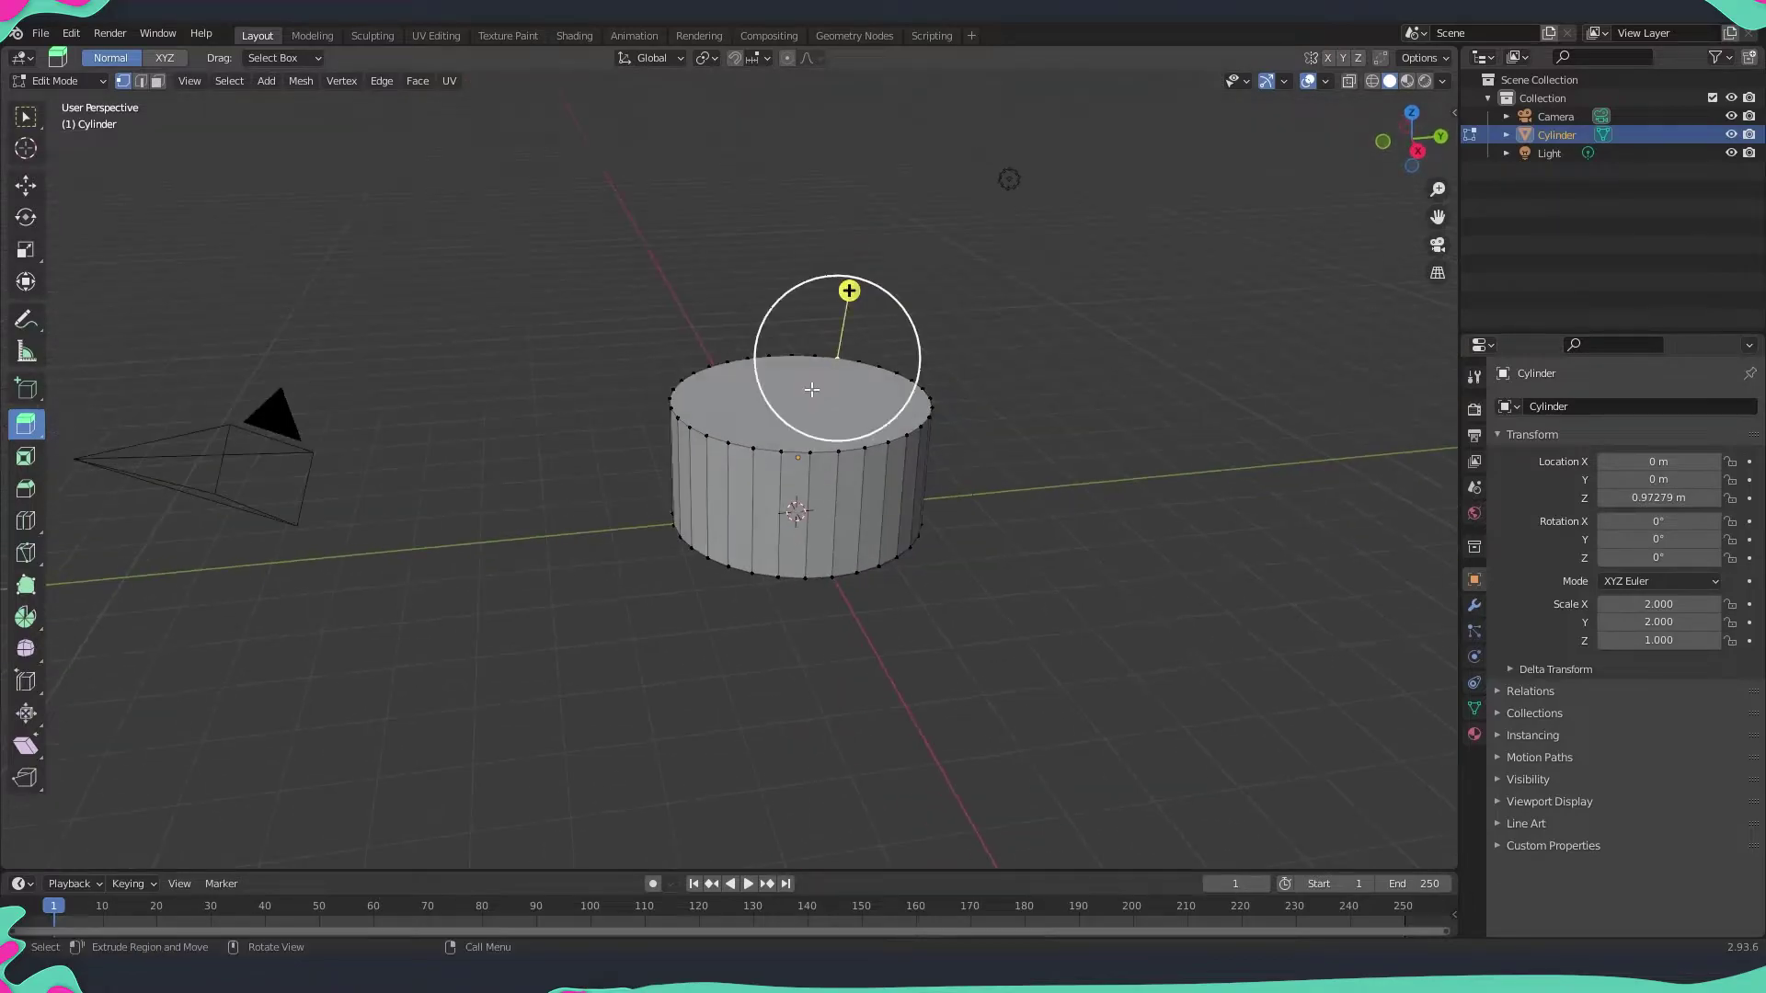
middle_drag(604, 384, 596, 360)
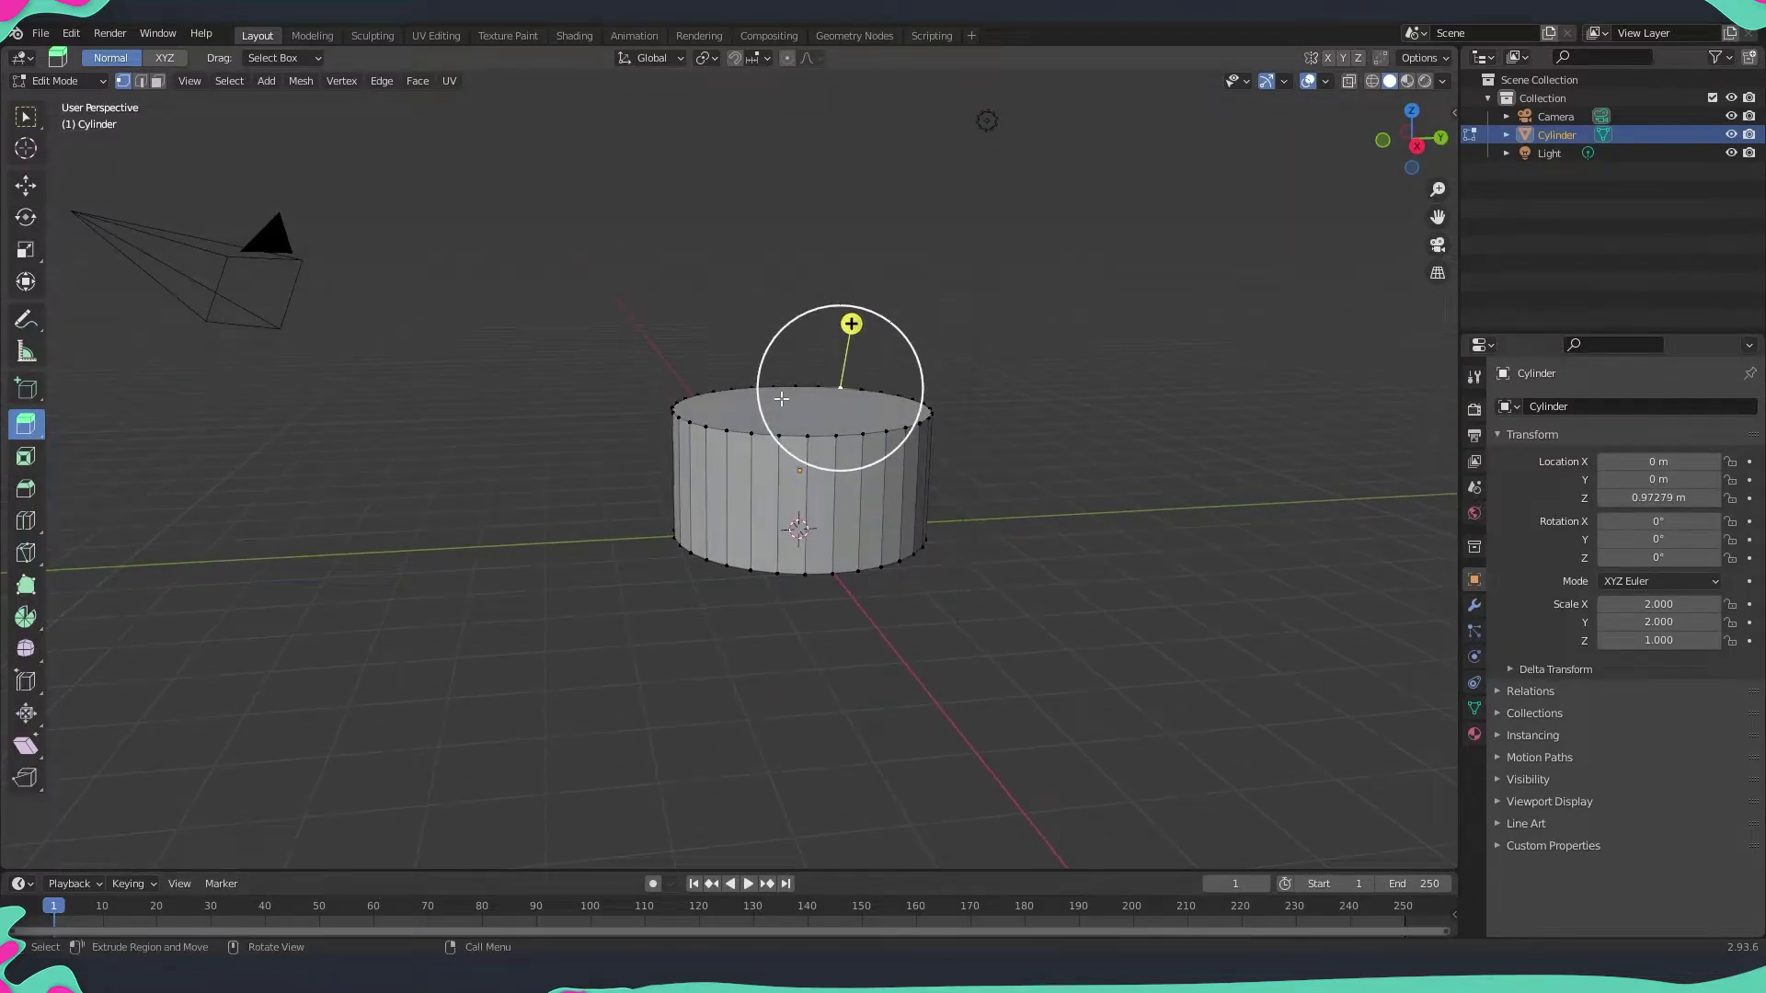
scroll(781, 399, up, 2)
drag(540, 312, 1169, 462)
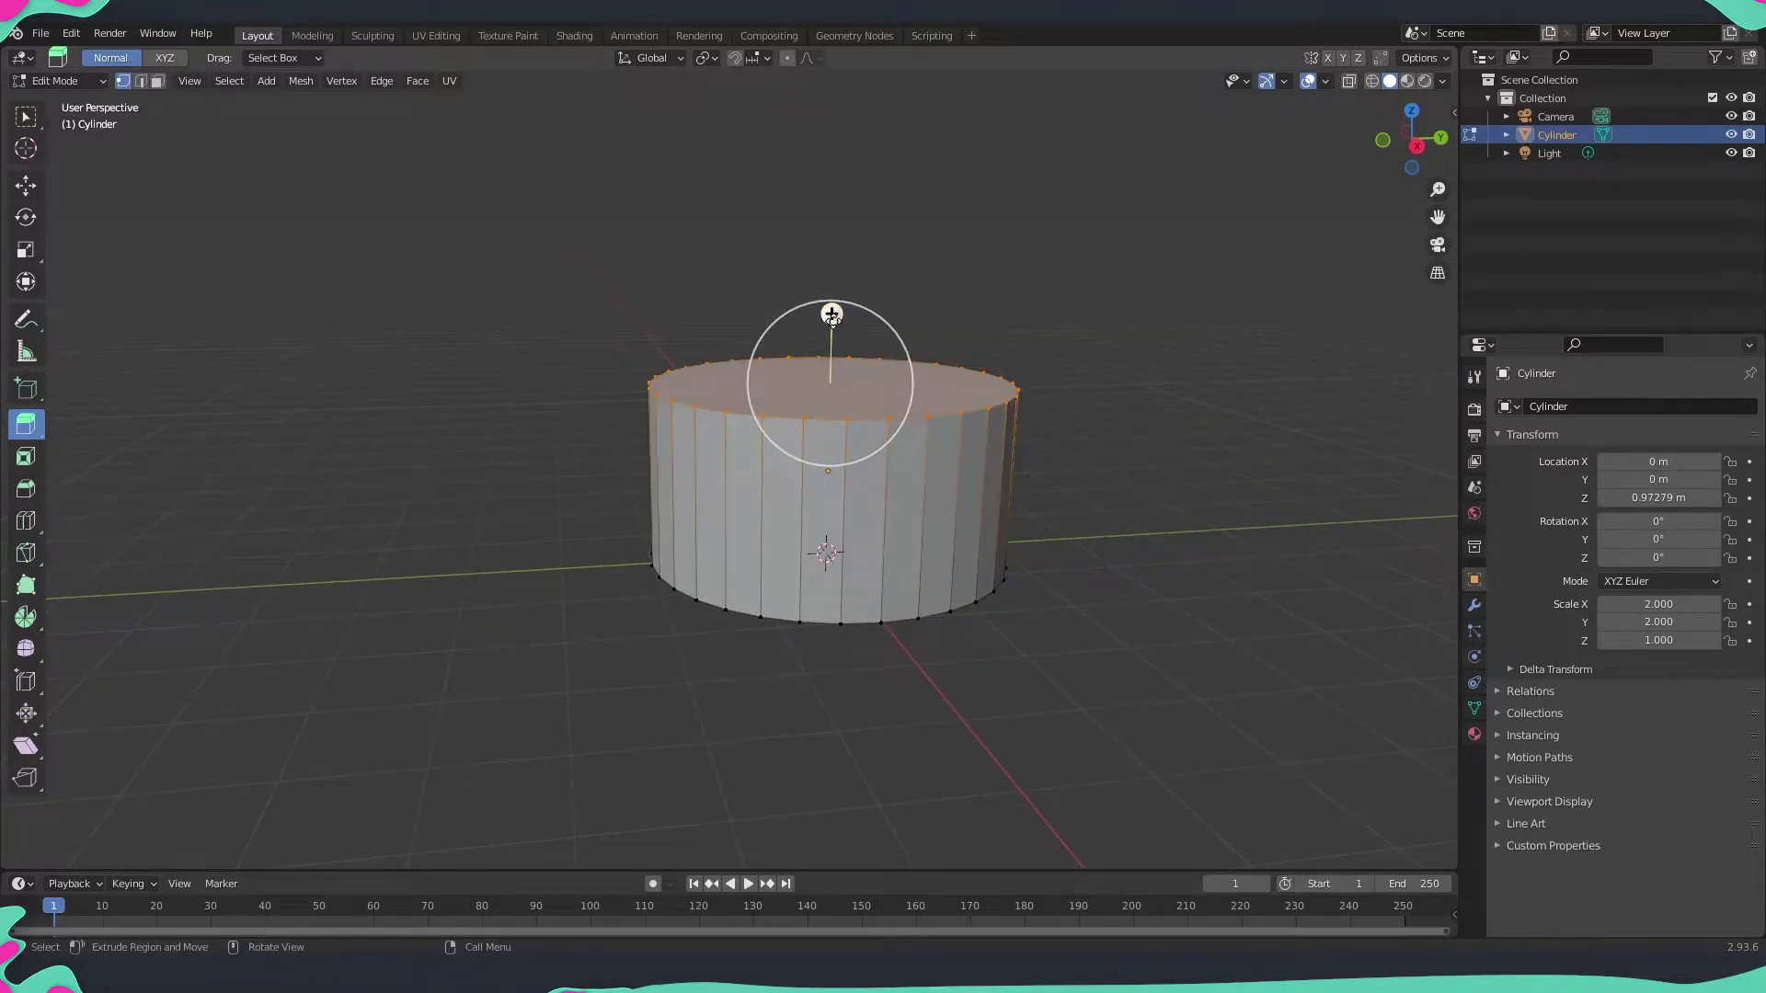
- Try extruding the cylinder's top upward, undo the extrusion, and switch to face selection mode
drag(832, 314, 839, 206)
key(ctrl+z)
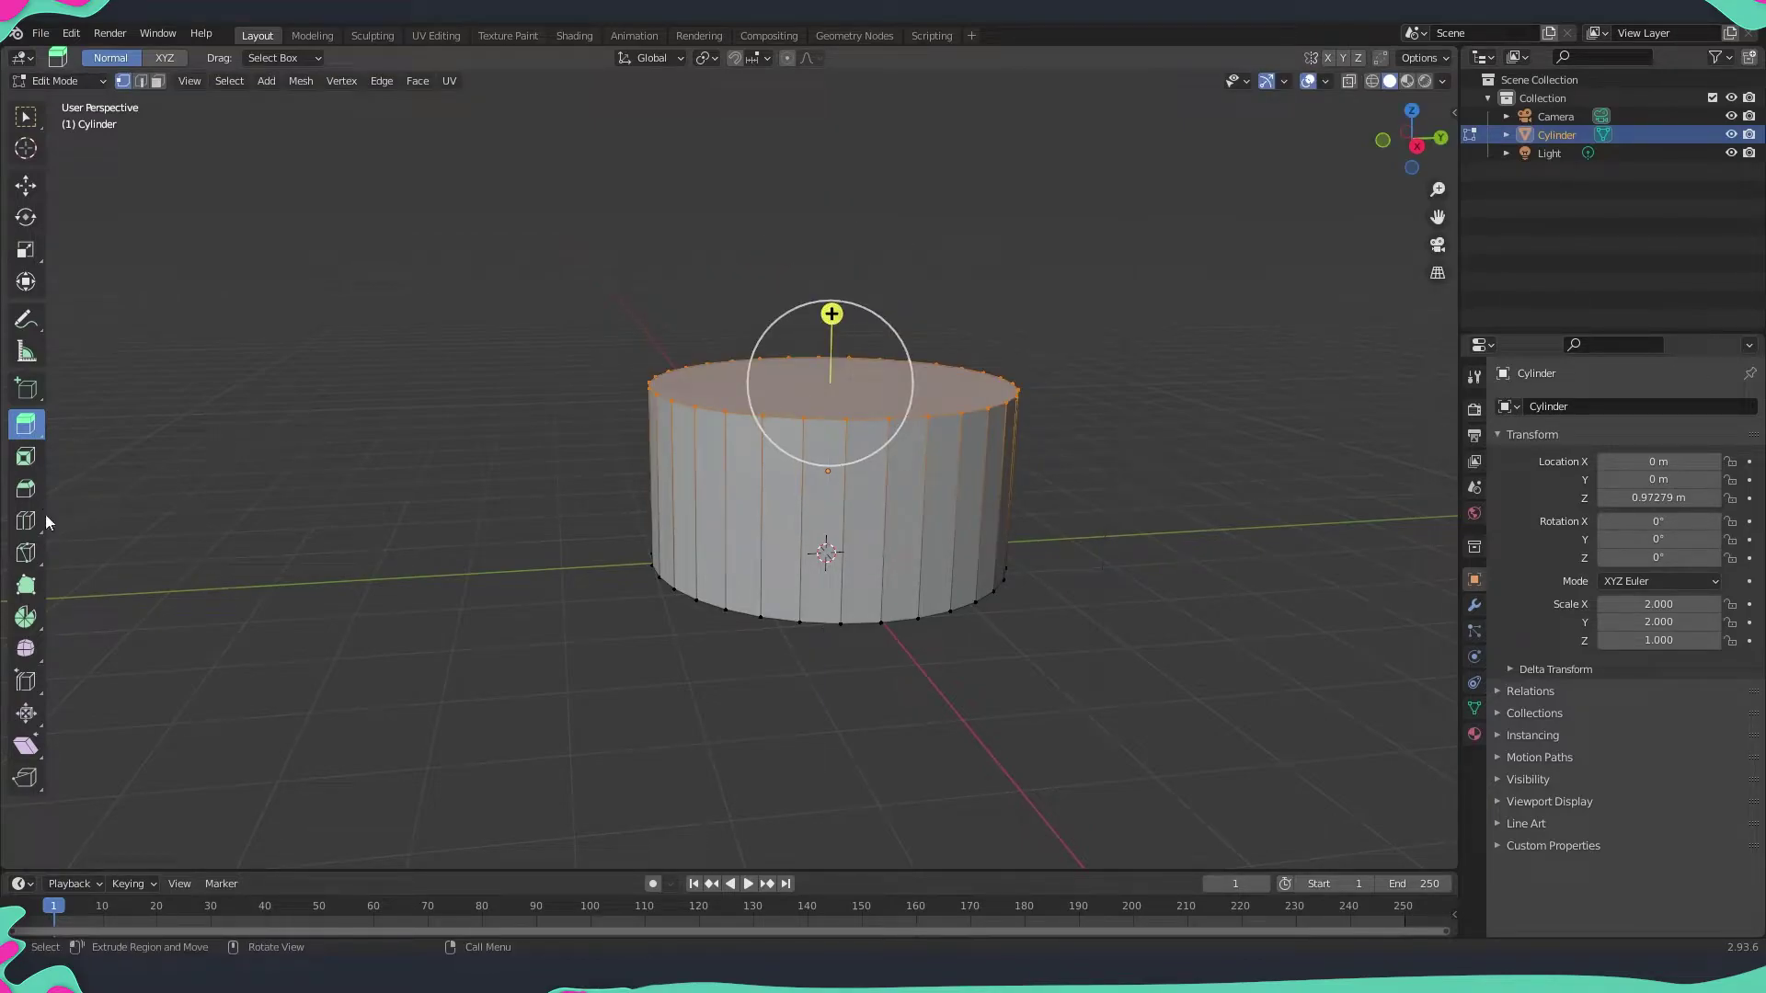
click(158, 81)
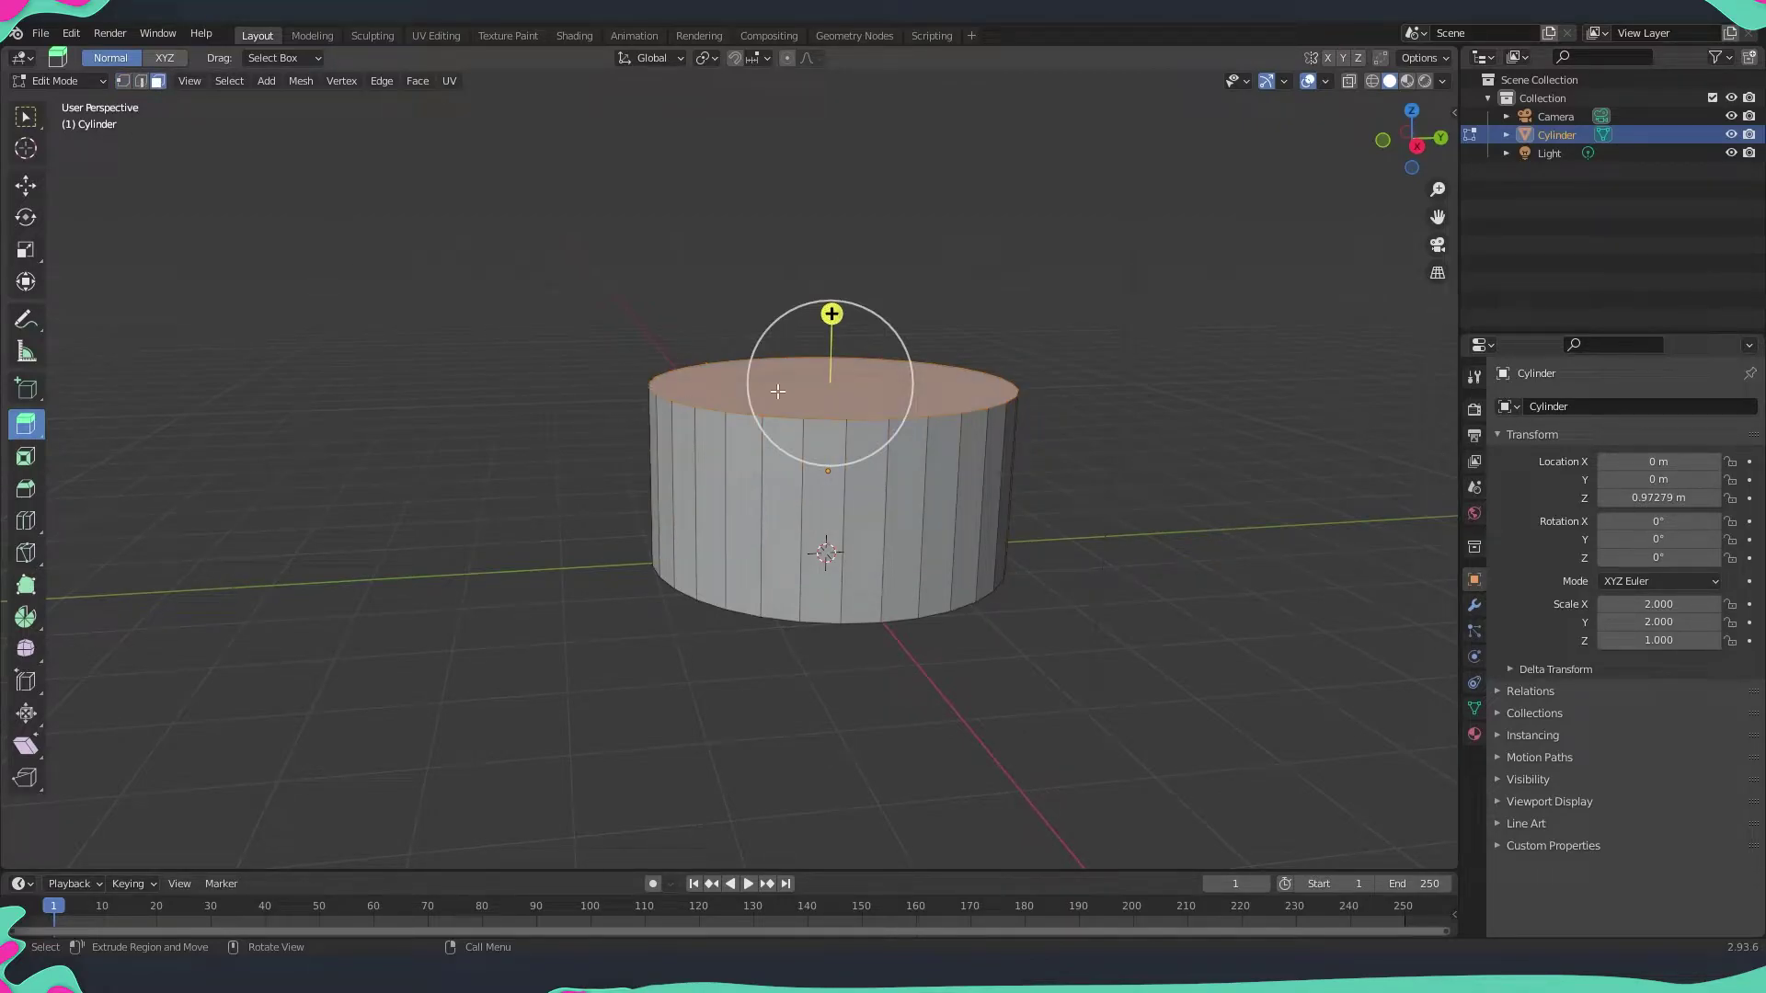
- Lower the cylinder's top face along Z until only a thin disc remains, and extrude that face slightly upward
drag(832, 314, 870, 449)
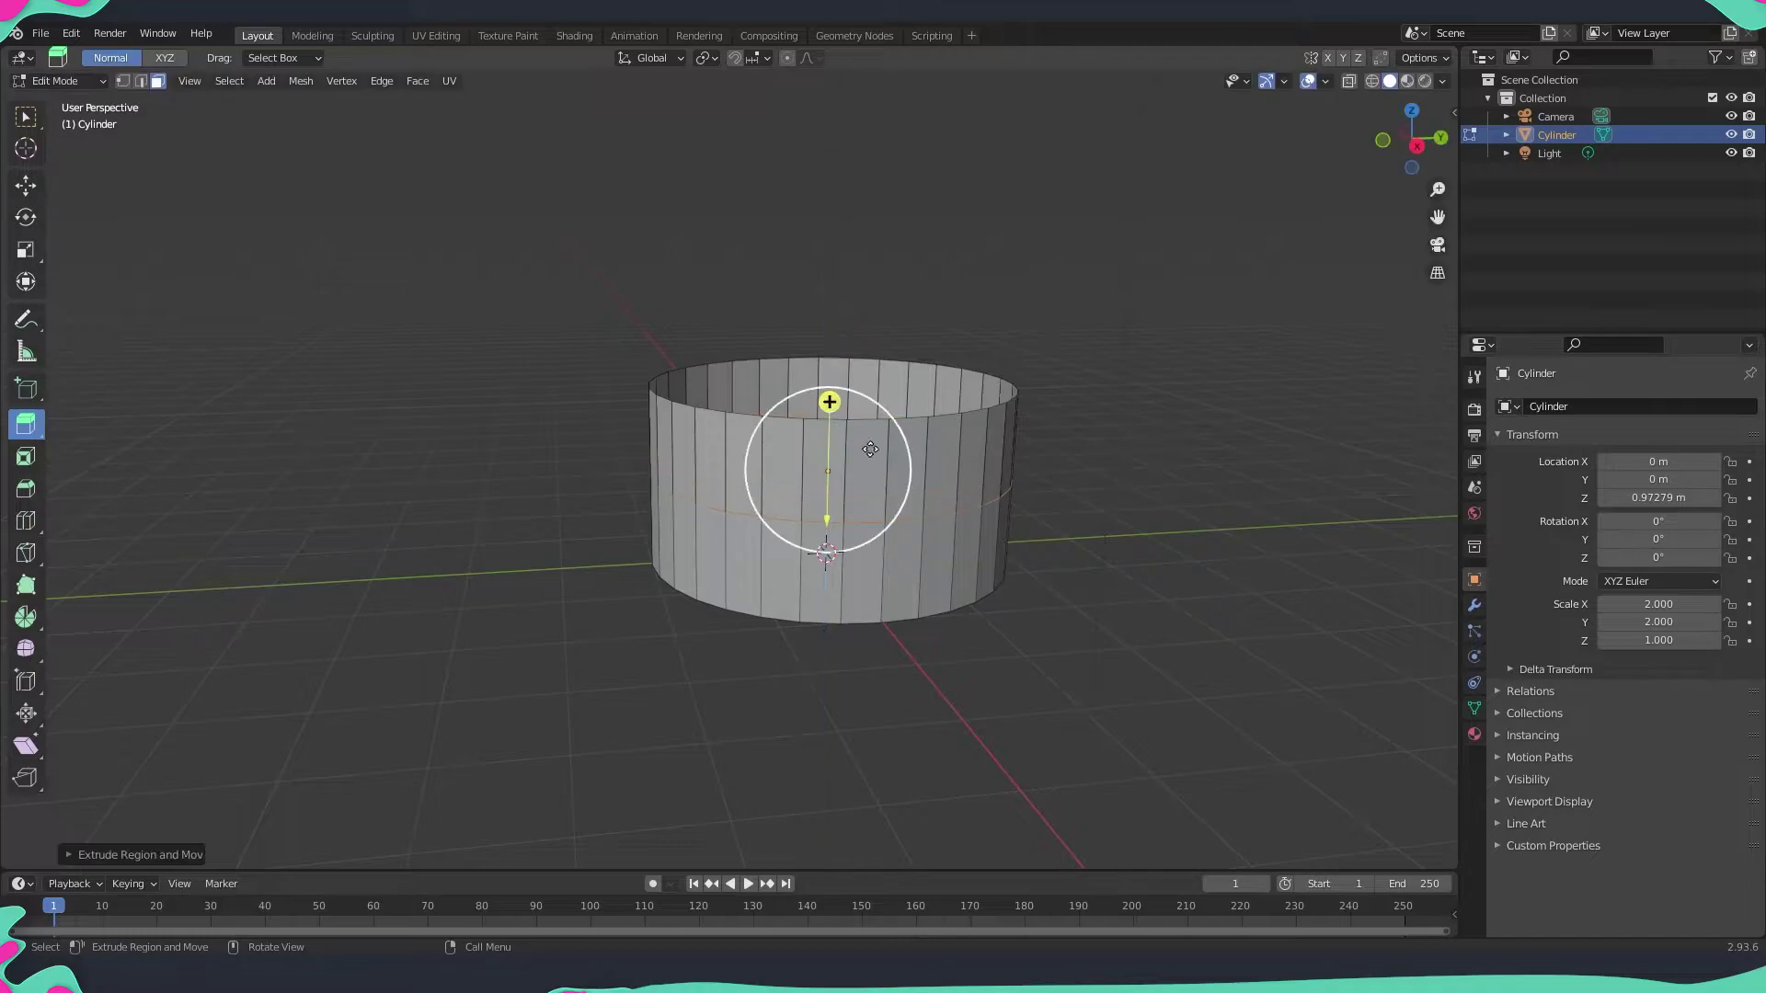
key(ctrl+z)
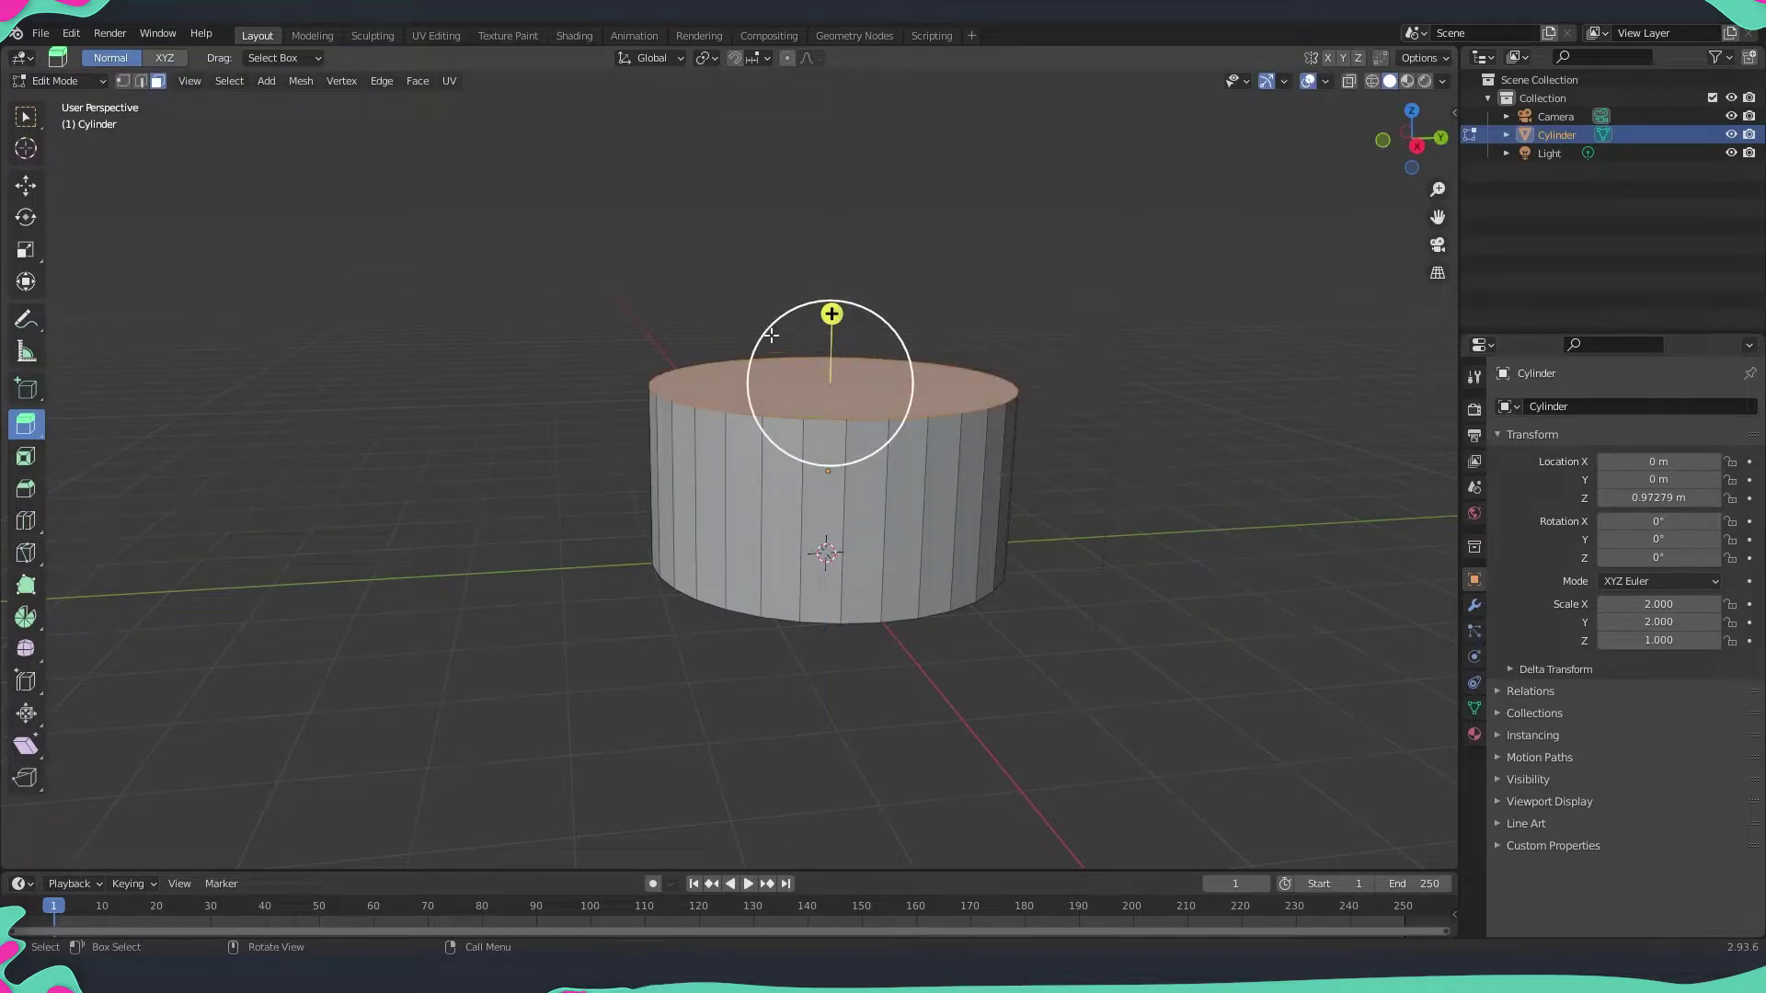
click(26, 186)
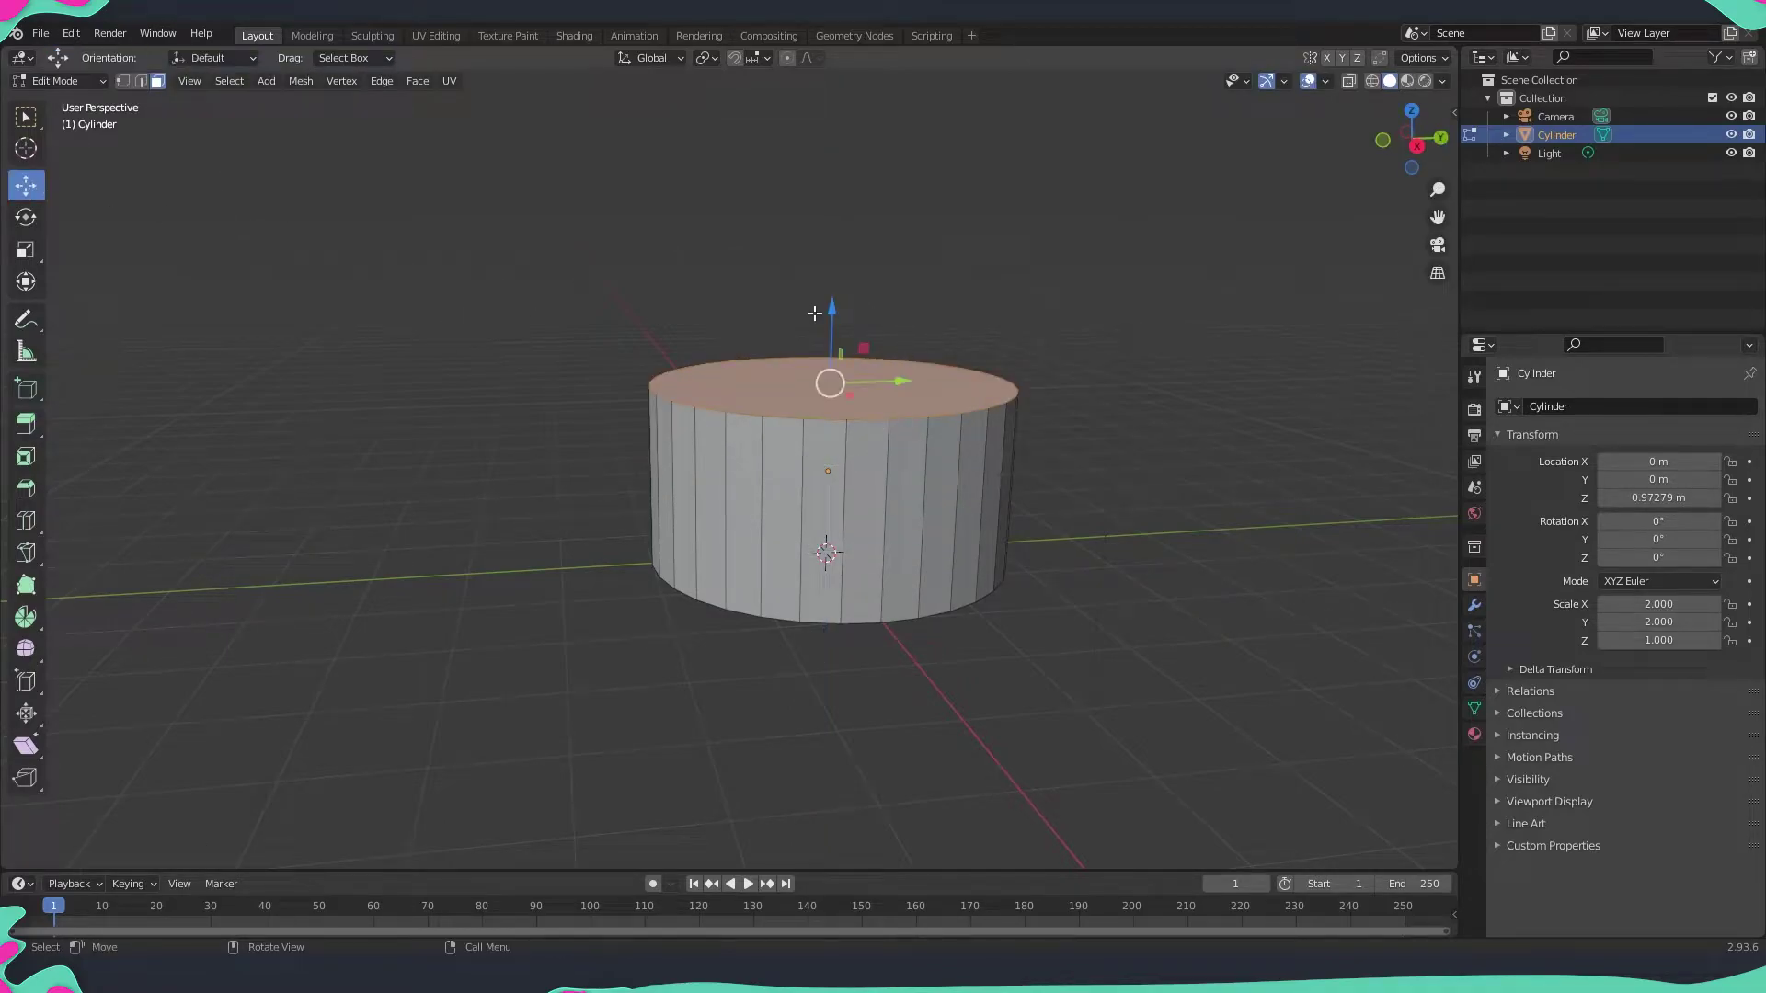
drag(833, 322, 833, 448)
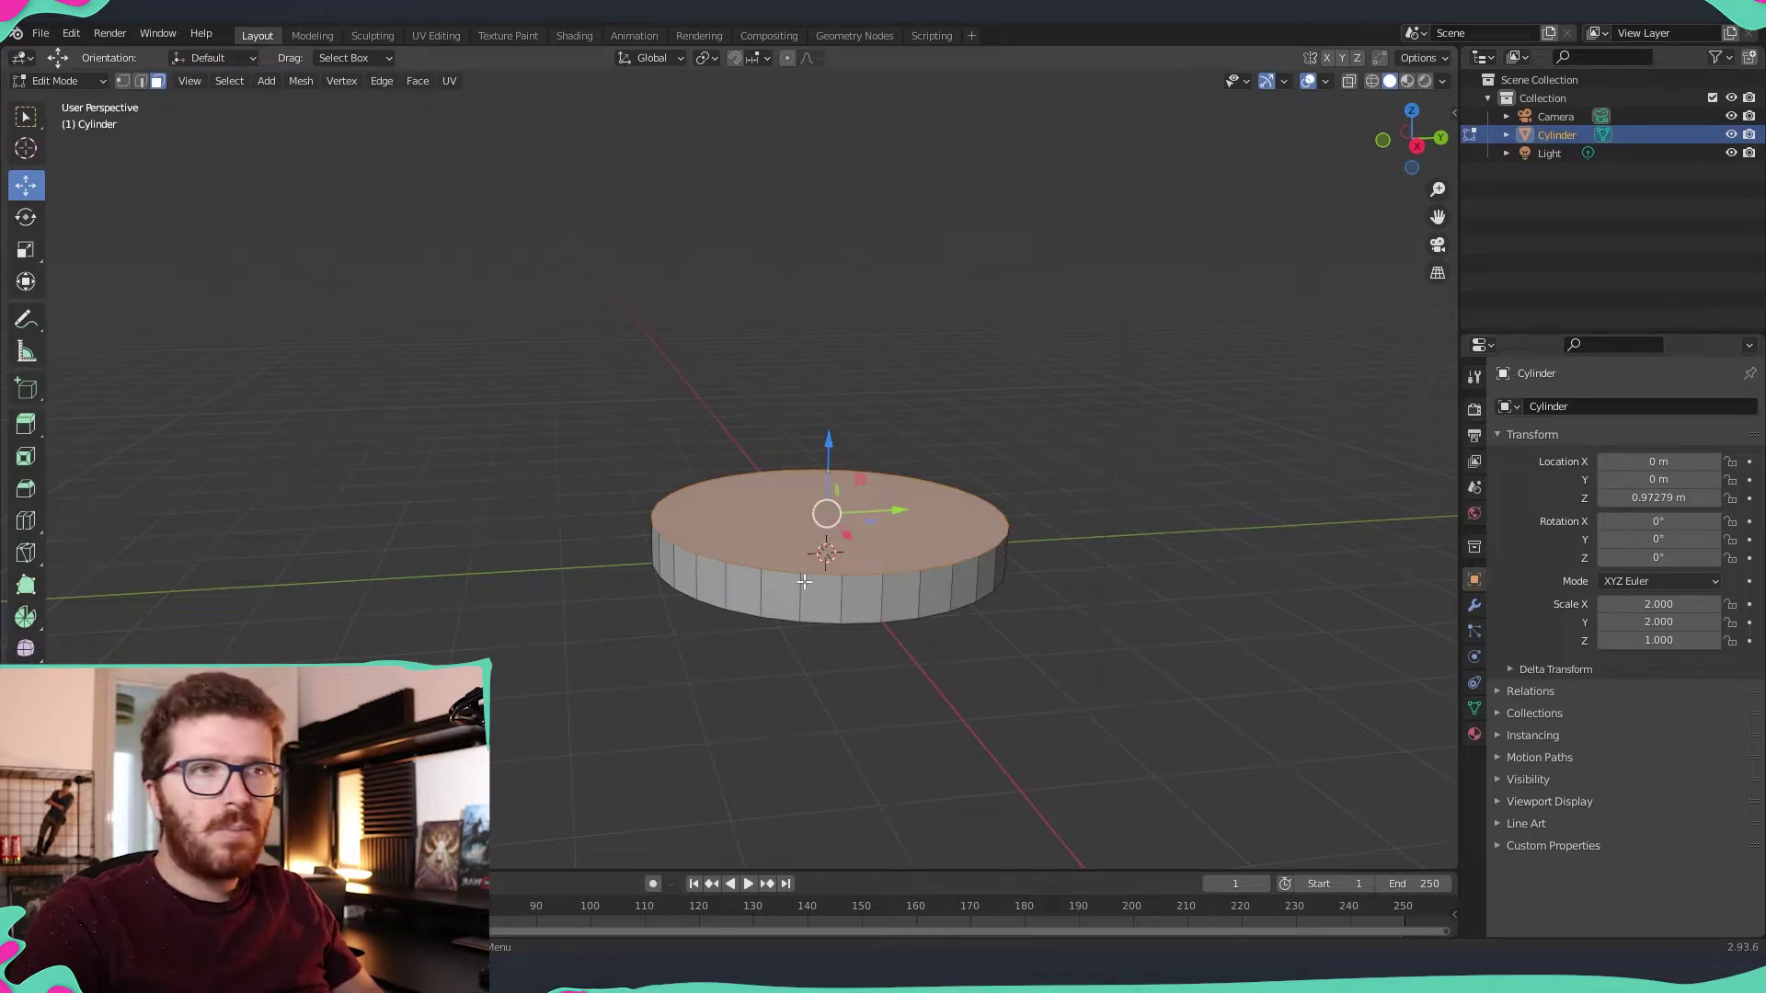
drag(829, 453, 829, 467)
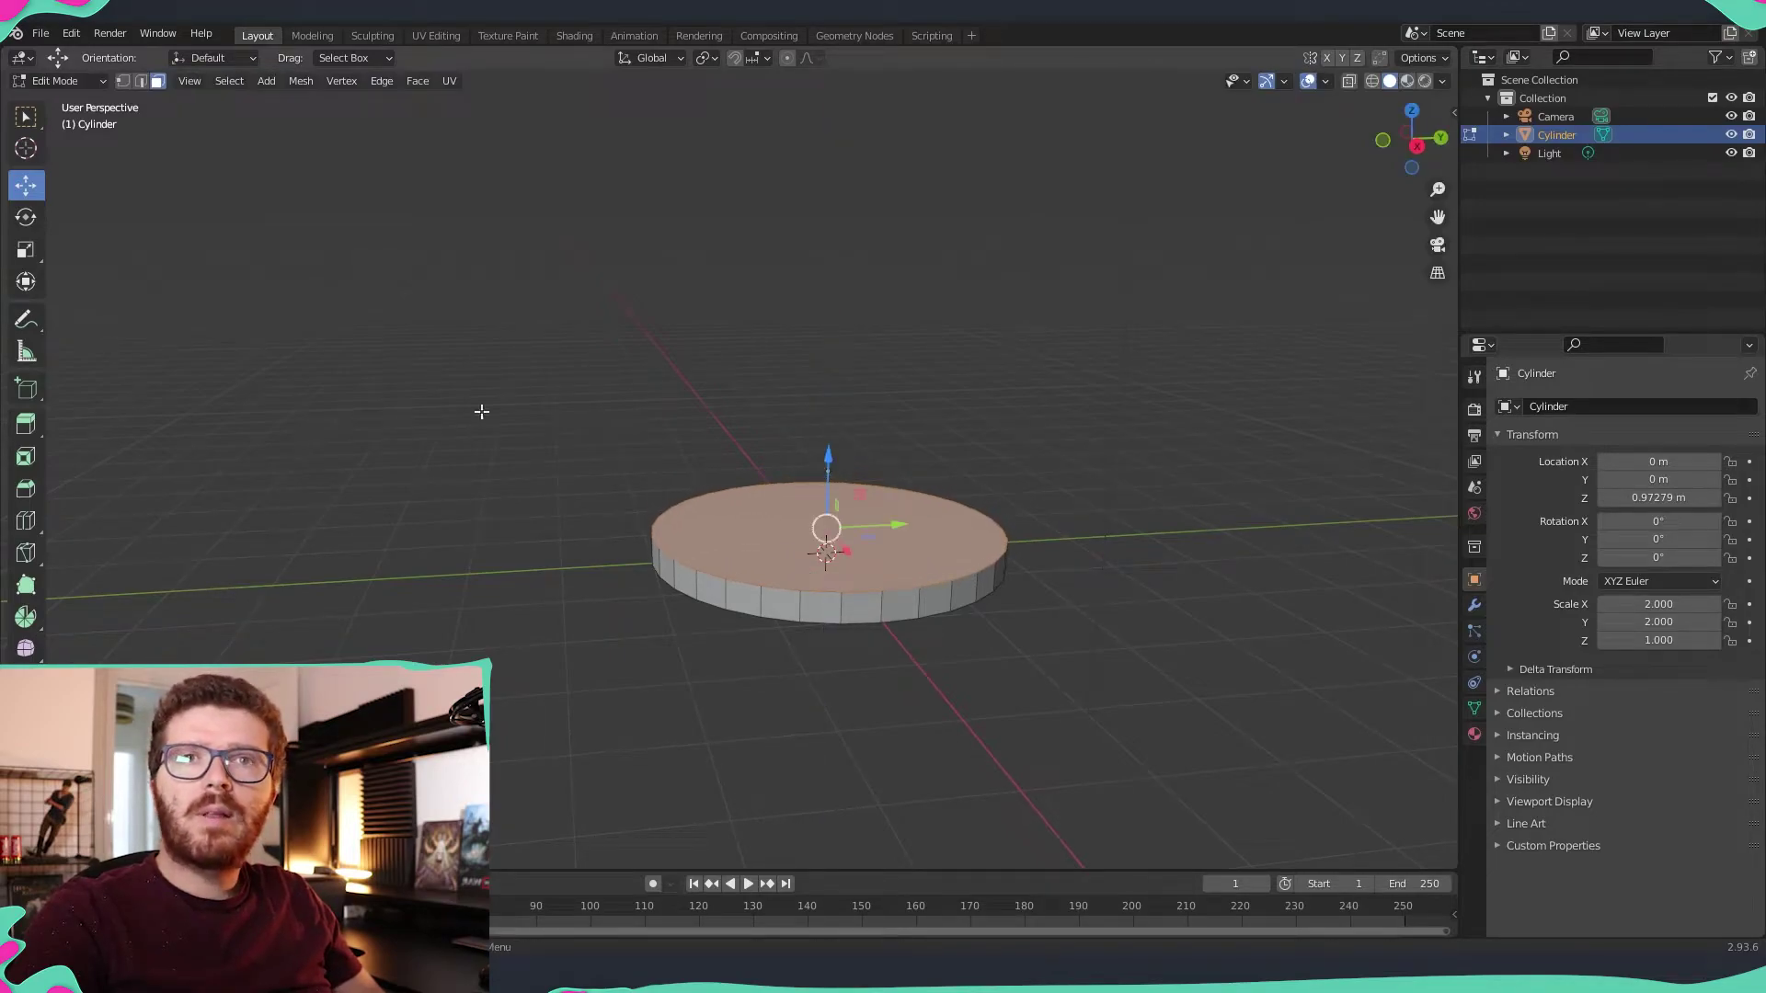
click(33, 424)
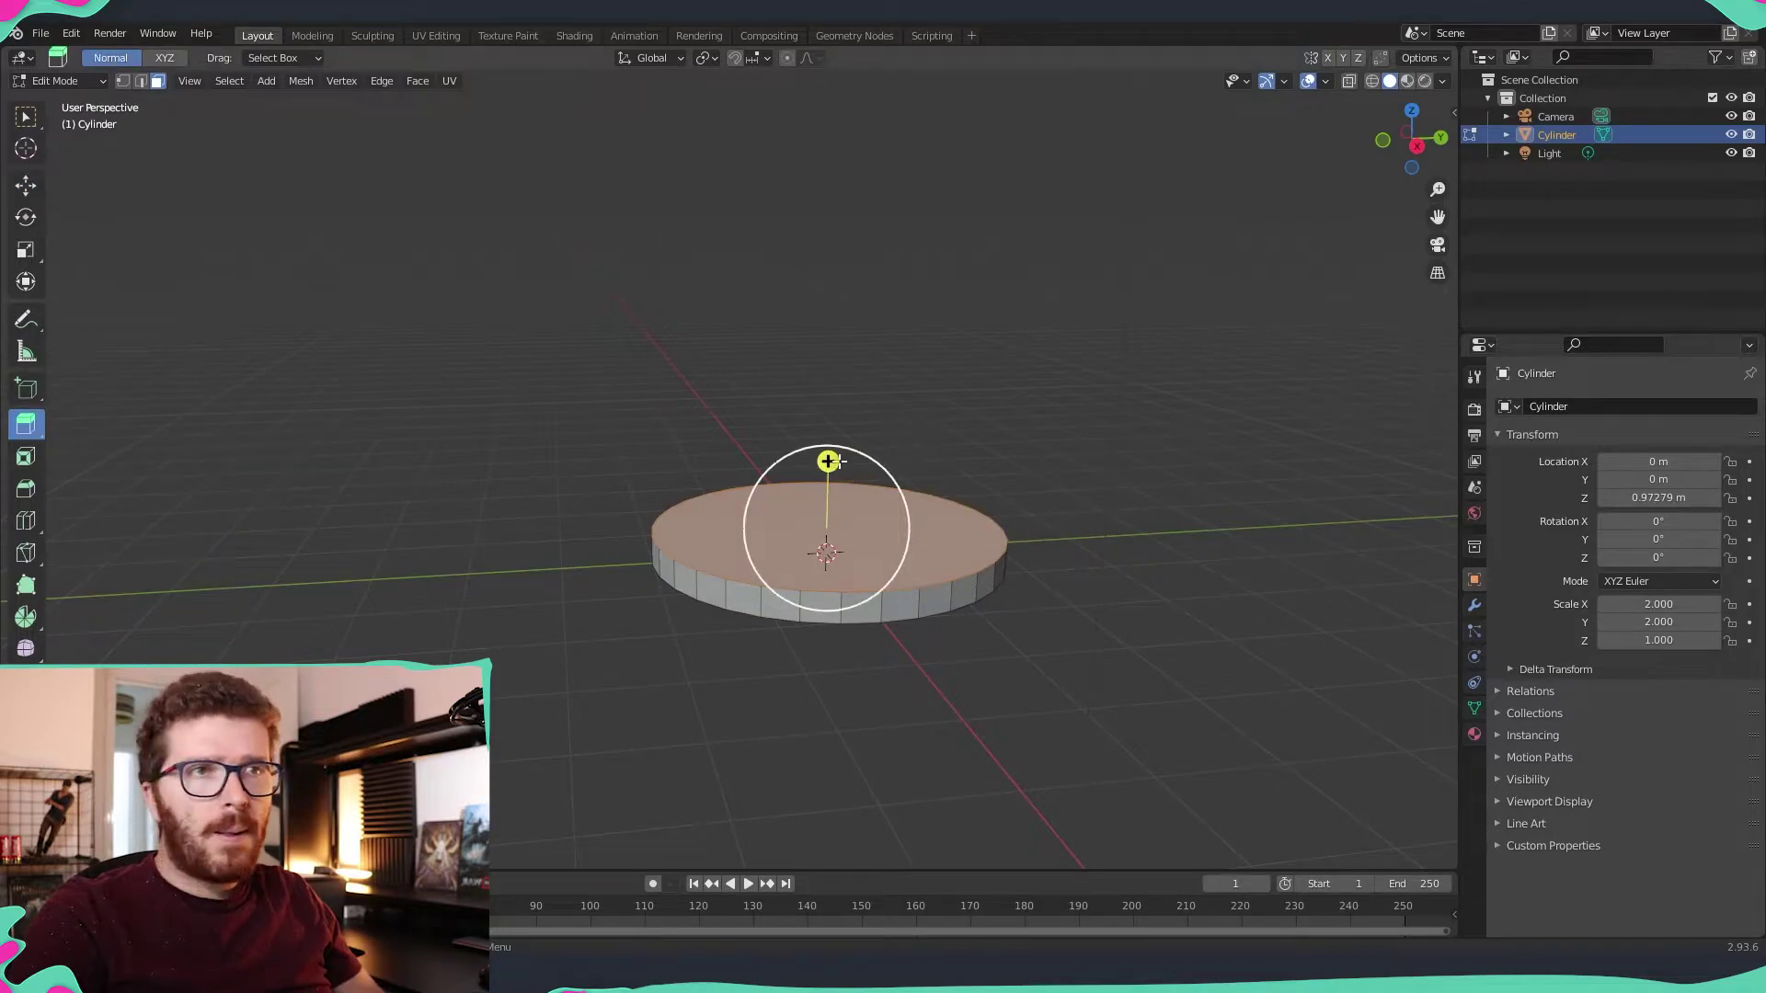
mouse_move(828, 461)
mouse_down()
mouse_move(830, 414)
mouse_move(833, 430)
mouse_up()
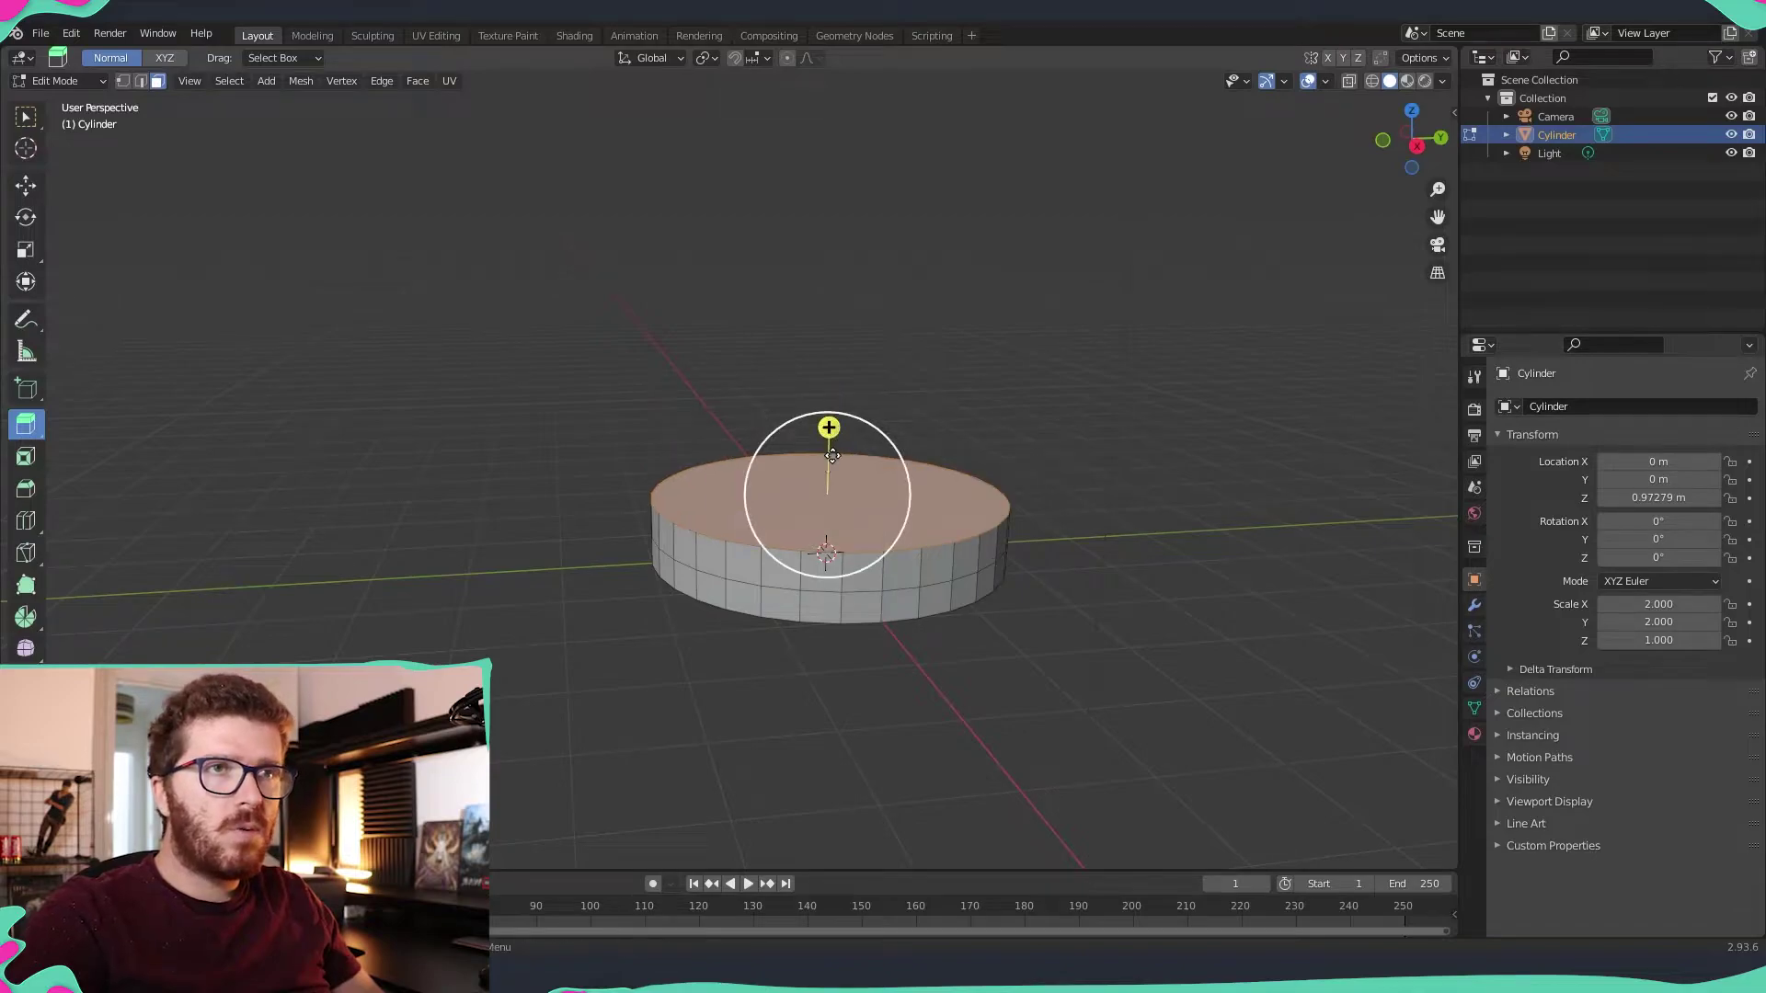
key(r)
key(Escape)
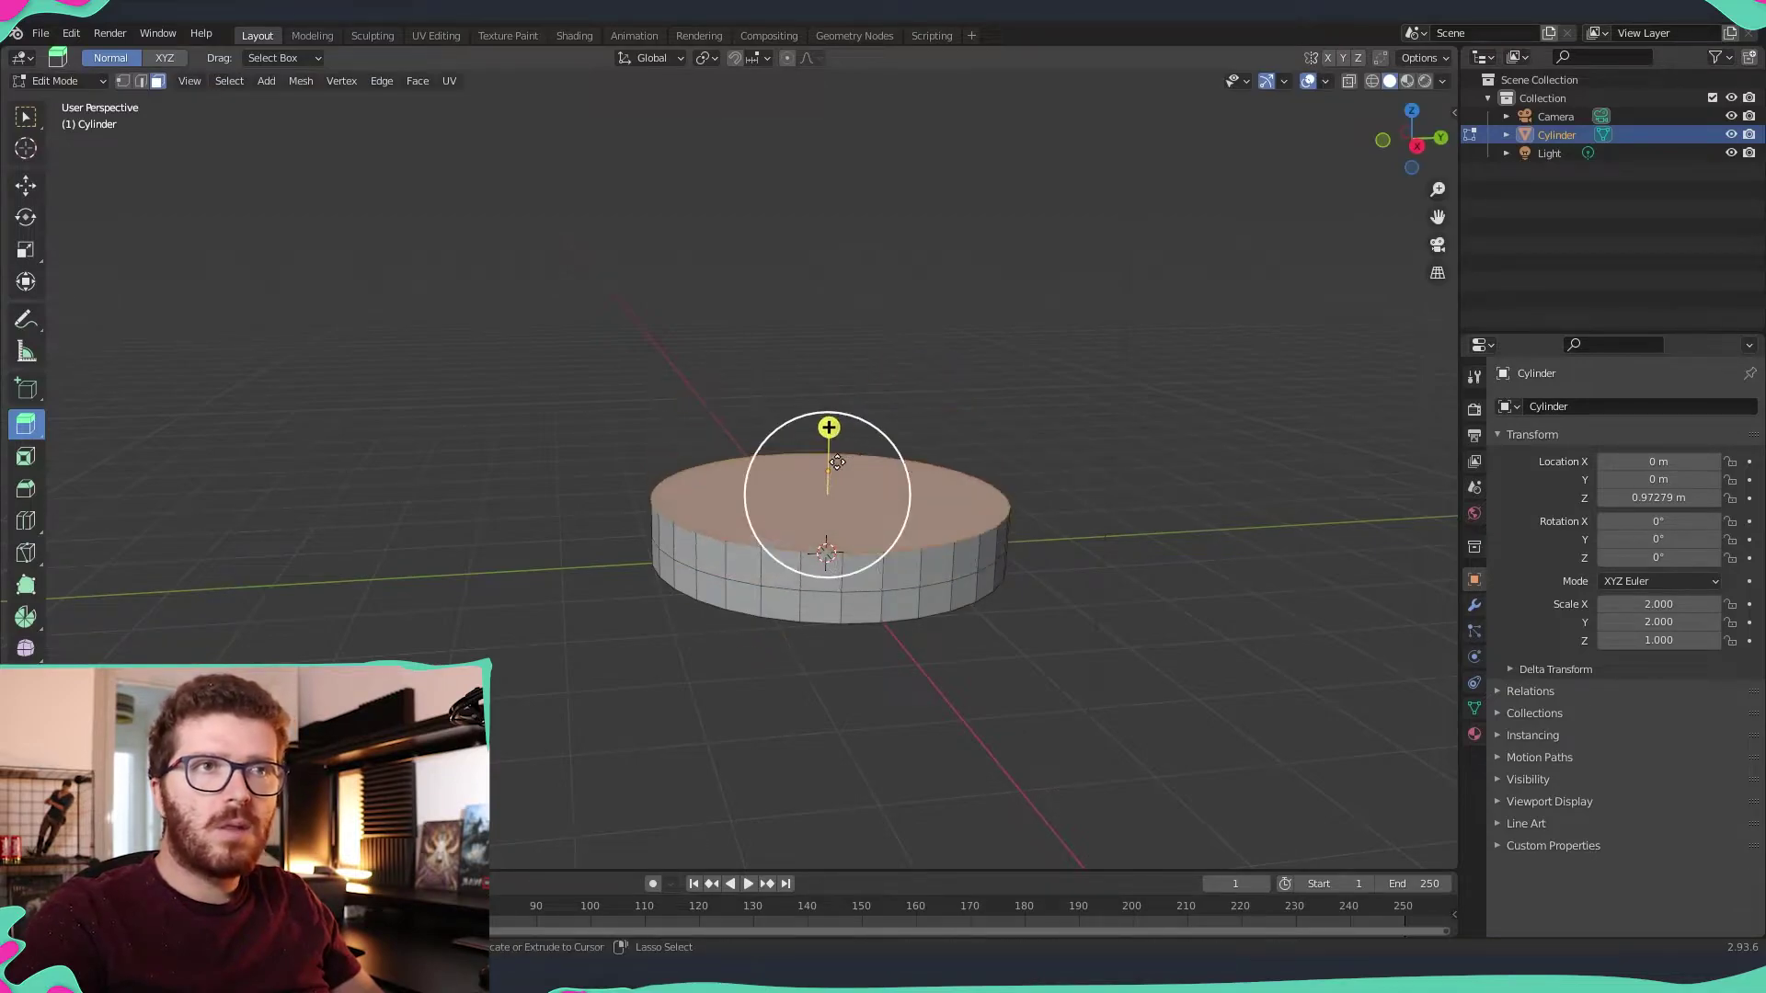
key(r)
click(836, 492)
key(ctrl+z)
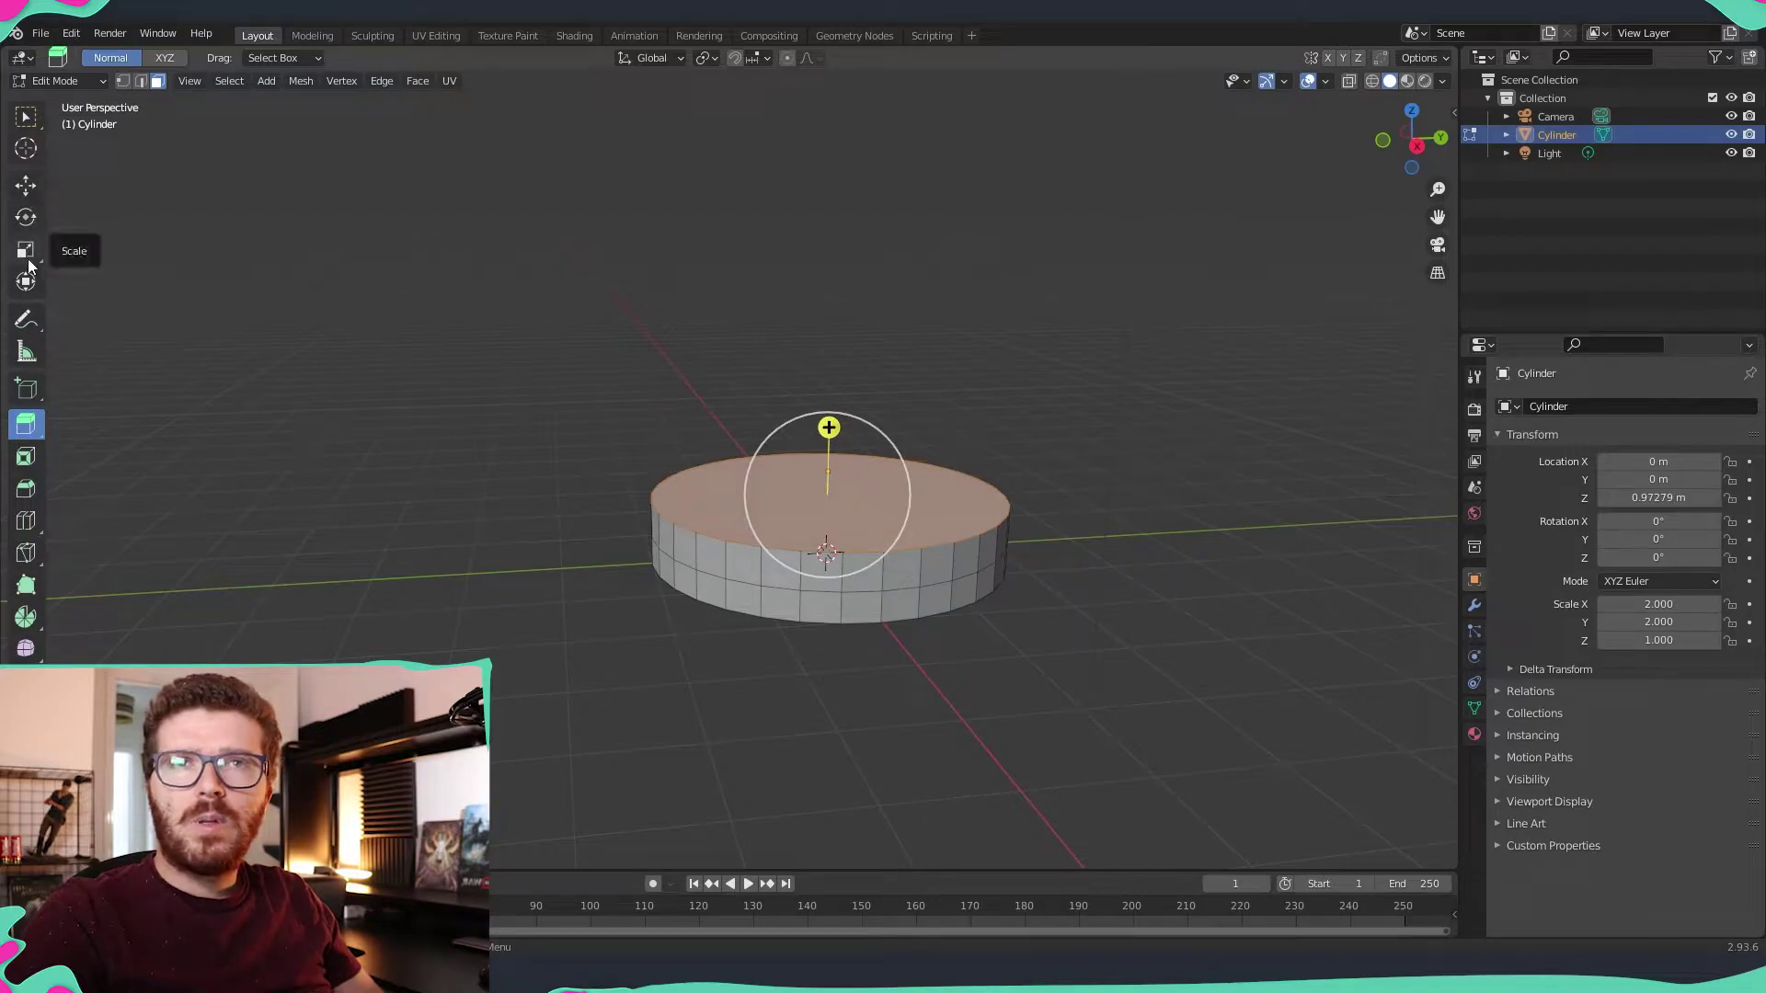
- Scale the top face to about 0.93, and extrude it slightly upward with the new face scaled to about 0.86
key(s)
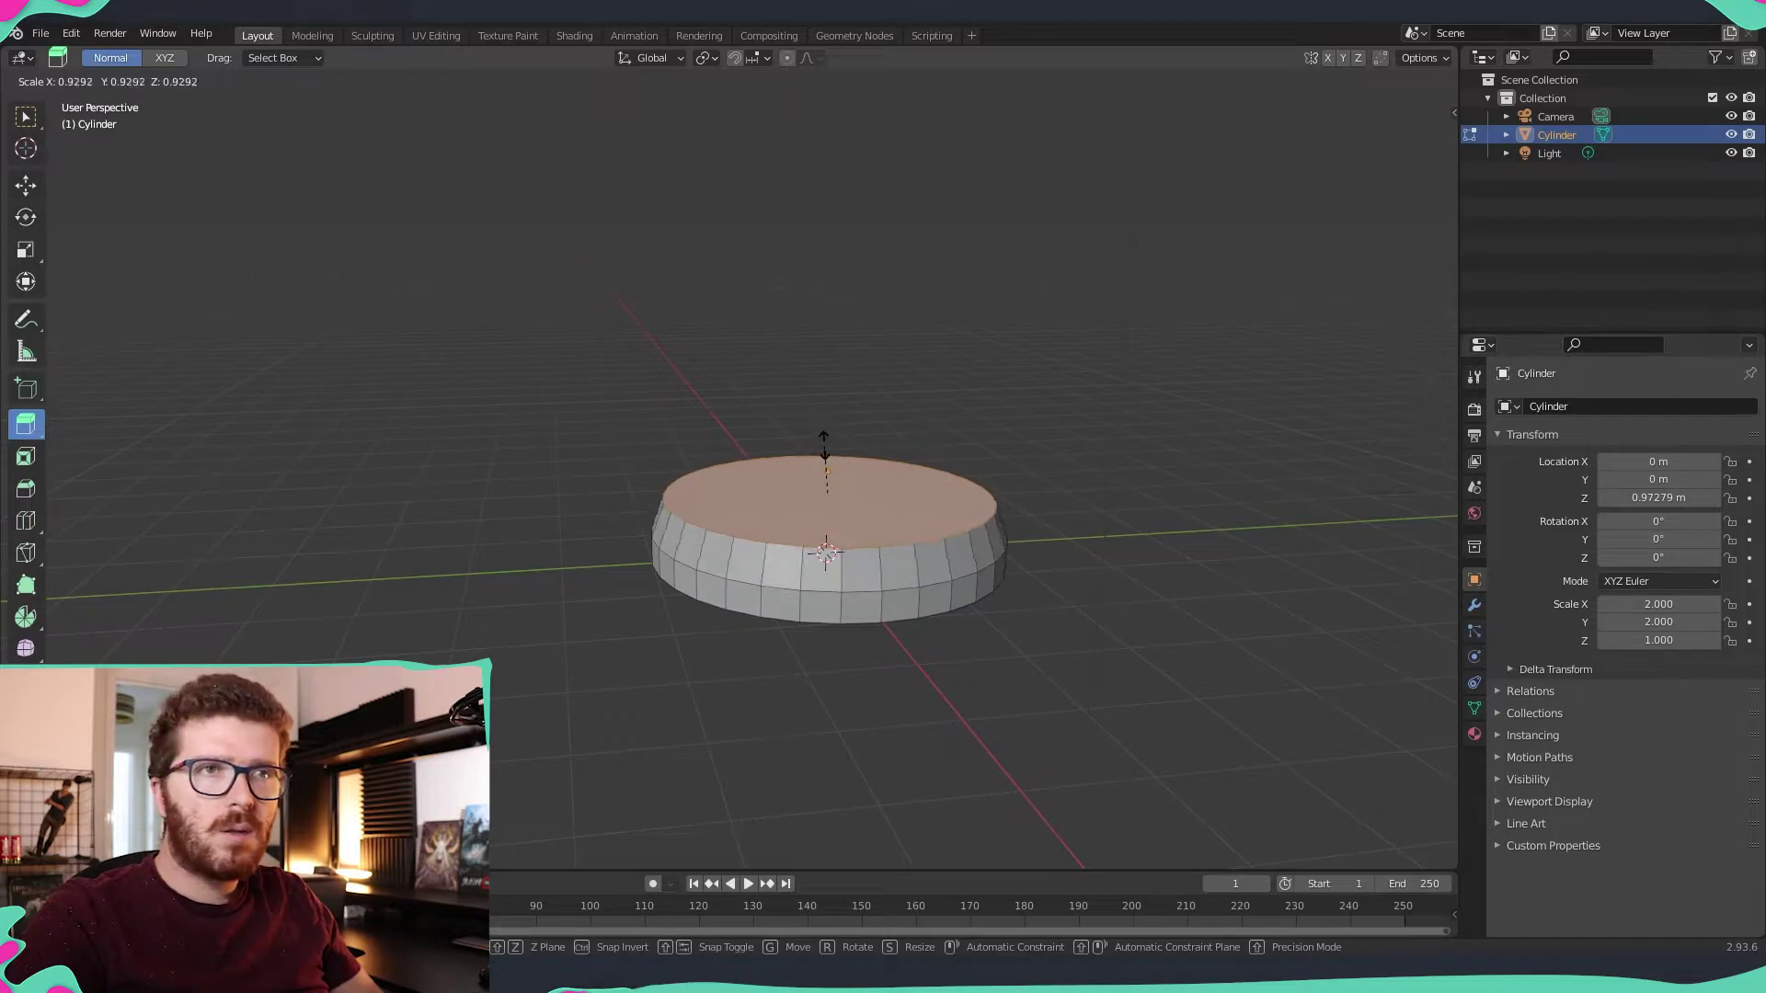
click(824, 449)
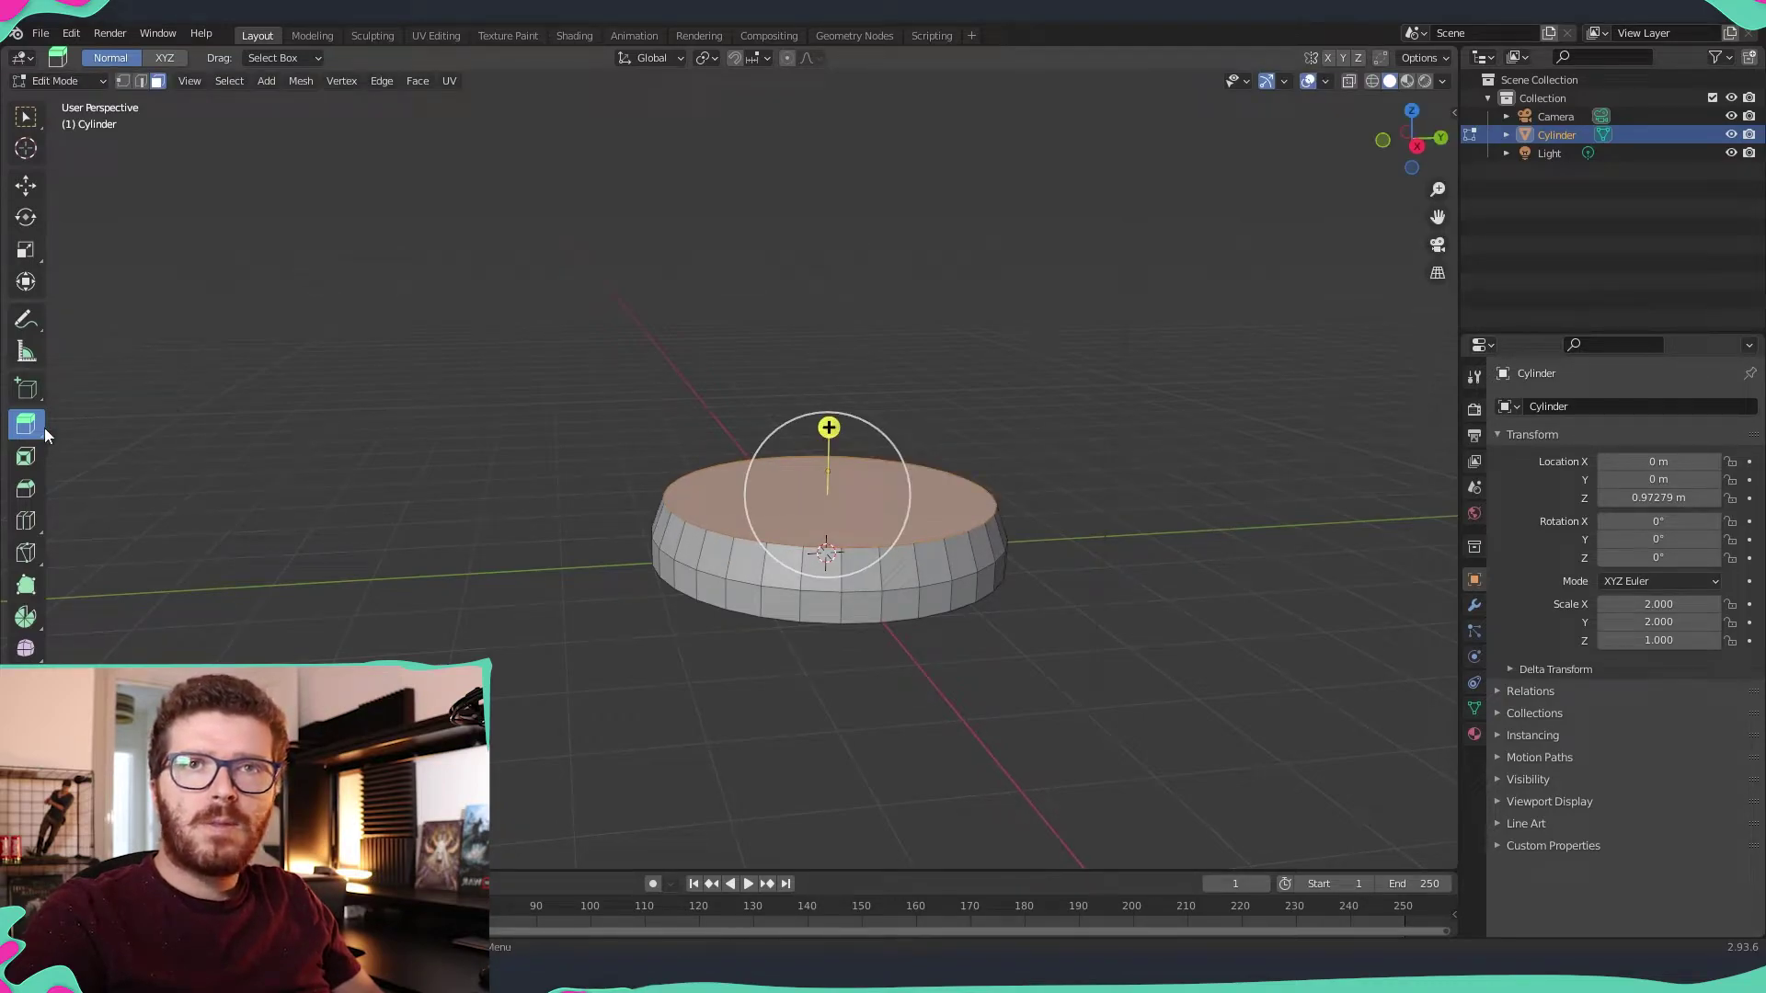
drag(826, 427, 828, 408)
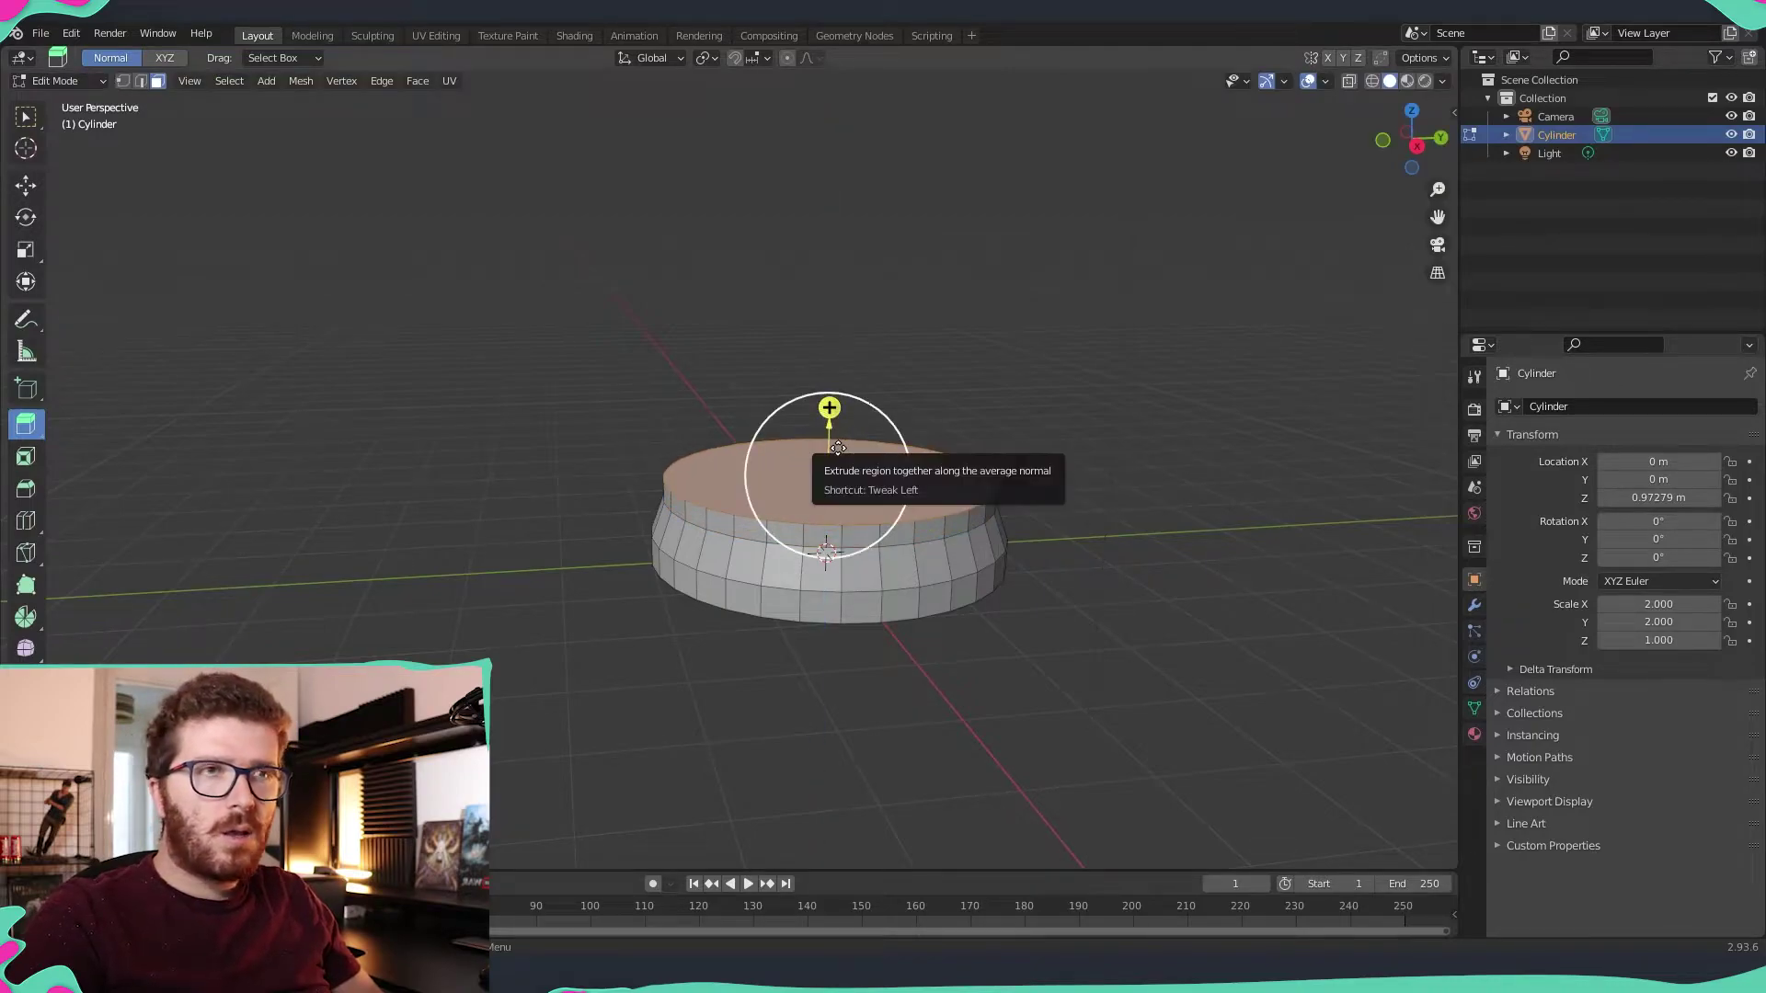
key(s)
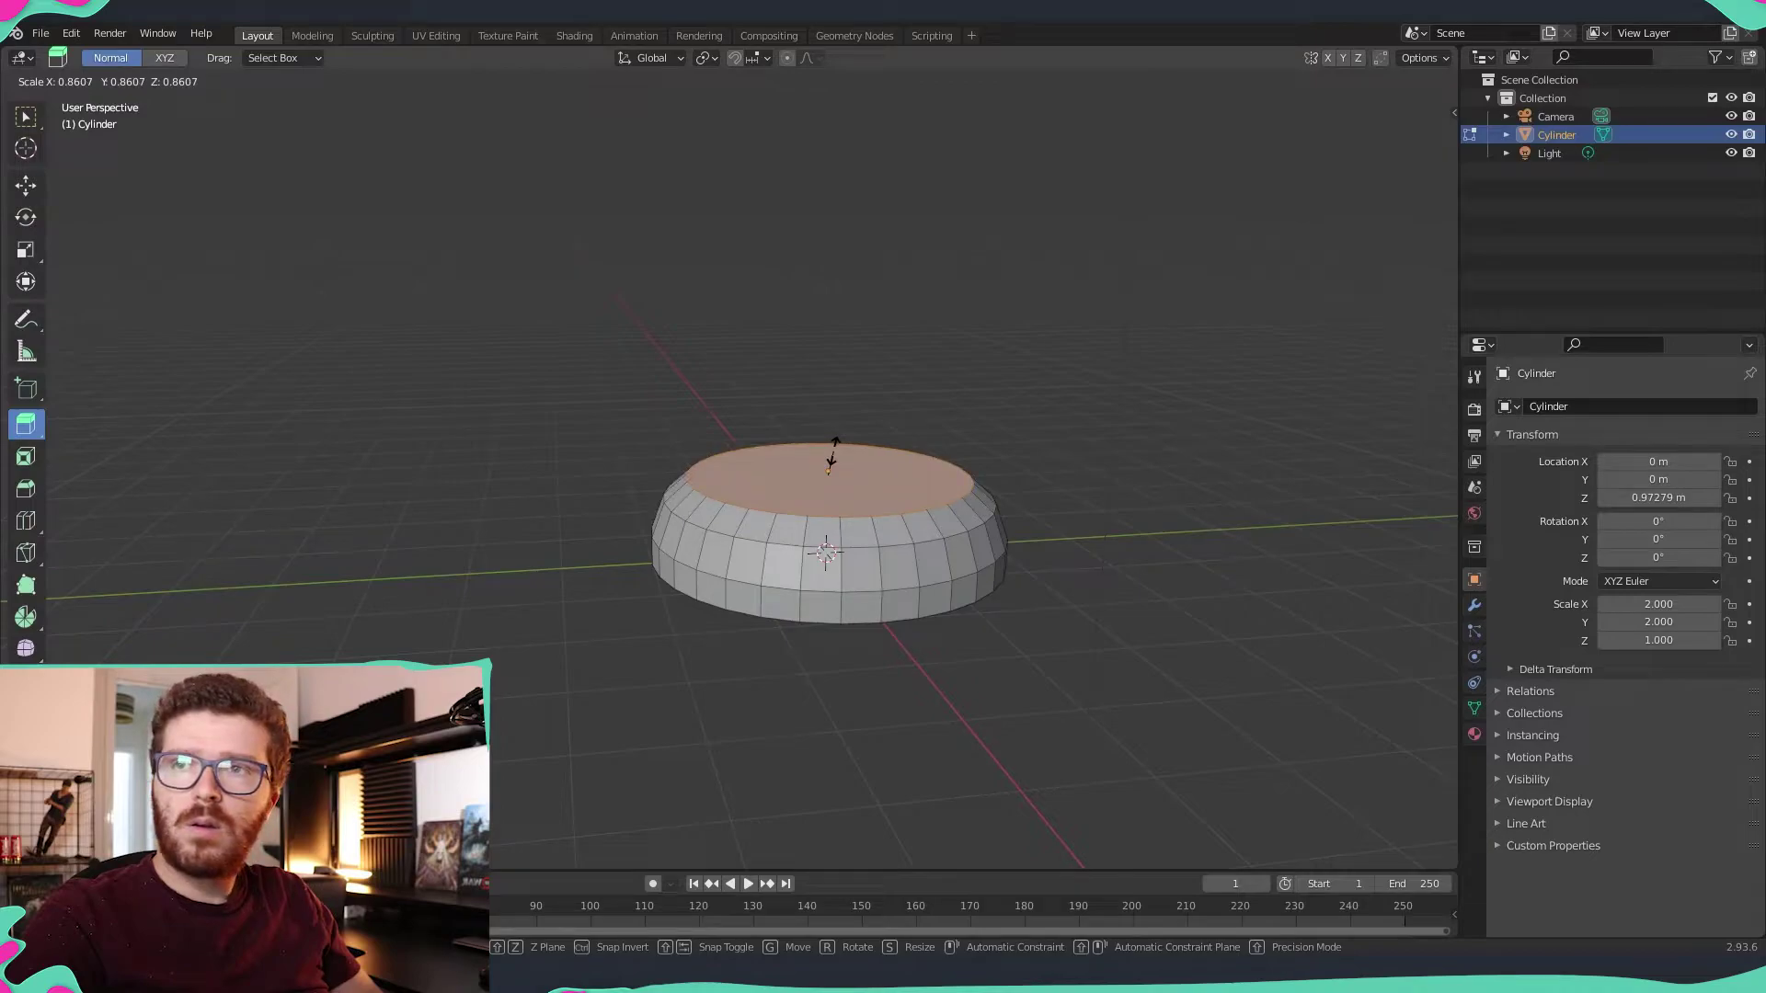
click(834, 451)
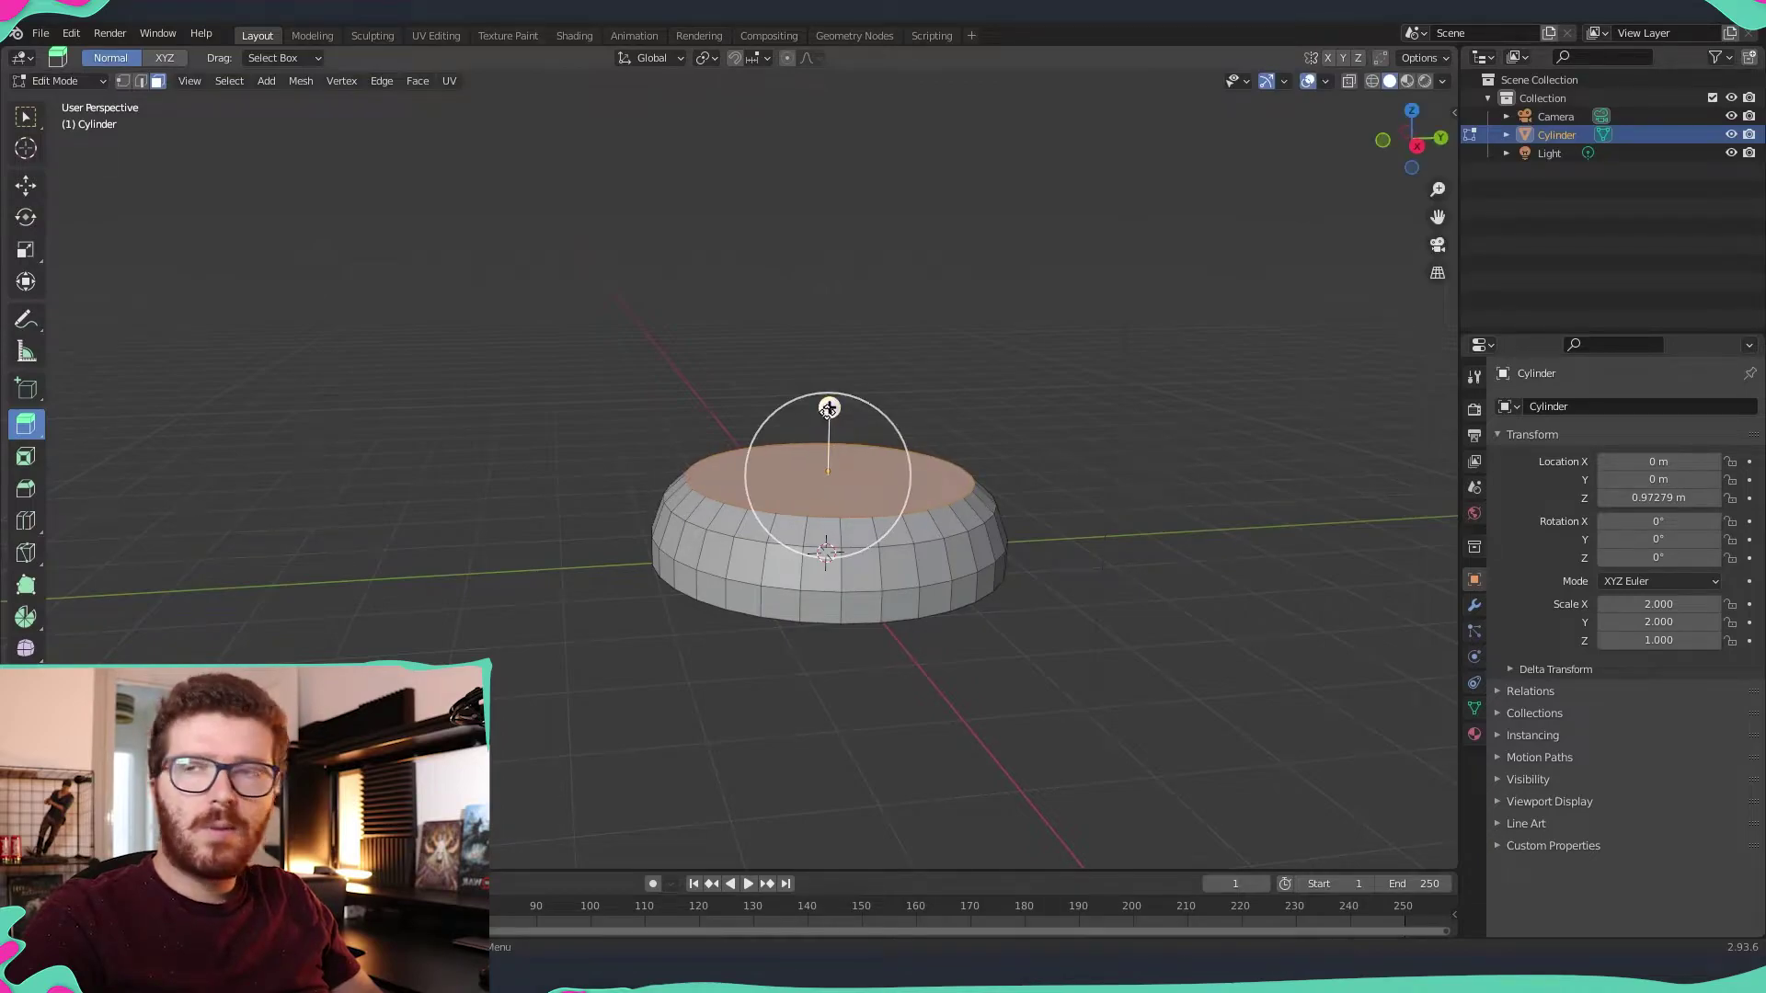
- Extrude the top face upward from the narrowed neck and flare it outward by scaling to about 1.14
drag(828, 406, 832, 347)
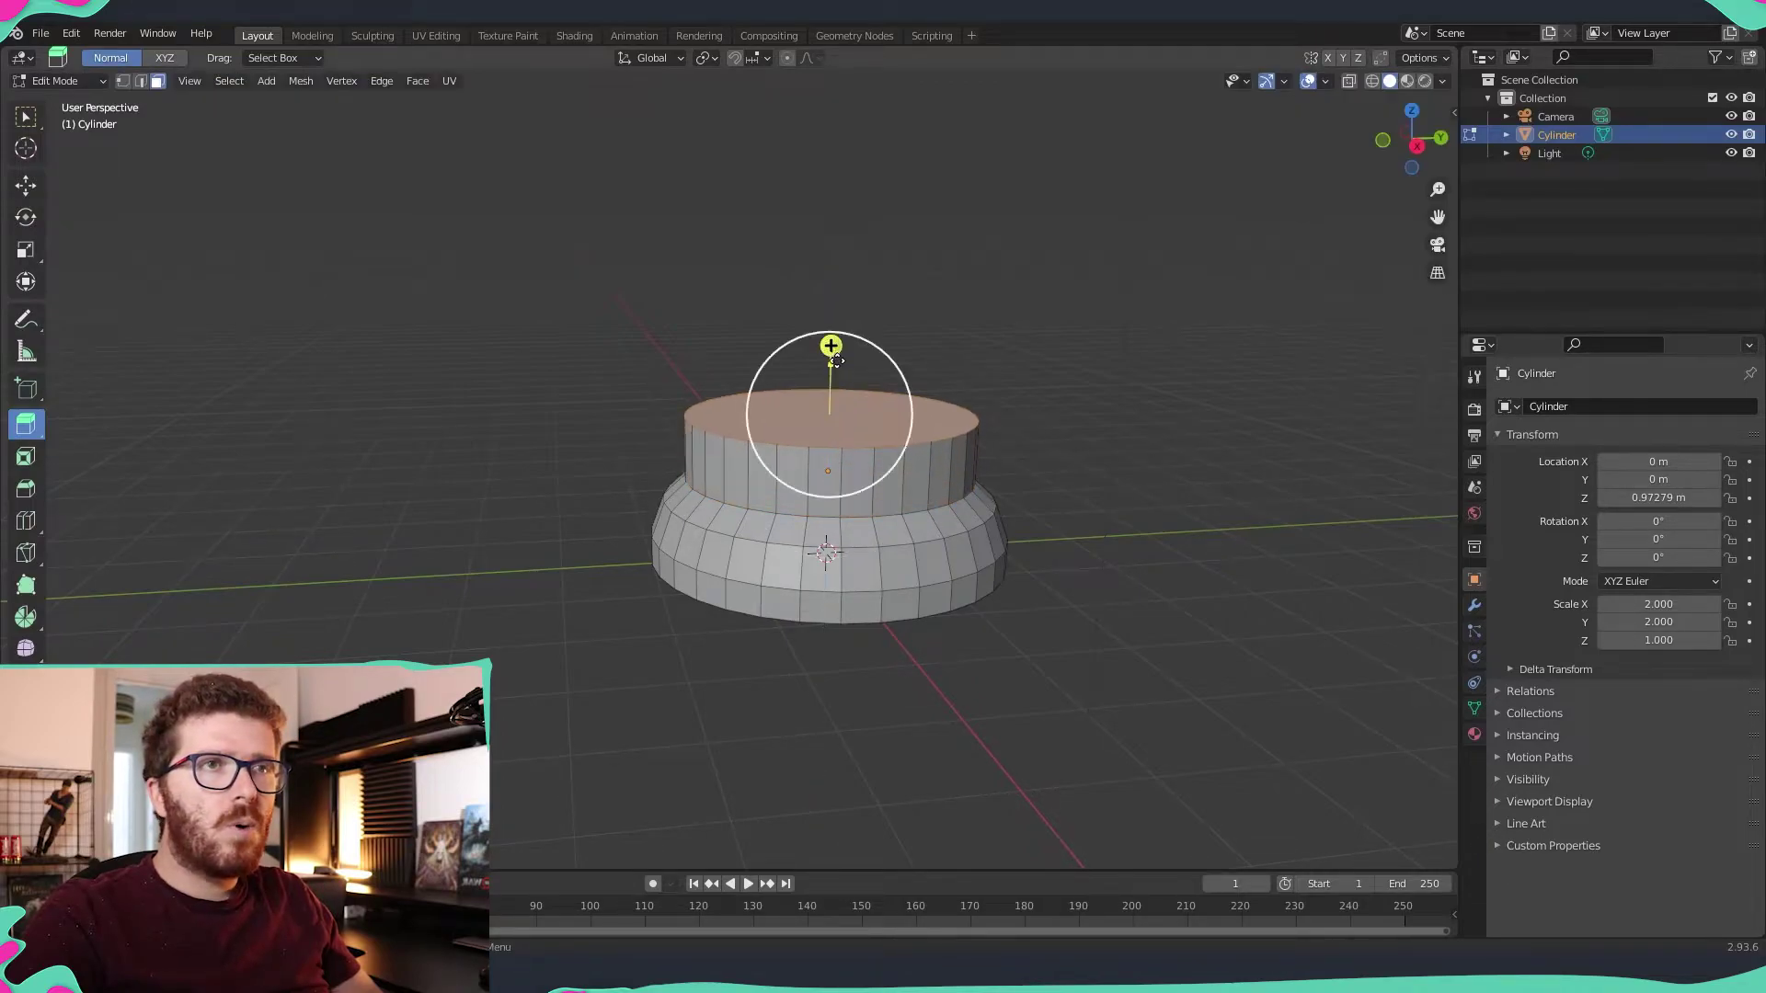
key(s)
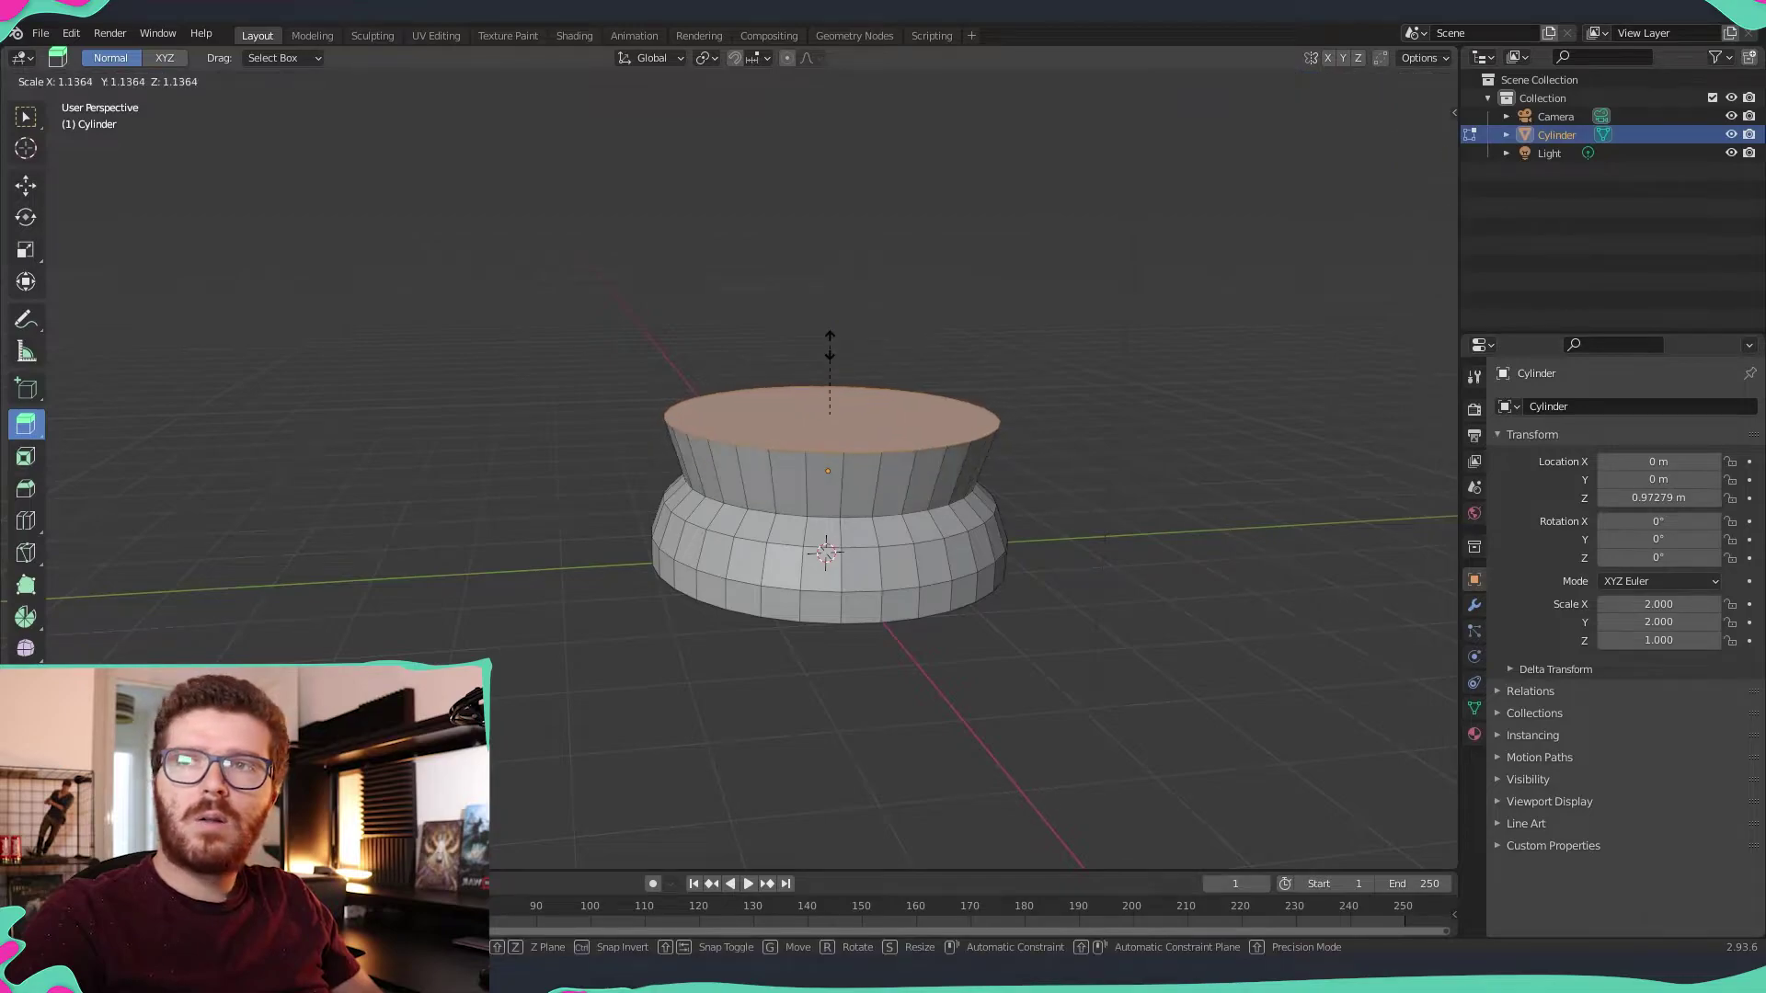
click(829, 345)
- Extrude the flared top face farther upward into a taller section and scale it up slightly
drag(830, 345, 838, 246)
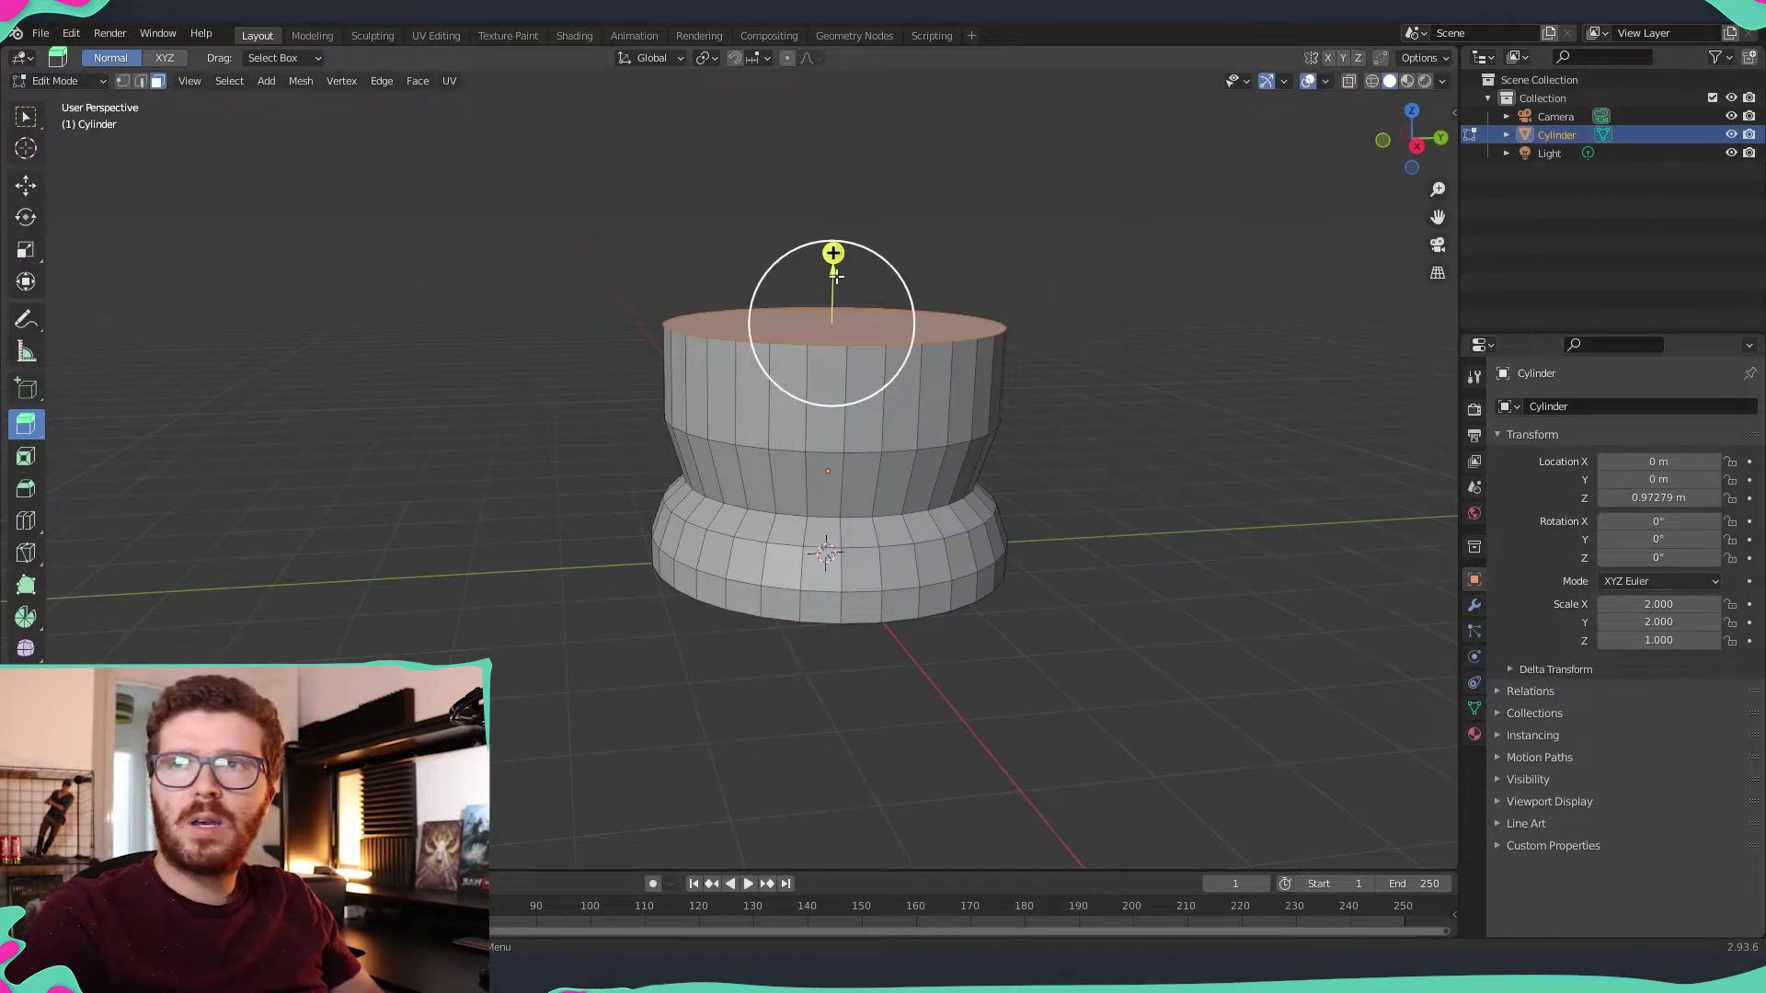
key(s)
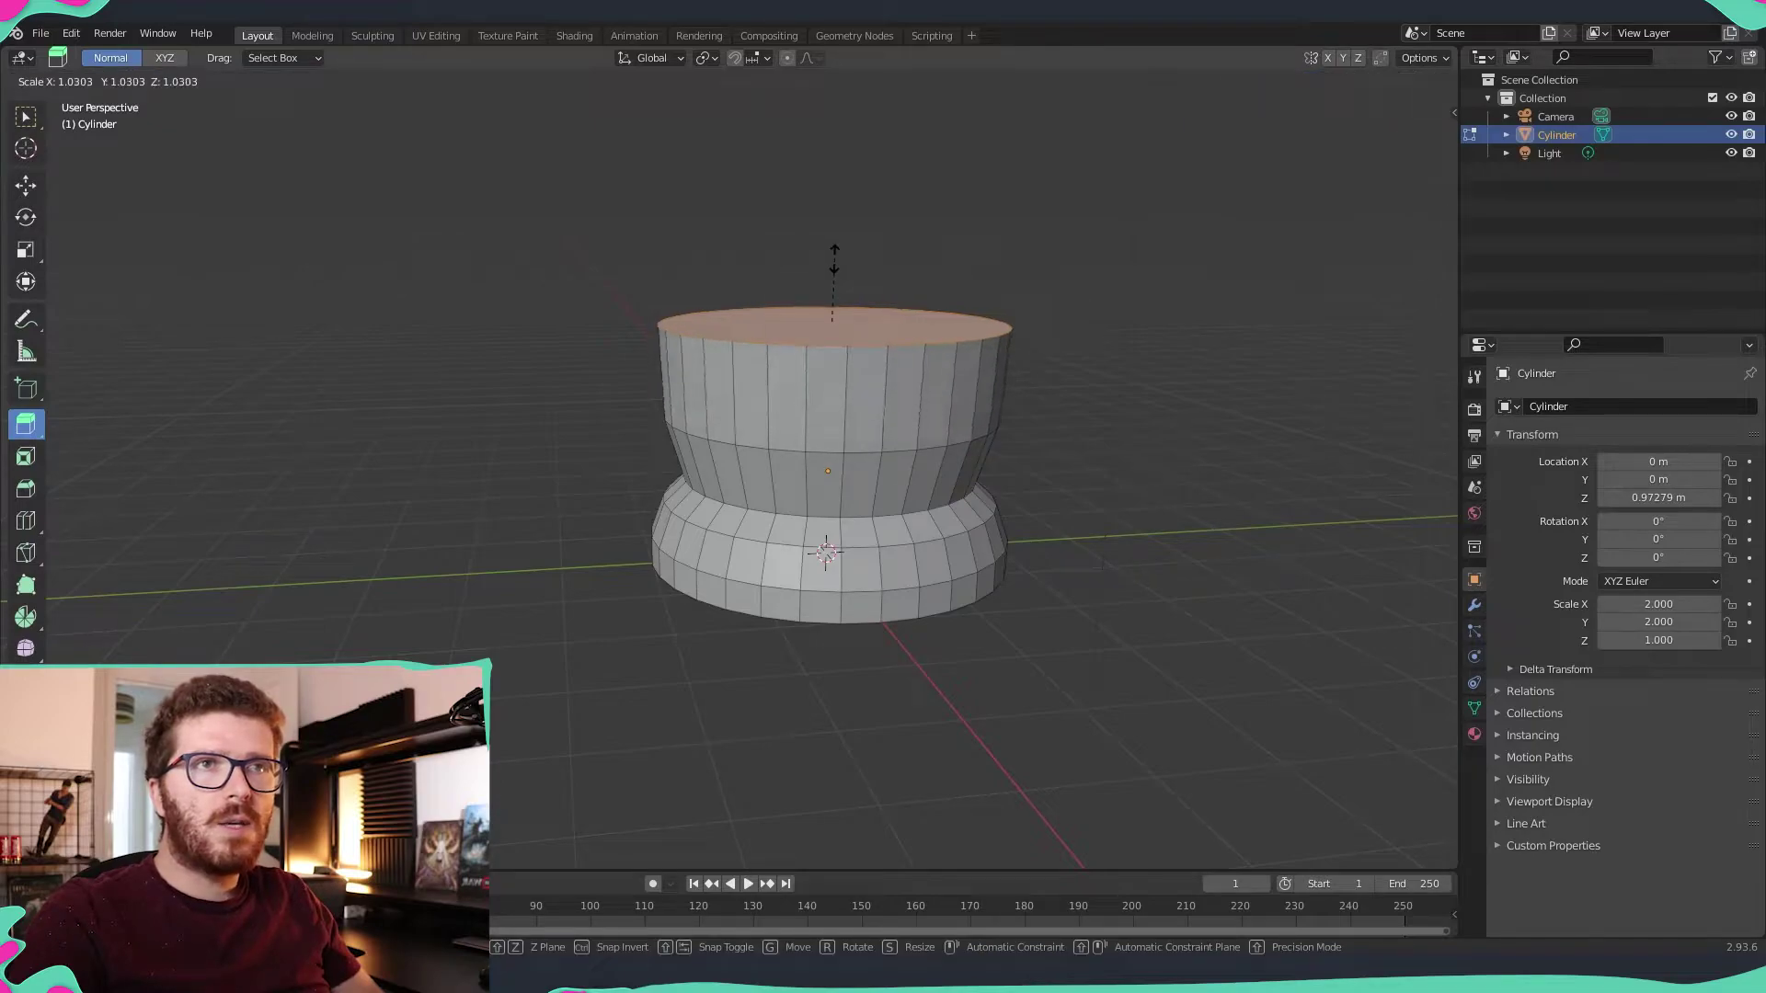
click(836, 258)
- Try extruding another short section from the top face and undo the extrusion
scroll(975, 384, down, 1)
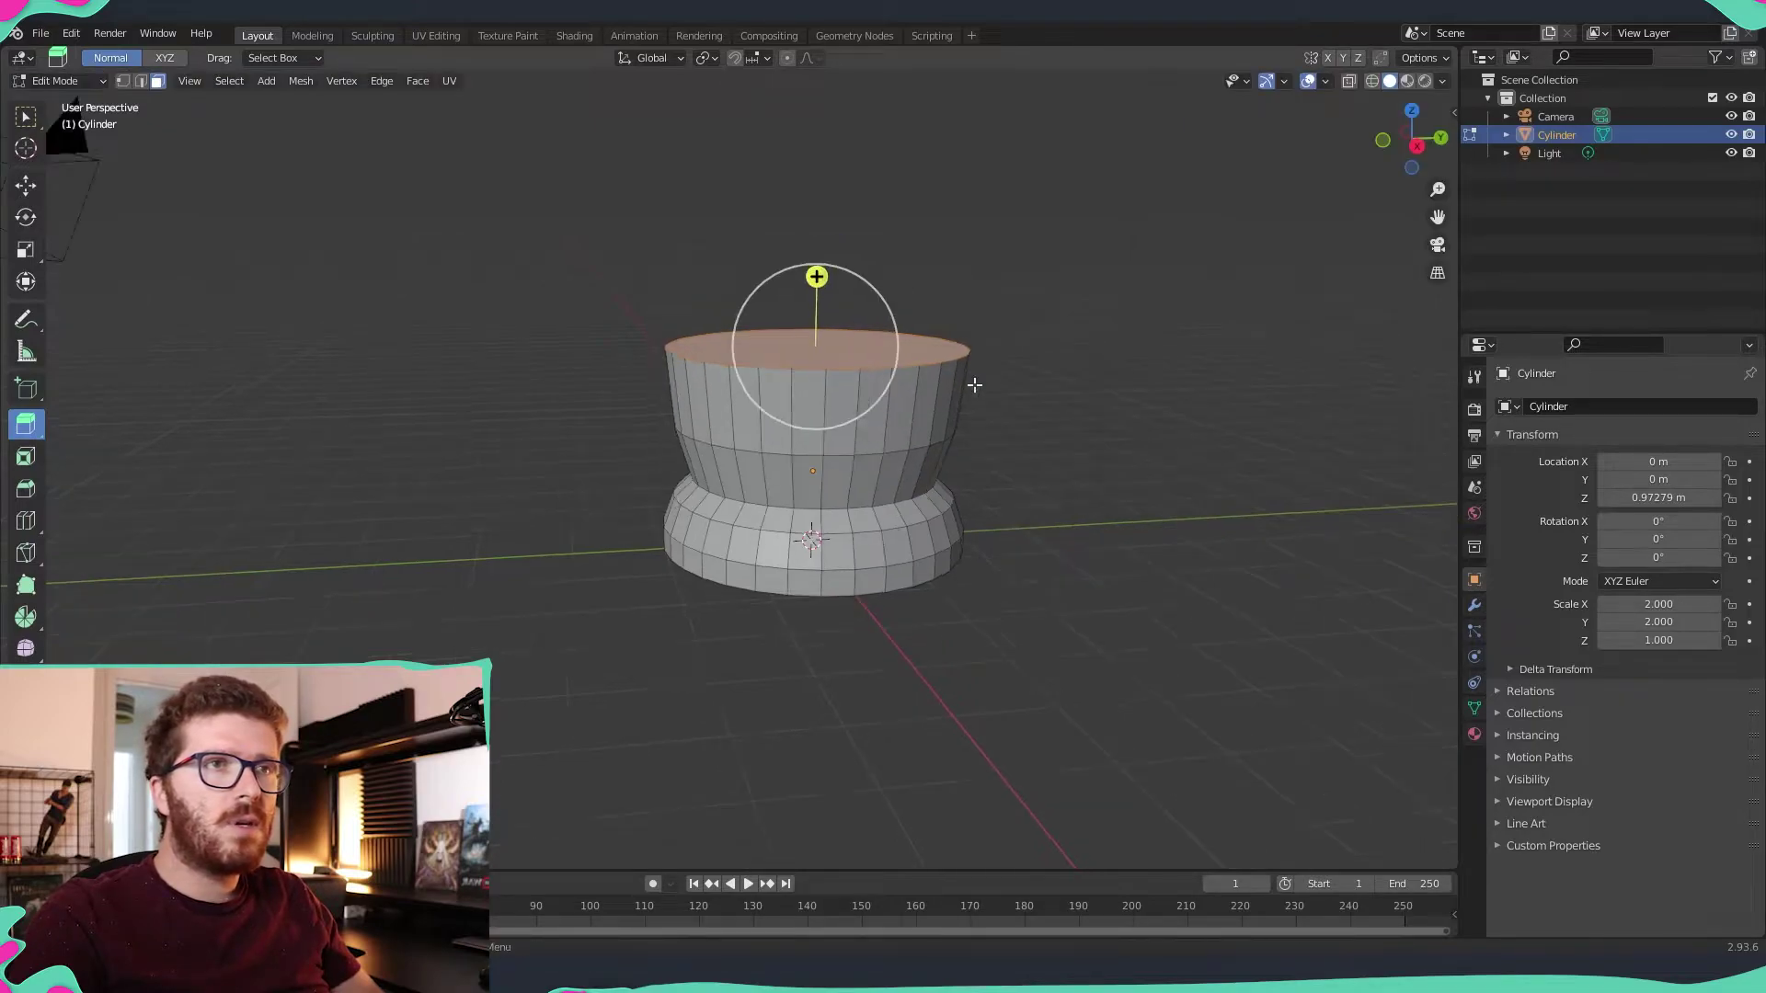
key(KP_7)
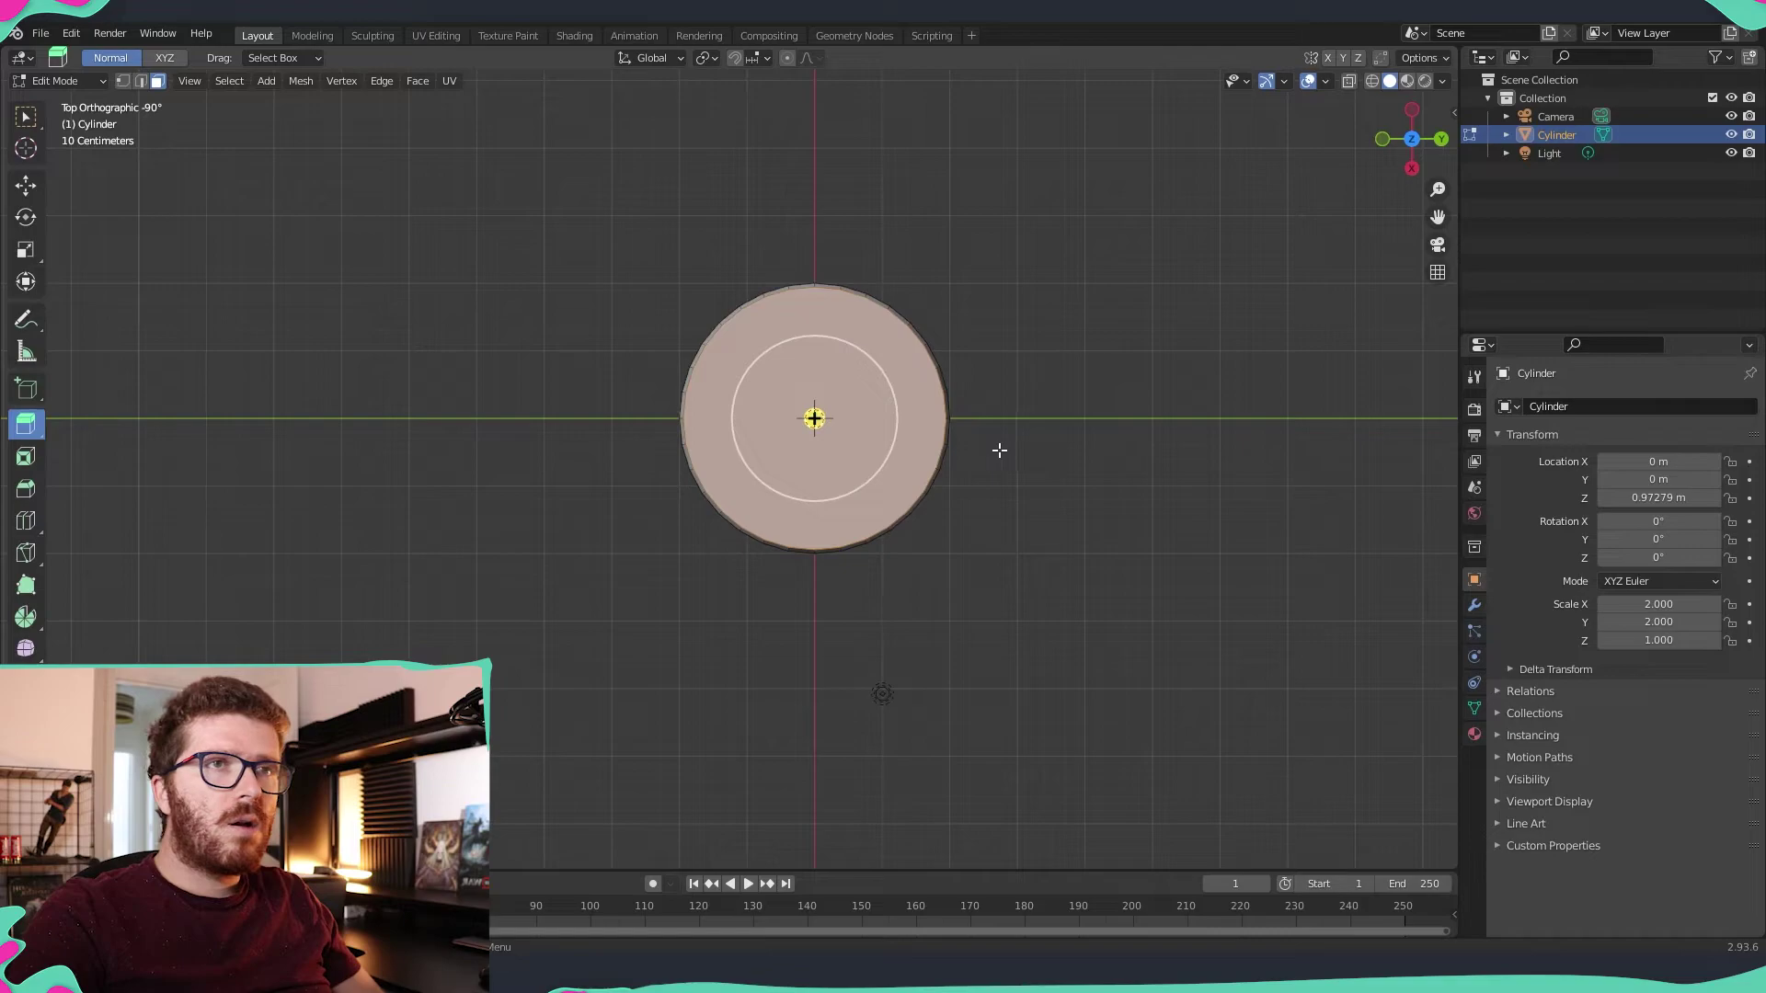
middle_drag(998, 446, 907, 479)
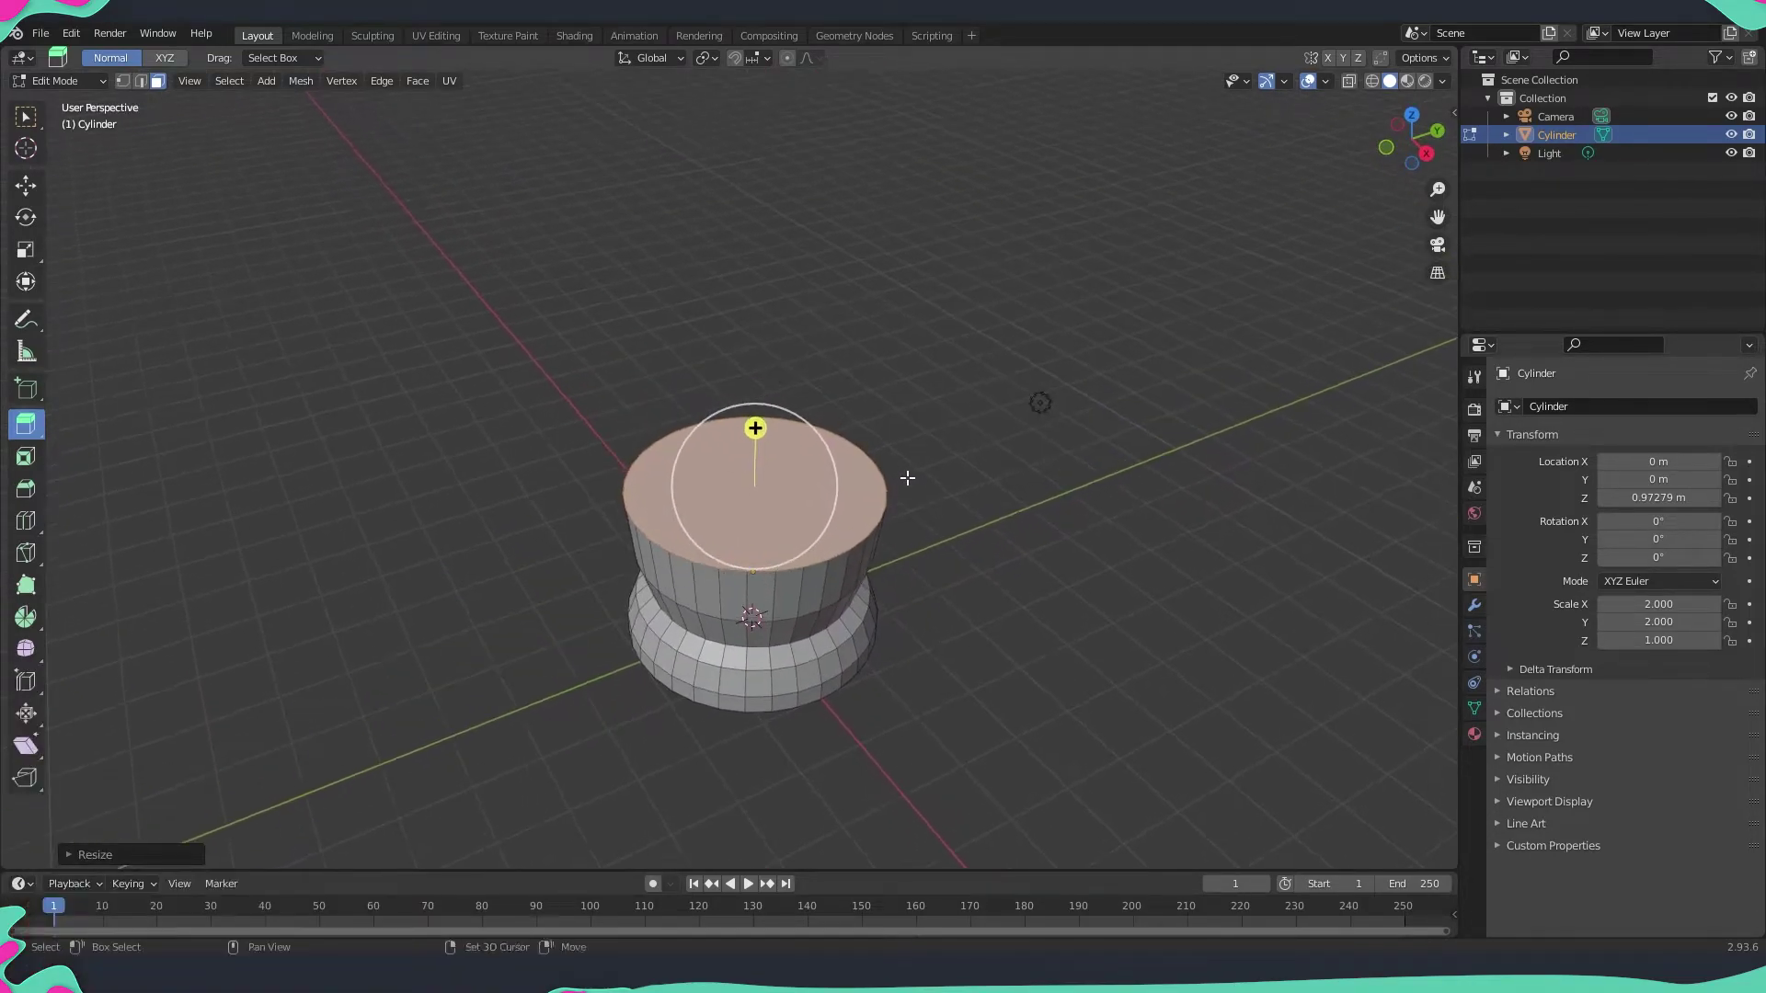
scroll(890, 470, up, 1)
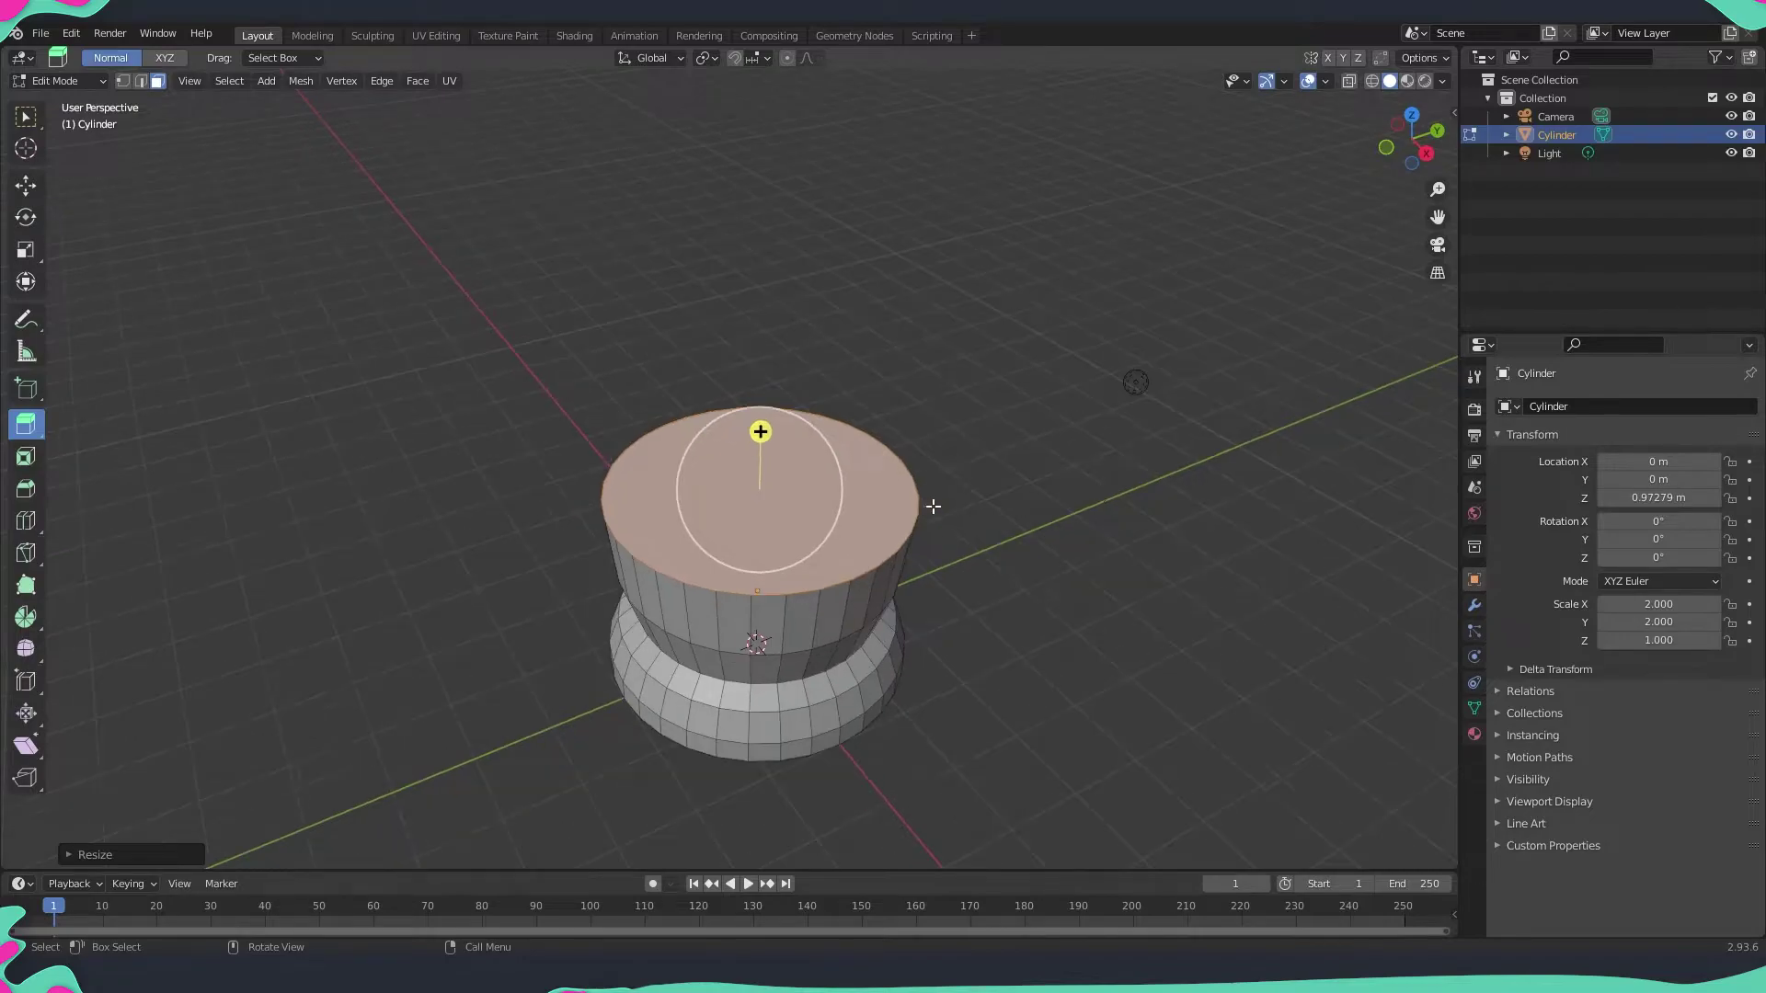
middle_drag(943, 497, 772, 425)
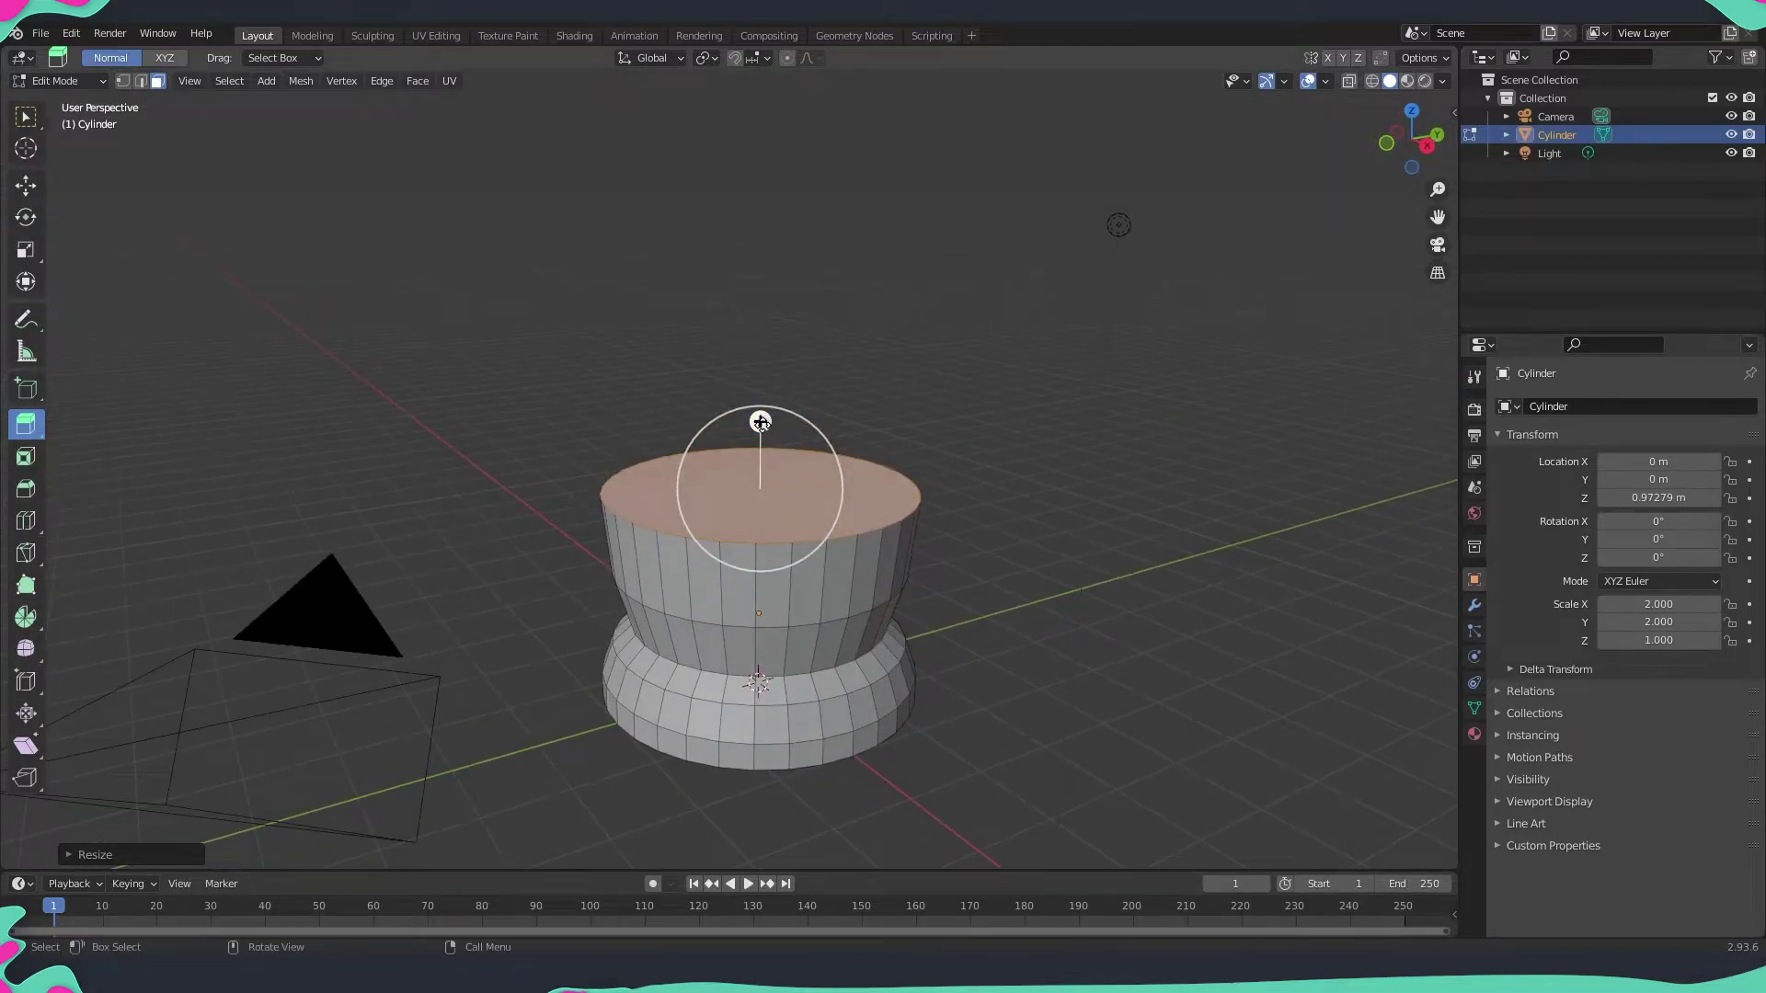
drag(758, 422, 763, 420)
middle_drag(764, 420, 951, 452)
mouse_move(765, 419)
mouse_down()
mouse_move(773, 457)
mouse_move(769, 398)
mouse_up()
key(ctrl+z)
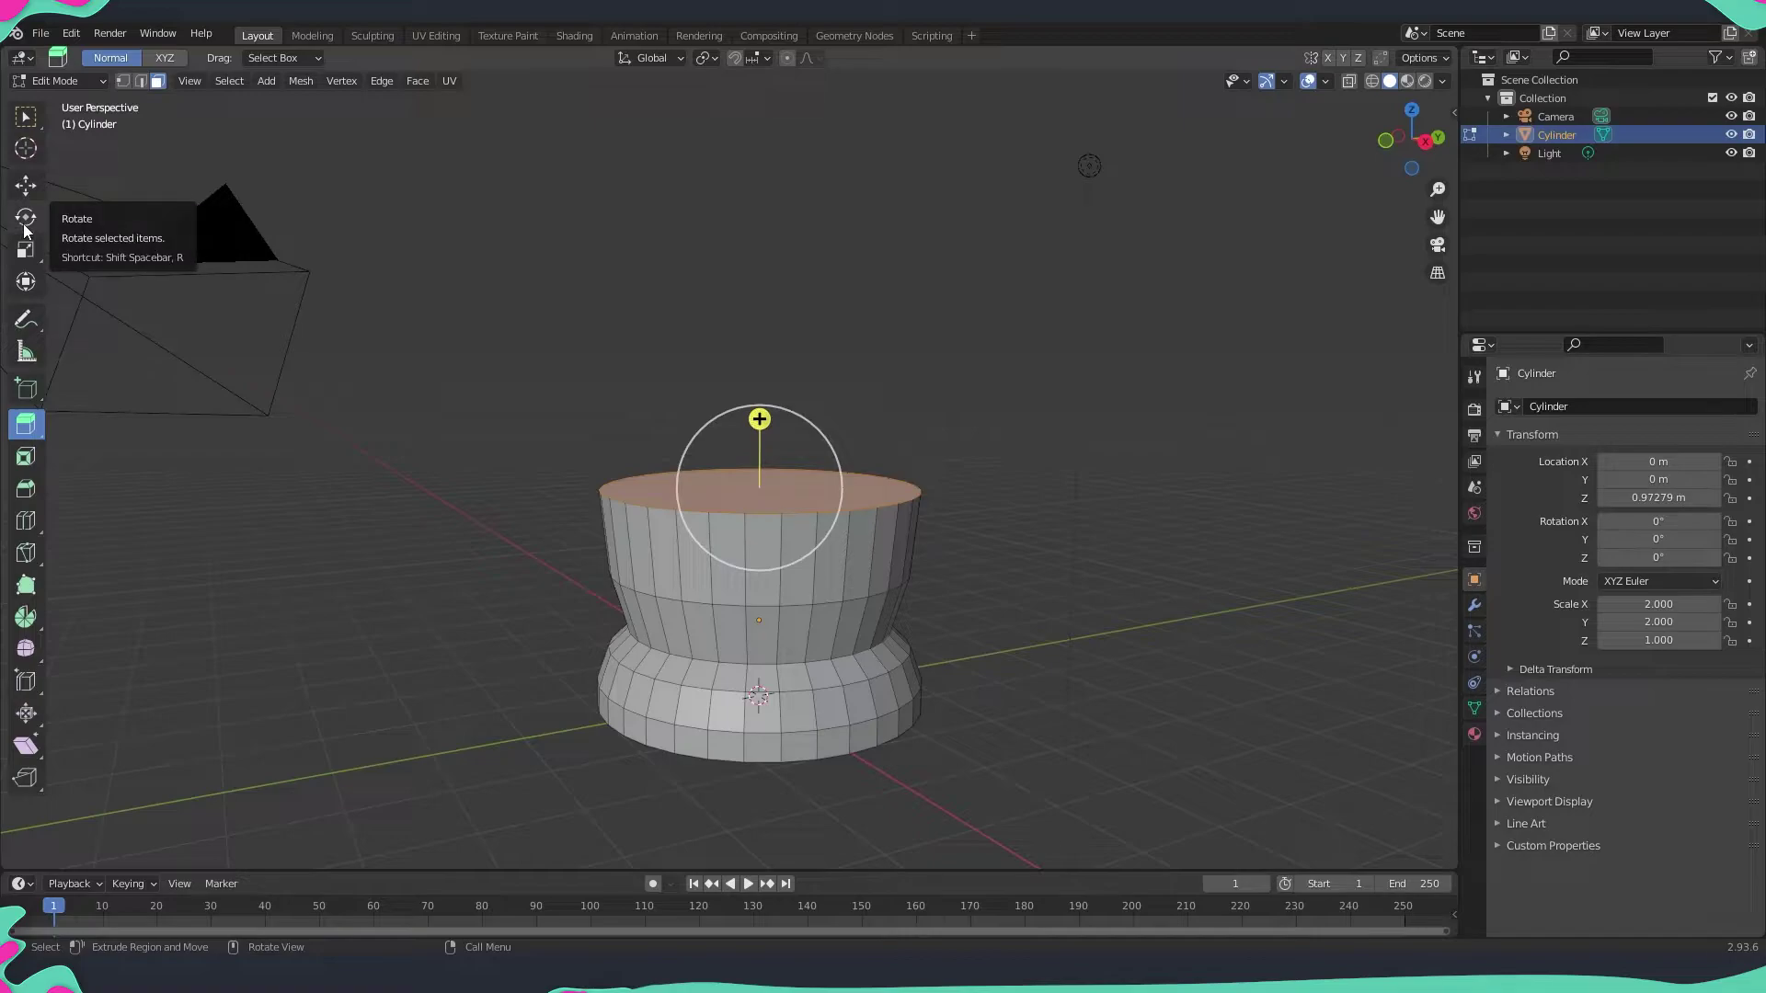
- Try rotating the top face freely without an axis constraint and undo the rotation
key(r)
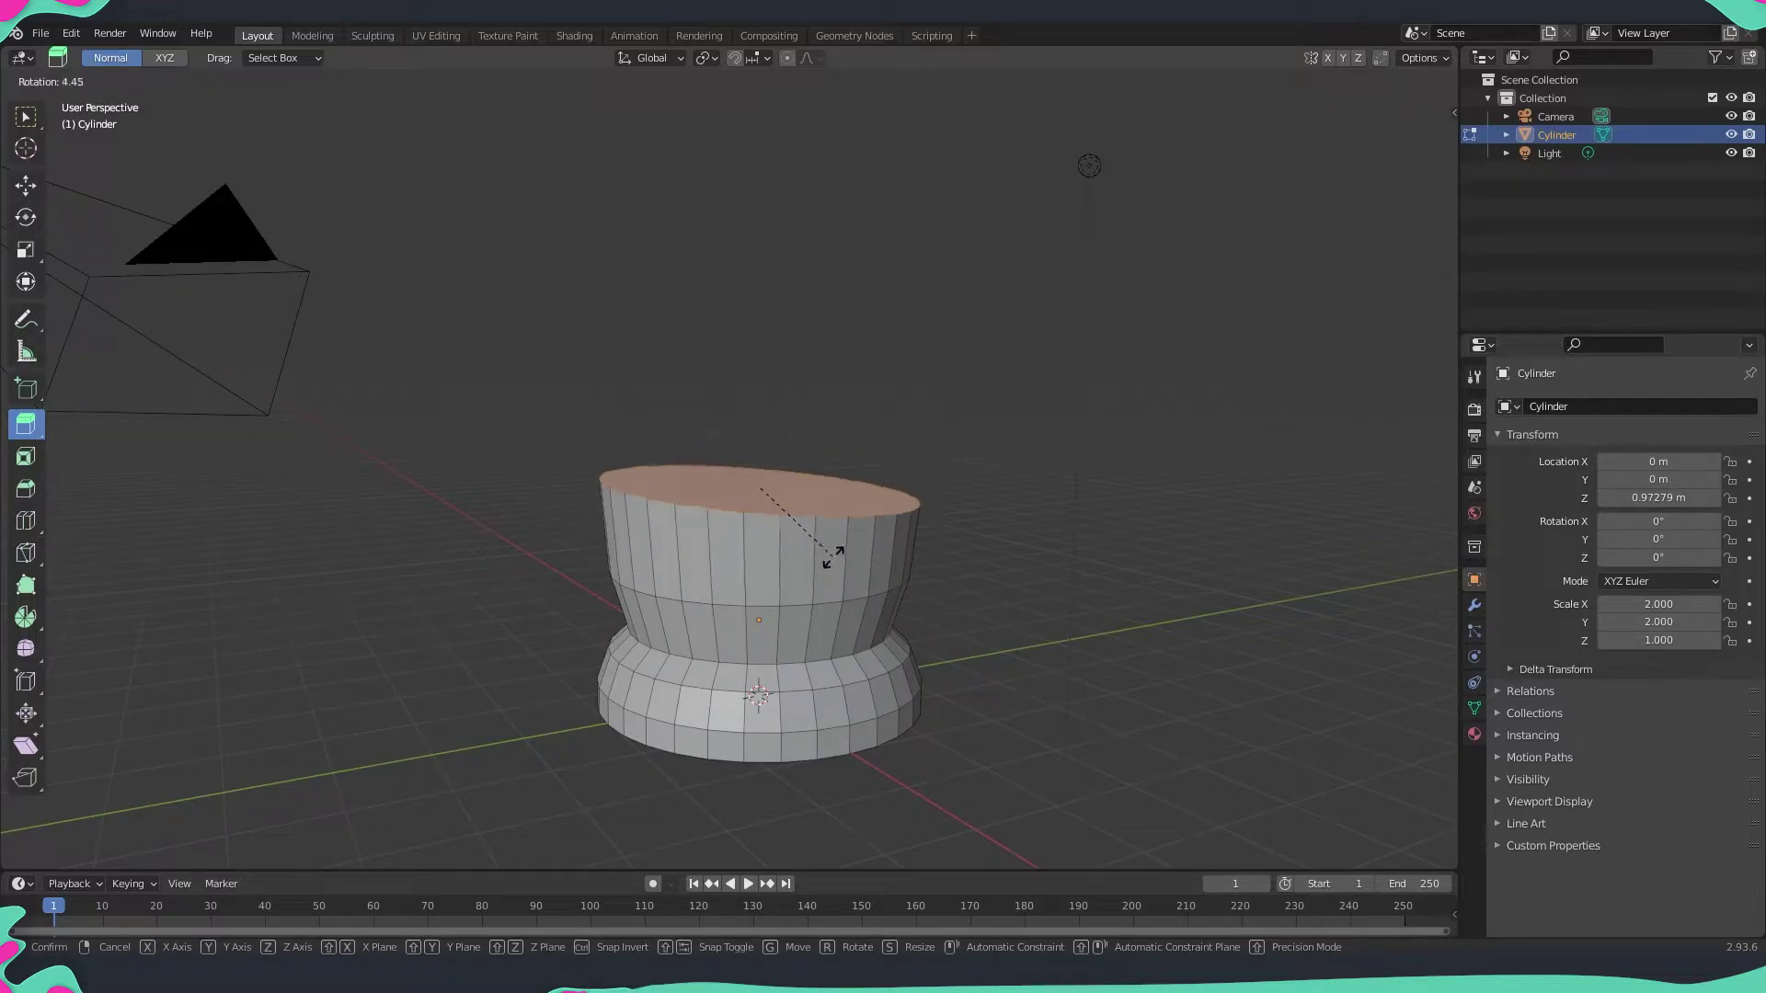
click(842, 512)
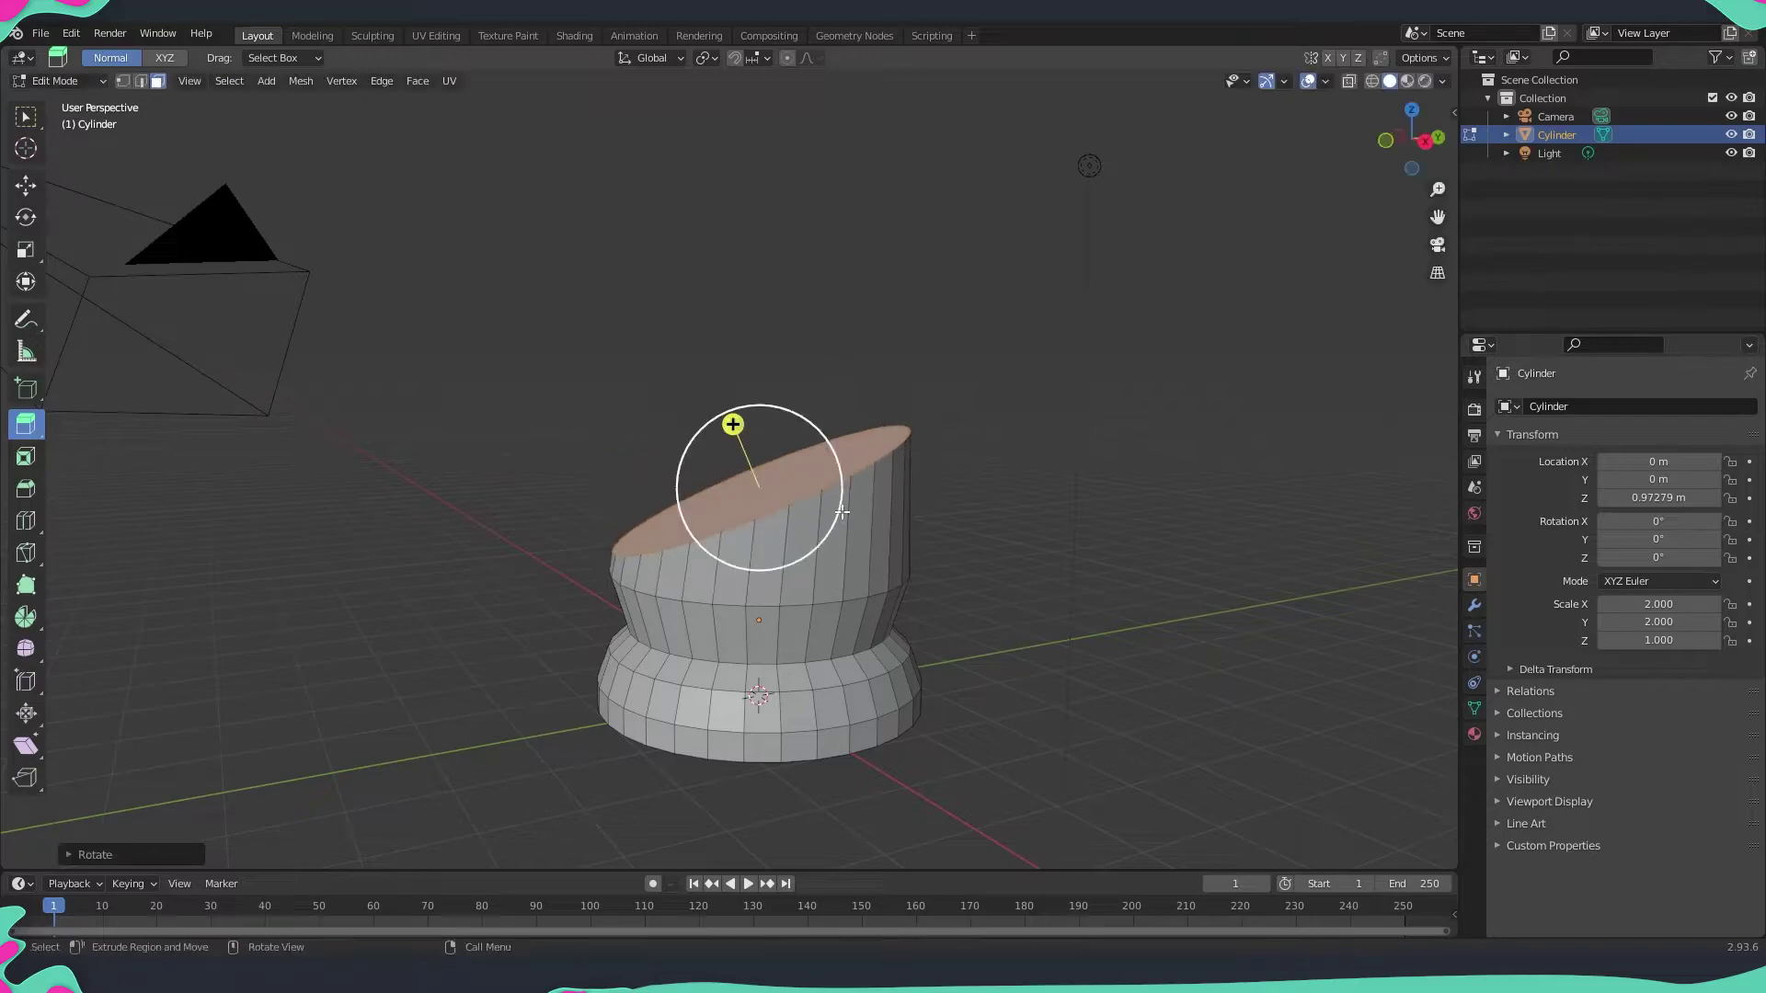
key(ctrl+z)
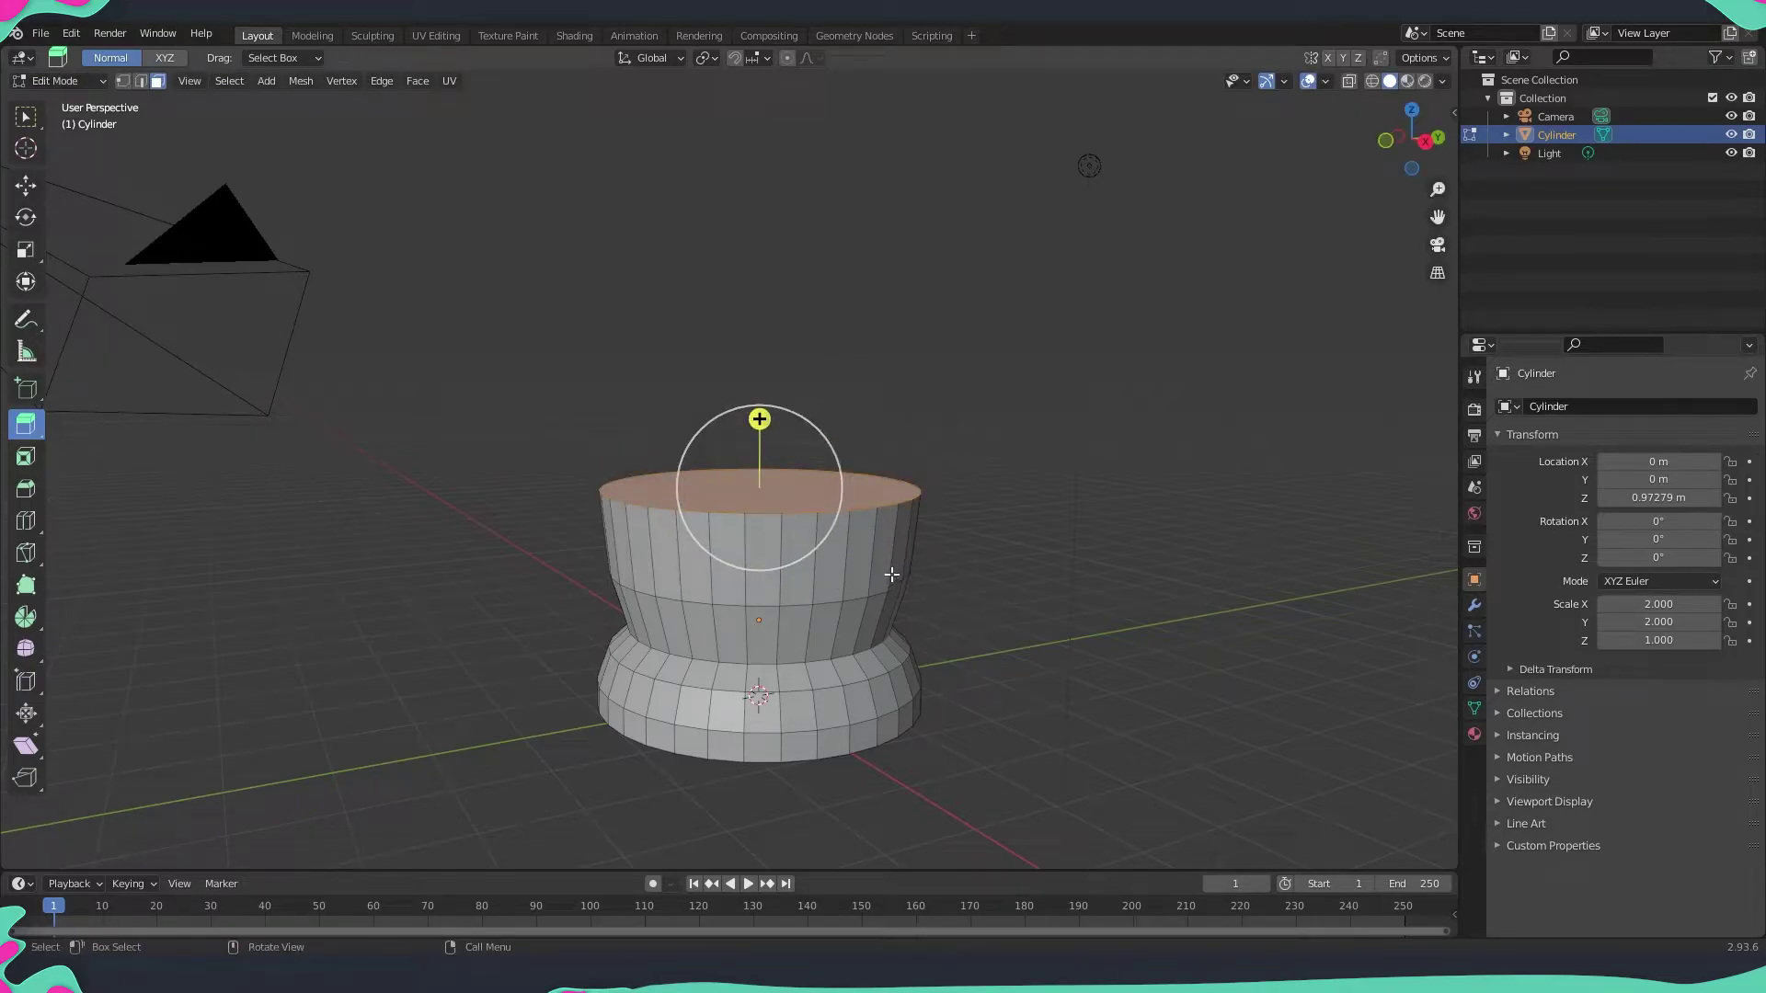
- Rotate the top face about 13° around the global Y axis and extrude it about 0.25 m along its normal
key(r)
key(z)
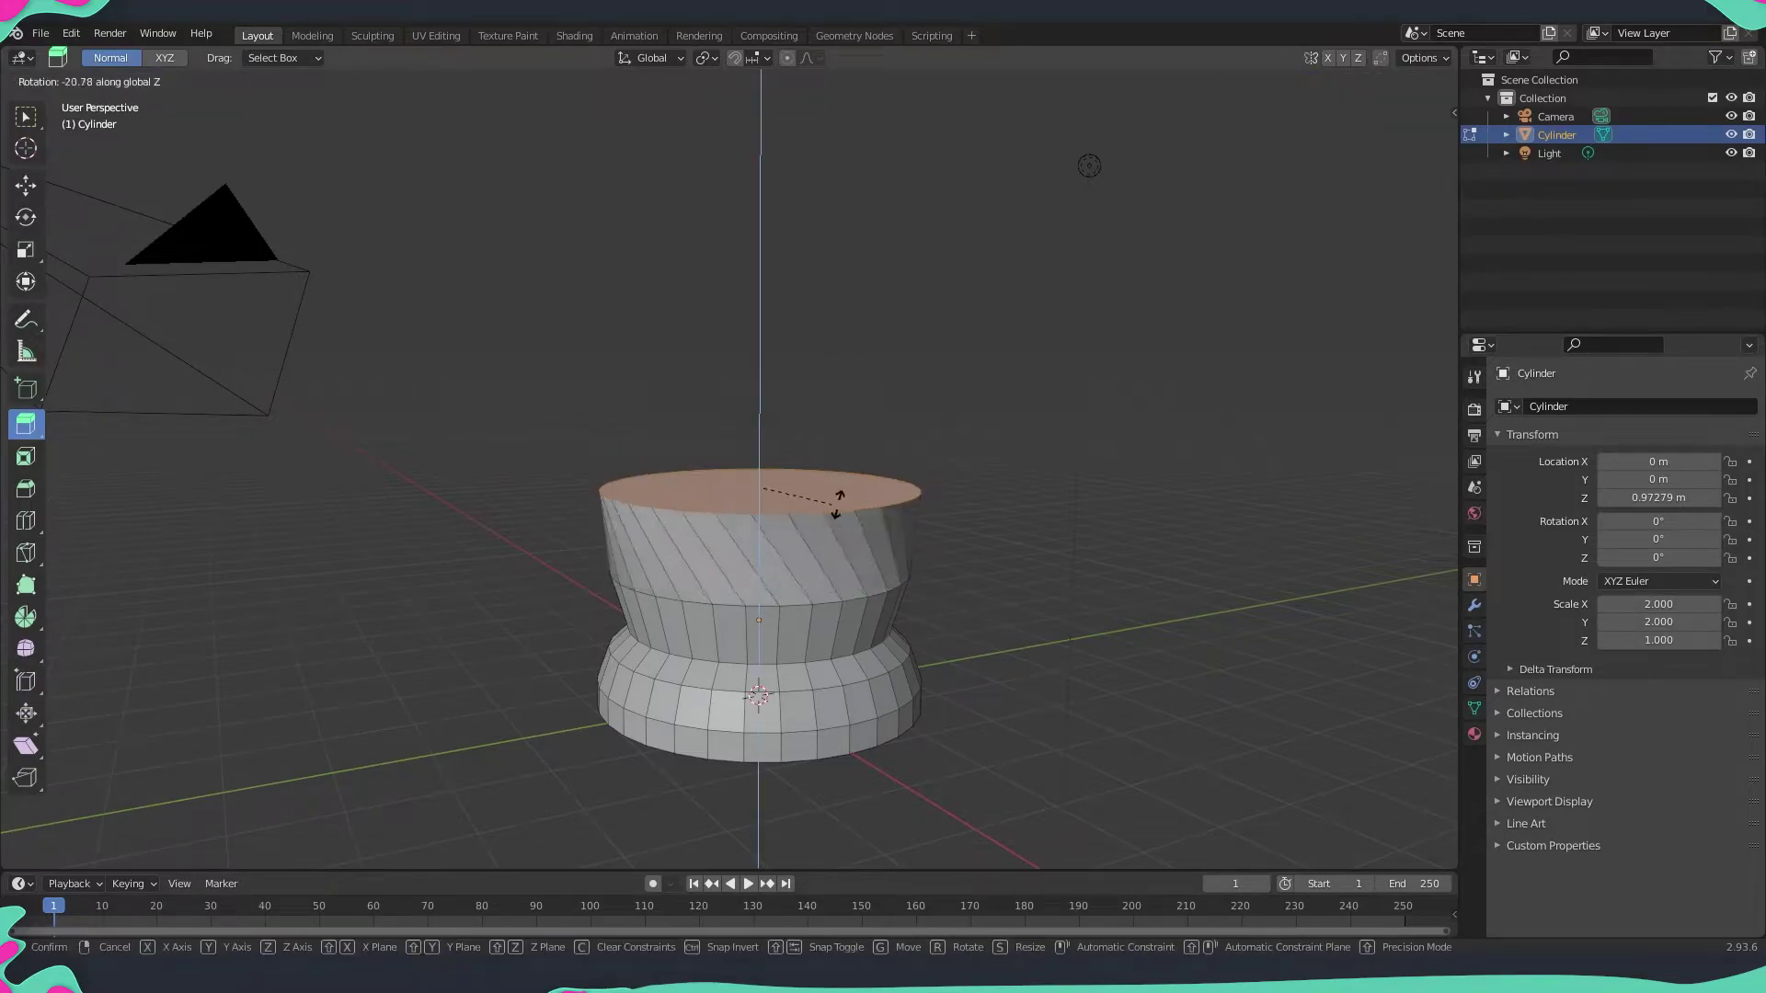
key(z)
key(z)
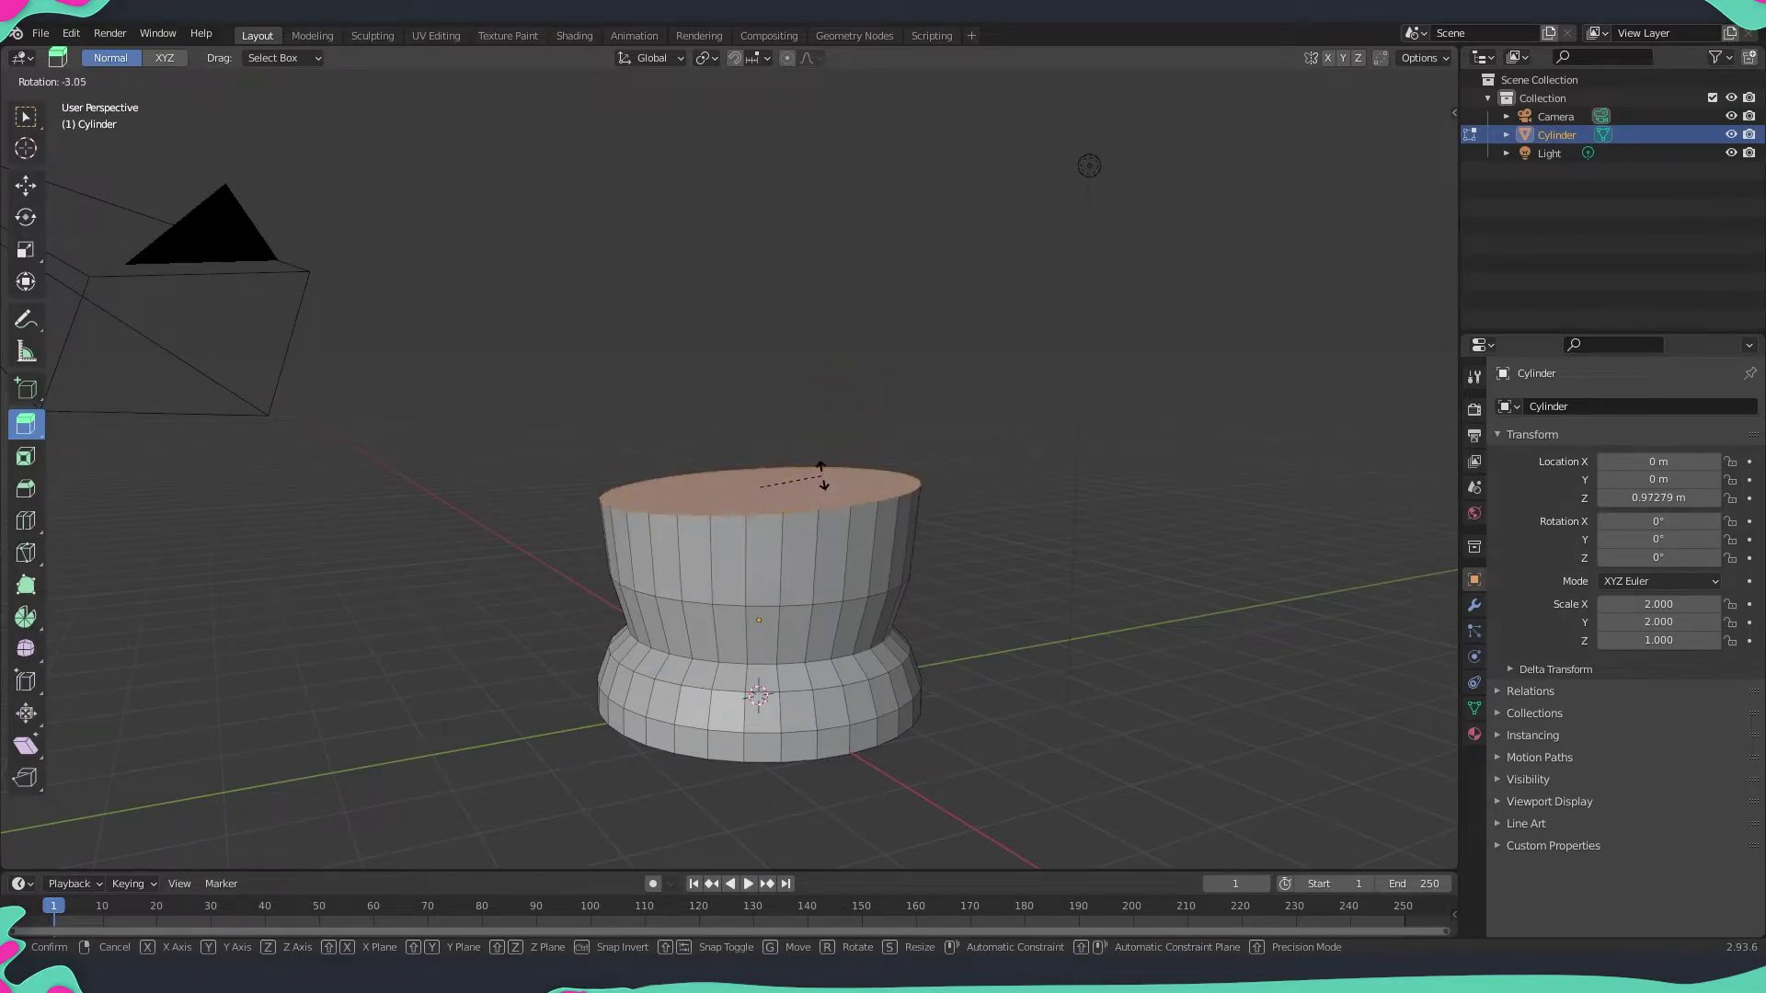
key(y)
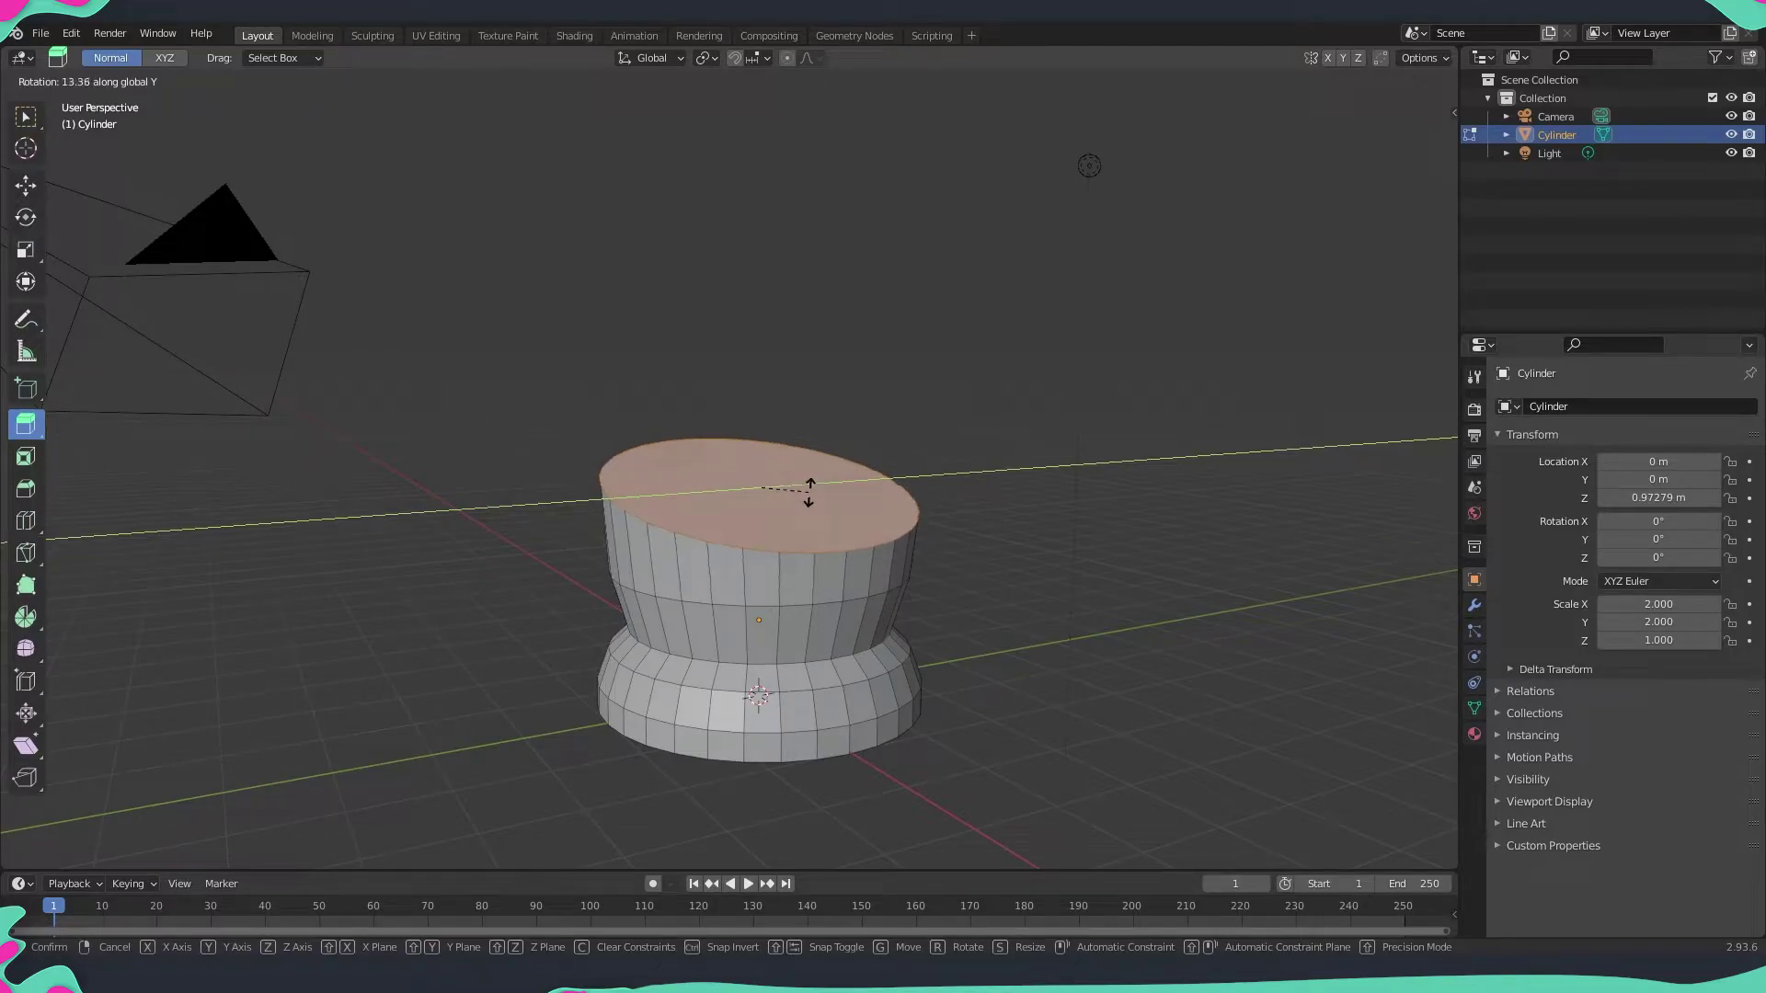
click(810, 484)
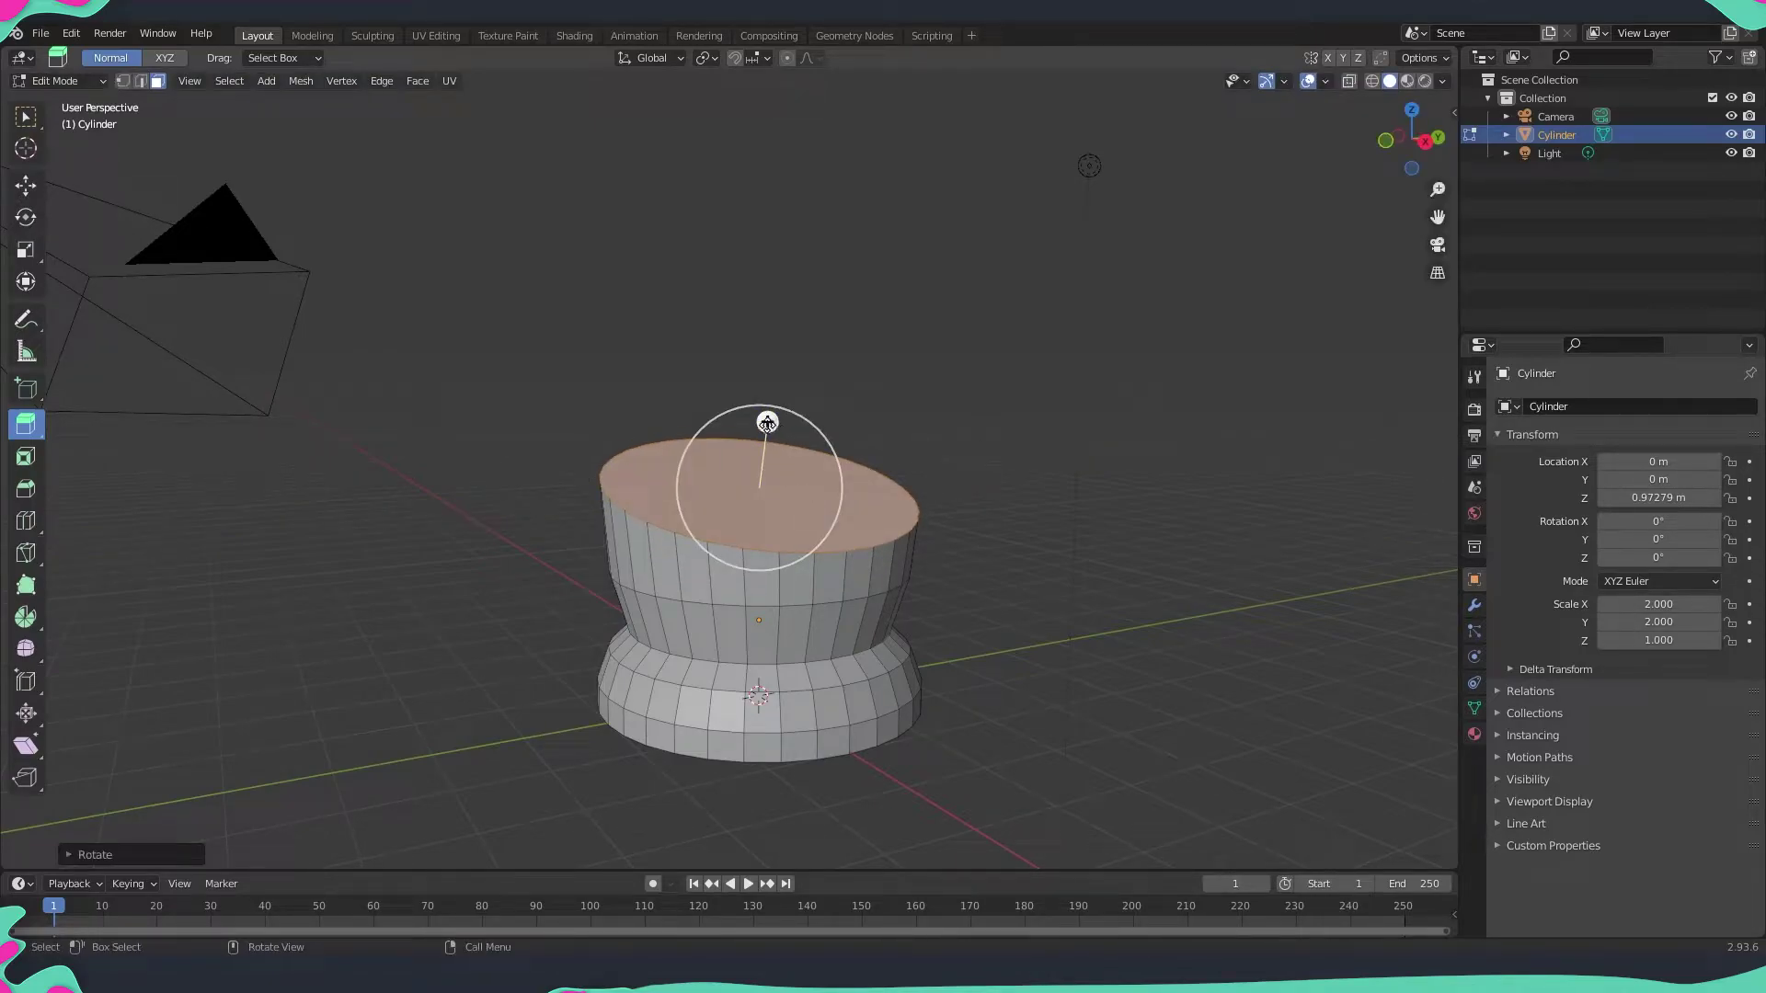
drag(767, 423, 769, 402)
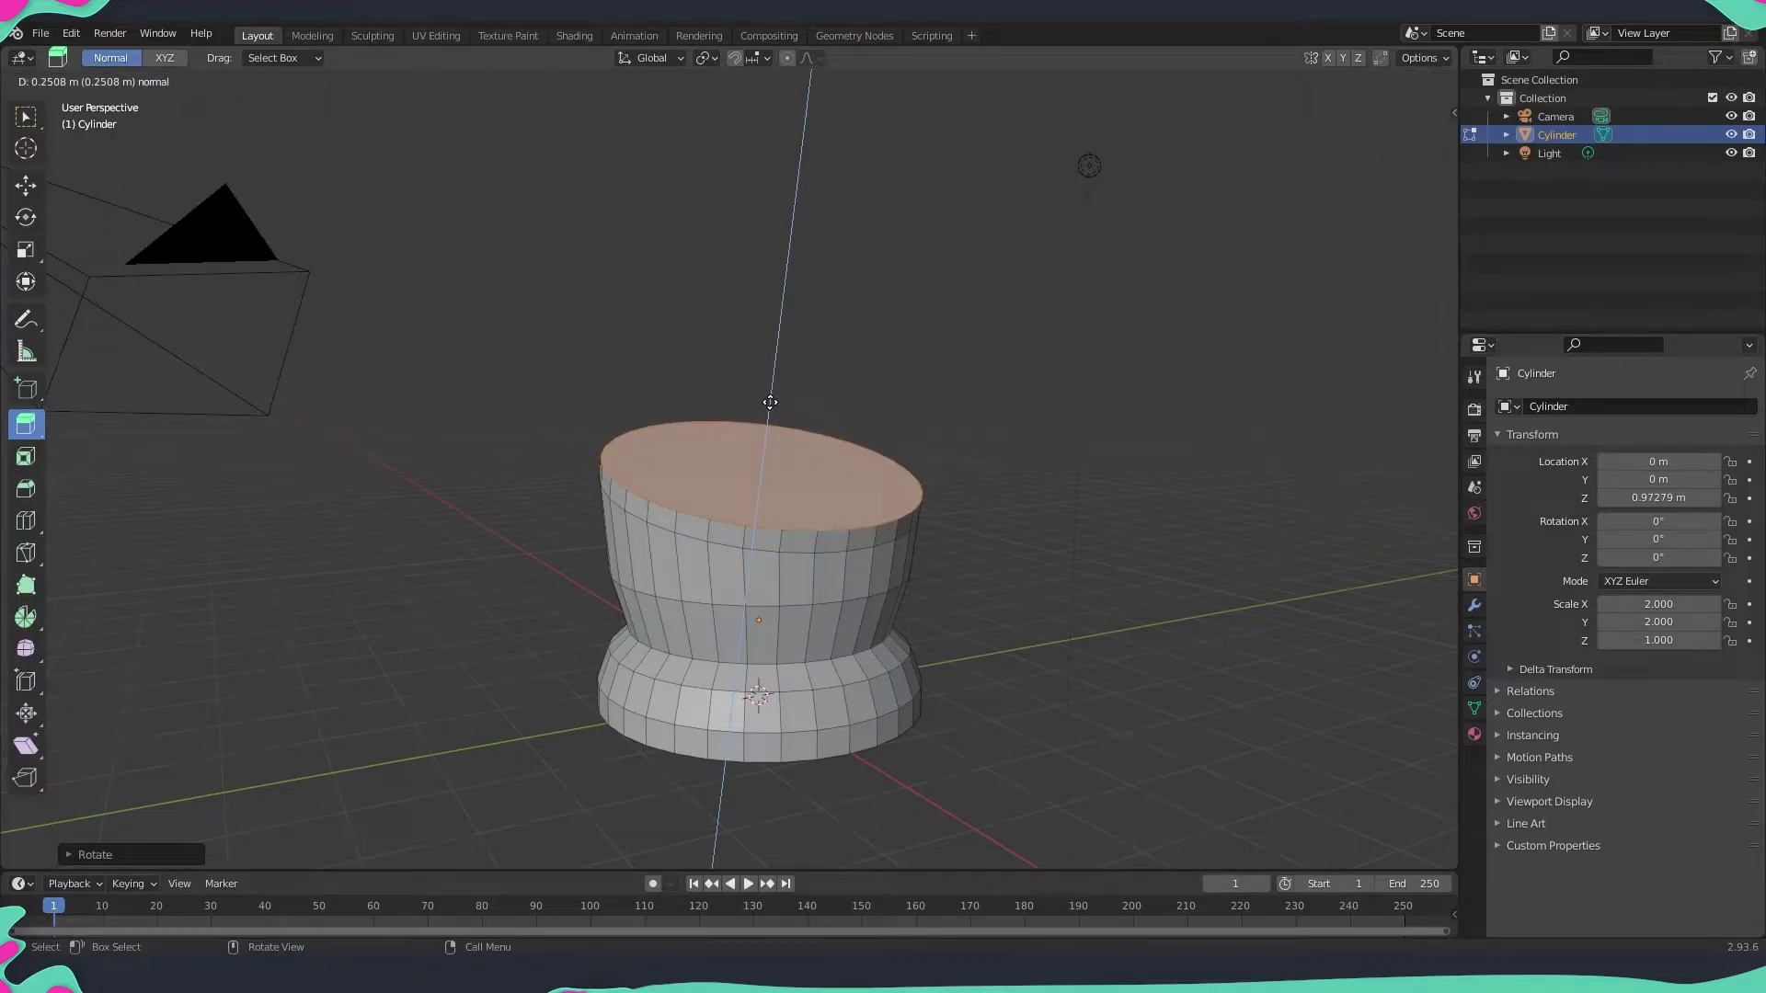
drag(770, 402, 770, 402)
- Select the complete ring of narrow side faces directly below the tilted top face
middle_drag(577, 502, 658, 475)
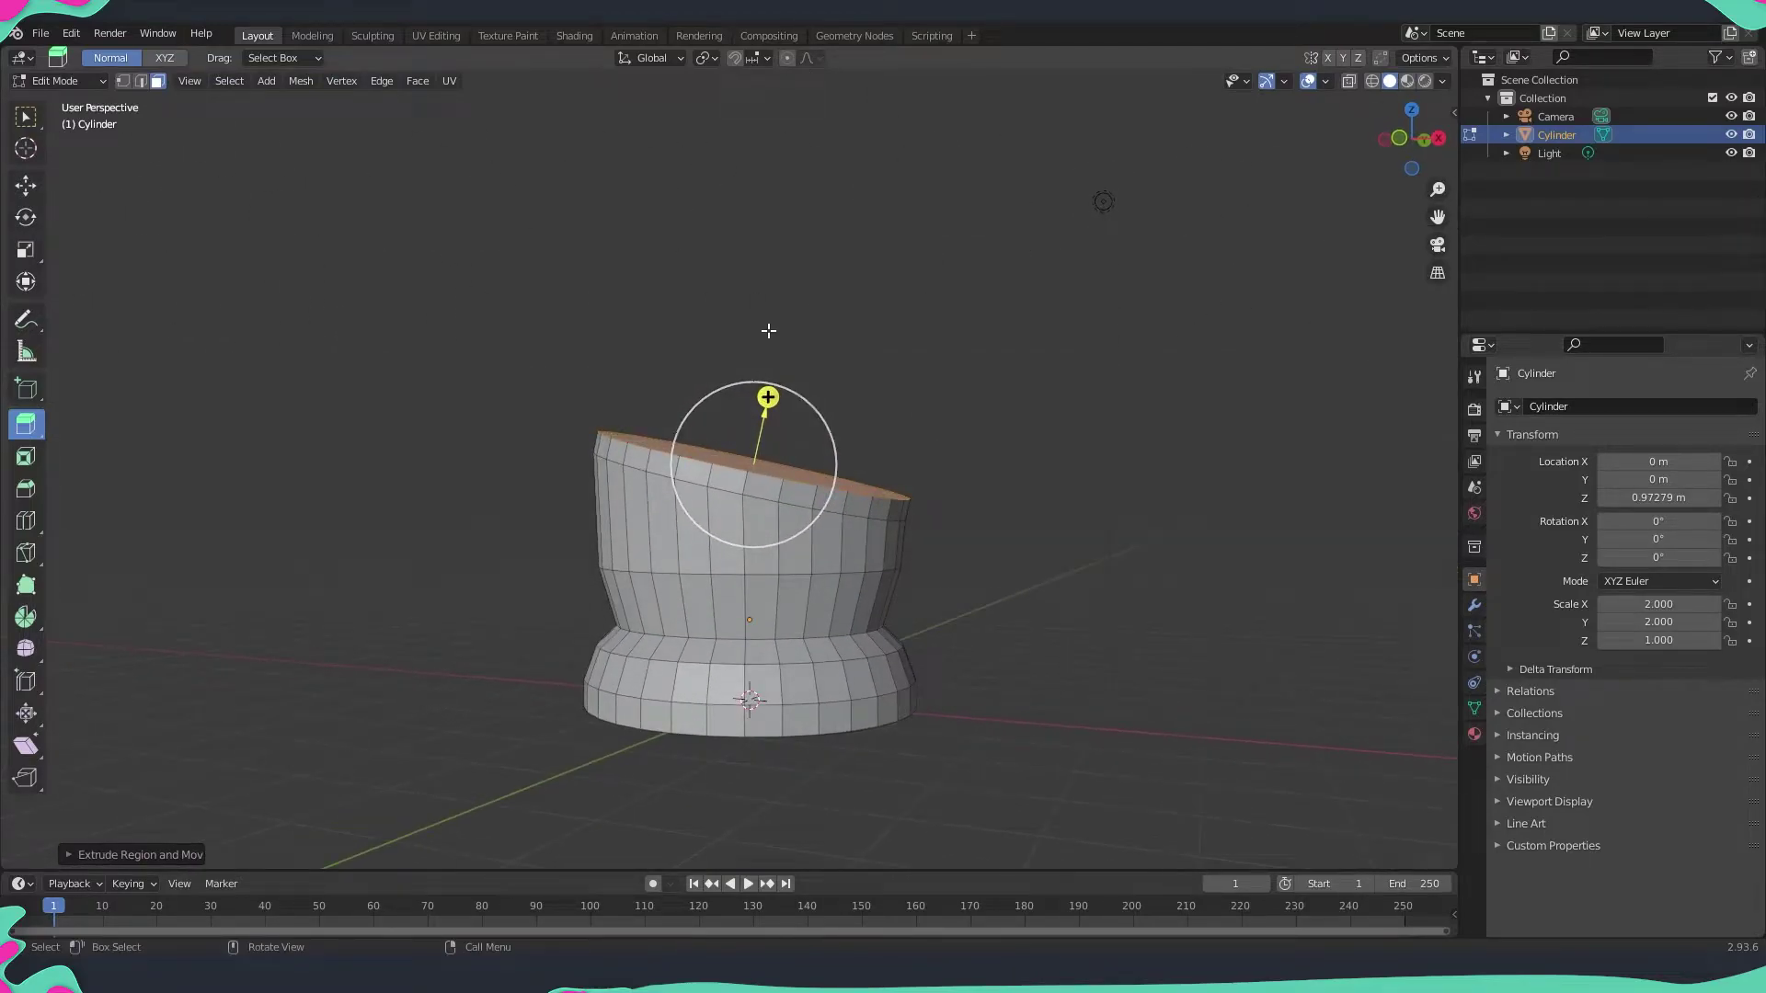
middle_drag(922, 478, 679, 490)
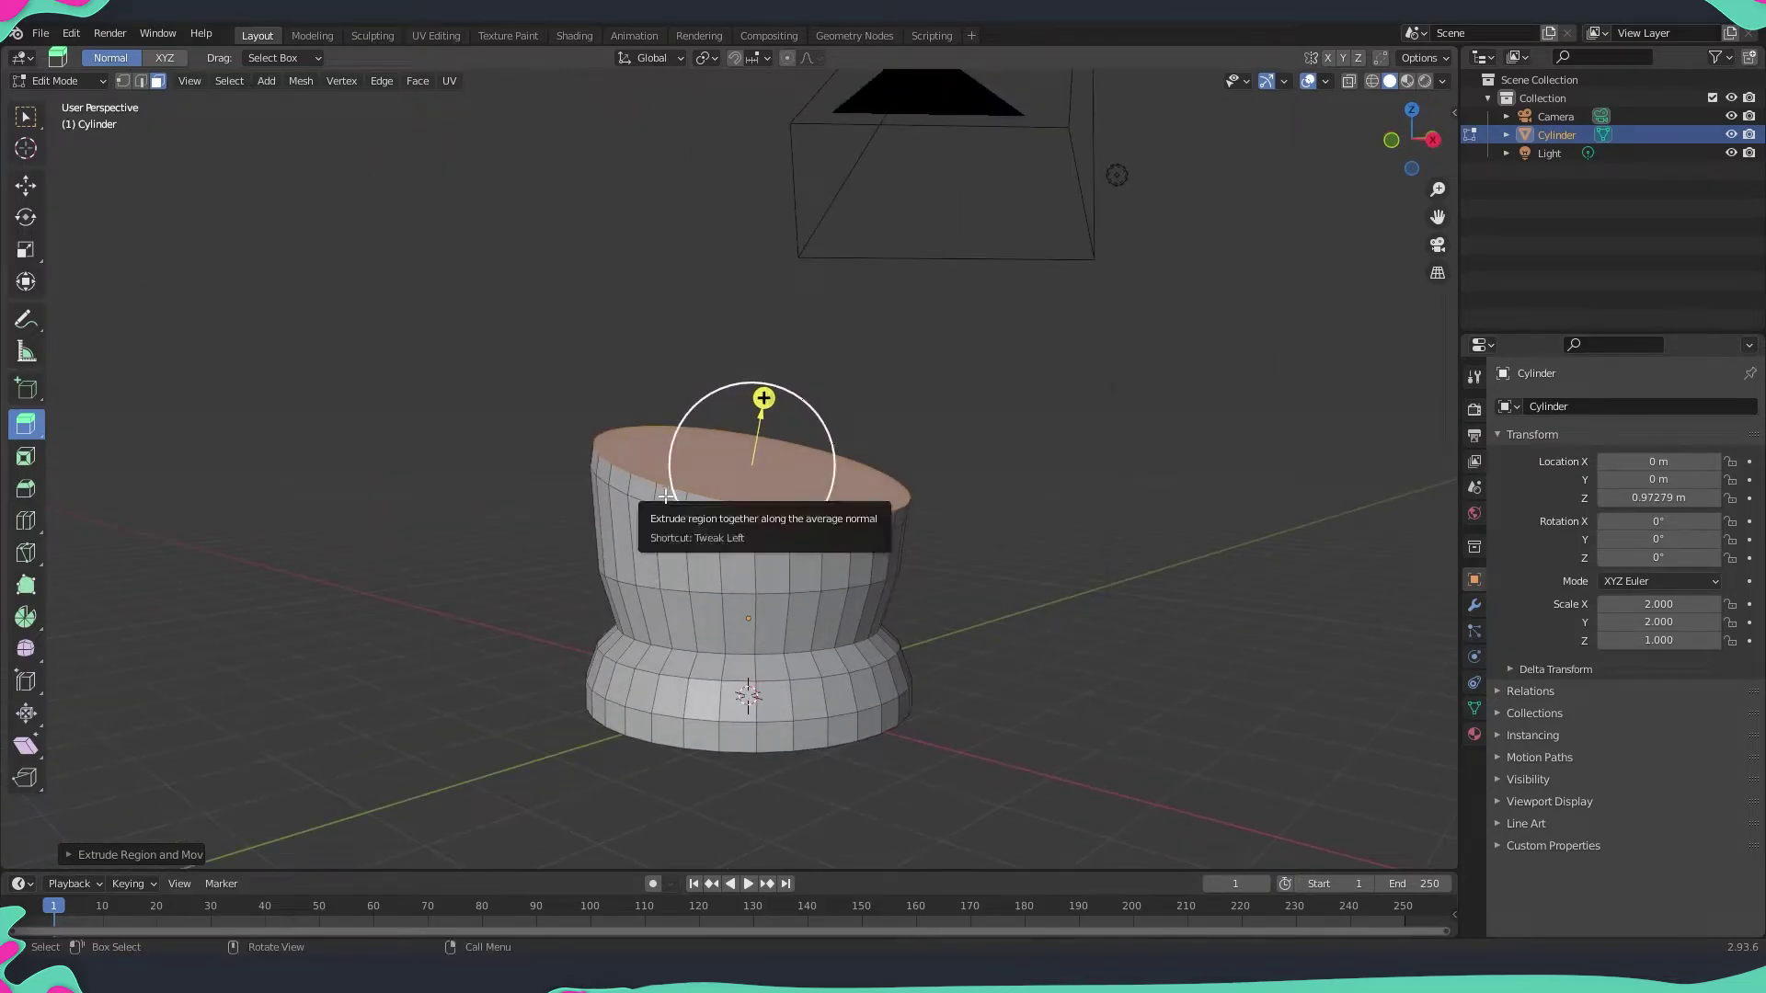
click(665, 497)
click(703, 507)
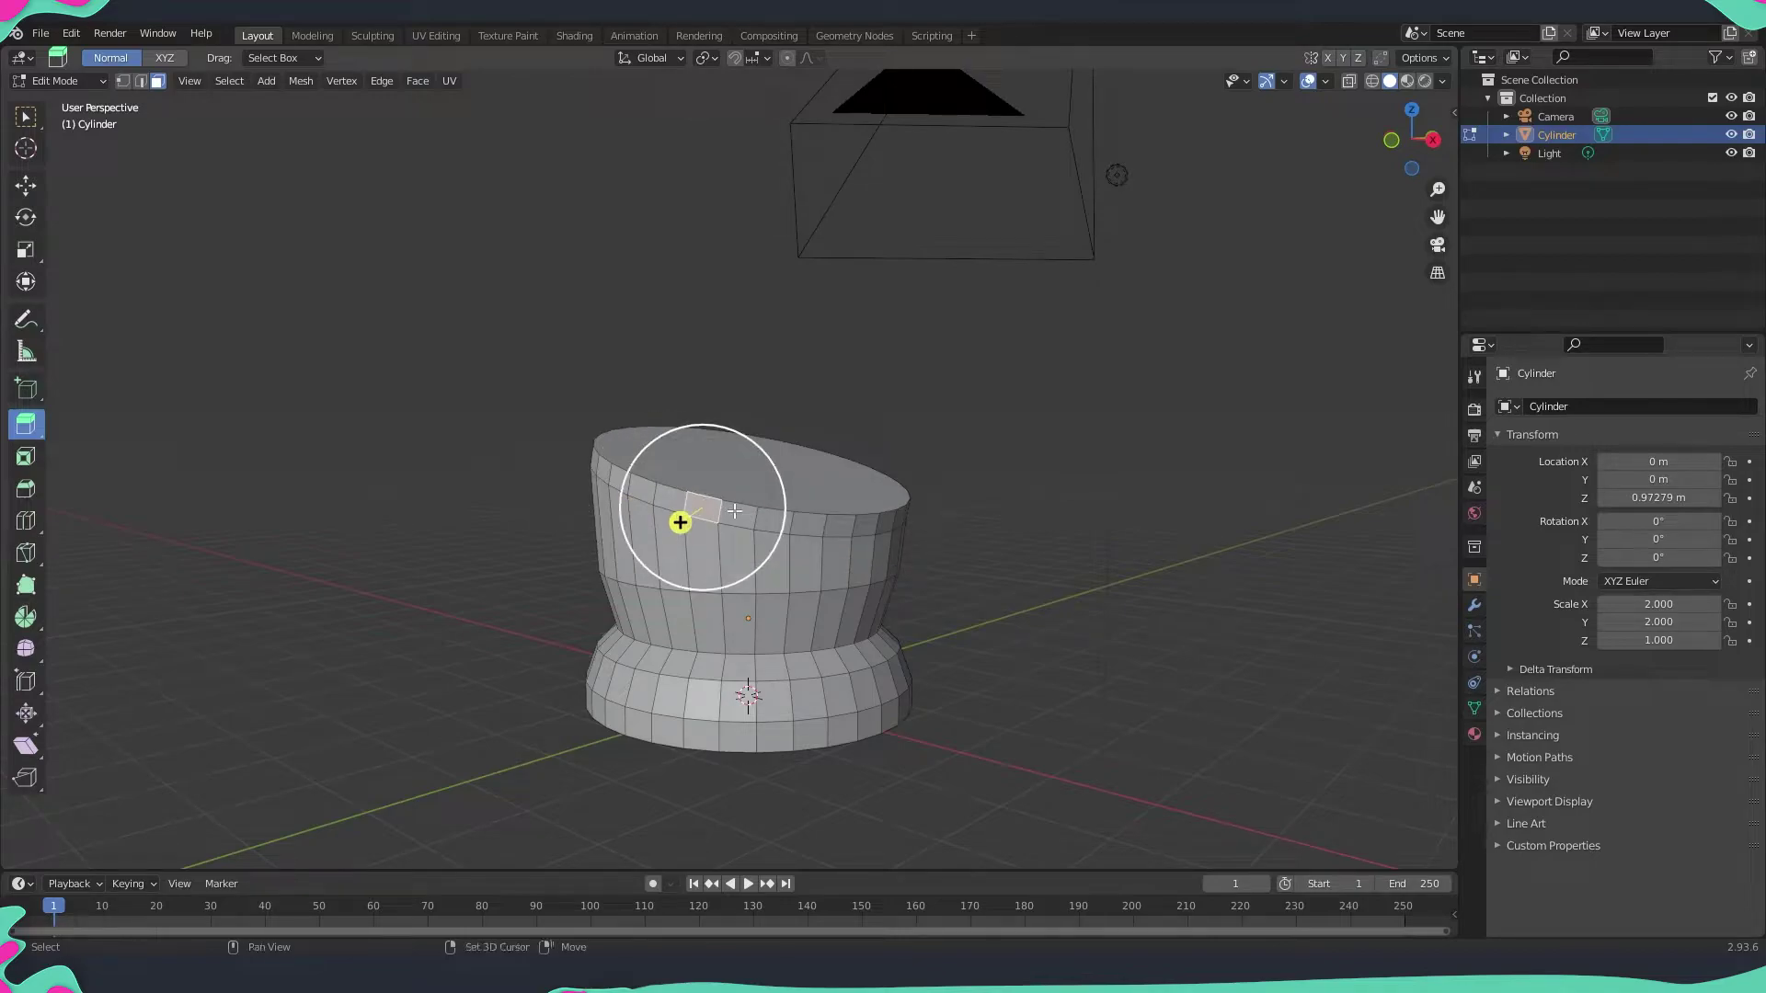
shift+click(739, 515)
shift+click(775, 521)
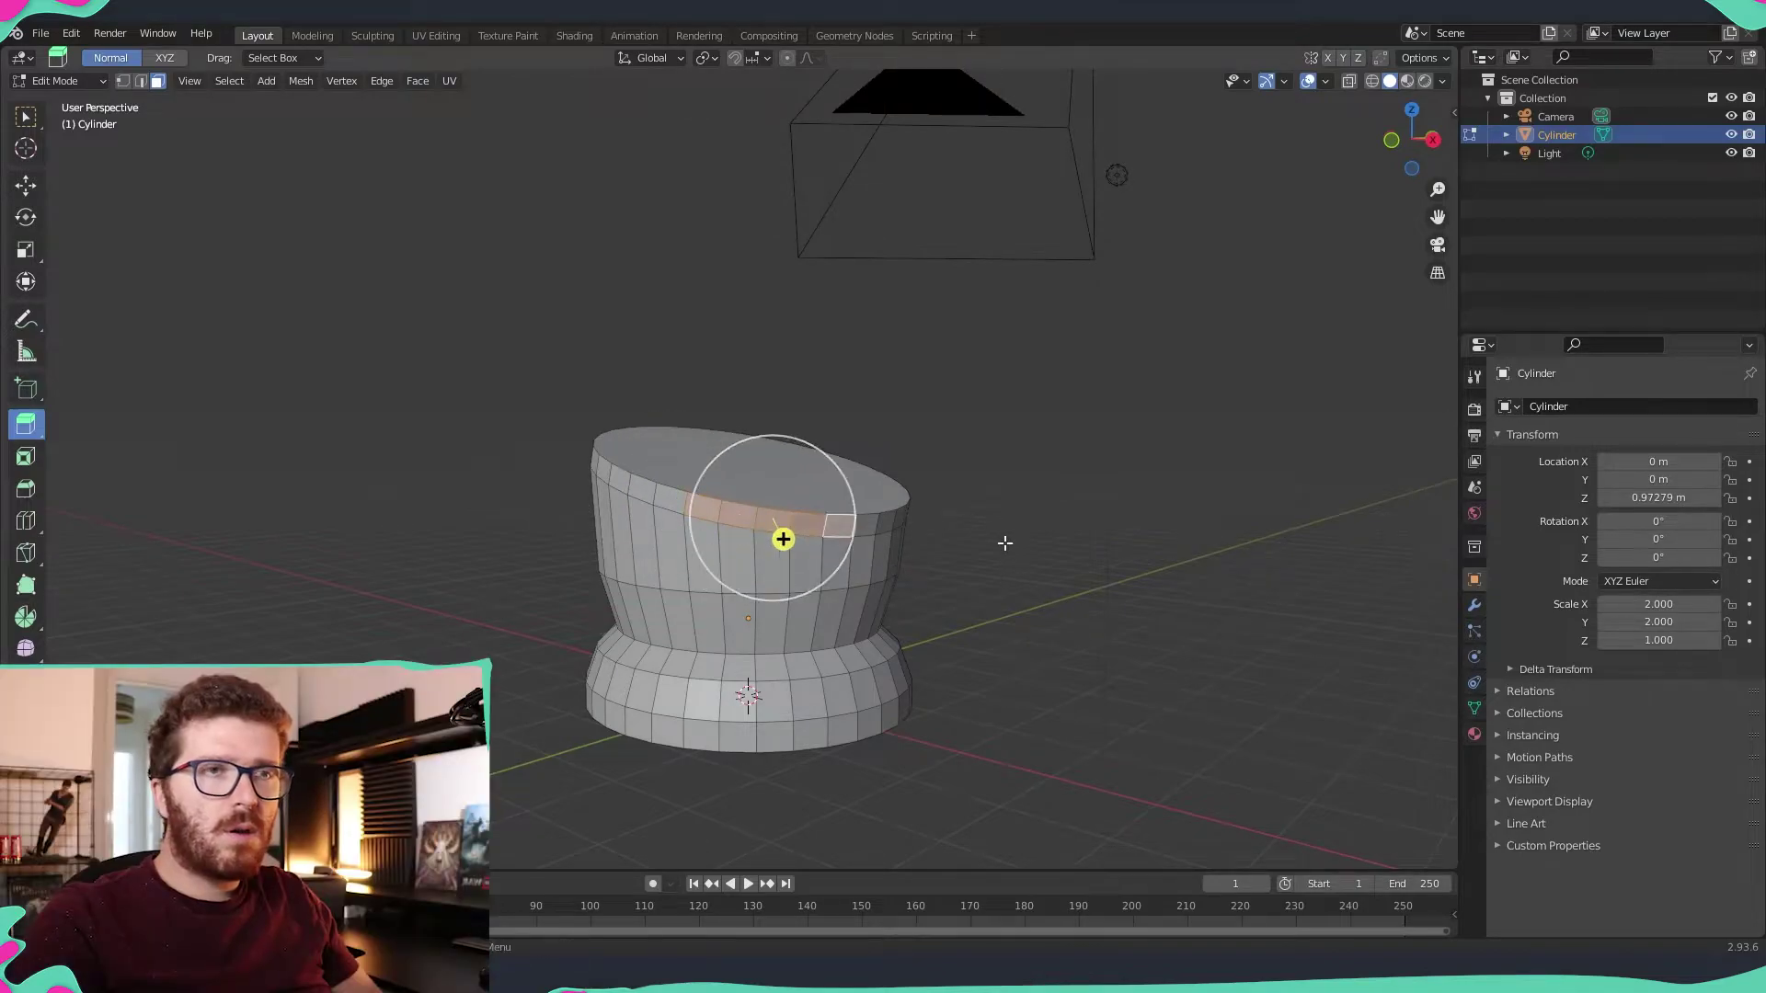
middle_drag(1004, 543, 718, 507)
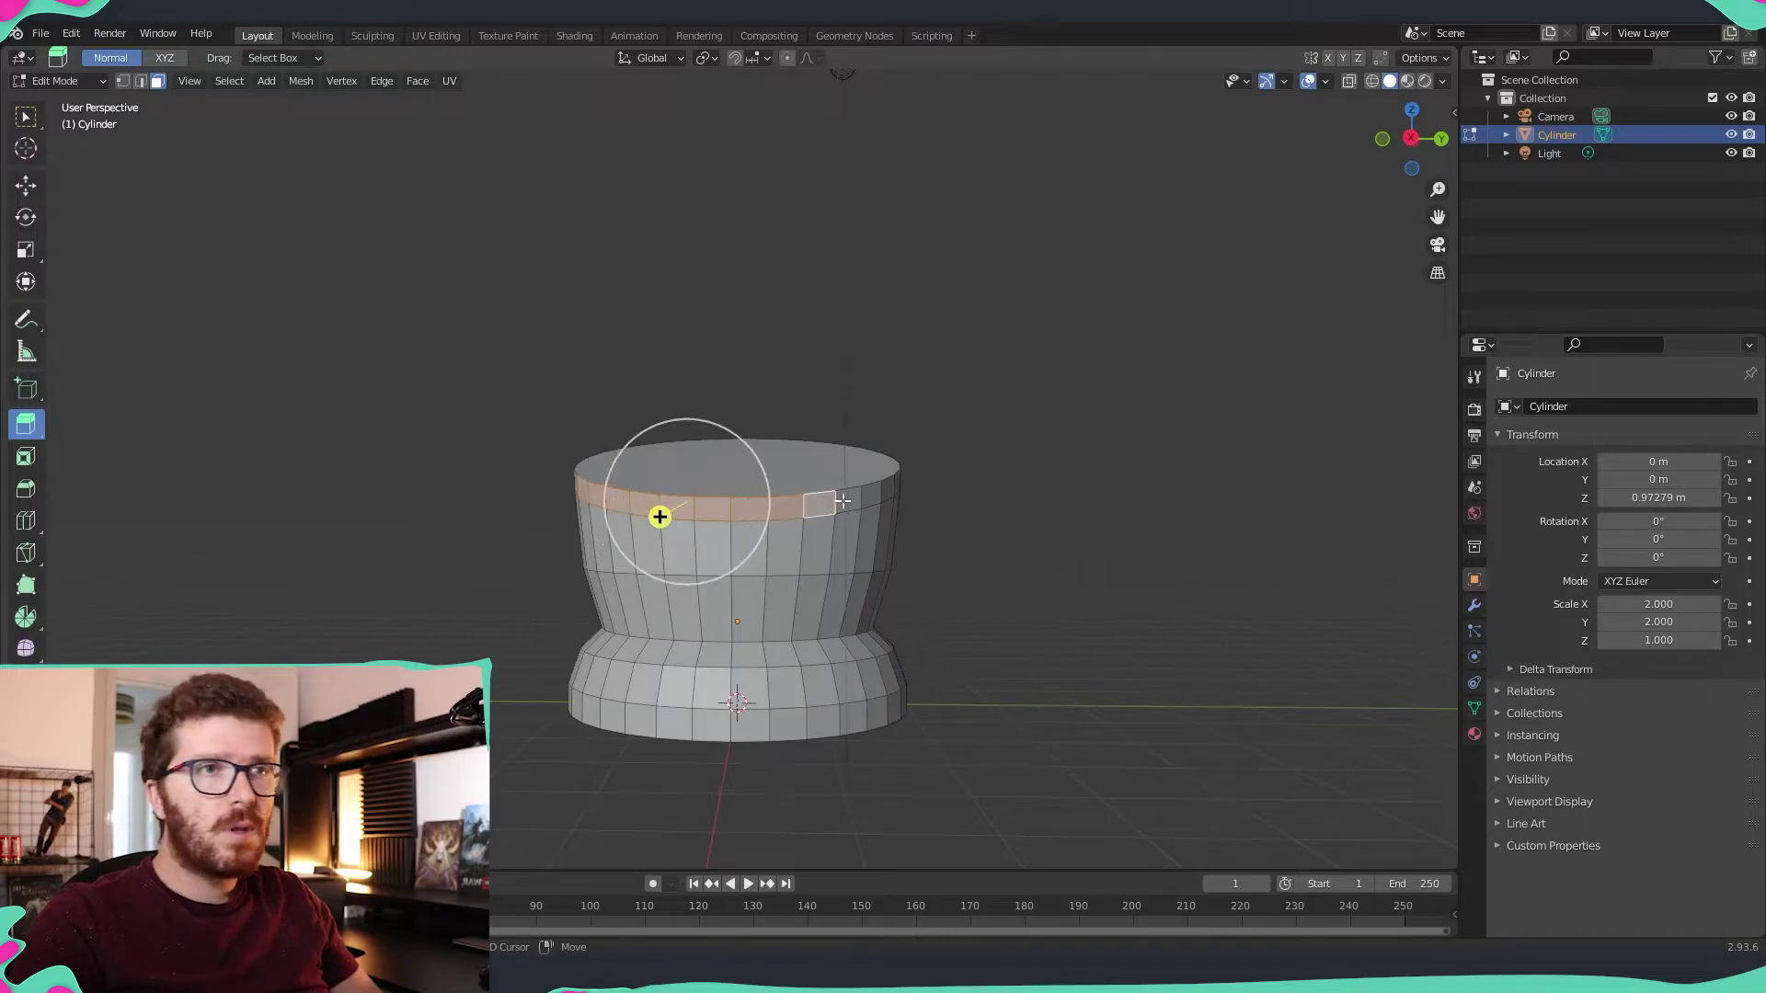
middle_drag(892, 486, 674, 499)
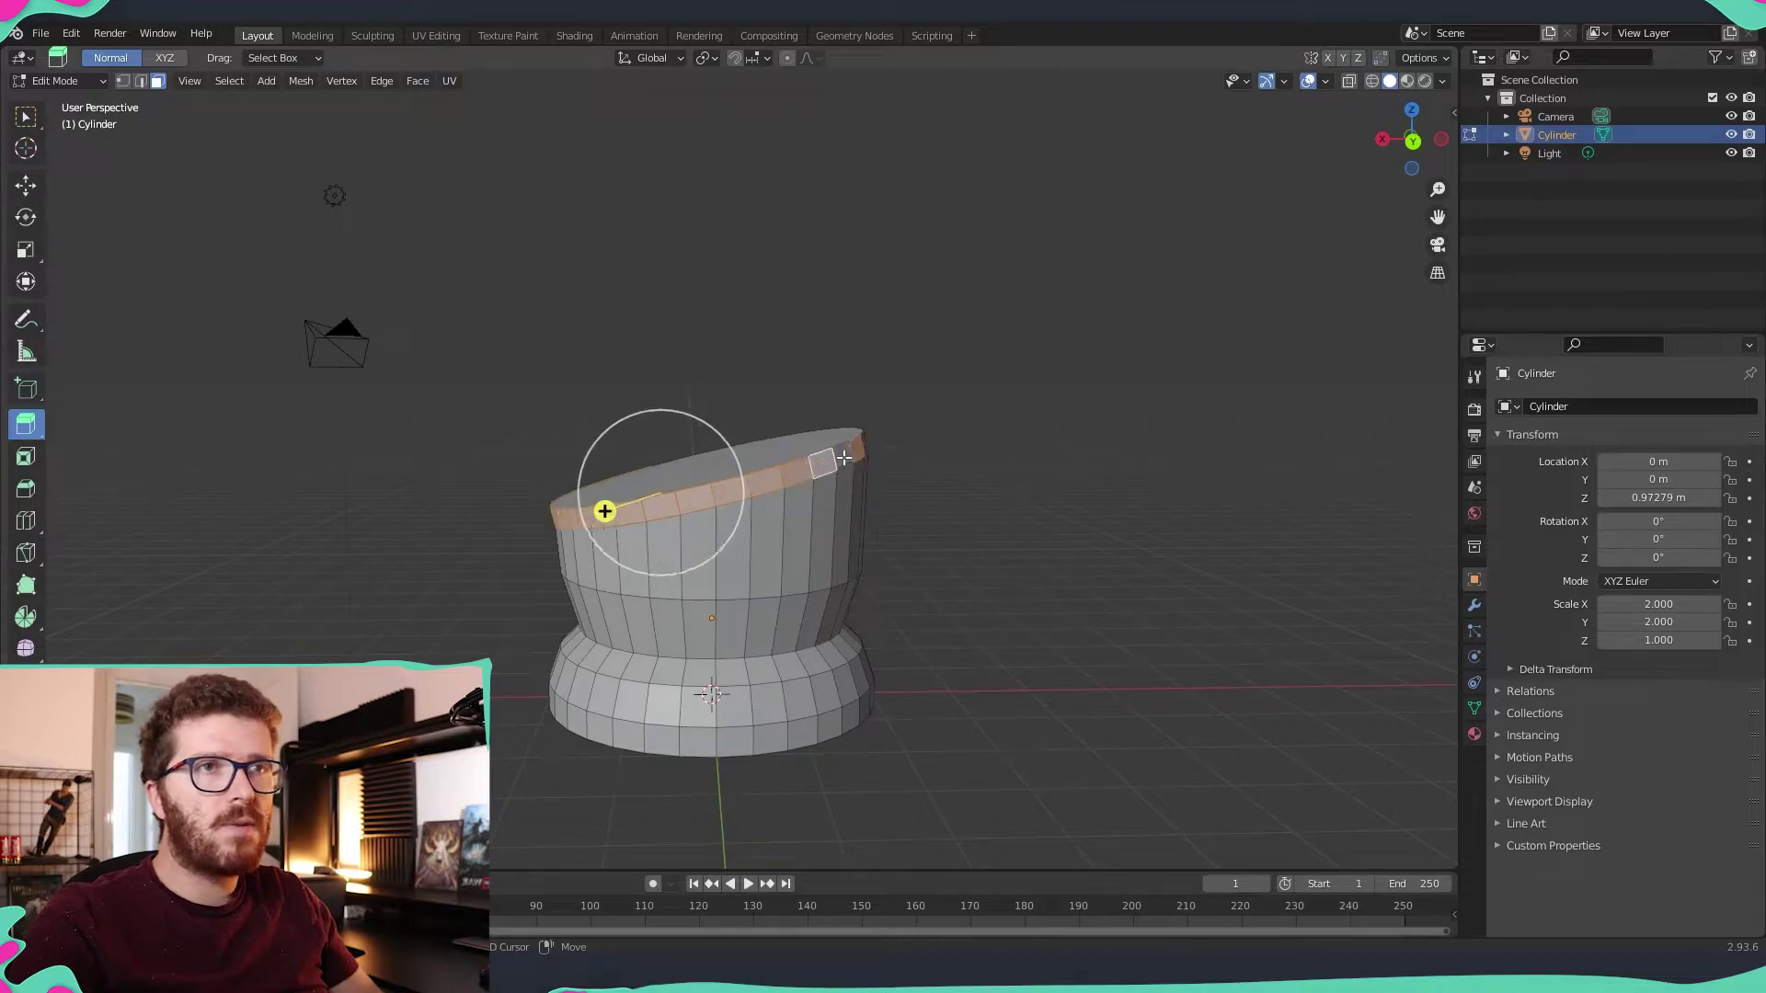
middle_drag(844, 457, 784, 470)
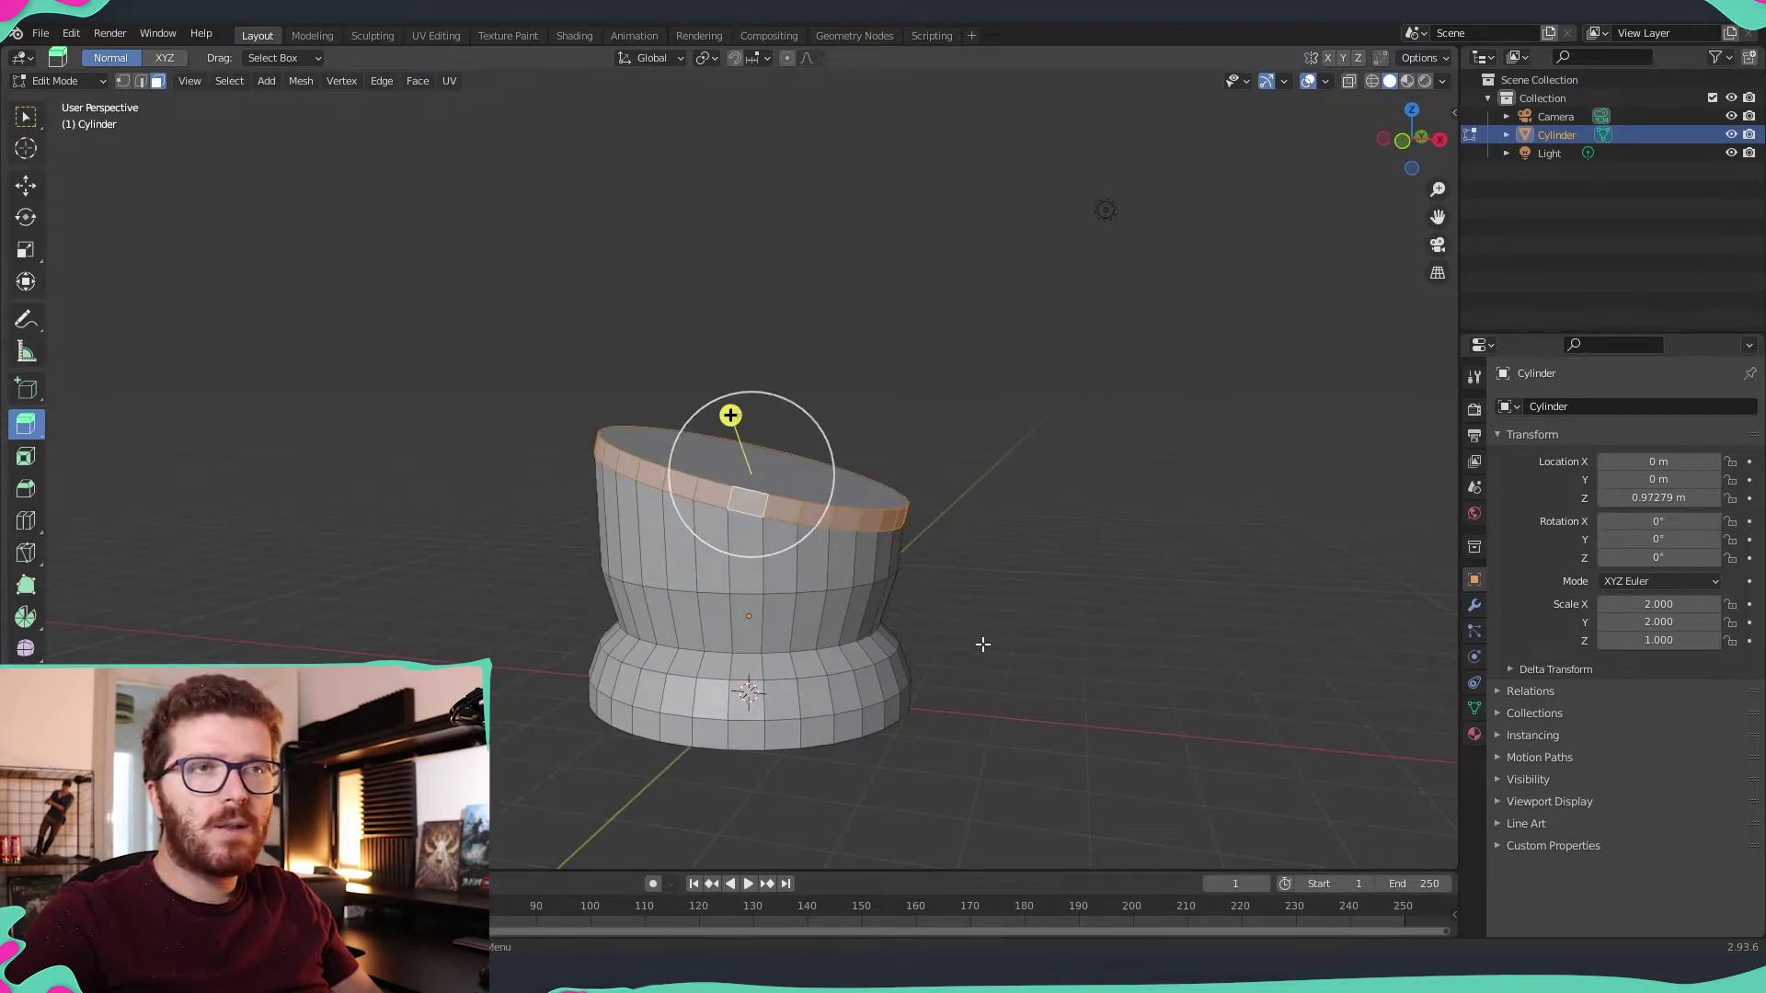
middle_drag(983, 645, 906, 636)
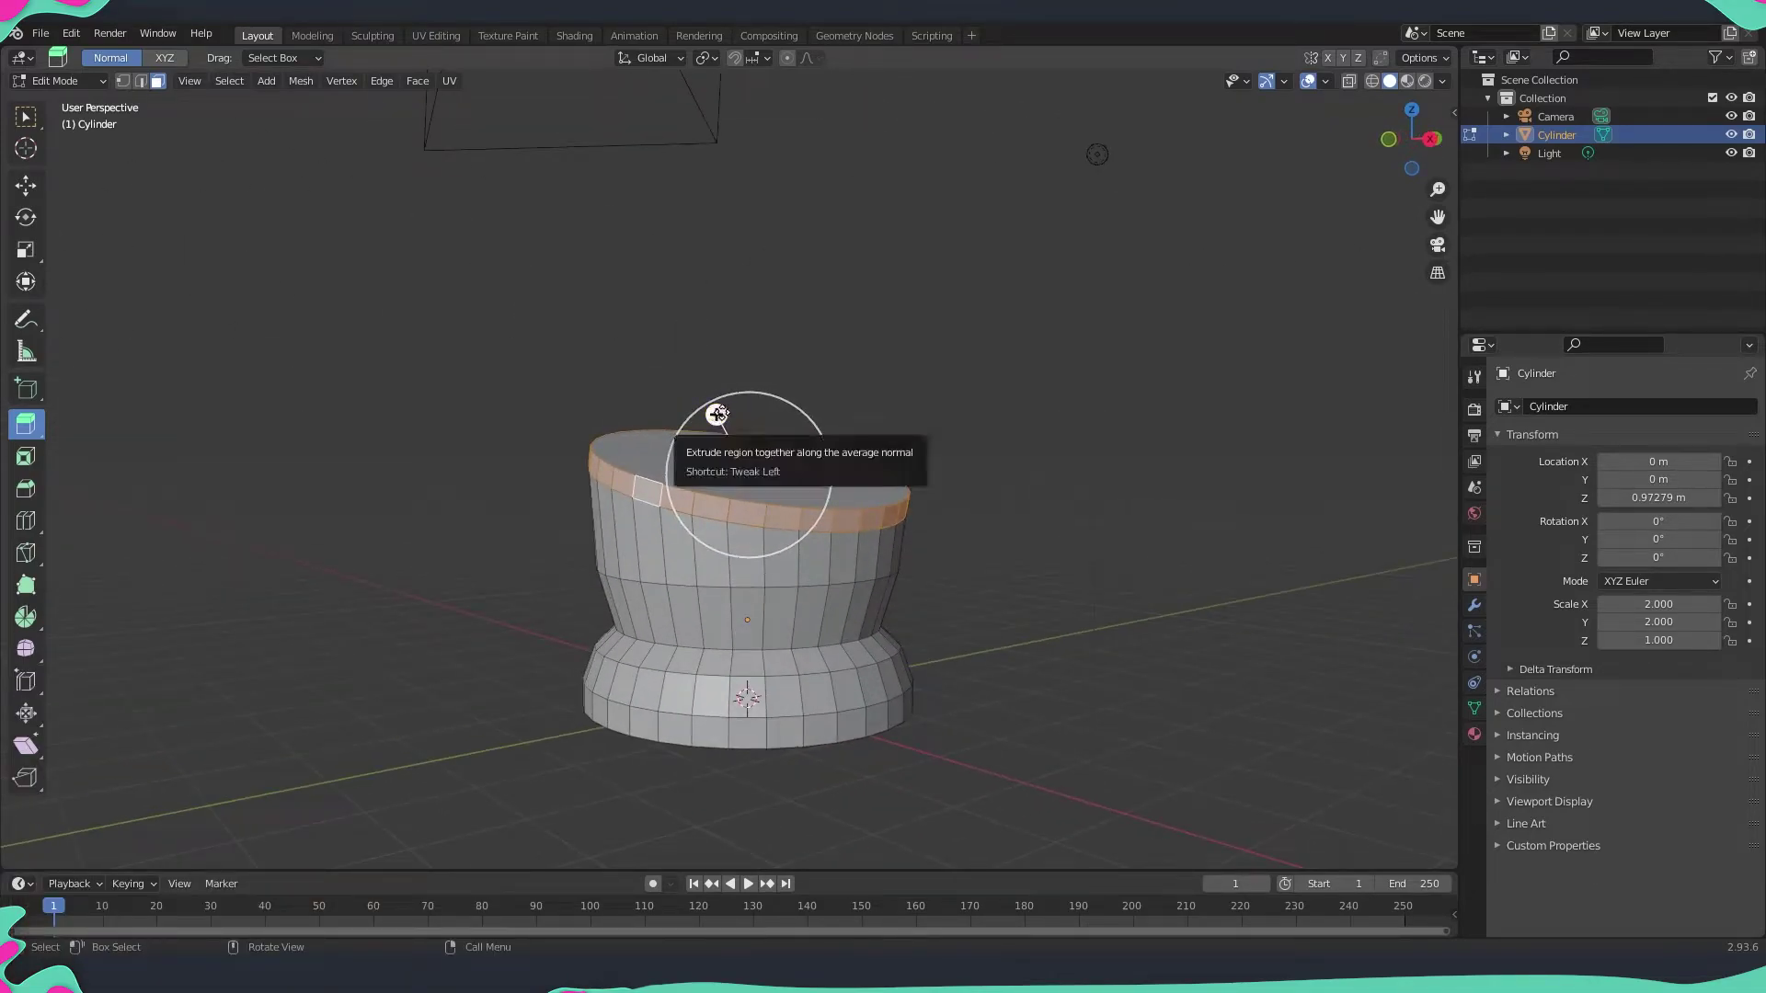
- Try extruding the selected face ring as one region with X, Z and Y axis constraints, and undo the attempt
drag(716, 414, 791, 464)
key(x)
key(z)
key(y)
key(ctrl+z)
key(ctrl+z)
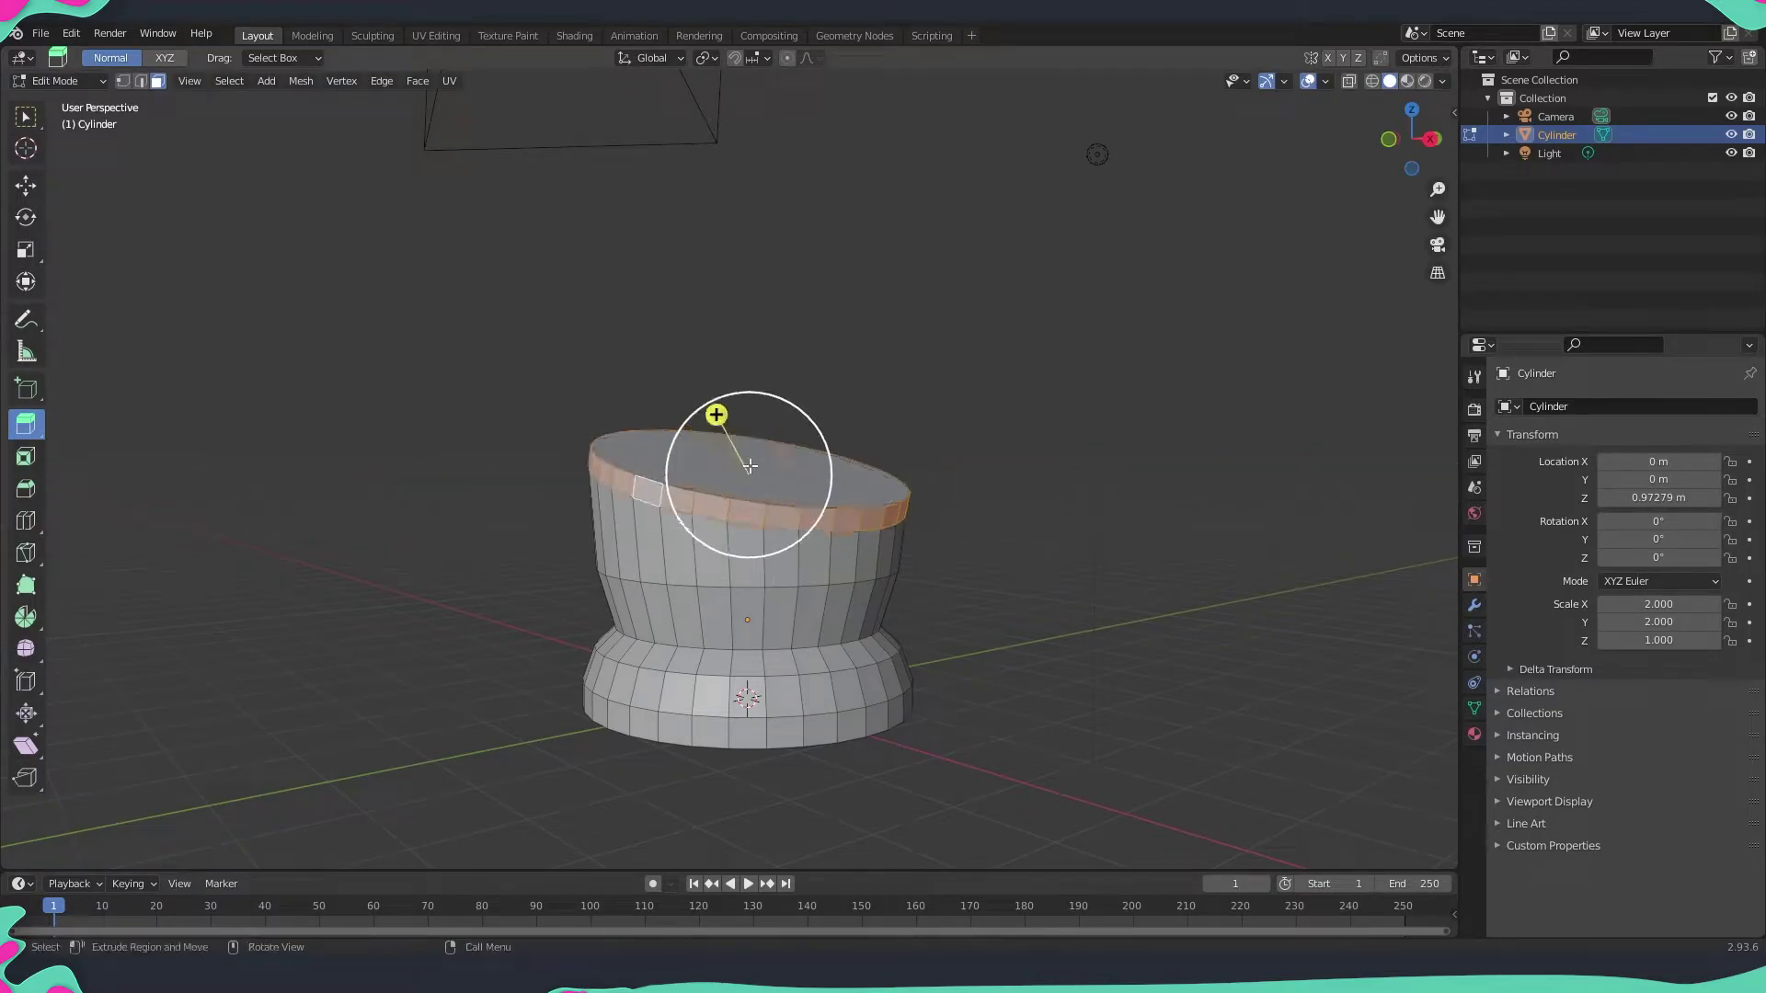
- Extrude the selected face ring outward along its normals by about 0.11 m to form a protruding rim
right_click(692, 502)
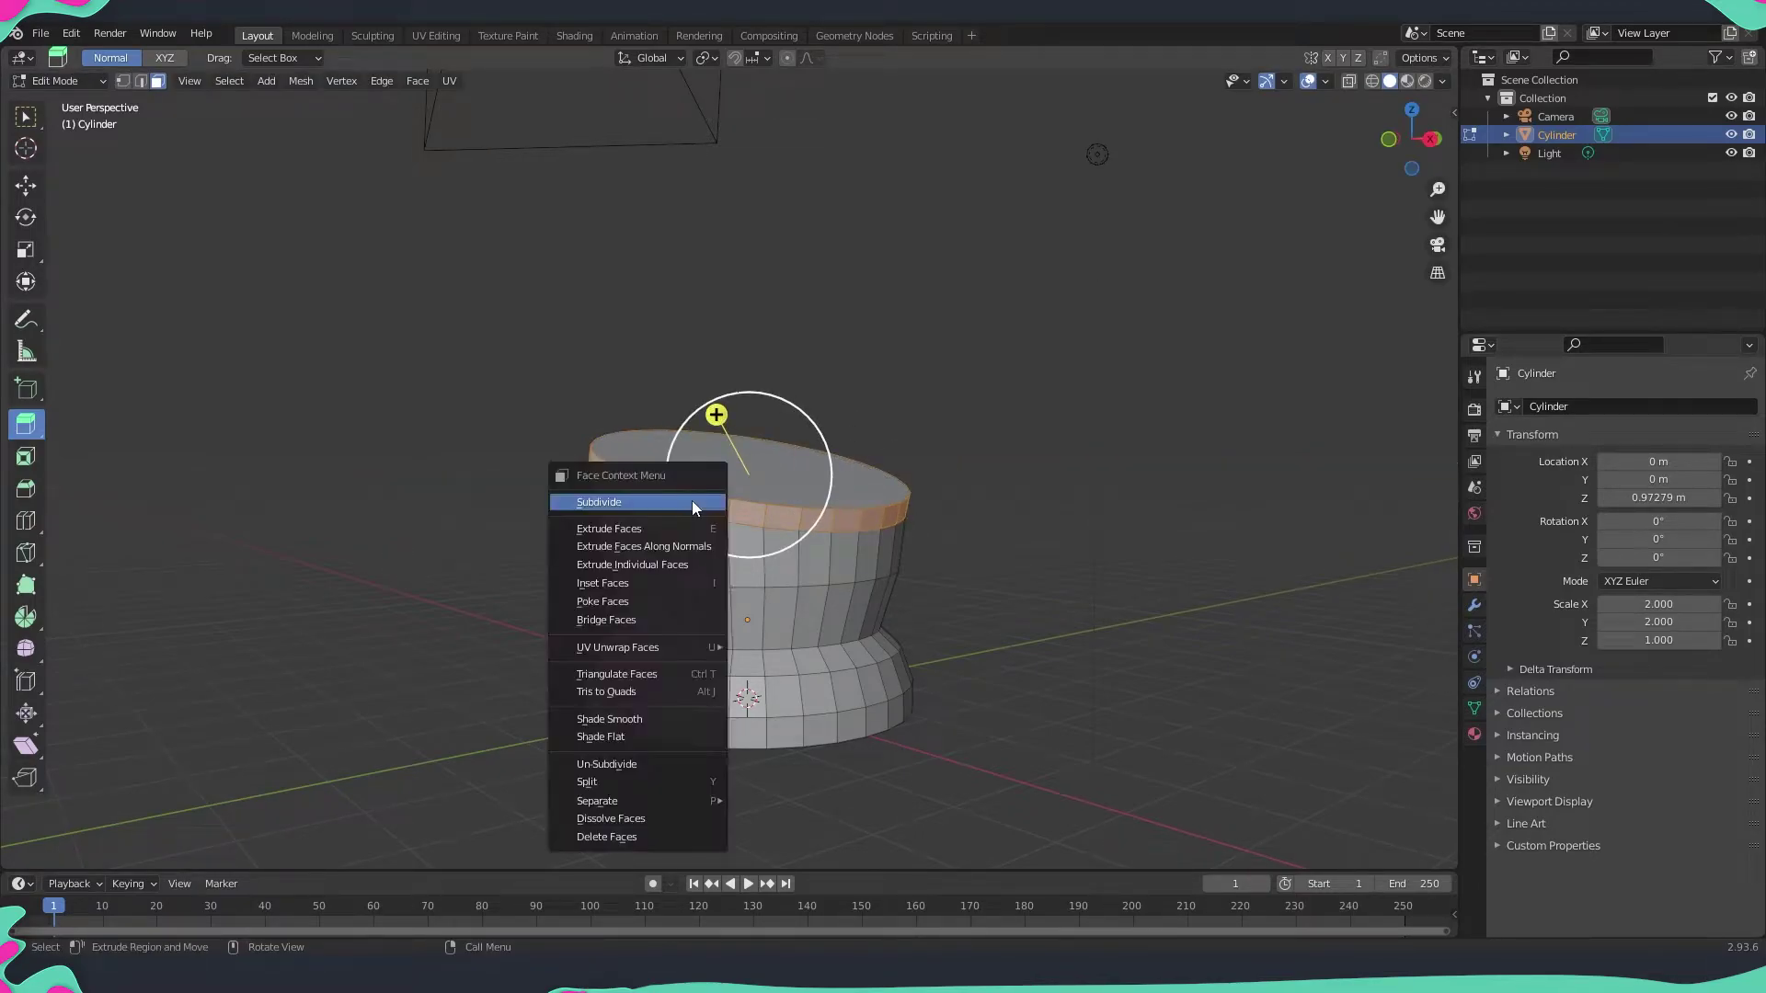
click(694, 548)
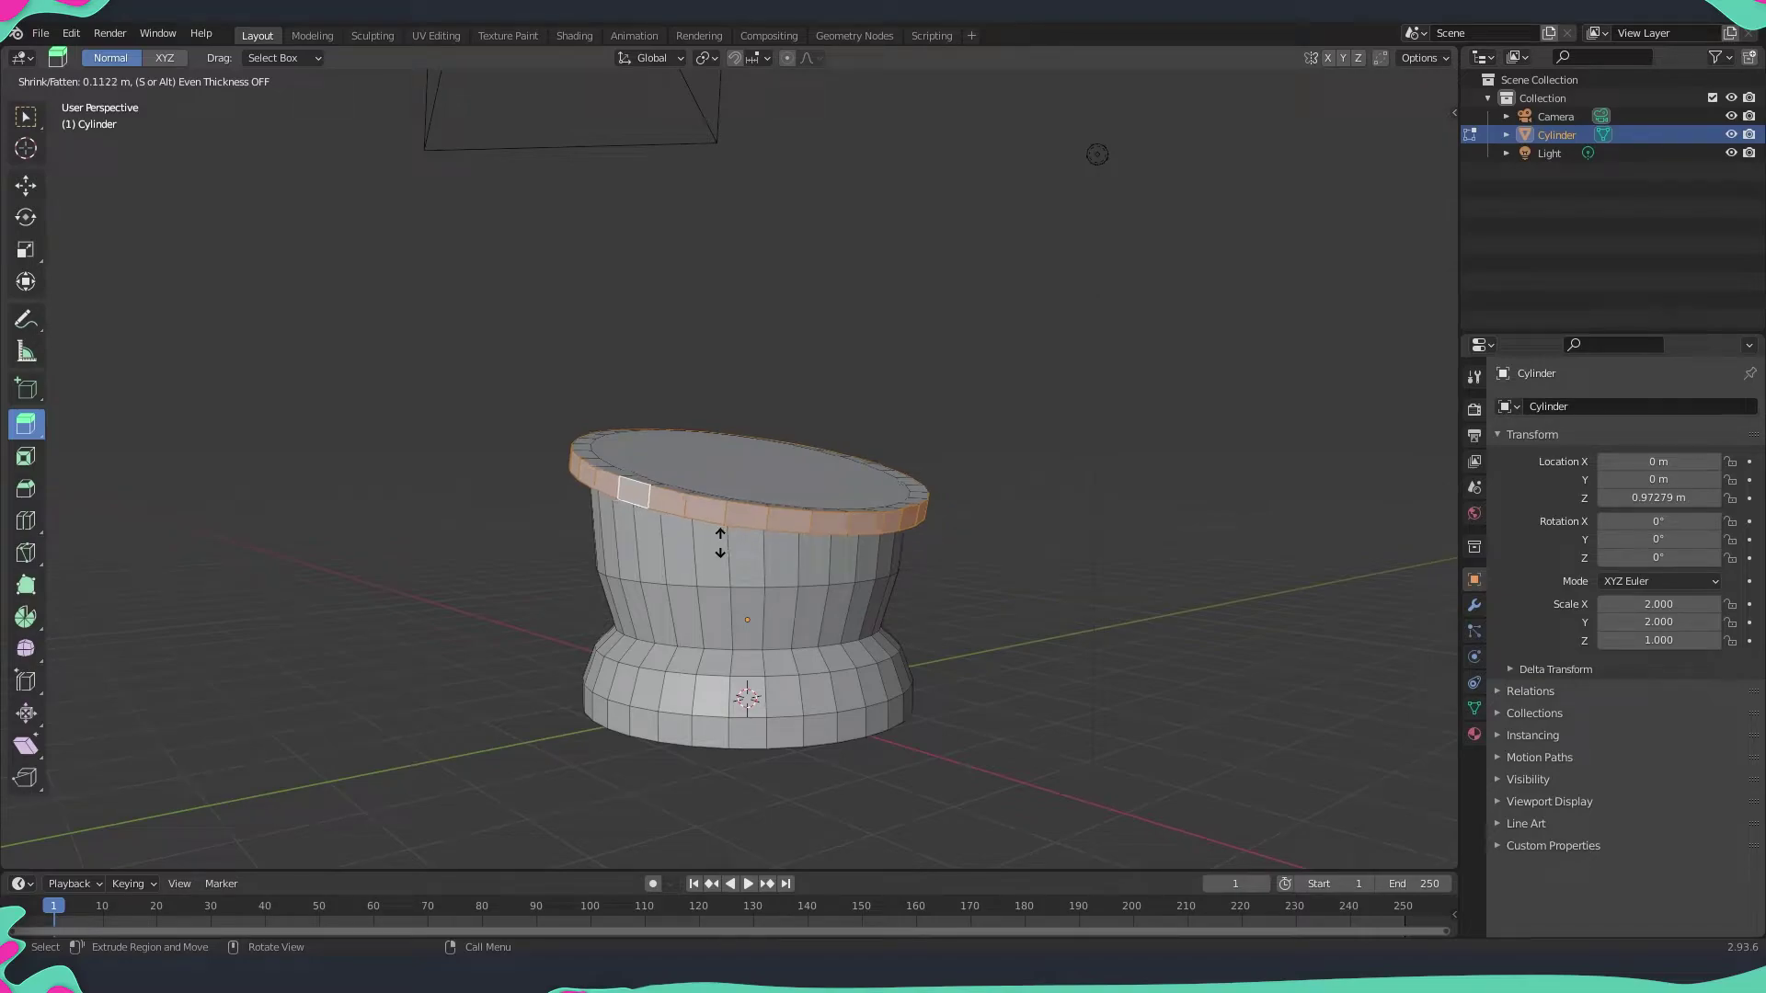
click(719, 543)
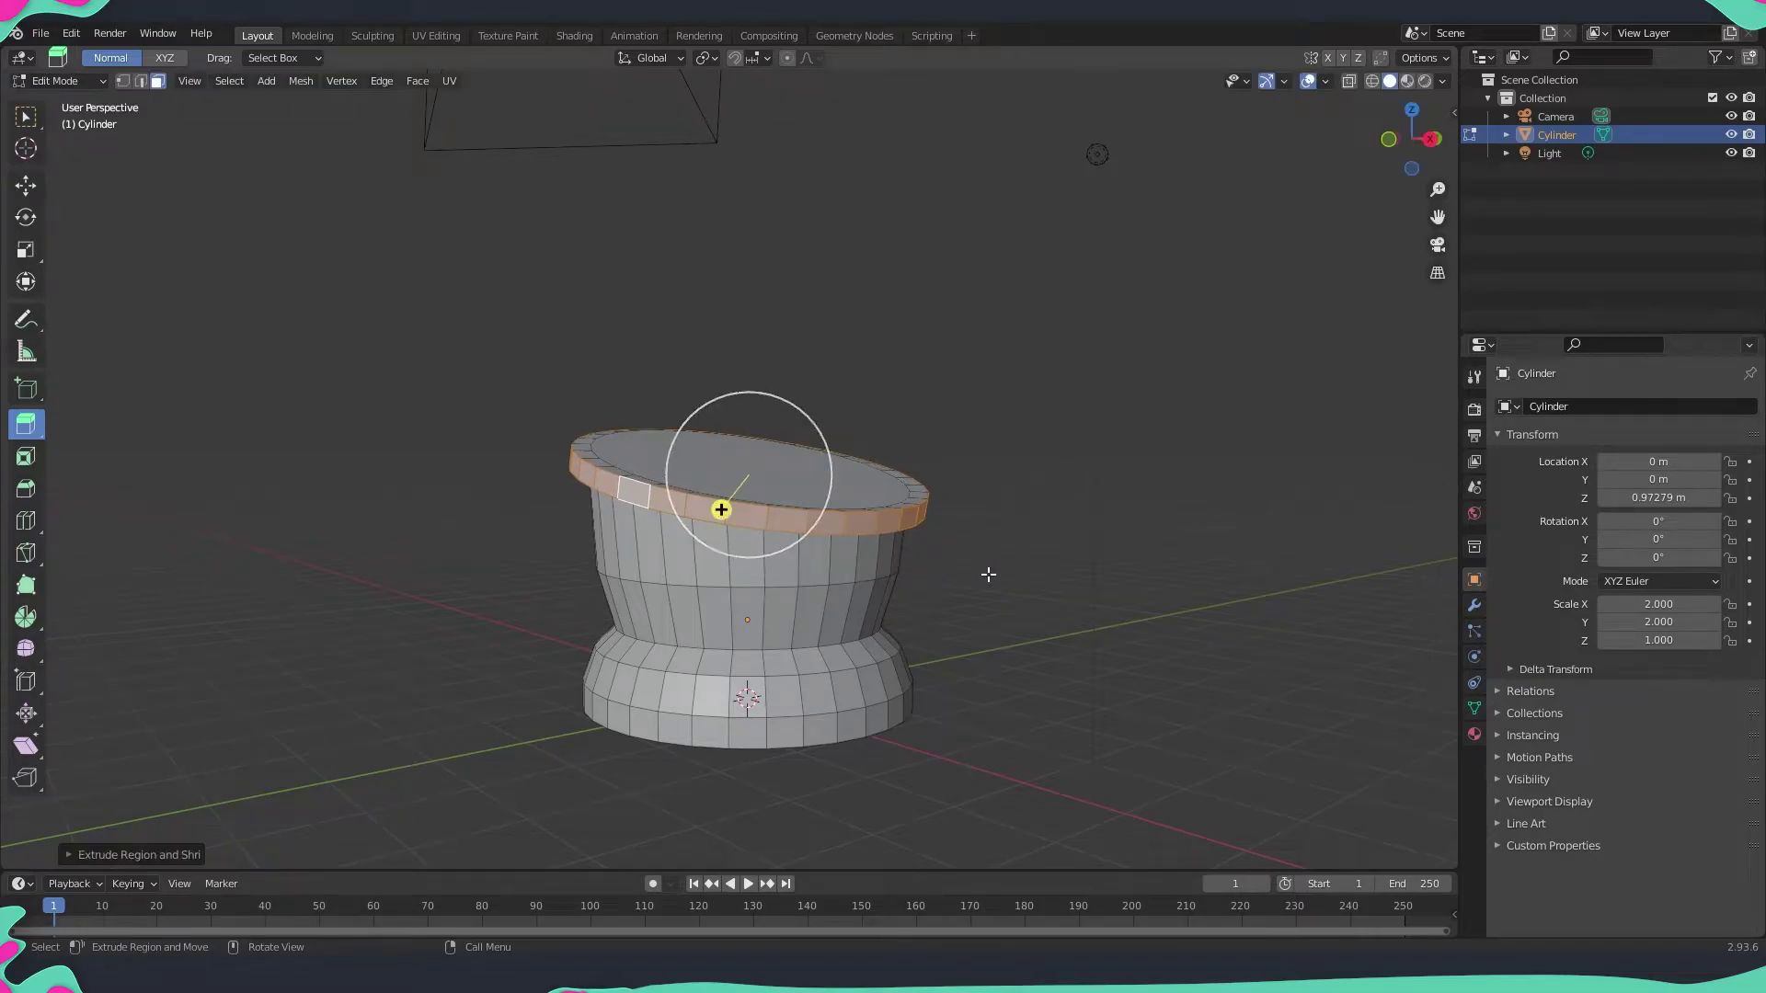
middle_drag(977, 551, 658, 535)
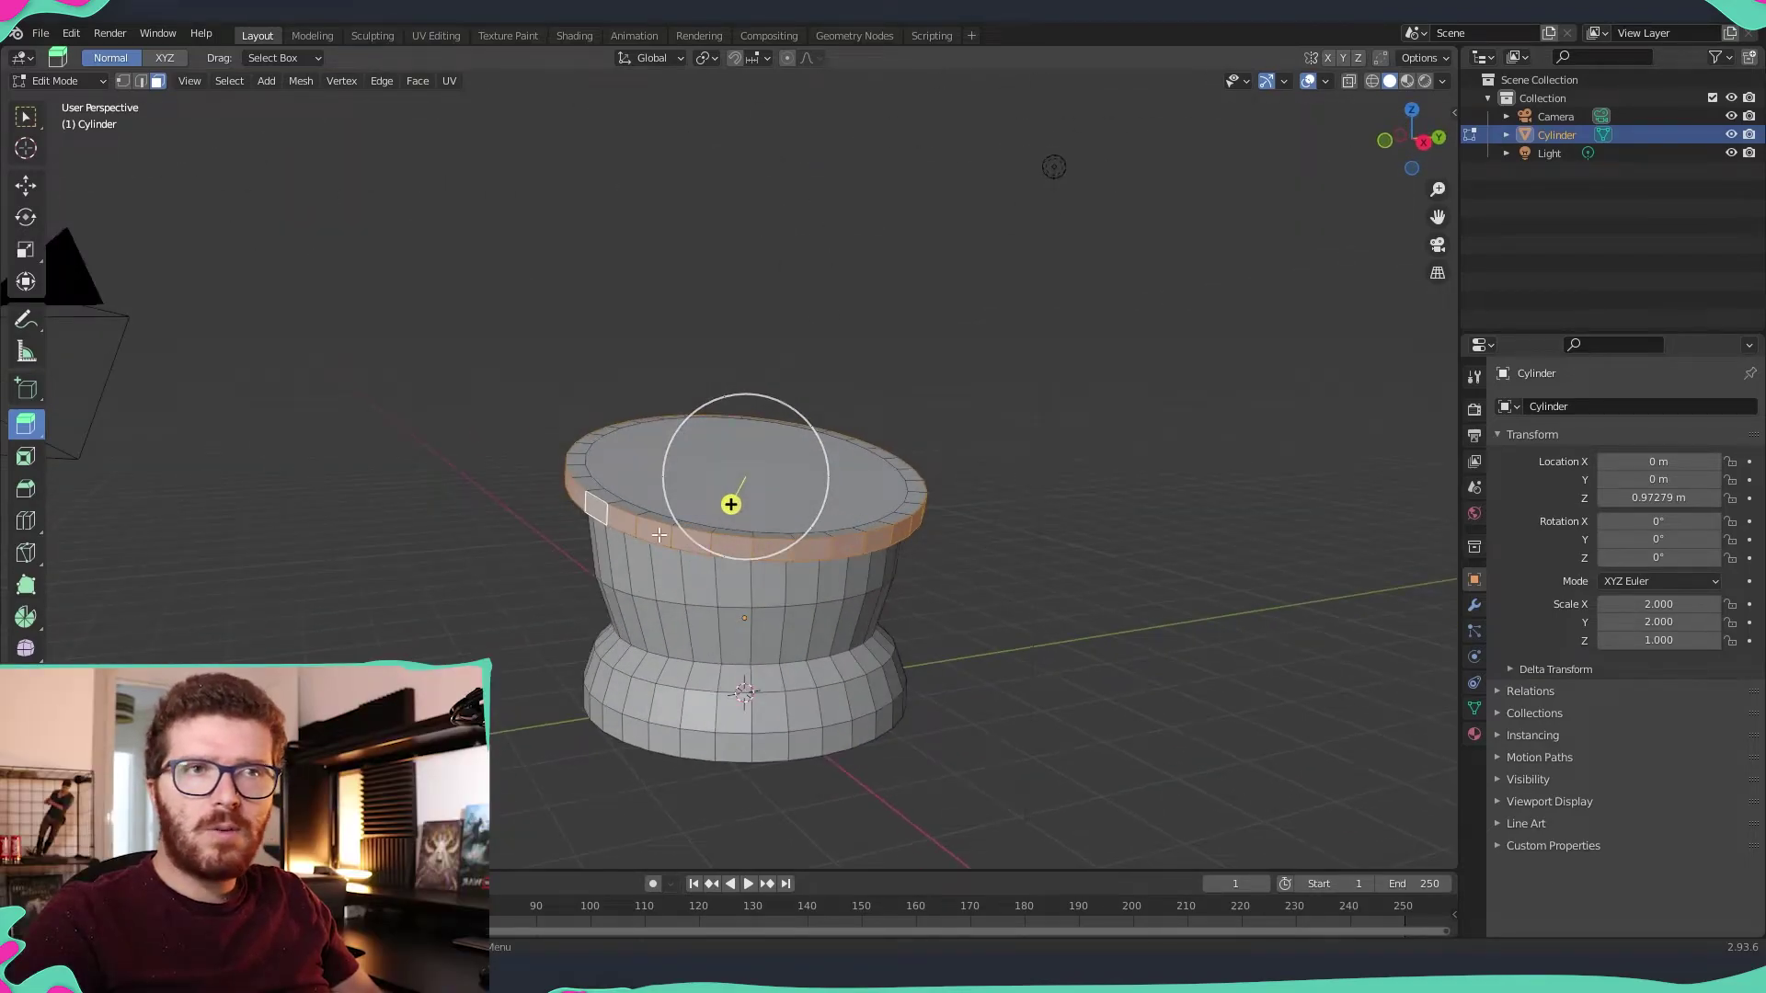
right_click(658, 535)
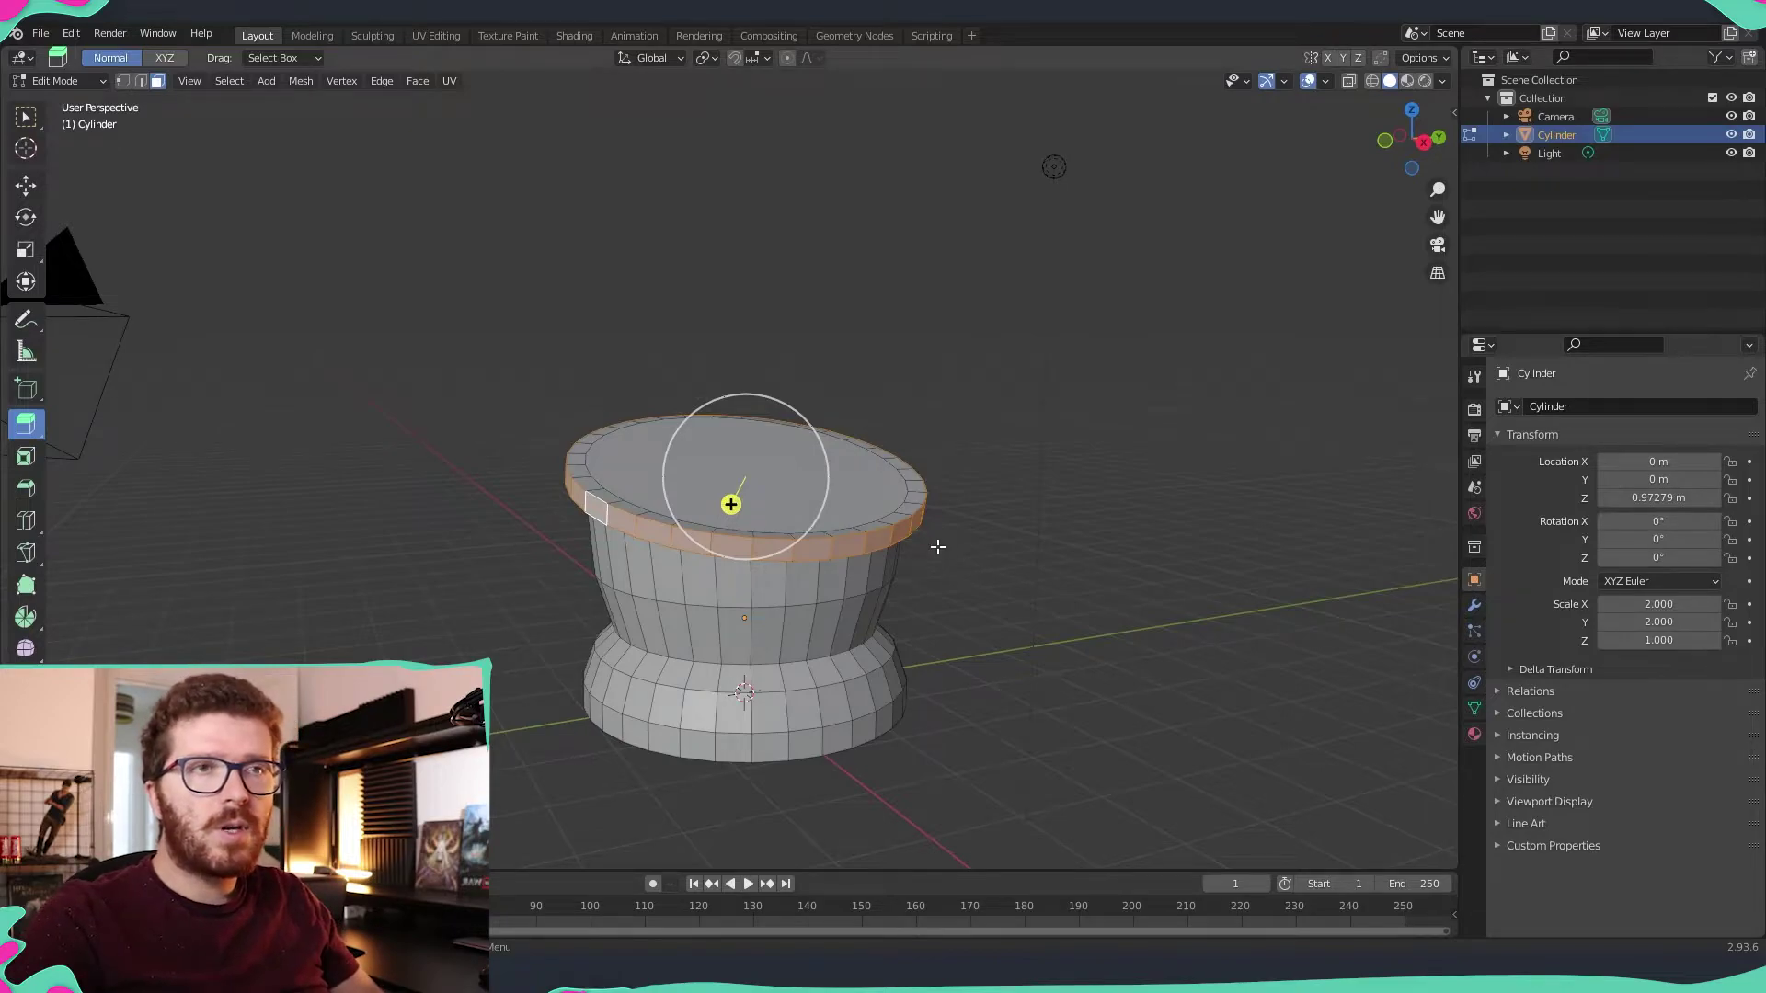
middle_drag(938, 568, 920, 593)
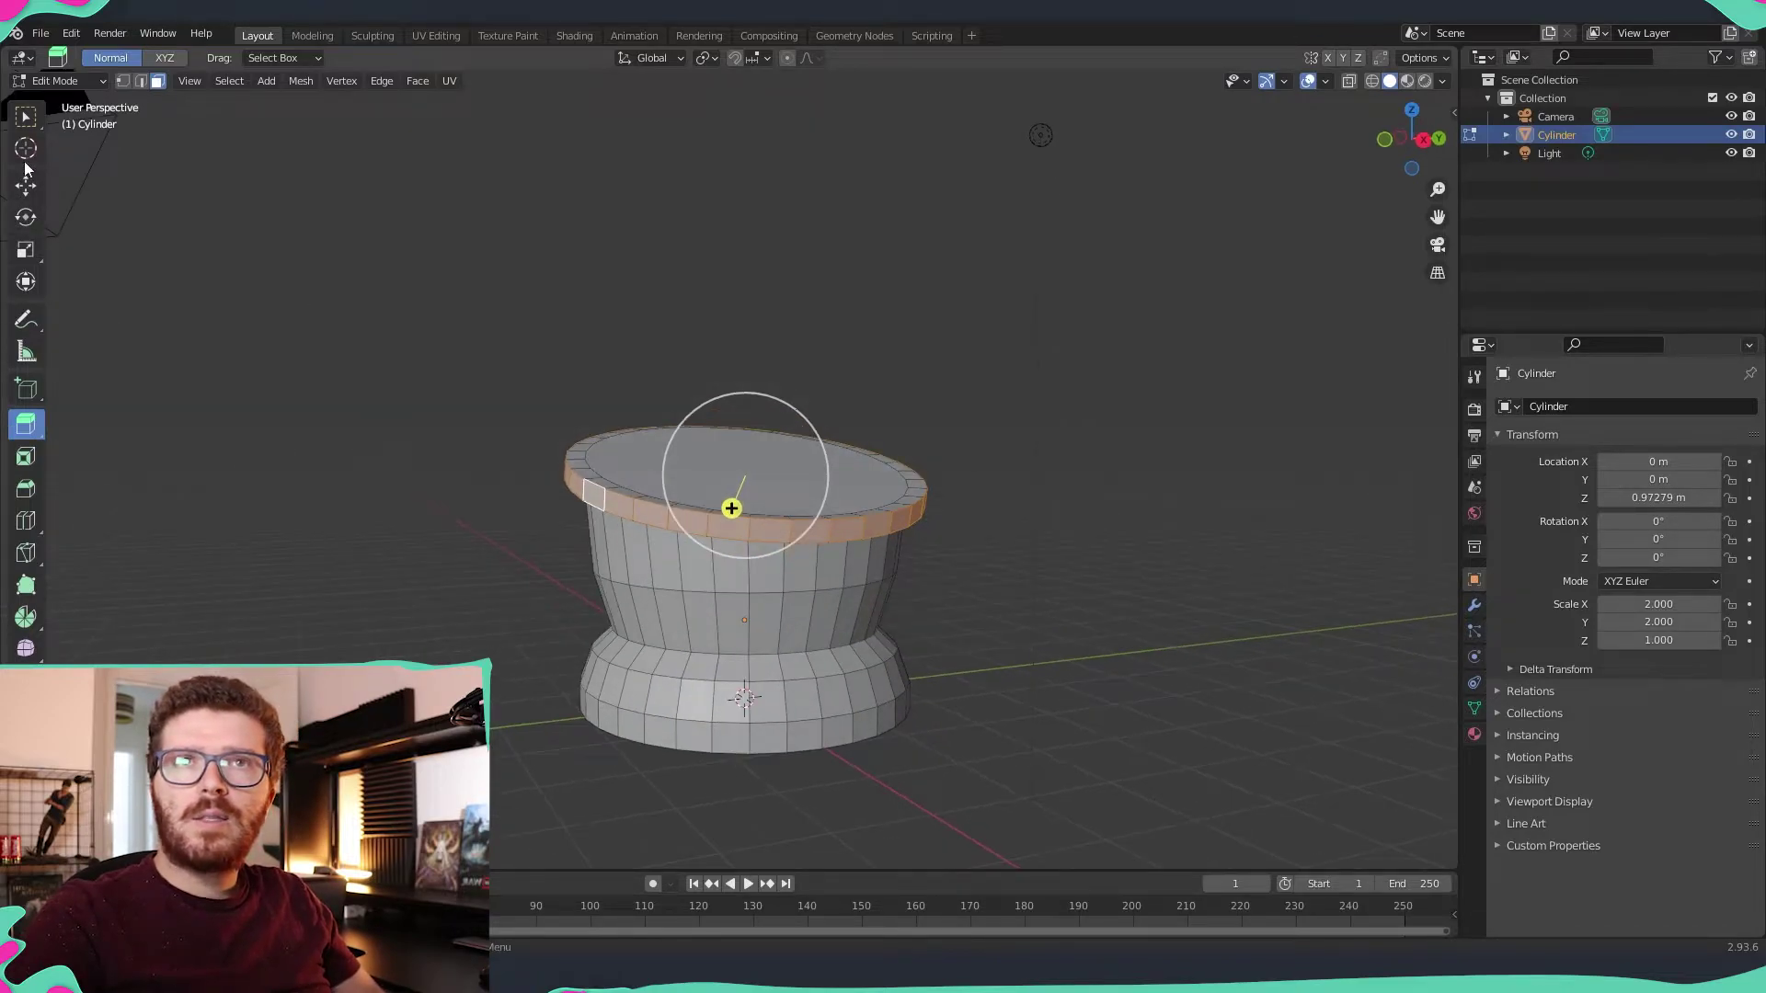
- Scale the protruding rim down slightly along the Z axis and rotate it about 3° in the side view
click(25, 252)
middle_drag(746, 419, 797, 492)
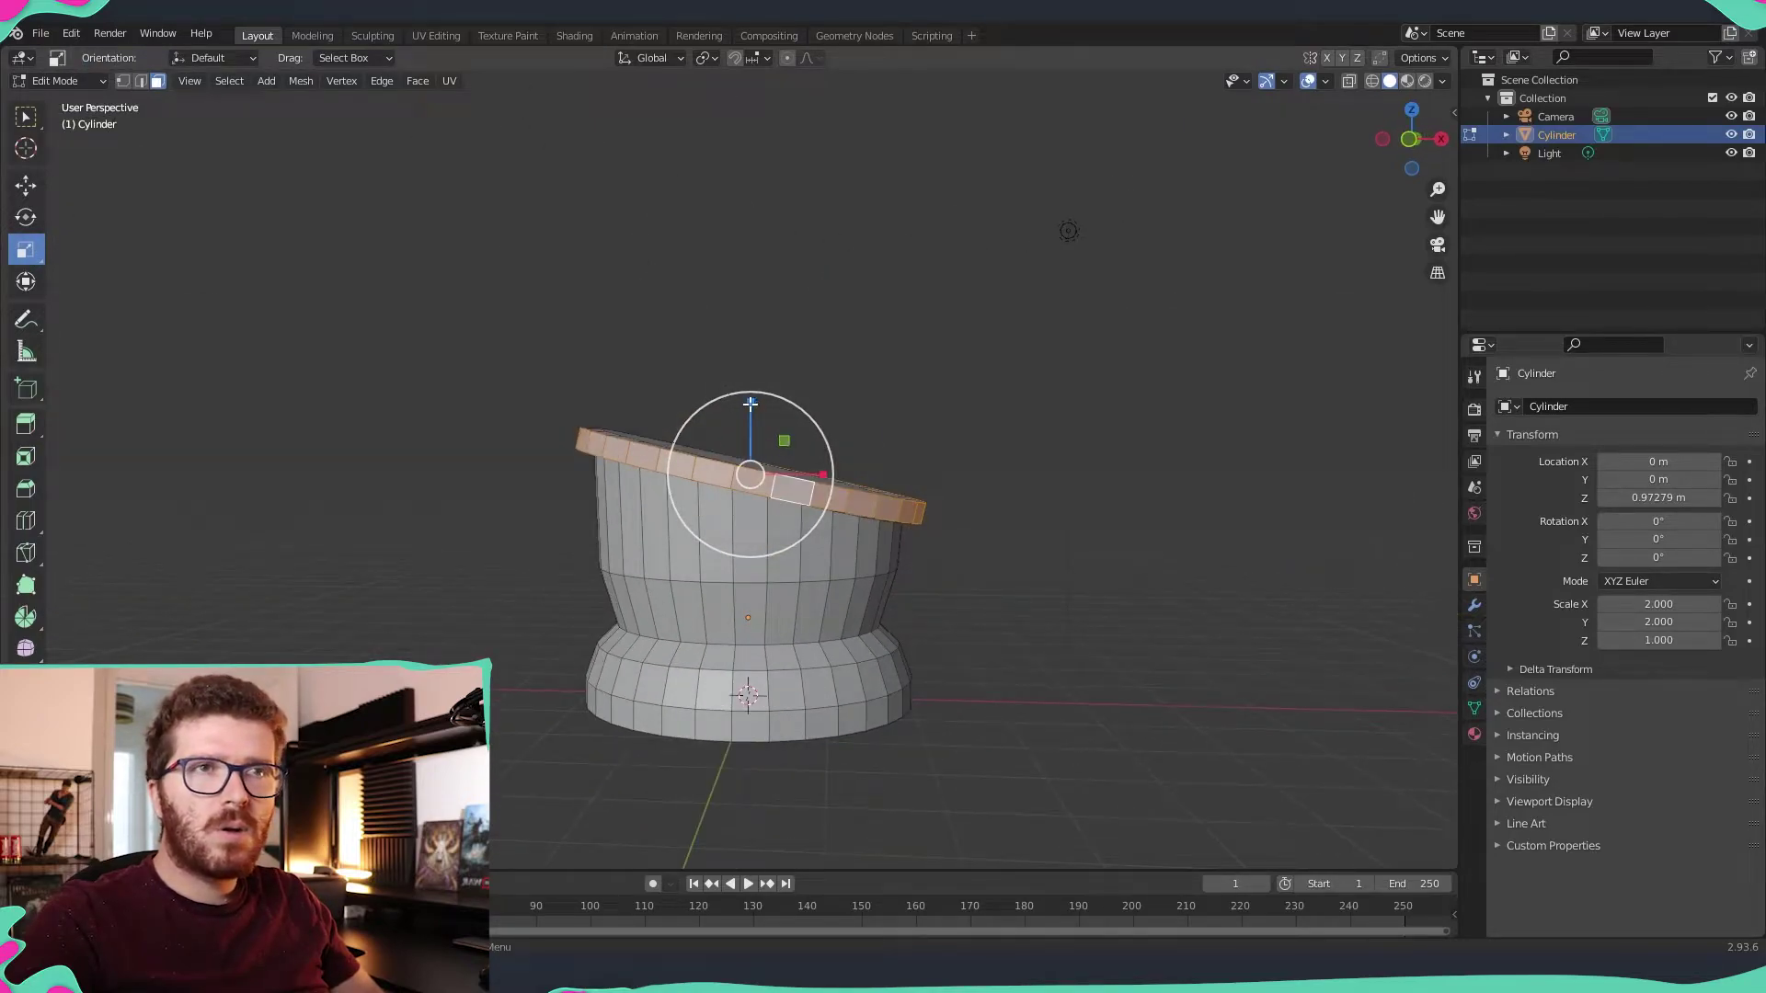
drag(751, 402, 751, 417)
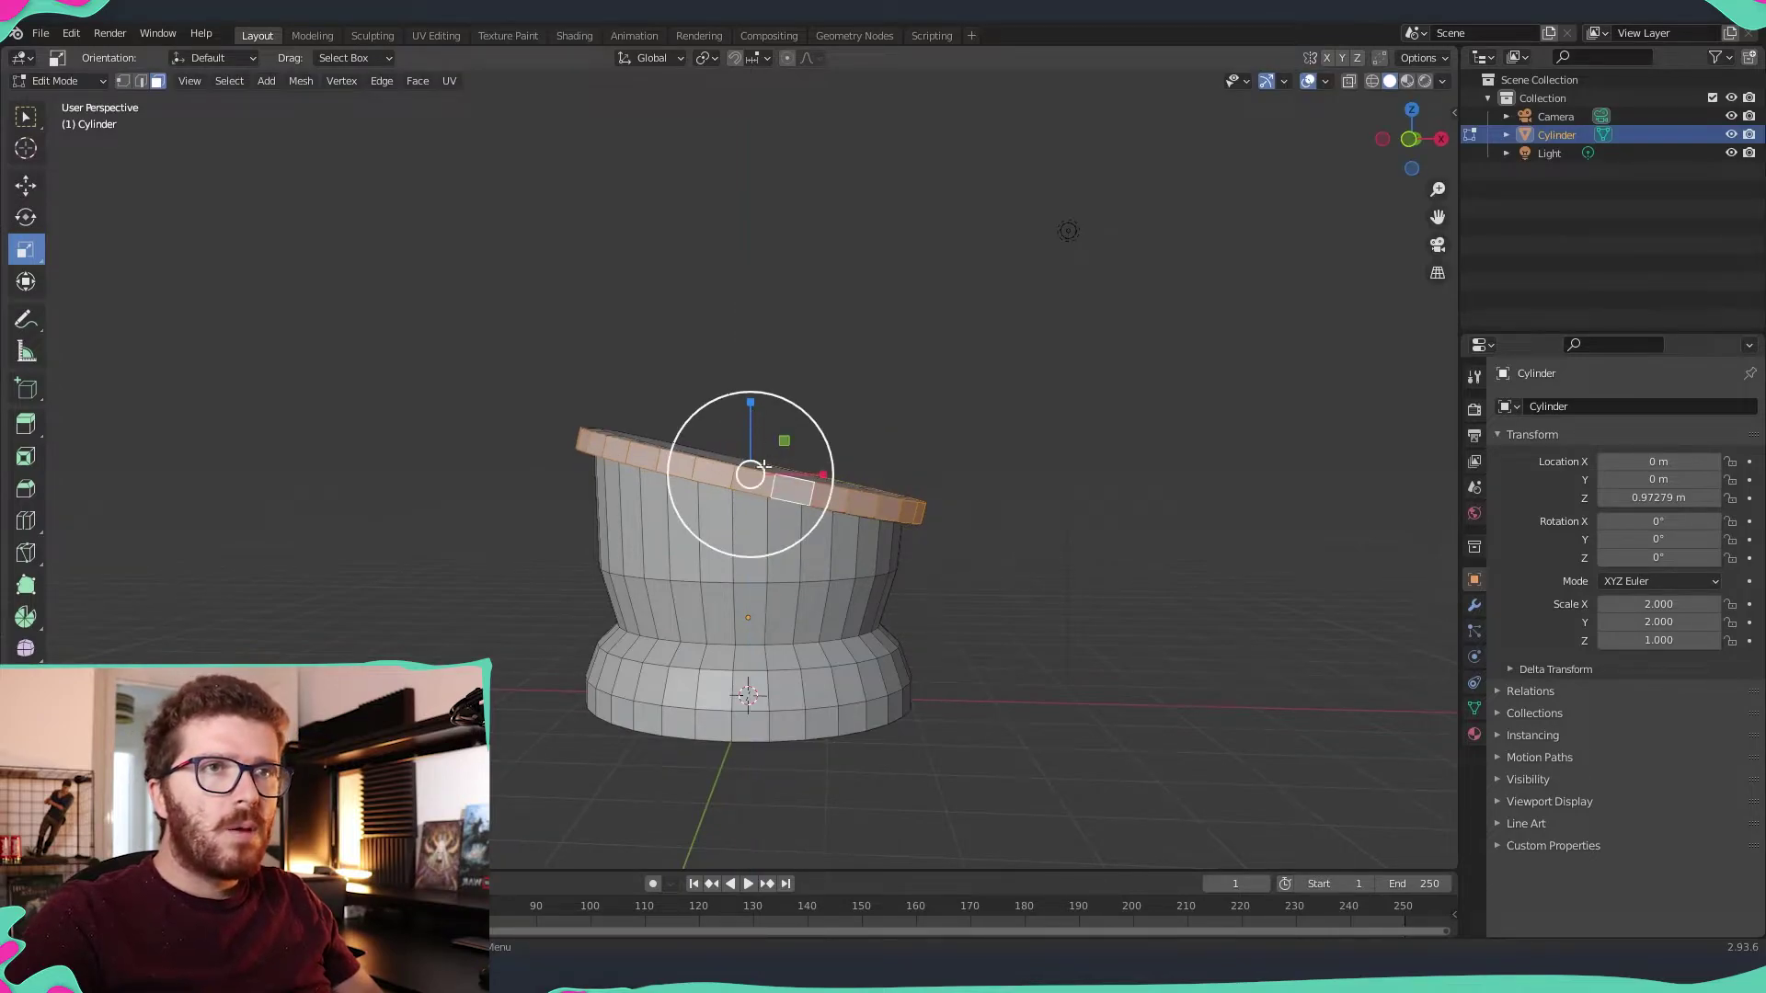
scroll(777, 442, up, 2)
mouse_move(806, 410)
mouse_down()
mouse_move(812, 436)
mouse_move(851, 419)
mouse_move(756, 427)
mouse_up()
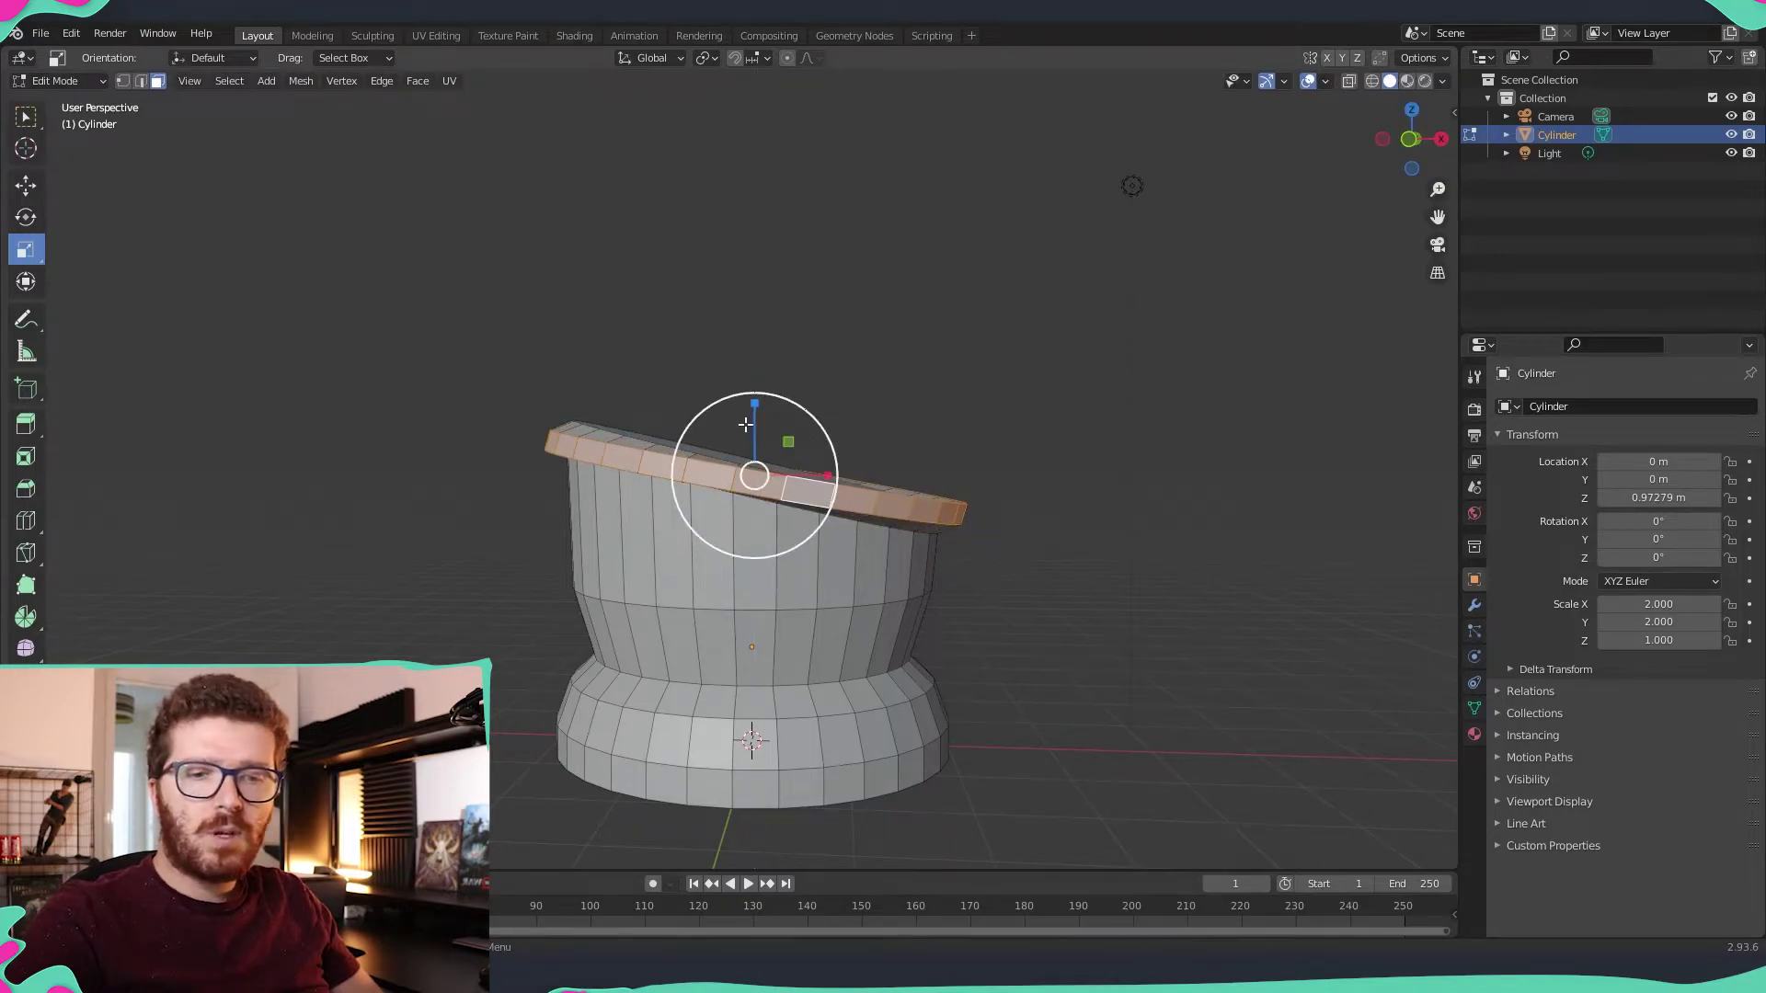
key(r)
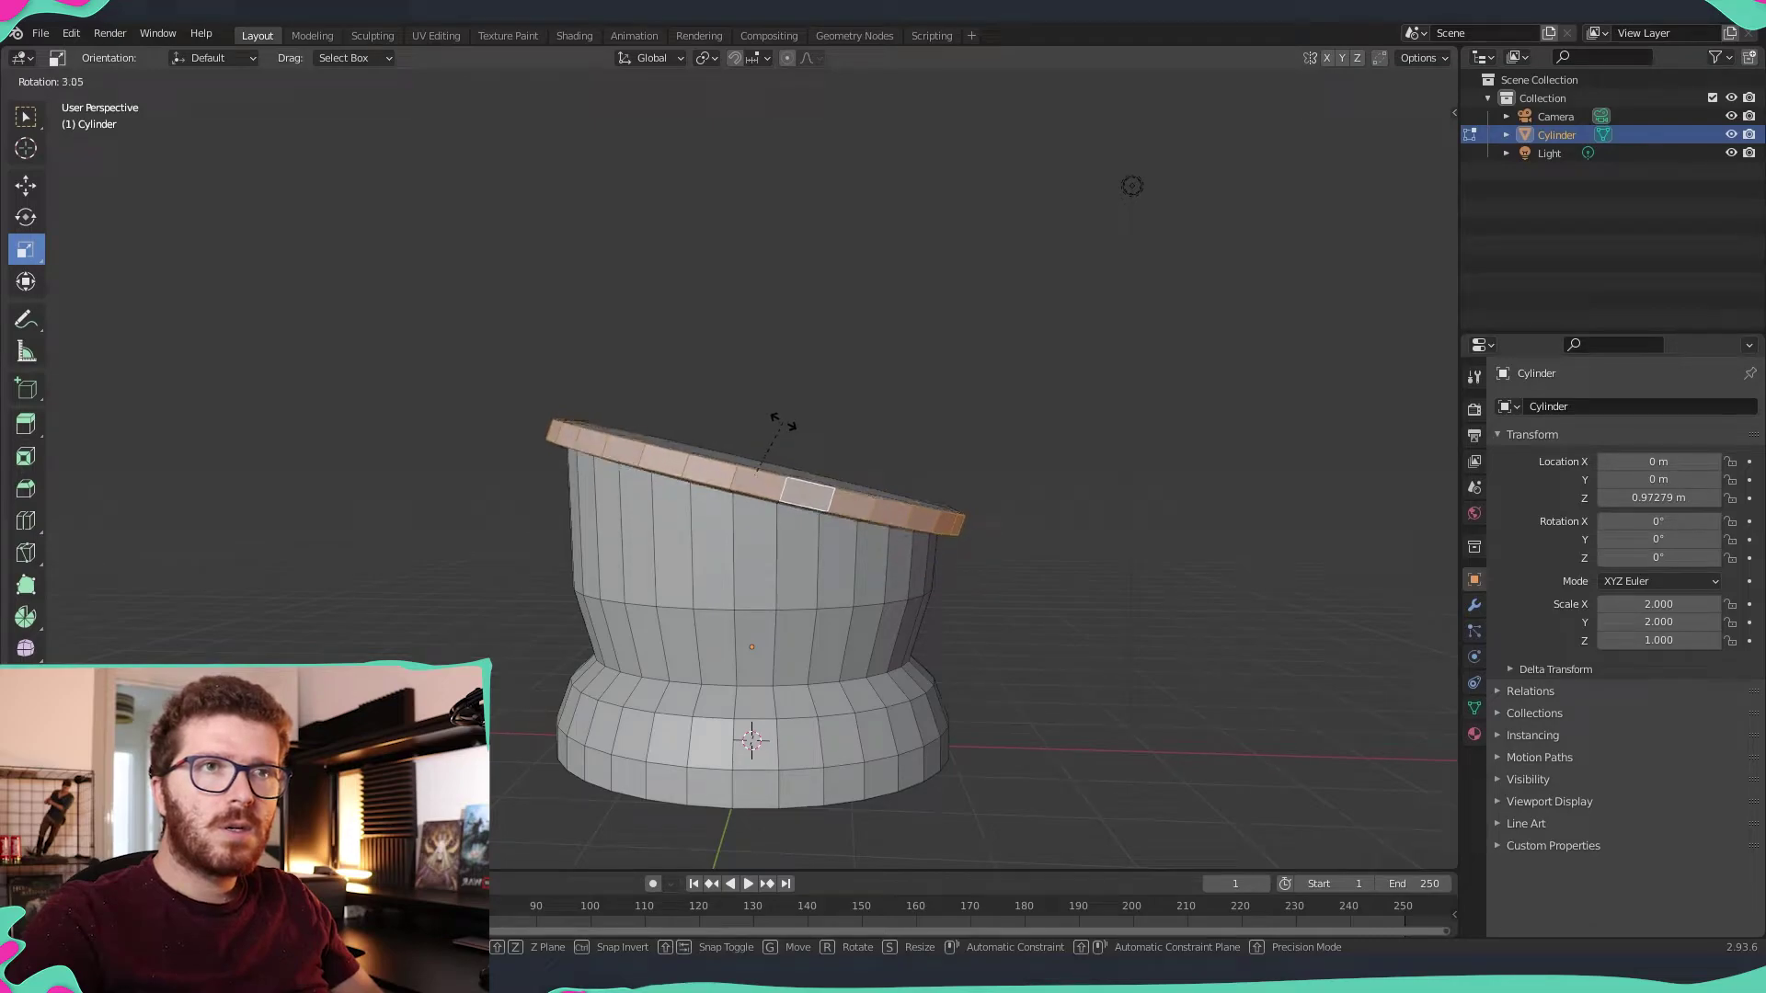
click(783, 423)
- Select the tilted top face inside the rim and extrude it upward along its normal into a short section
middle_drag(1065, 522, 662, 459)
click(651, 451)
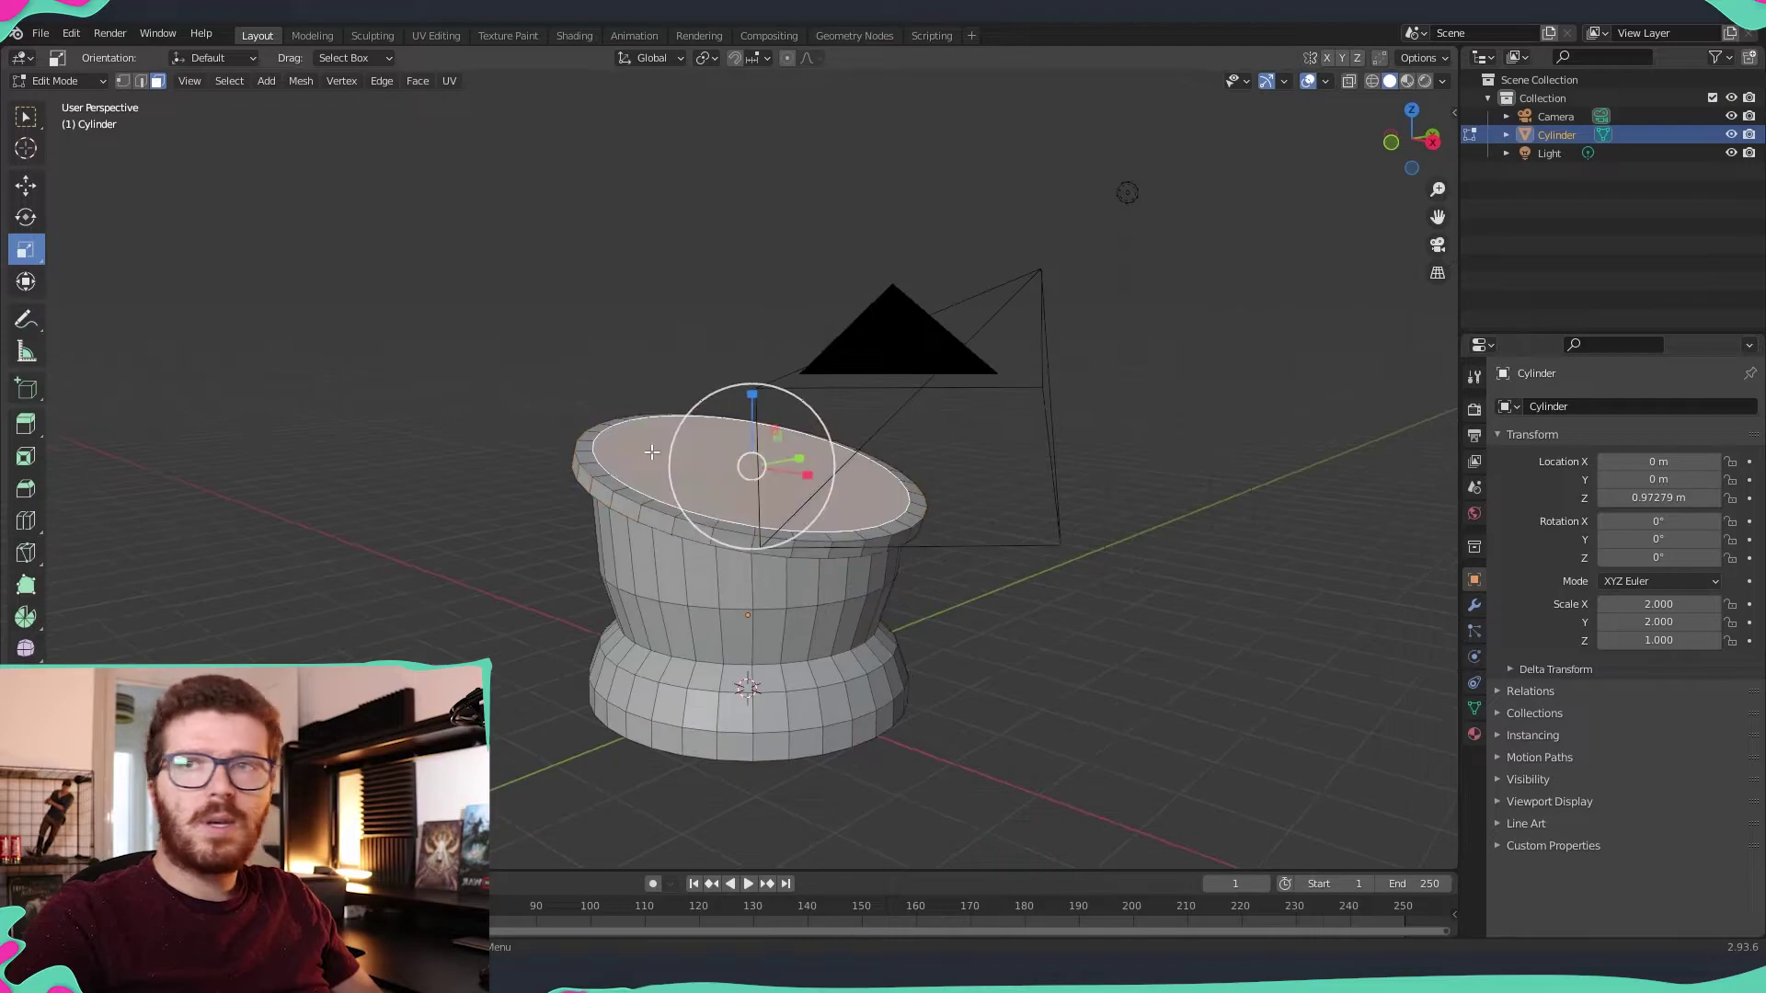
click(33, 426)
drag(764, 401, 779, 361)
middle_drag(778, 361, 780, 417)
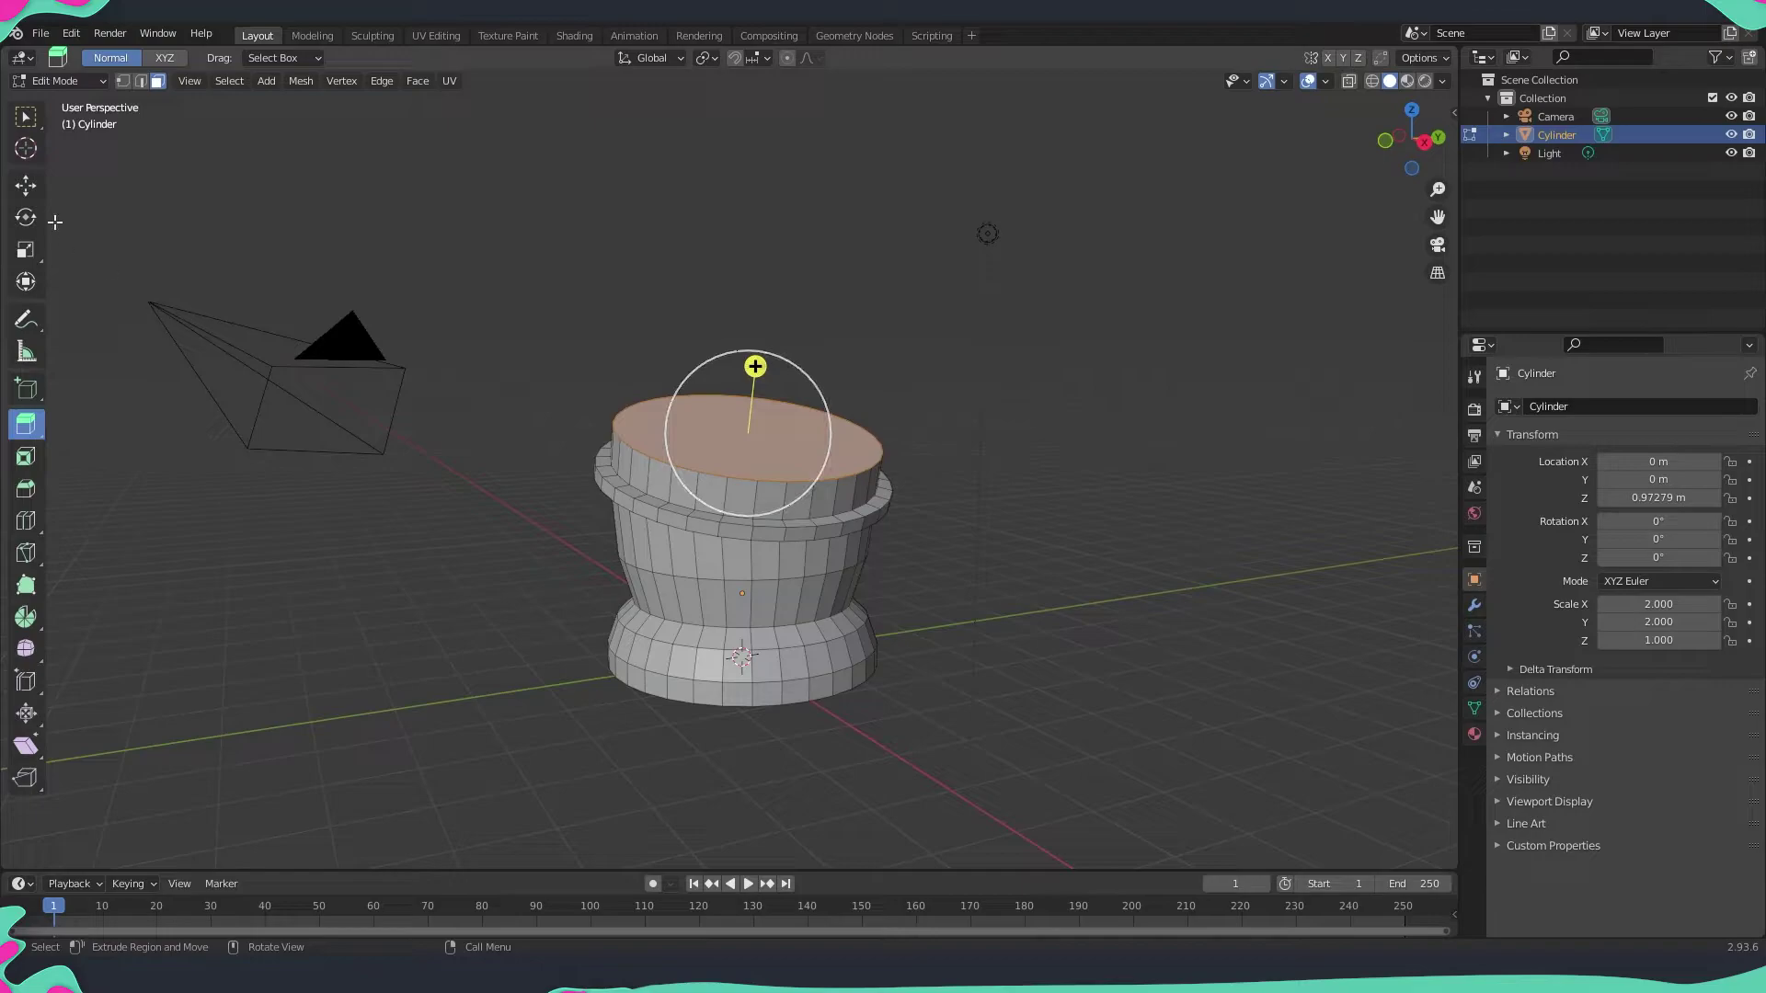
- Rotate the new top face around the Y axis until it is closer to level
click(25, 217)
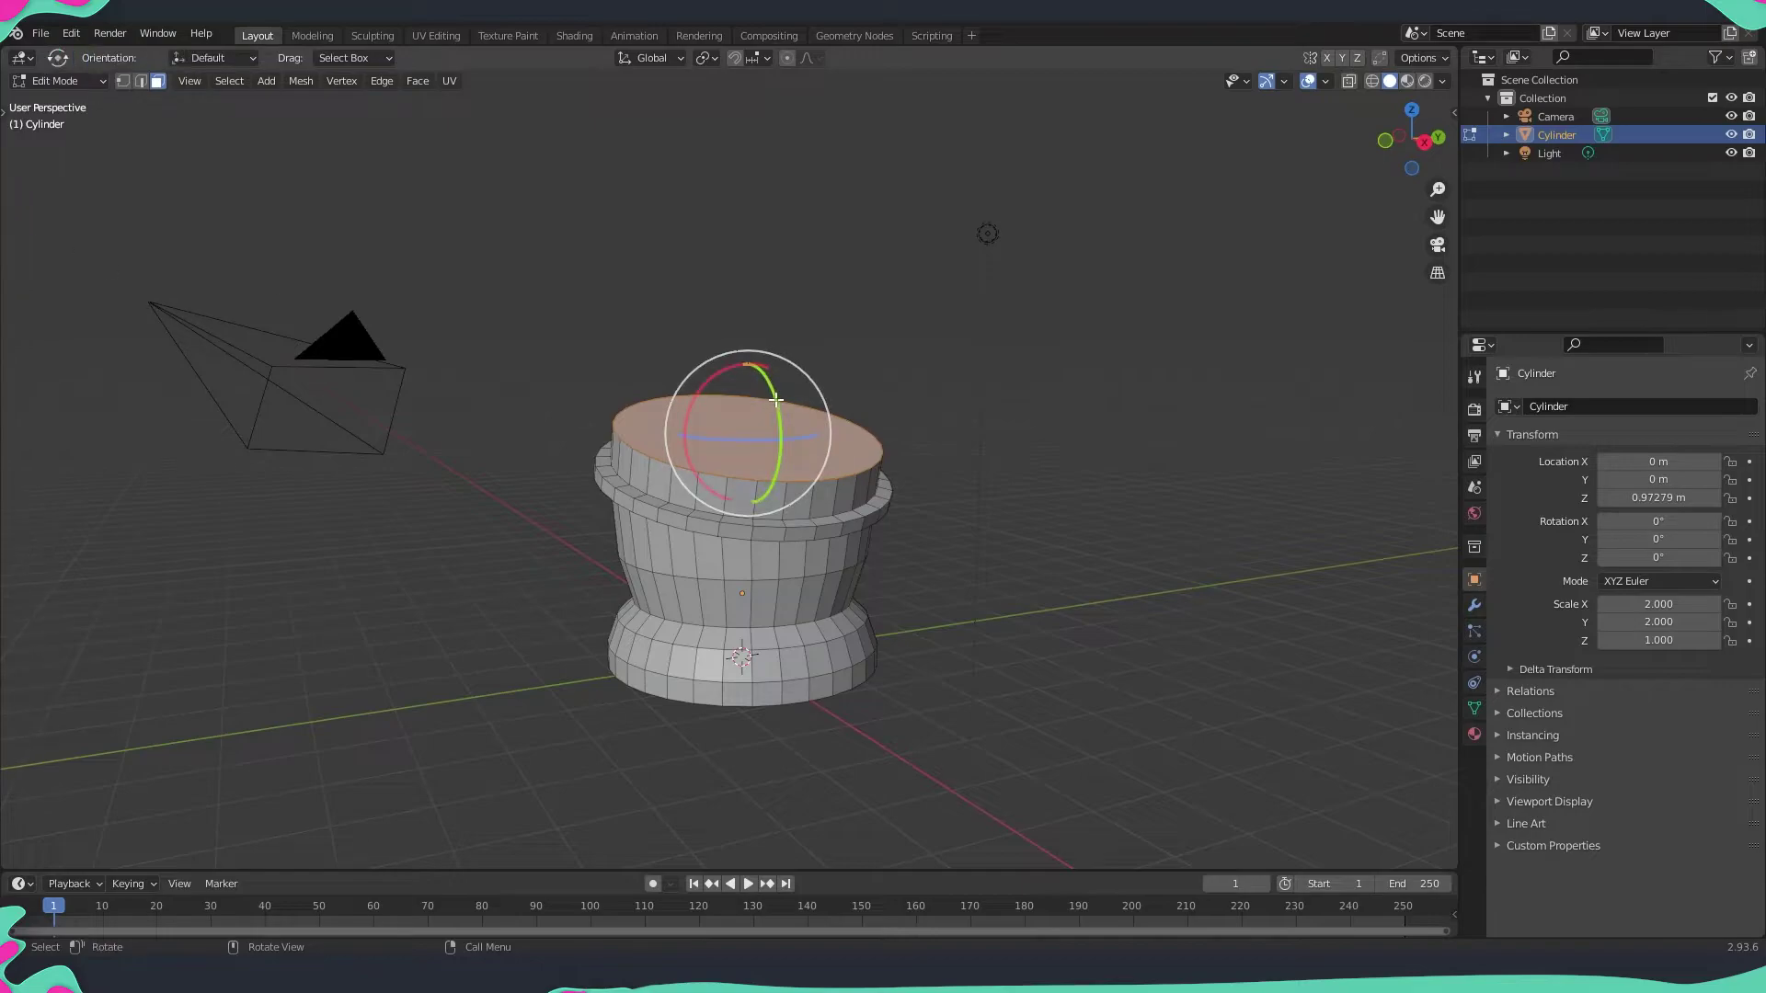
drag(775, 393, 805, 437)
middle_drag(805, 437, 743, 419)
key(w)
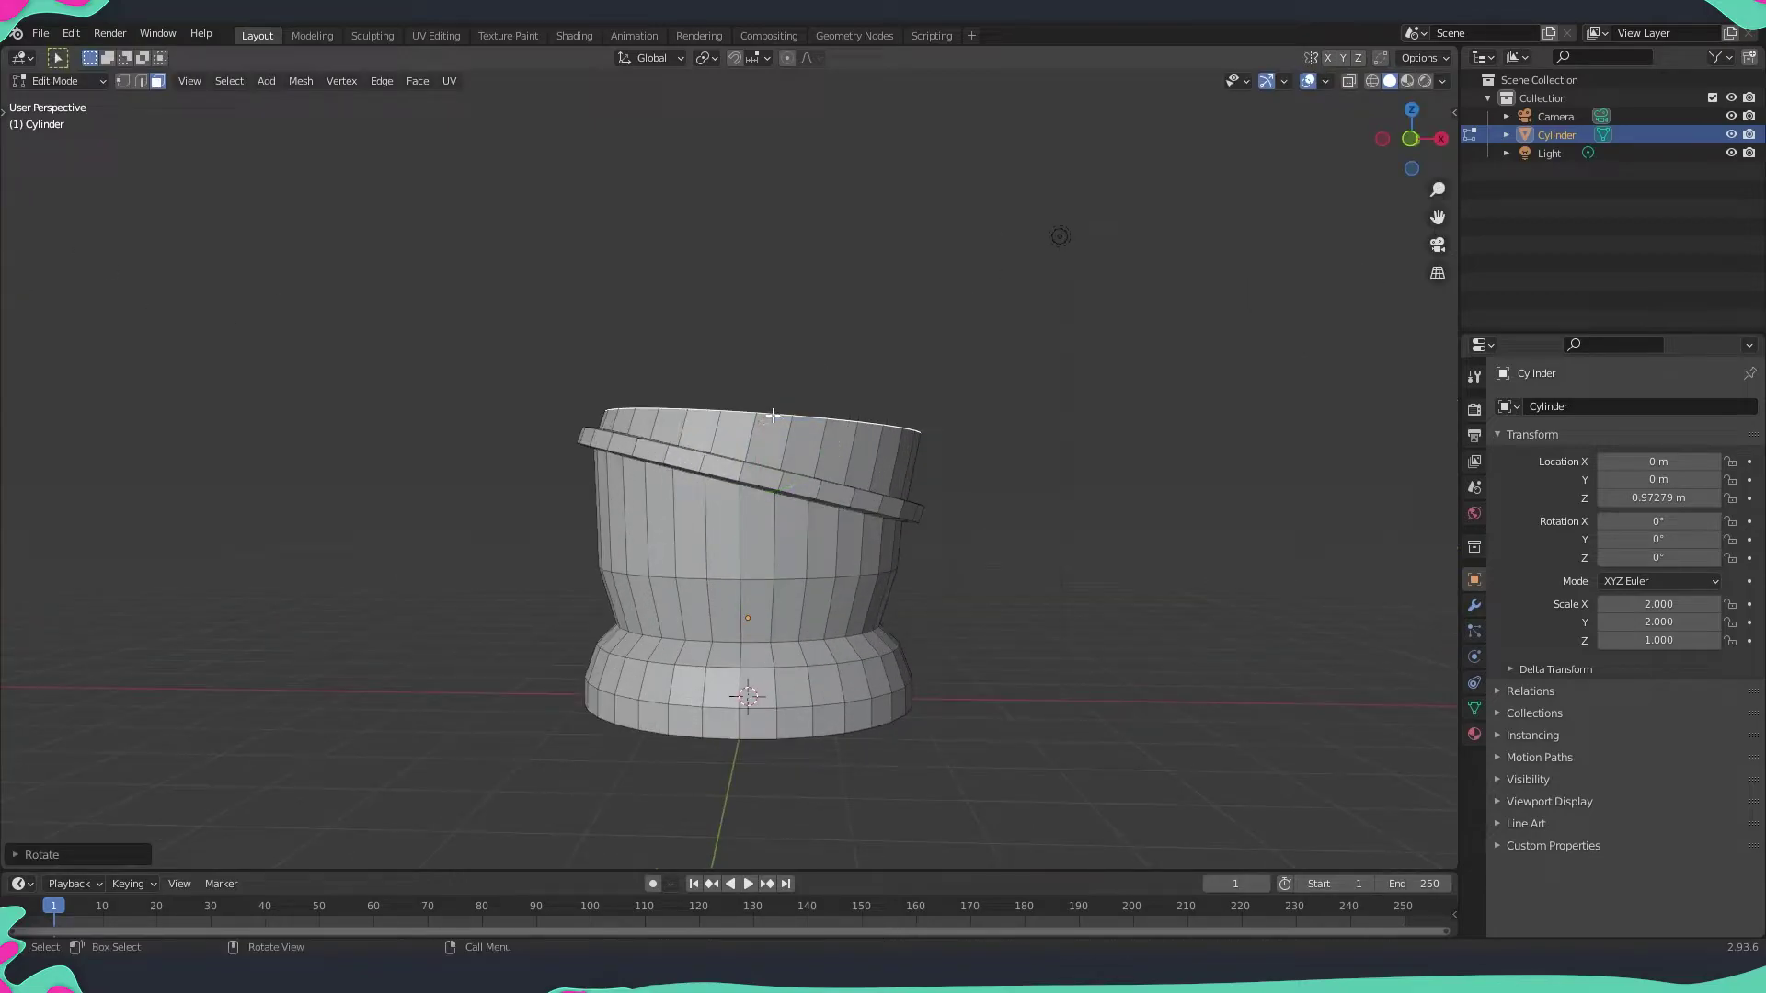
middle_drag(833, 460, 1011, 331)
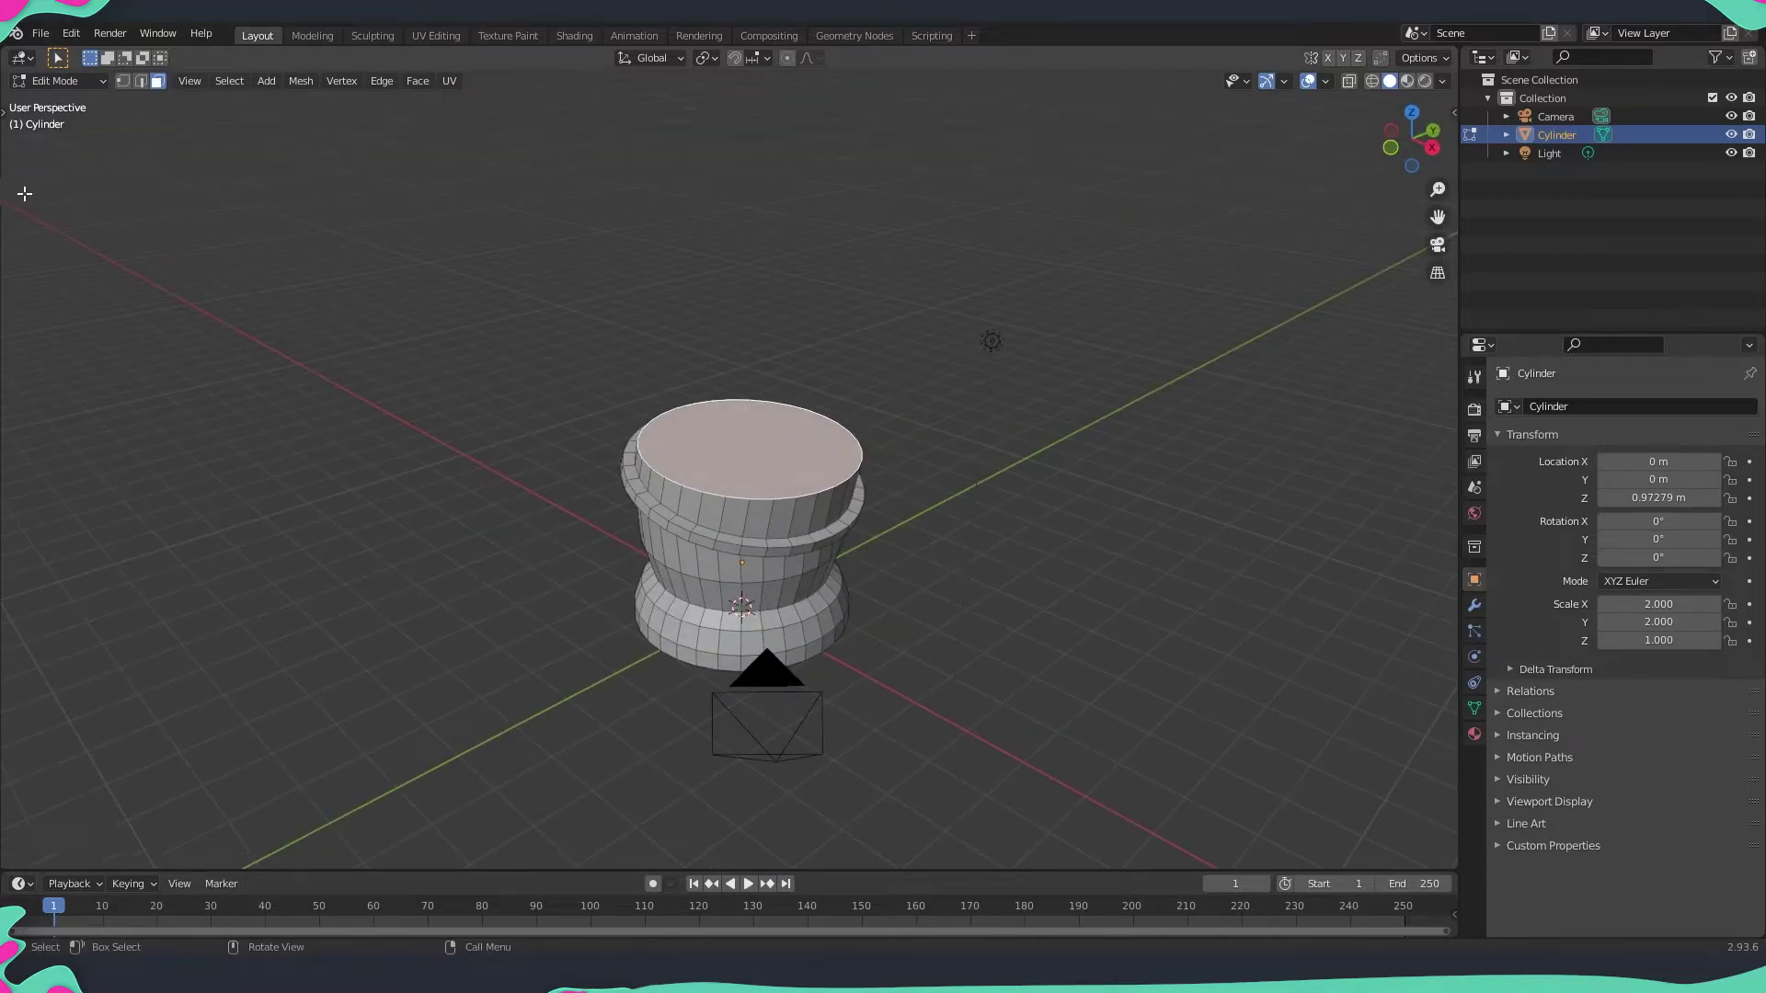
key(c)
click(5, 116)
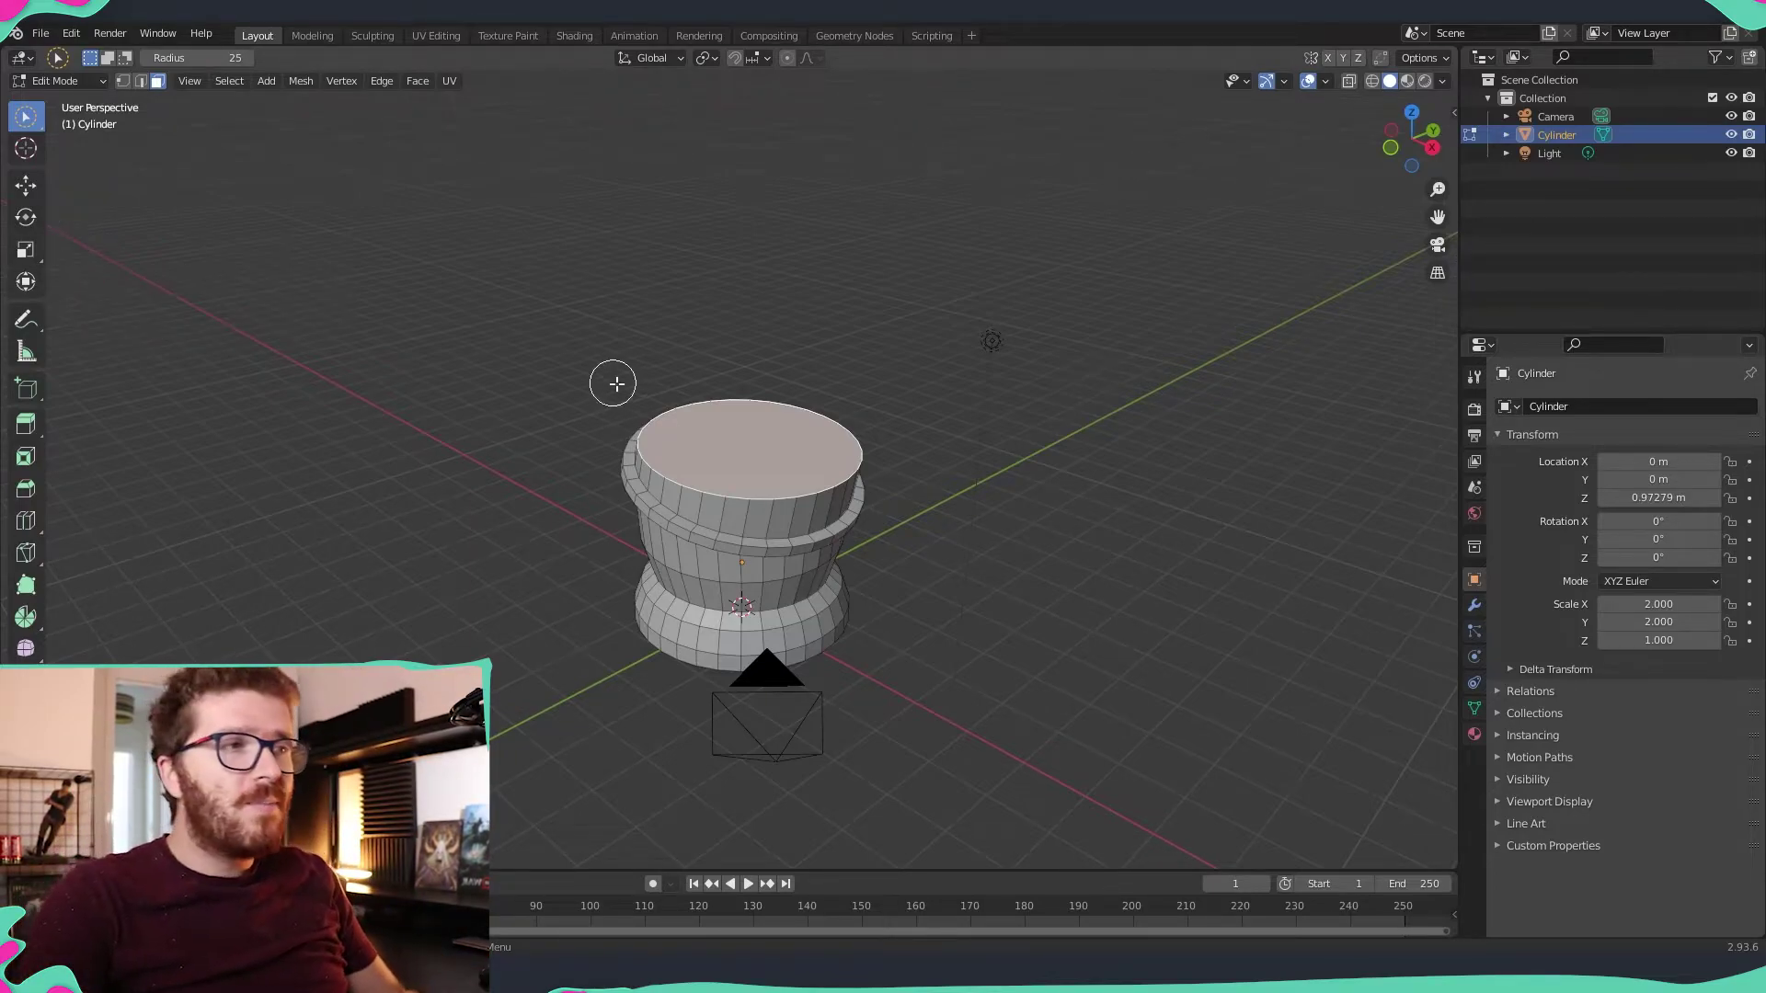
middle_drag(812, 500, 851, 673)
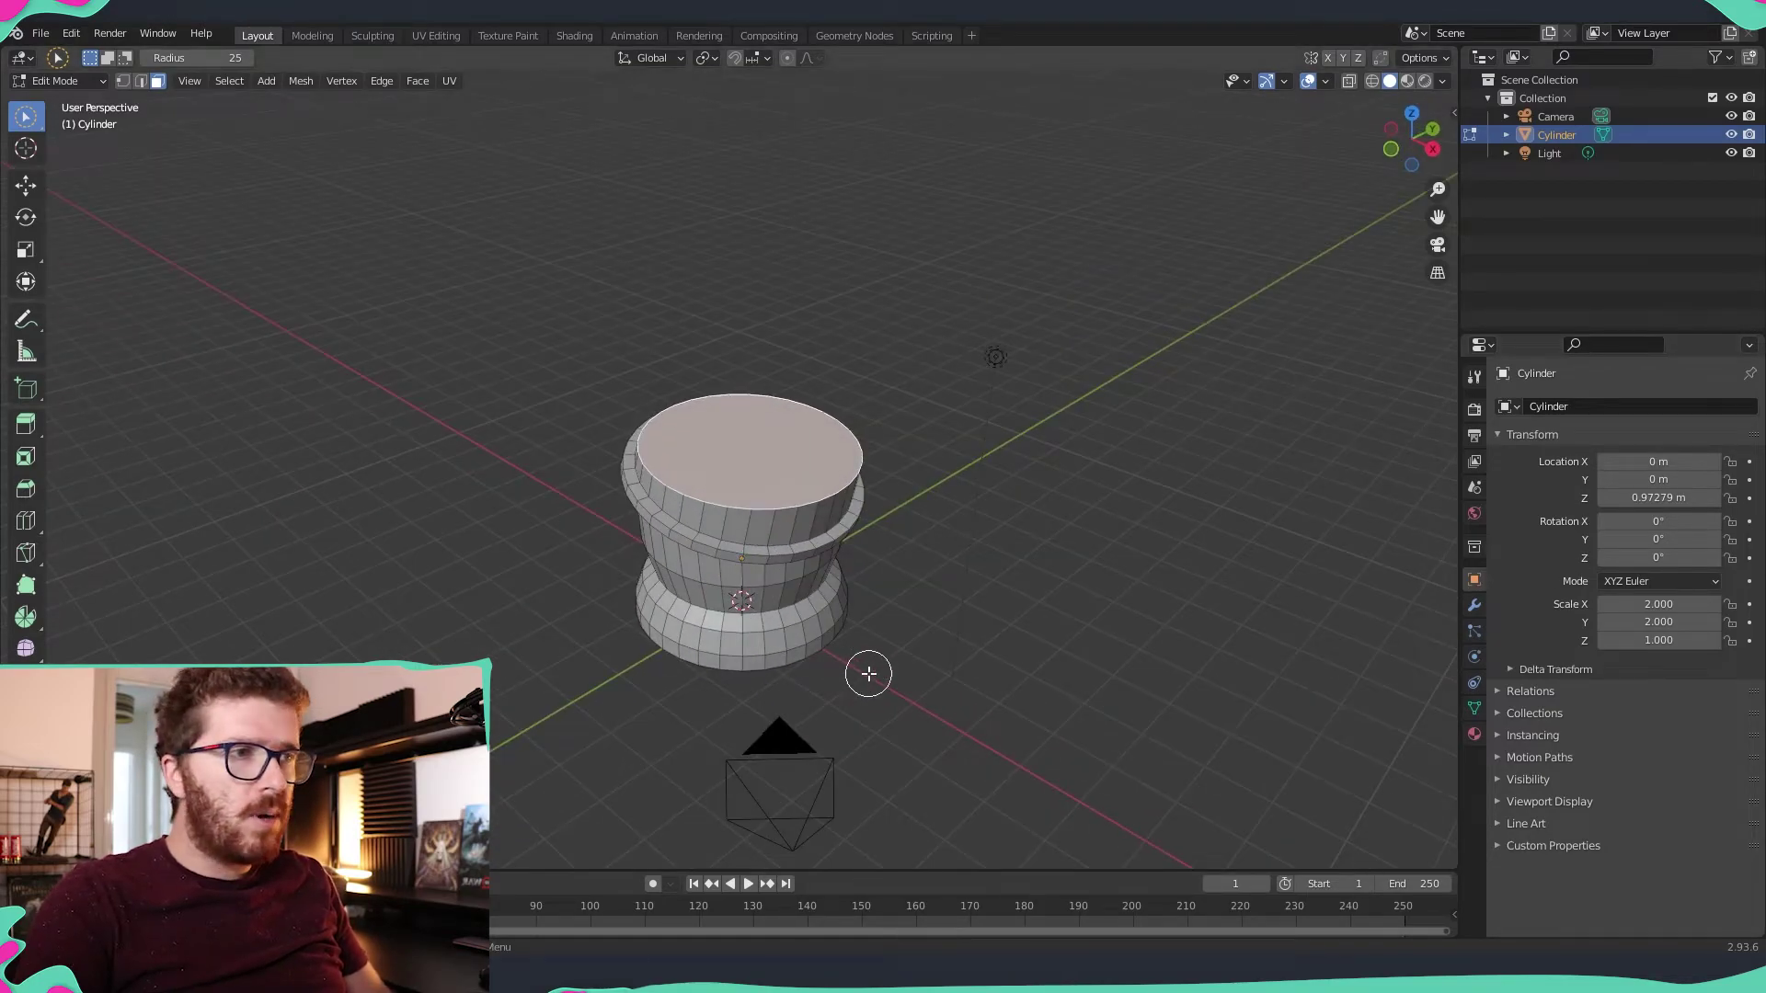
- Shift the top face slightly along the X axis and raise it along the Z axis
click(25, 187)
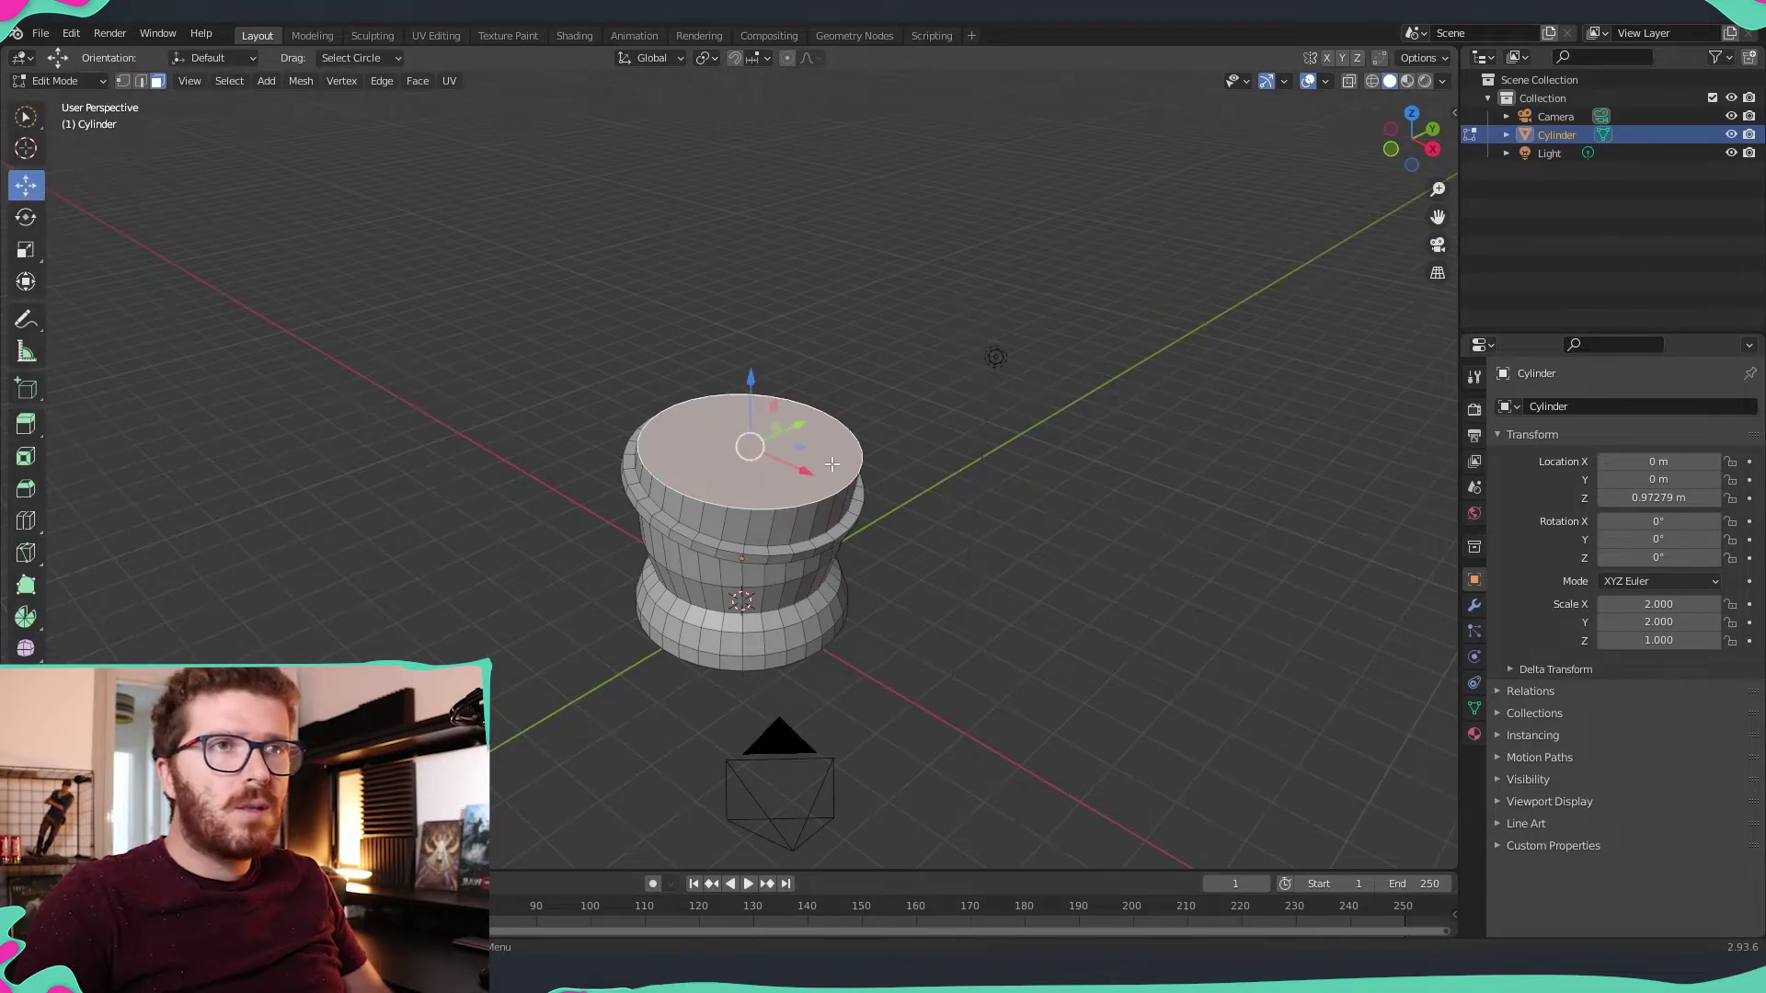
drag(805, 472, 777, 427)
mouse_move(777, 427)
middle_down()
mouse_move(827, 478)
mouse_move(781, 405)
middle_up()
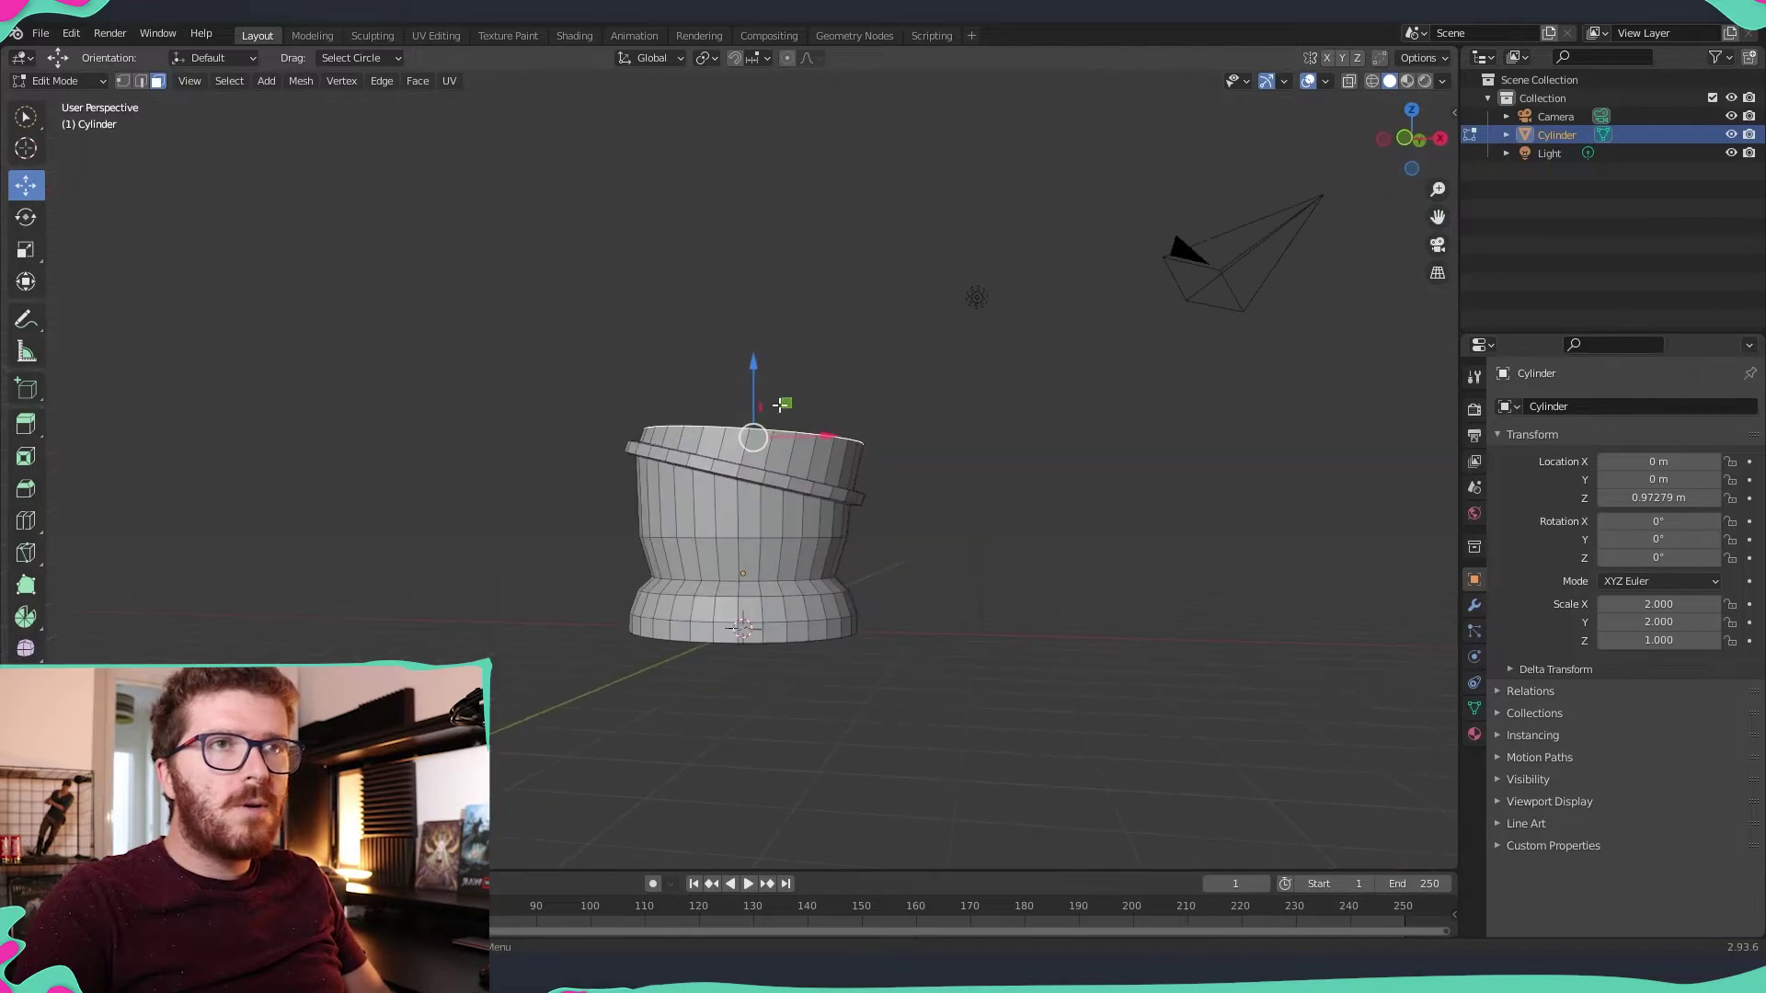
drag(754, 369, 754, 354)
middle_drag(755, 354, 832, 500)
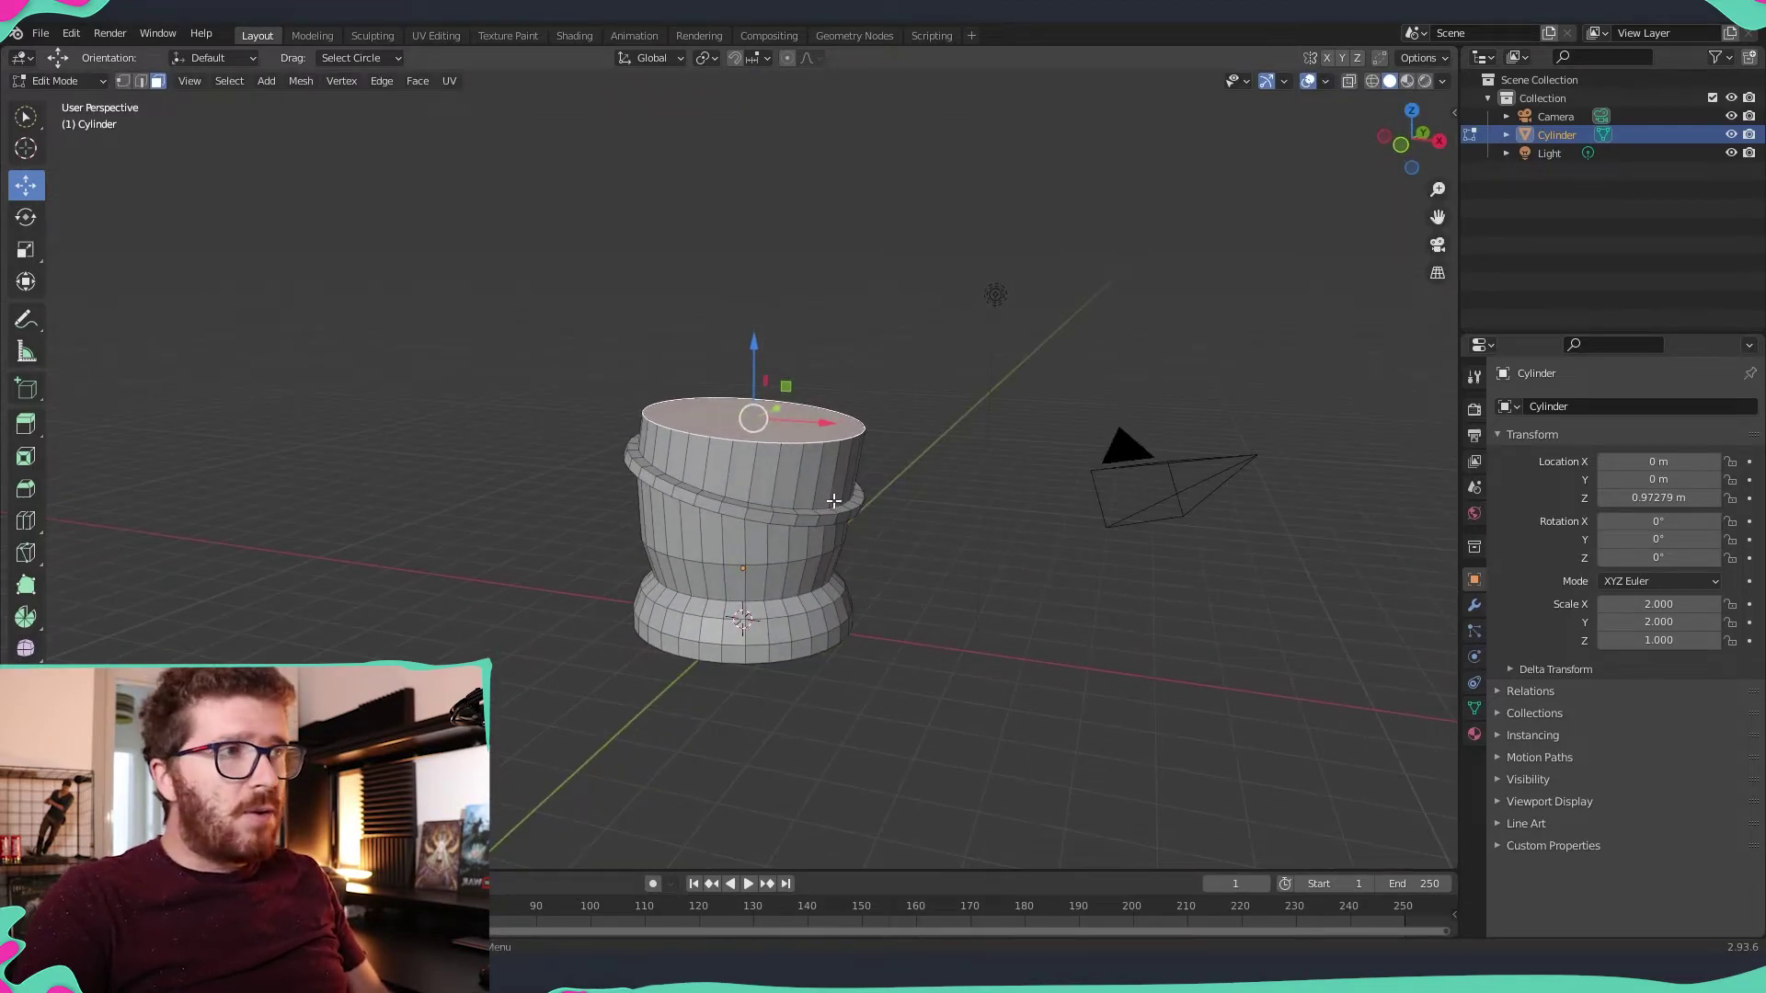
drag(818, 424, 808, 447)
scroll(764, 431, up, 2)
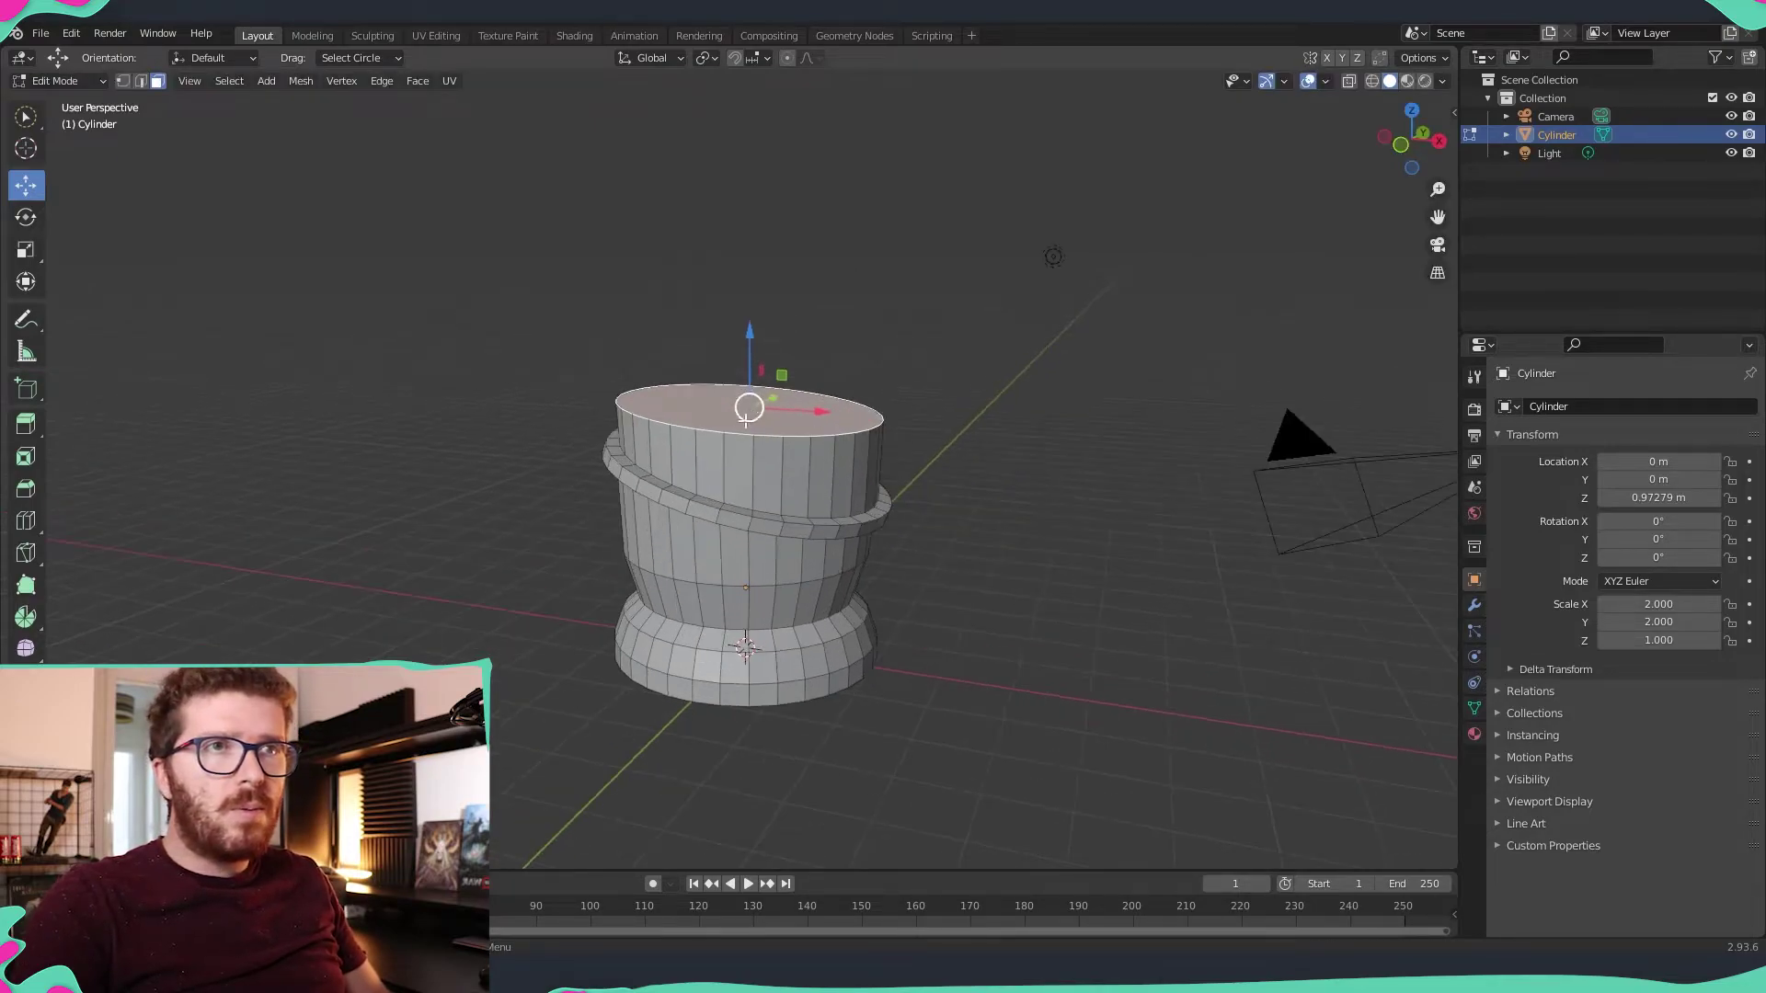
- Scale the top face down uniformly so the section above the rim tapers inward
middle_drag(994, 451, 874, 515)
click(25, 249)
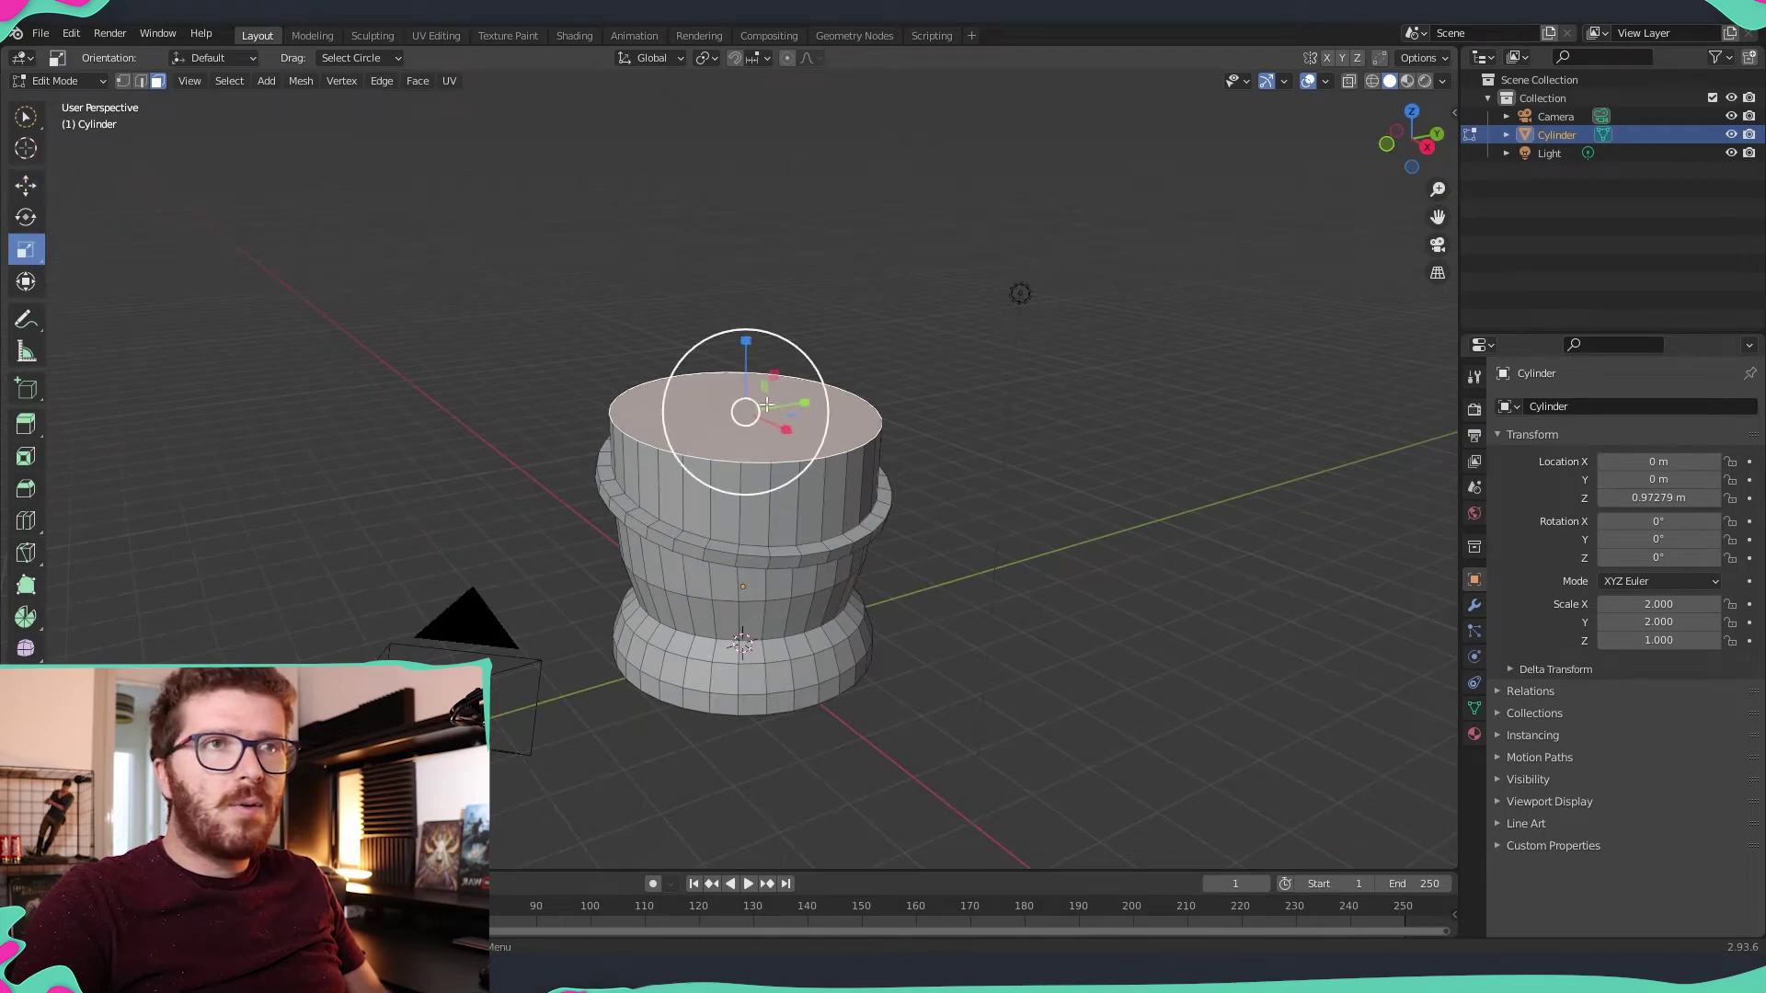
drag(751, 420, 754, 418)
scroll(791, 431, down, 1)
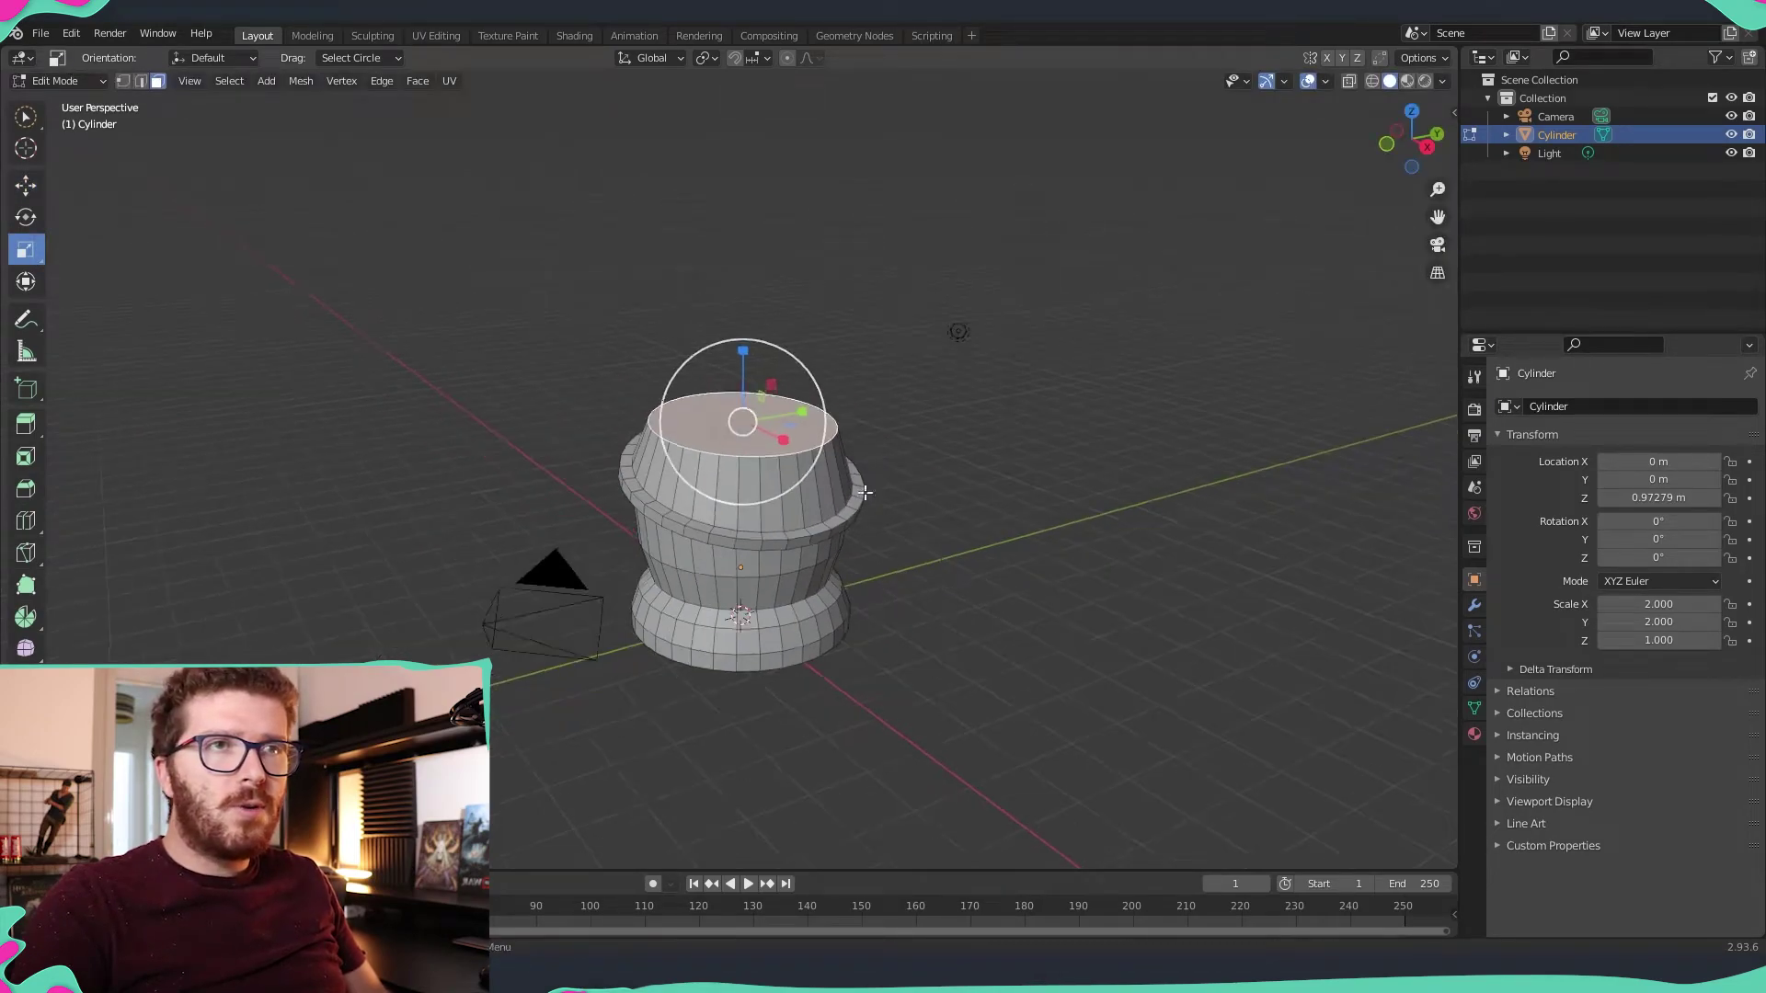
middle_drag(828, 443, 184, 480)
- Extrude the top face upward along its normal twice, scaling the new faces to about 0.82 and then 0.78 to round the shoulder
click(33, 425)
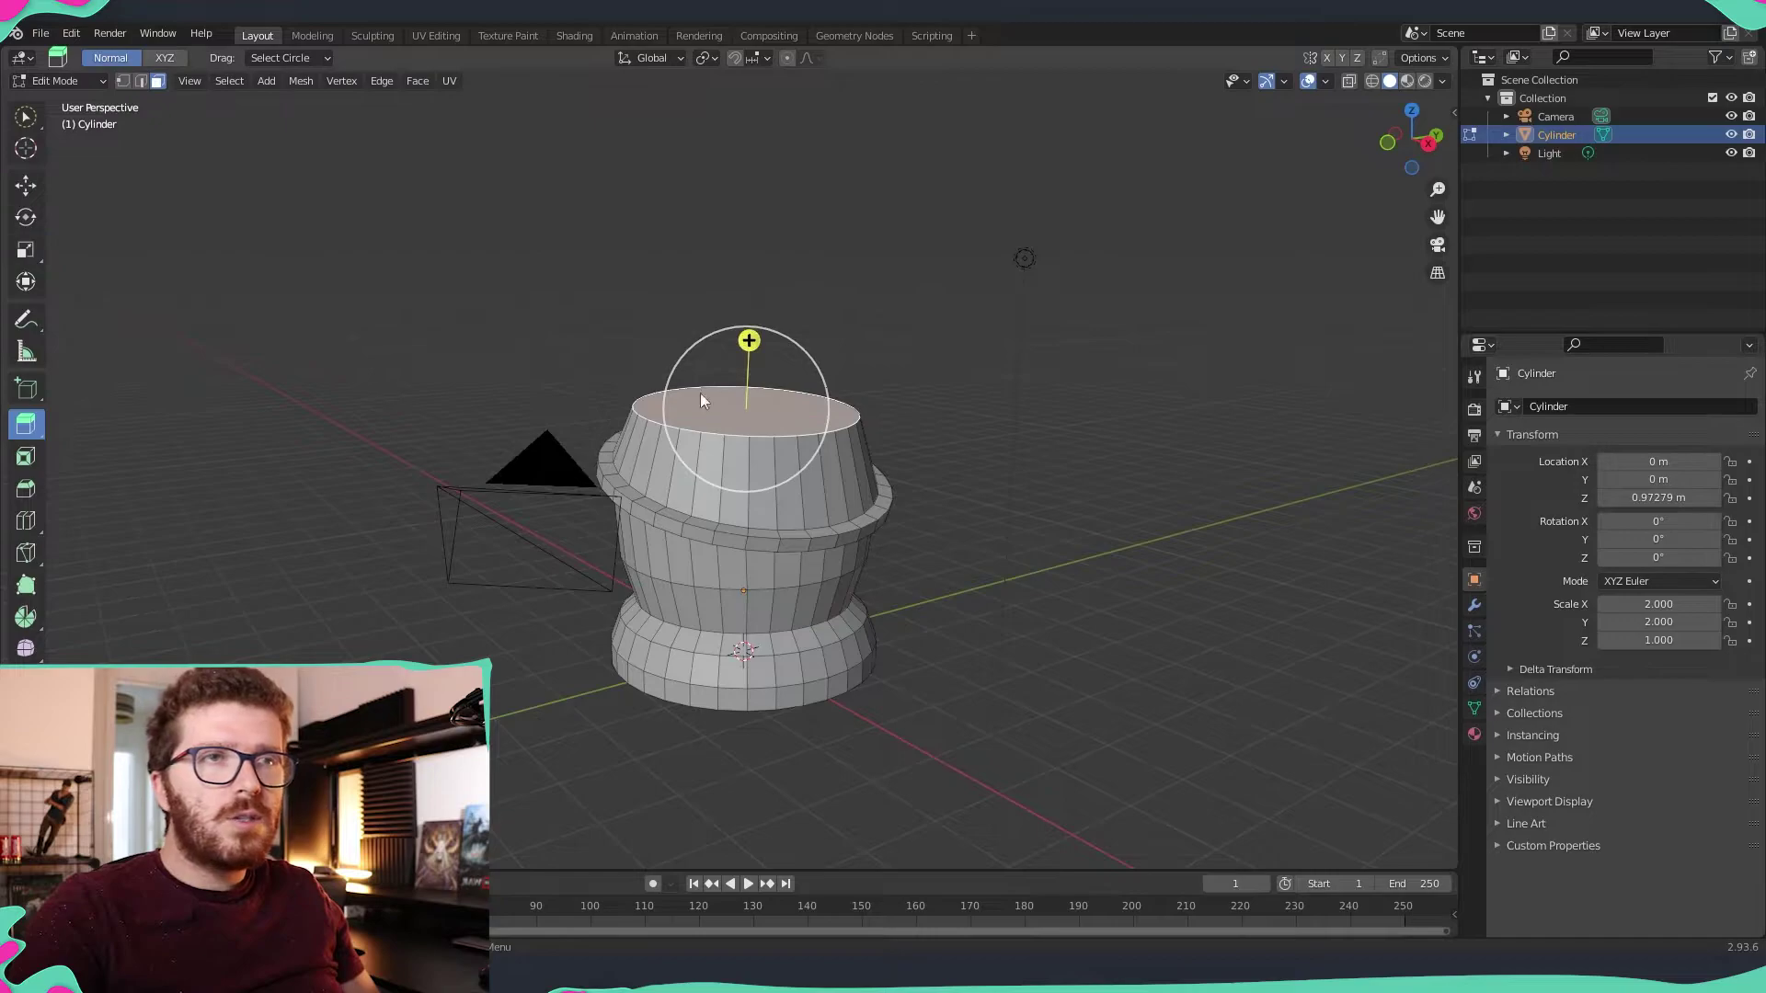
drag(749, 335, 749, 322)
key(s)
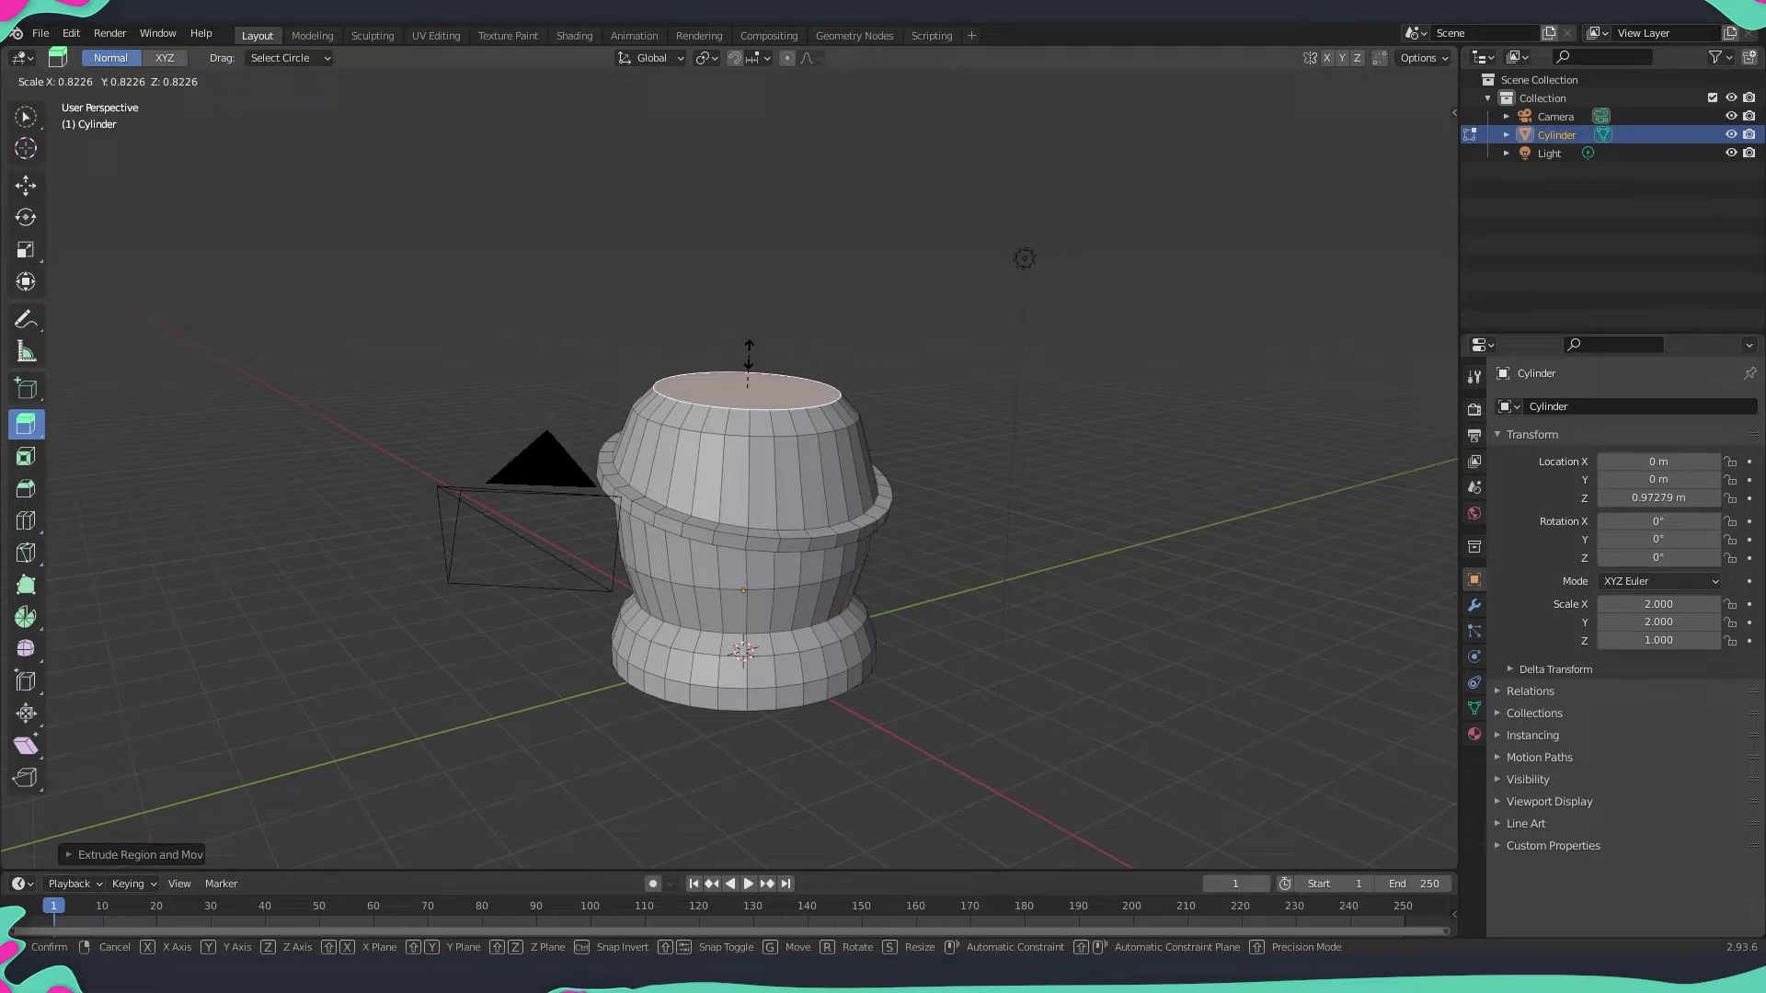
click(749, 354)
drag(749, 323, 750, 312)
key(s)
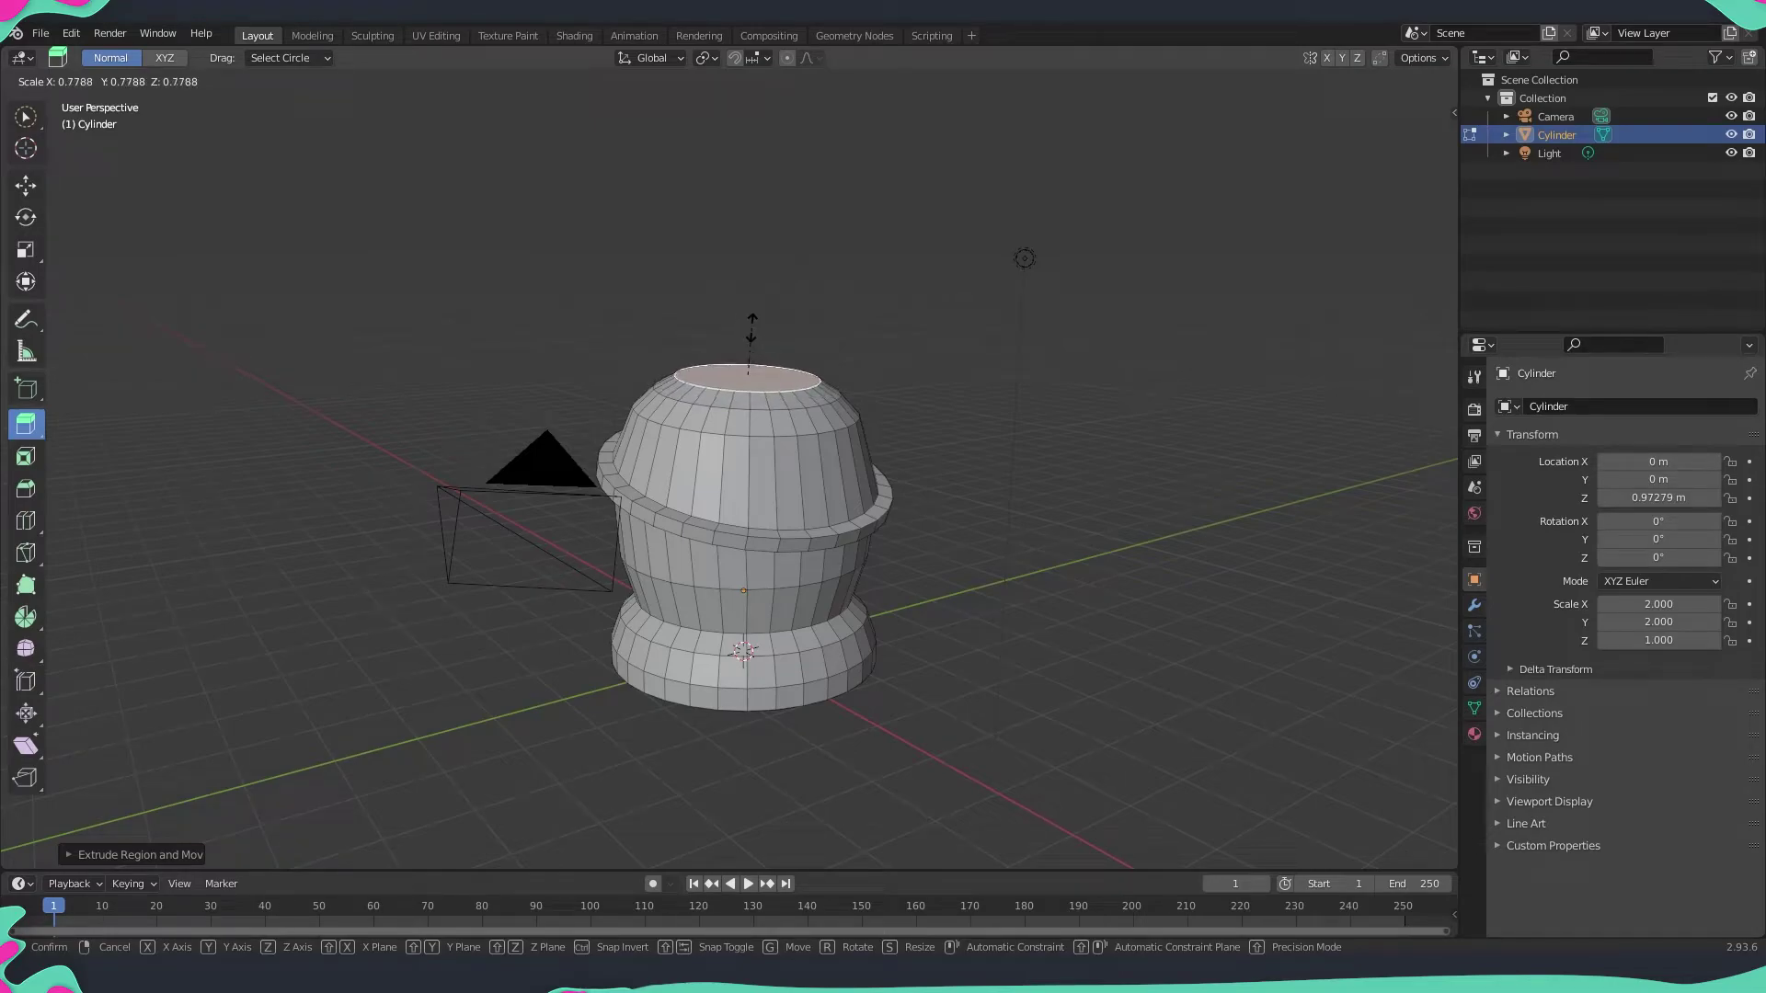
click(751, 327)
- Extrude the top face straight up into a short neck and size a narrower face inside its upper rim
middle_drag(960, 450, 929, 433)
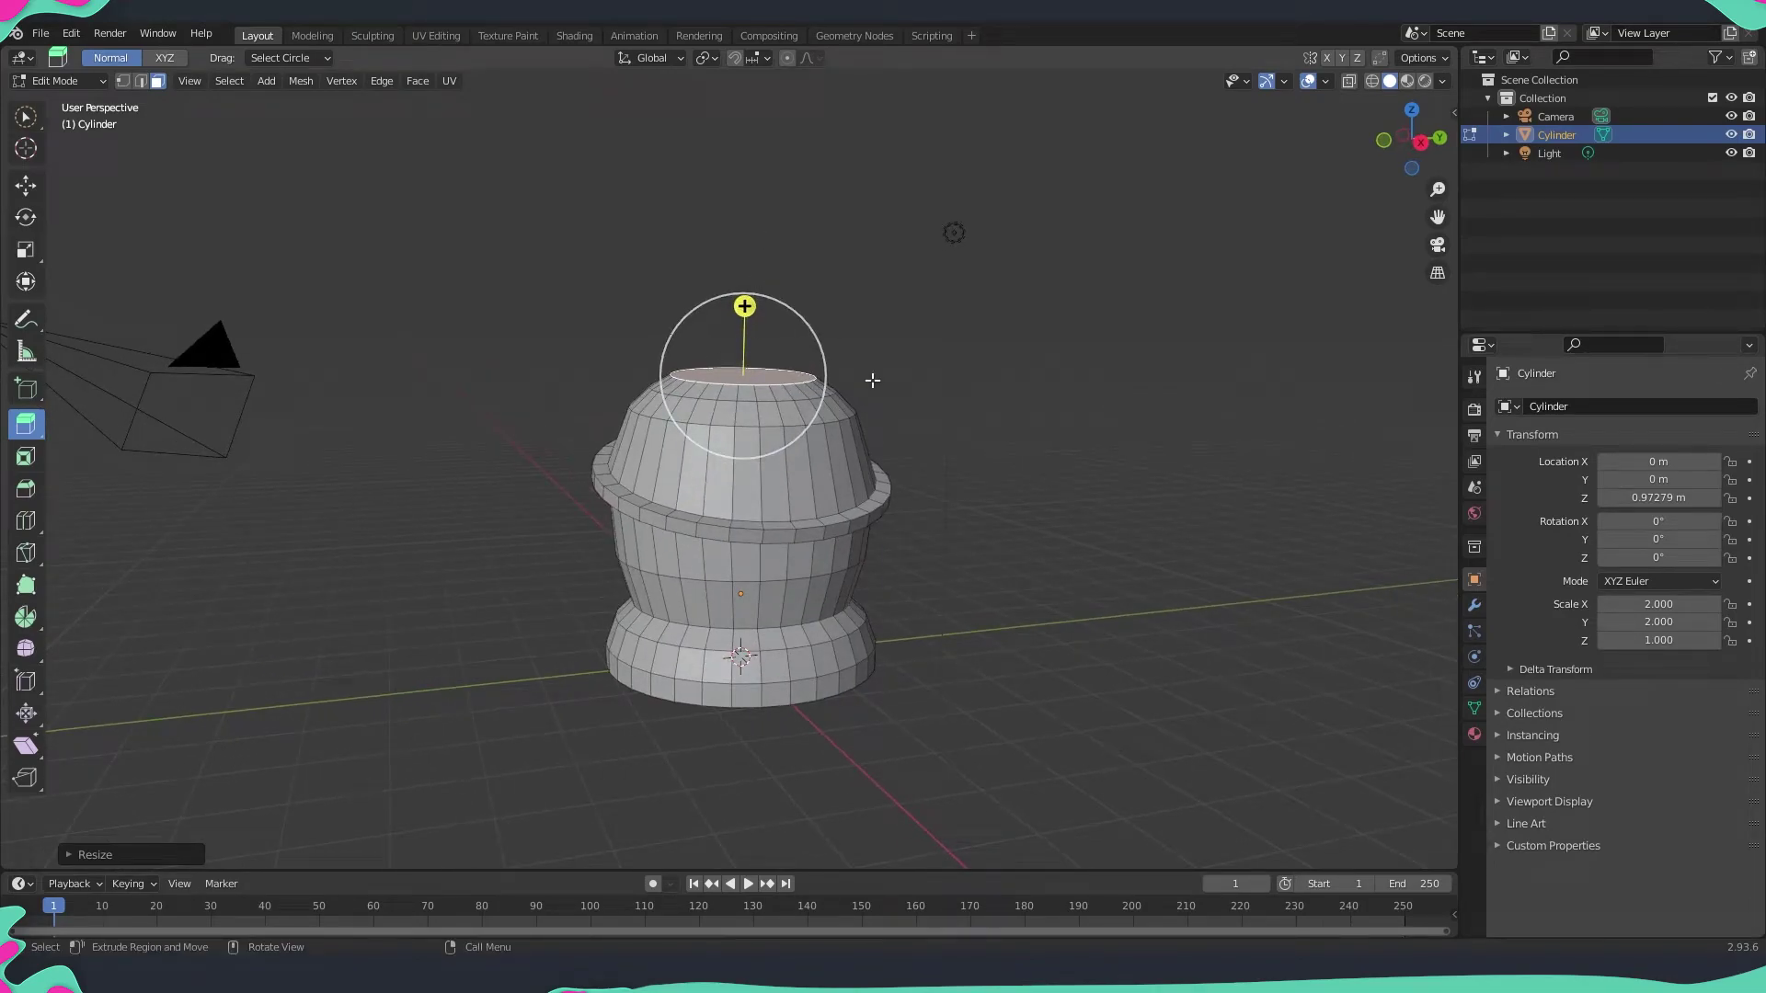
middle_drag(914, 449, 841, 568)
scroll(740, 373, up, 3)
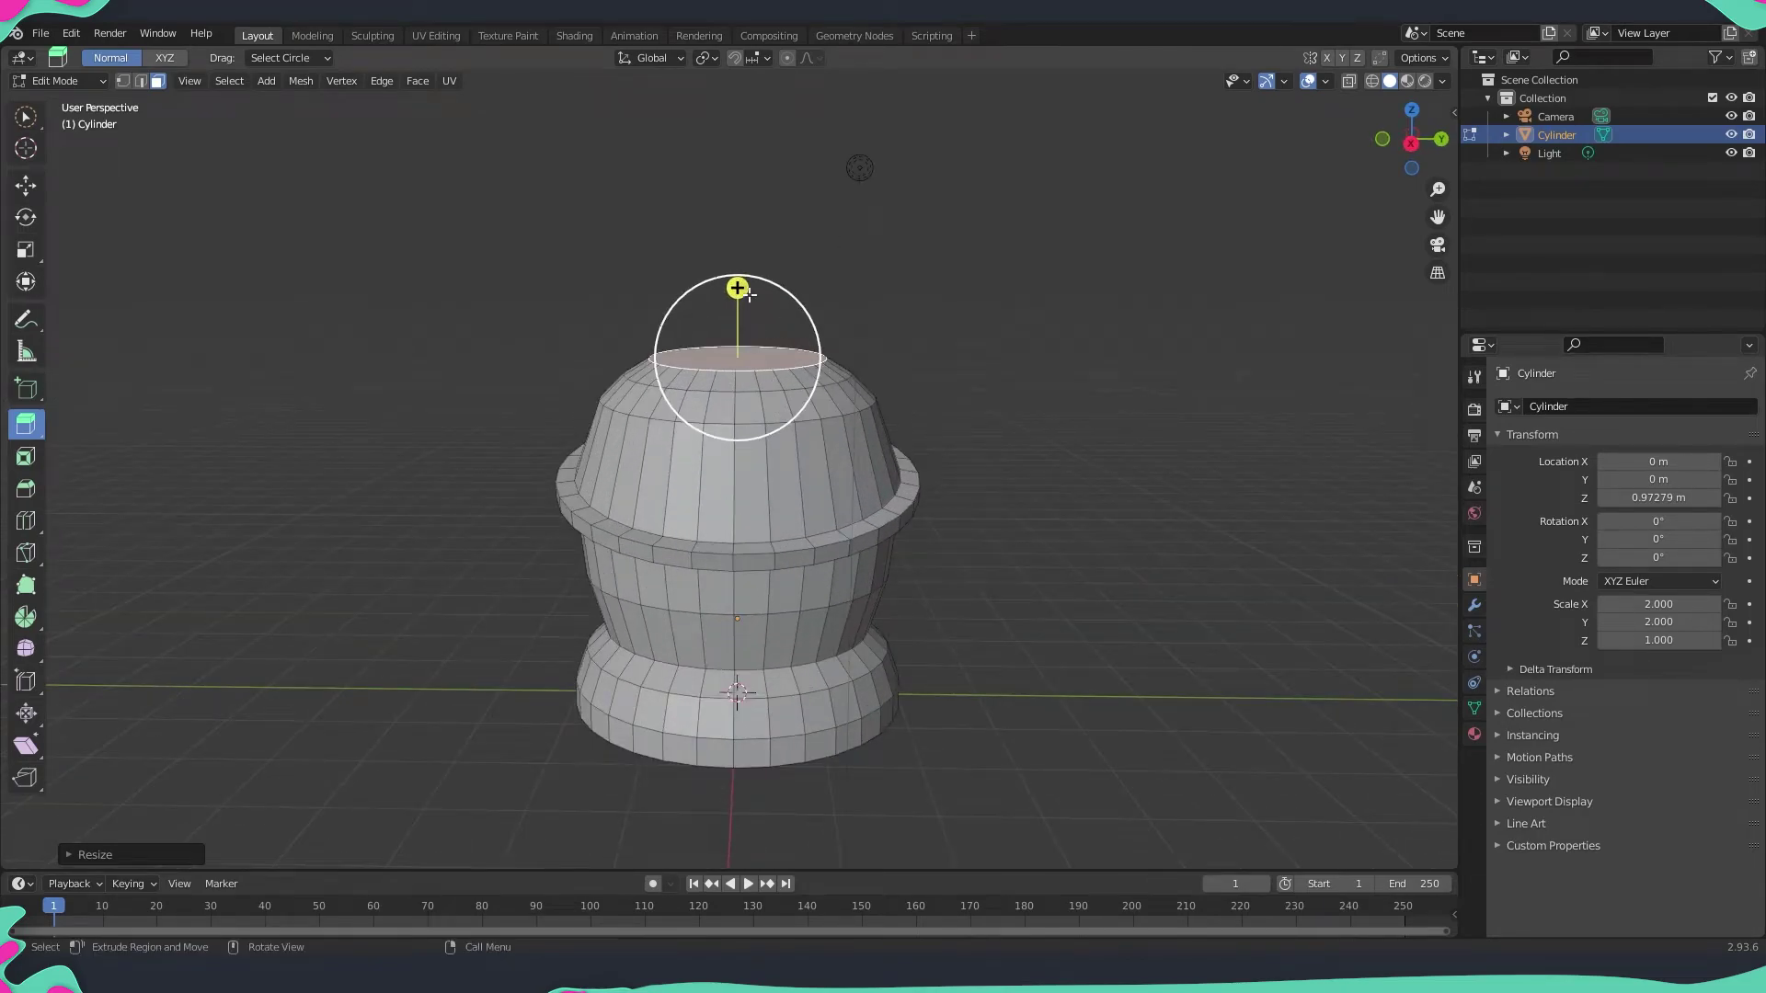
drag(736, 288, 746, 251)
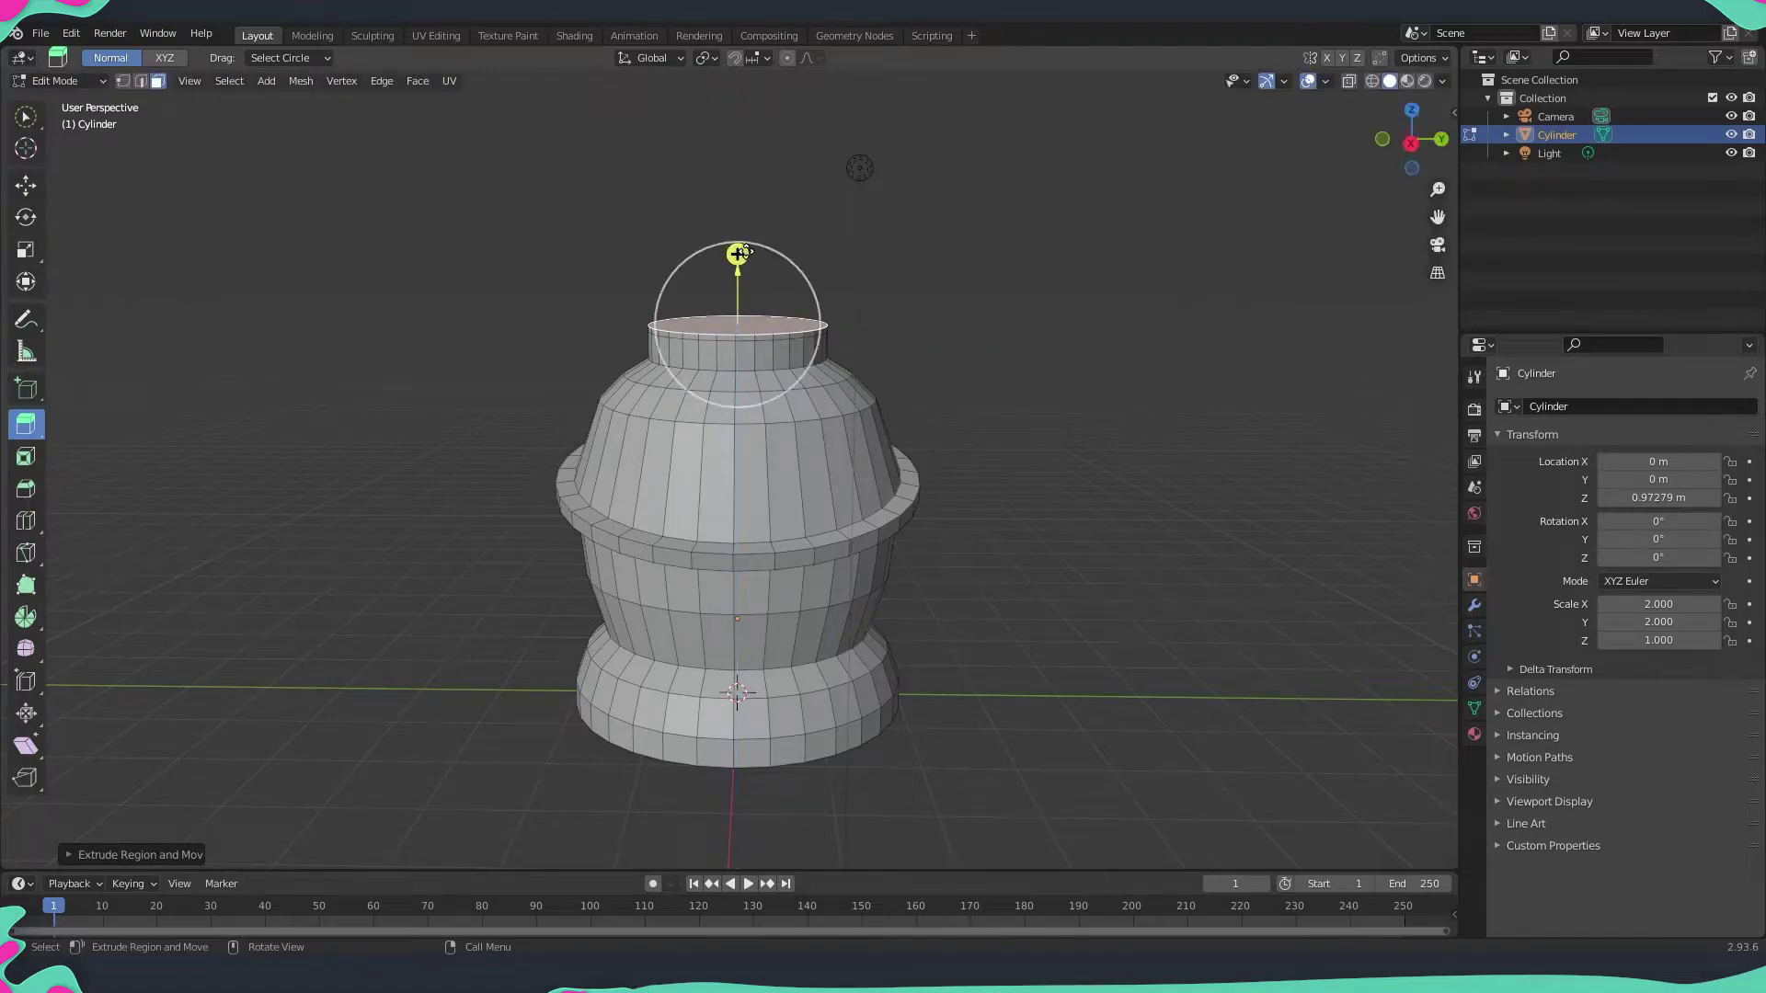
key(s)
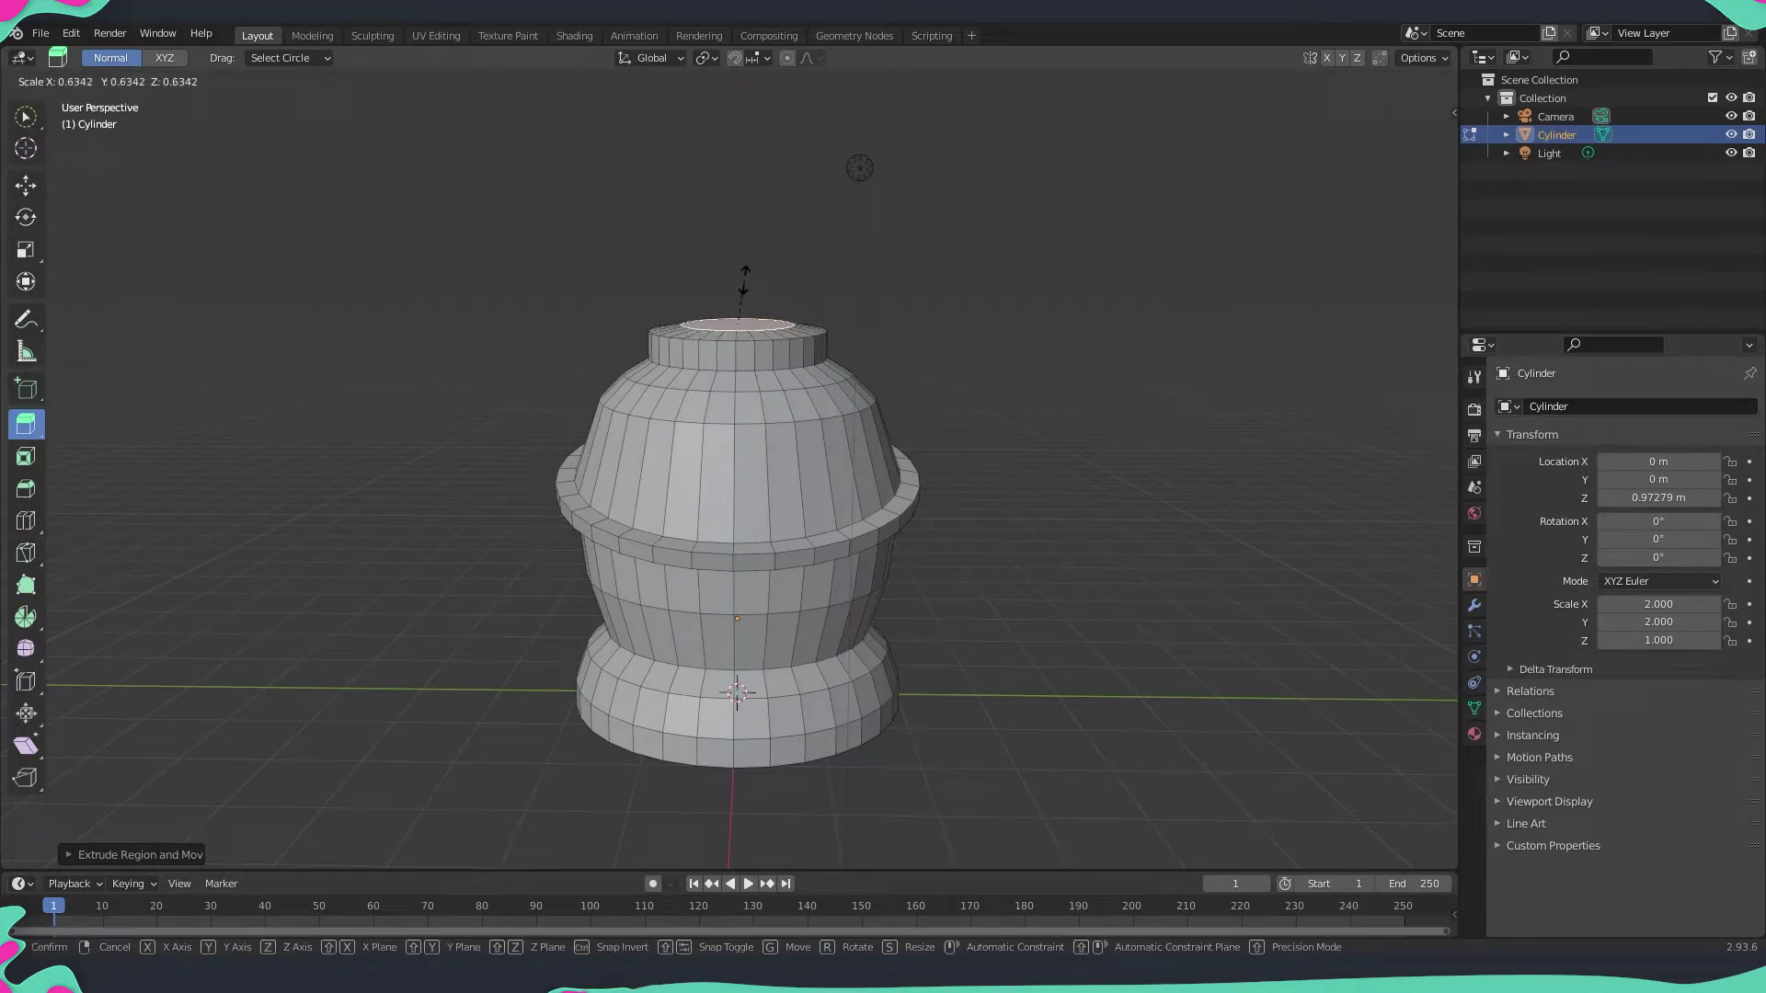
click(745, 281)
key(s)
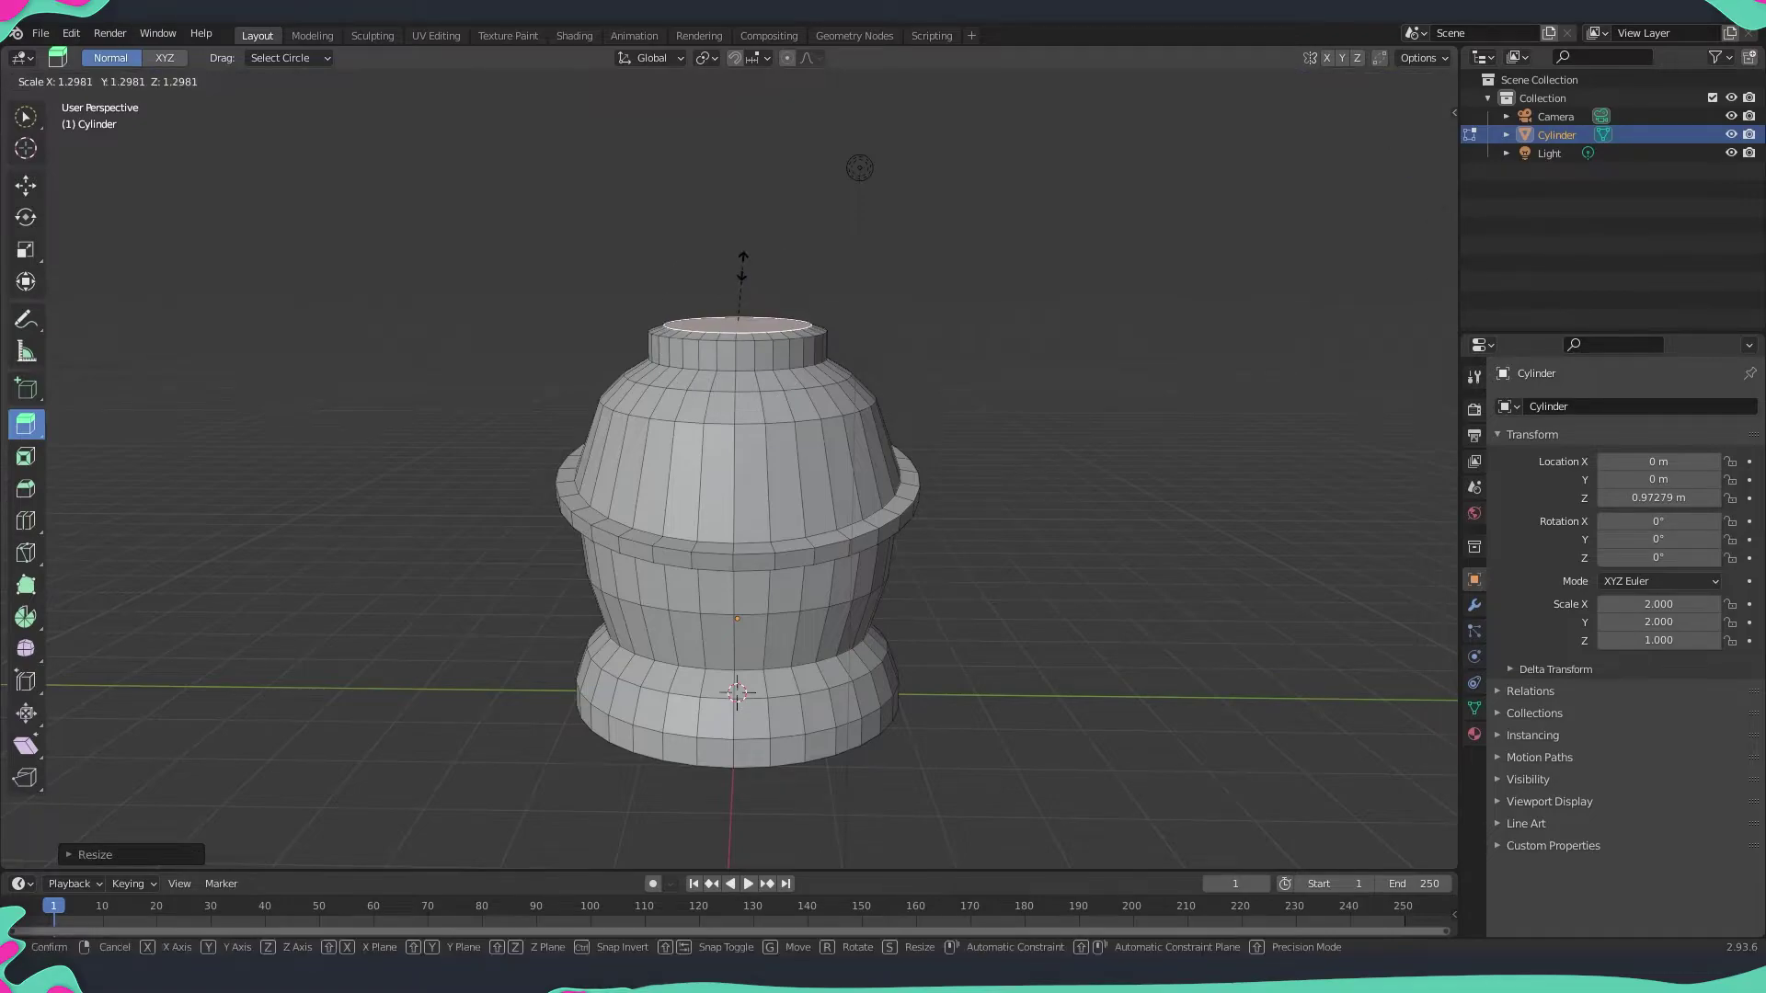
click(739, 276)
- Extrude the inner top face slightly upward and scale it down twice, to about 0.87 and then 0.89, for a sloped section
drag(737, 254, 739, 236)
key(s)
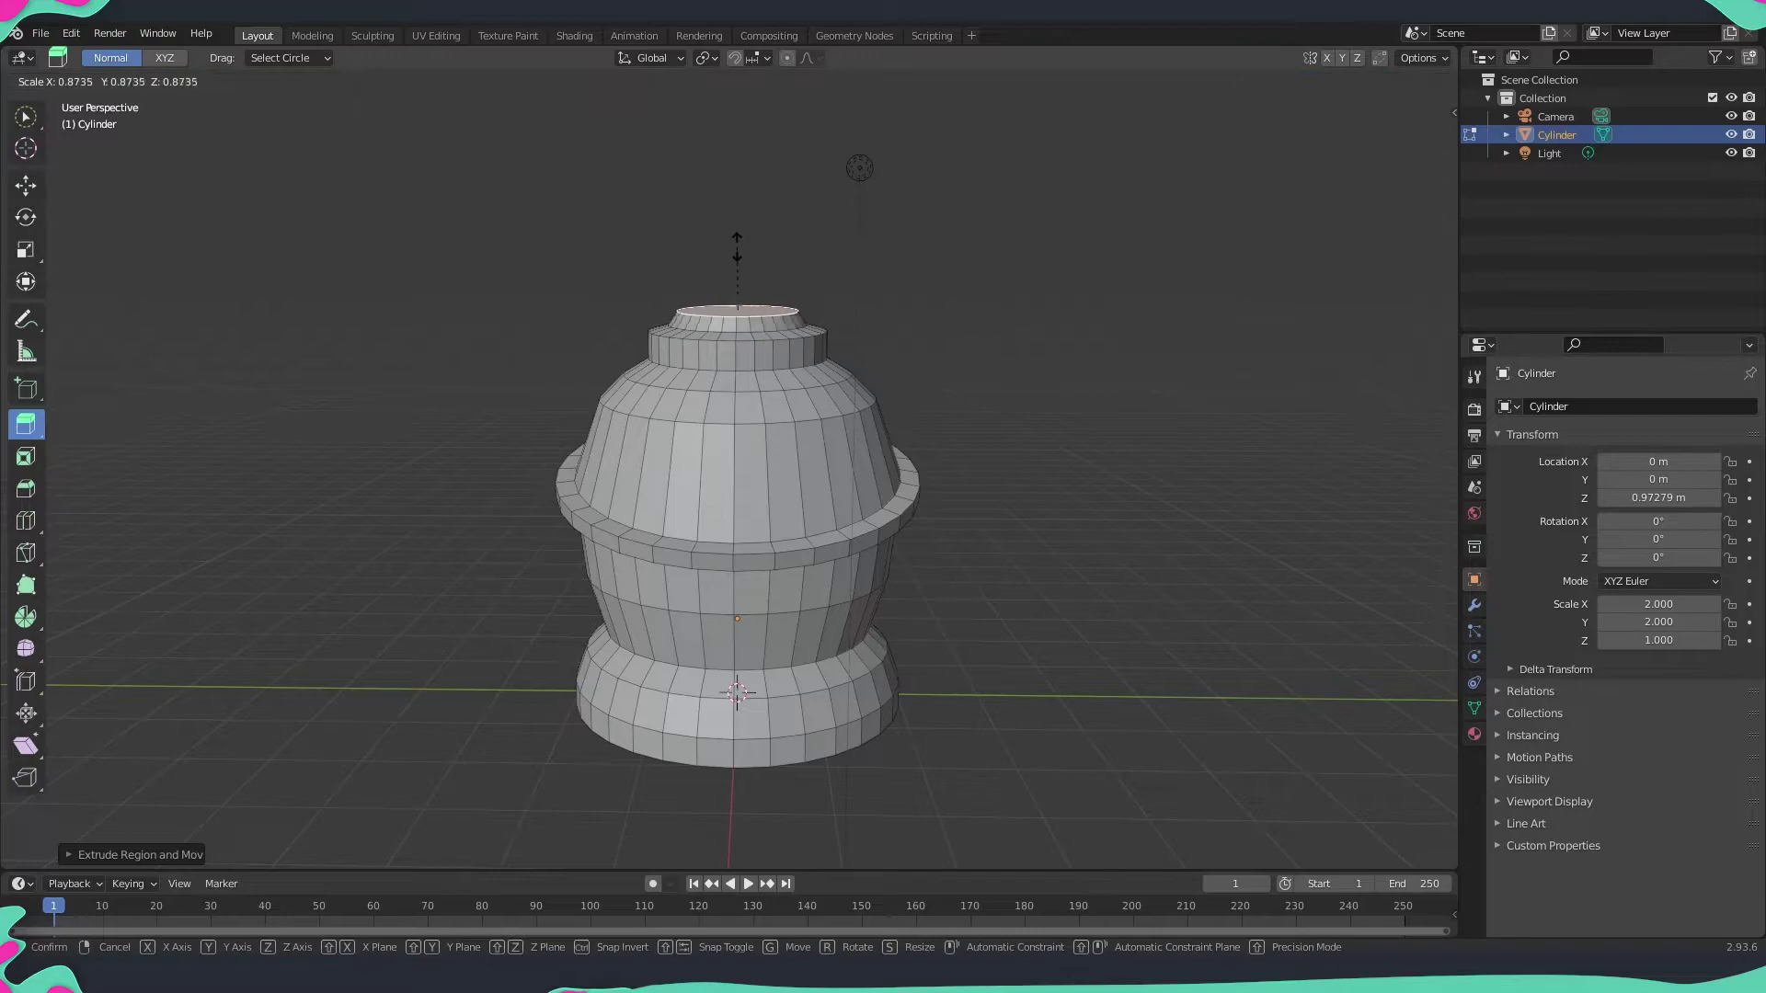
click(737, 253)
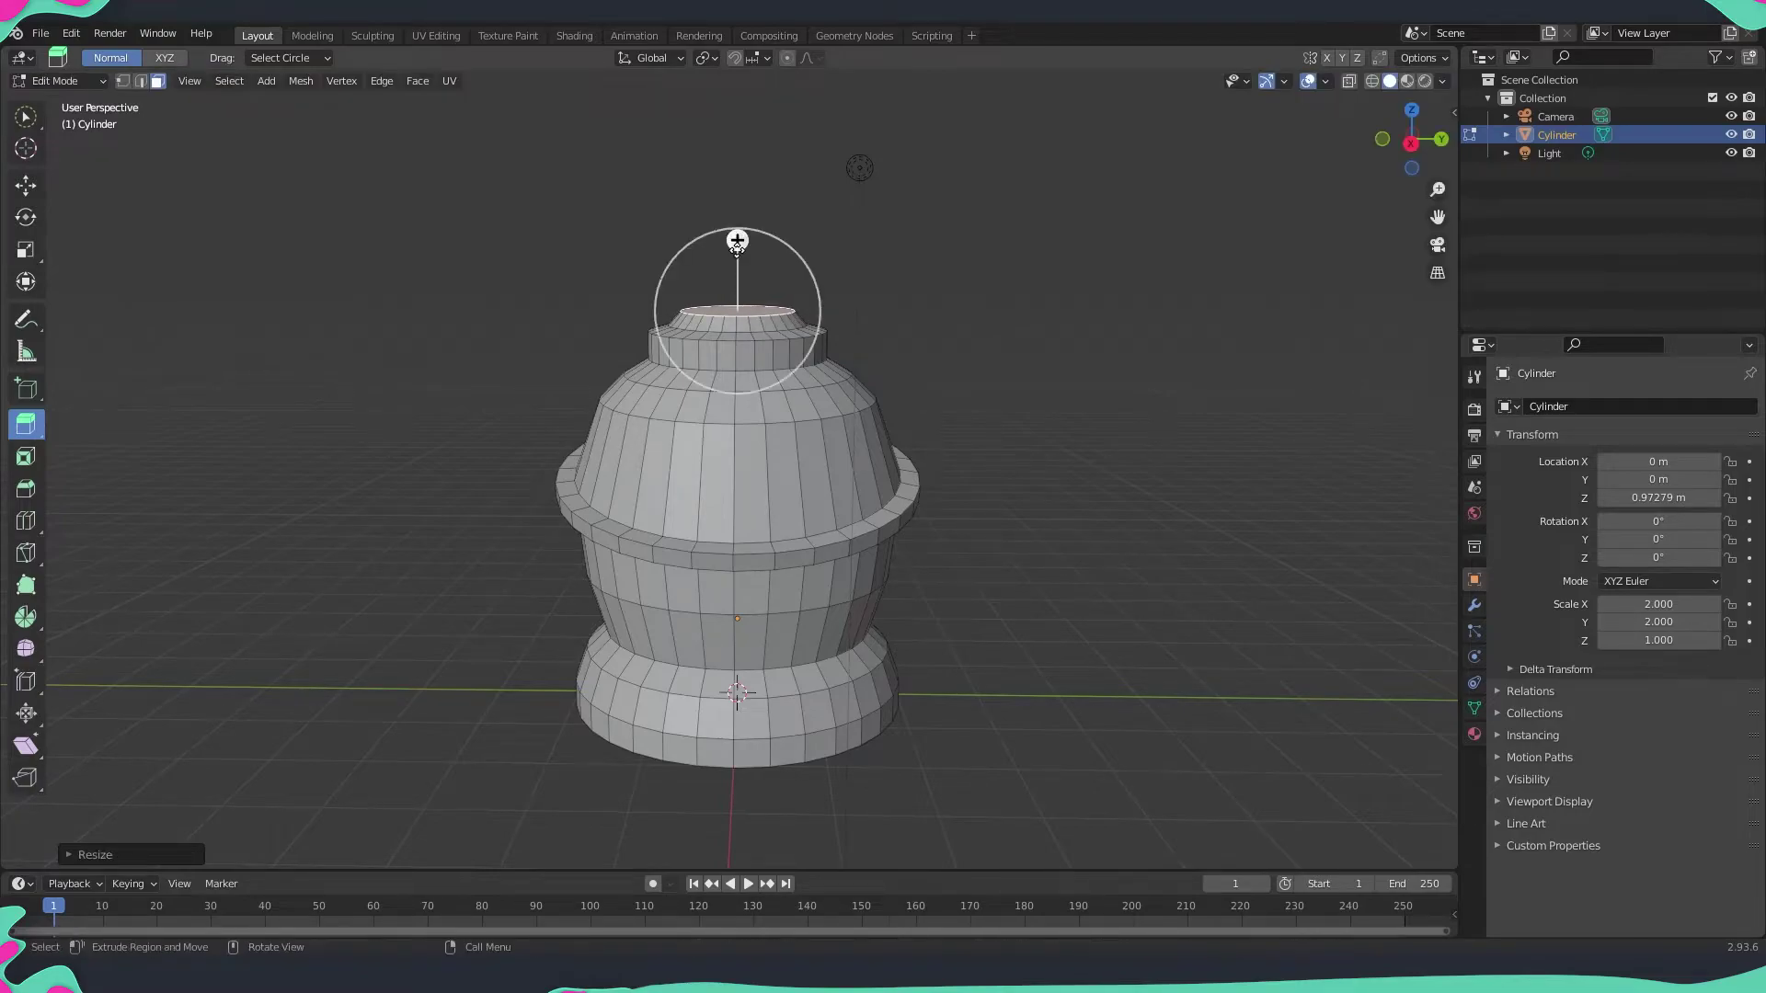
key(s)
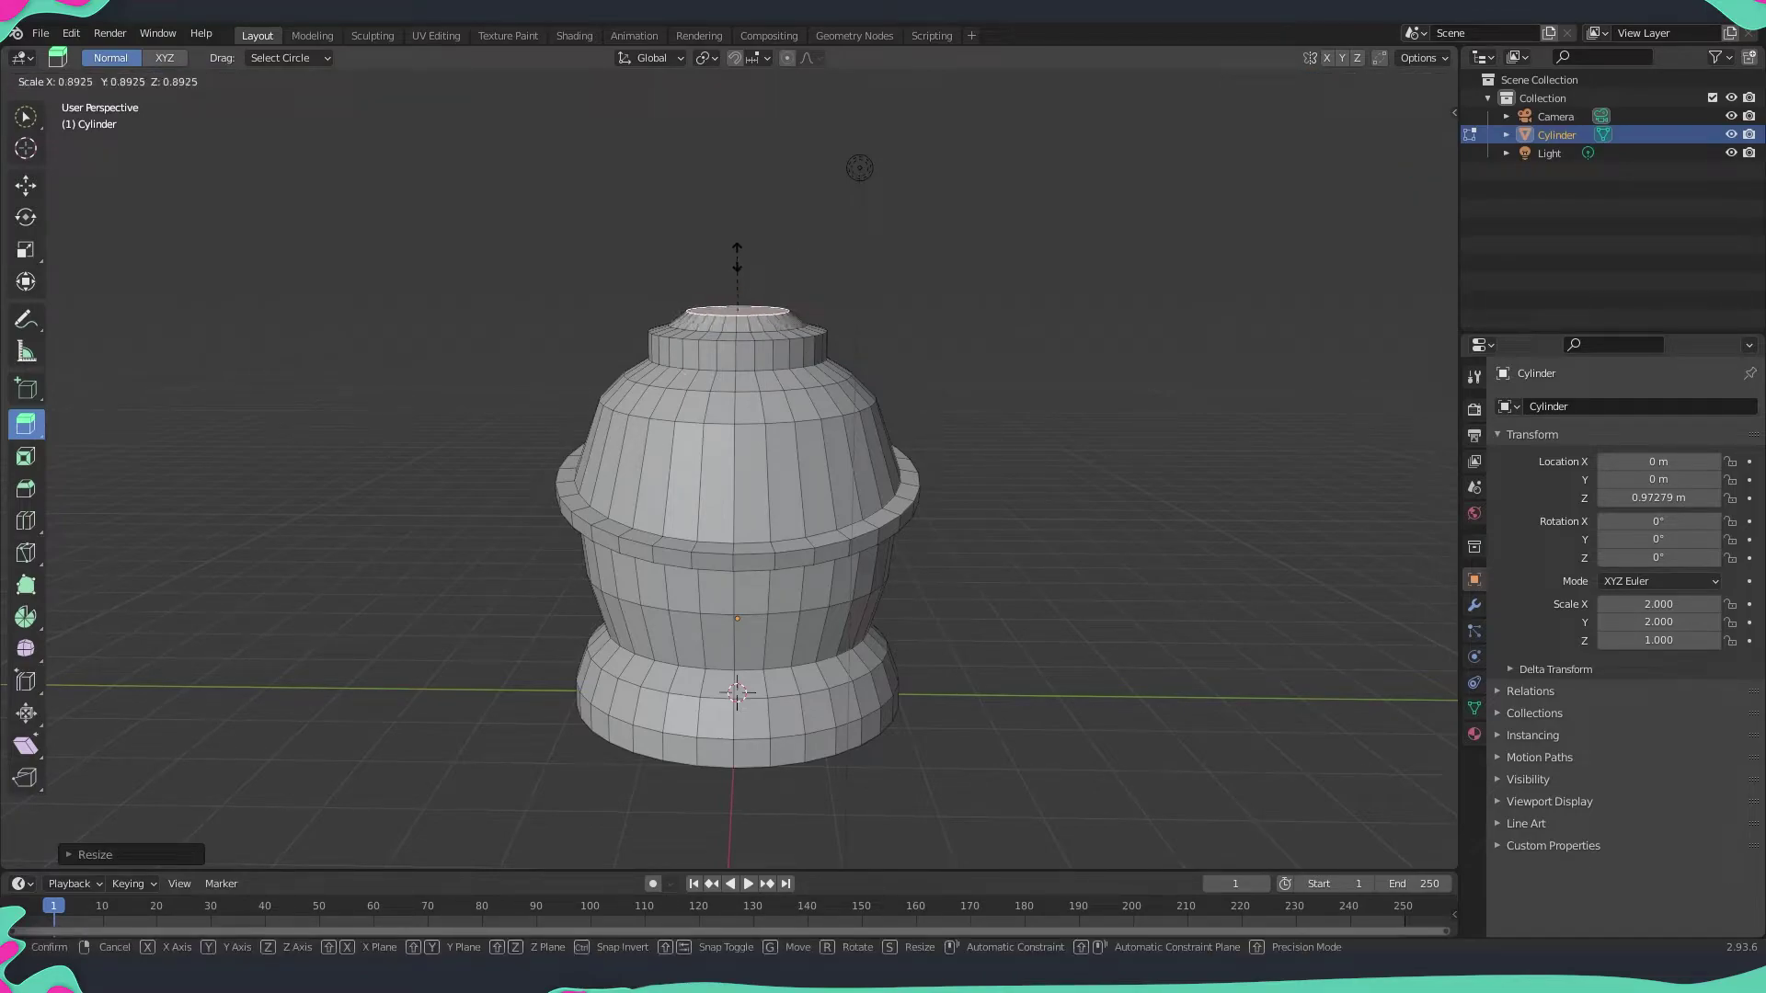
click(737, 260)
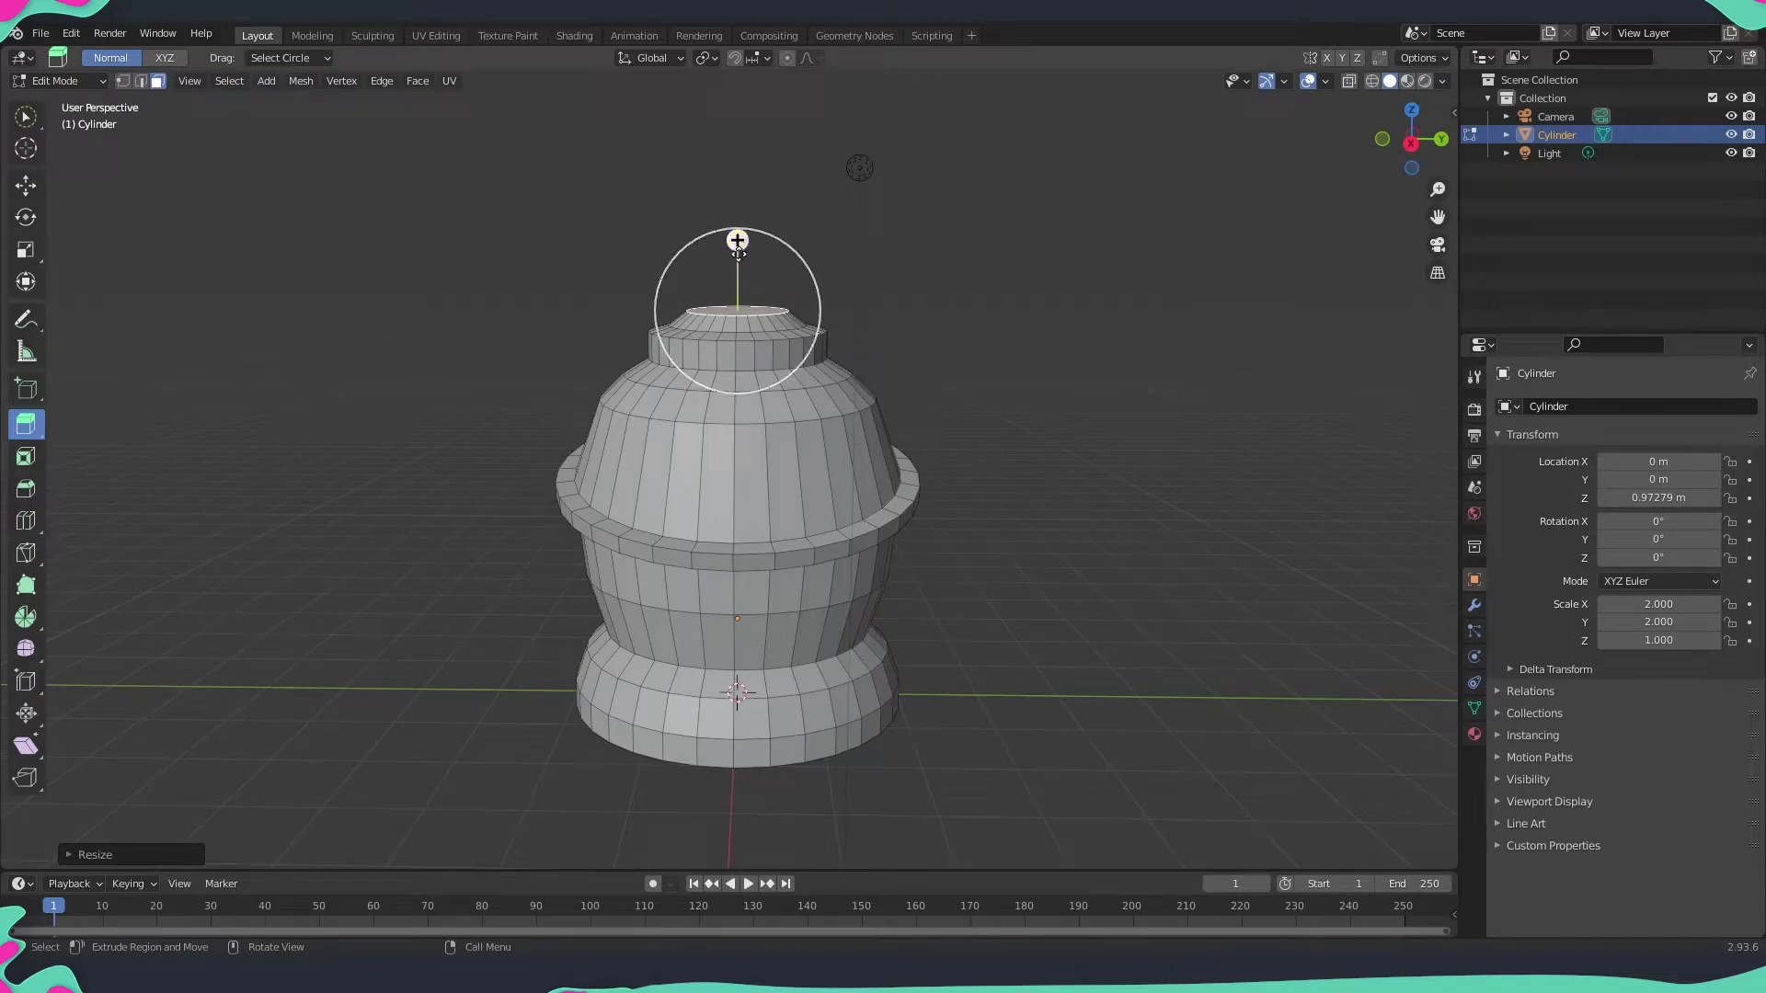
- Extrude the small top face upward, scale it to about 0.88 as a tapered tip, and deselect it
drag(736, 241, 737, 217)
key(s)
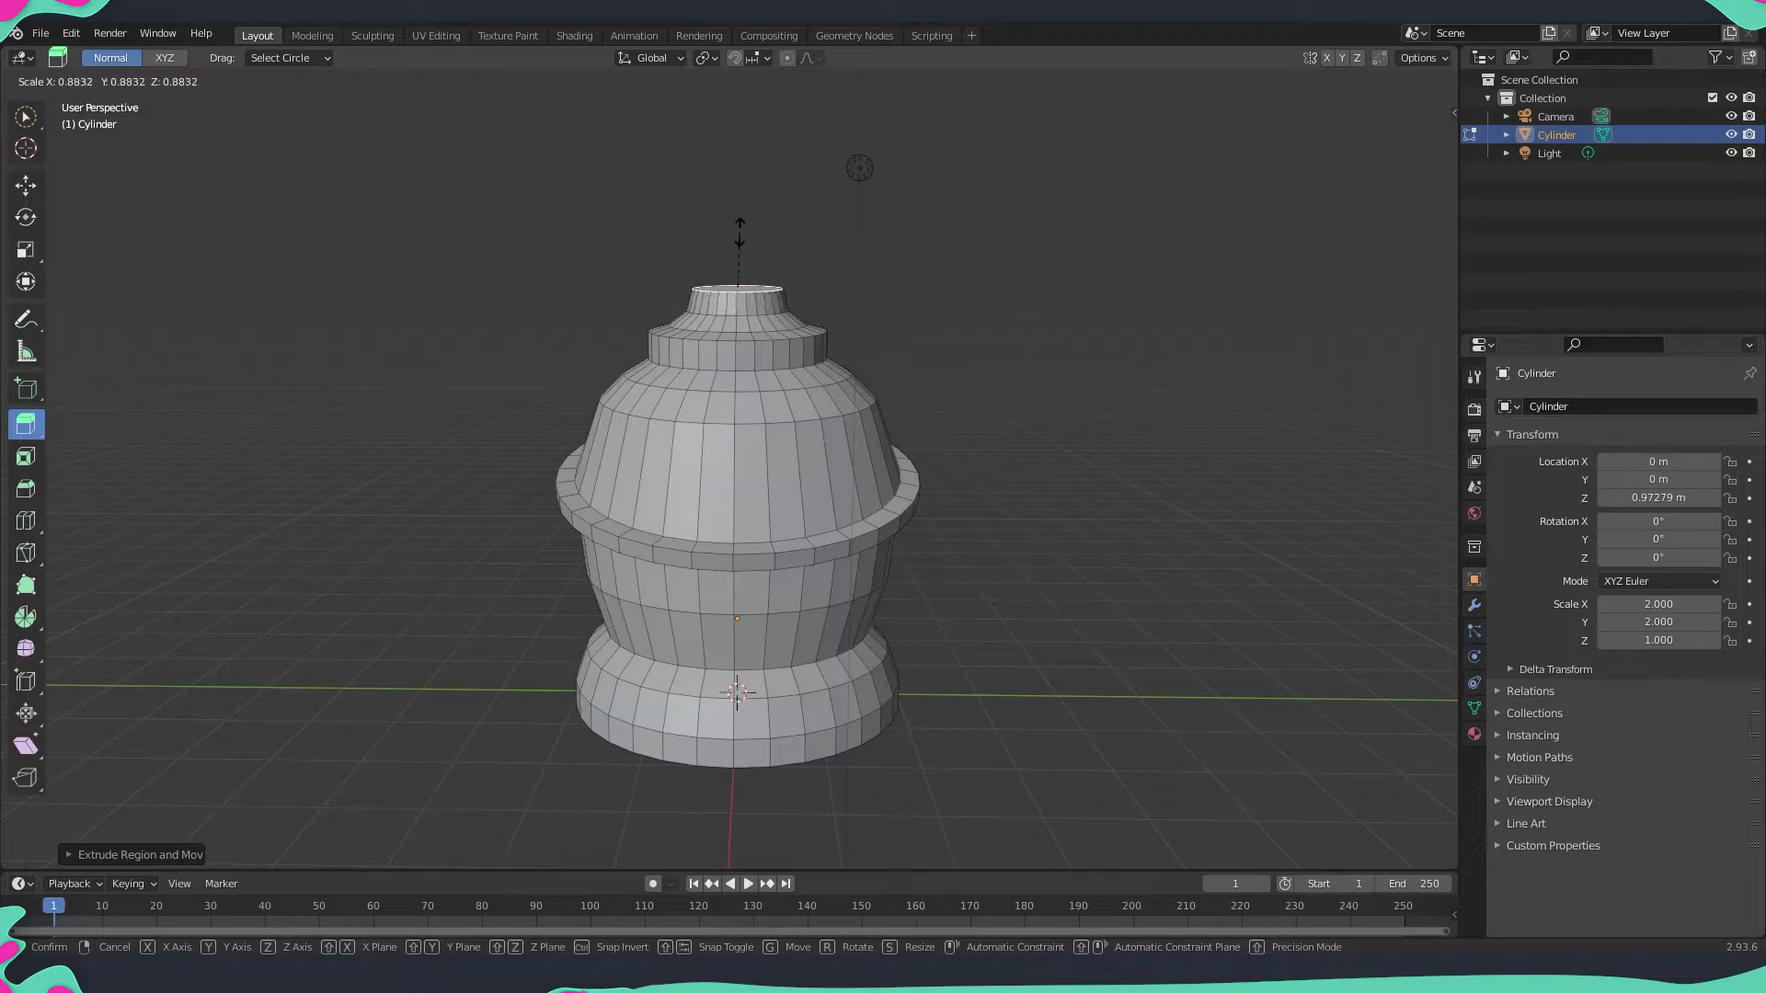
click(738, 226)
middle_drag(895, 453, 922, 473)
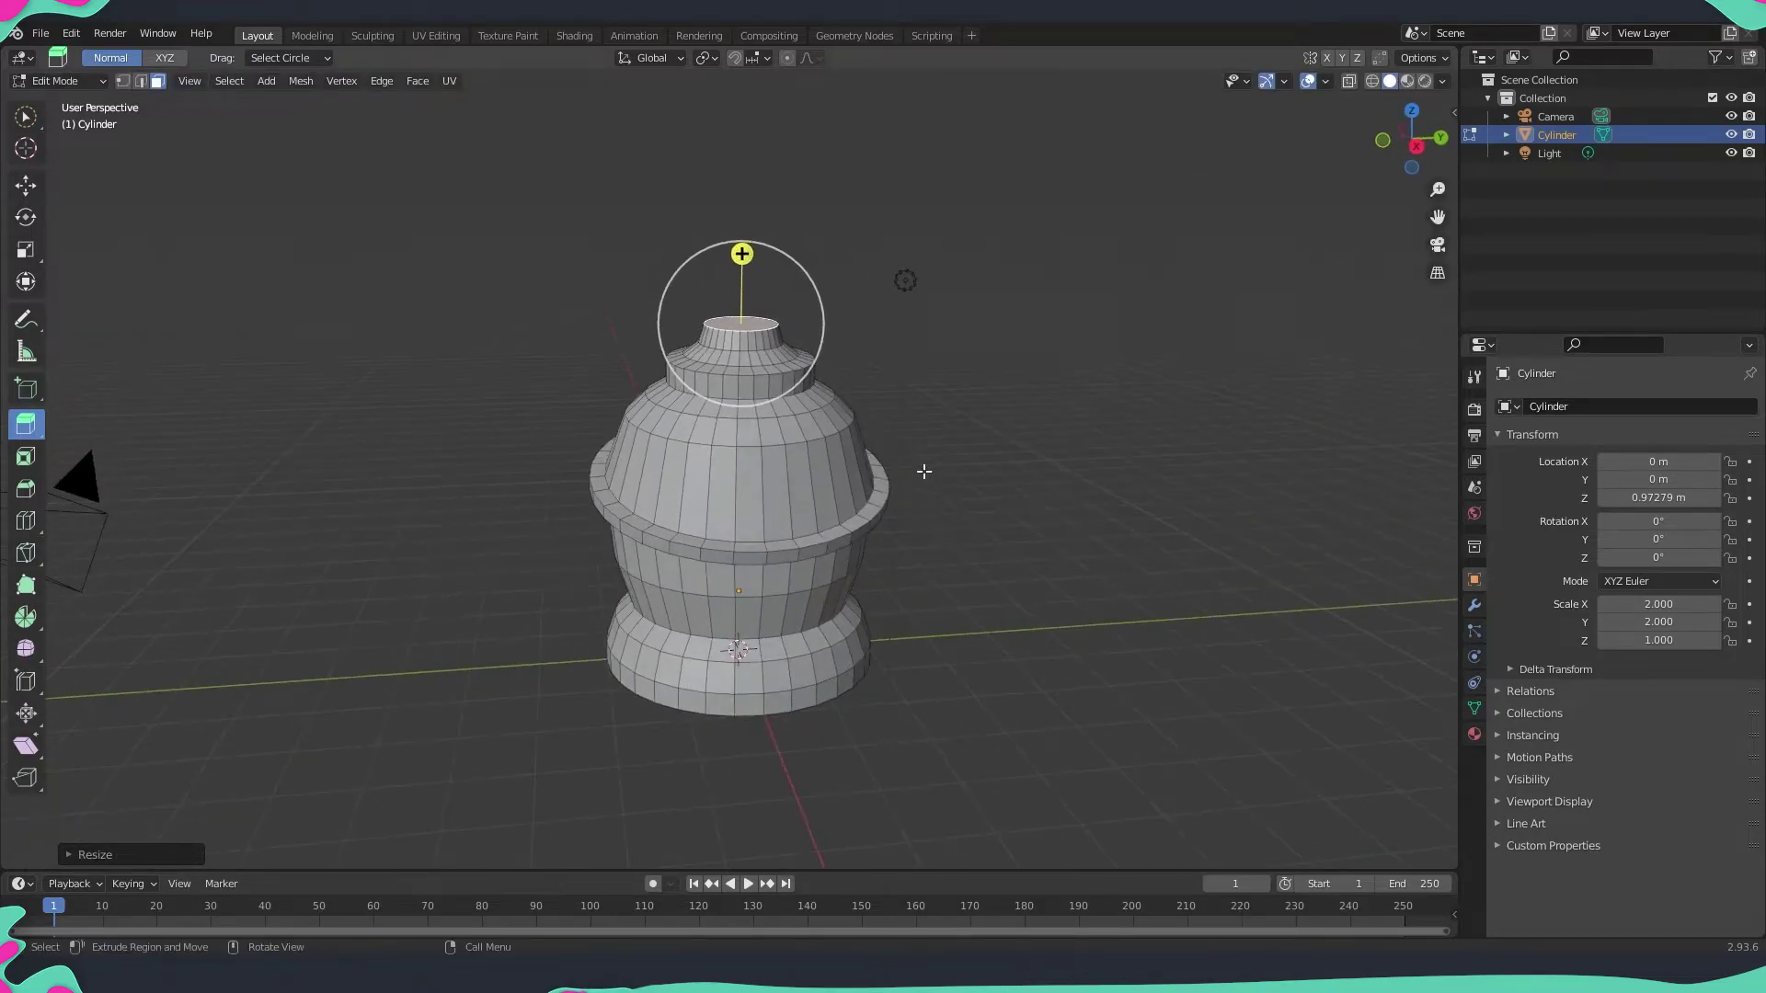
click(1014, 406)
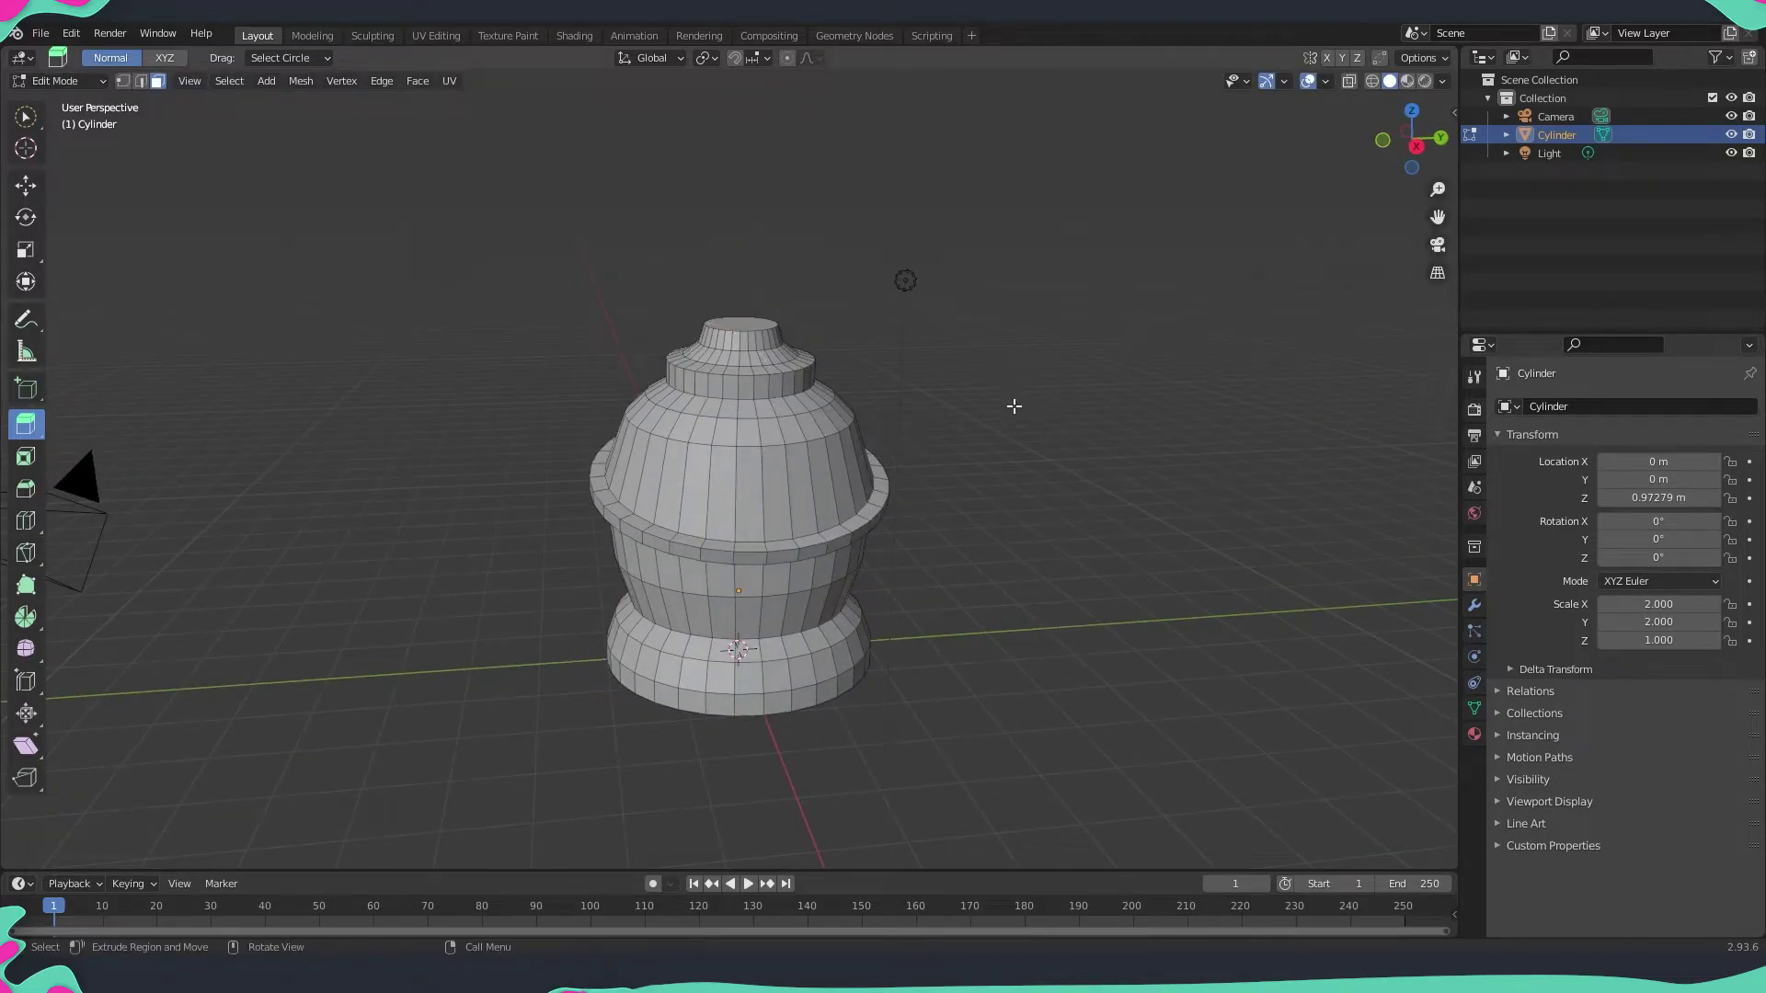
- Add a circle to the mesh in Edit Mode and raise it along the Z axis to just above the tip
middle_drag(893, 497, 525, 517)
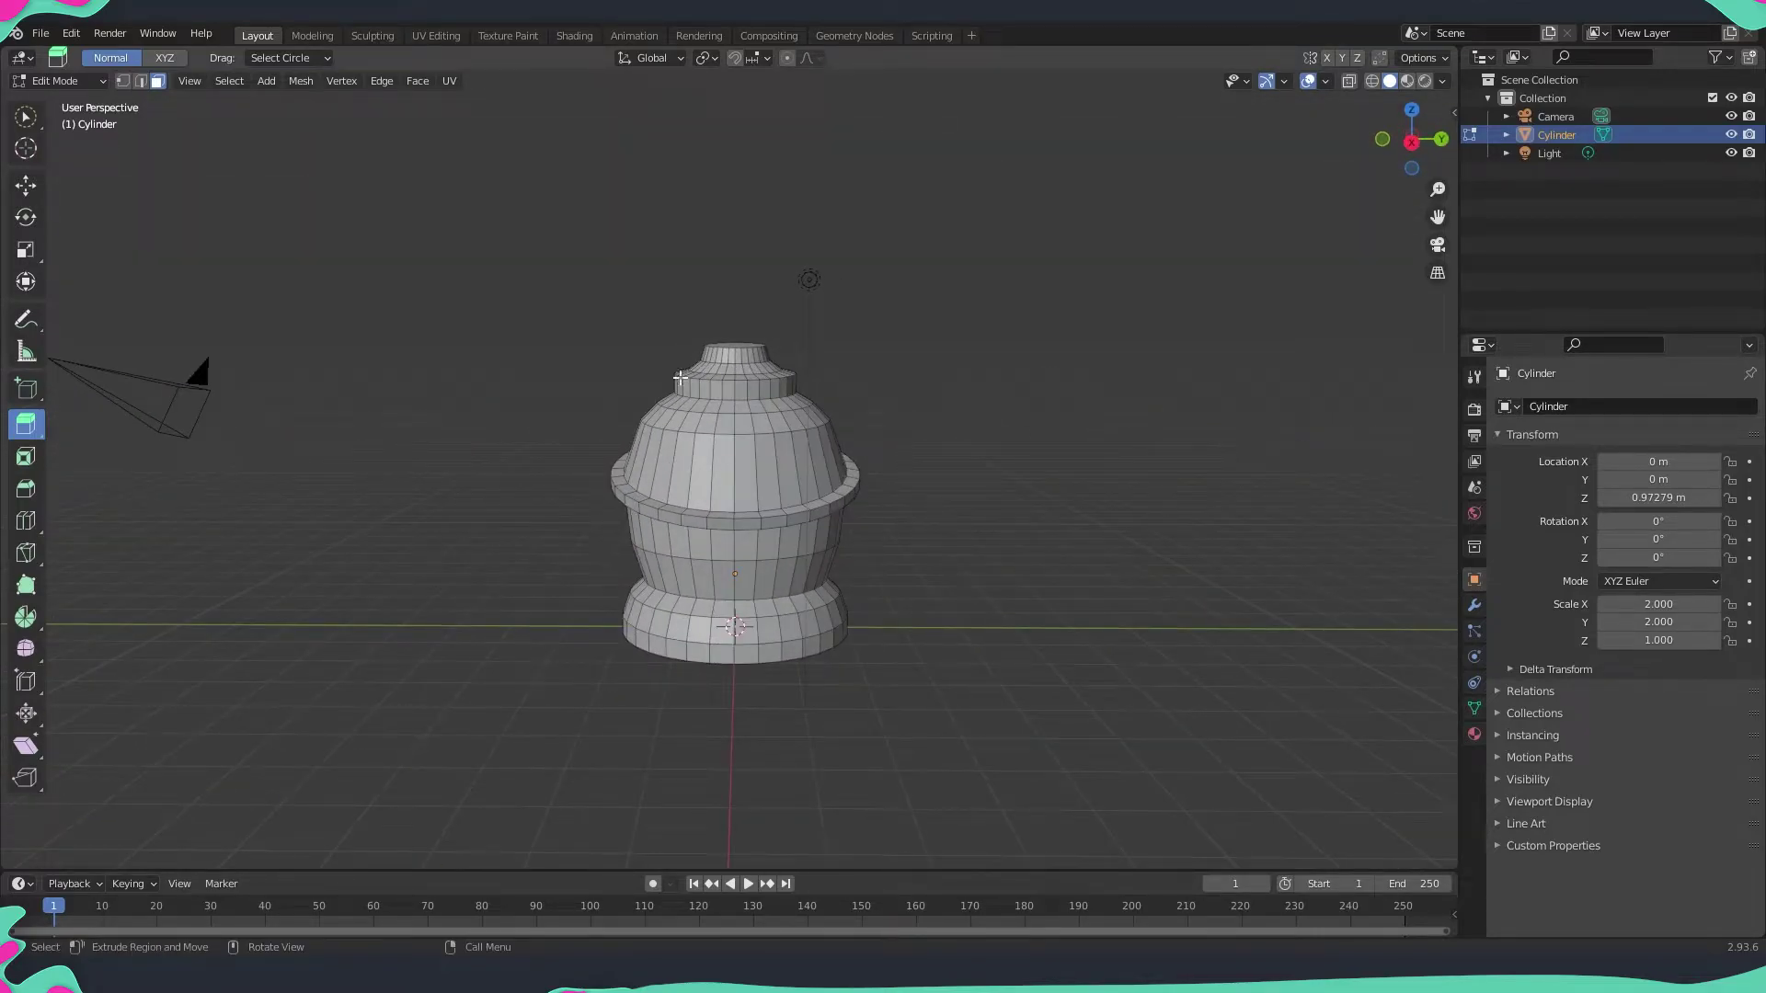
middle_drag(826, 253, 461, 276)
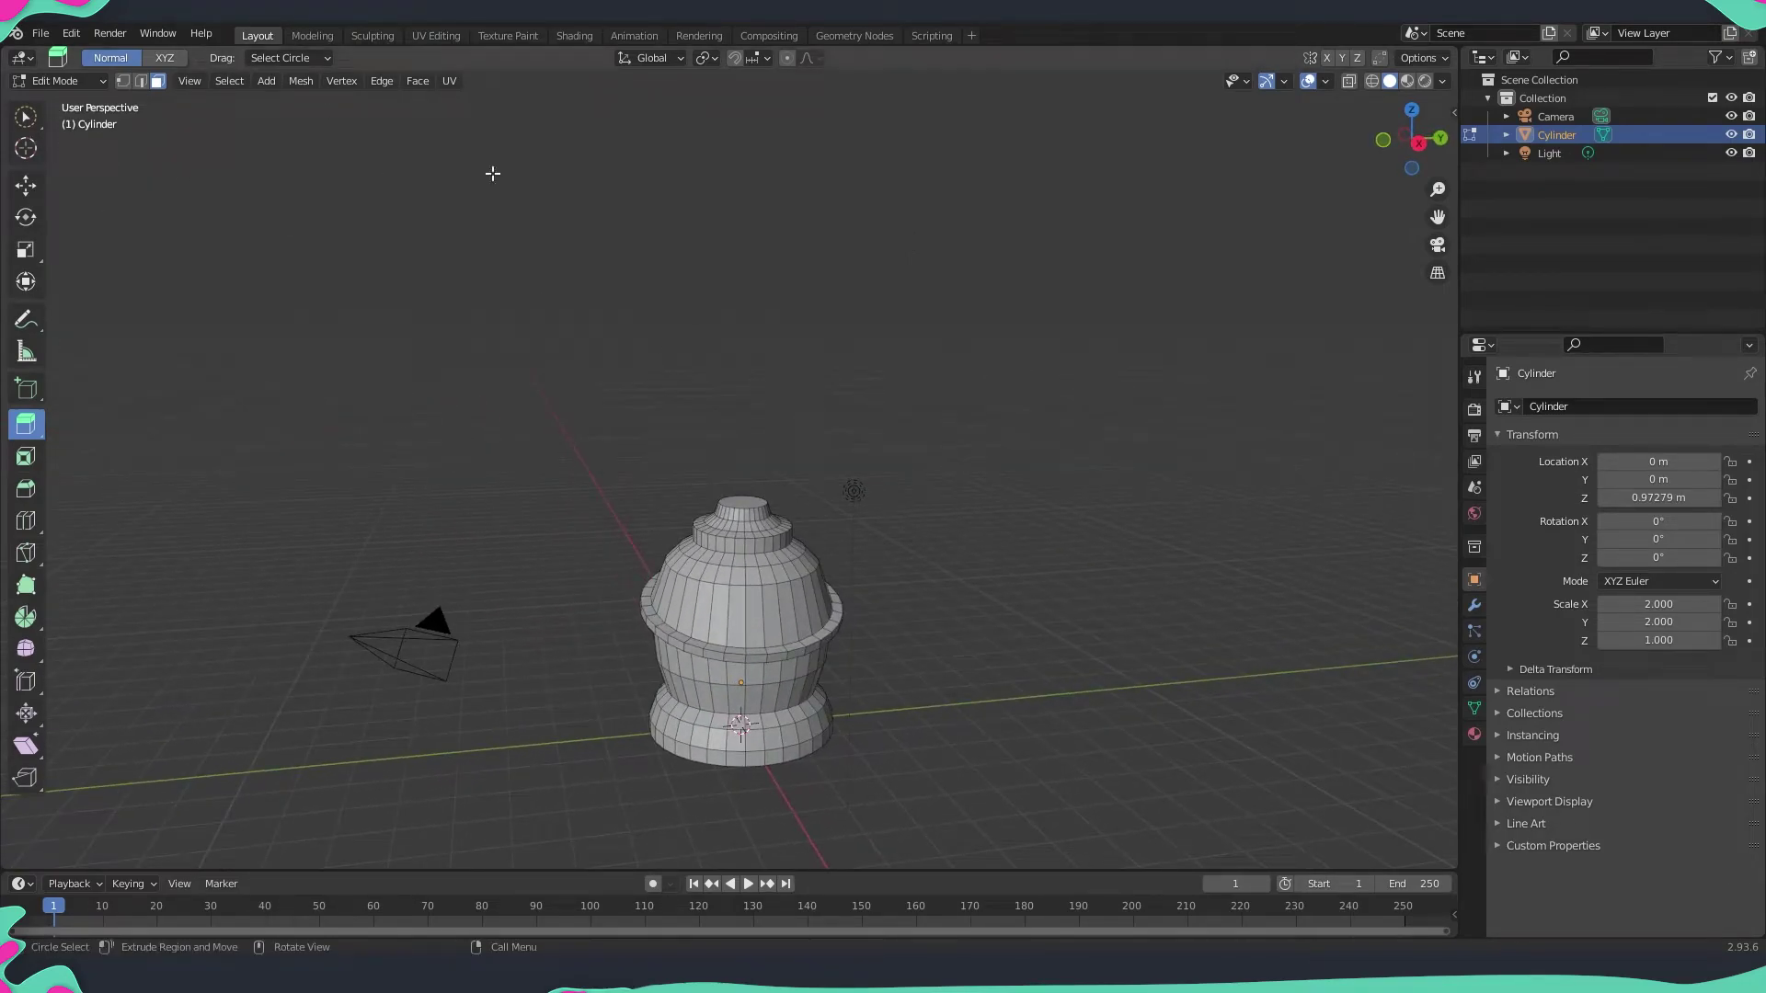
click(267, 87)
click(292, 140)
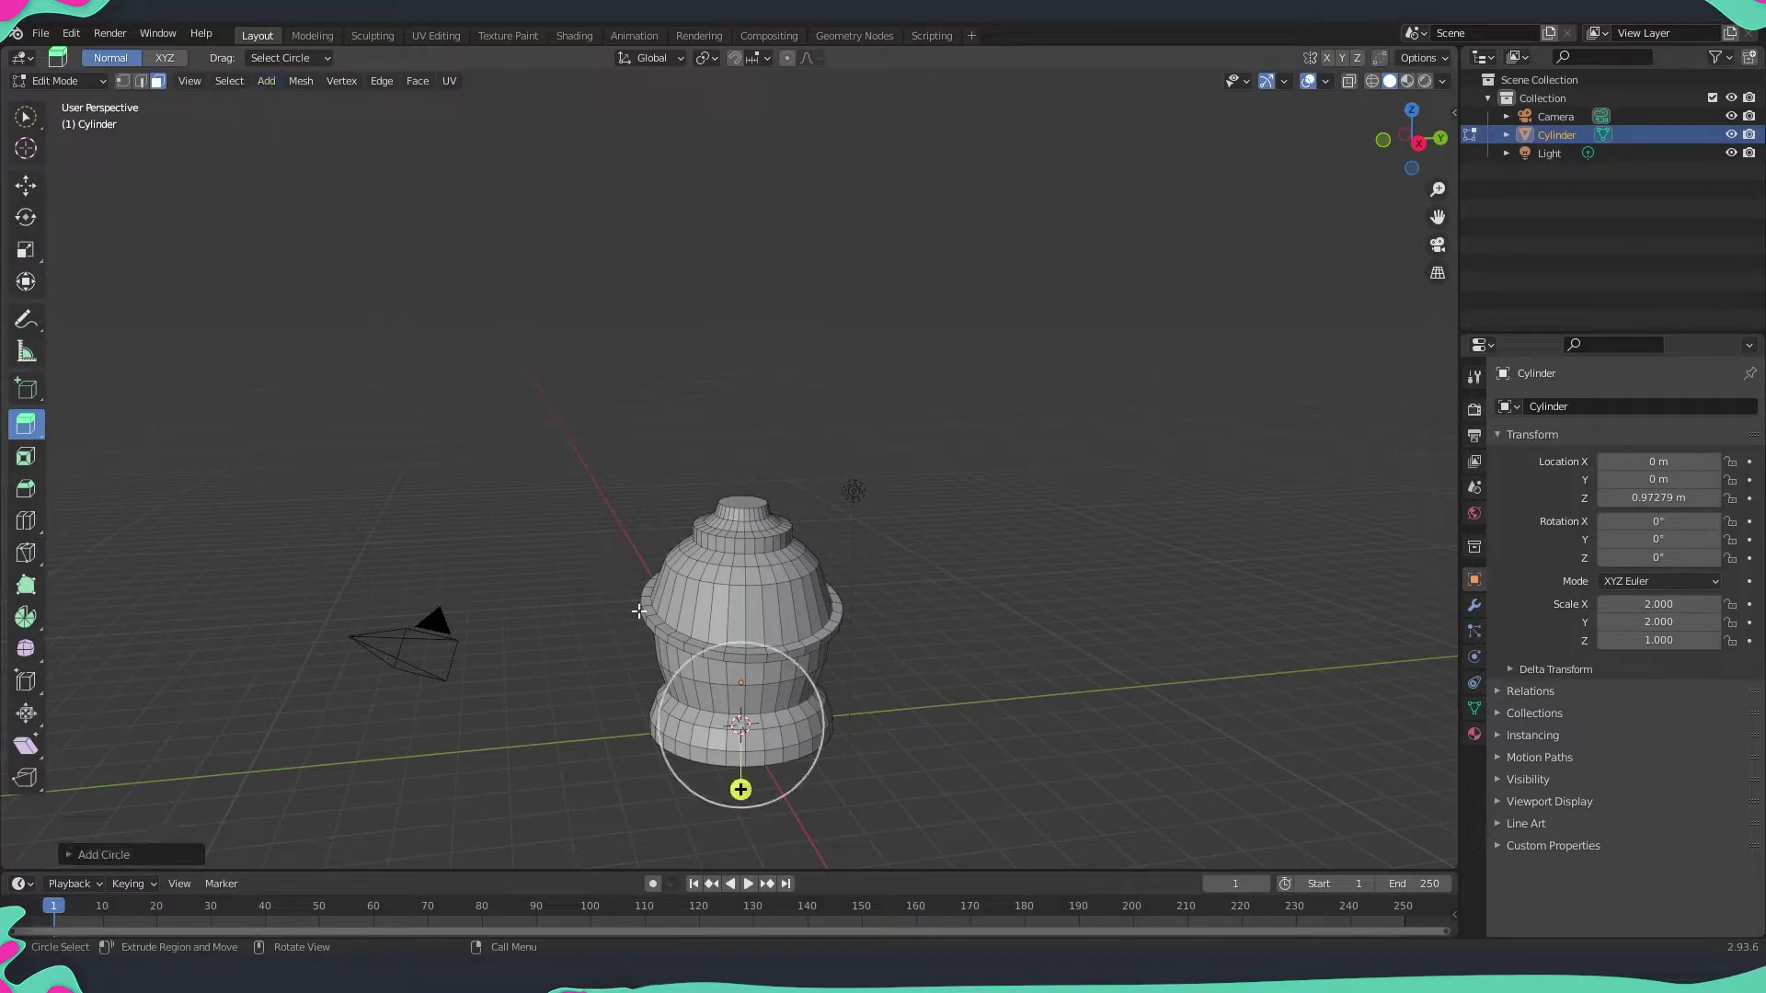
click(26, 189)
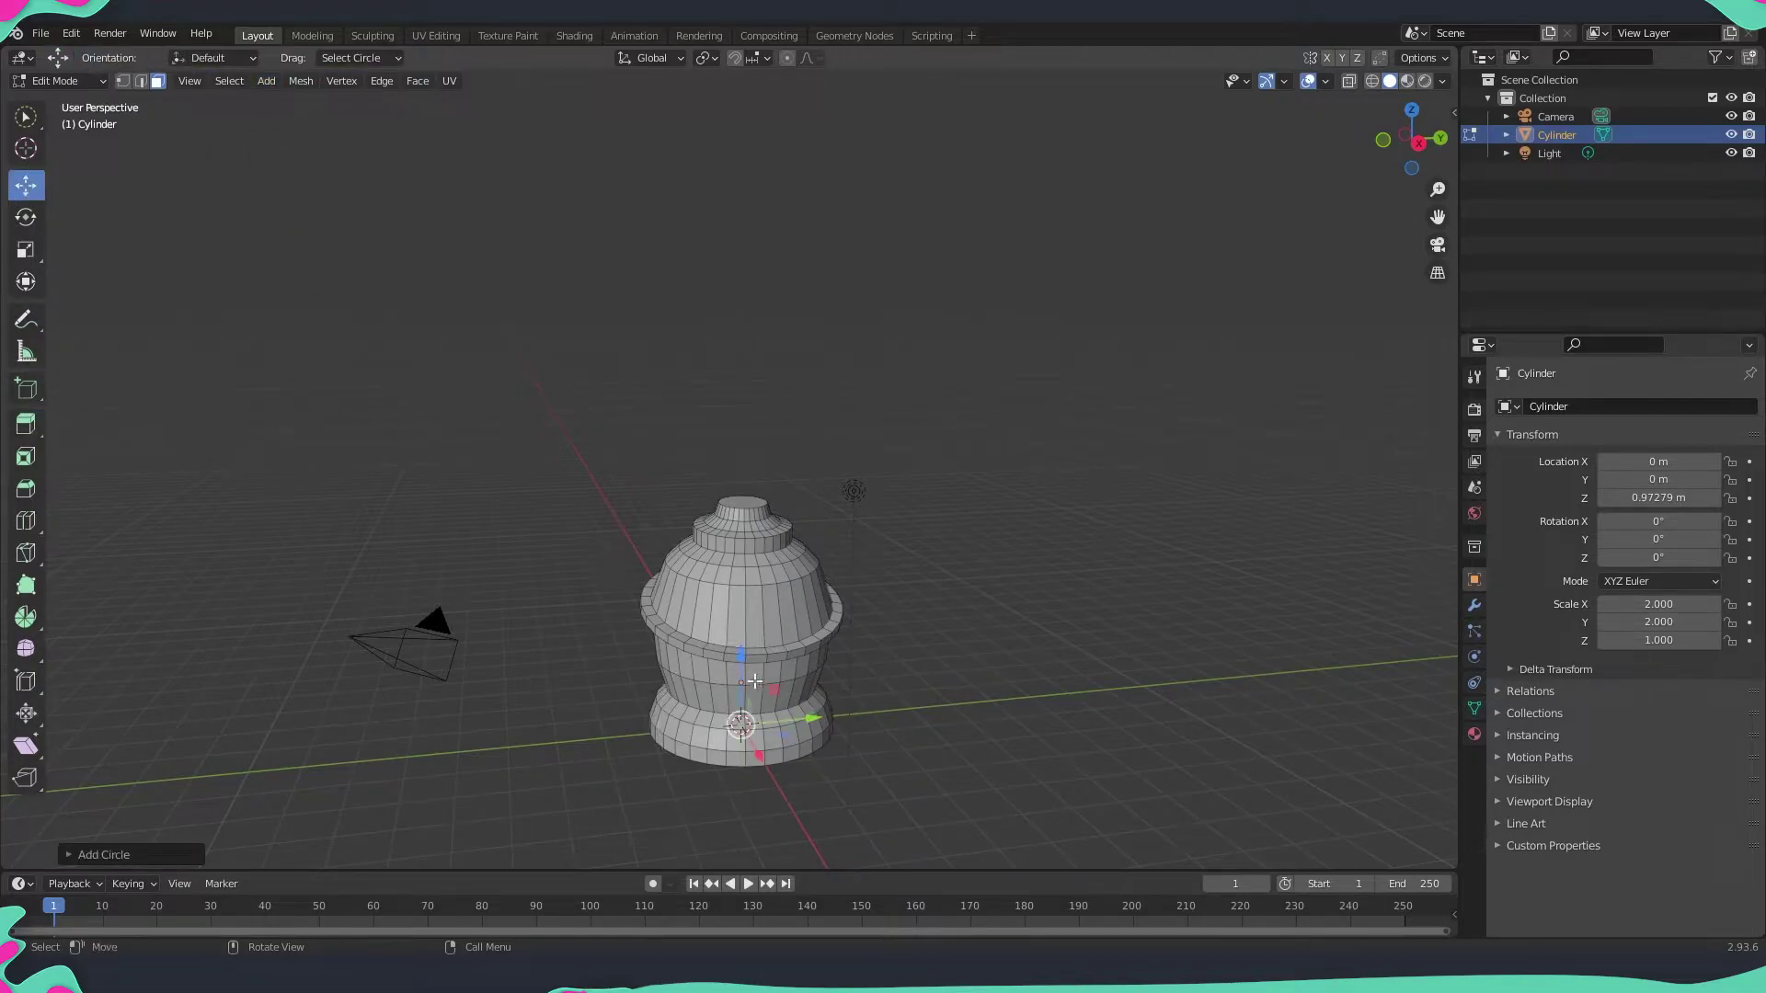
drag(739, 653, 745, 565)
drag(744, 384, 744, 386)
key(x)
key(Escape)
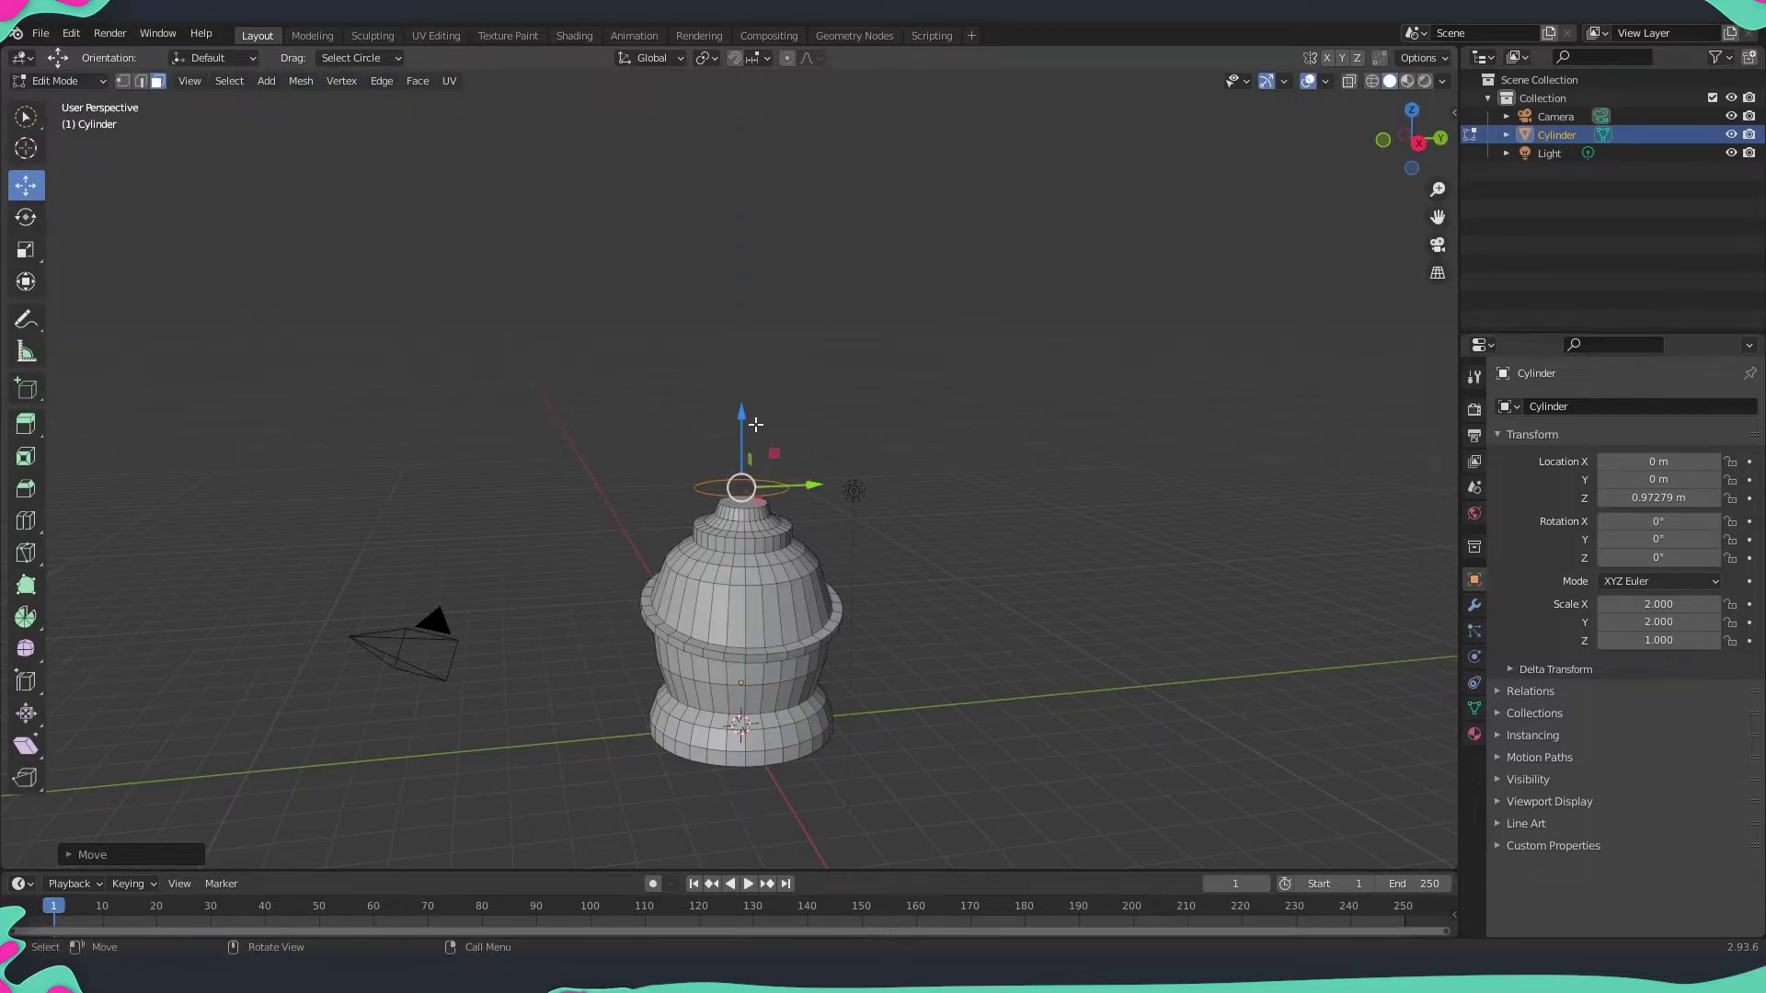
- Delete the vertices of the circle above the tip
middle_drag(856, 463, 863, 478)
key(x)
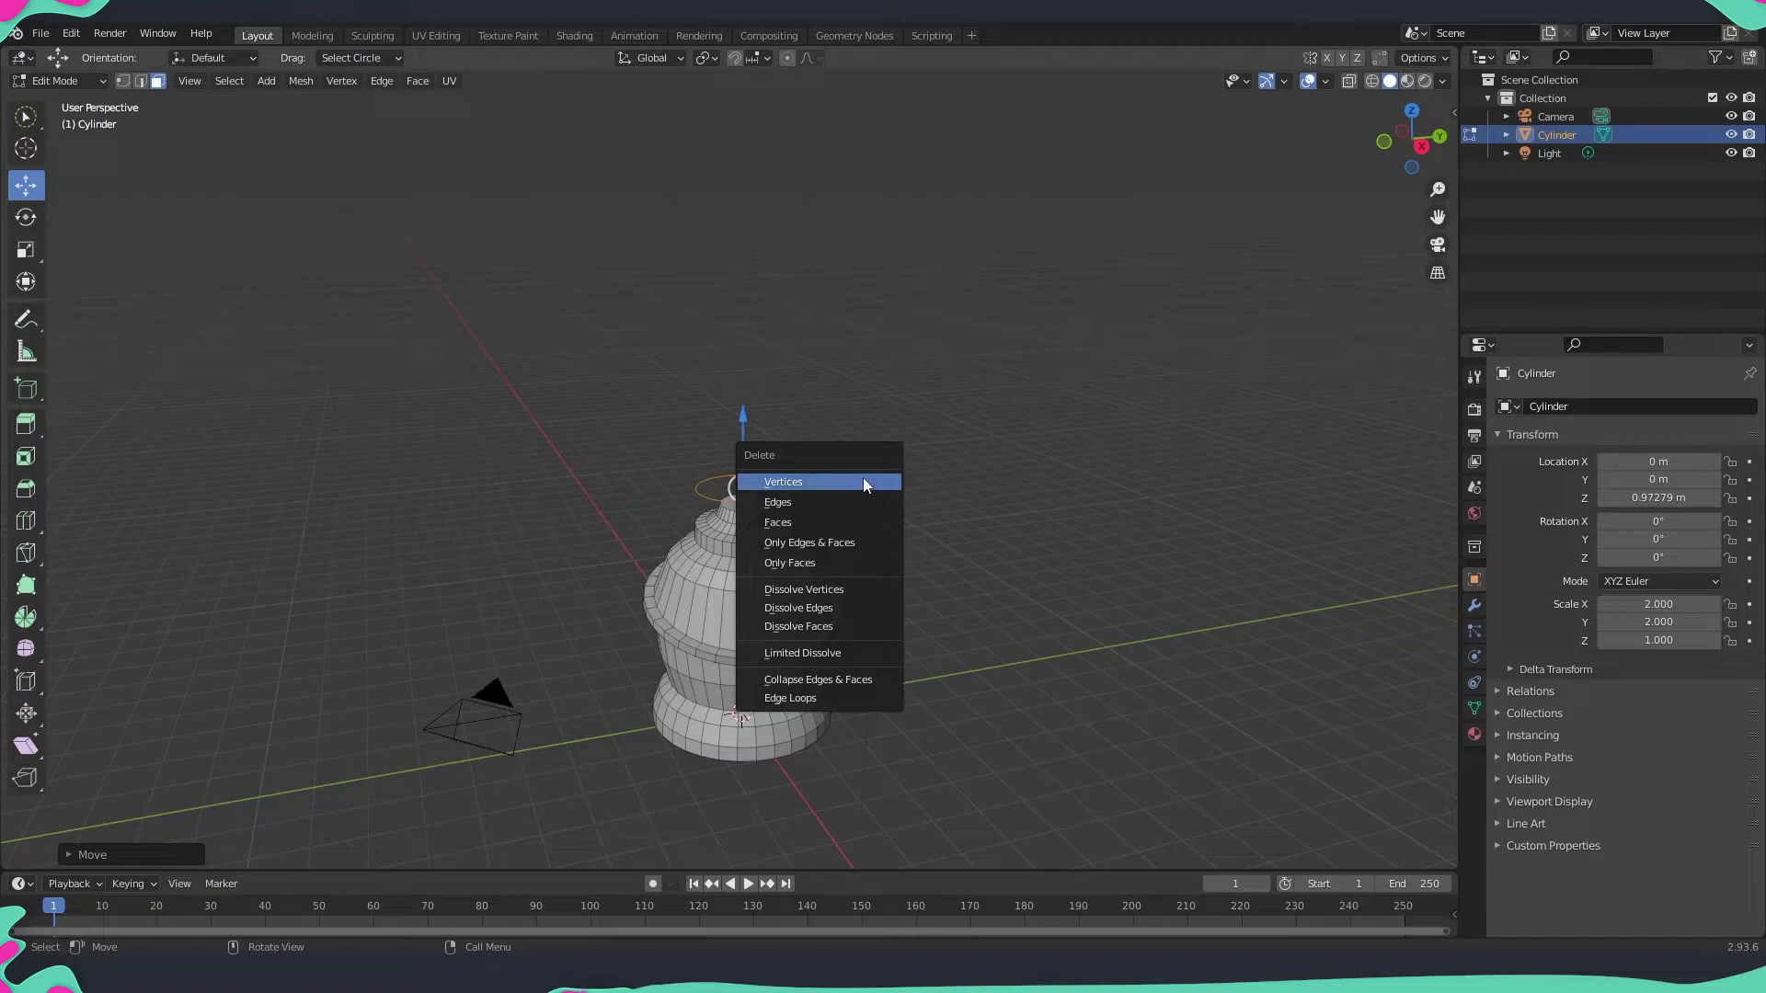
key(Escape)
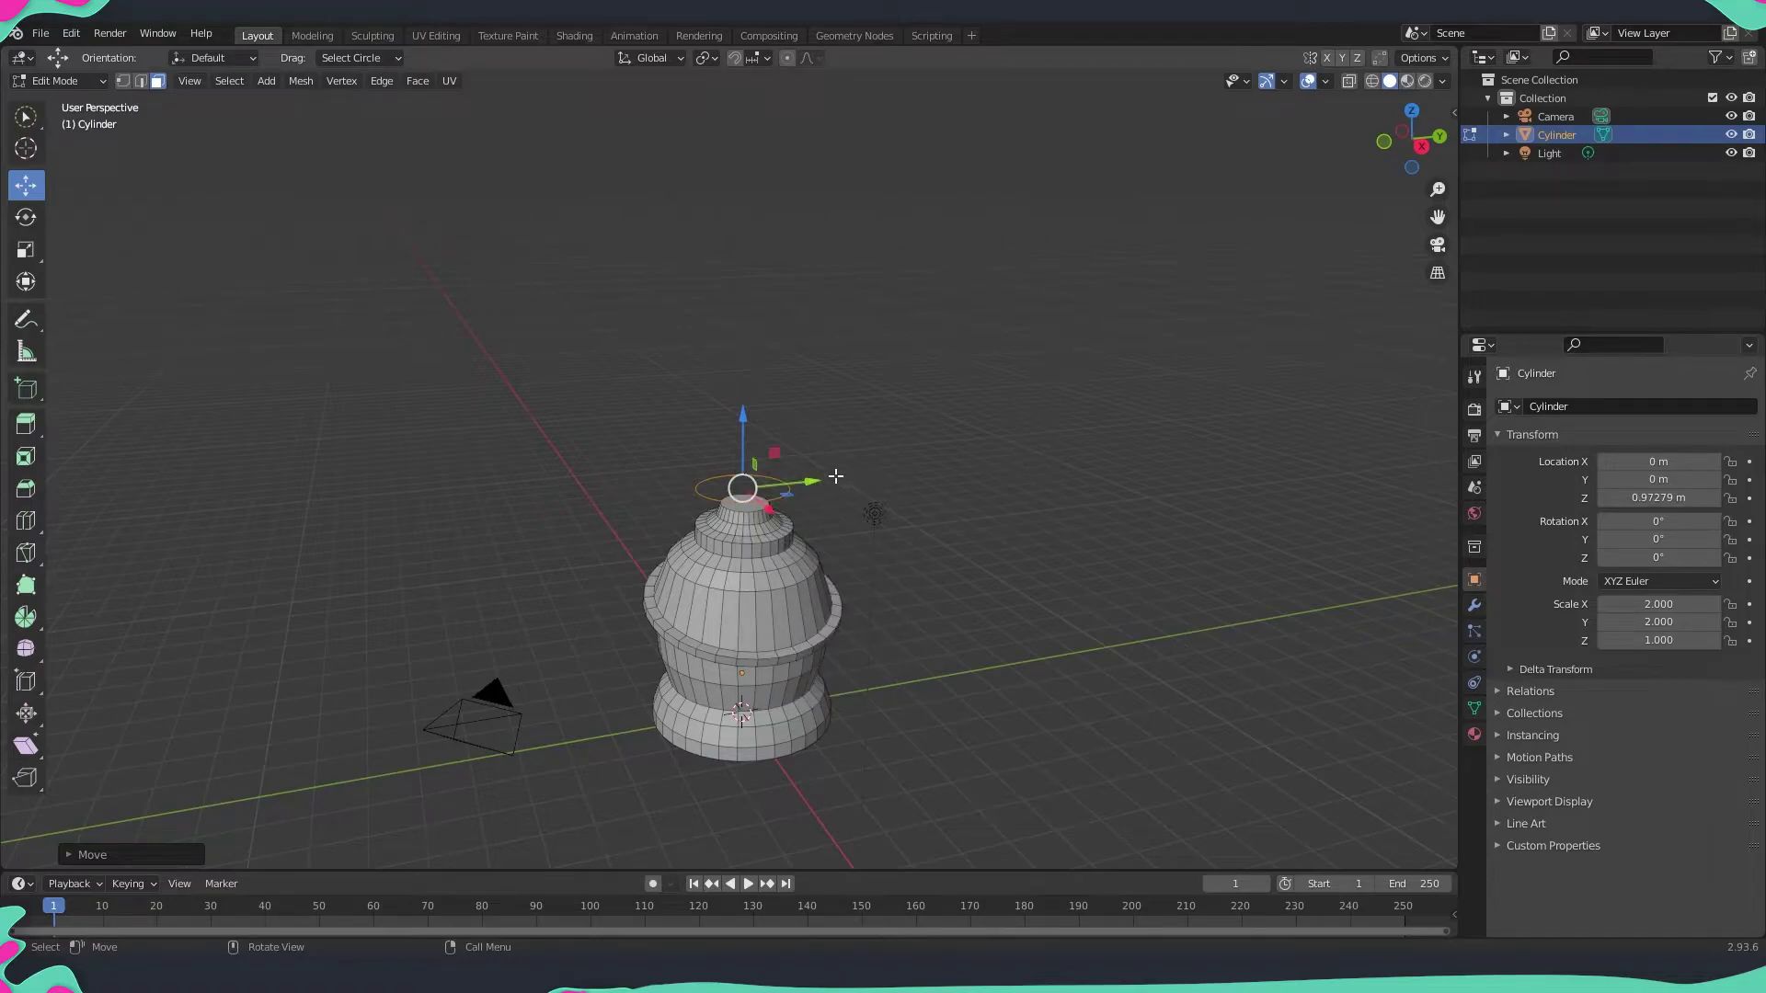
key(x)
click(786, 478)
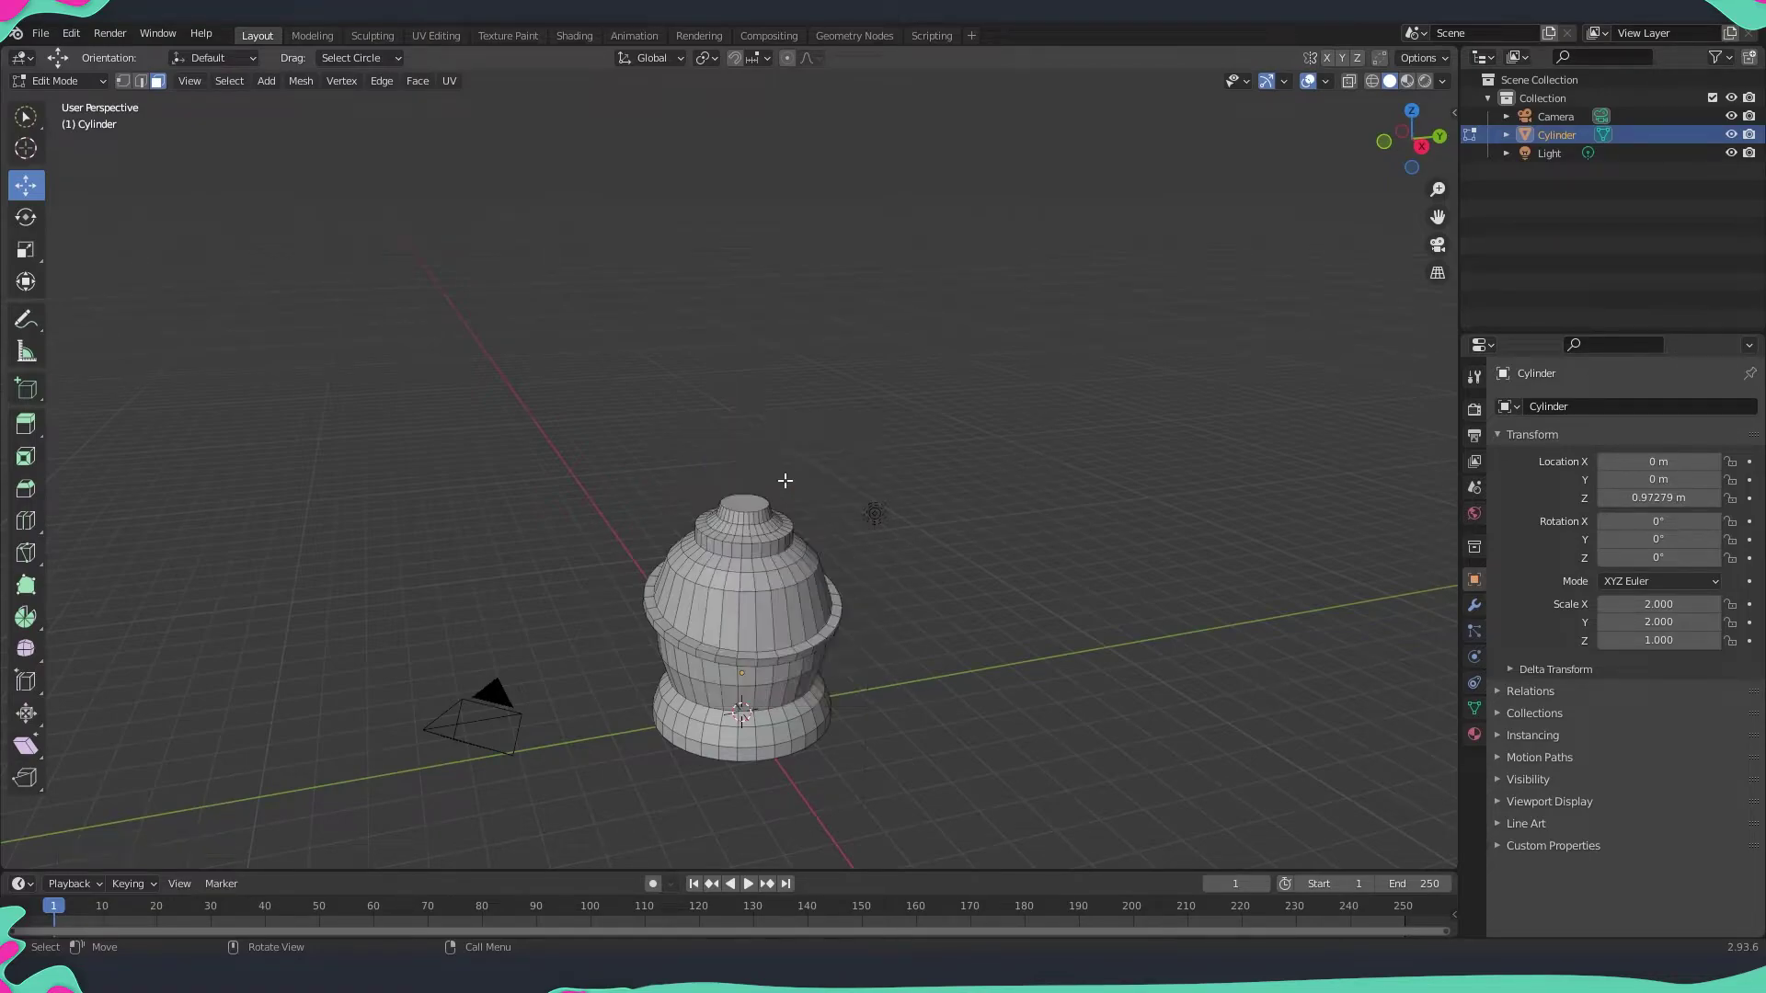
- Add a cylinder to the mesh and raise it along the Z axis onto the top of the model
click(266, 81)
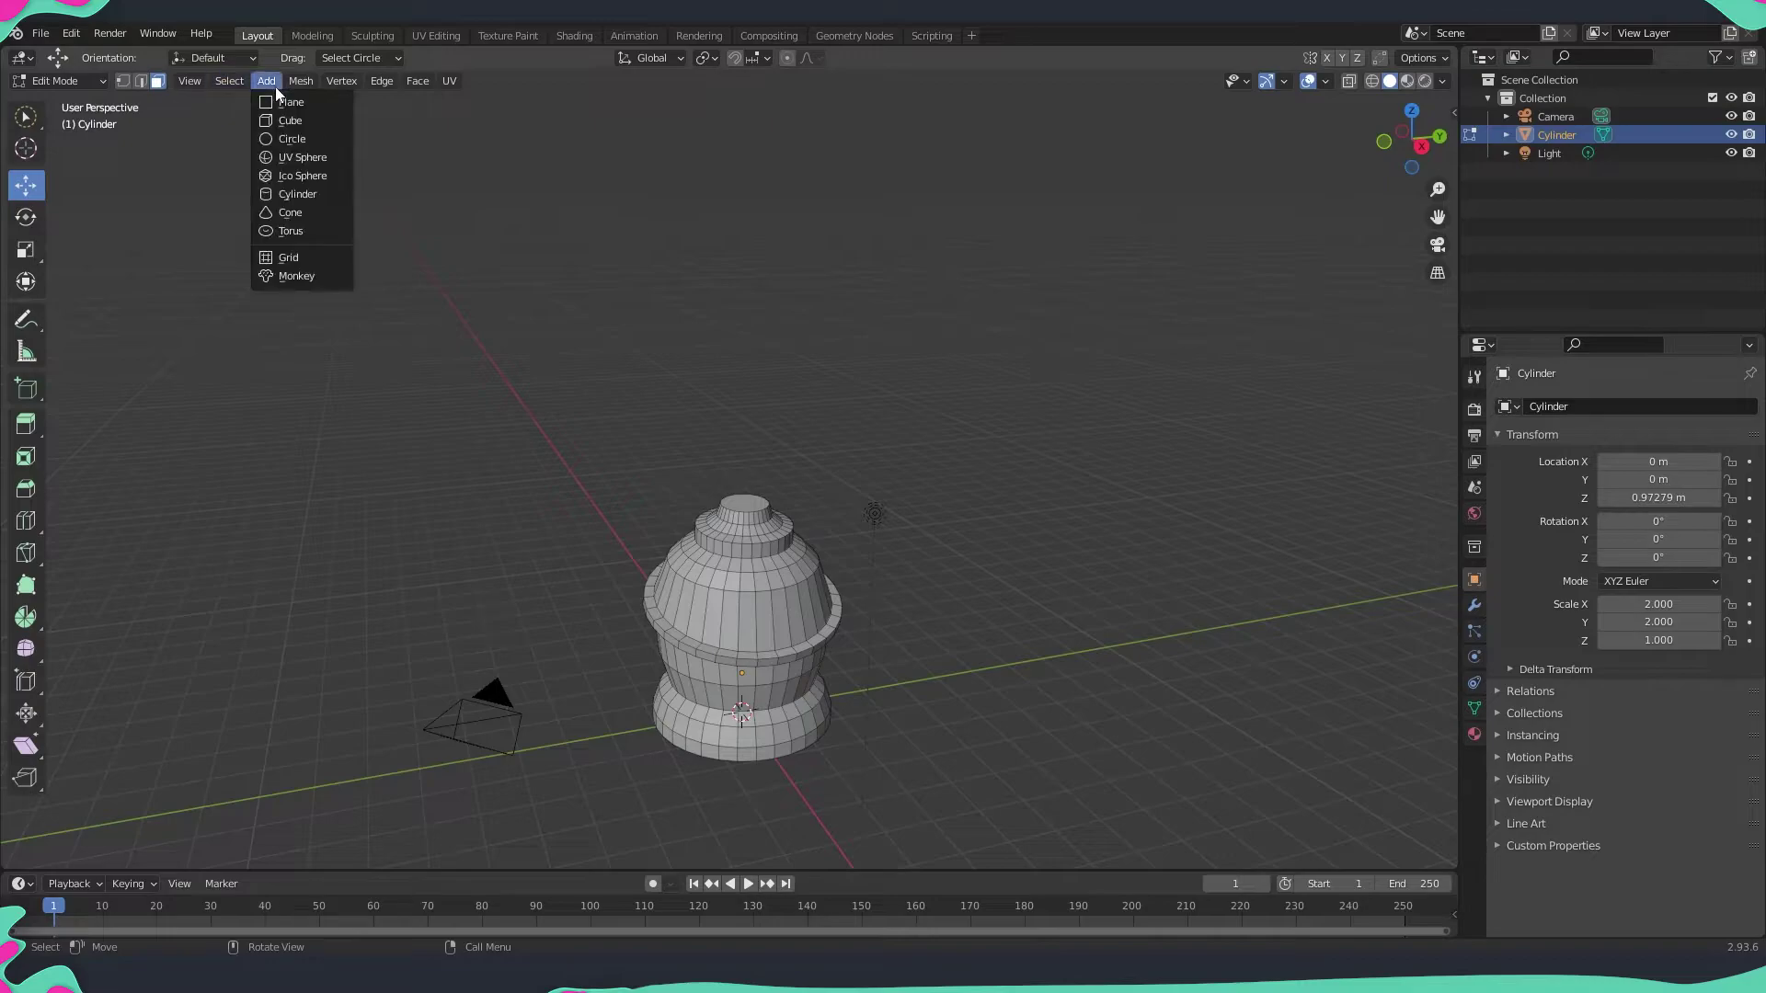
click(314, 196)
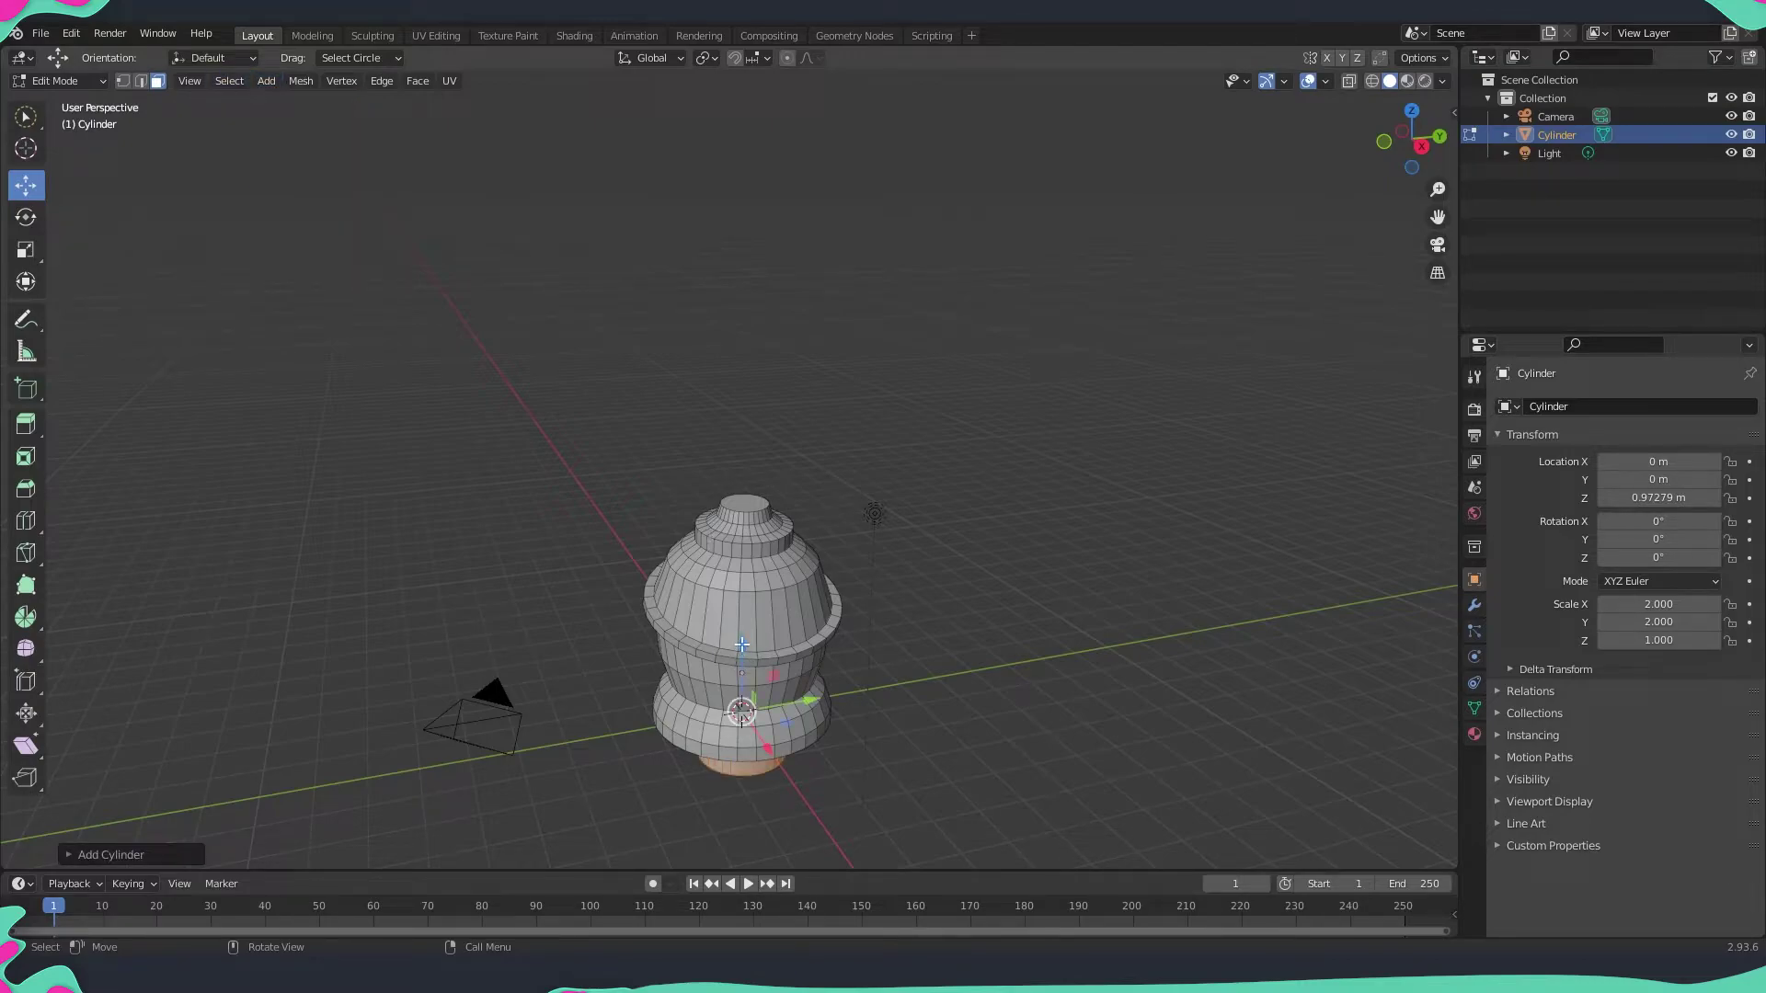
key(g)
key(z)
click(741, 409)
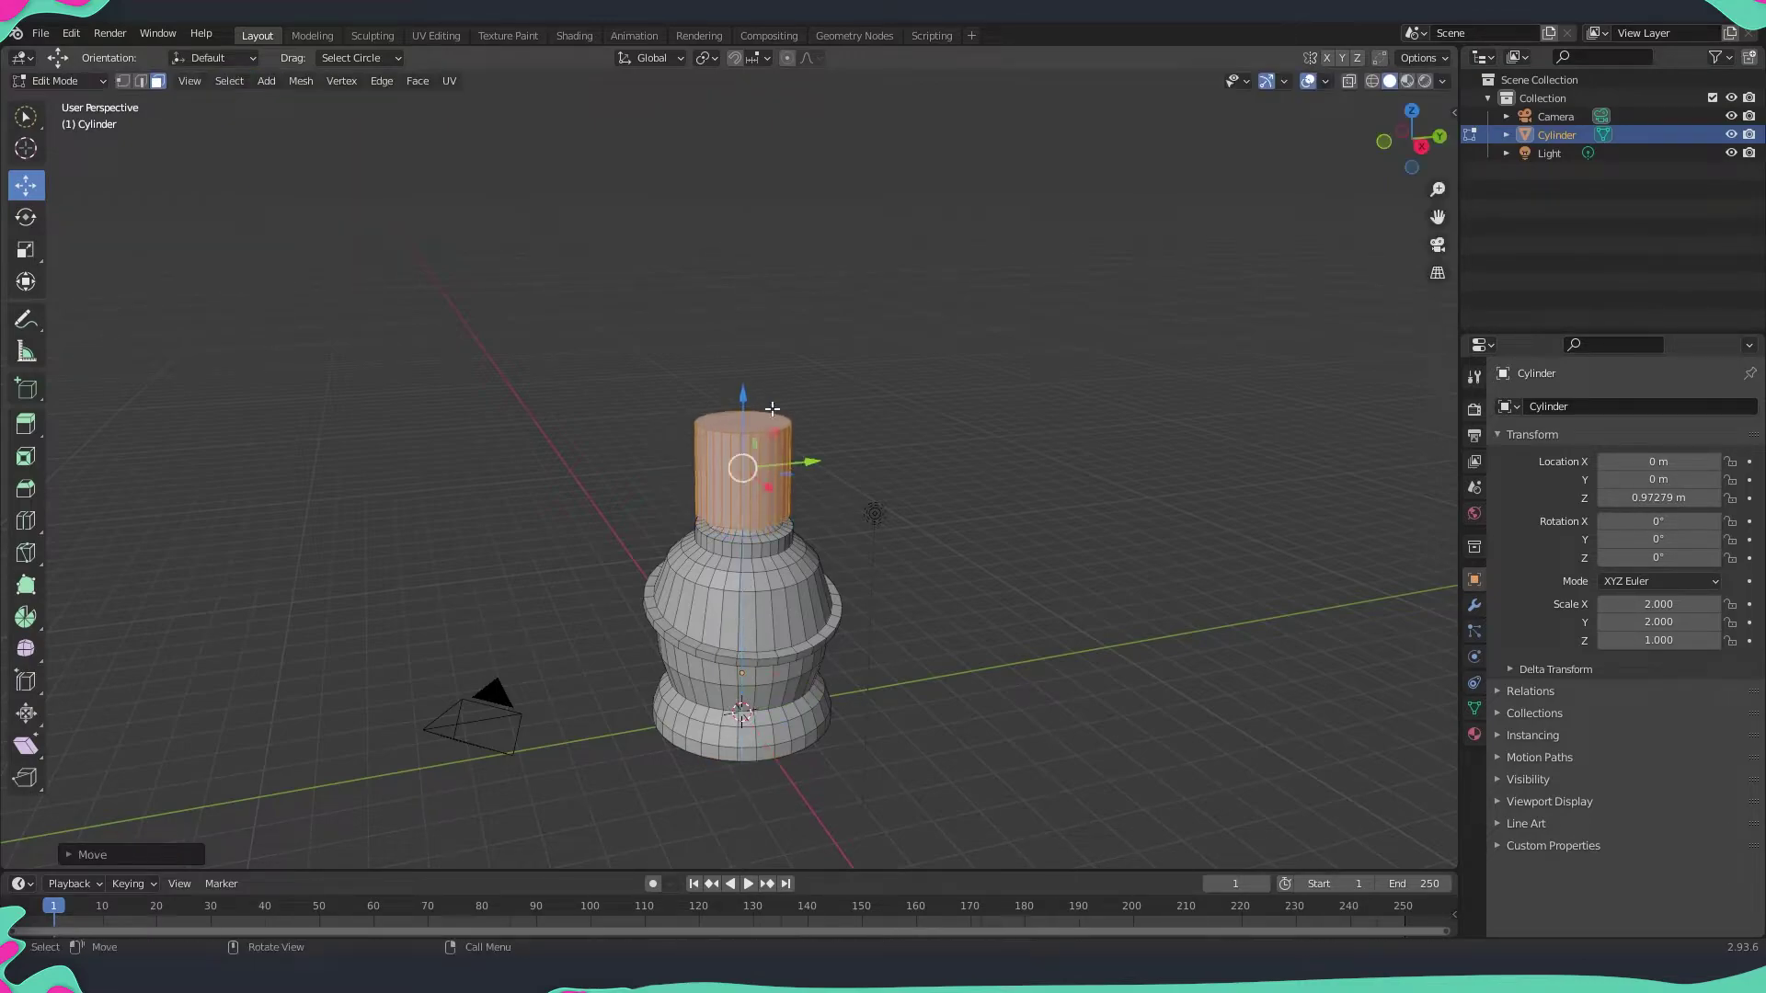
- Reduce the whole object's X scale to 0.640
click(1684, 605)
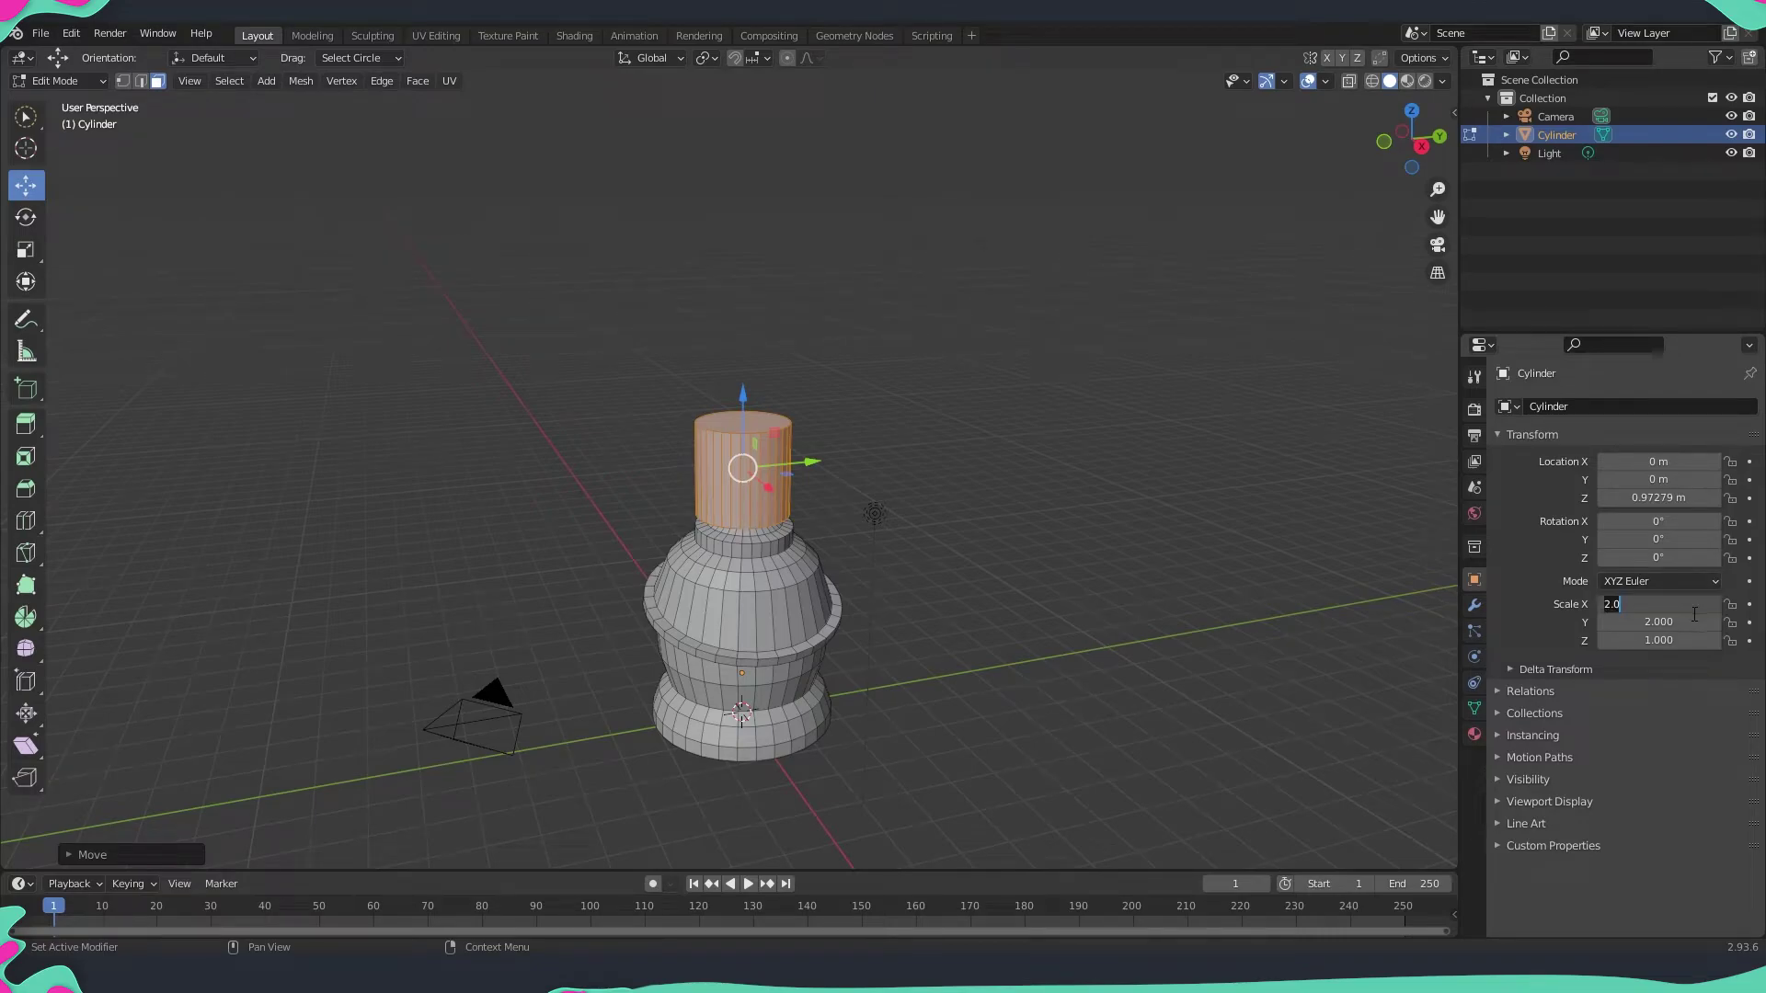
click(1689, 623)
drag(1716, 609, 1620, 609)
- Undo the added cylinder's move and creation, and restore the object's X scale to 2
key(ctrl+z)
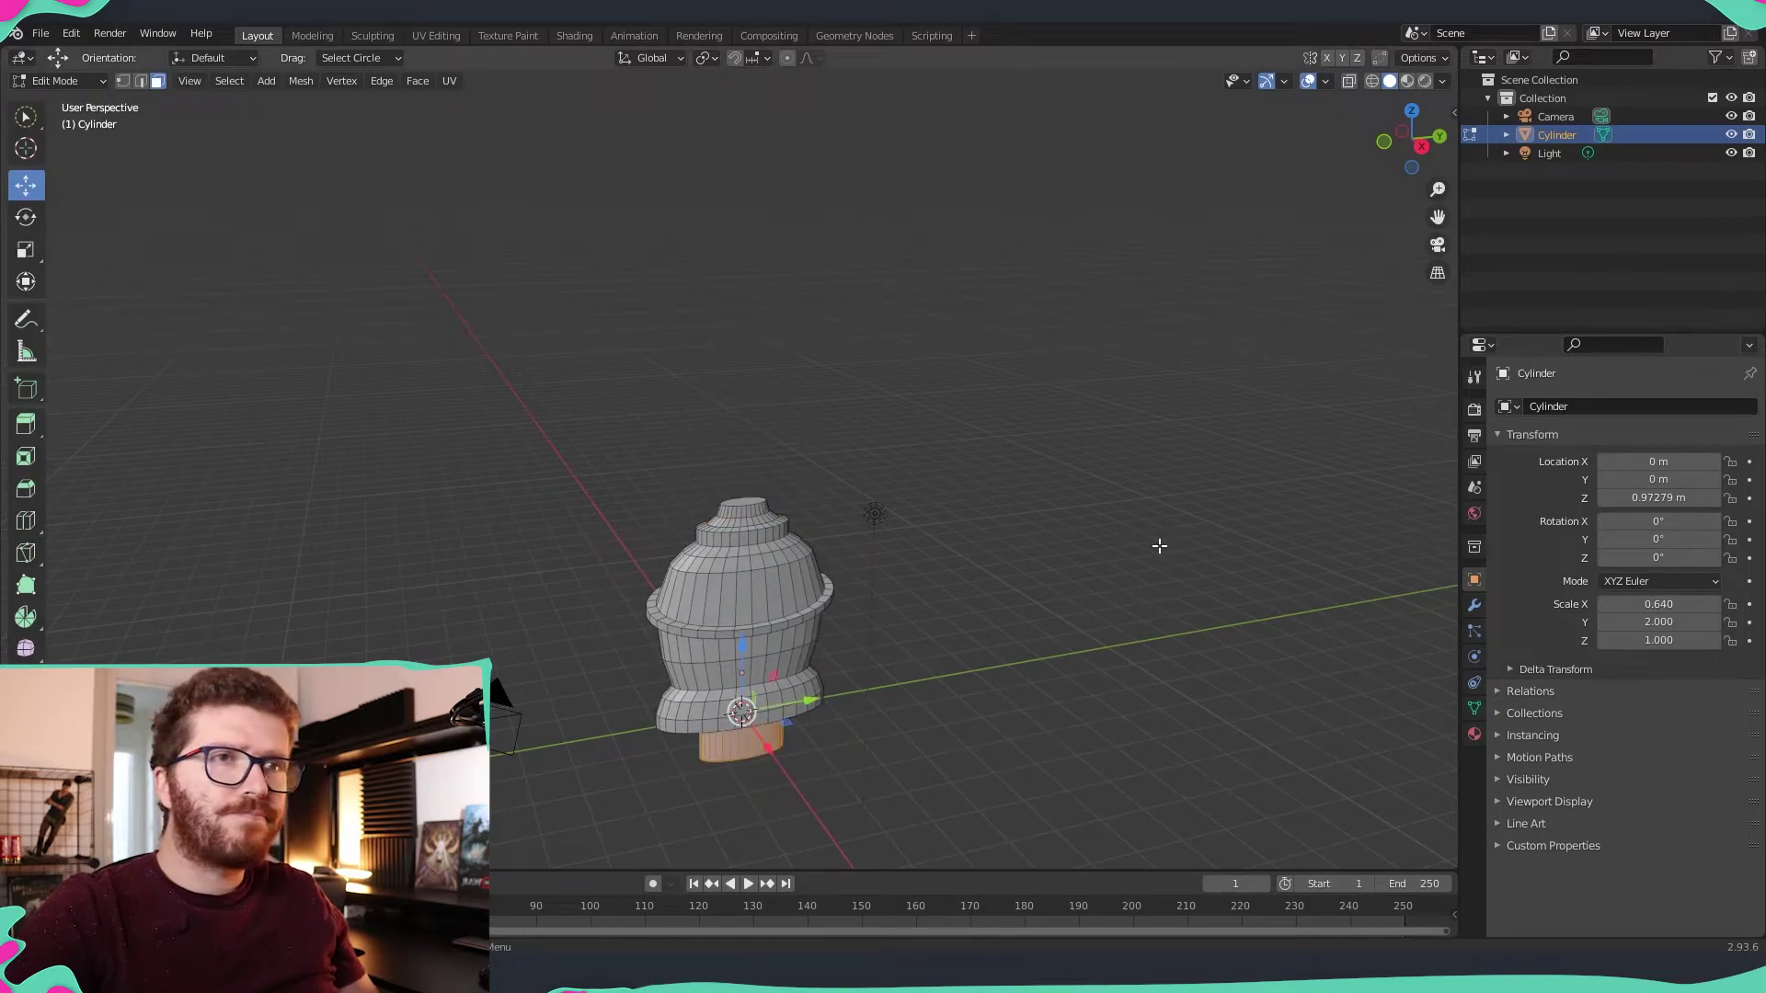
key(ctrl+z)
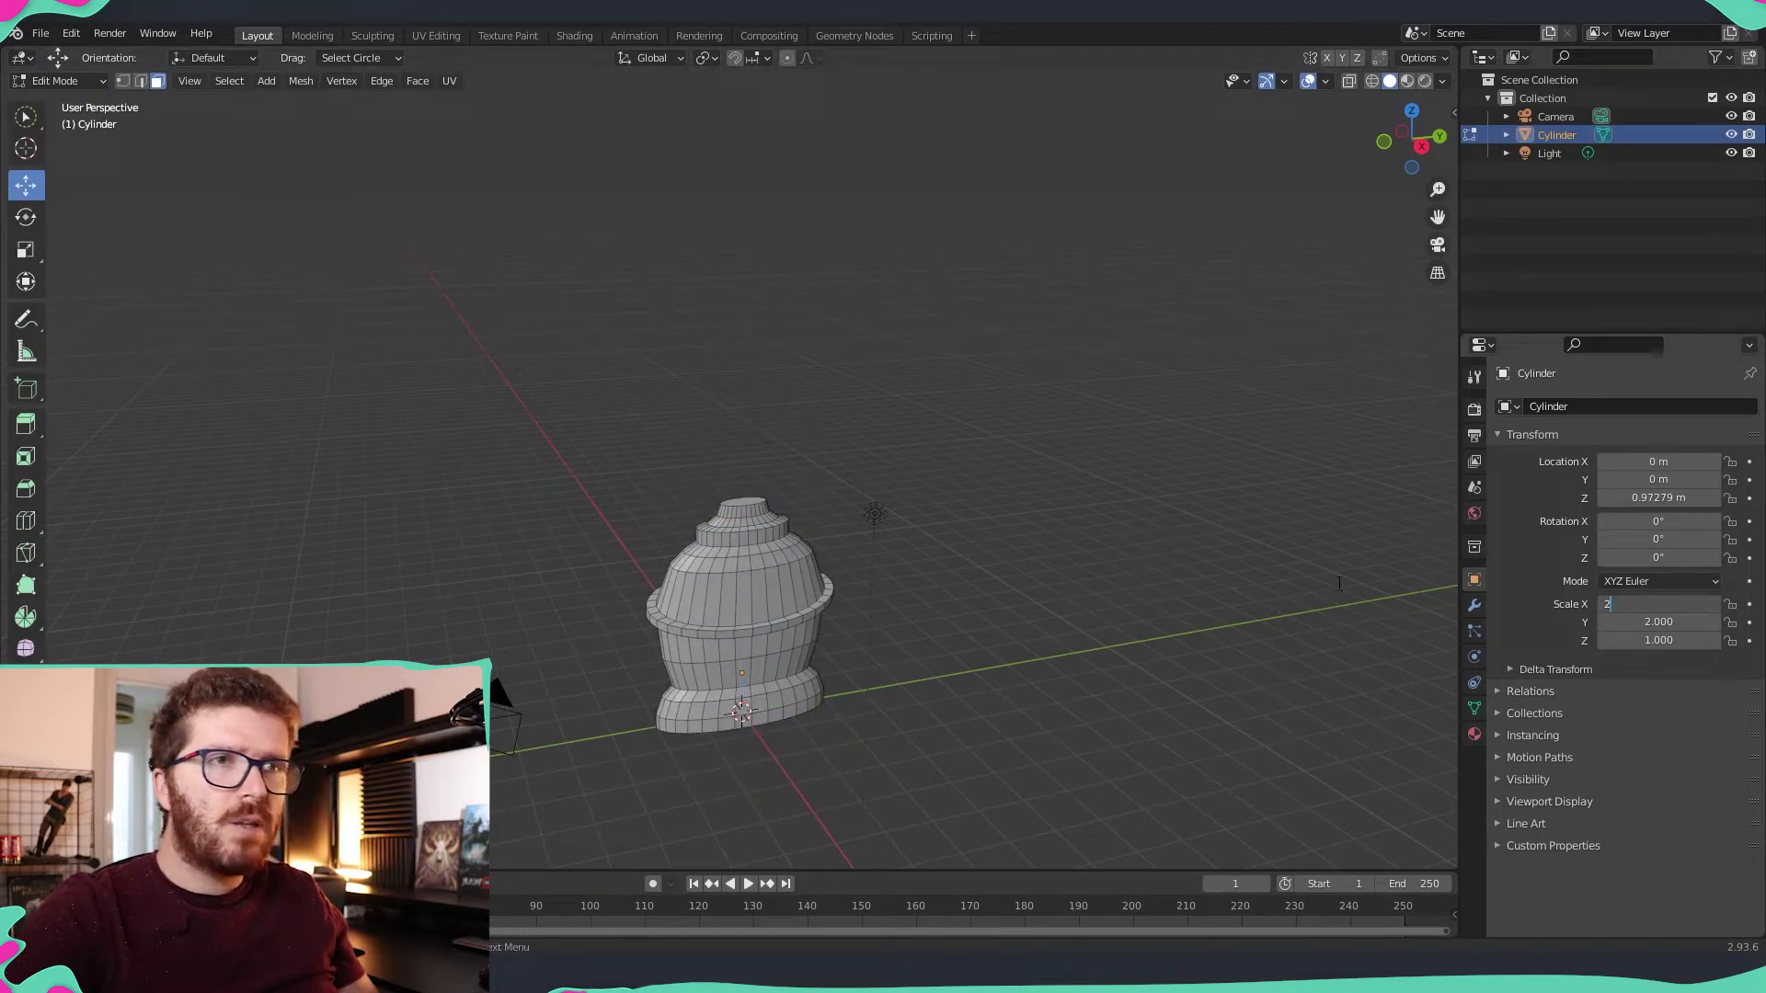
key(ctrl+z)
- Add a new cylinder to the mesh and move it up the Z axis until it floats above the tip
click(266, 81)
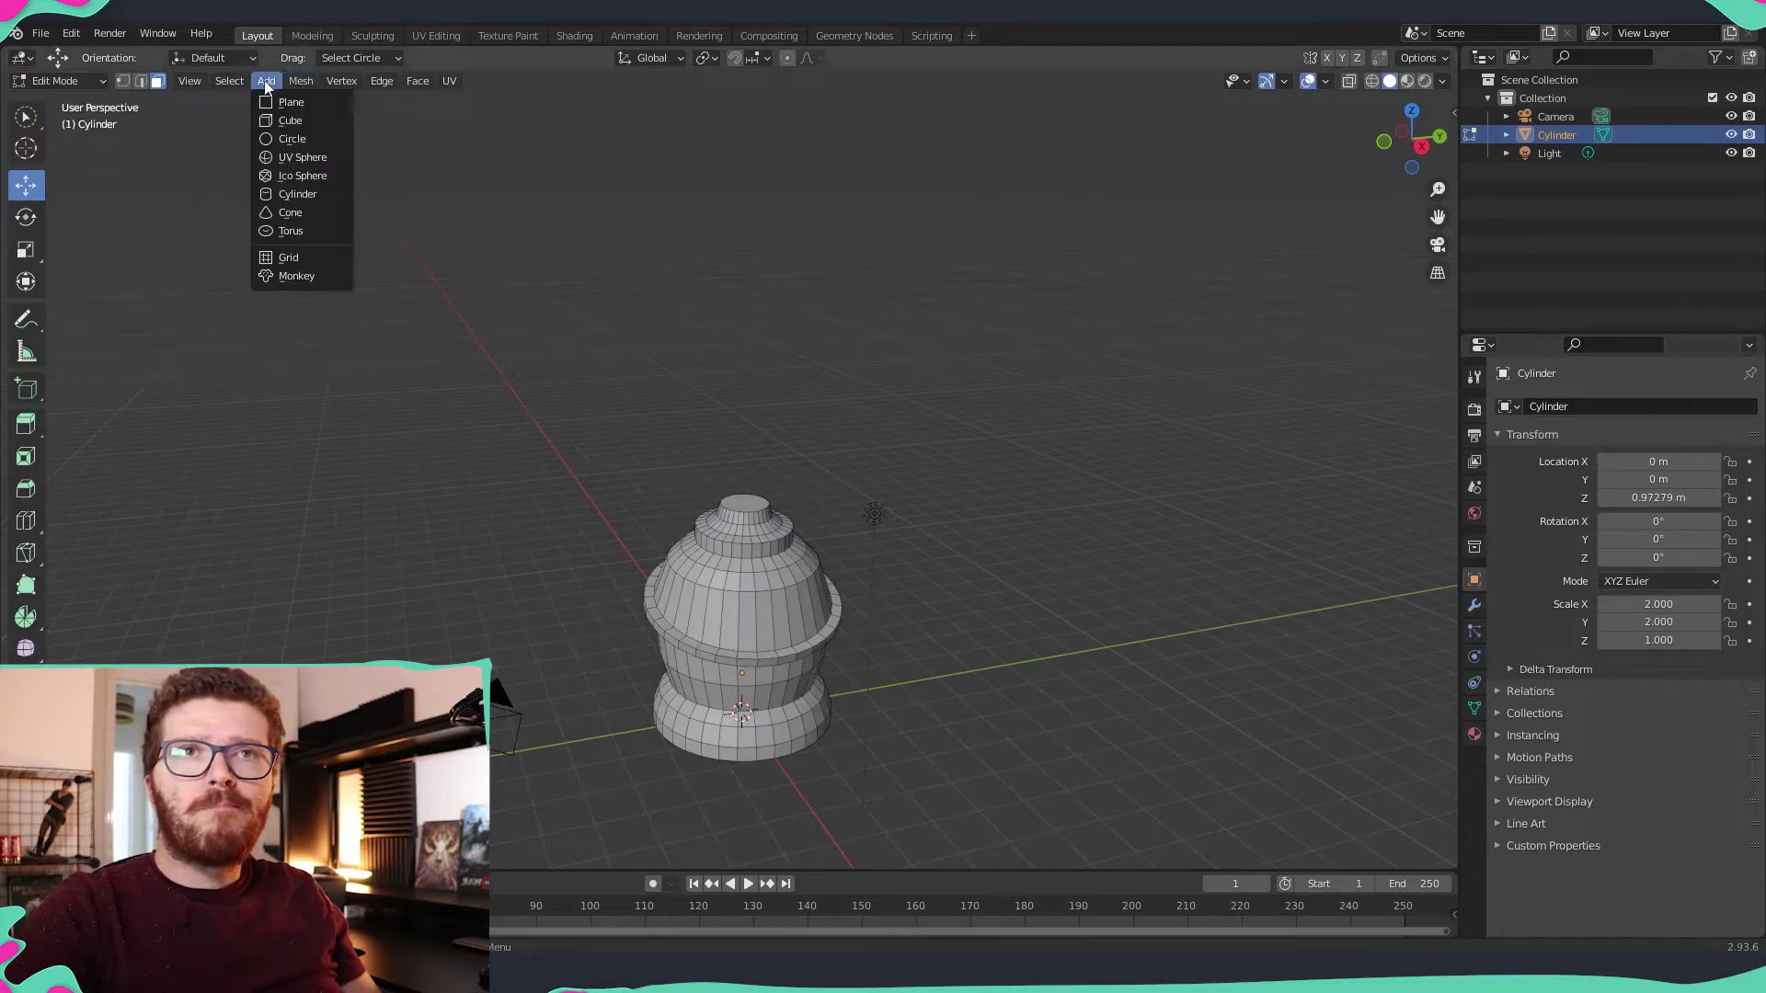
click(311, 196)
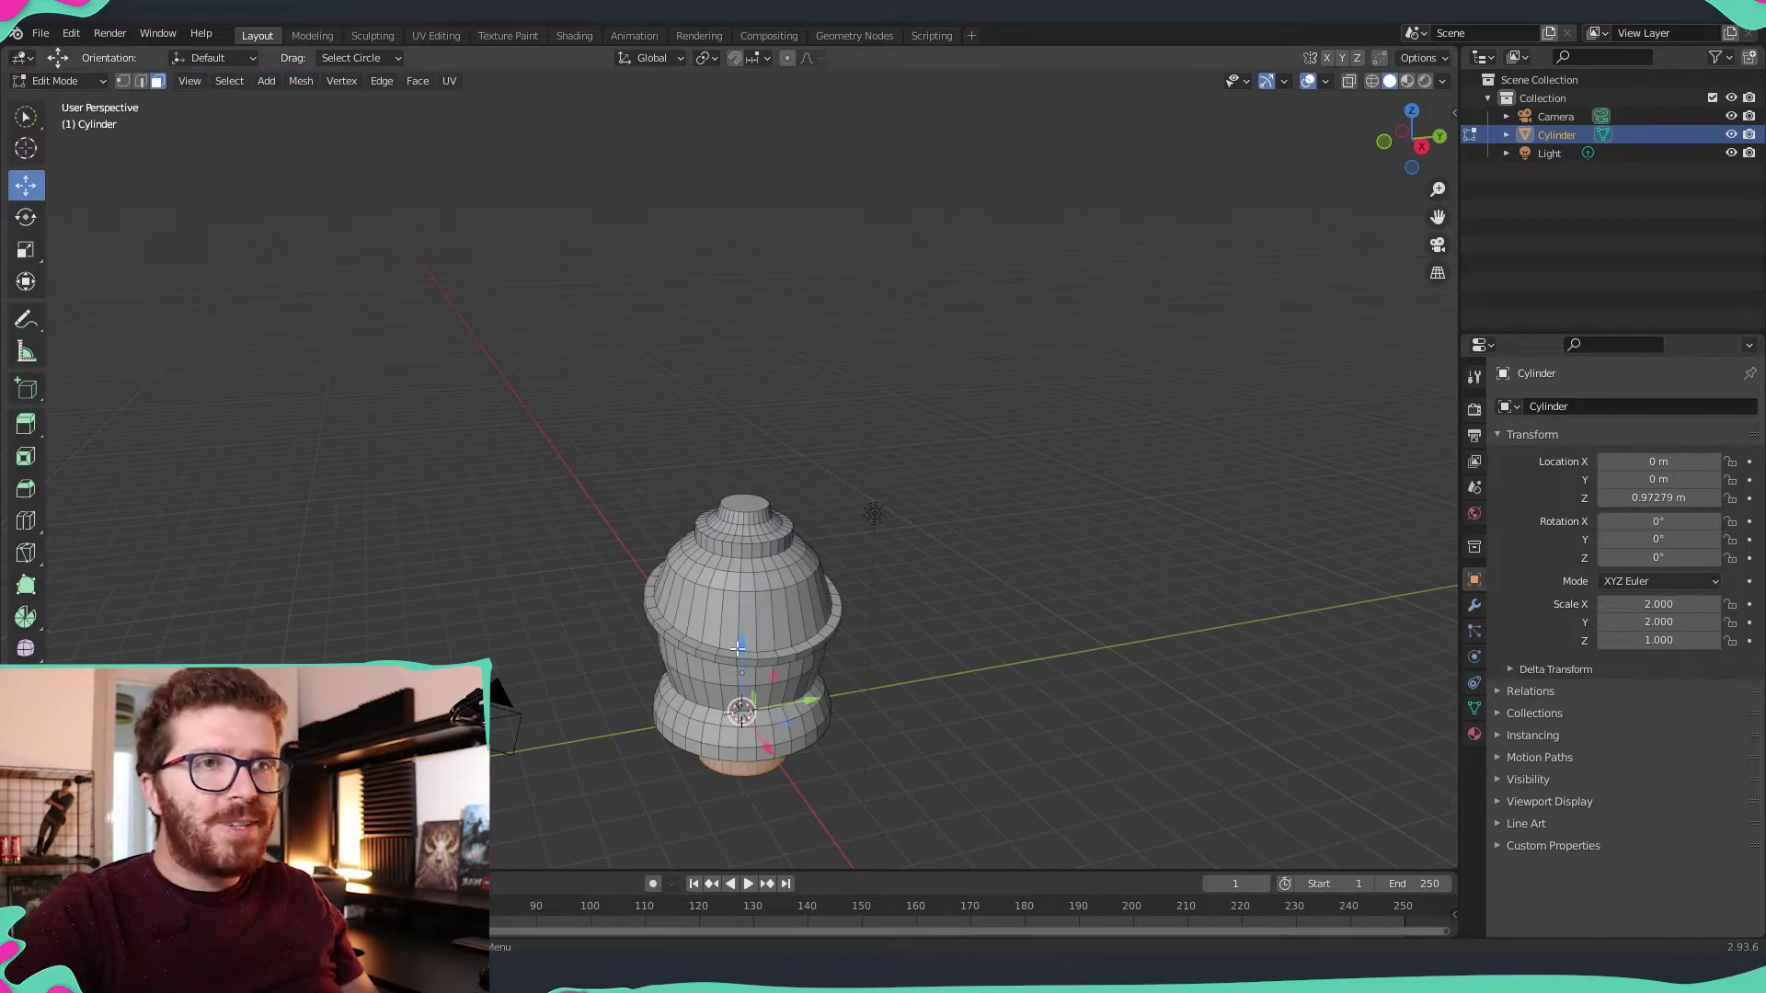
drag(738, 647, 743, 361)
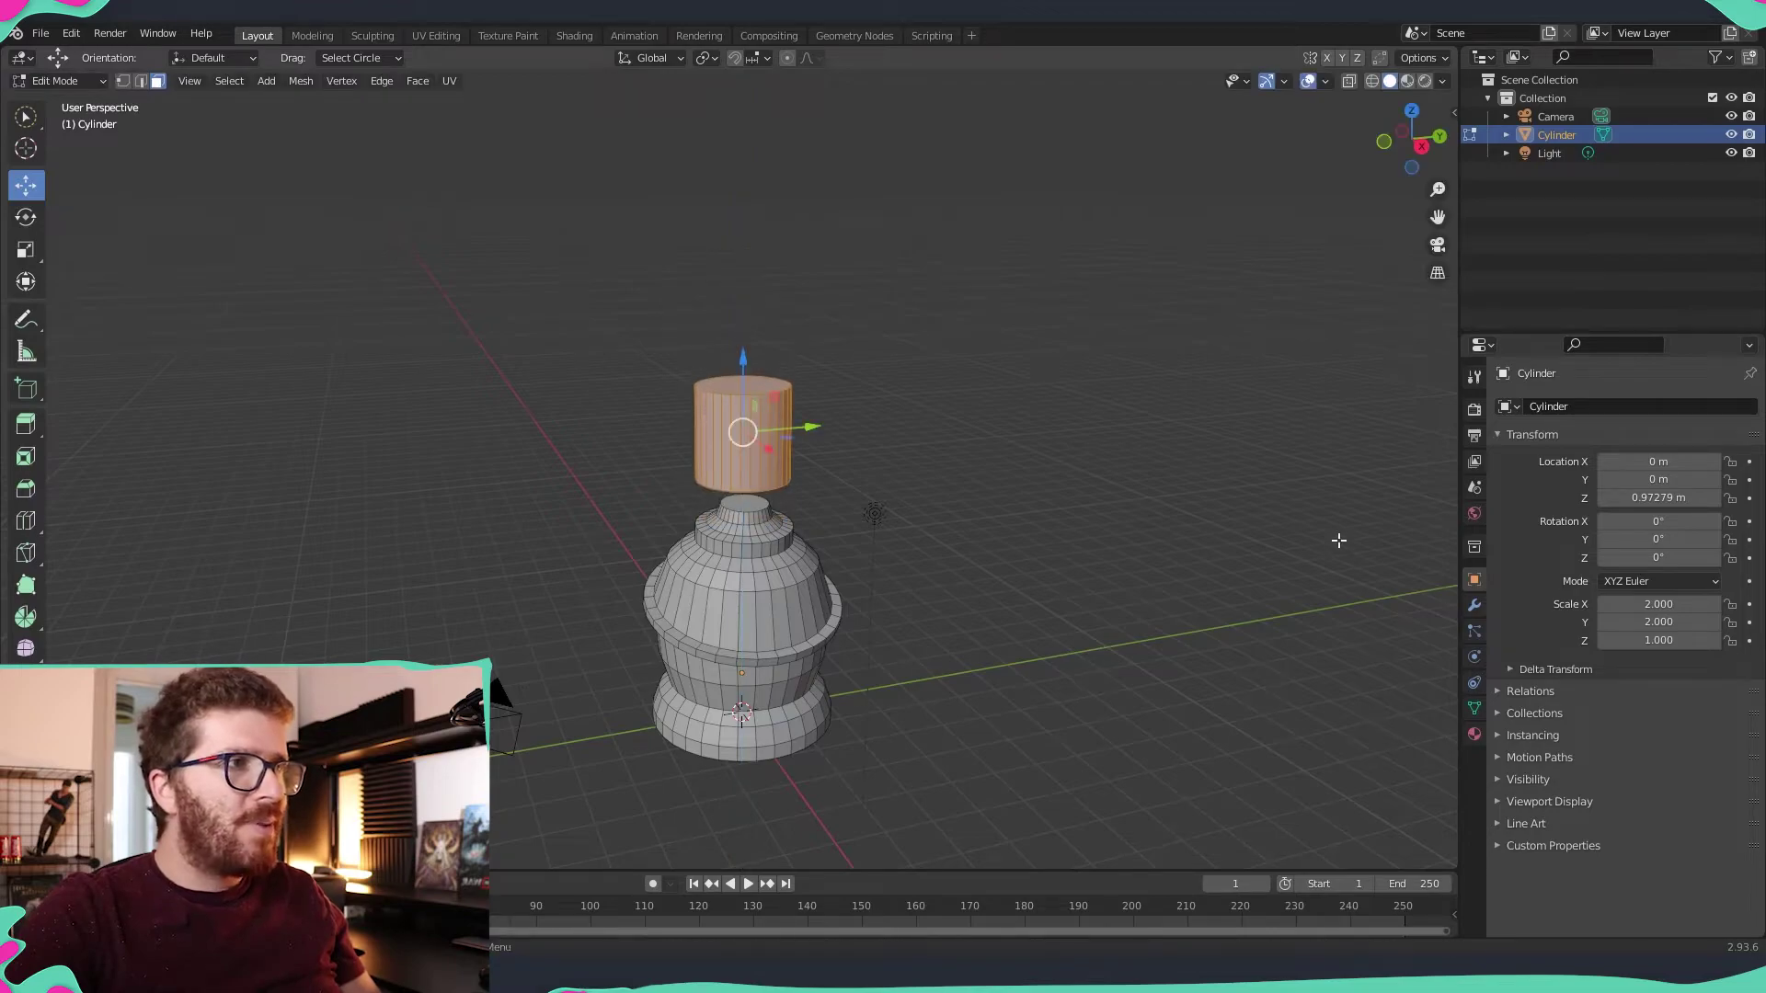
- Select one side face of the floating cylinder, expand the Cylinder object in the scene hierarchy and select the Camera
click(743, 423)
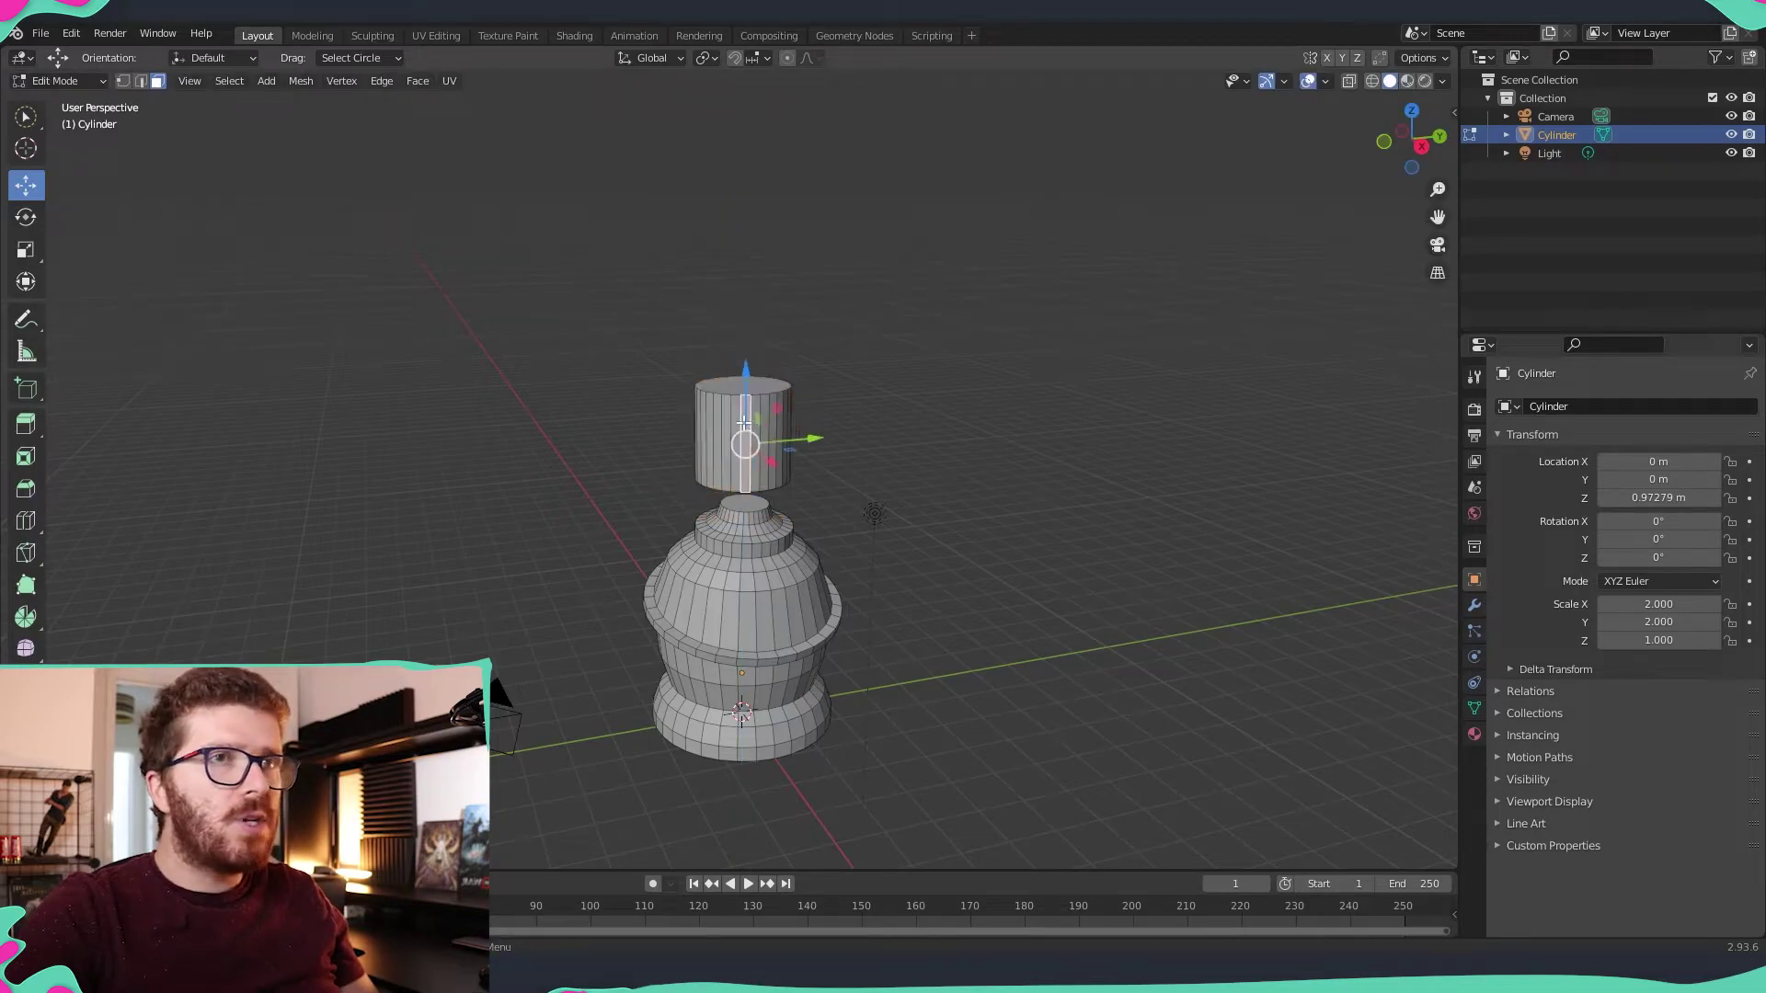
middle_drag(855, 418, 1100, 427)
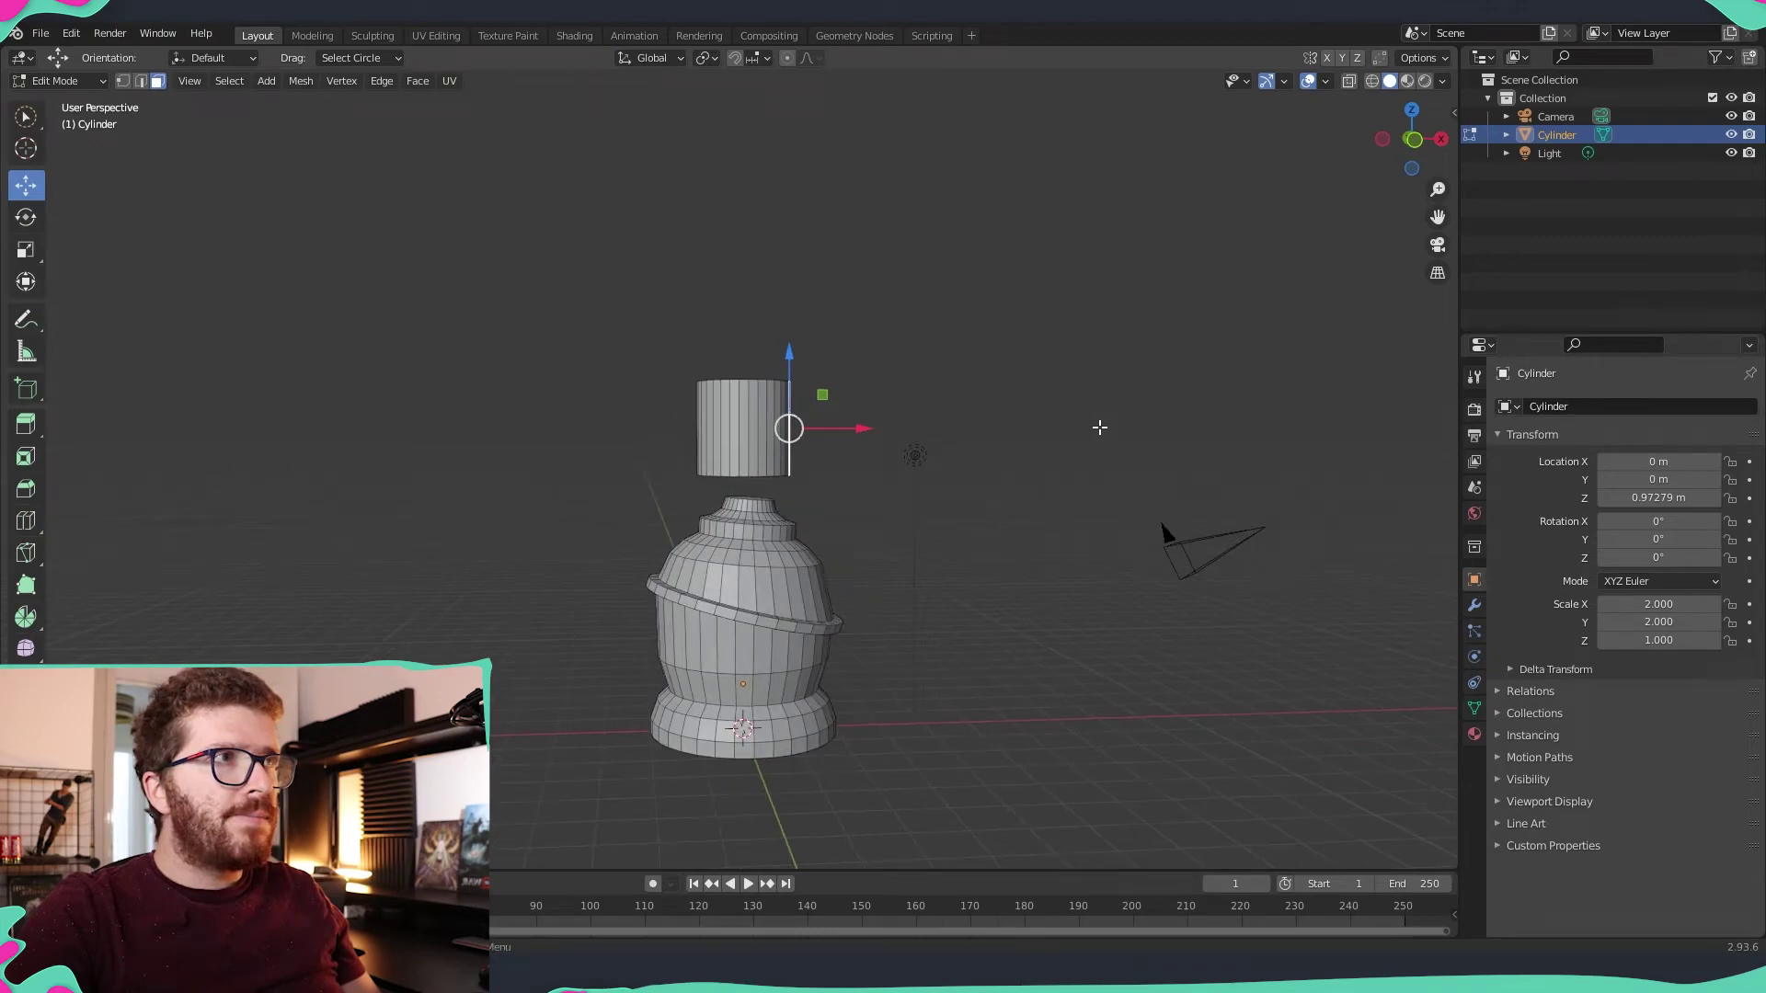
click(1506, 135)
click(1558, 117)
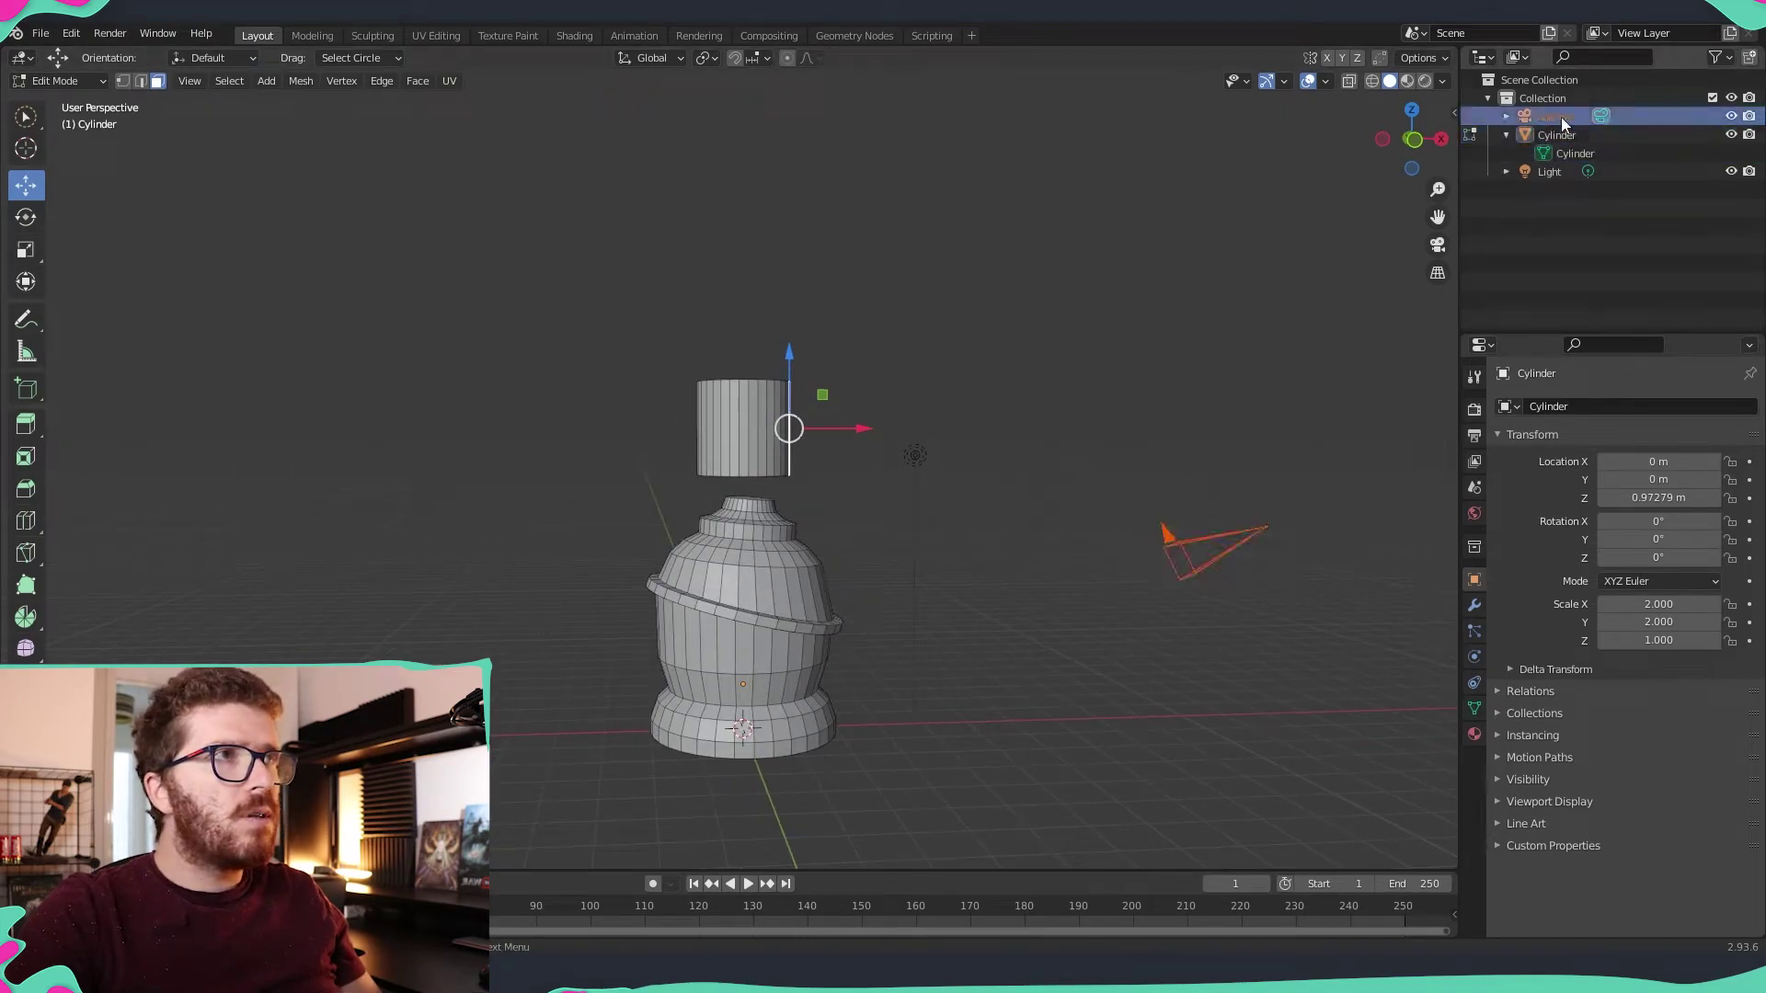
- Select the Cylinder object's mesh data in the scene hierarchy and clear the face selection in the viewport
click(1561, 136)
click(1565, 155)
middle_drag(1115, 396, 962, 410)
click(620, 357)
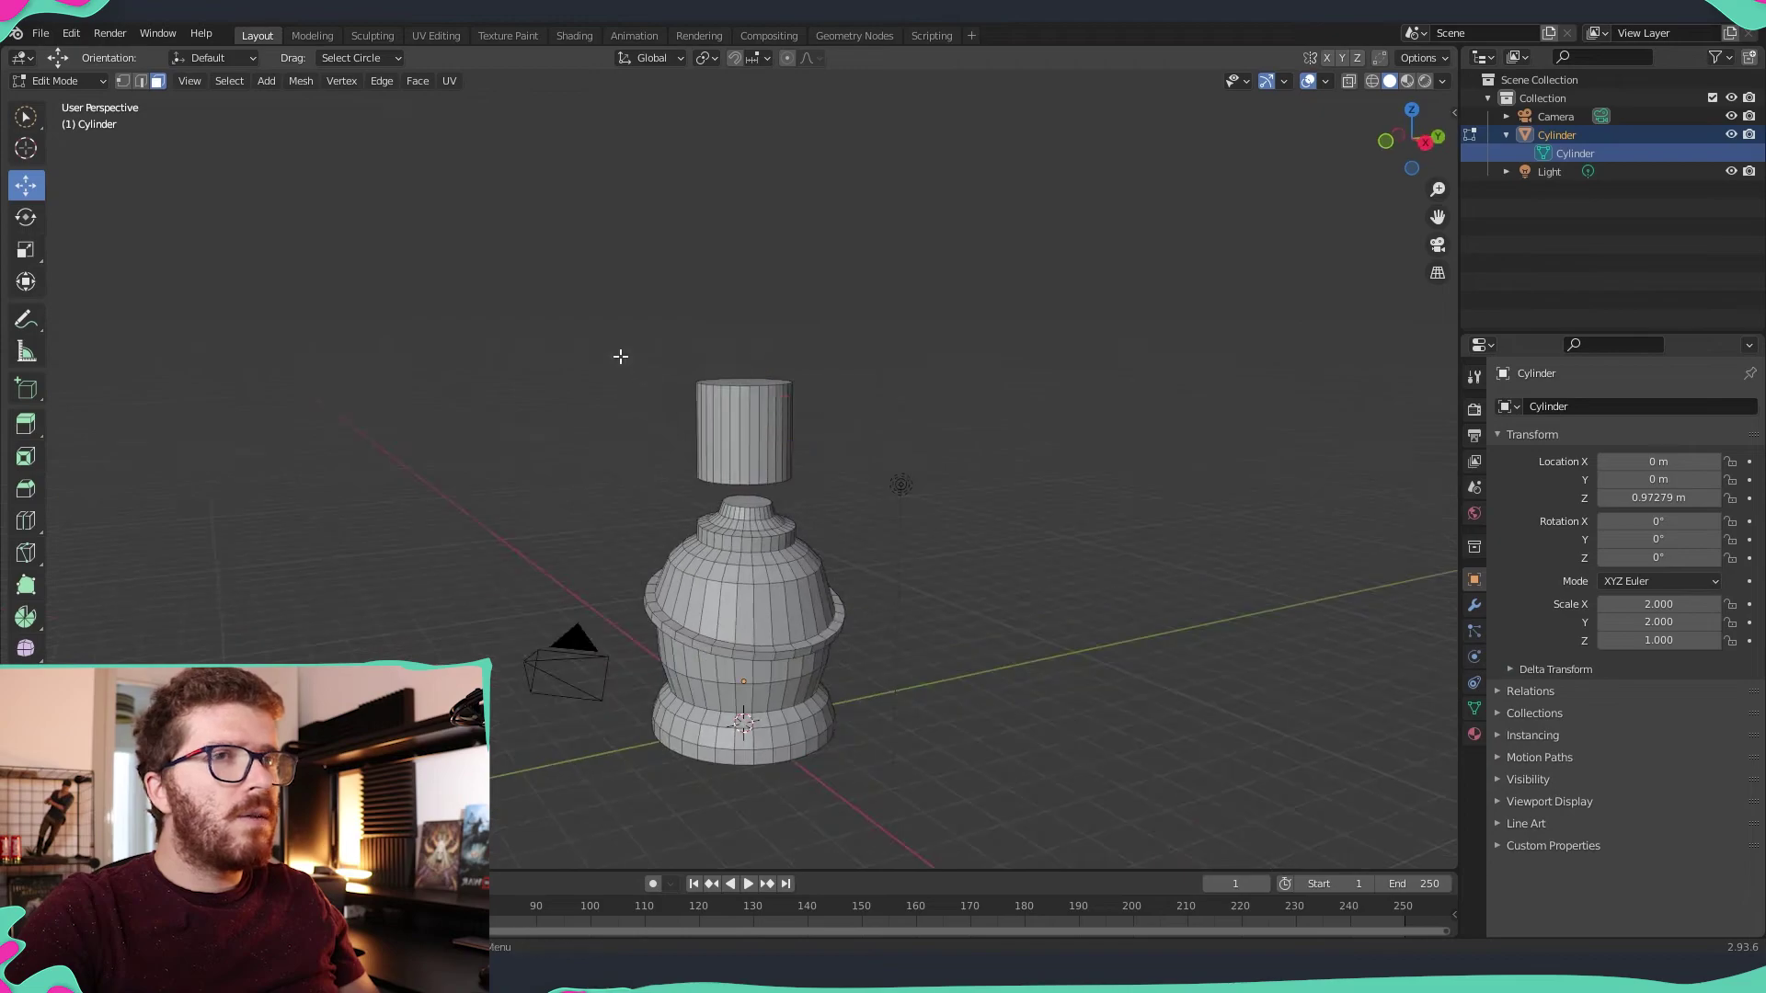
- Circle-select the floating cylinder's faces and place the 3D cursor in the empty space beside it
click(27, 119)
mouse_move(644, 341)
mouse_down()
mouse_move(871, 470)
mouse_move(837, 387)
mouse_up()
click(25, 148)
click(448, 329)
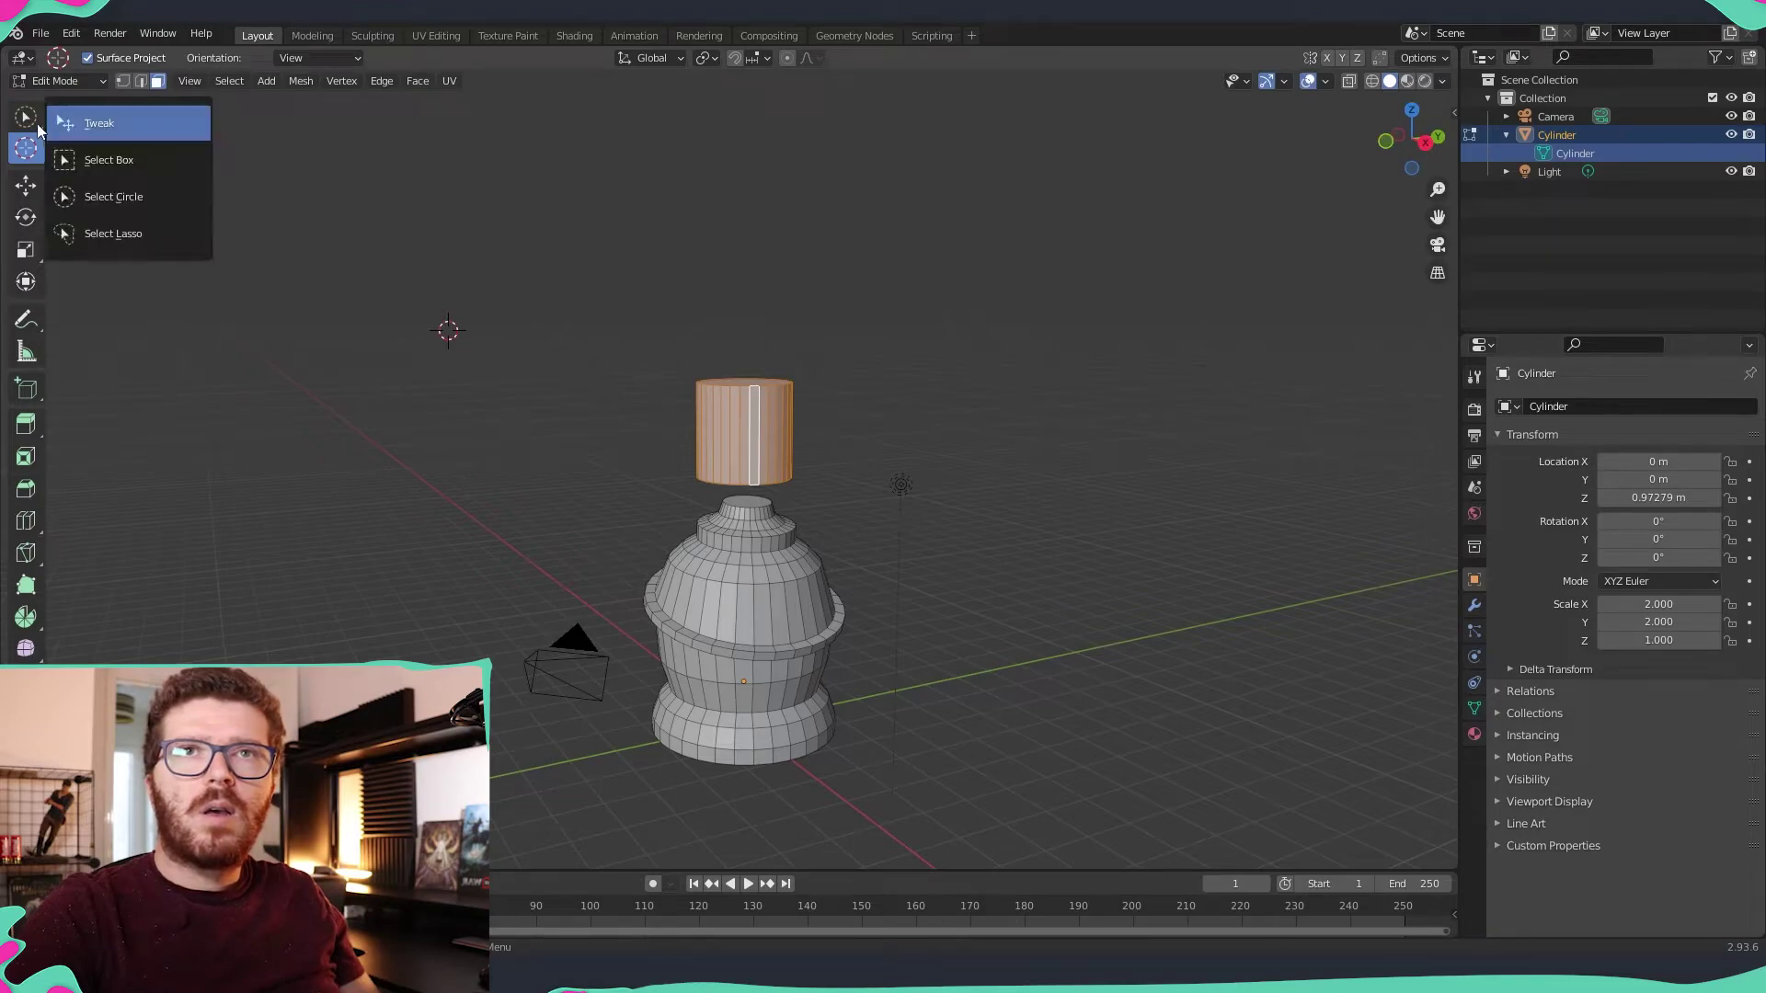
- Box-select the floating cylinder repeatedly from several viewing angles until all of its faces are selected
click(109, 159)
drag(563, 308, 855, 486)
scroll(806, 452, down, 1)
middle_drag(805, 452, 599, 357)
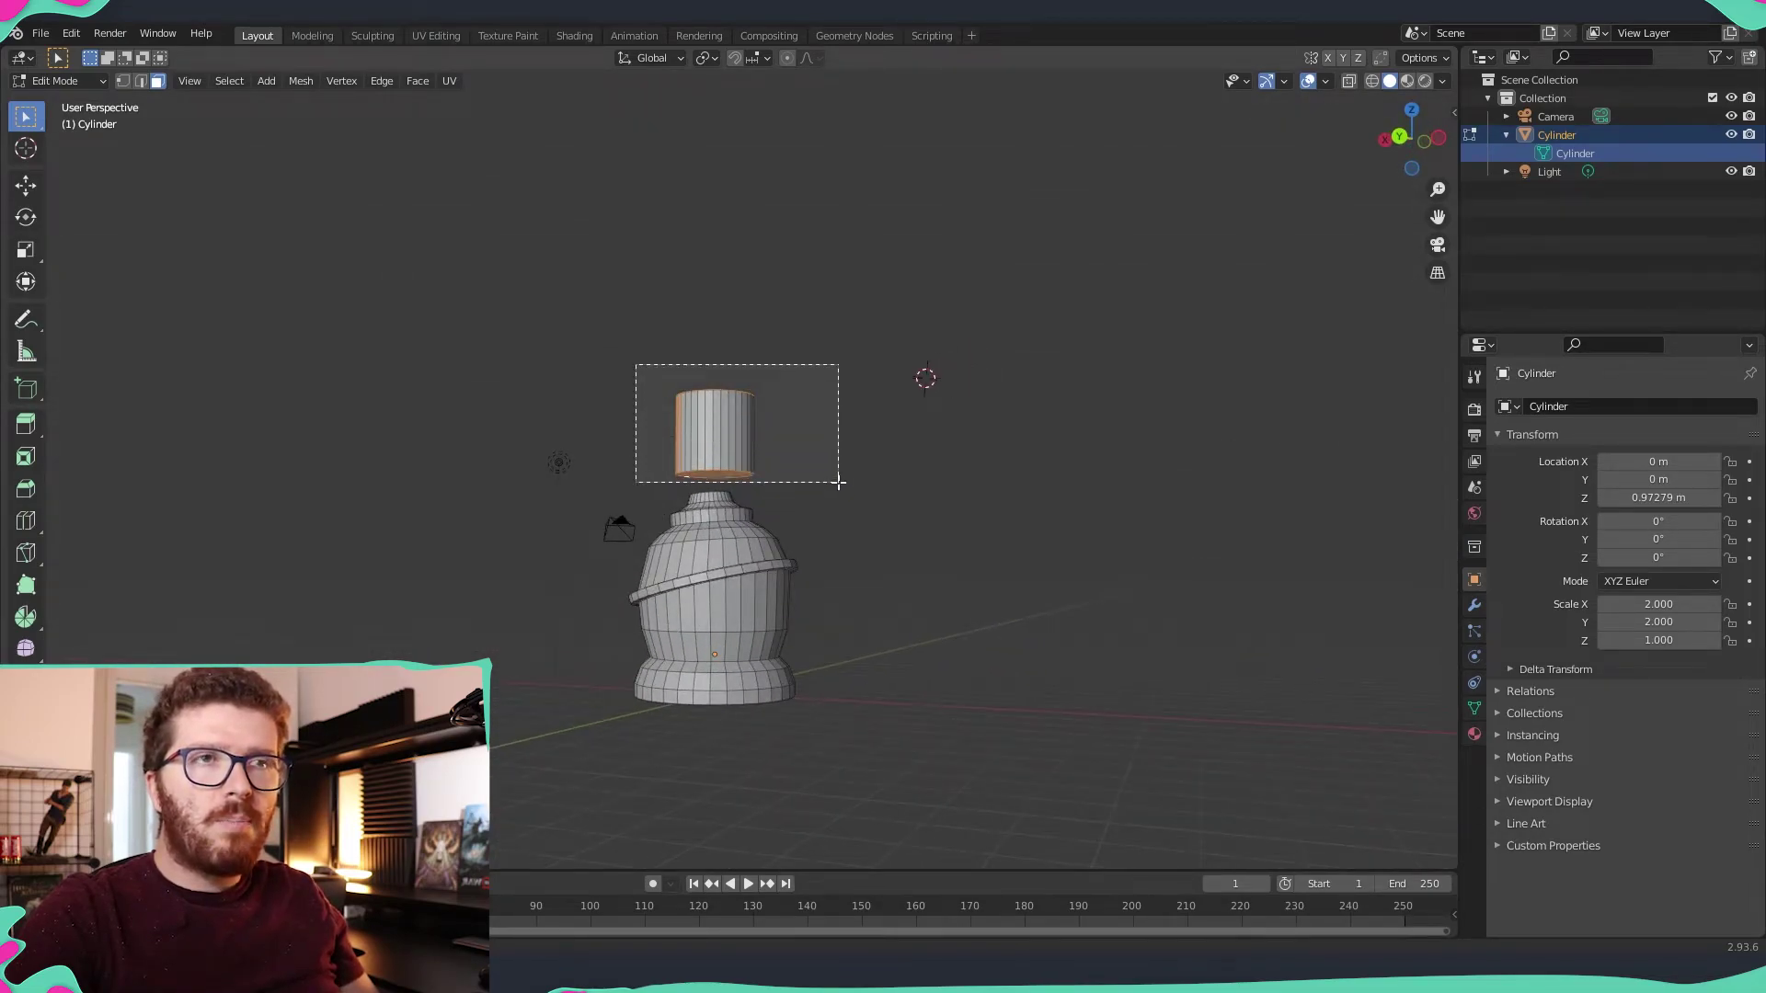
middle_drag(907, 465, 699, 414)
drag(572, 367, 814, 481)
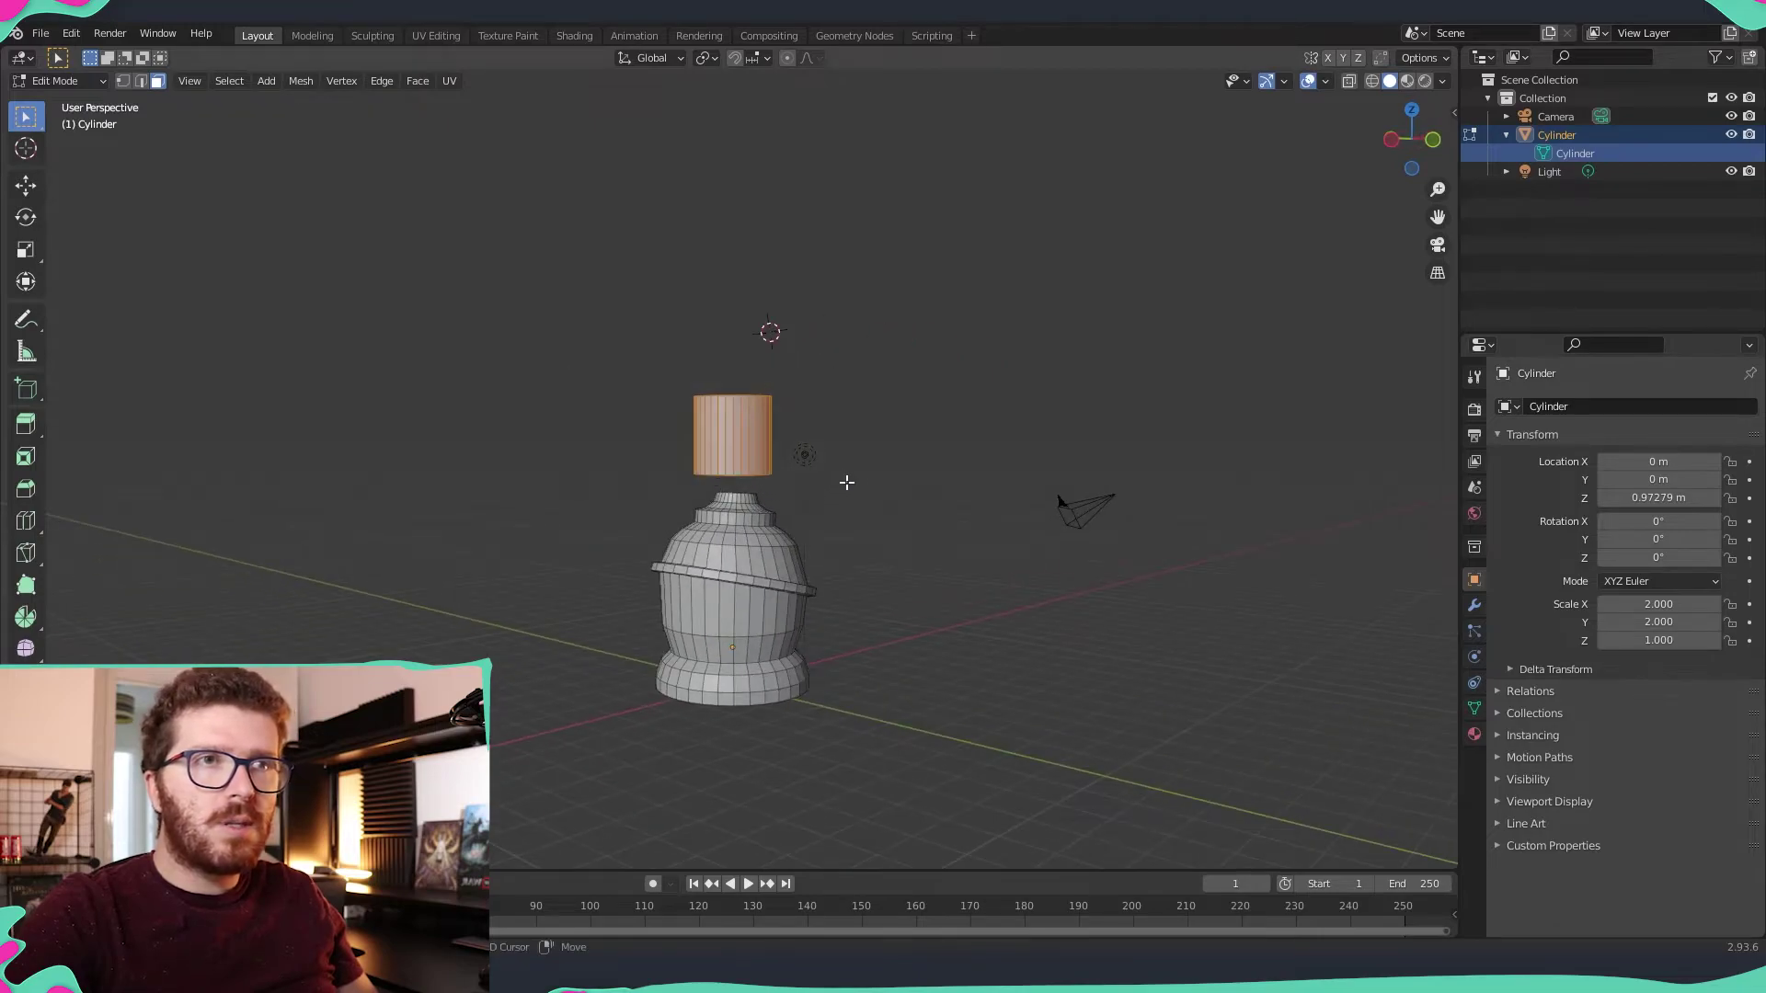
middle_drag(847, 481, 603, 513)
drag(559, 362, 797, 516)
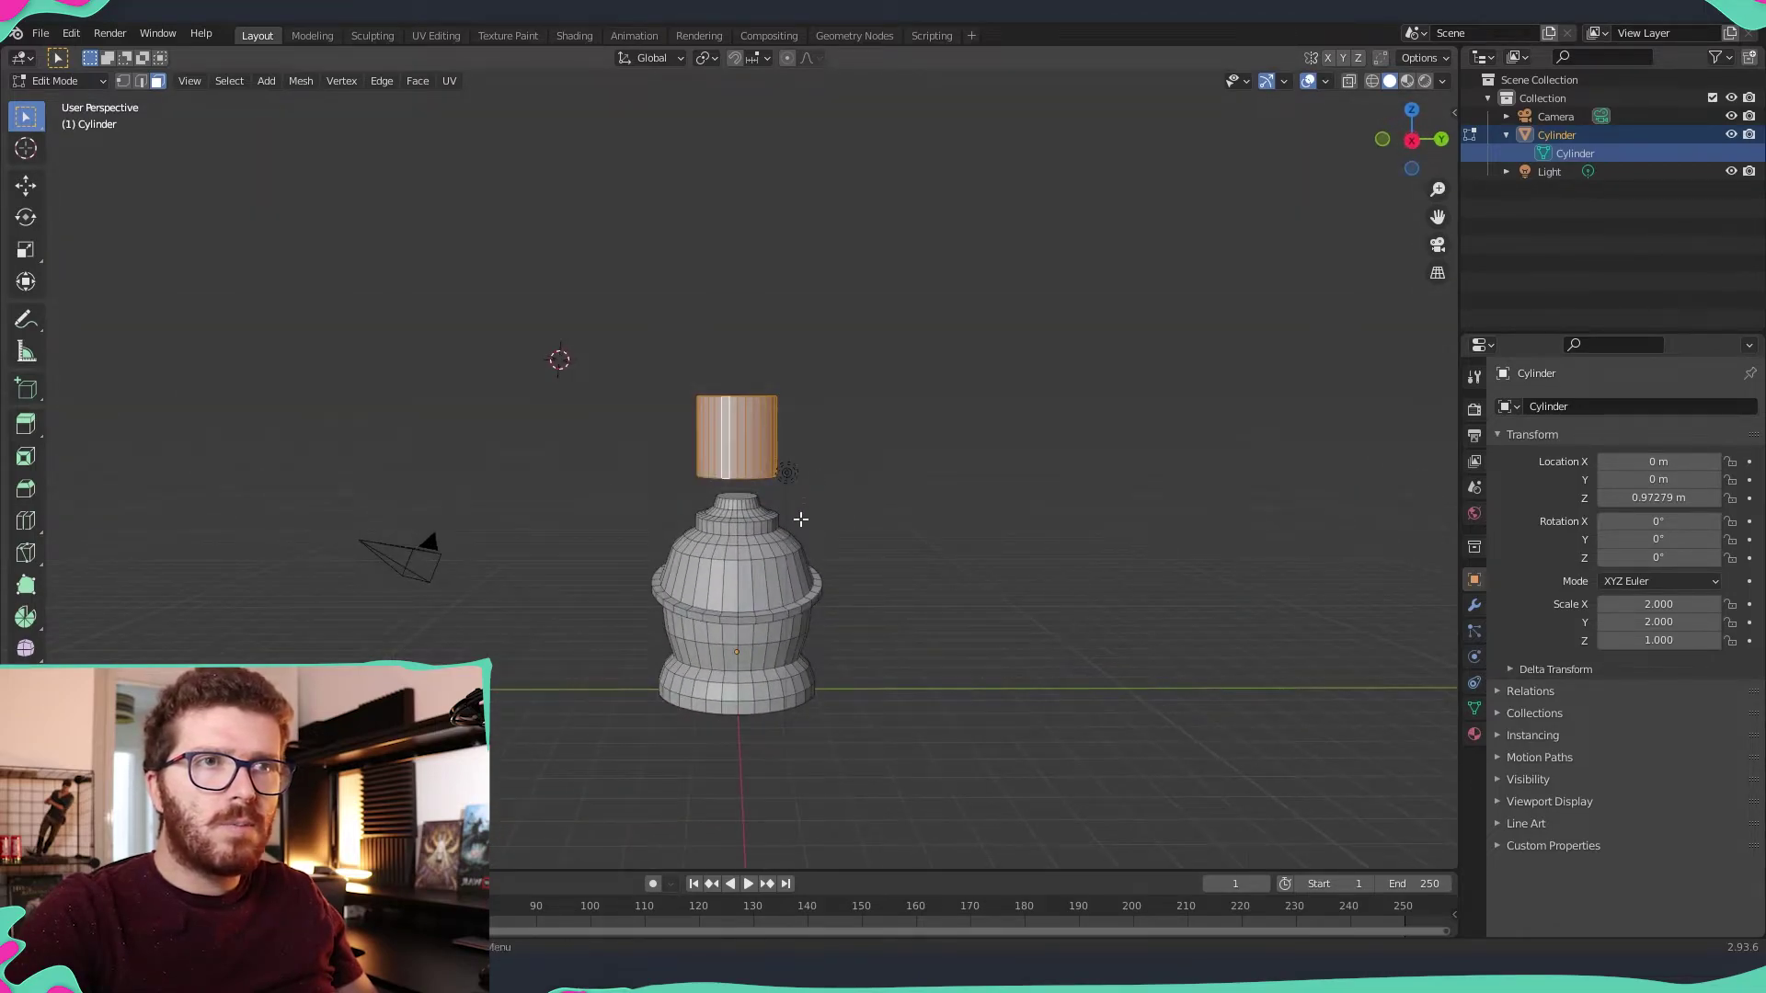
middle_drag(797, 516, 674, 478)
scroll(674, 475, up, 2)
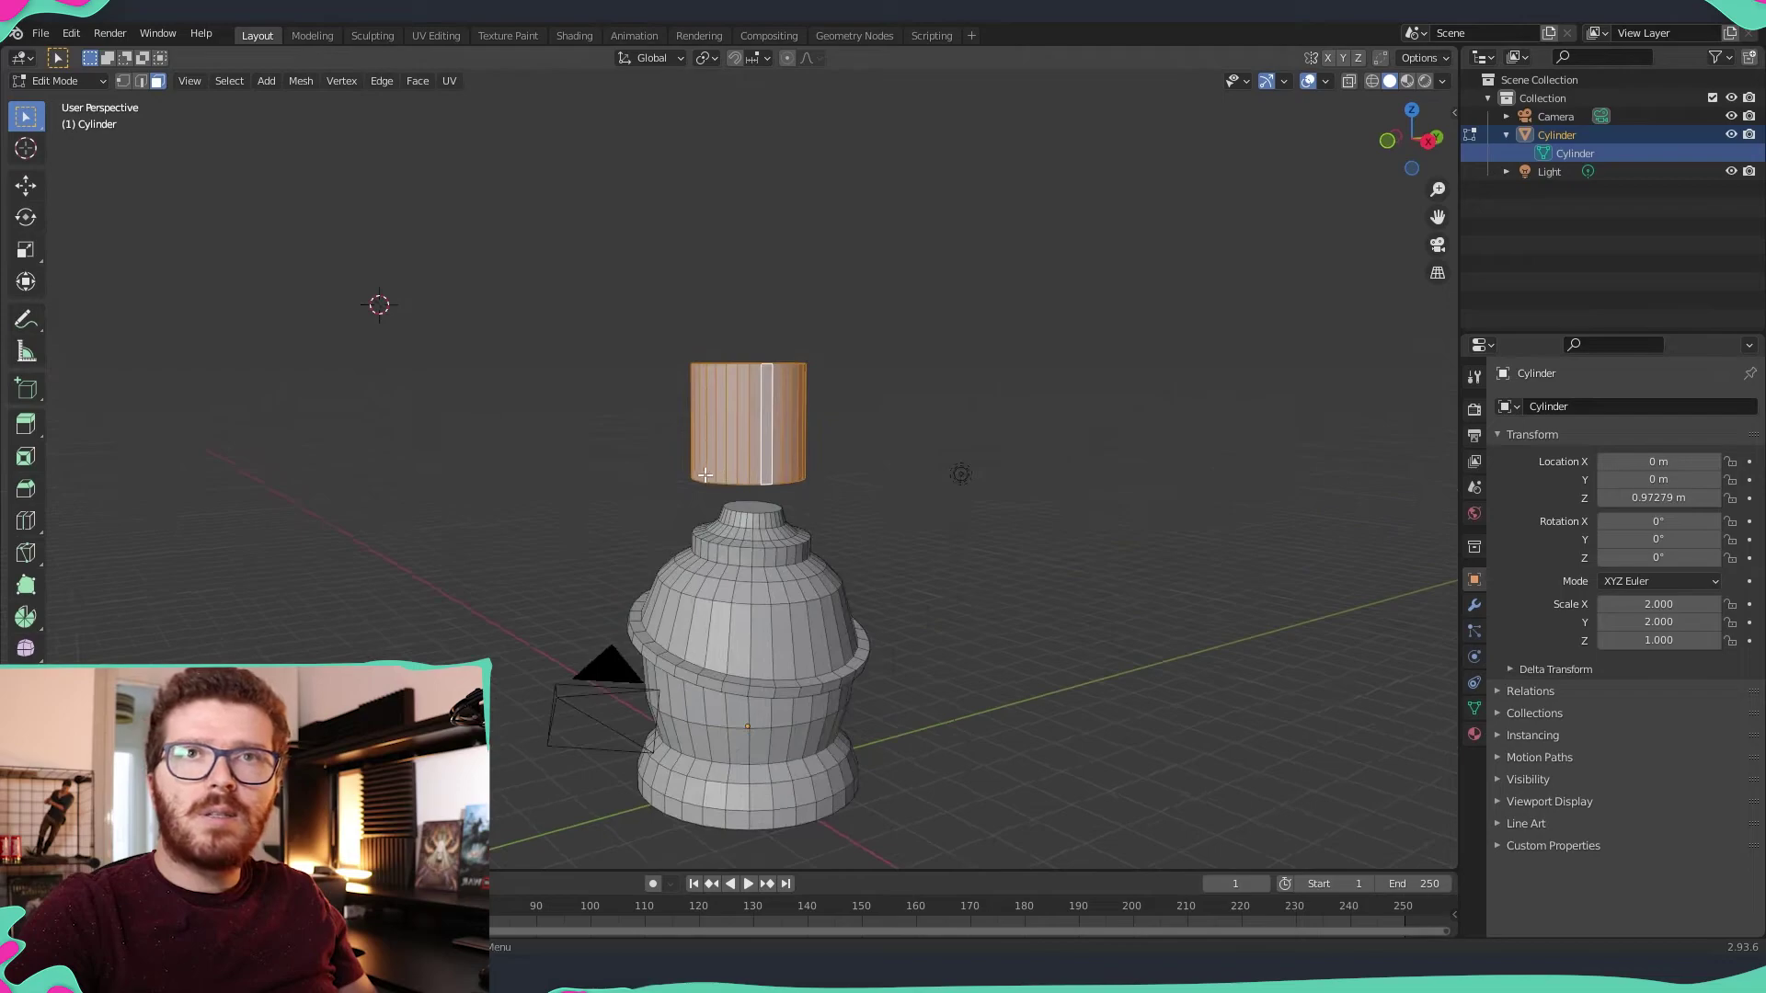
scroll(654, 461, down, 1)
middle_drag(856, 457, 914, 470)
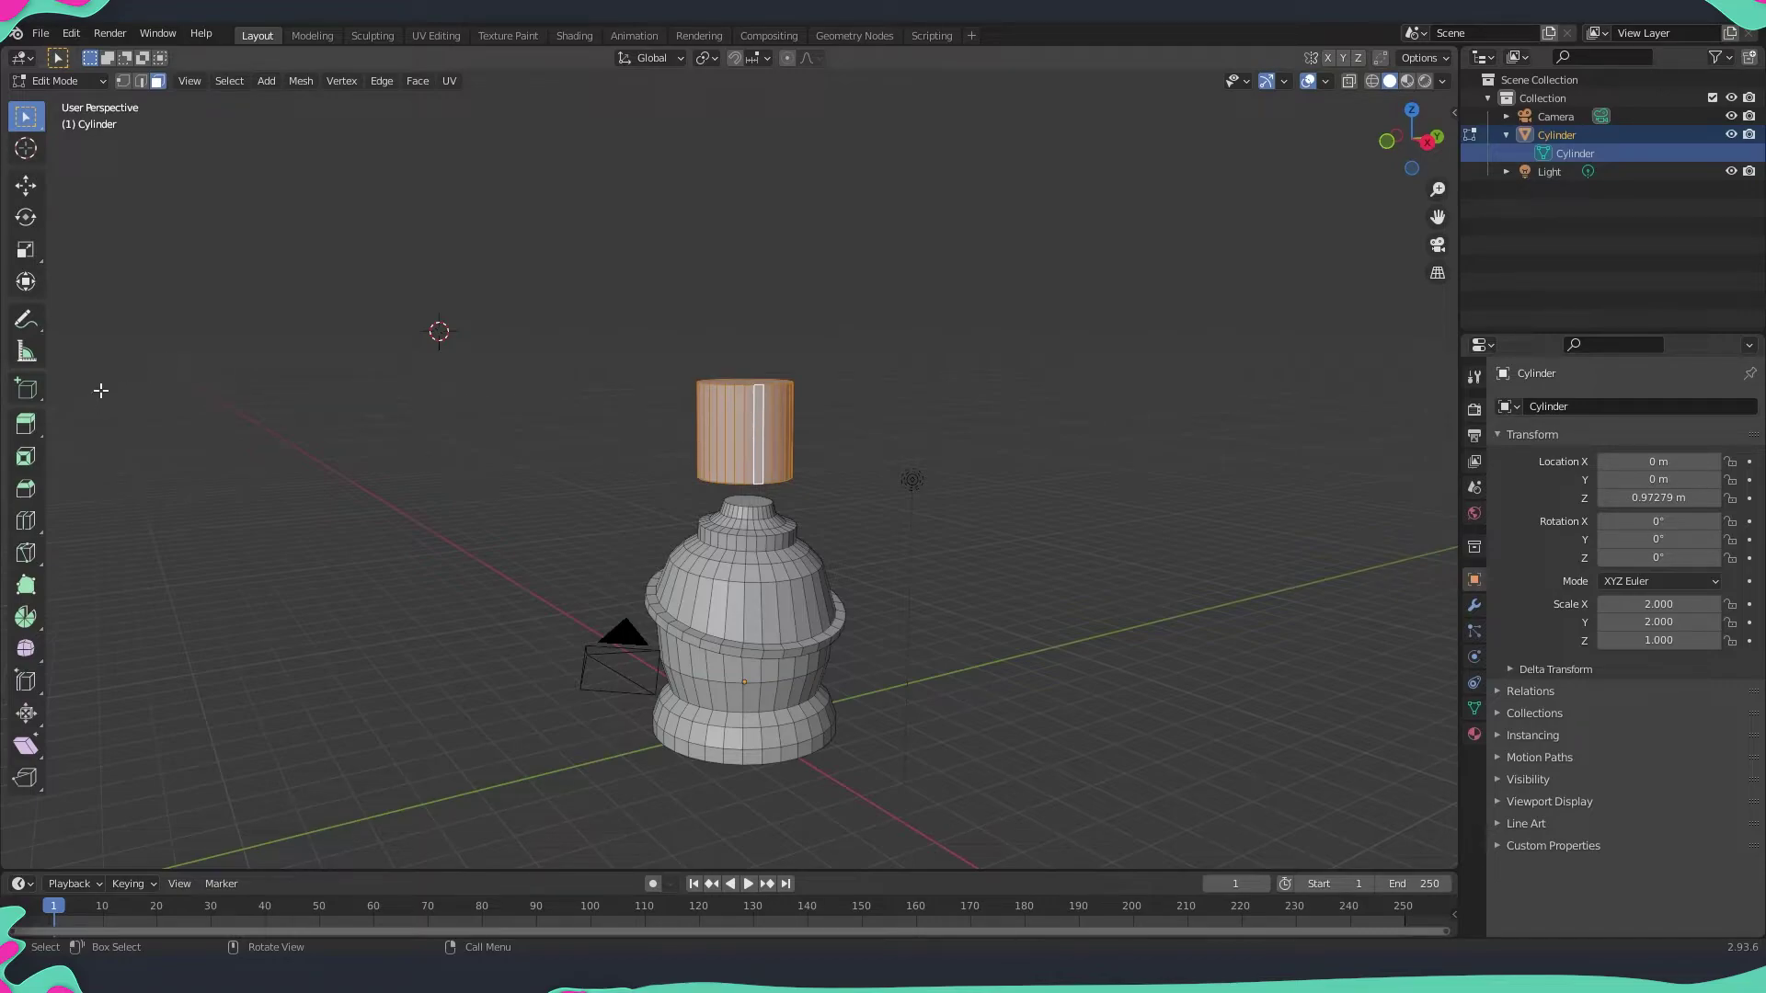
- Scale the floating cylinder up by about 1.47 and lower it along the Z axis until it overlaps the body
key(s)
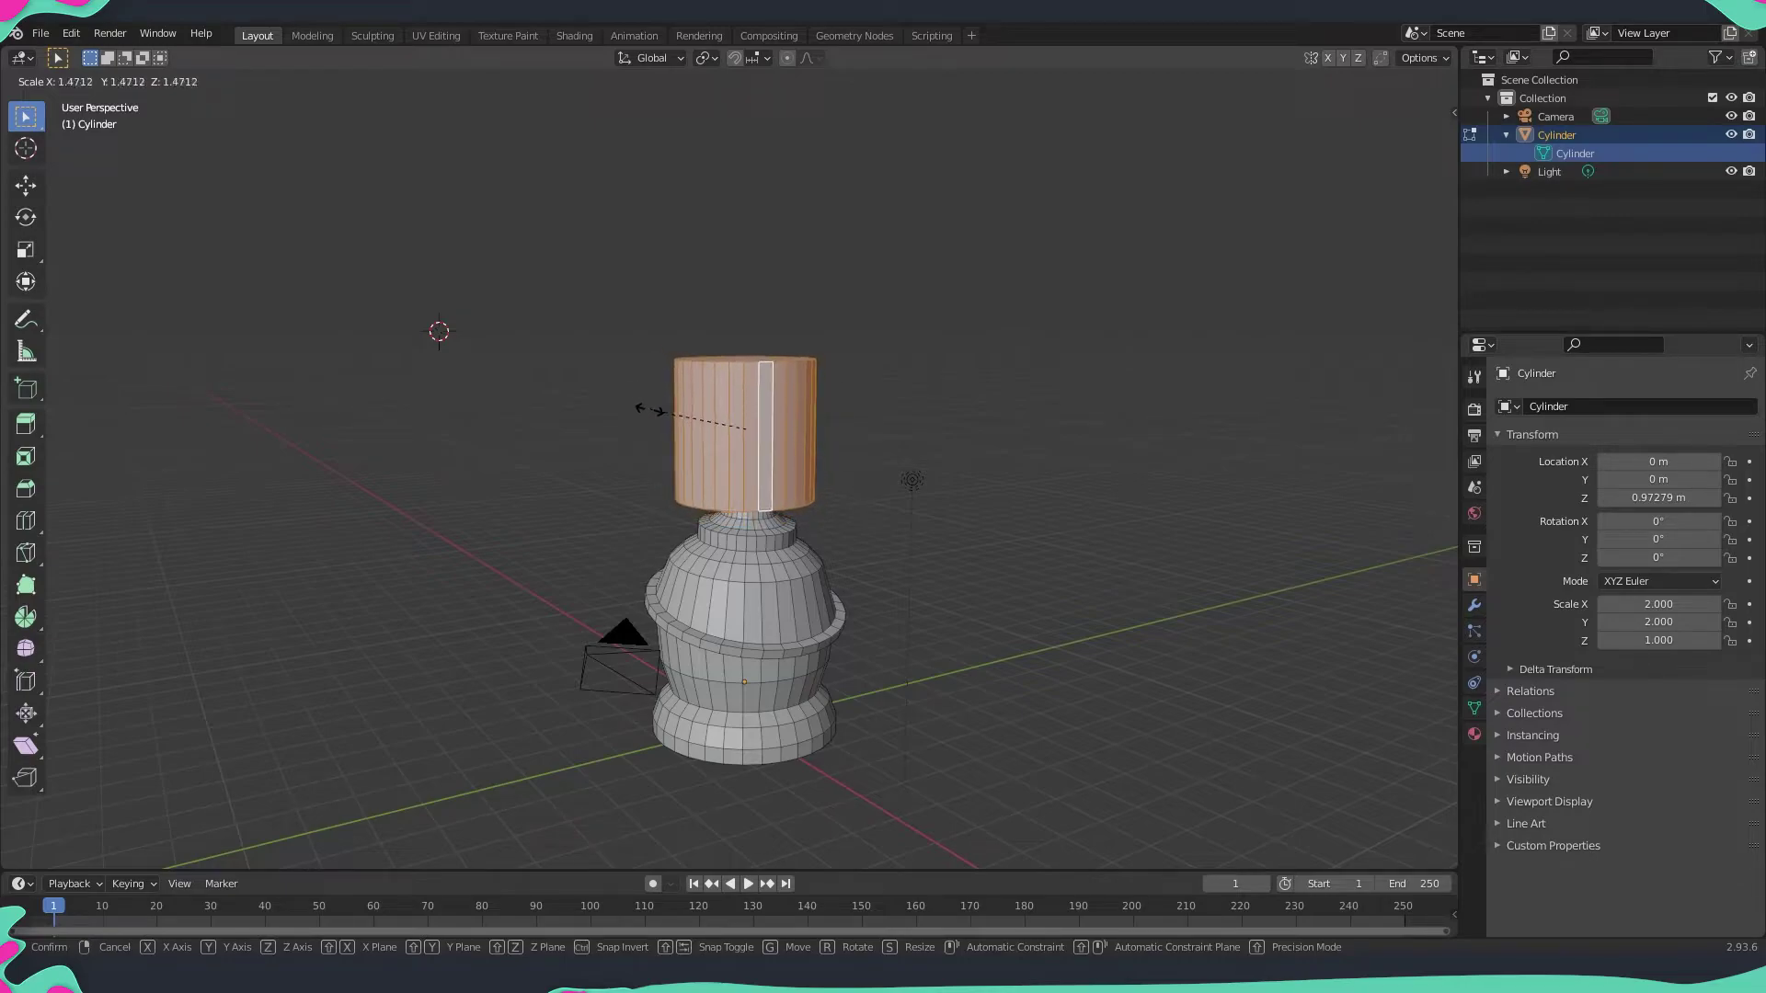
click(646, 411)
mouse_move(871, 493)
middle_down()
mouse_move(879, 433)
mouse_move(883, 460)
middle_up()
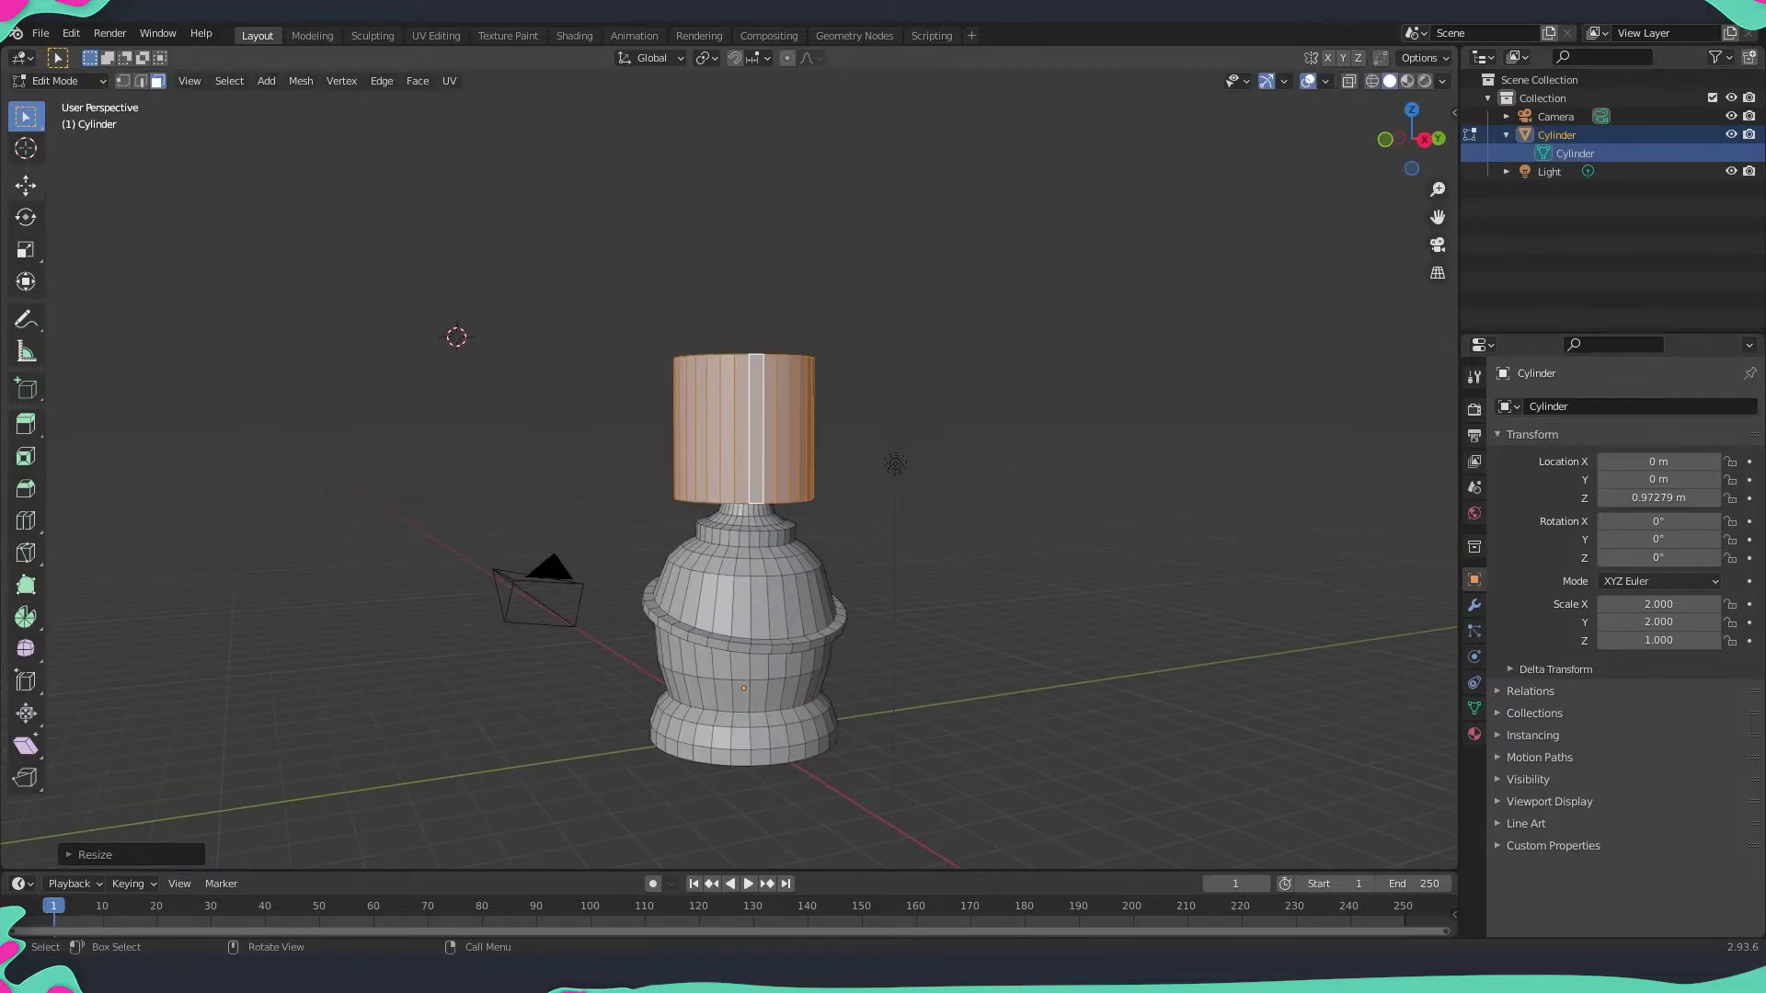
click(25, 187)
drag(744, 351, 748, 416)
middle_drag(883, 412, 90, 385)
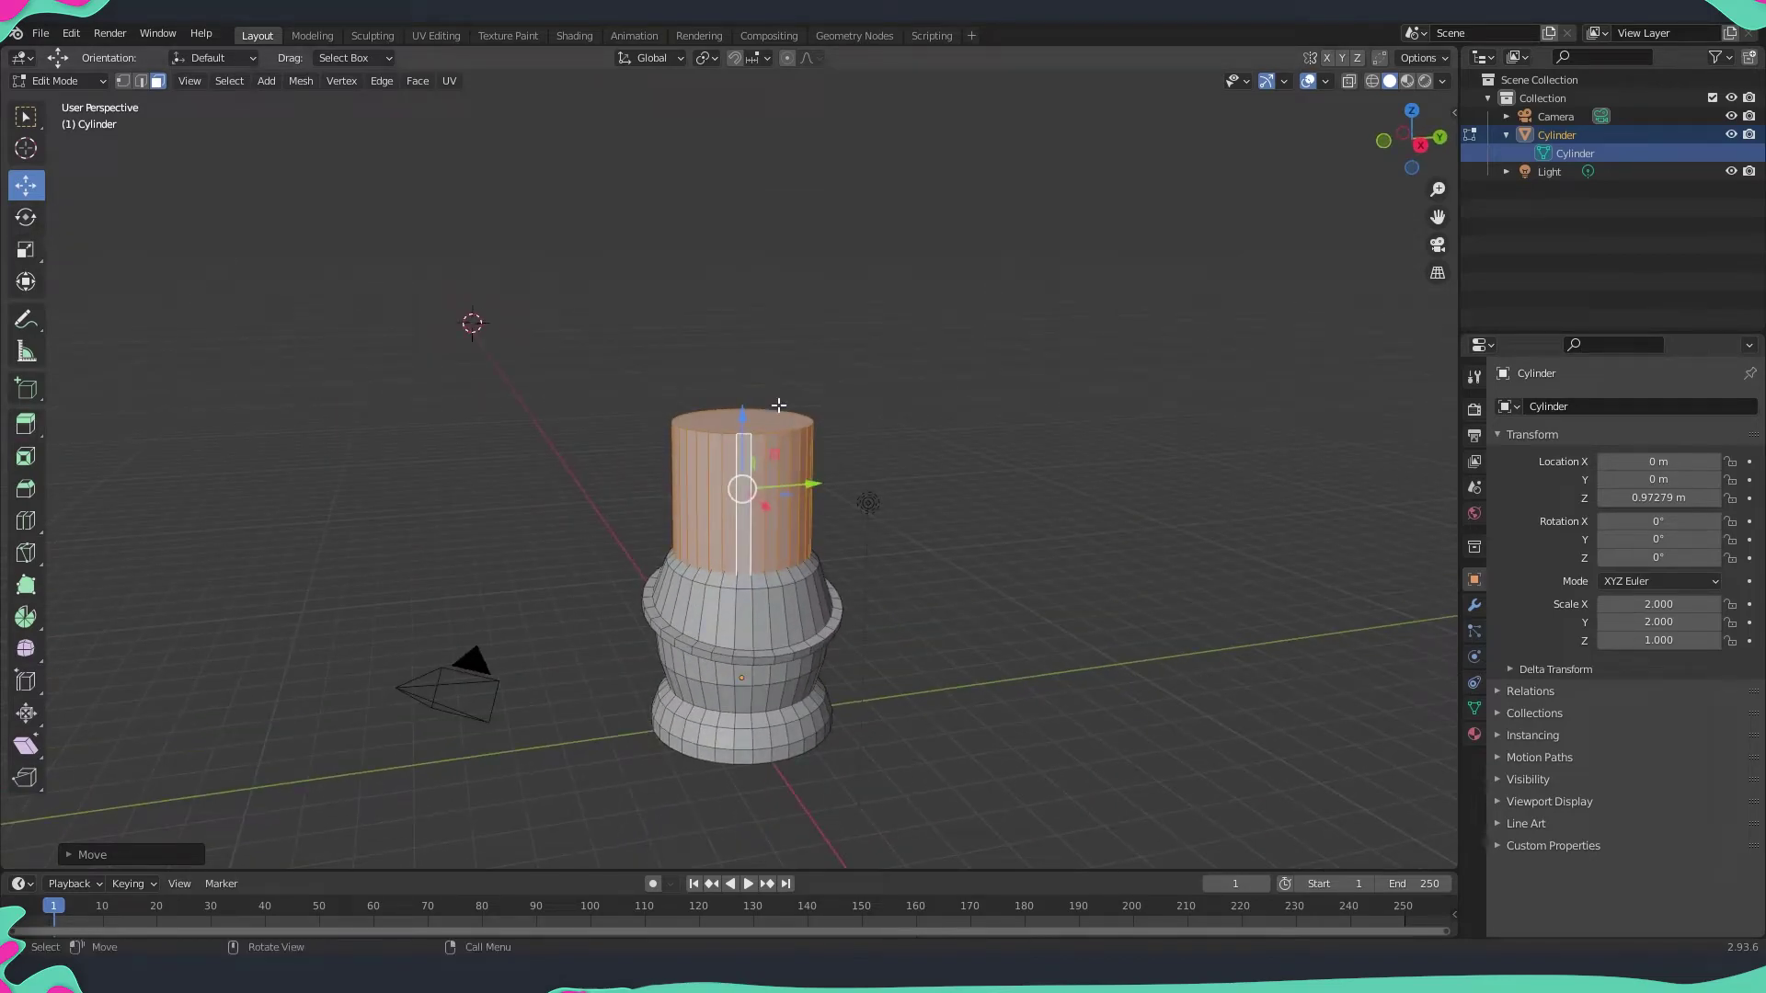
- Select the upper cylinder's top face and move it down along the Z axis to shorten the cylinder
click(701, 417)
middle_drag(930, 481, 750, 381)
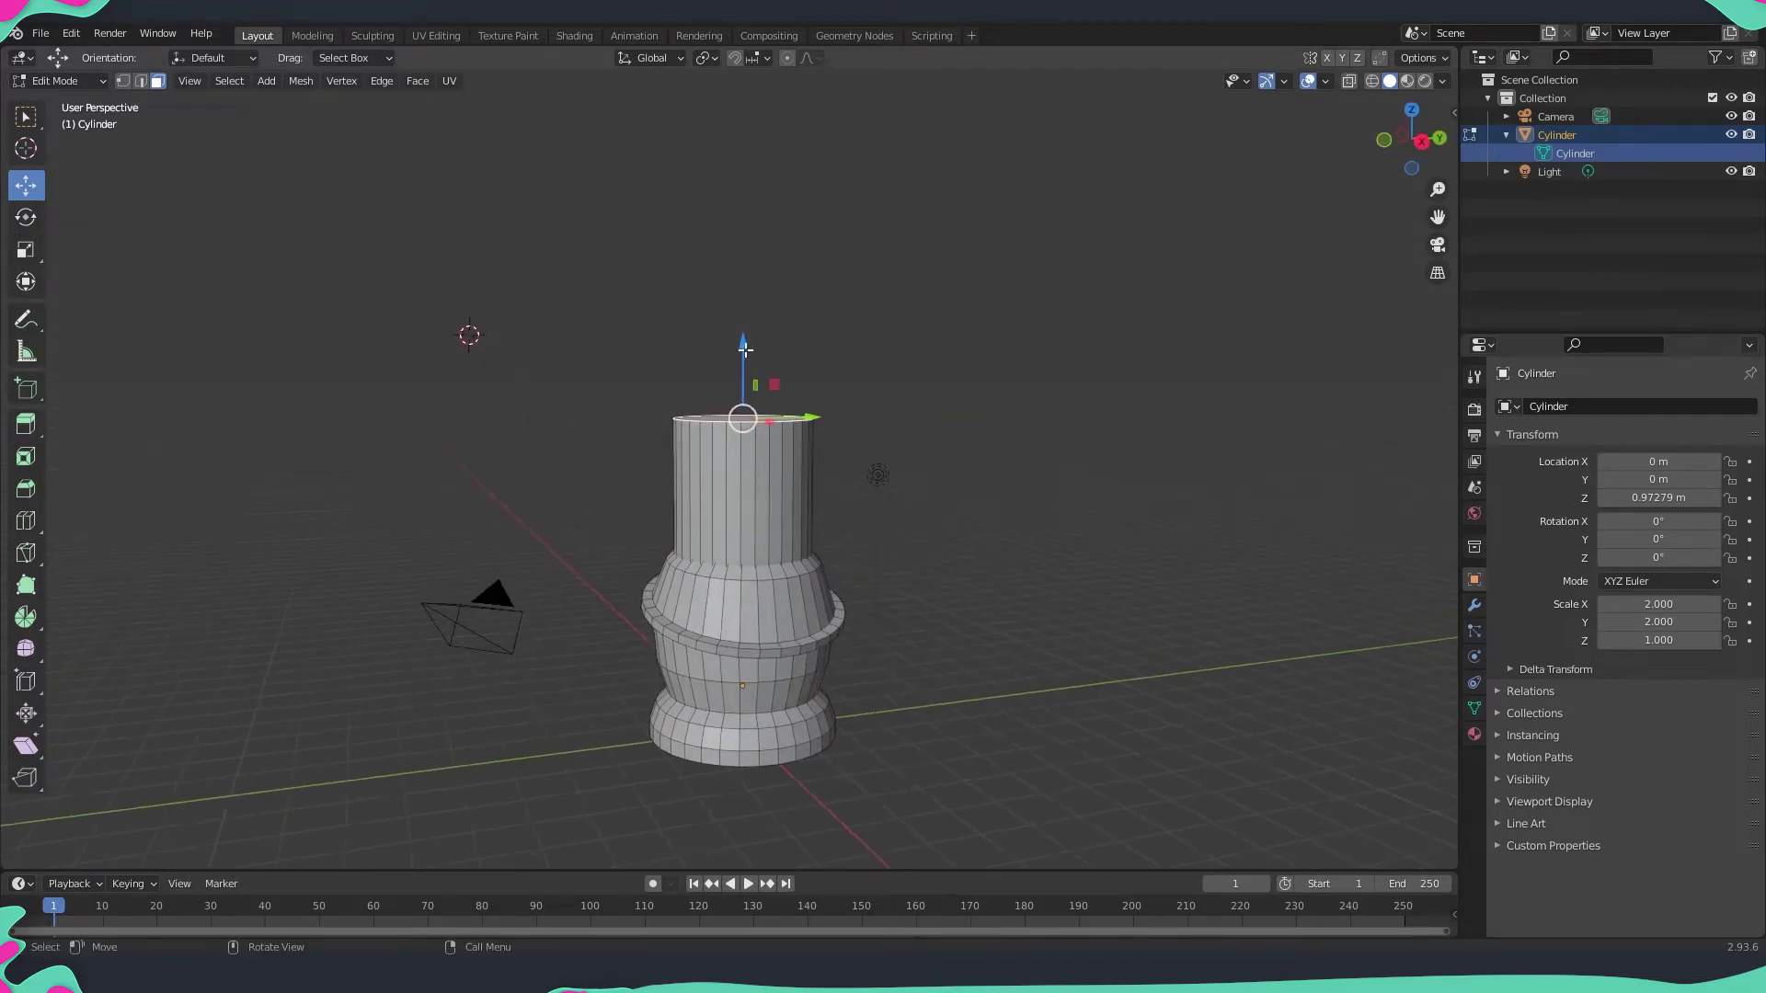
drag(743, 351, 742, 396)
- Extrude the top face a short distance upward and undo the last action
click(26, 424)
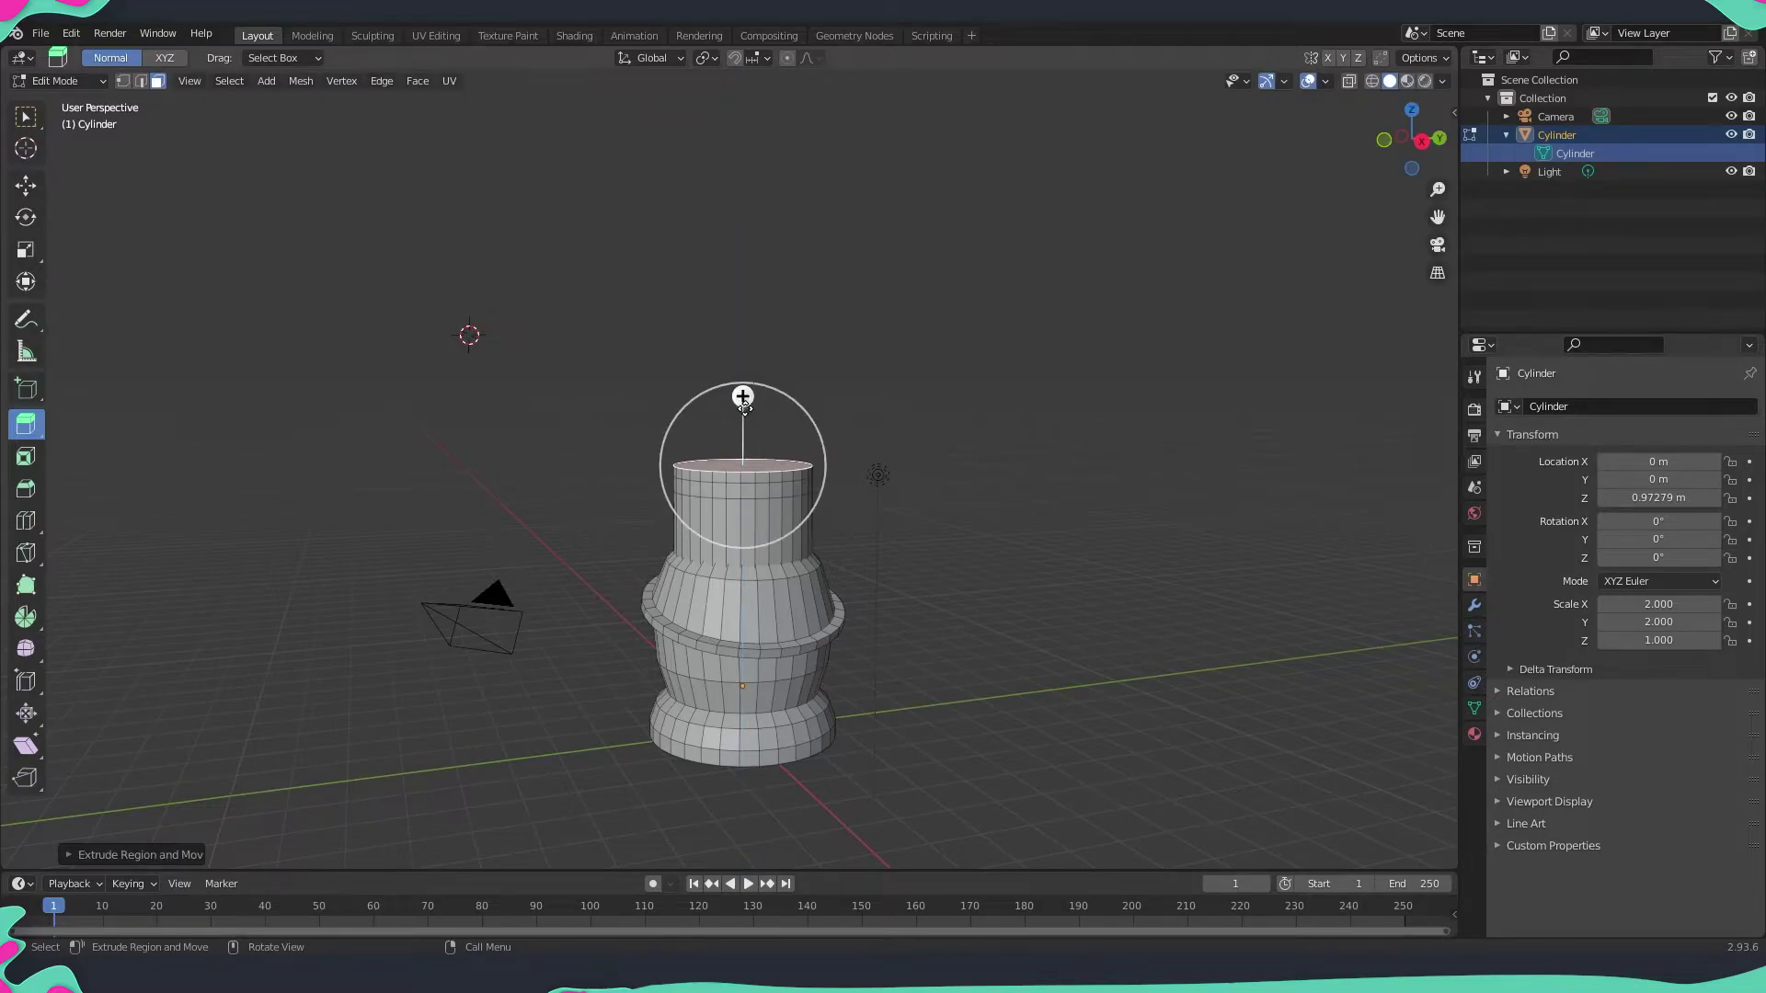
middle_drag(741, 401, 734, 462)
scroll(734, 462, up, 2)
key(ctrl+z)
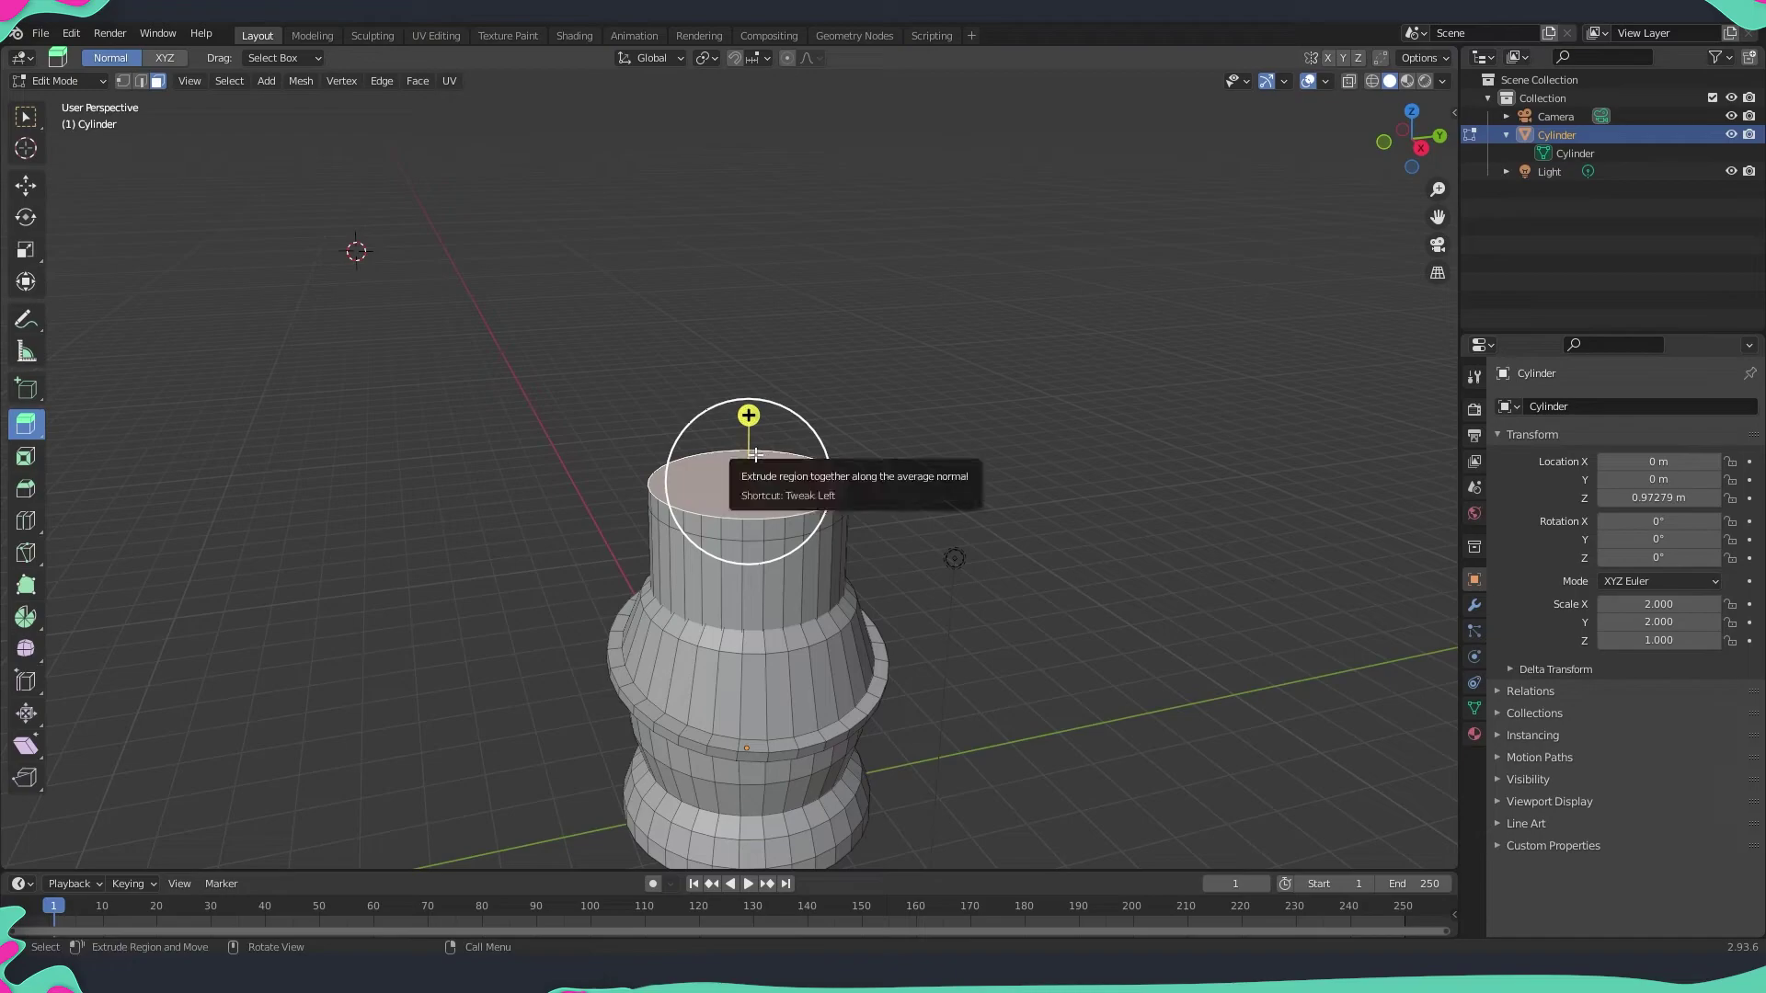
- Scale the top face down to about 0.94 to taper the short upper band
key(s)
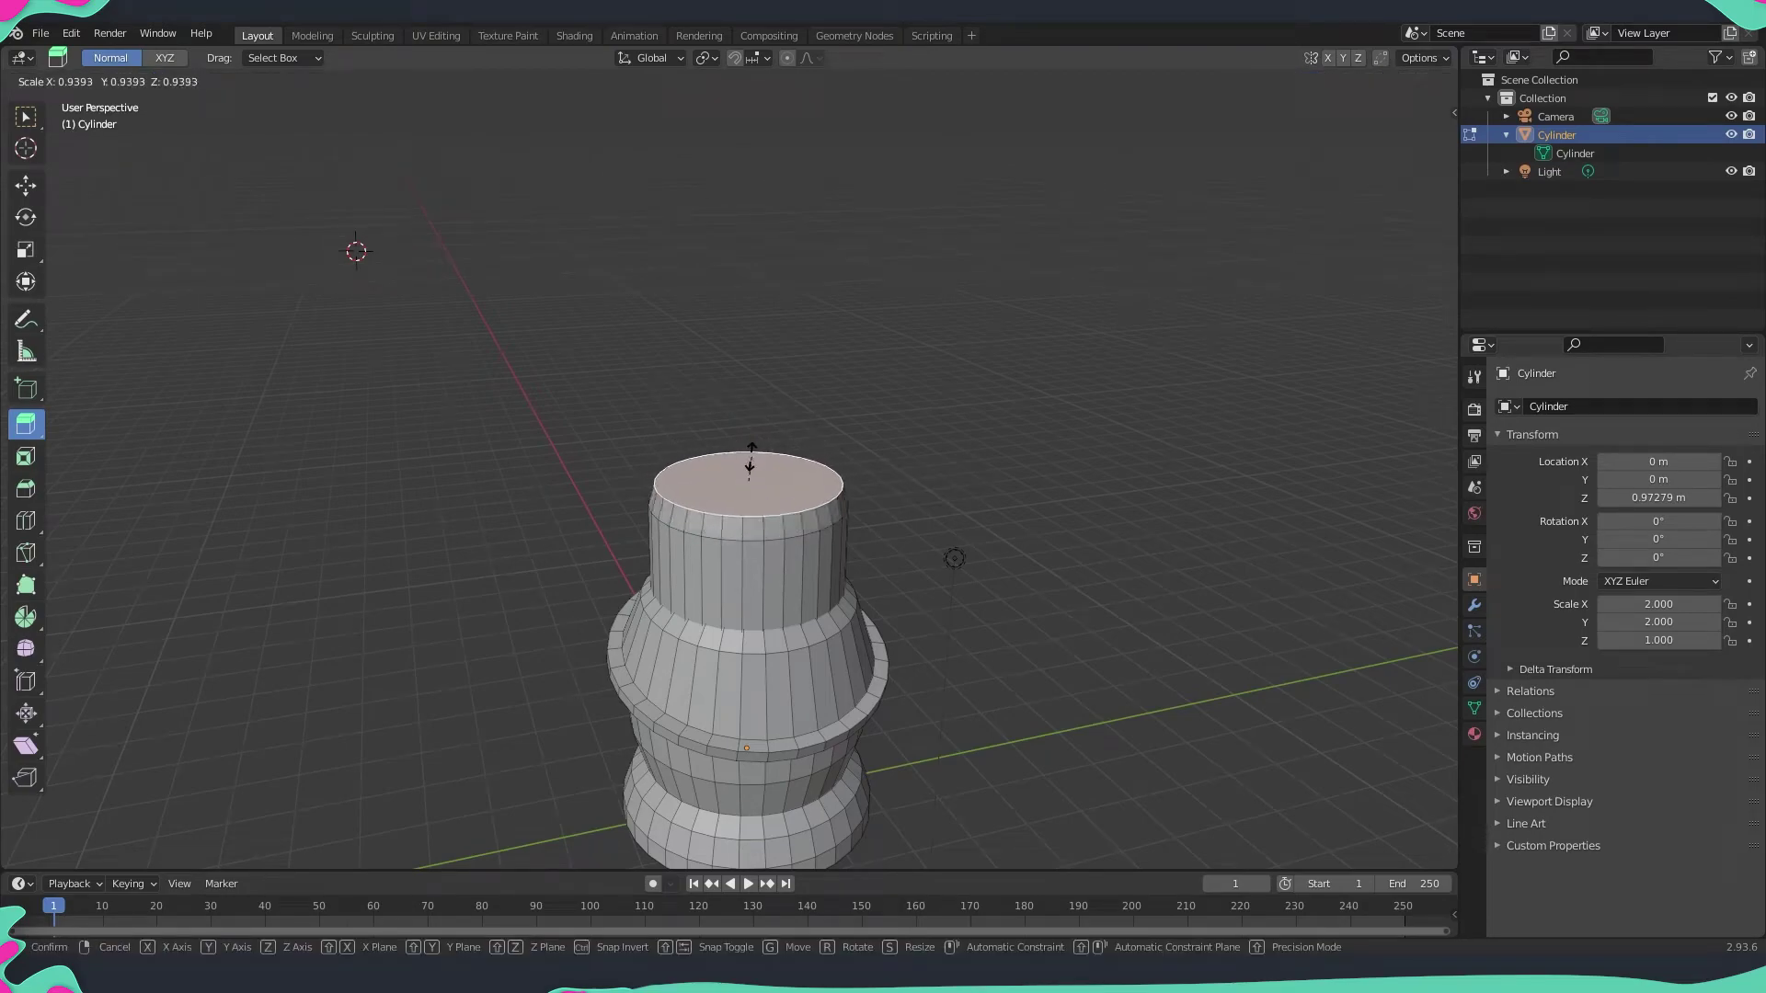
click(751, 457)
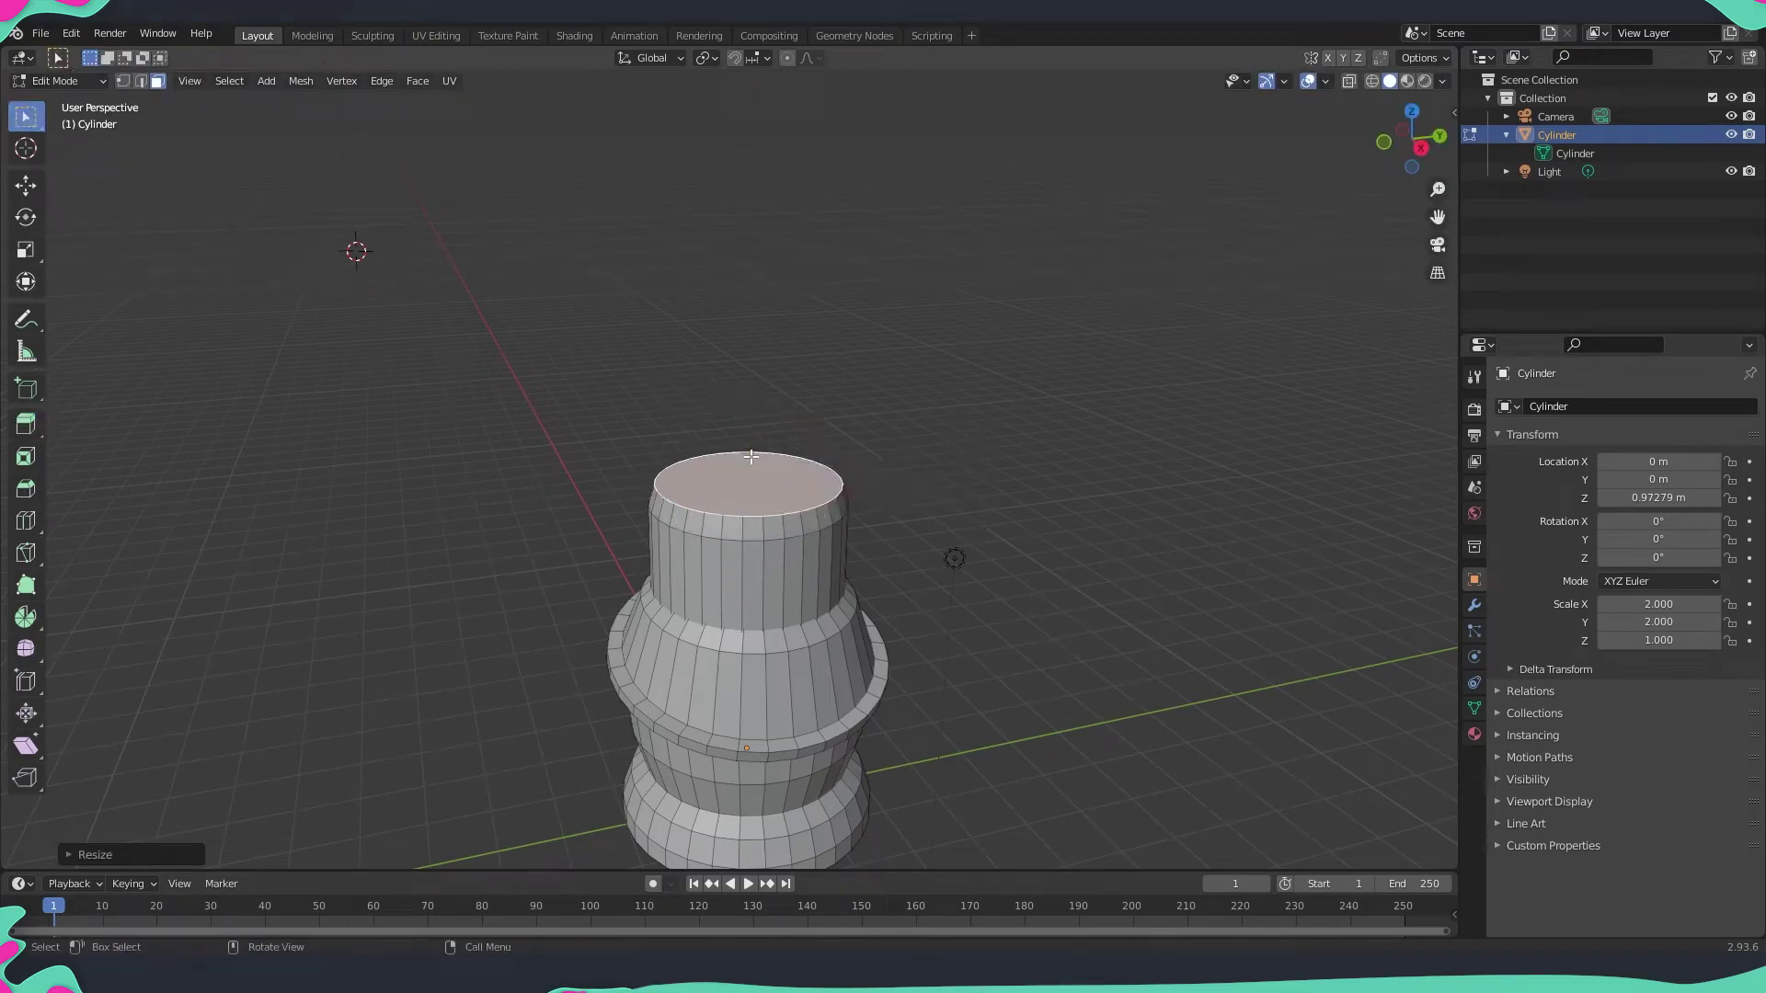
key(s)
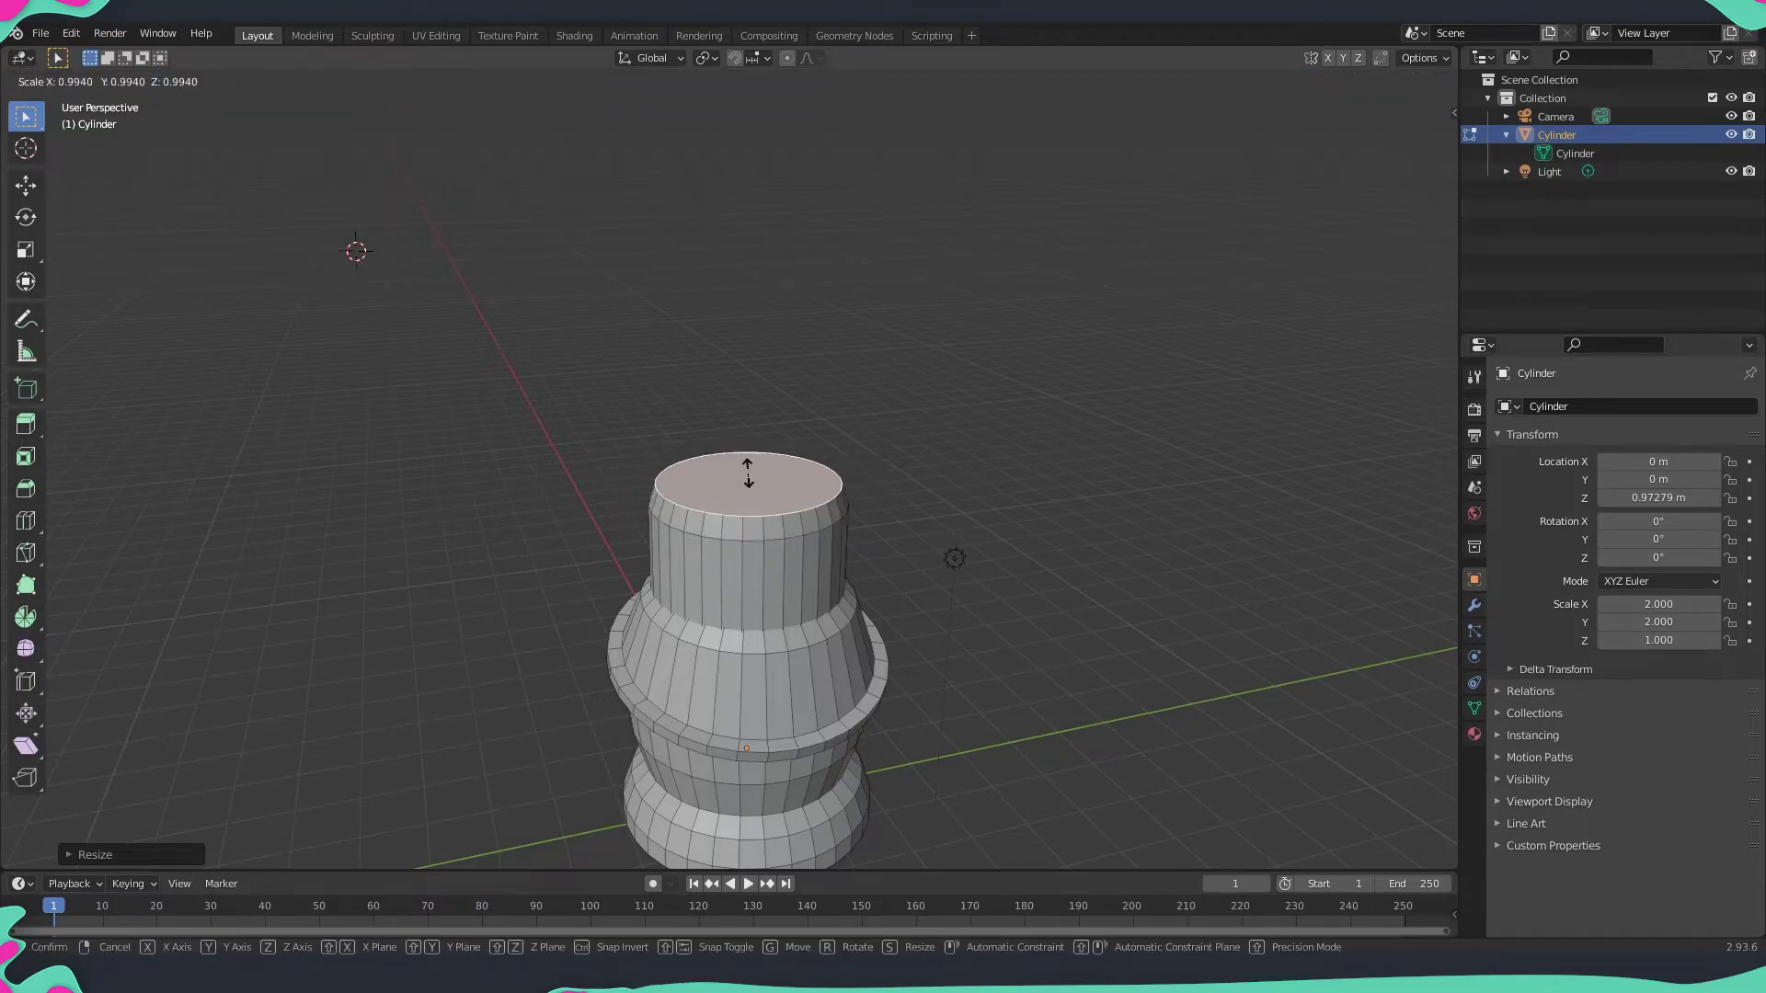
key(Escape)
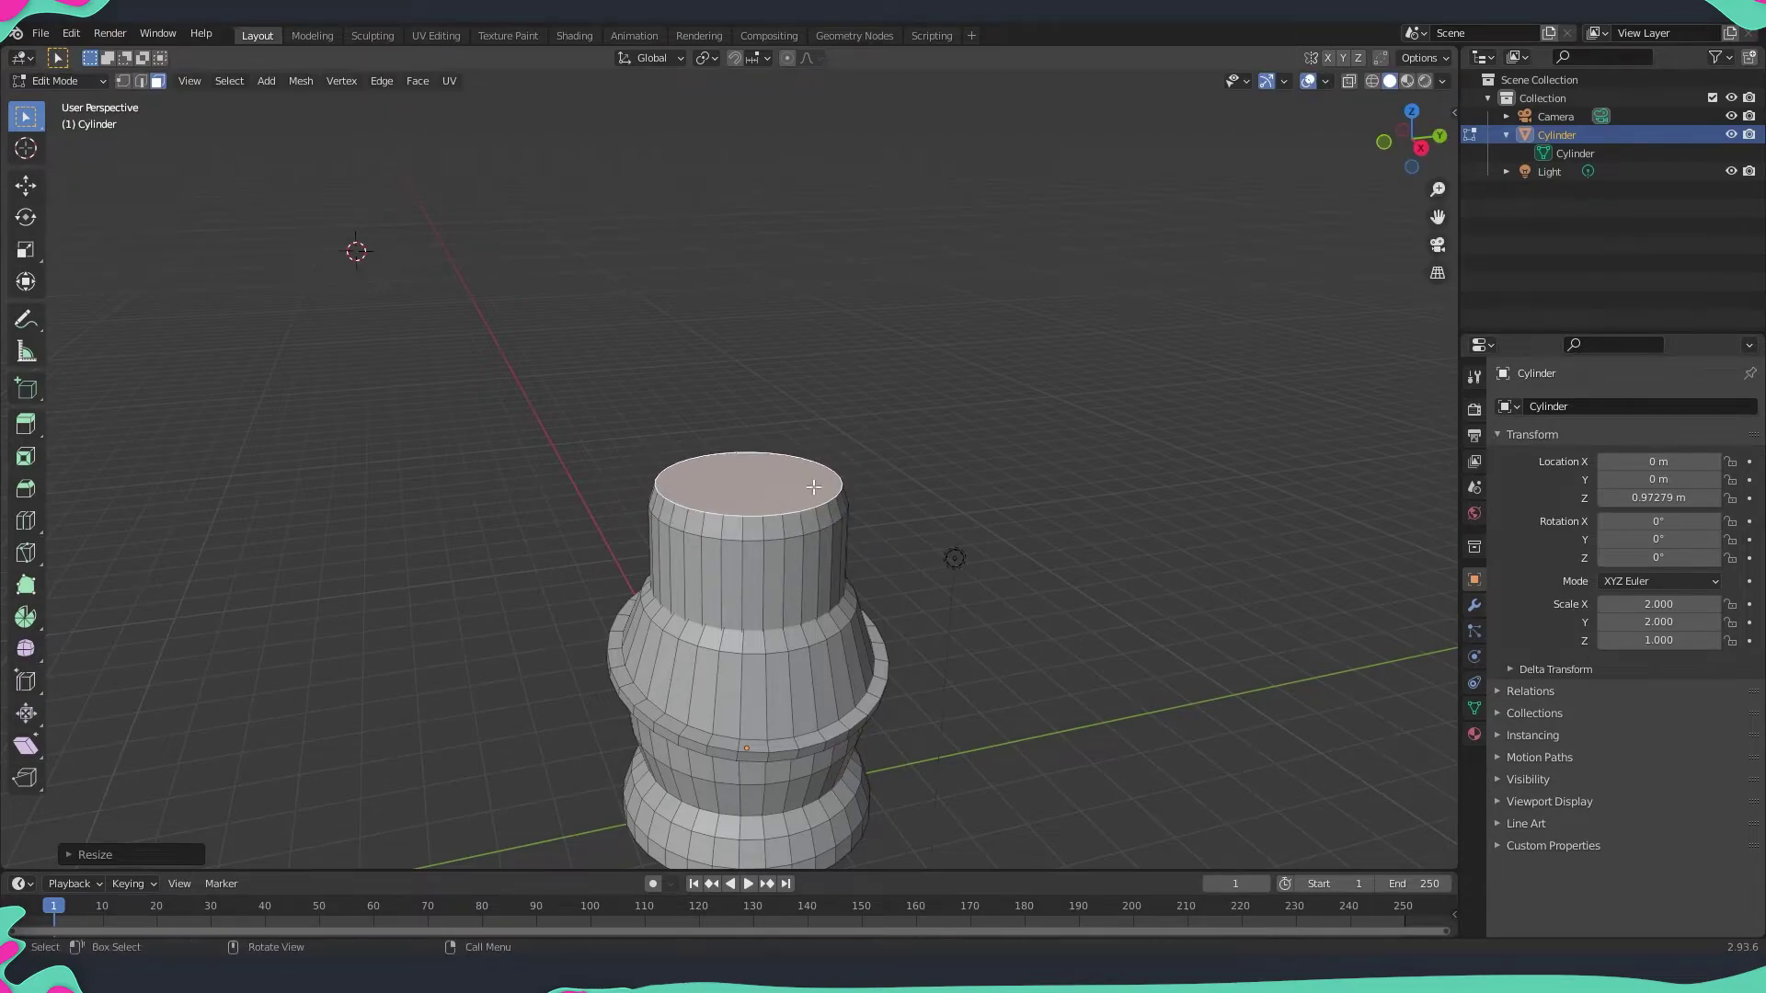
- Extrude the tapered top face far upward along its normal to form a tall column
click(26, 423)
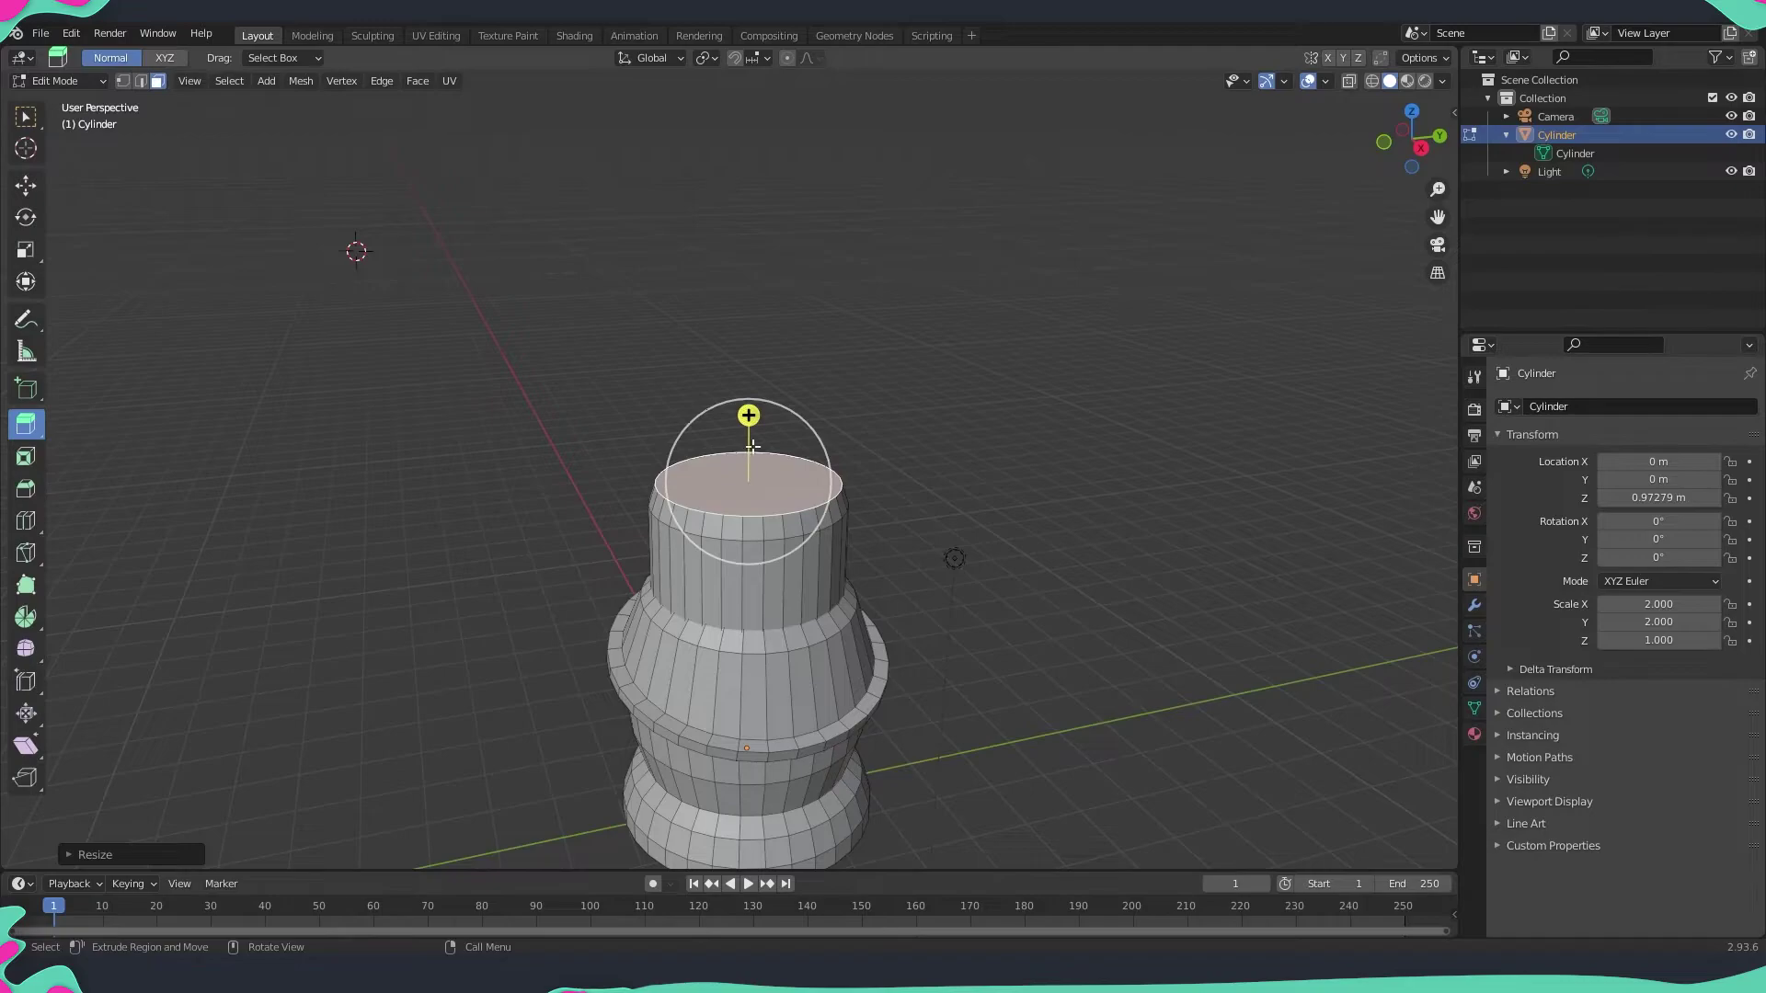
middle_drag(635, 332, 661, 402)
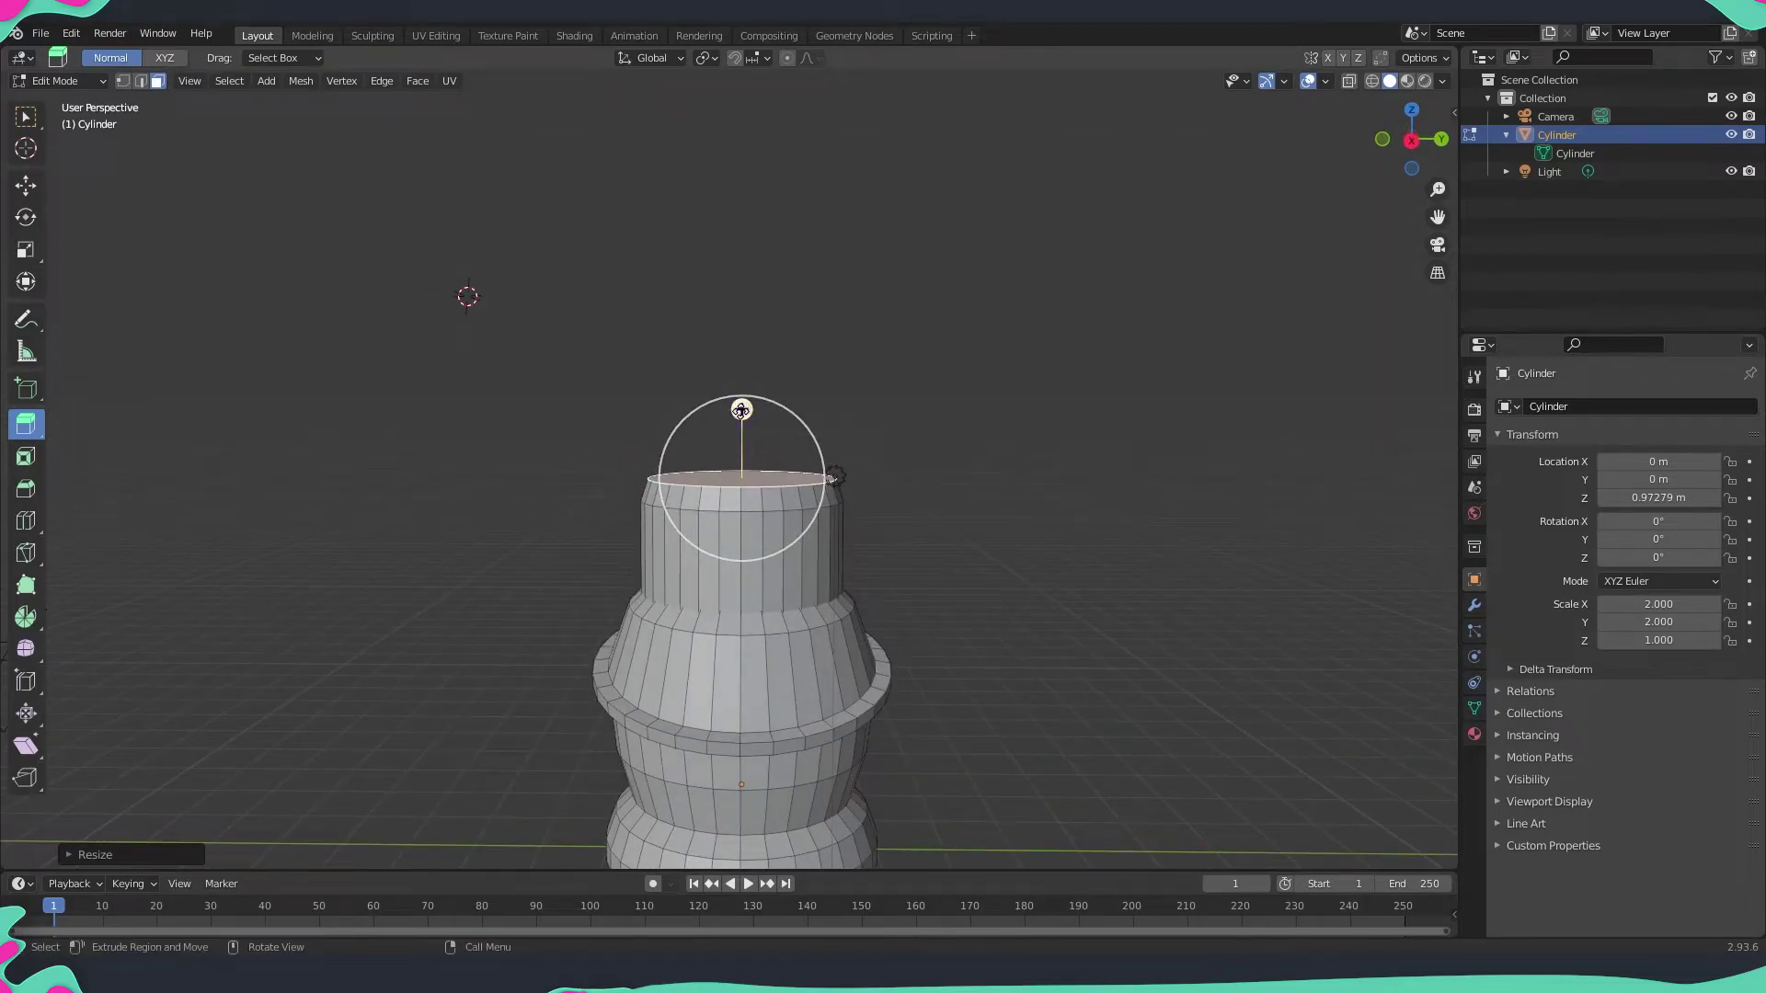
drag(741, 409, 767, 860)
scroll(911, 643, down, 3)
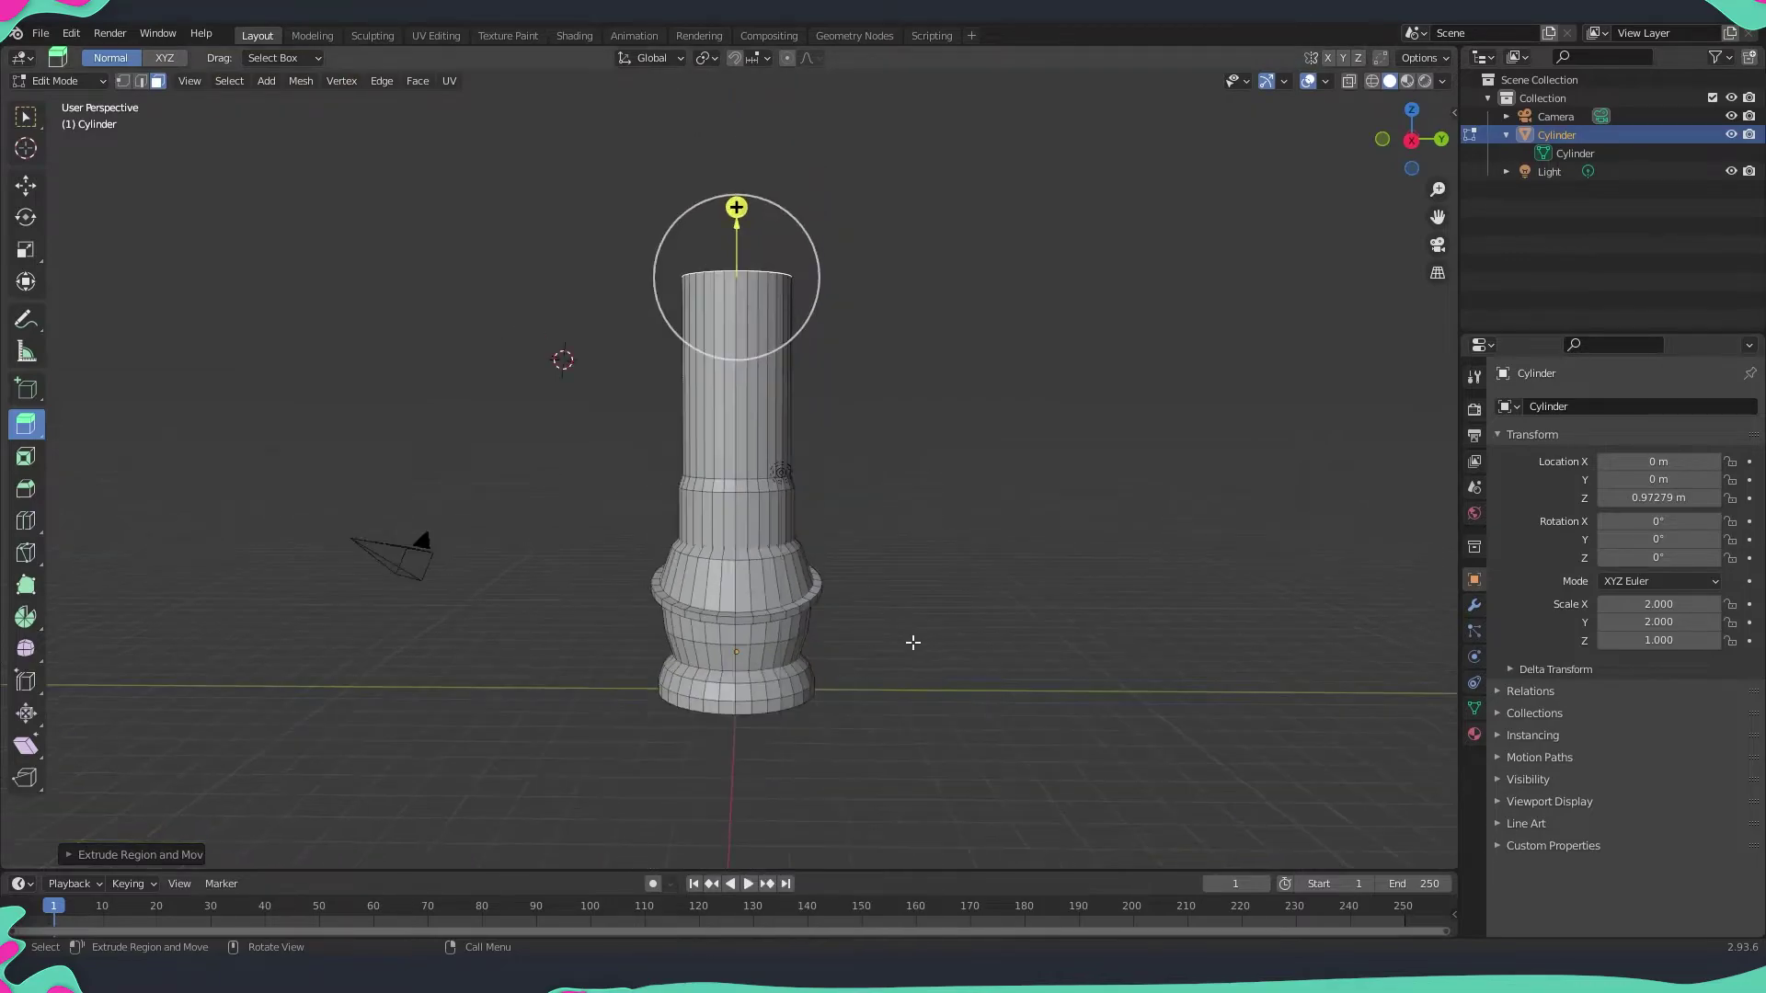
middle_drag(891, 659, 741, 165)
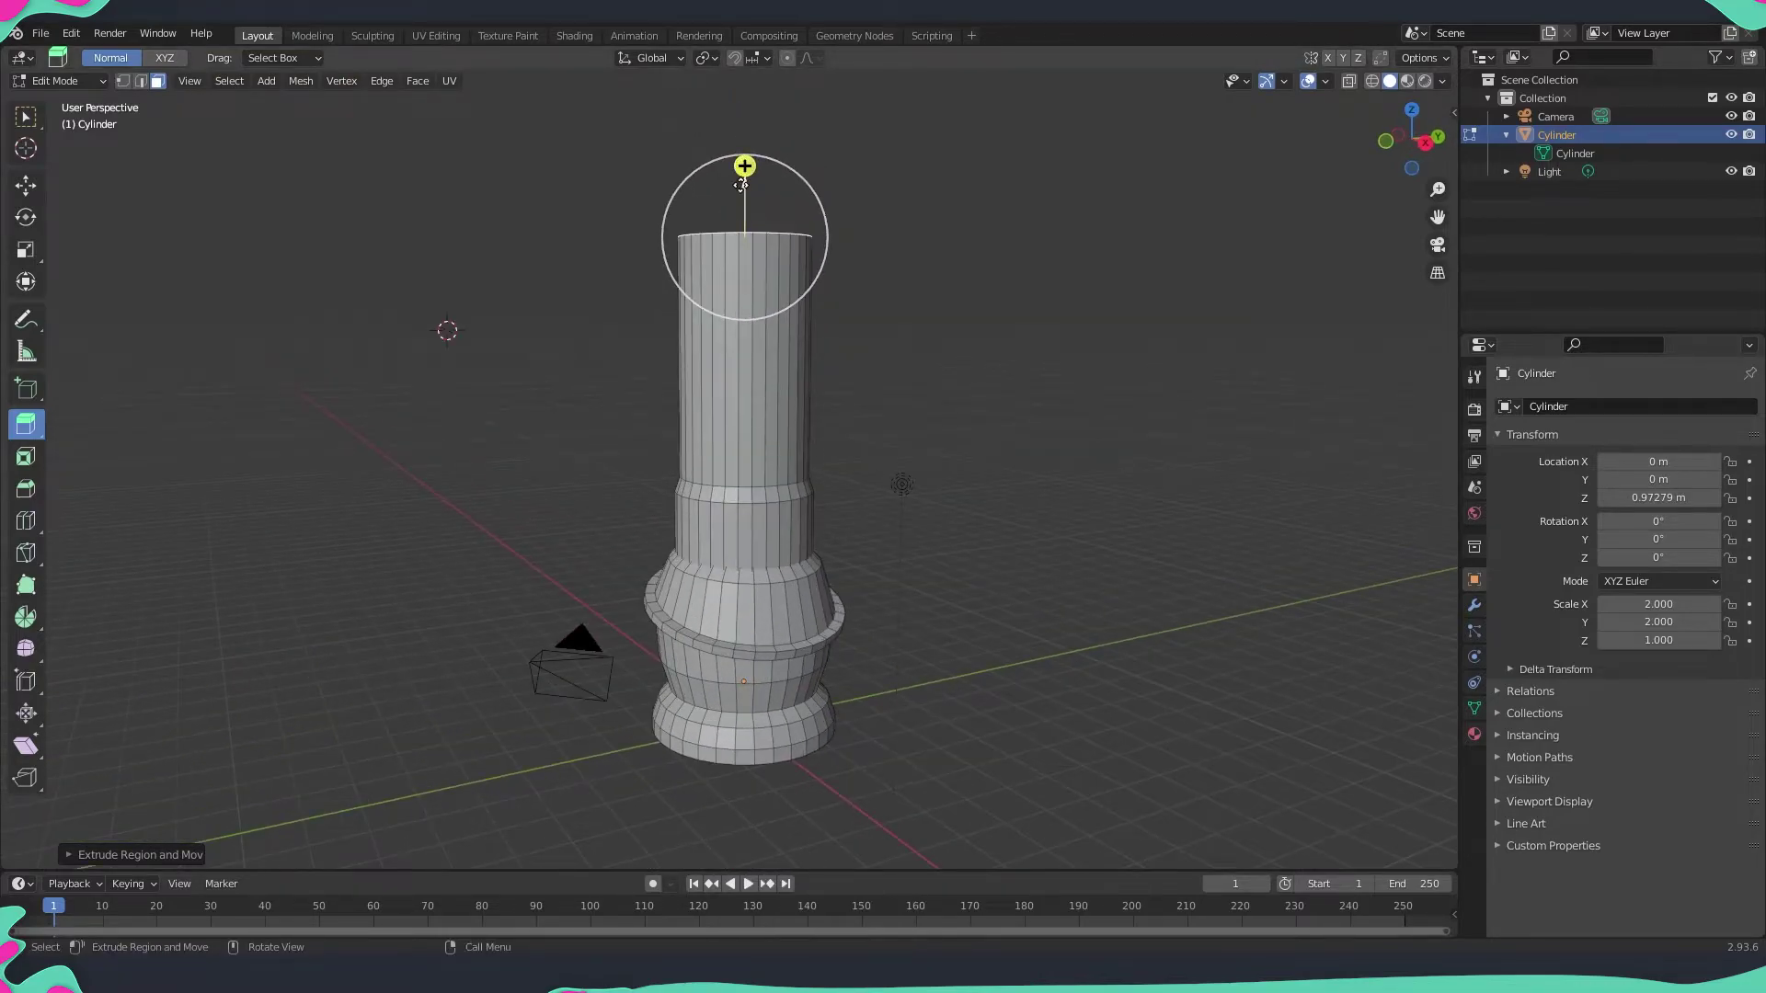
- Return to the box selection tool and select the tall column's top face
key(w)
middle_drag(743, 237, 754, 304)
click(745, 246)
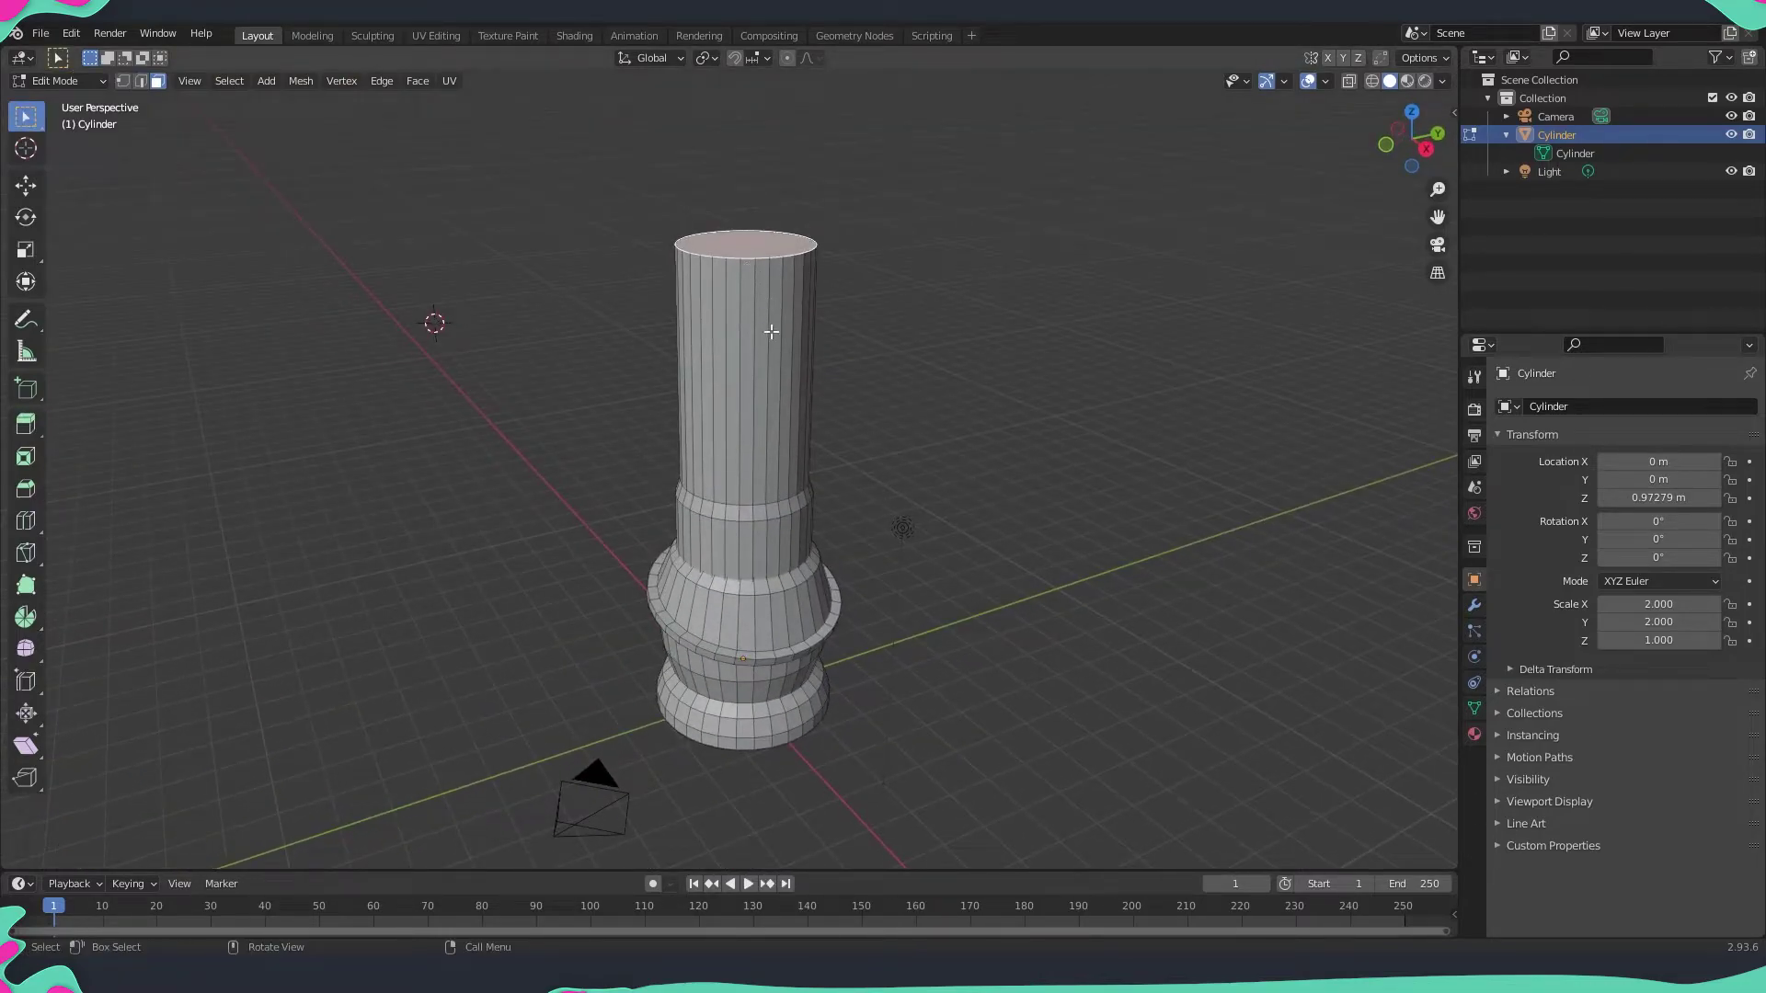
middle_drag(830, 428, 99, 191)
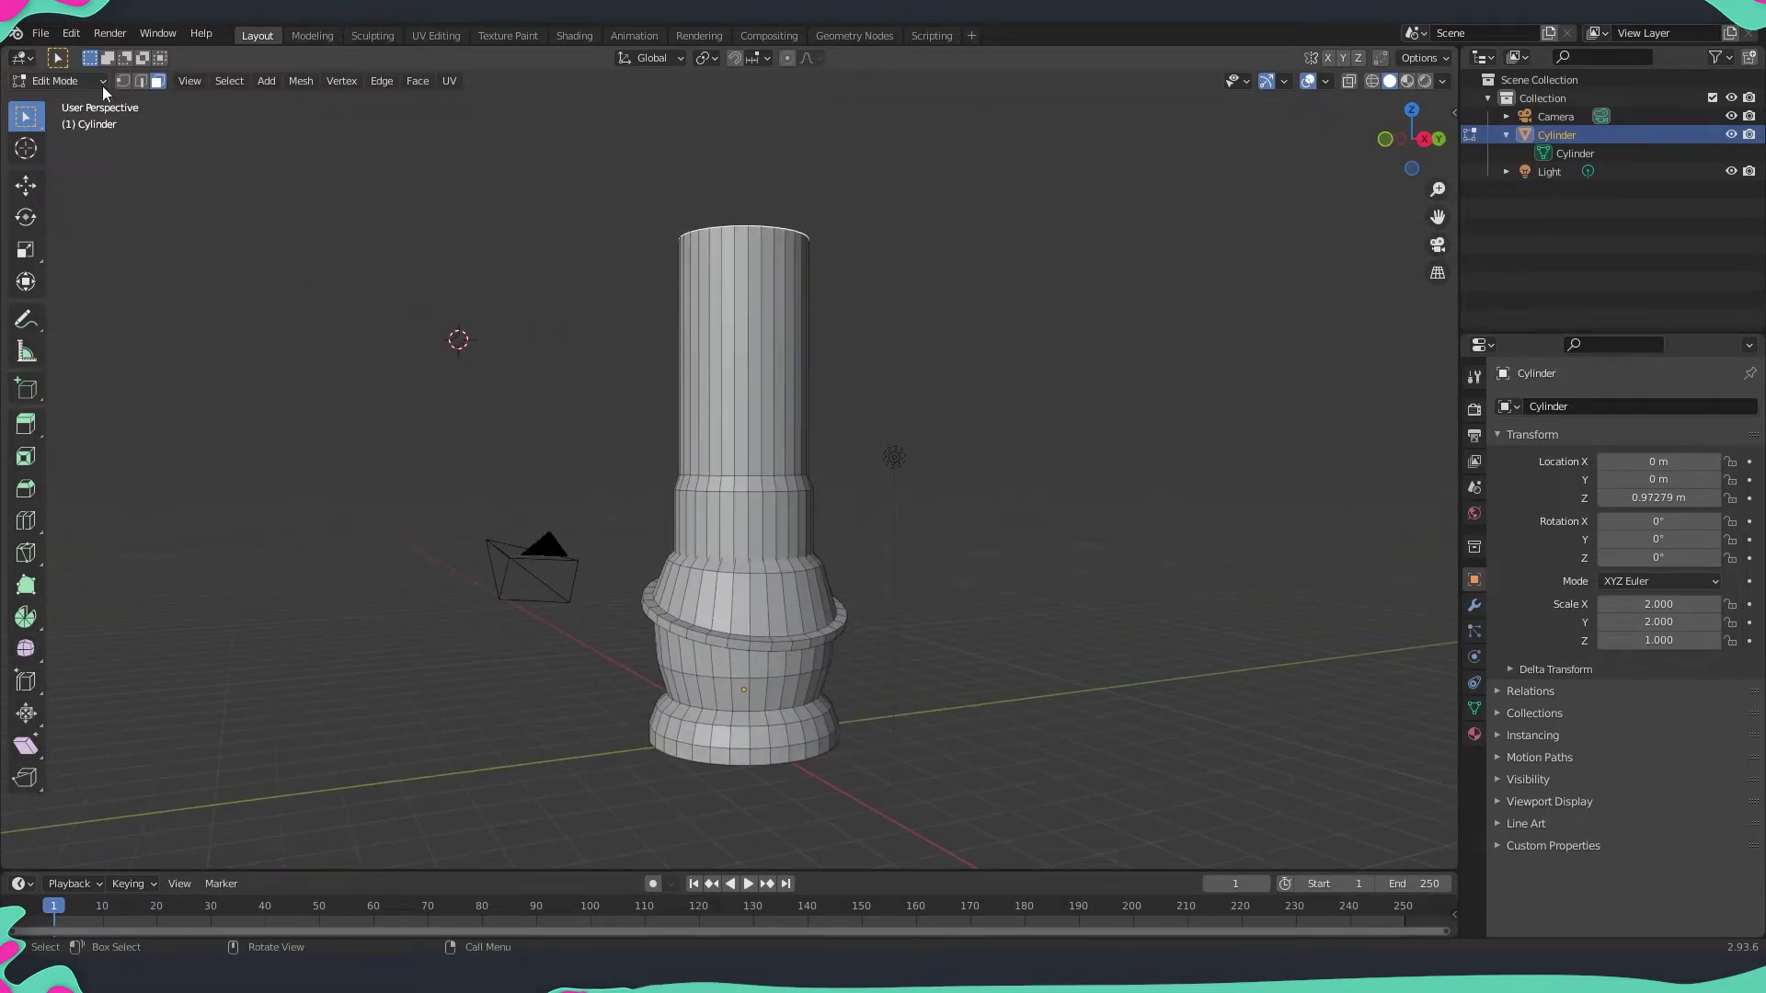
- Switch to edge selection and box-select the tall column's vertical edges from several sides
click(140, 82)
drag(445, 367, 1149, 385)
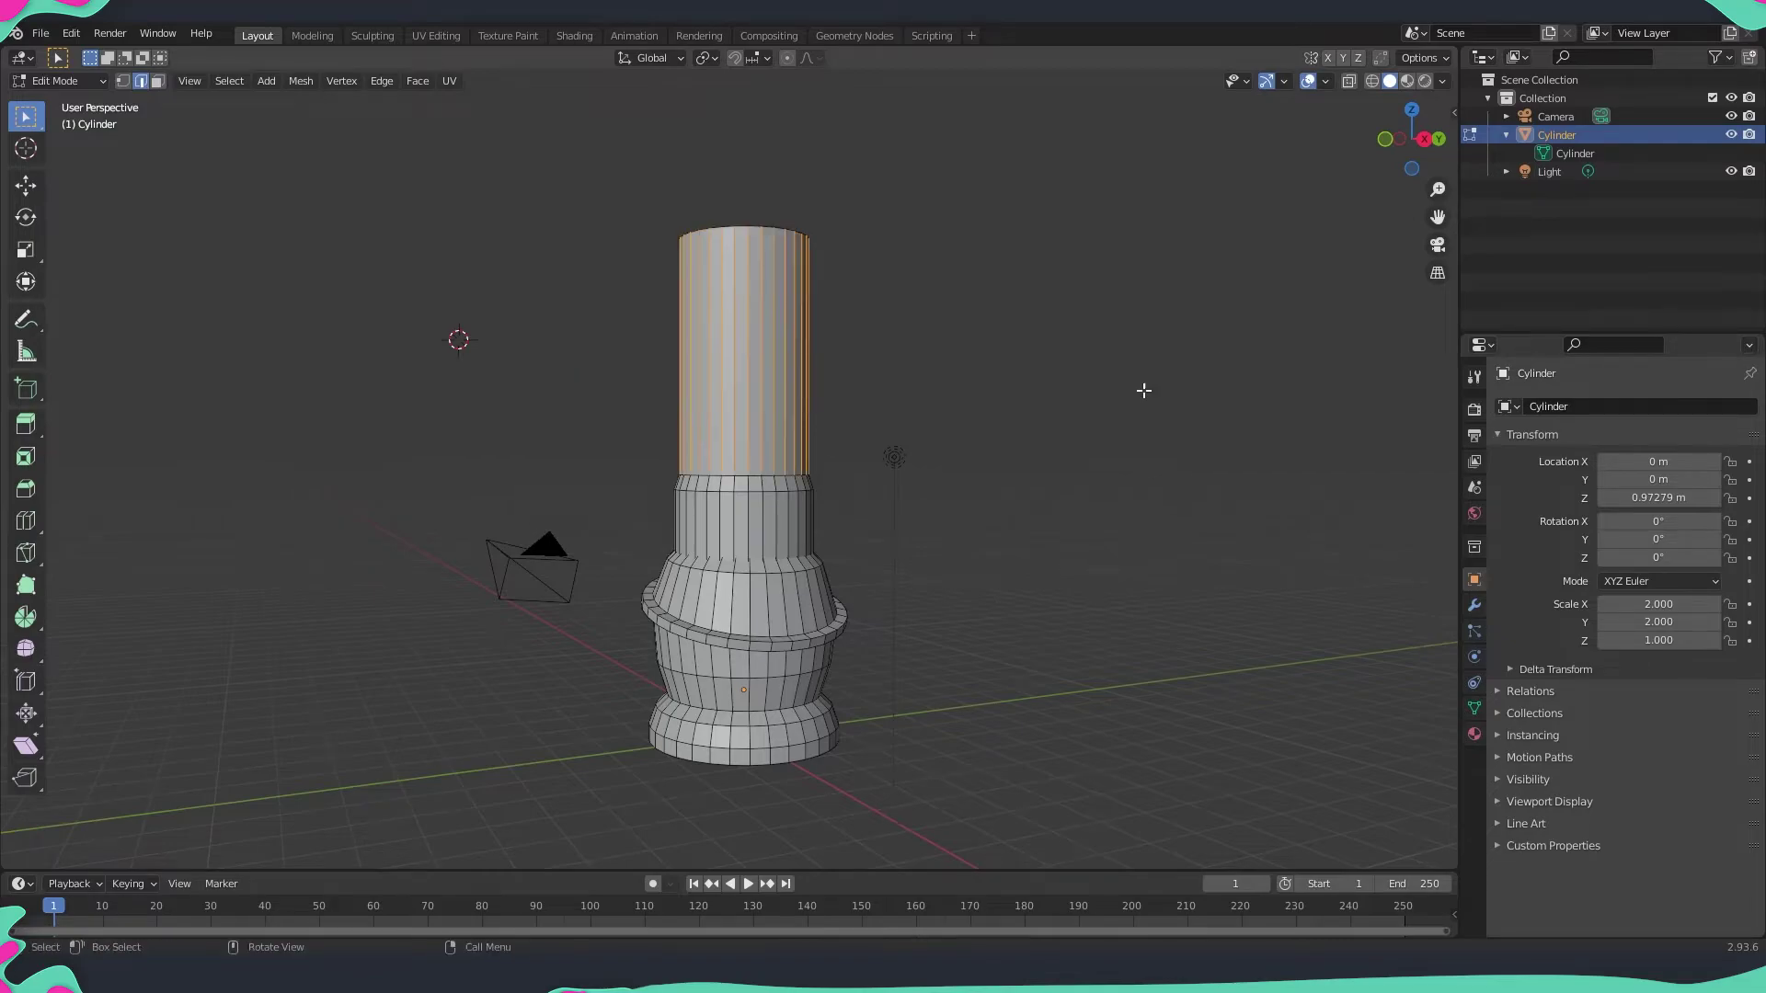
middle_drag(1144, 390, 930, 398)
drag(934, 383, 495, 392)
middle_drag(595, 413, 989, 374)
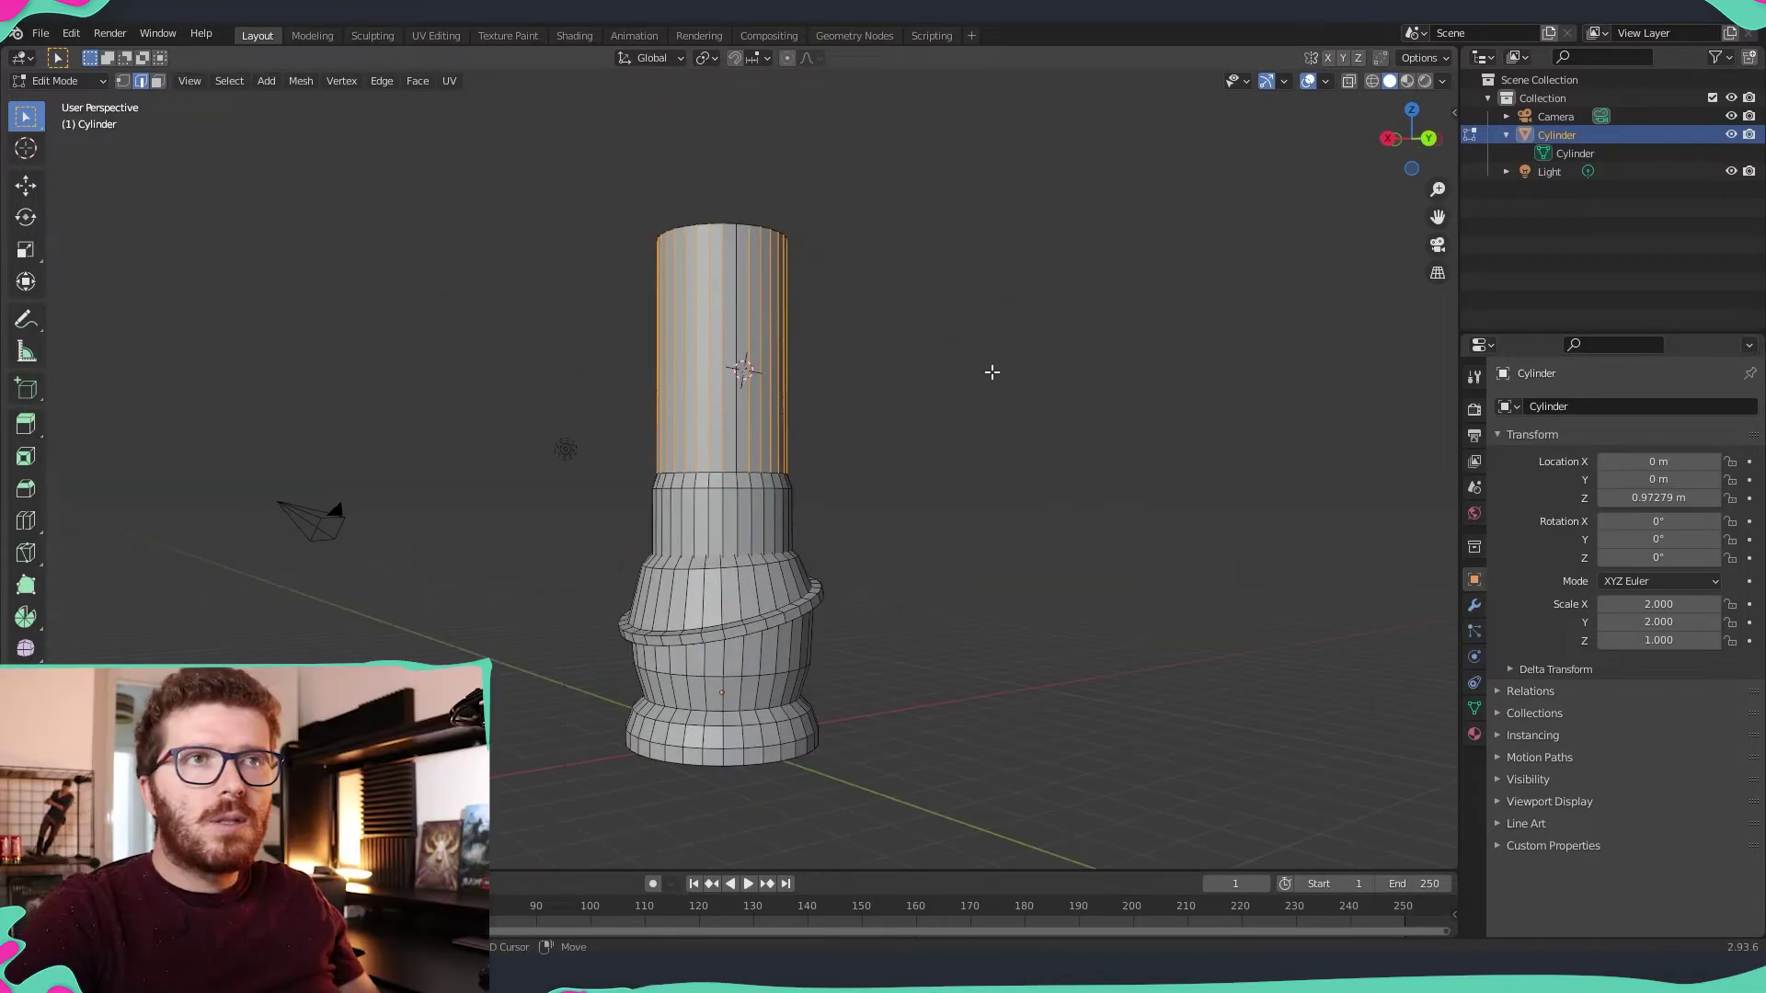
middle_drag(486, 403, 782, 415)
shift+drag(1041, 351, 332, 390)
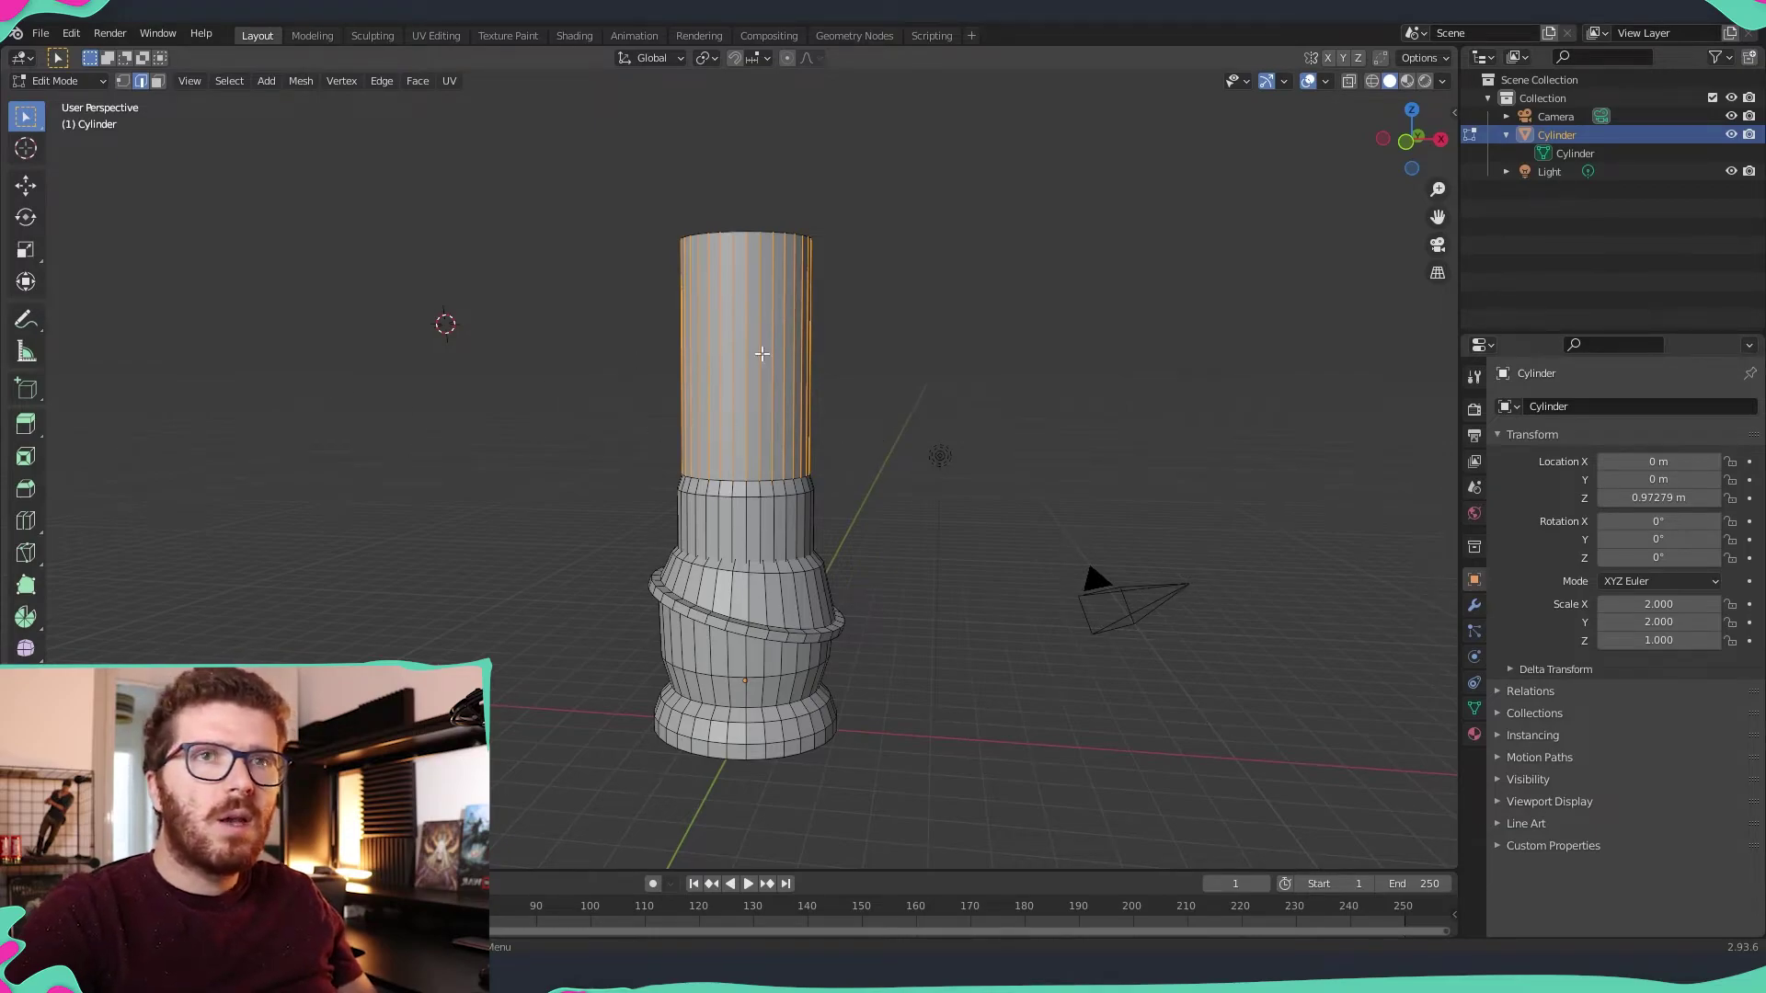
middle_drag(631, 465, 551, 484)
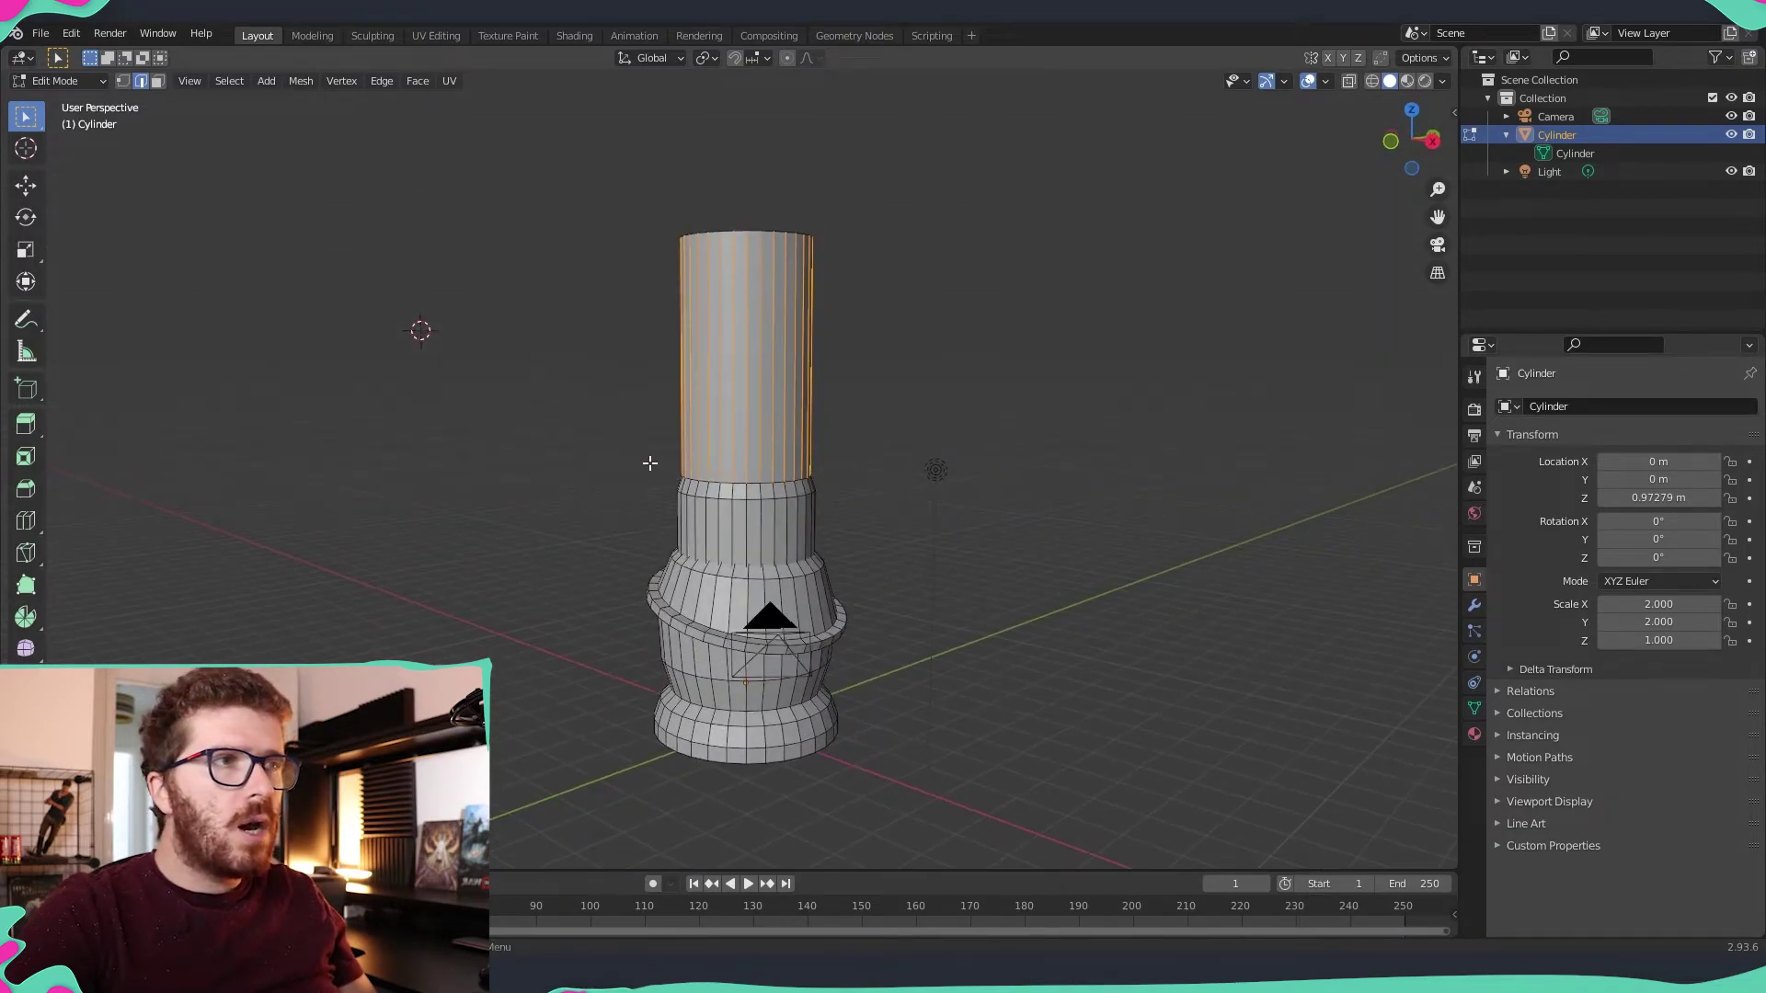
middle_drag(872, 459, 647, 301)
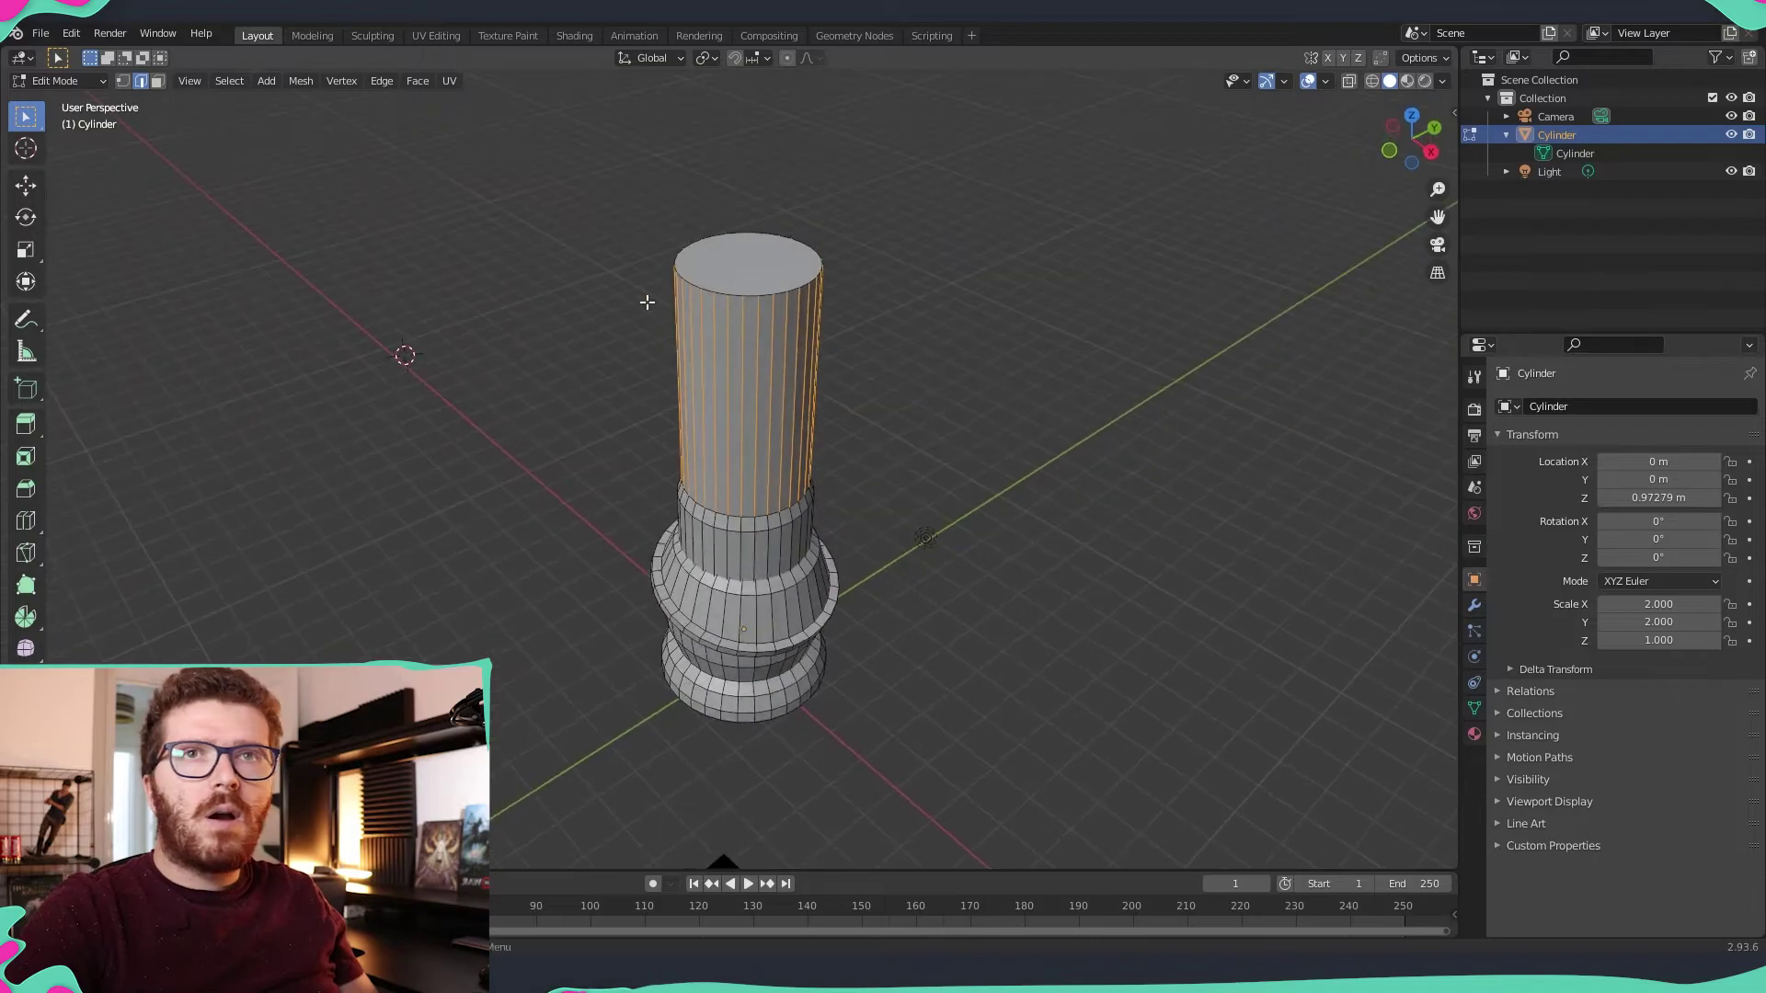
- Return to face selection and scale the column's top face up by about 1.4 so the column flares outward
click(158, 81)
key(s)
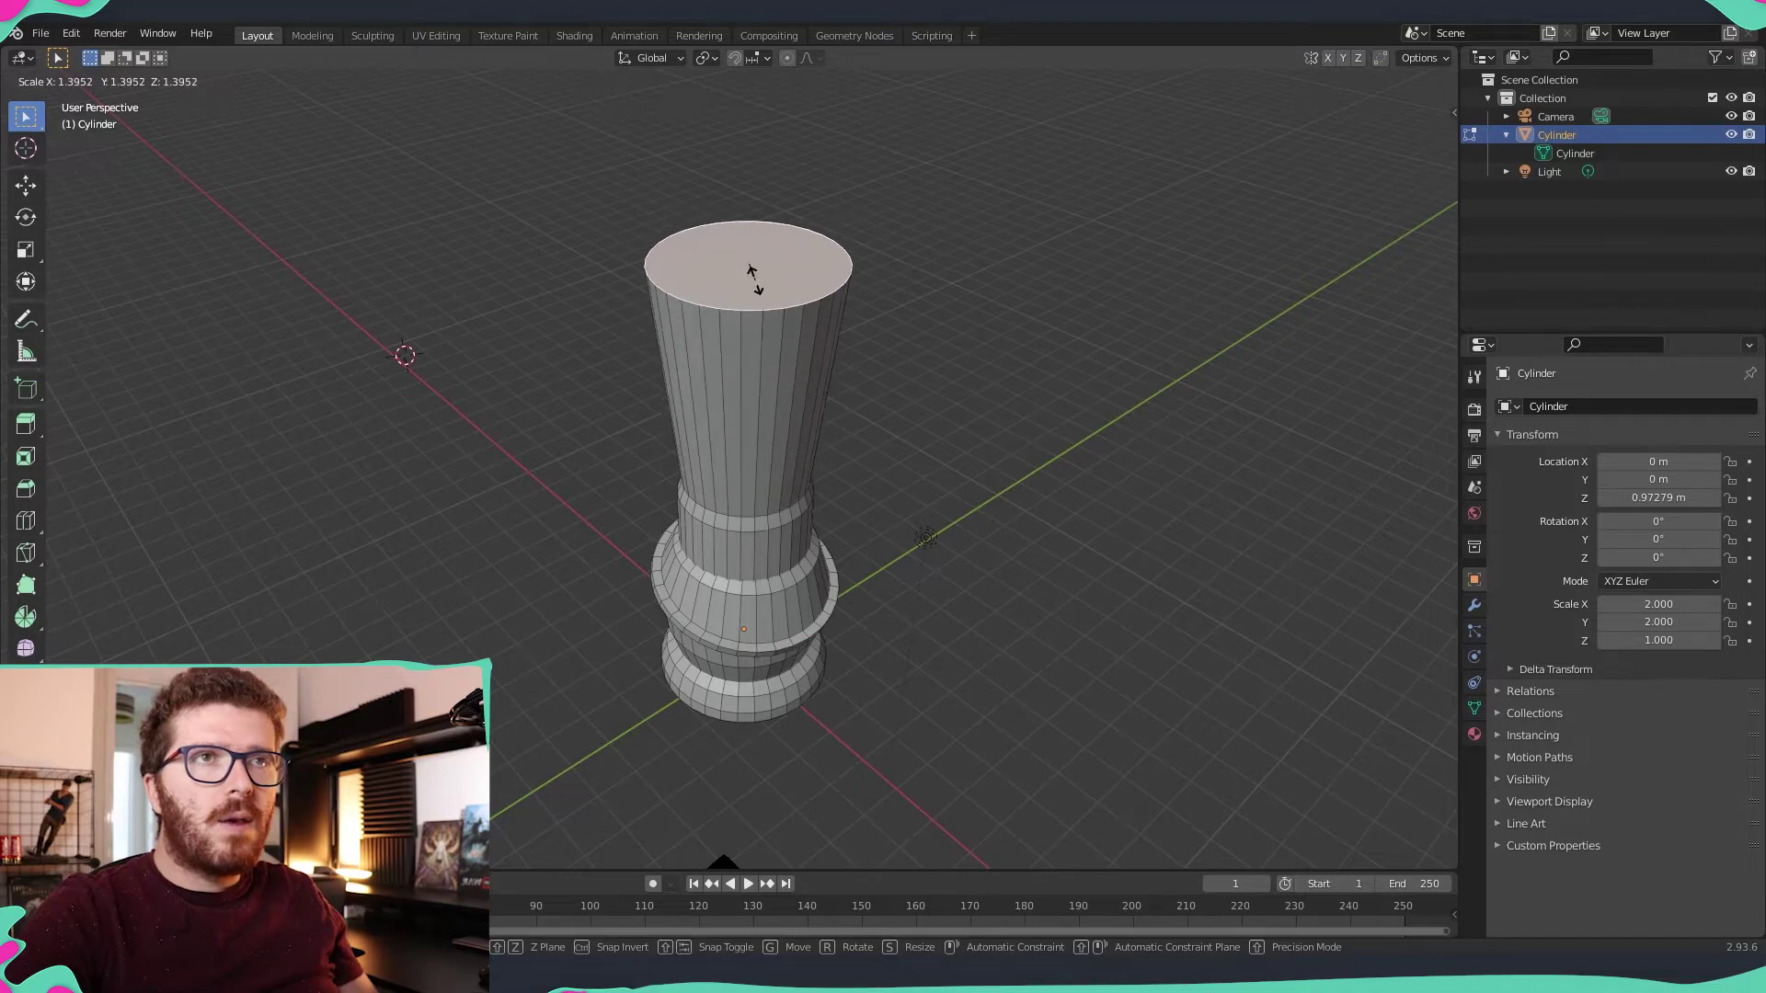
click(752, 278)
middle_drag(872, 444, 828, 363)
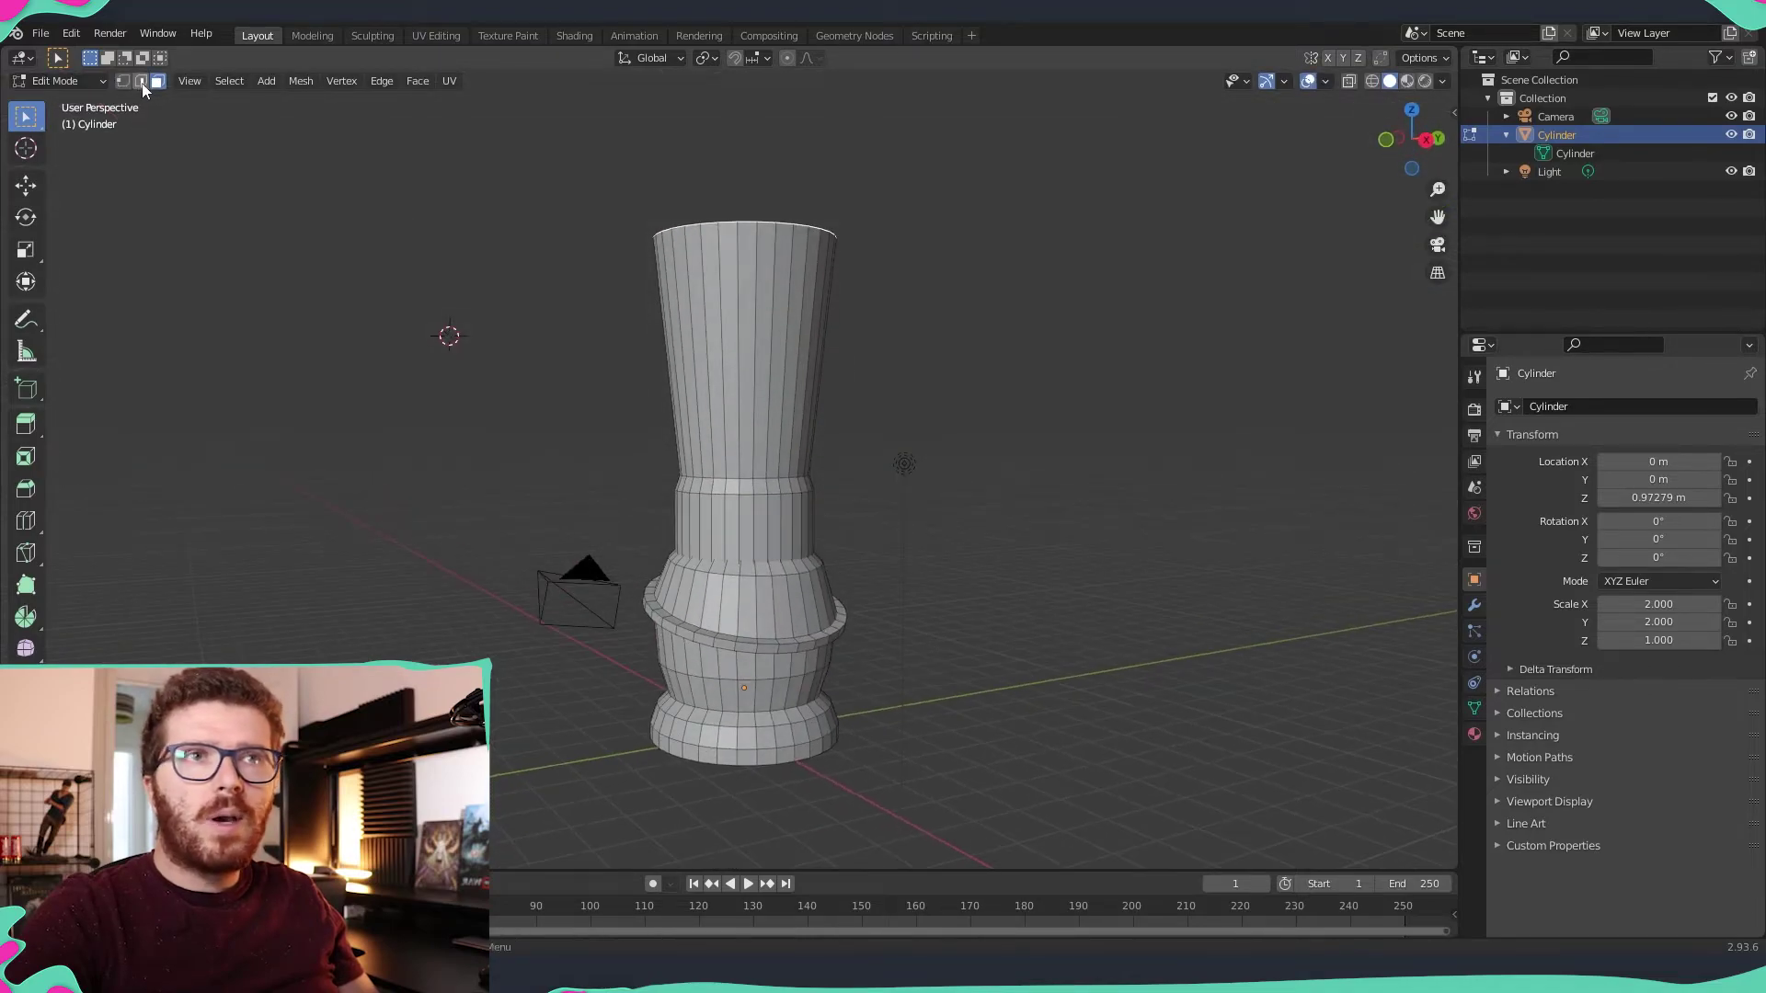
- Switch to edge selection, box-select the flared column's vertical edges and inspect them from around the model
click(142, 83)
drag(549, 375, 1128, 402)
alt+middle_drag(1040, 410, 954, 402)
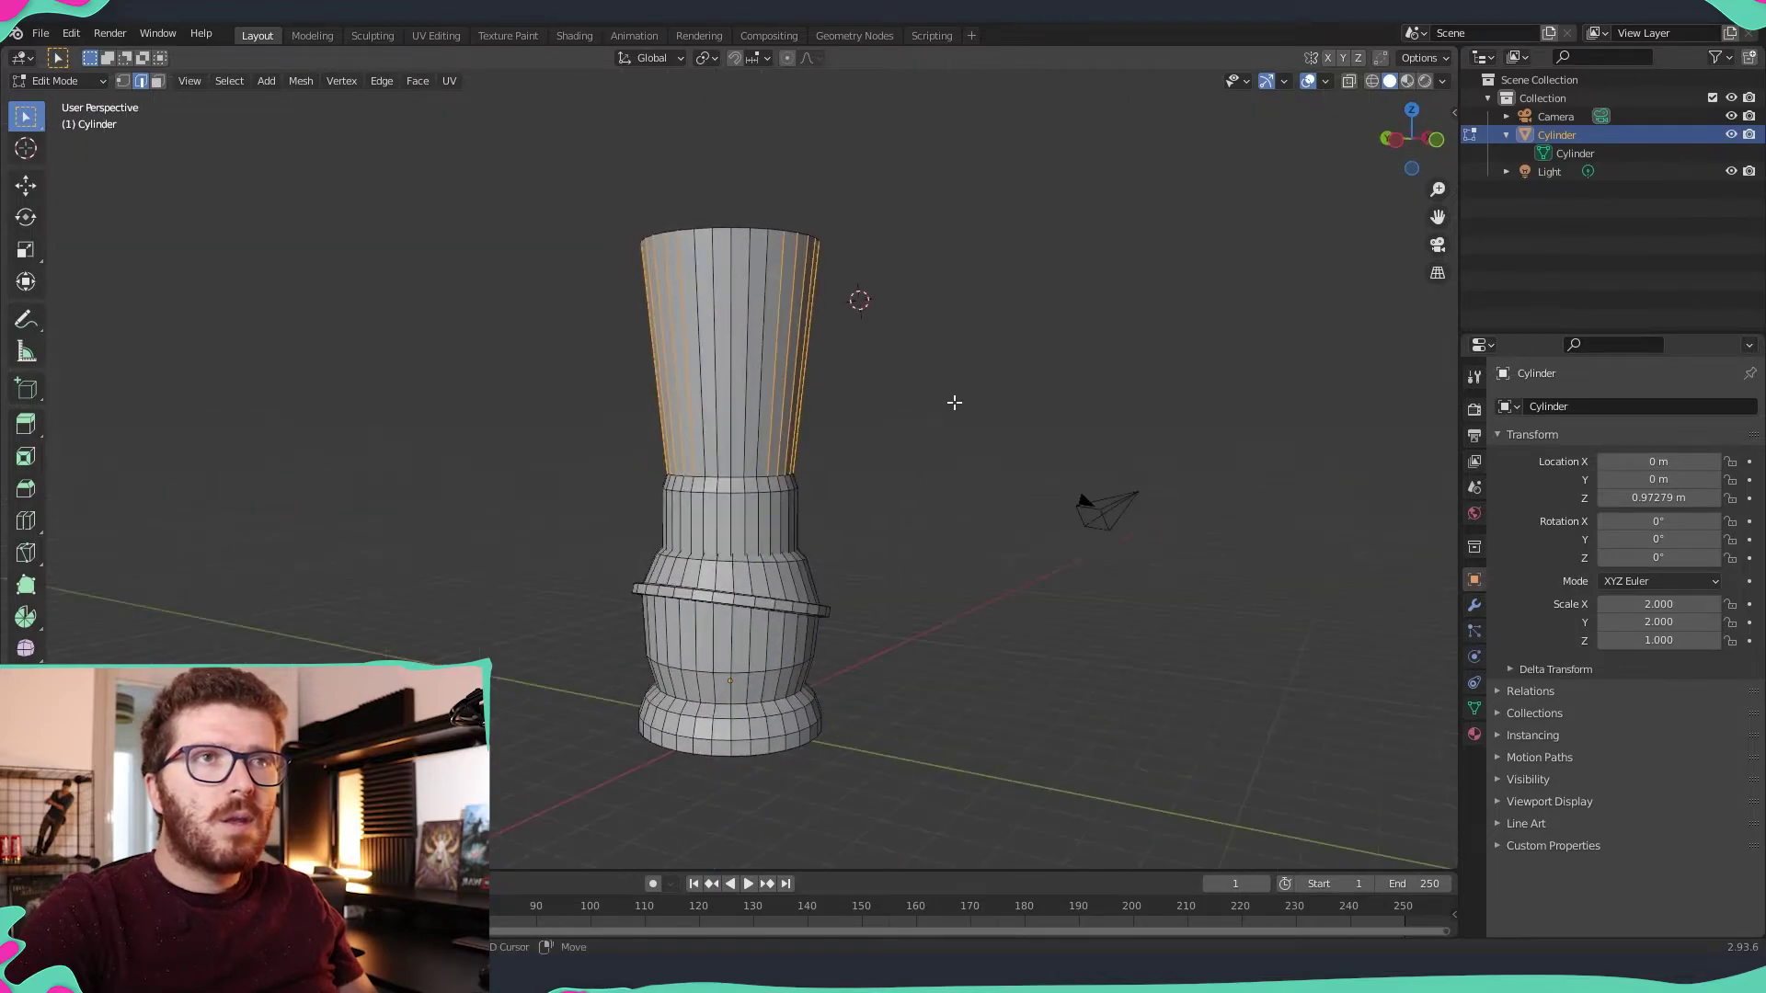
middle_drag(782, 418, 253, 464)
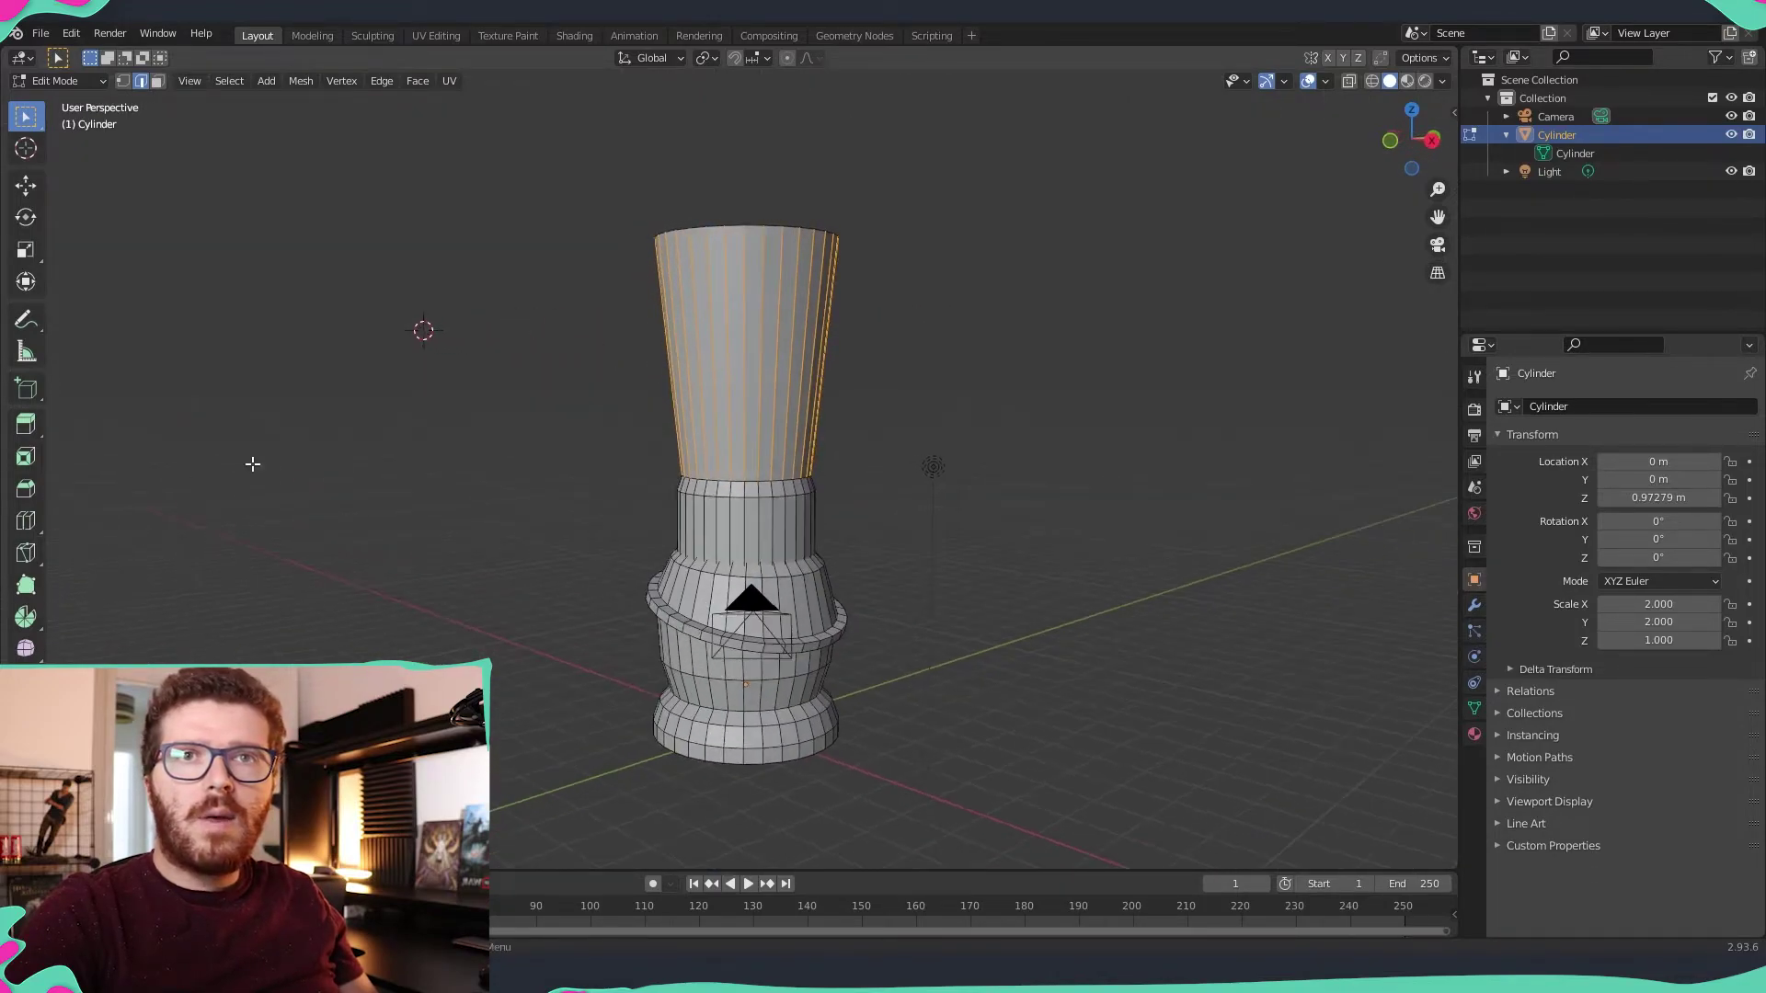
- Use Loop Cut with one cut to add a horizontal edge loop around the middle of the flared column
click(37, 521)
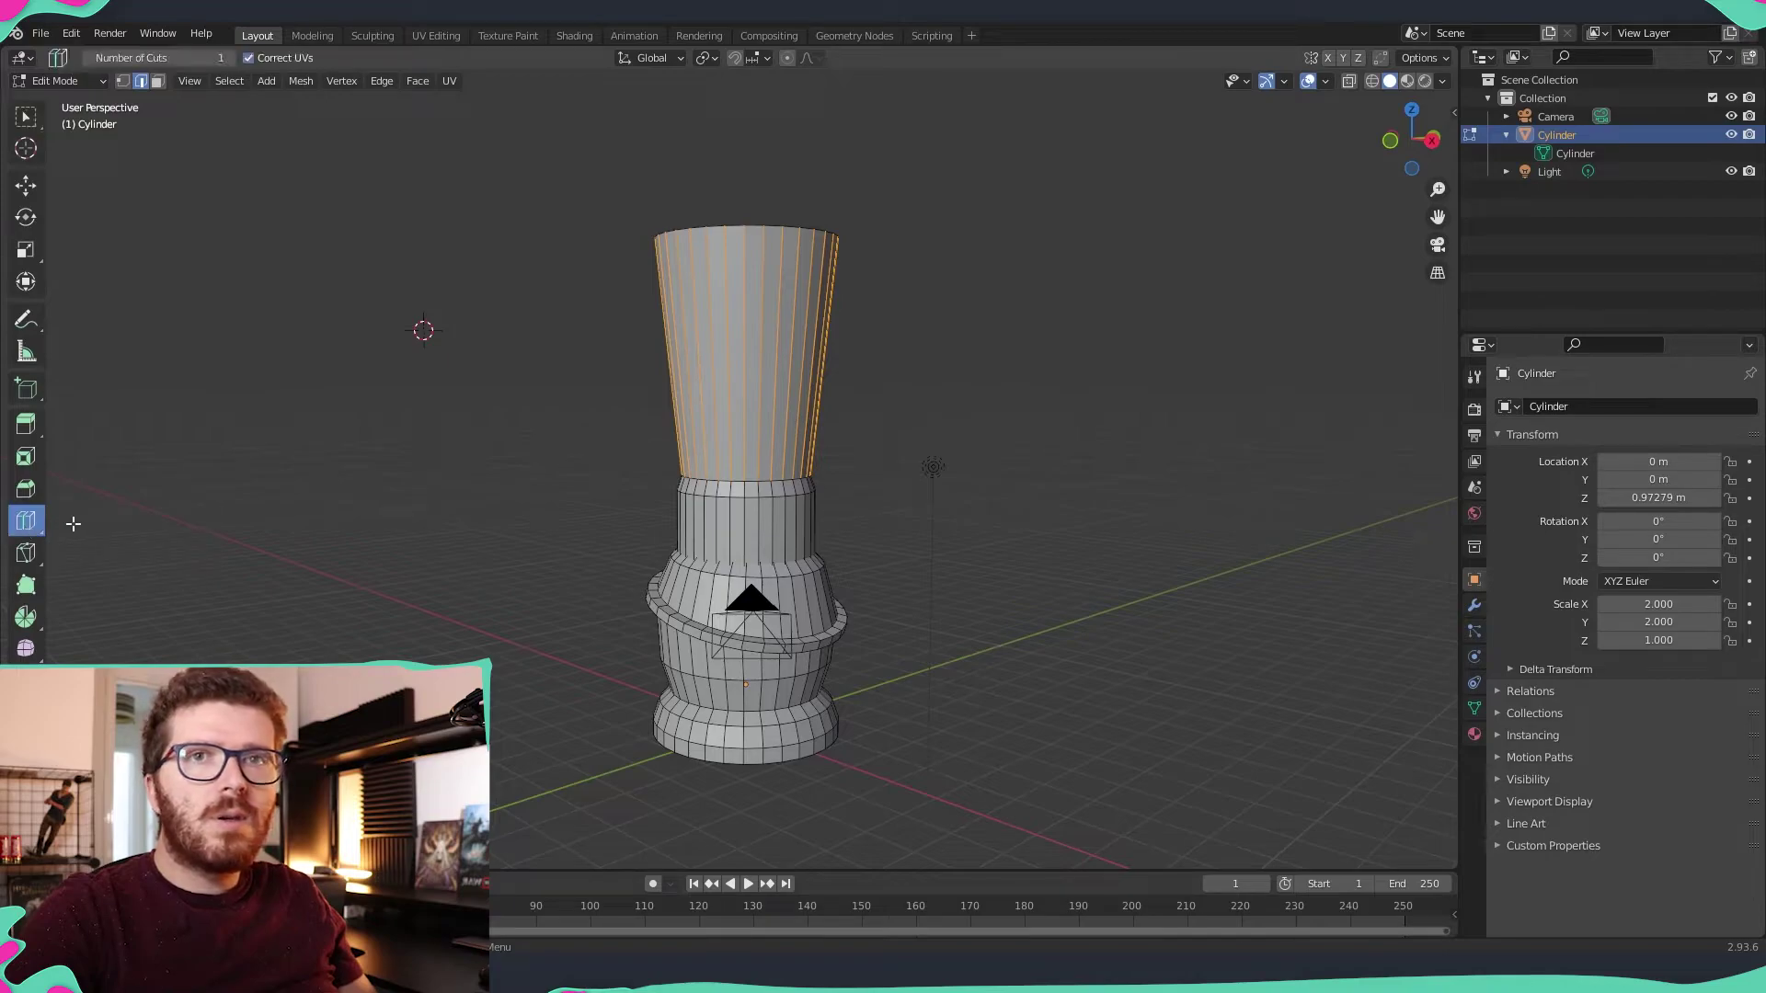
click(25, 525)
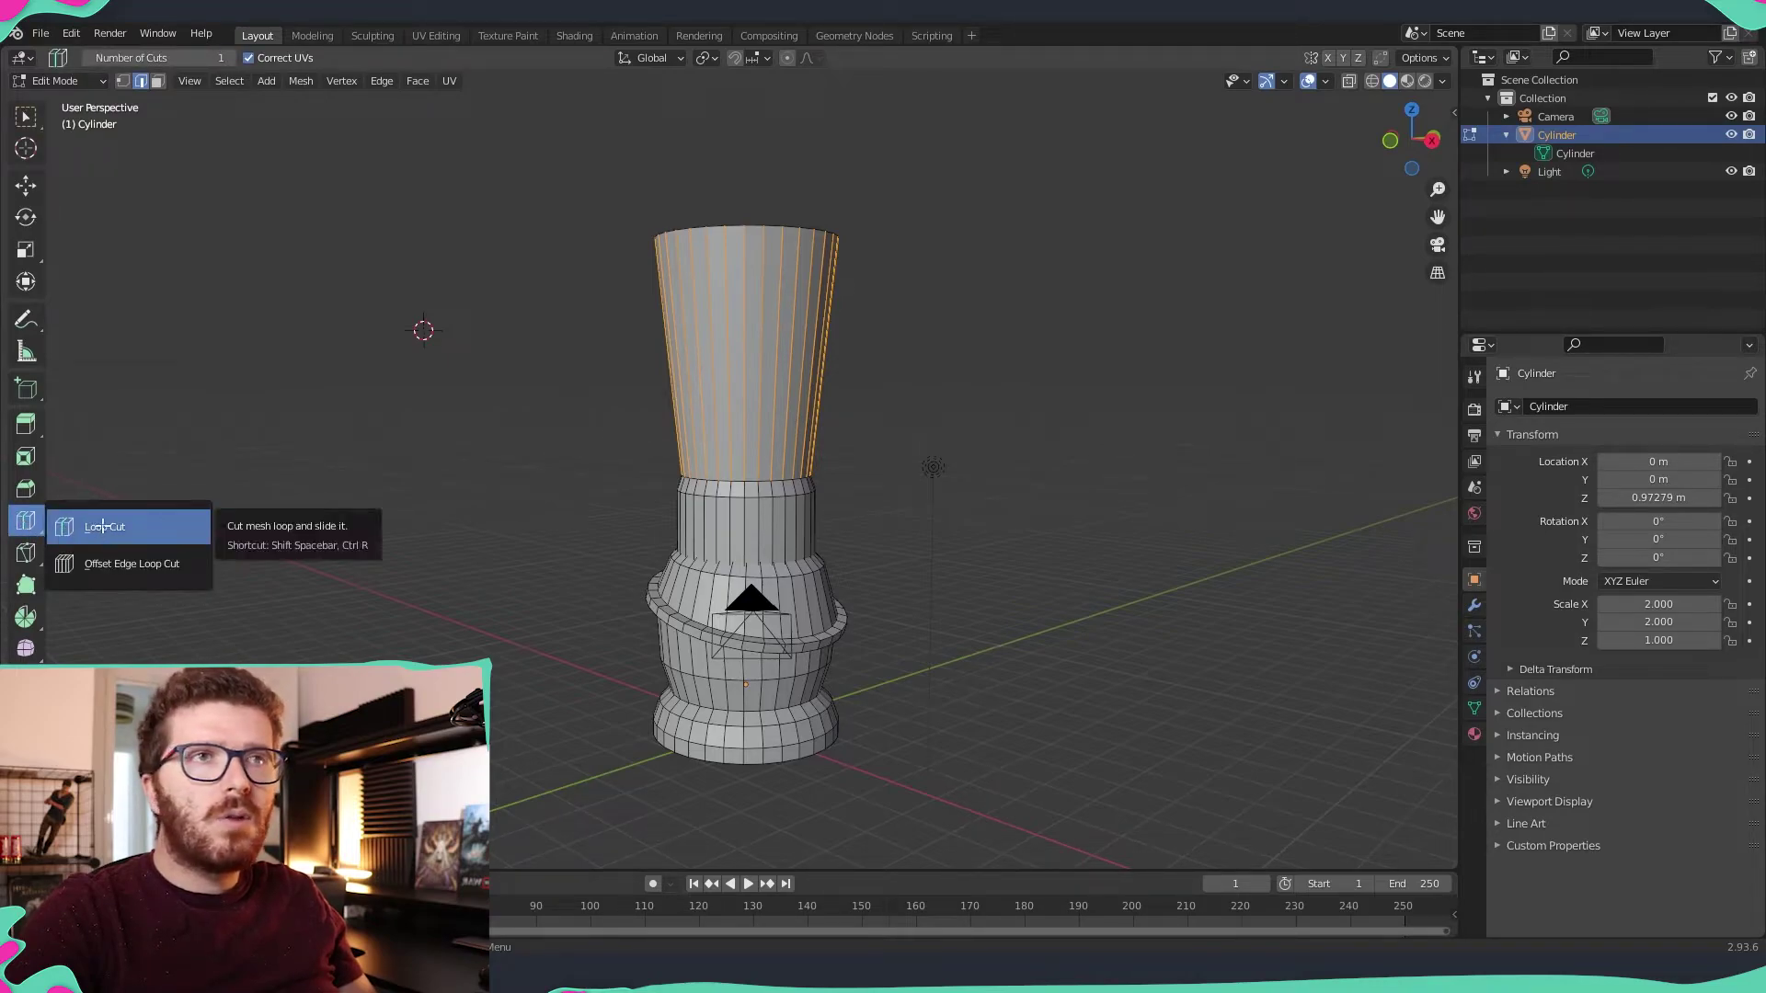
click(104, 532)
click(732, 416)
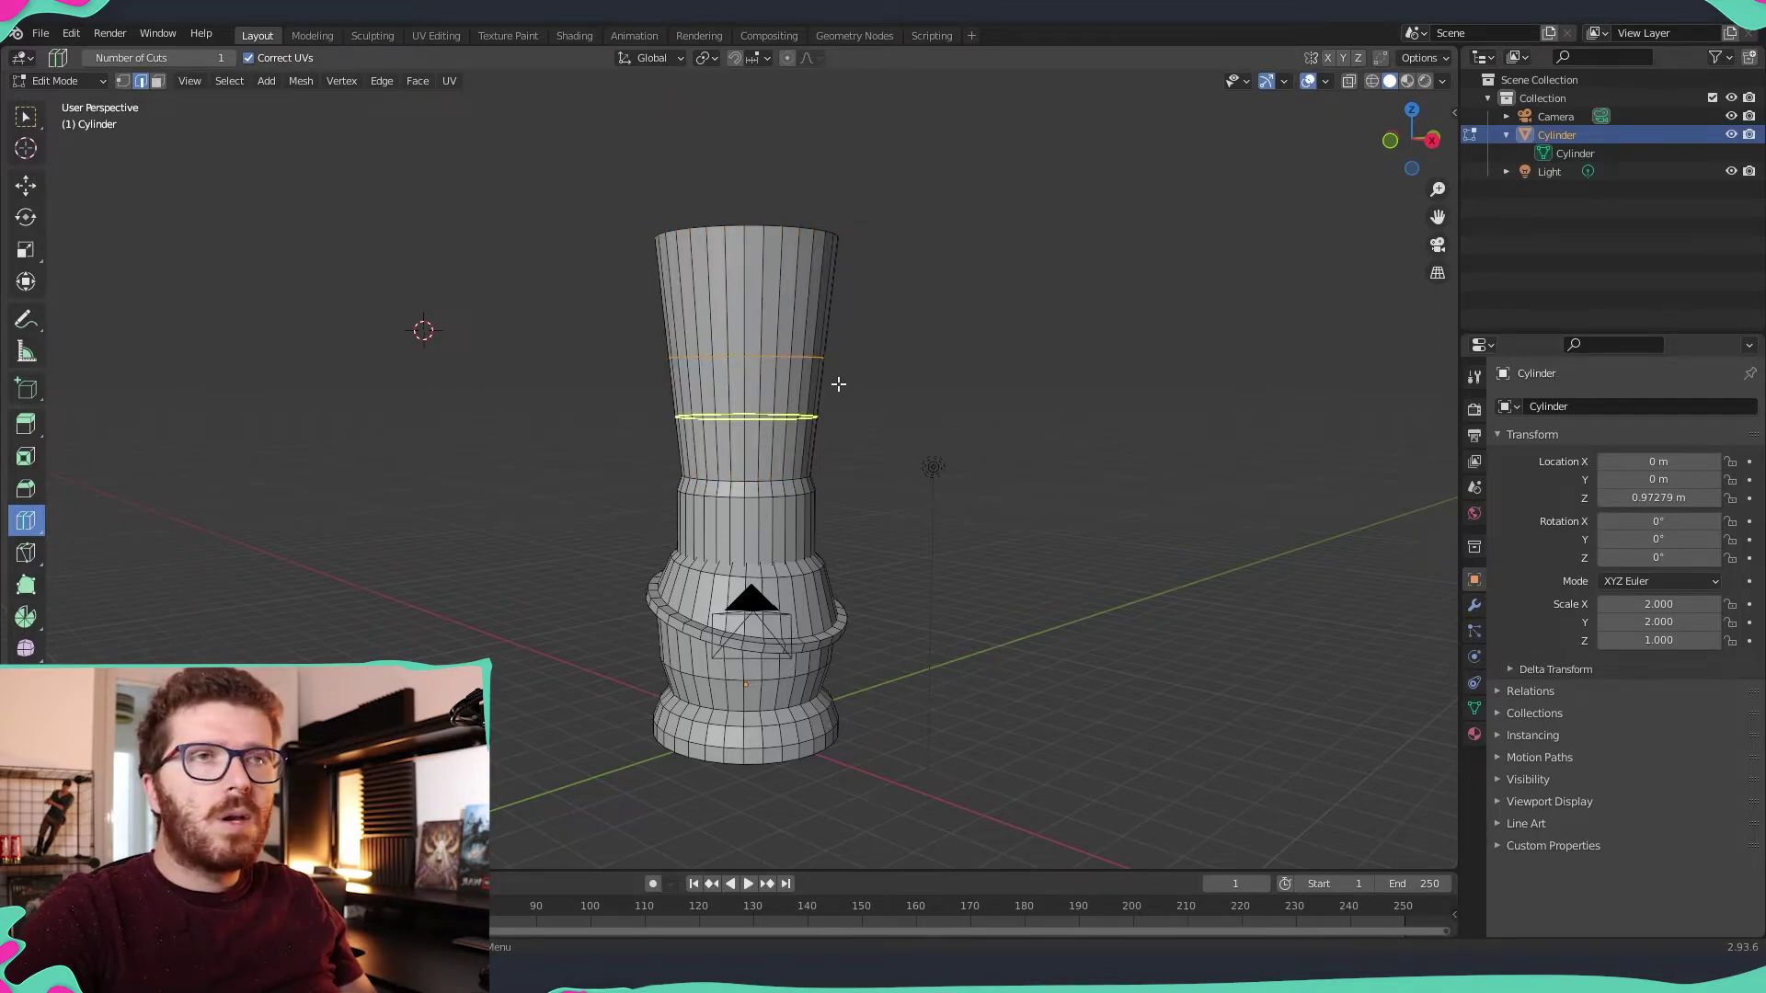
- Scale the new edge loop outward until it matches the flared column's top width
click(26, 249)
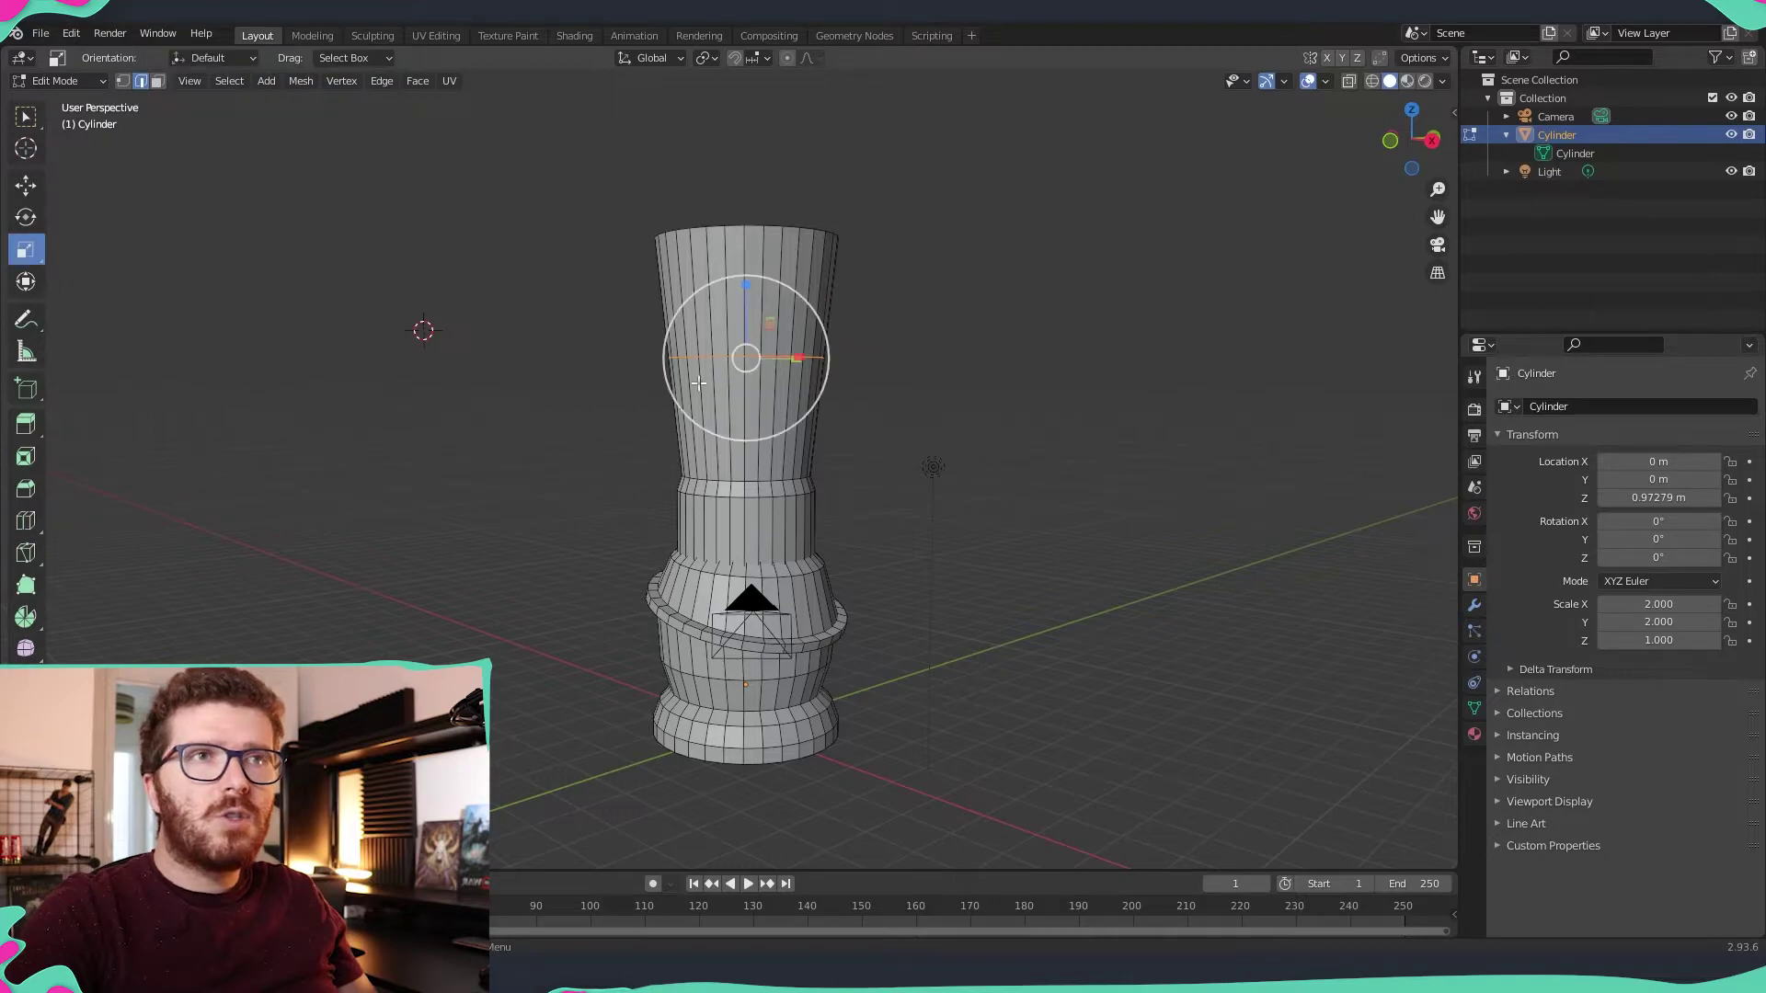
middle_drag(756, 332, 758, 370)
drag(740, 373, 745, 372)
middle_drag(745, 368, 742, 357)
drag(739, 360, 736, 370)
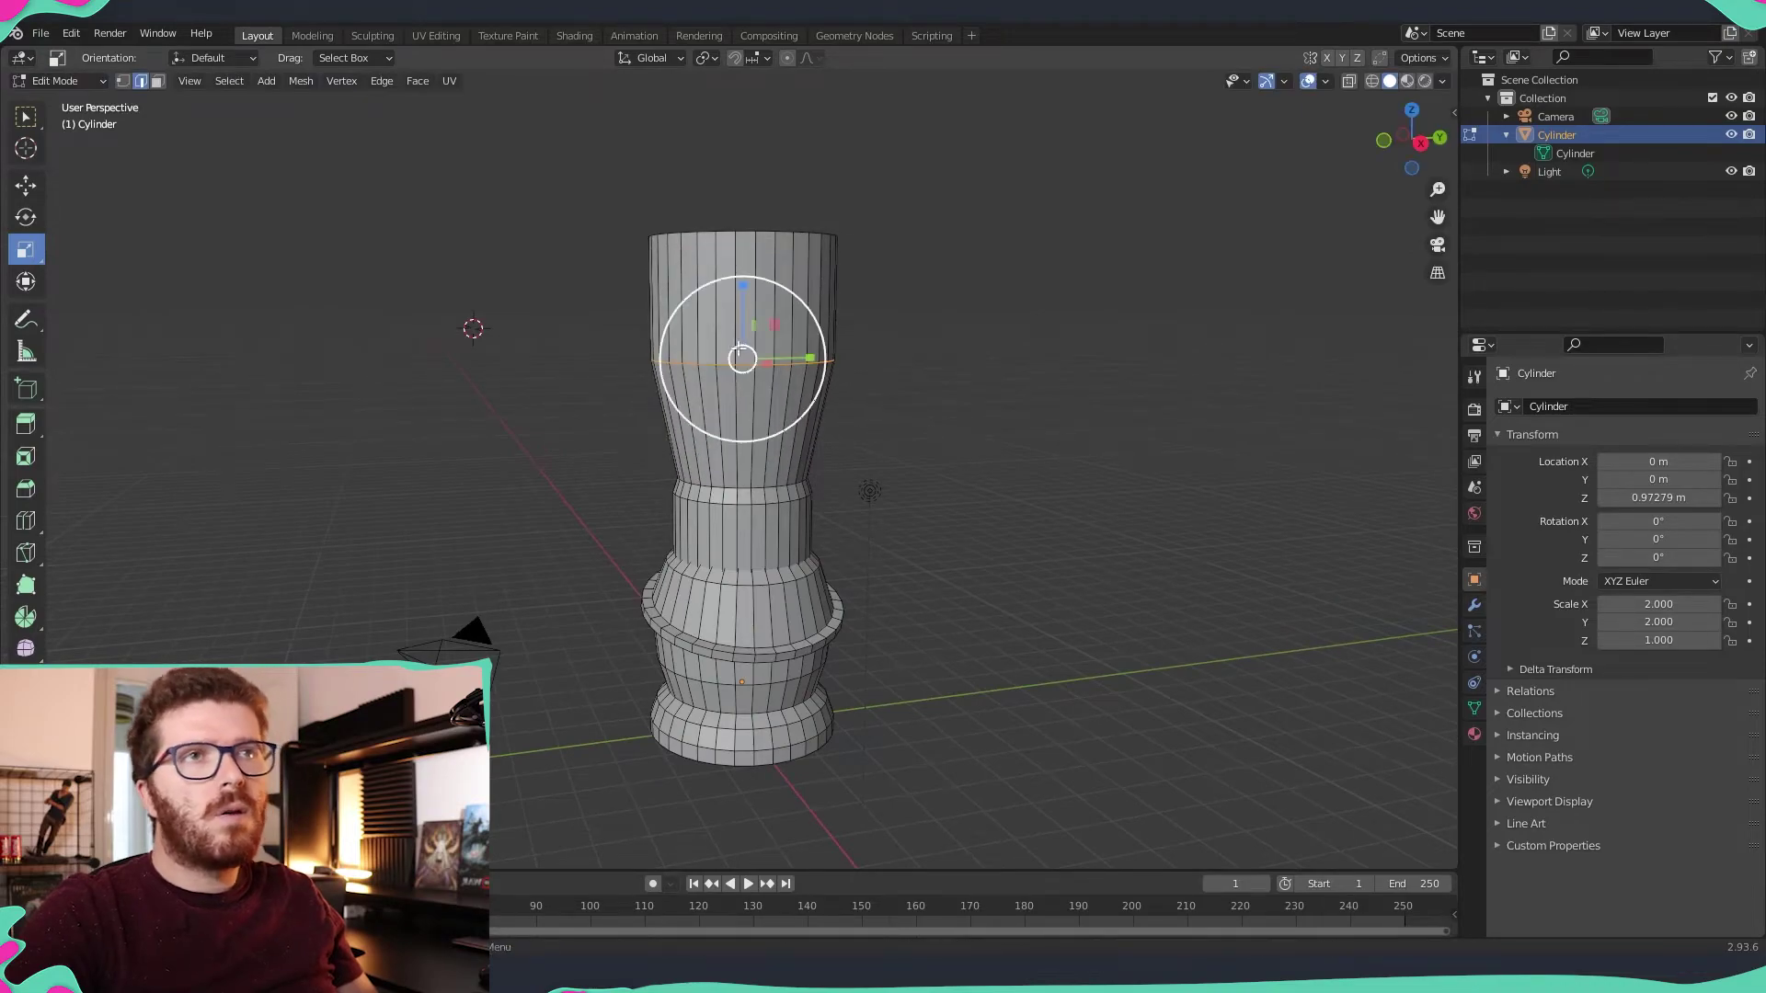
- Move the widened edge loop down along the Z axis to lengthen the straight upper section of the column
key(w)
click(26, 185)
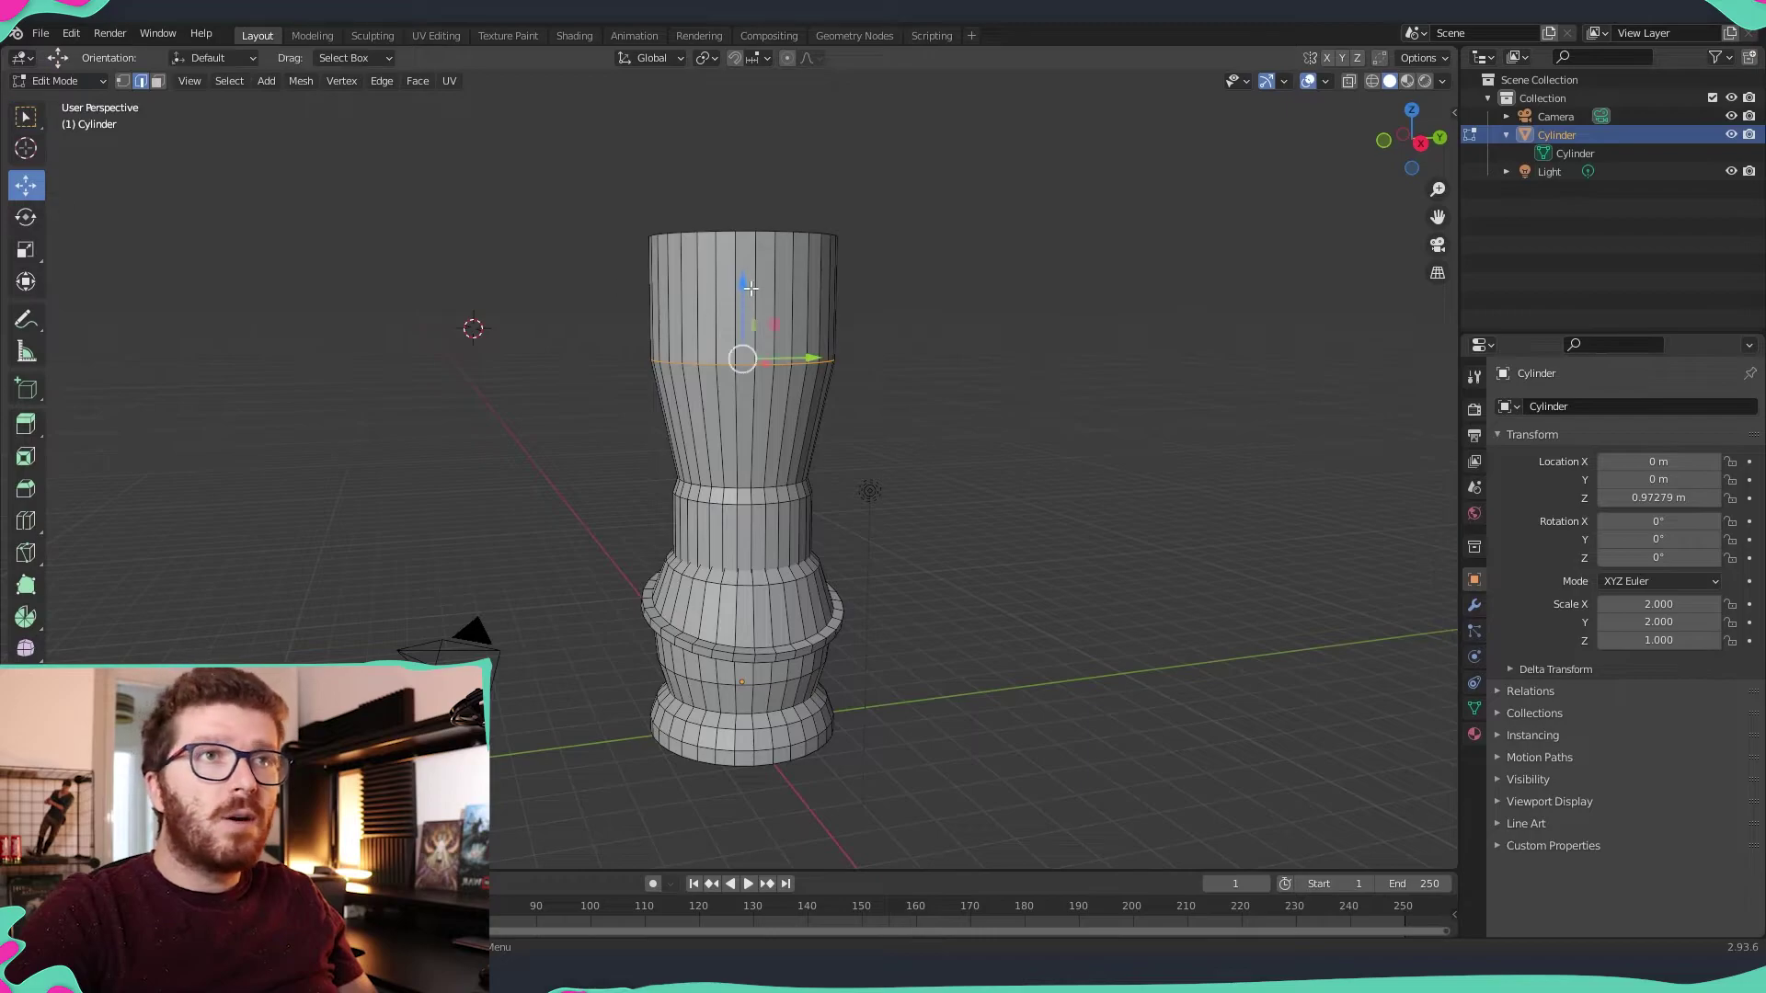
drag(750, 288, 753, 325)
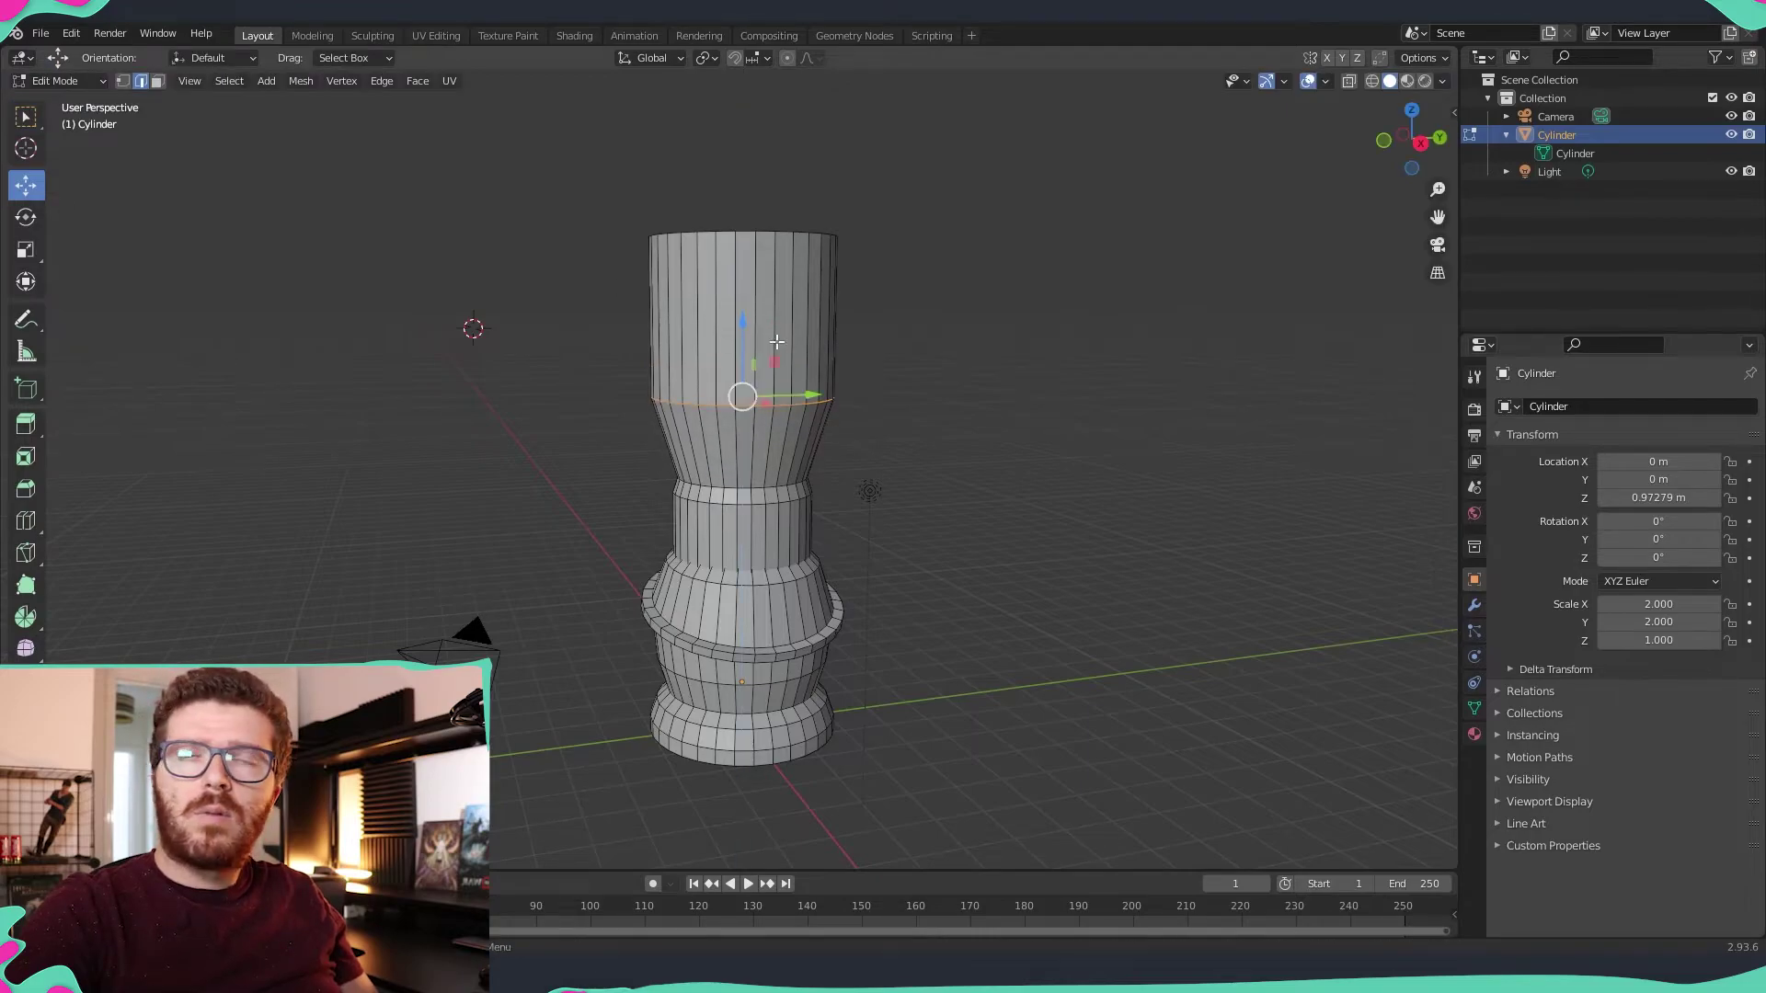
middle_drag(763, 331, 854, 315)
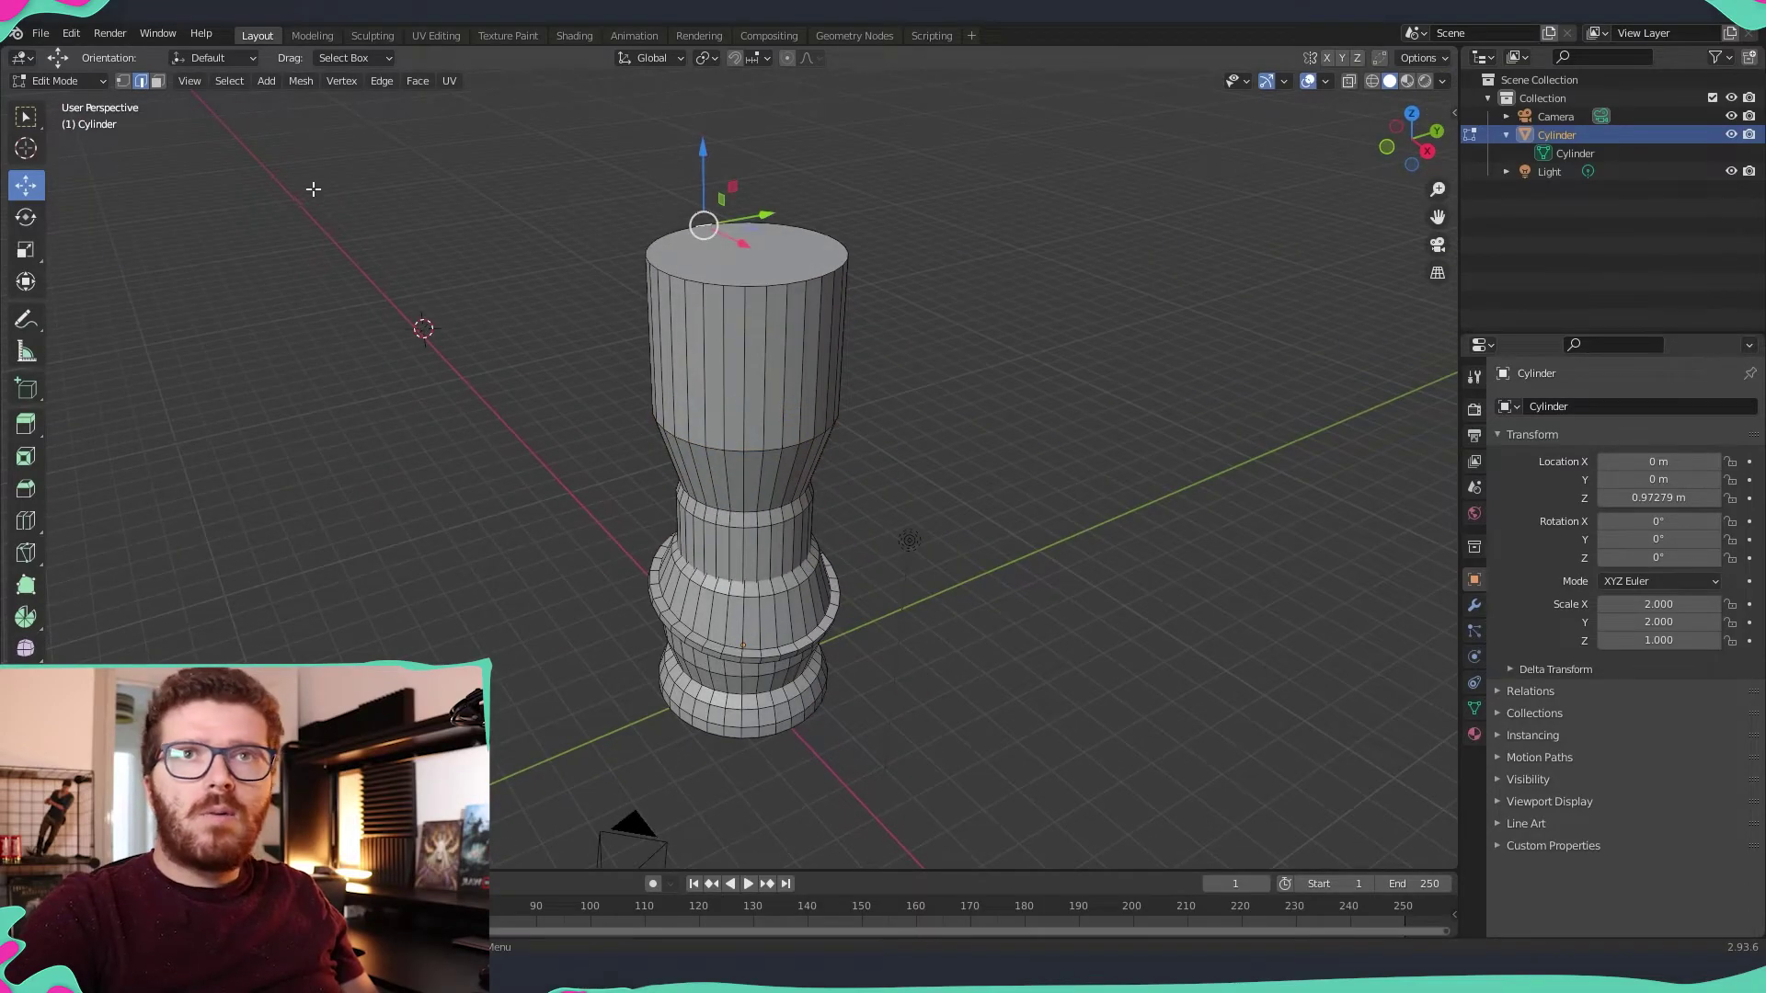
- Switch to face selection and delete the column's top cap face
click(159, 83)
click(778, 257)
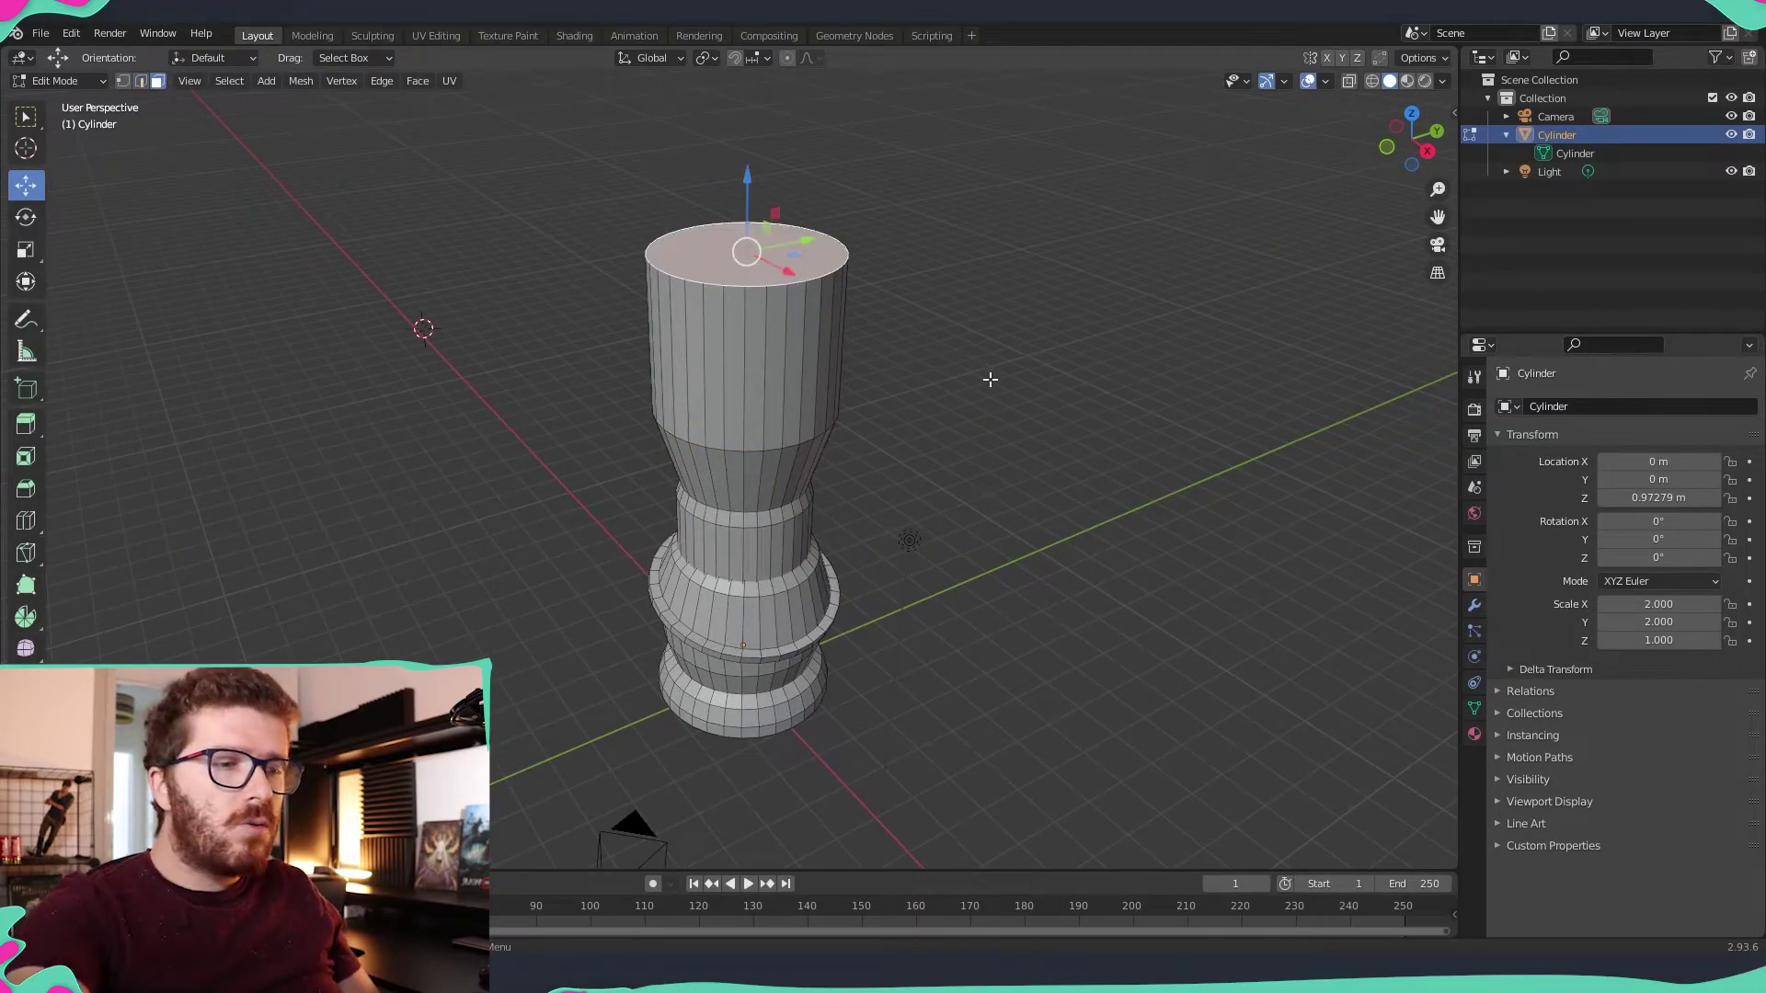
key(x)
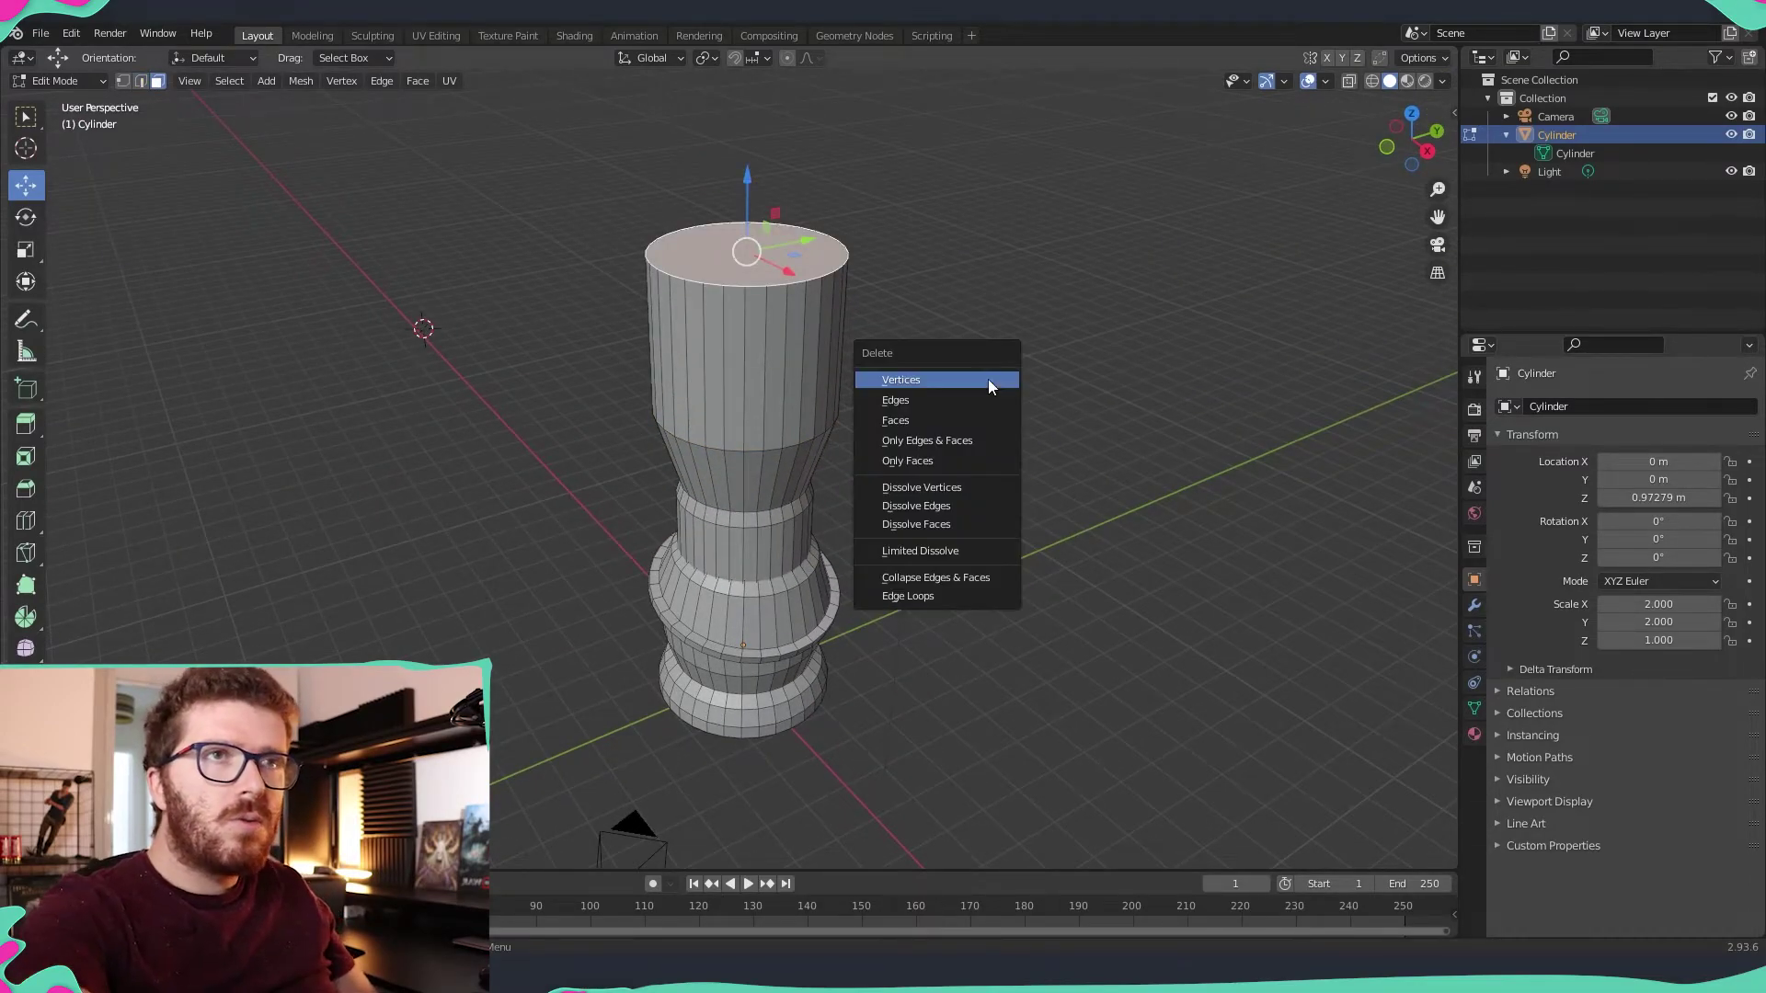
click(926, 419)
middle_drag(890, 402, 758, 378)
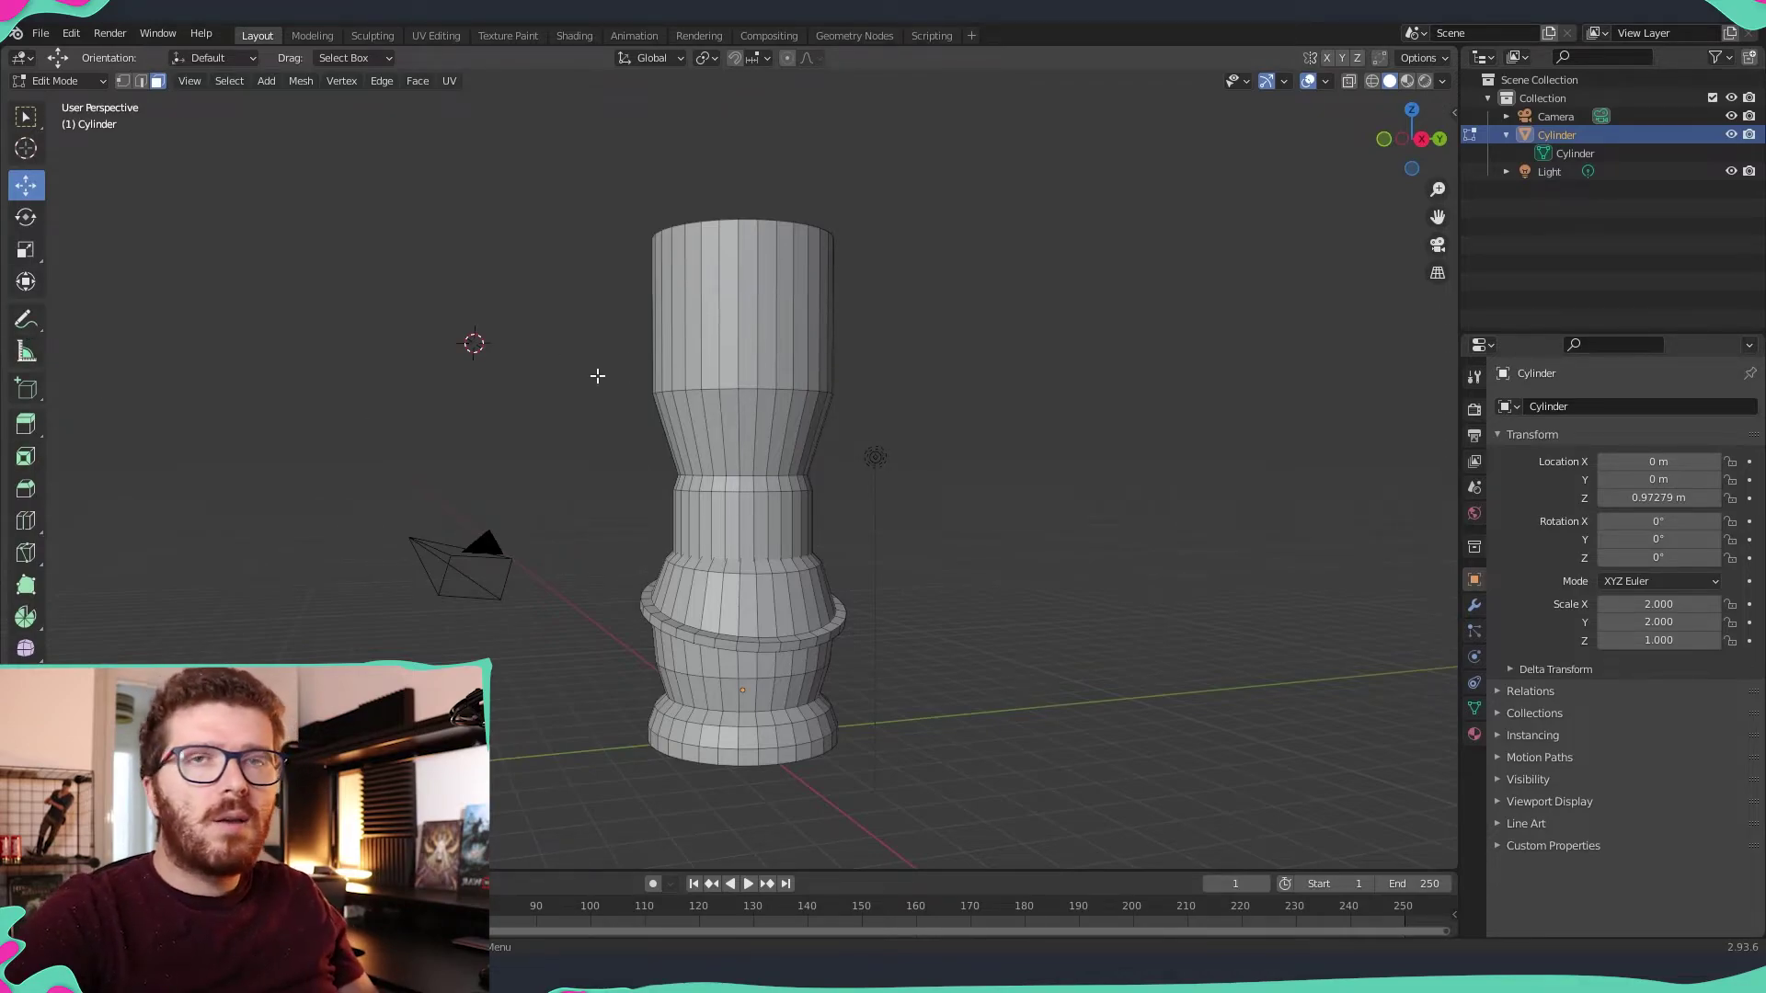
- Switch to edge selection and select a single front edge of the loop where the upper column starts to taper
click(142, 83)
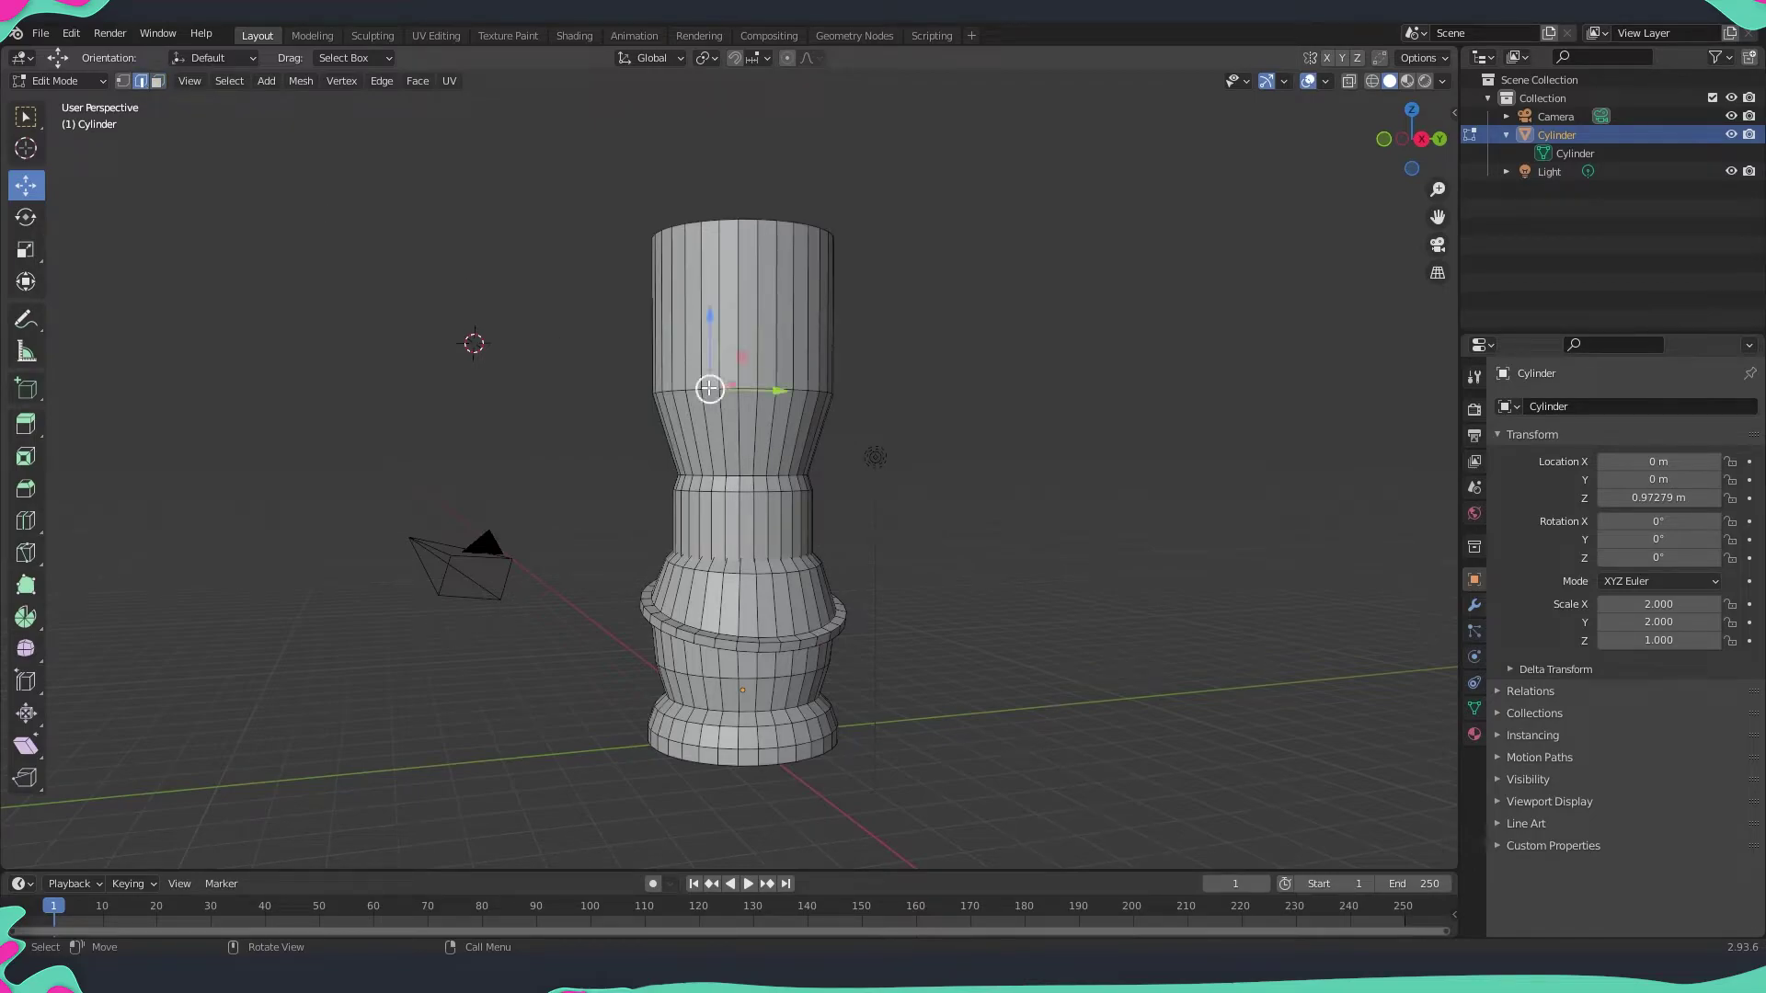
scroll(789, 408, up, 4)
scroll(682, 380, down, 1)
middle_drag(640, 395, 728, 427)
click(778, 372)
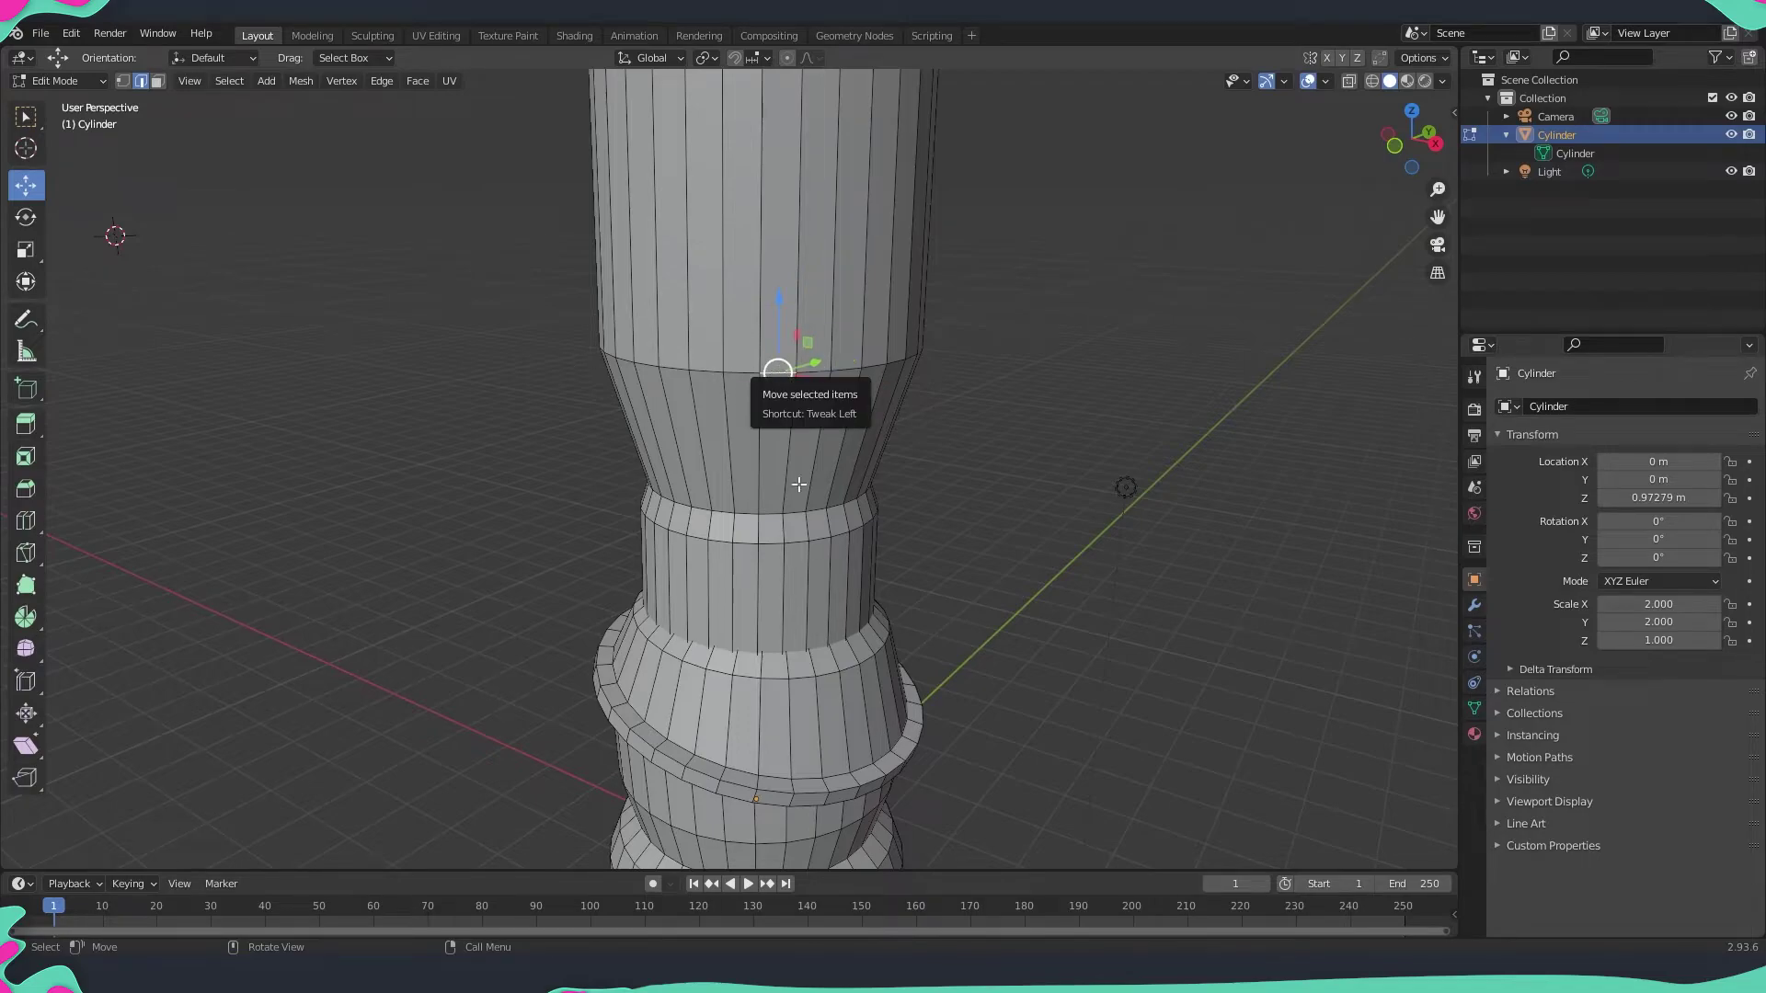
right_click(777, 373)
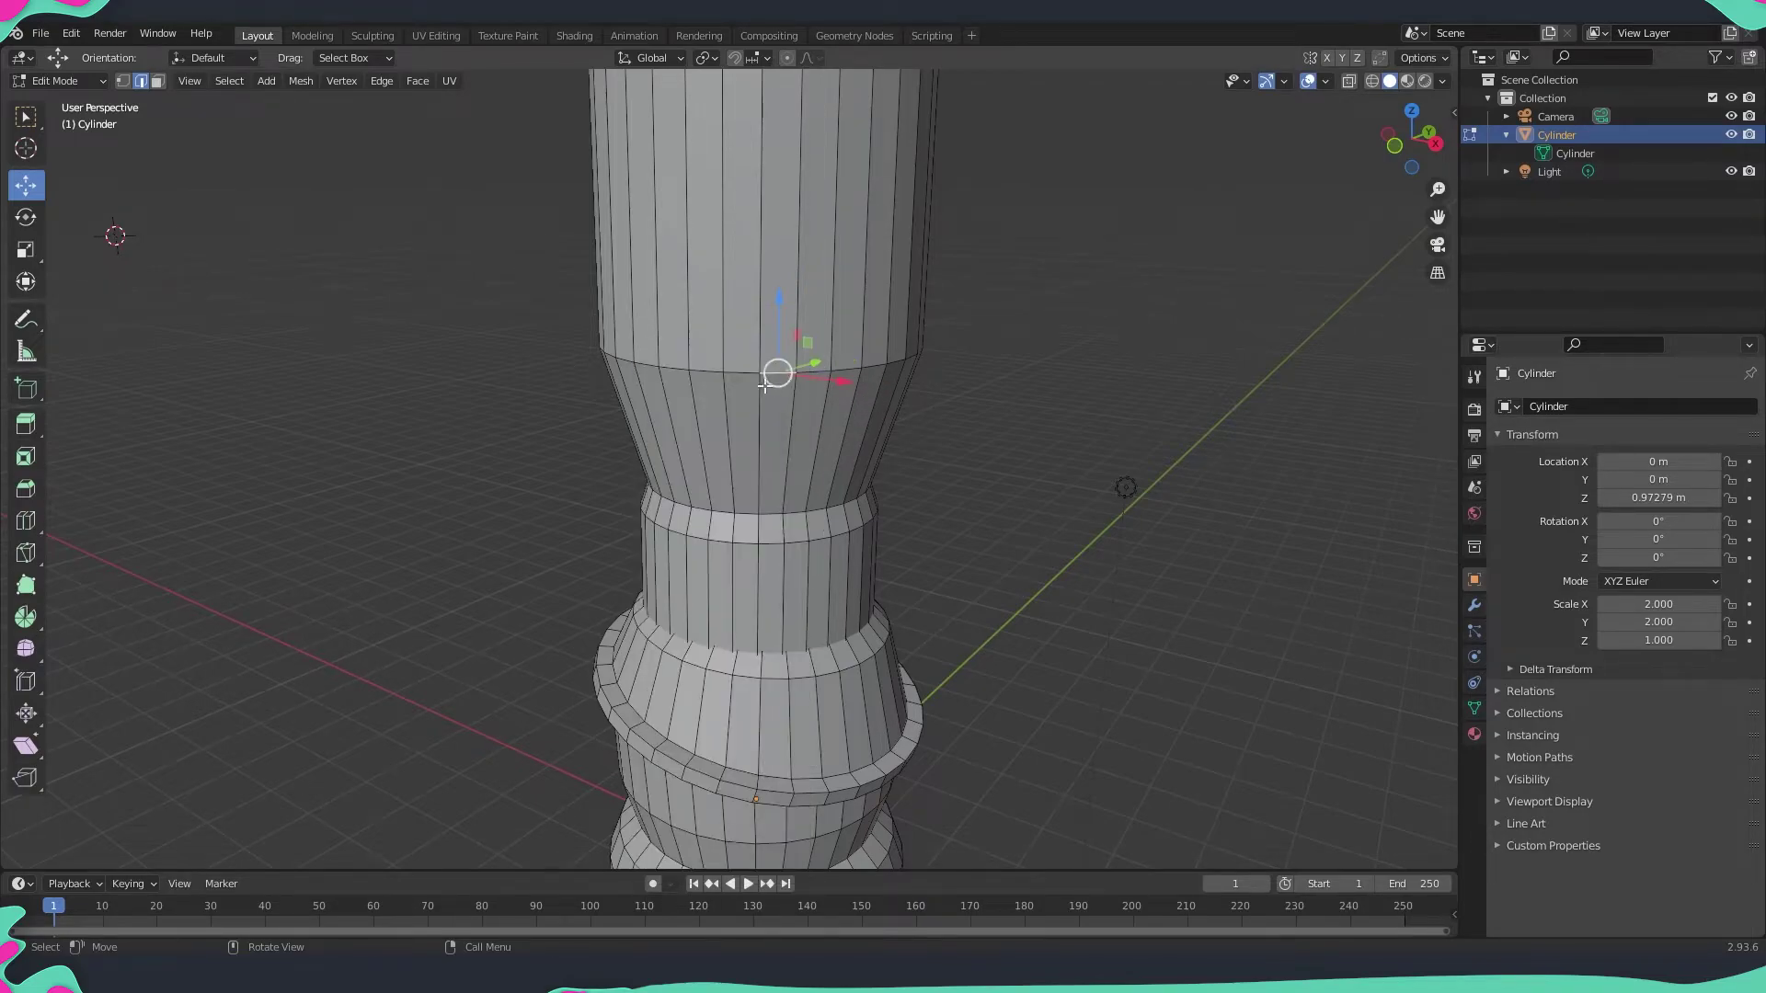
- Try subdividing the selected front edge of the loop
right_click(782, 377)
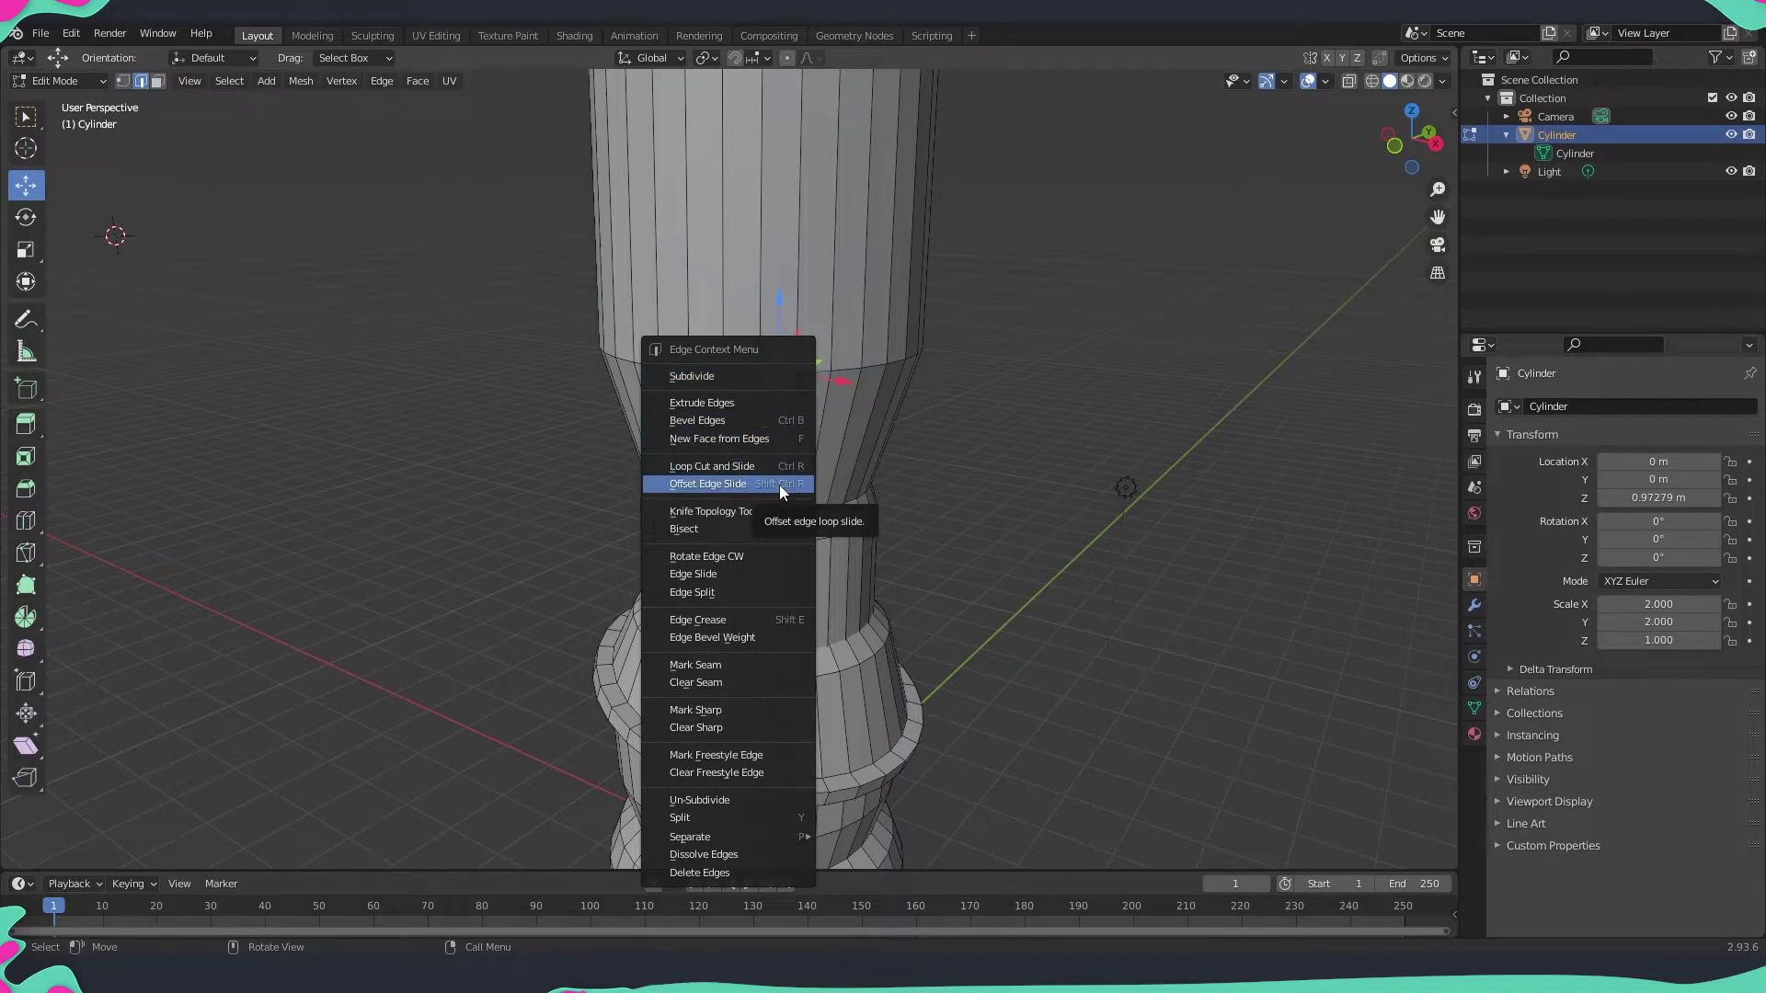
click(709, 379)
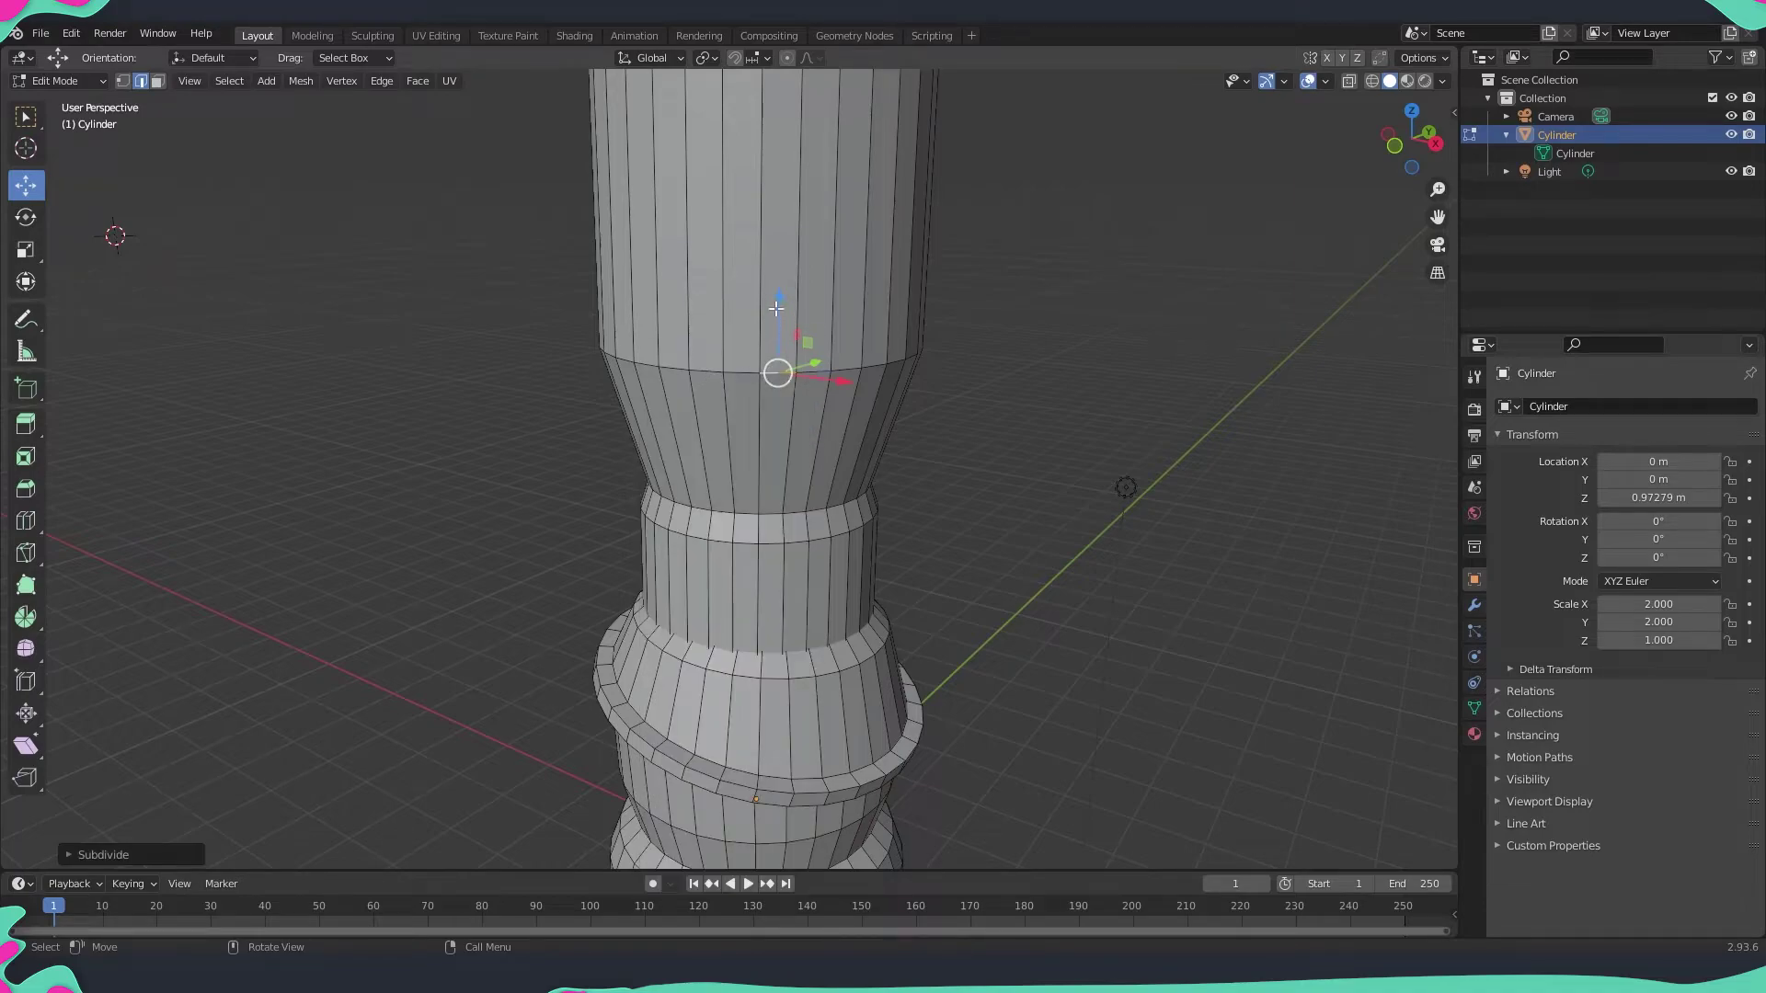
mouse_move(776, 309)
mouse_down()
mouse_move(778, 286)
mouse_move(778, 303)
mouse_up()
right_click(780, 368)
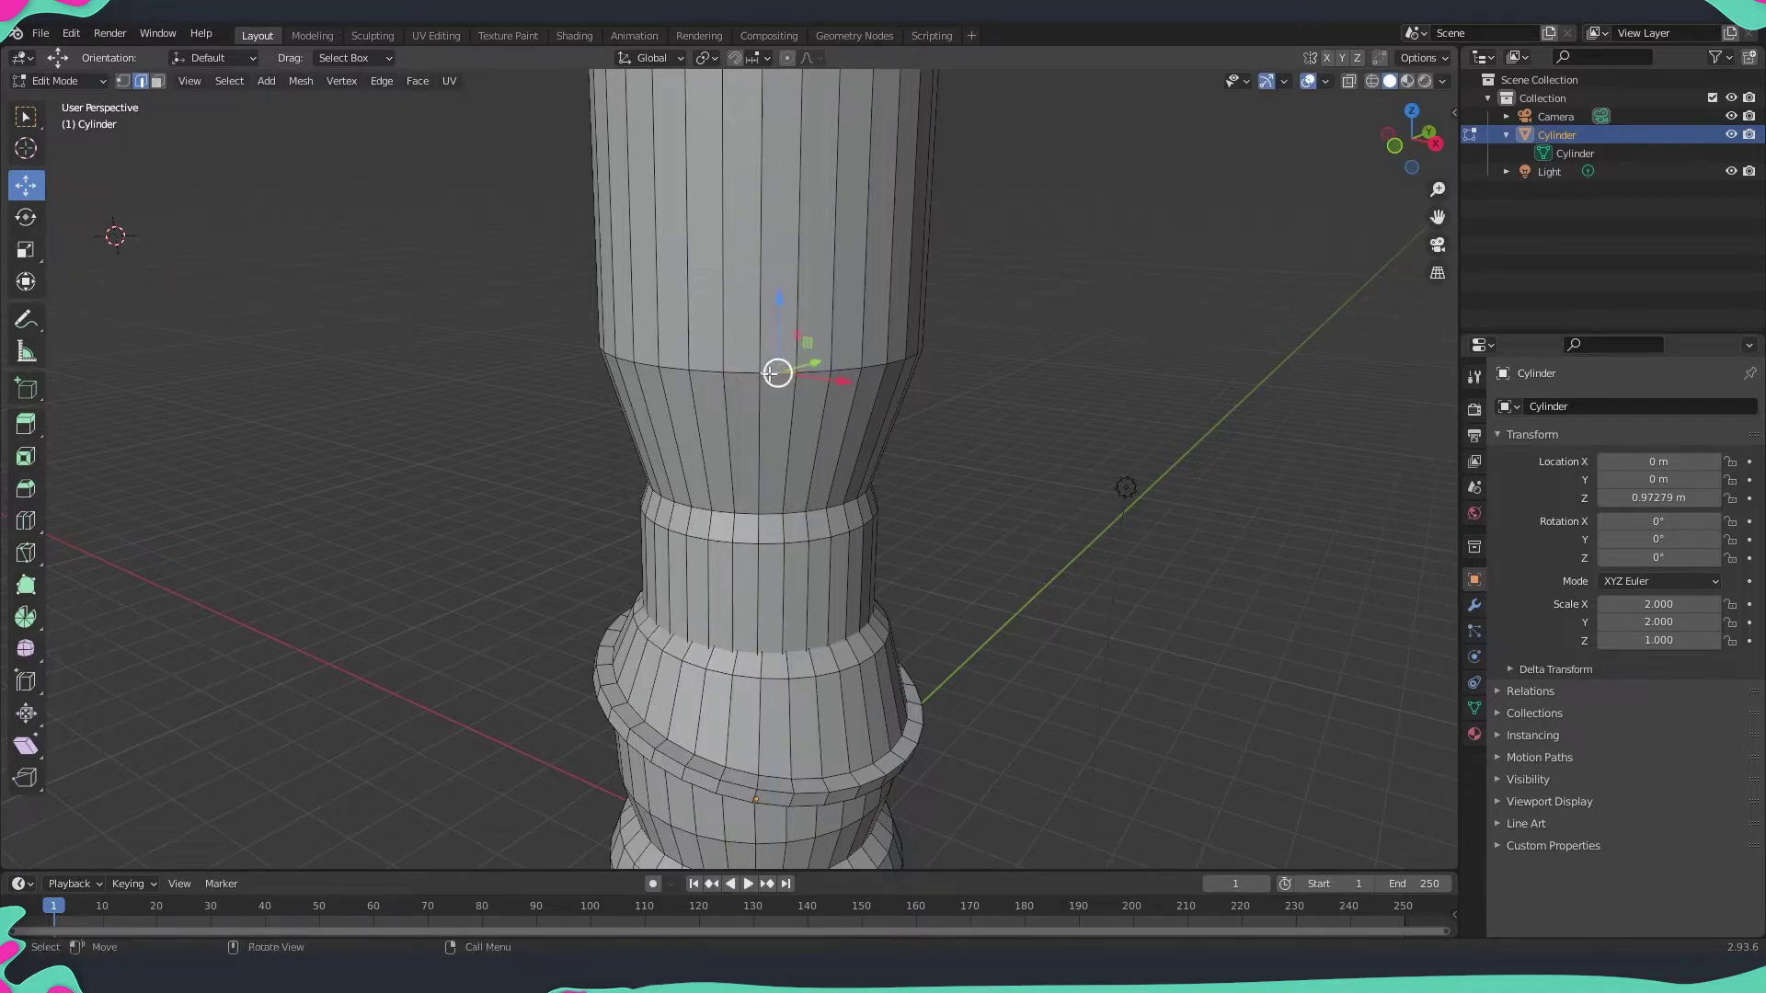
- Try marking the single front edge of the loop as sharp and moving it, and undo the changes
scroll(754, 367, up, 4)
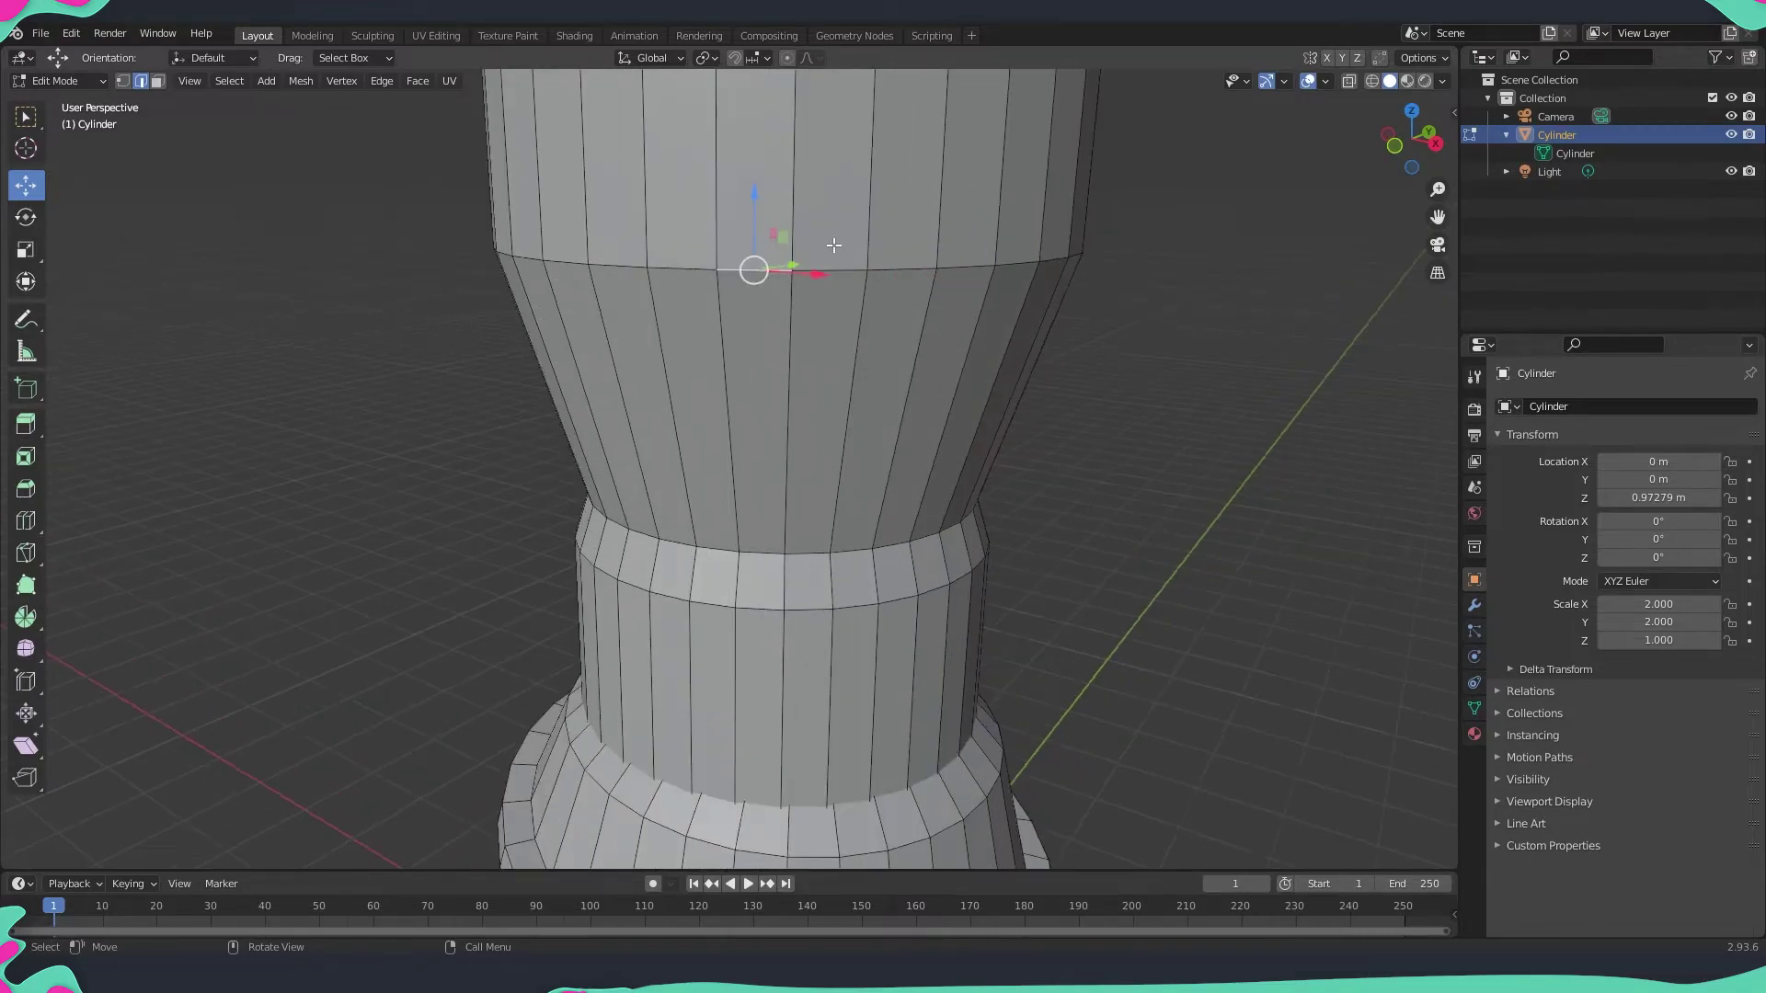
drag(861, 275, 854, 337)
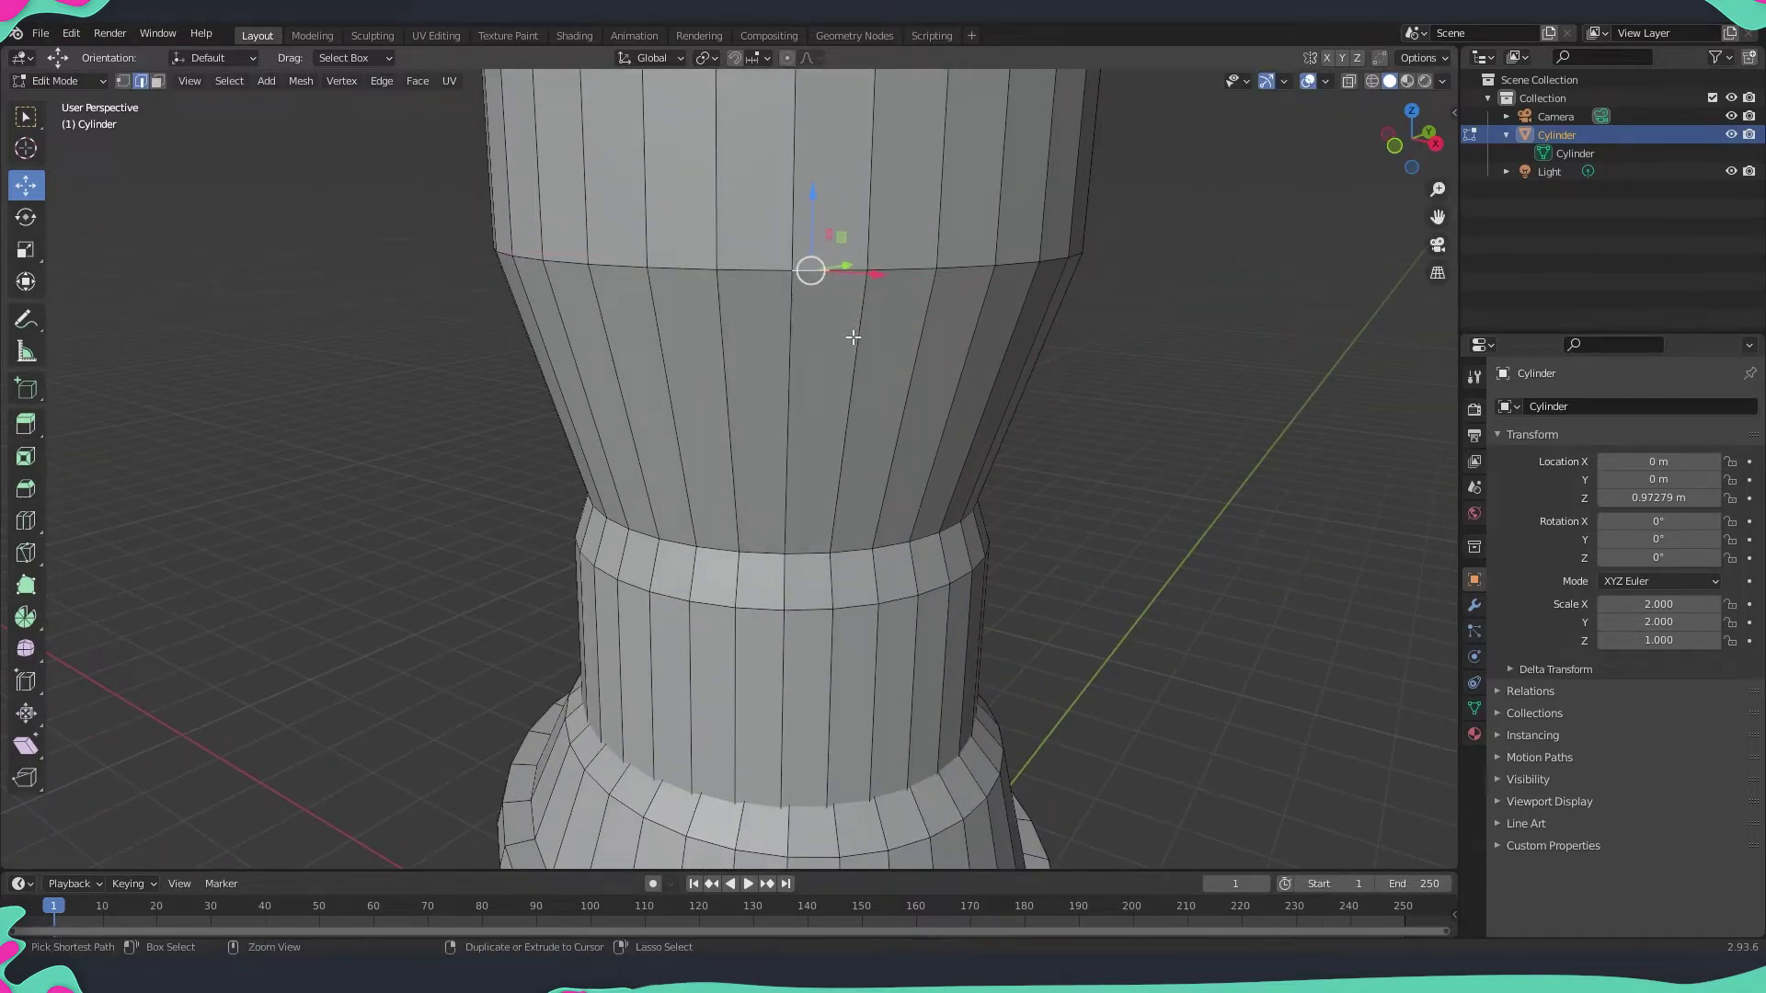
key(ctrl+z)
click(778, 271)
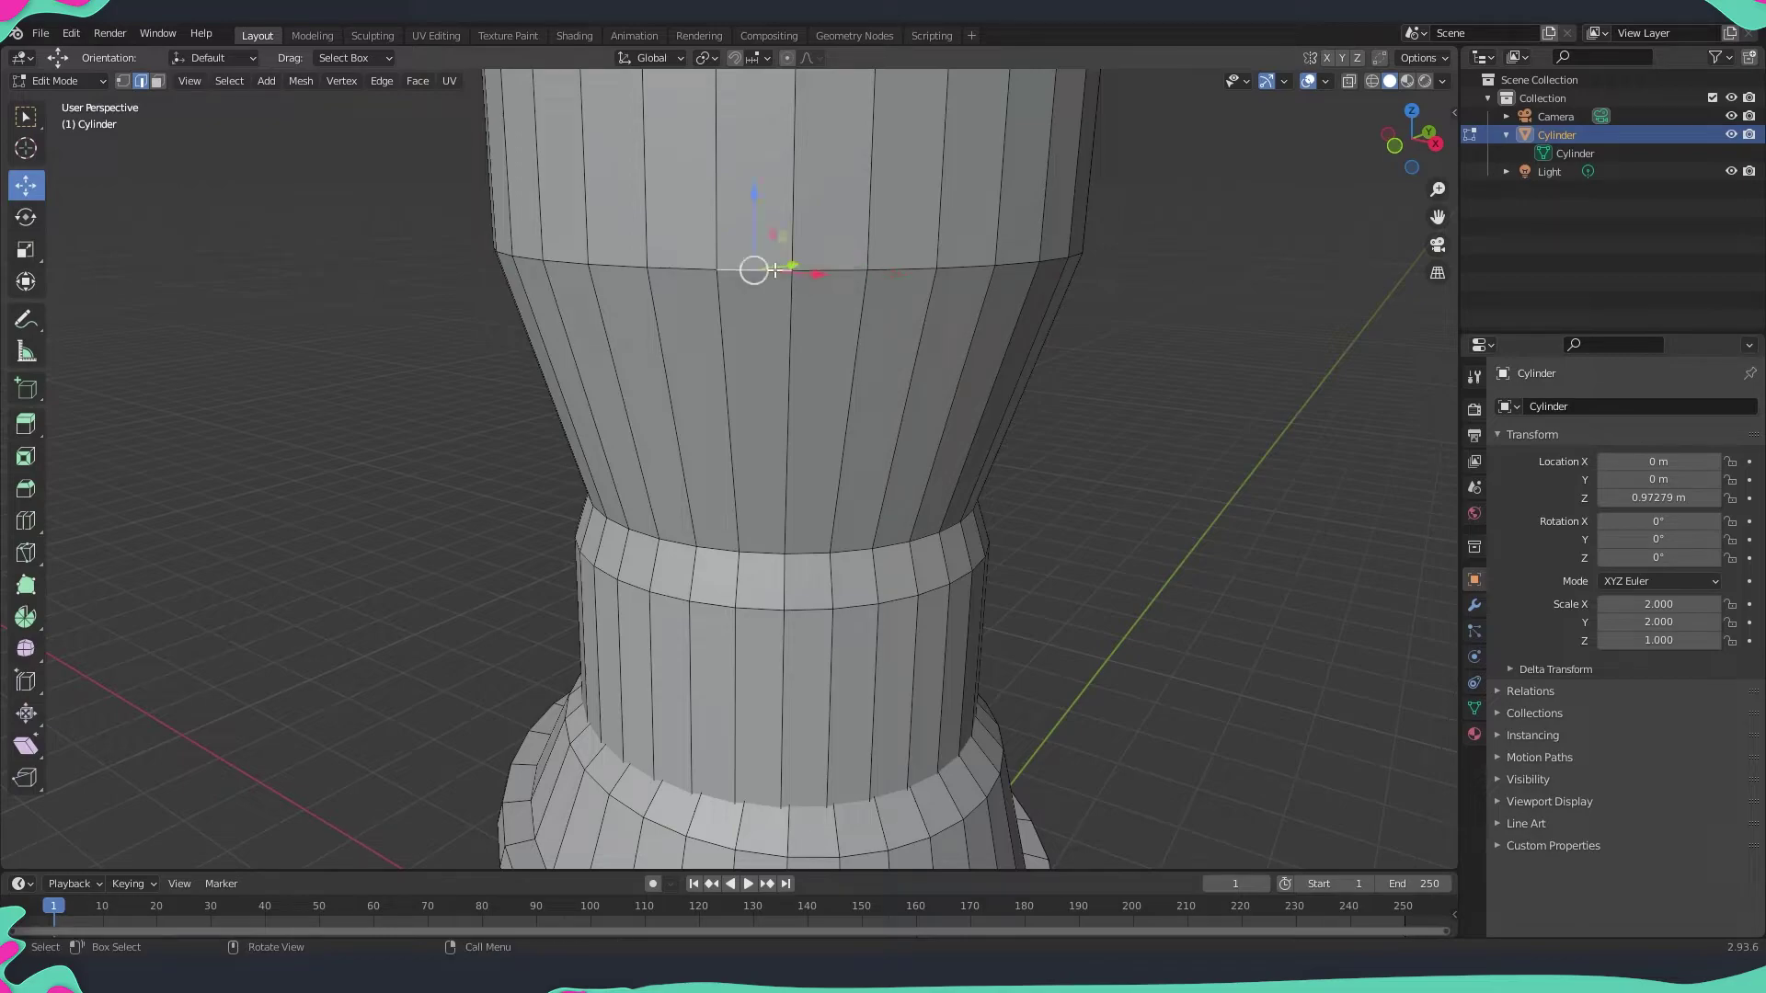
scroll(789, 285, down, 2)
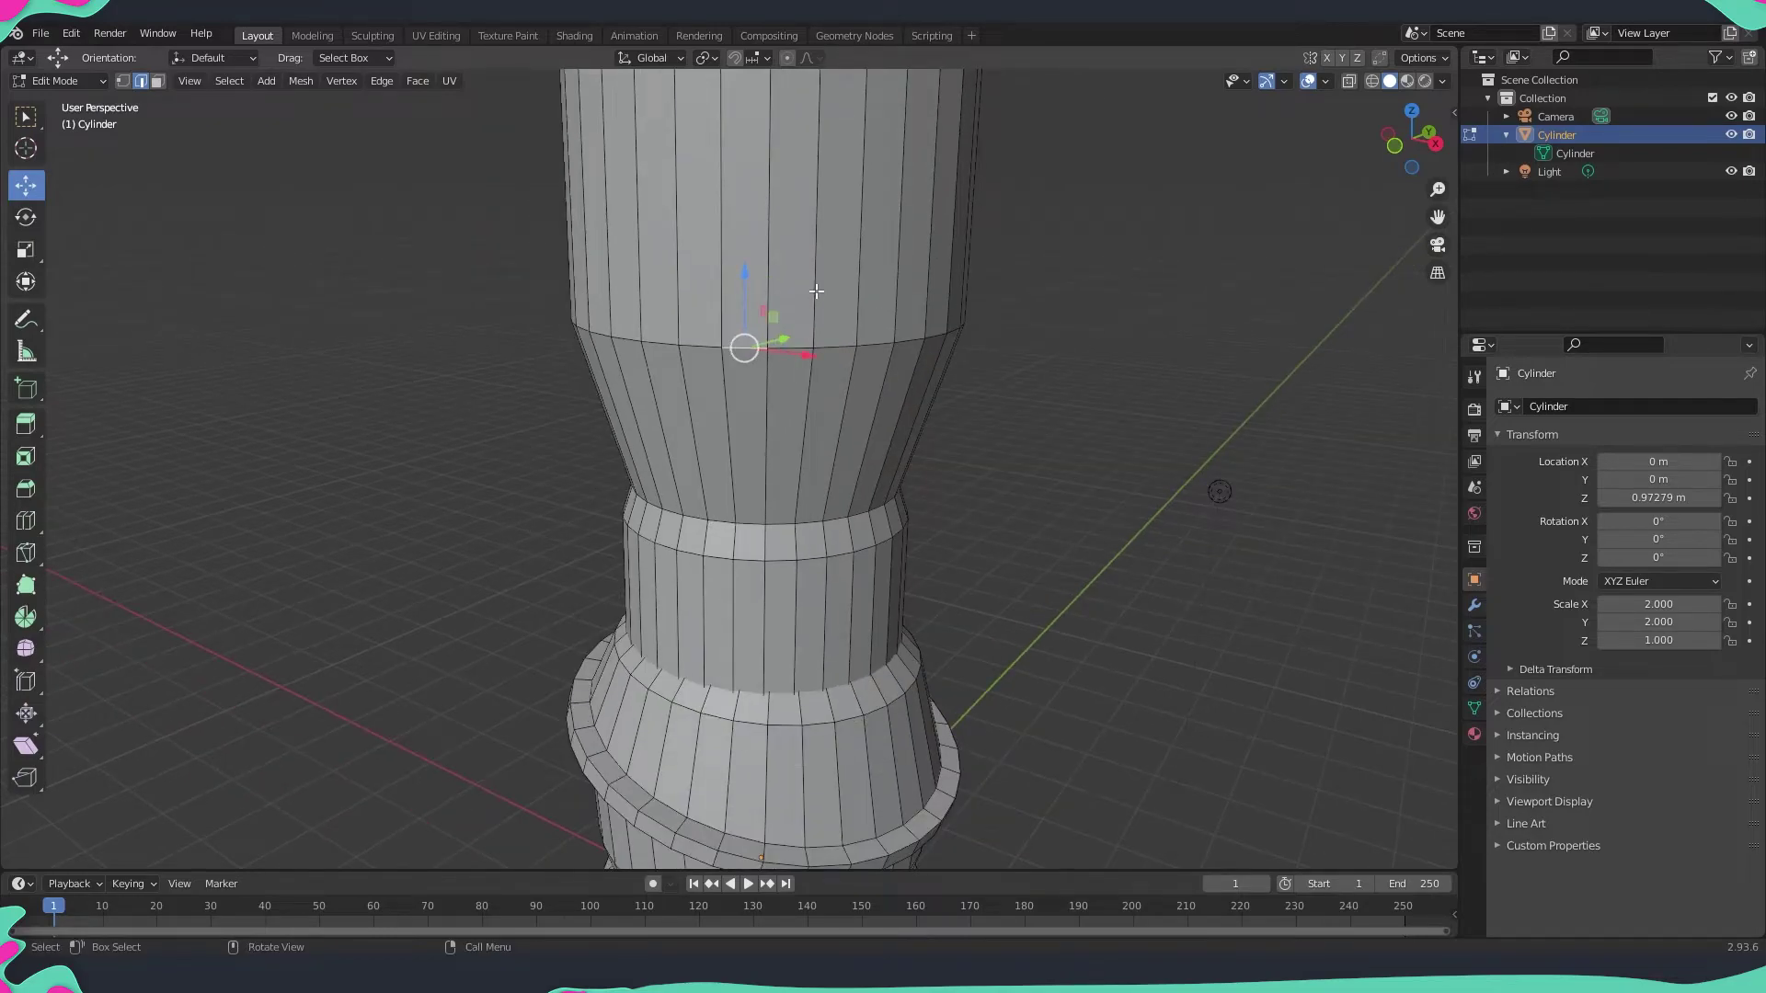
scroll(762, 295, up, 2)
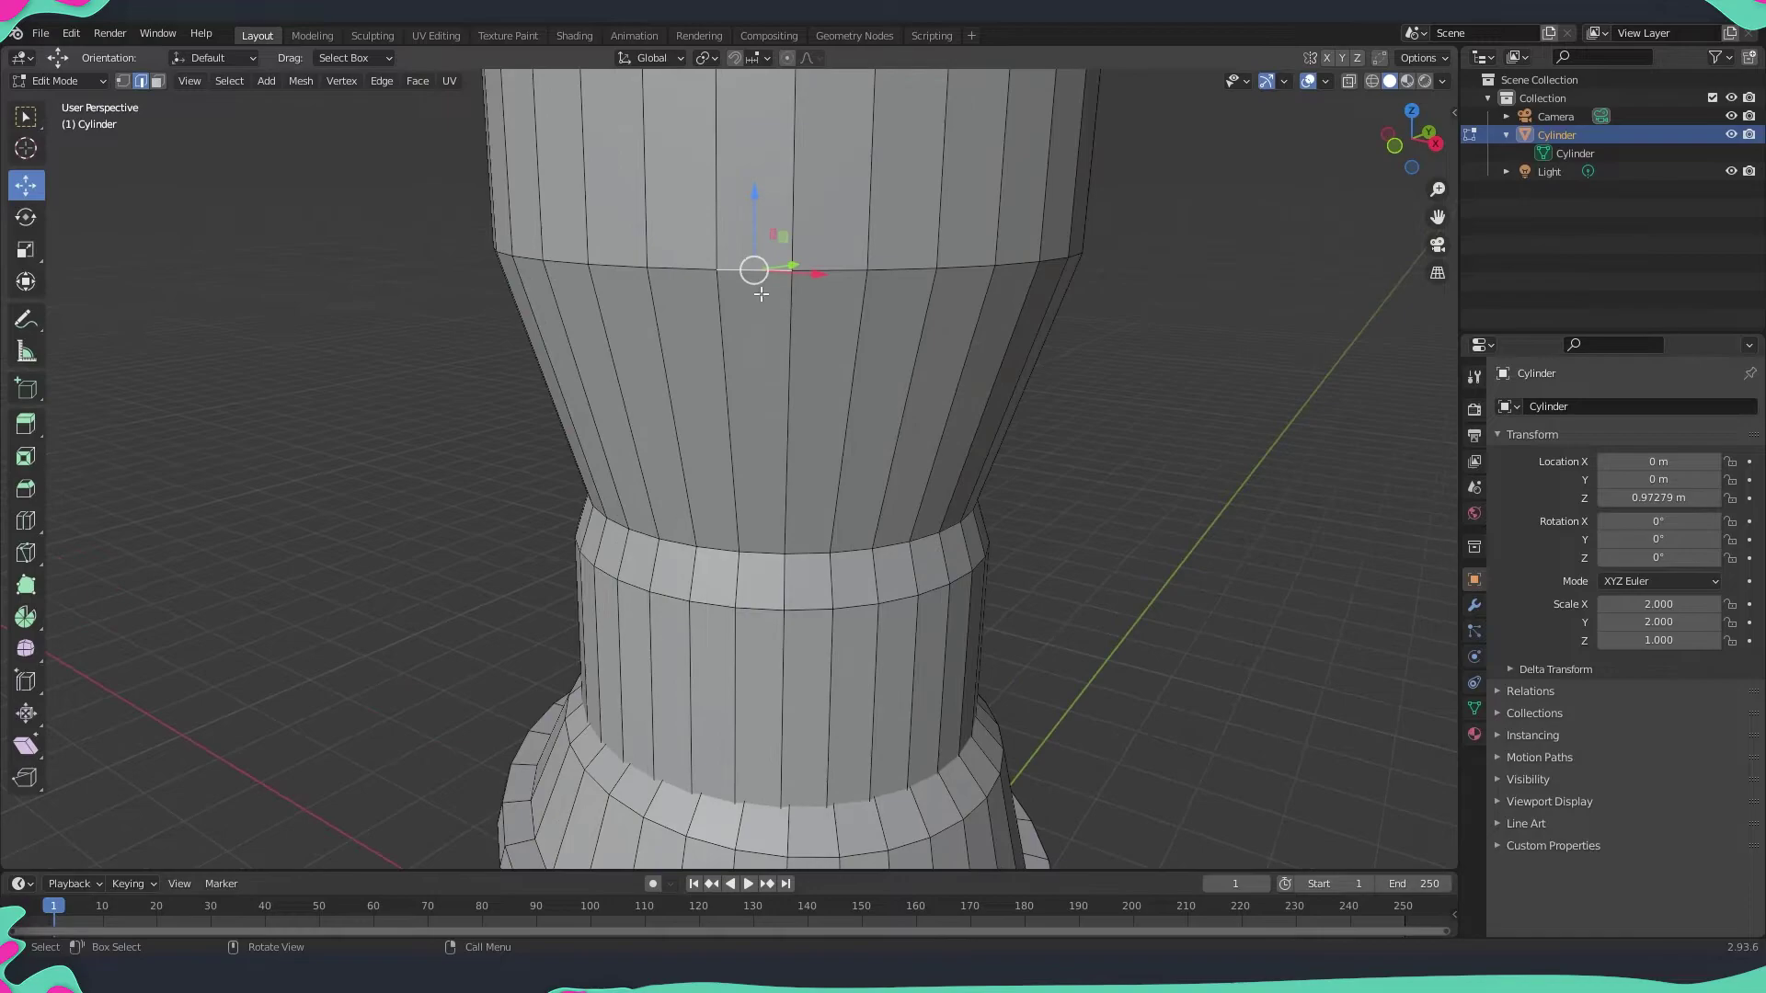
right_click(765, 272)
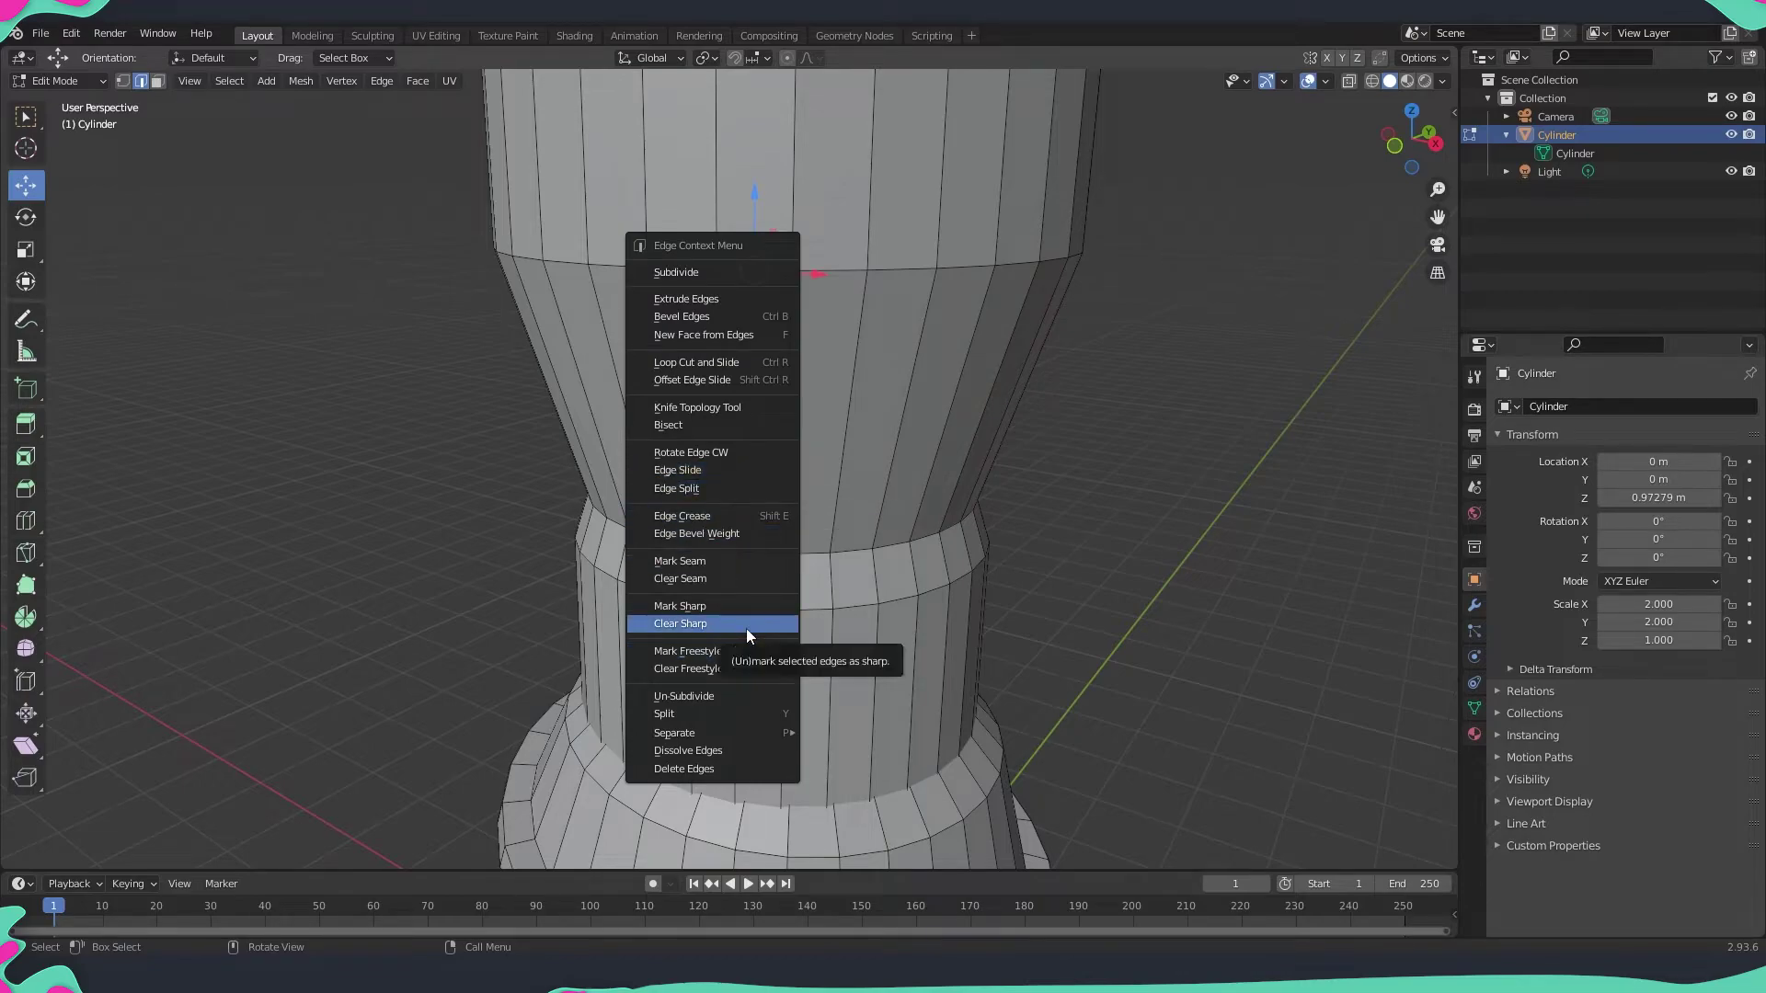
click(740, 605)
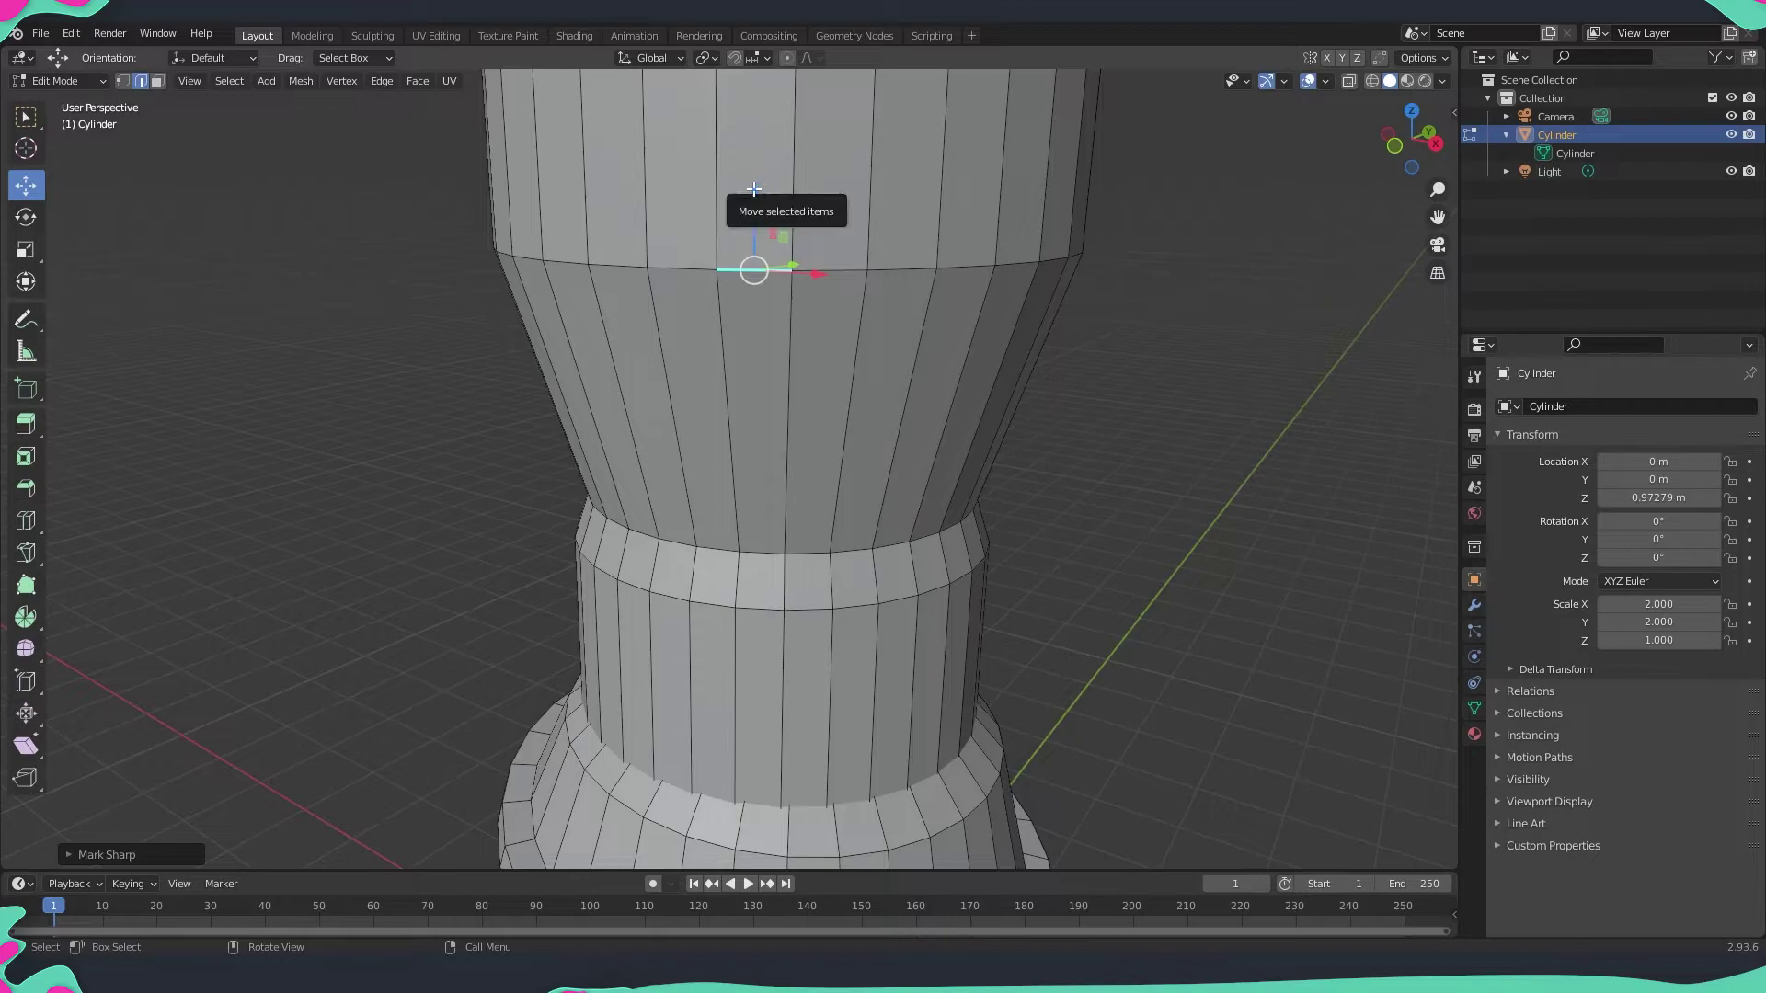
mouse_move(754, 198)
mouse_down()
mouse_move(764, 312)
mouse_move(769, 185)
mouse_up()
key(ctrl+z)
key(ctrl+z)
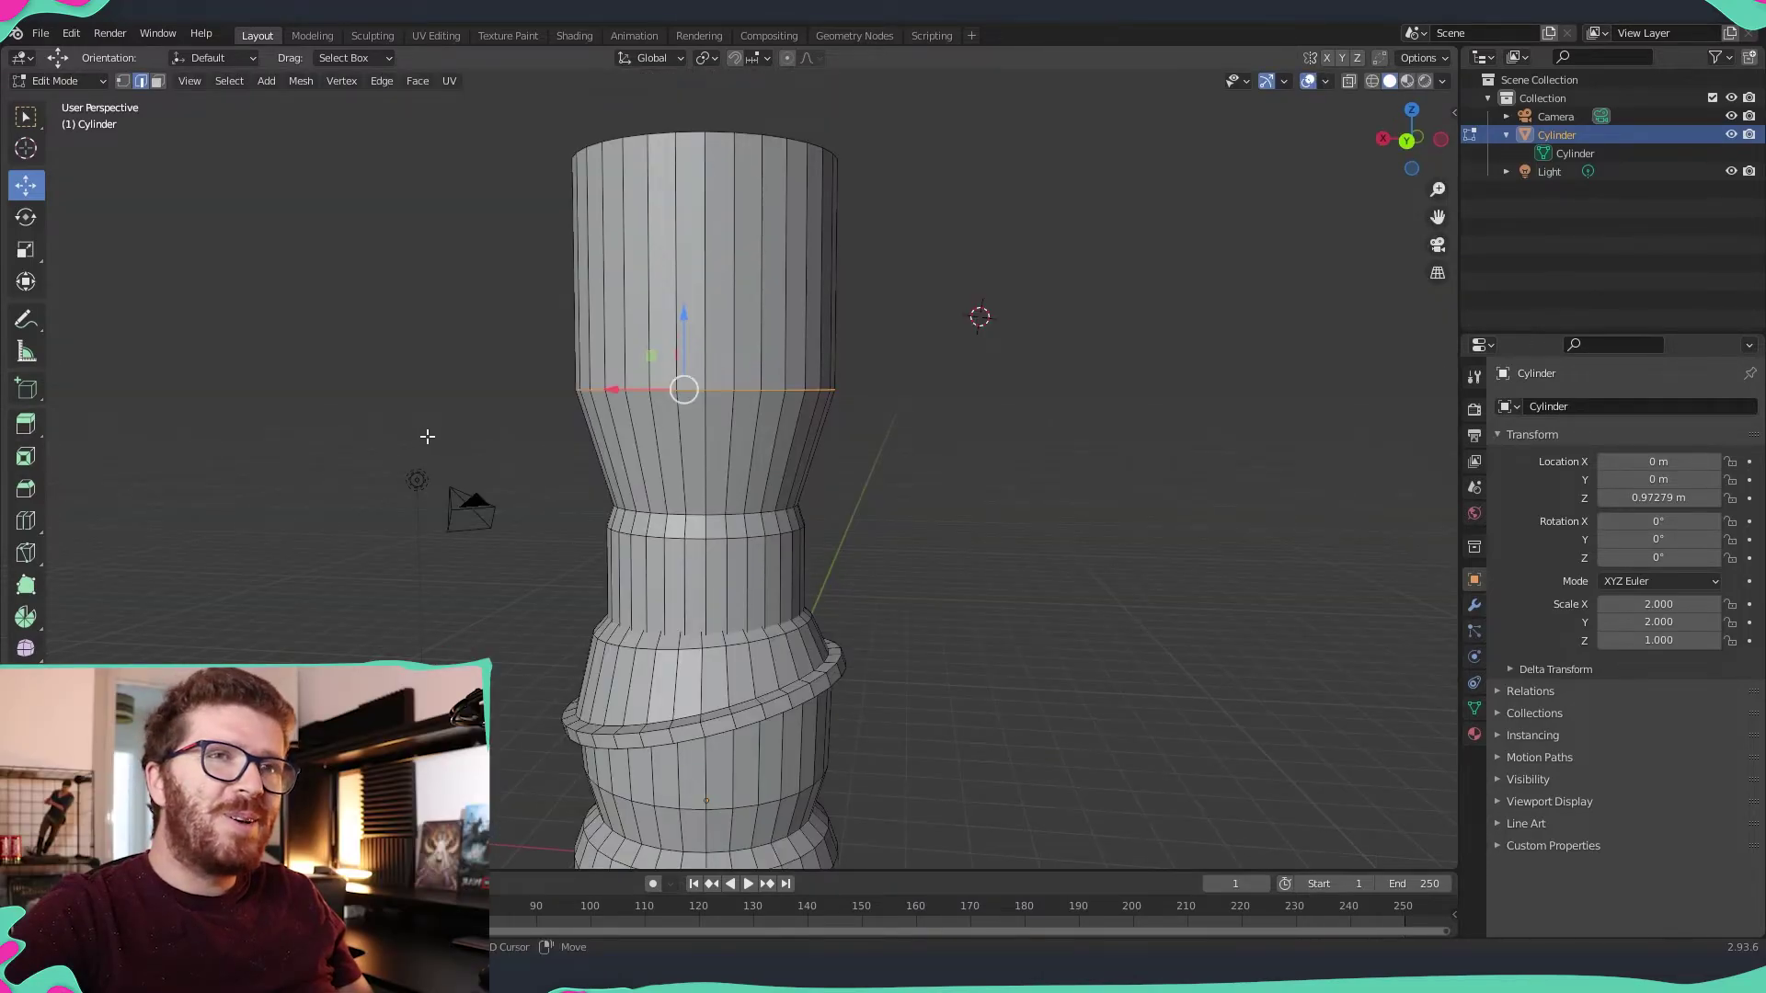
- Box-select the whole horizontal edge loop below the straight upper section, adding its edges from several sides
middle_drag(425, 438, 743, 424)
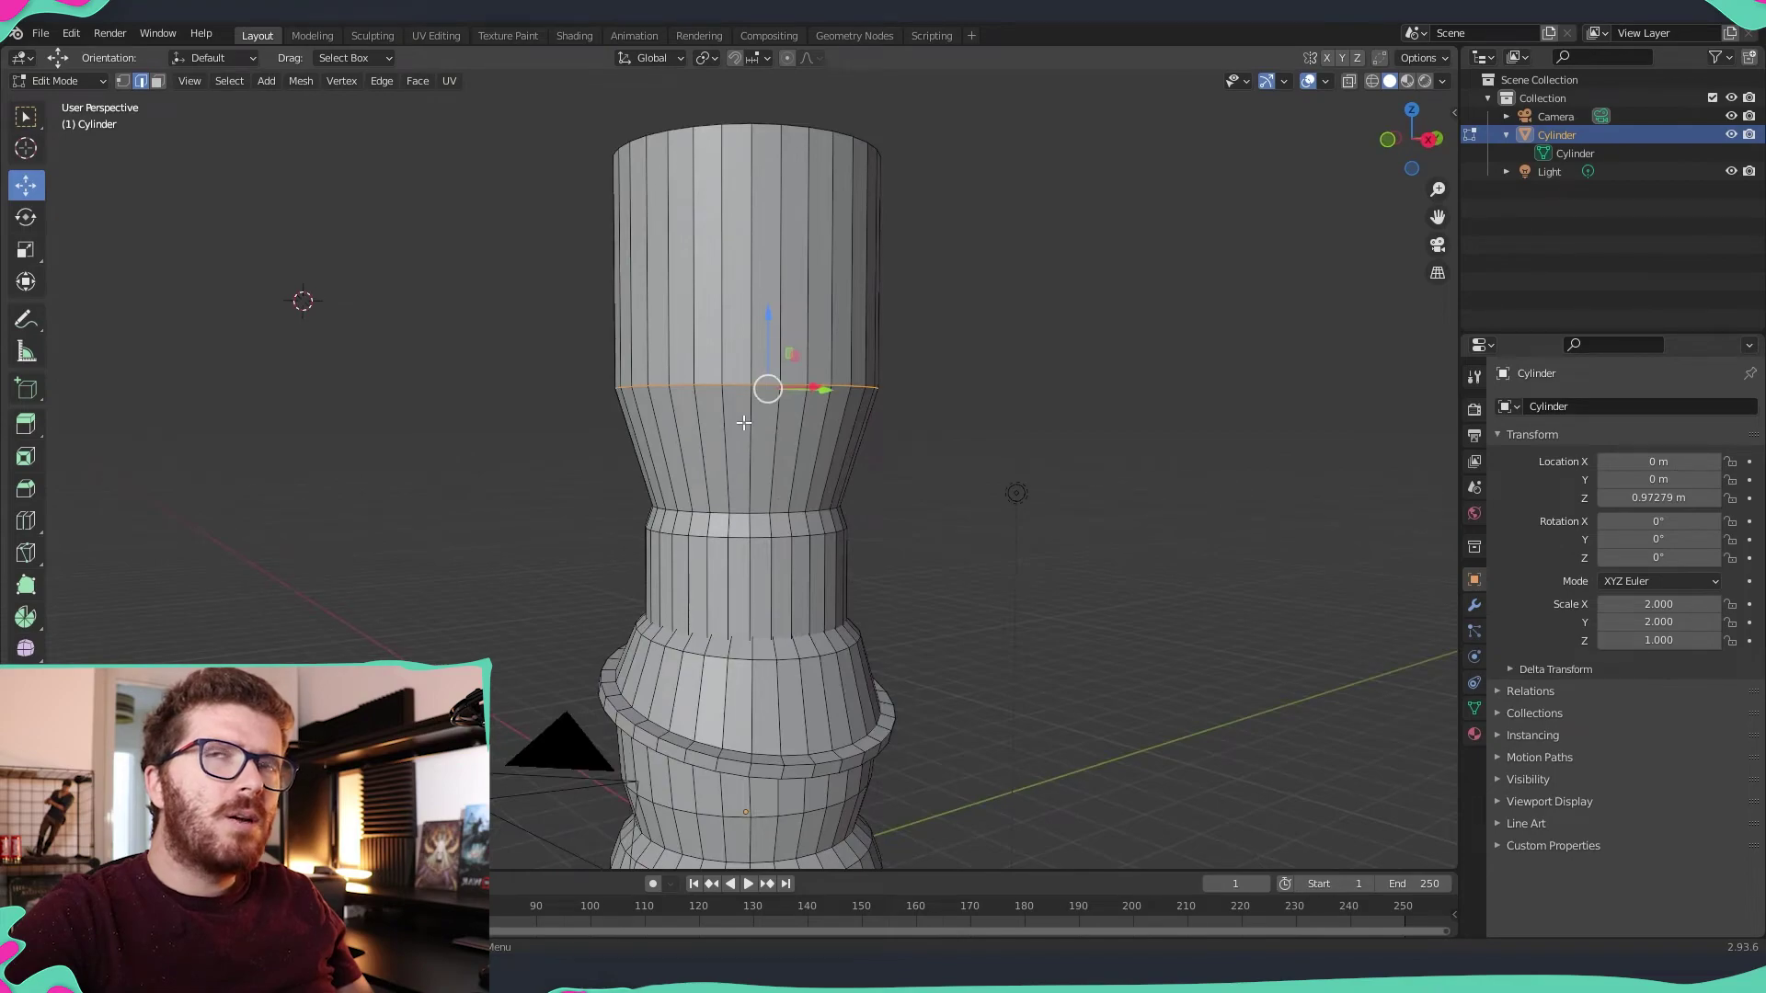
middle_drag(434, 405, 978, 343)
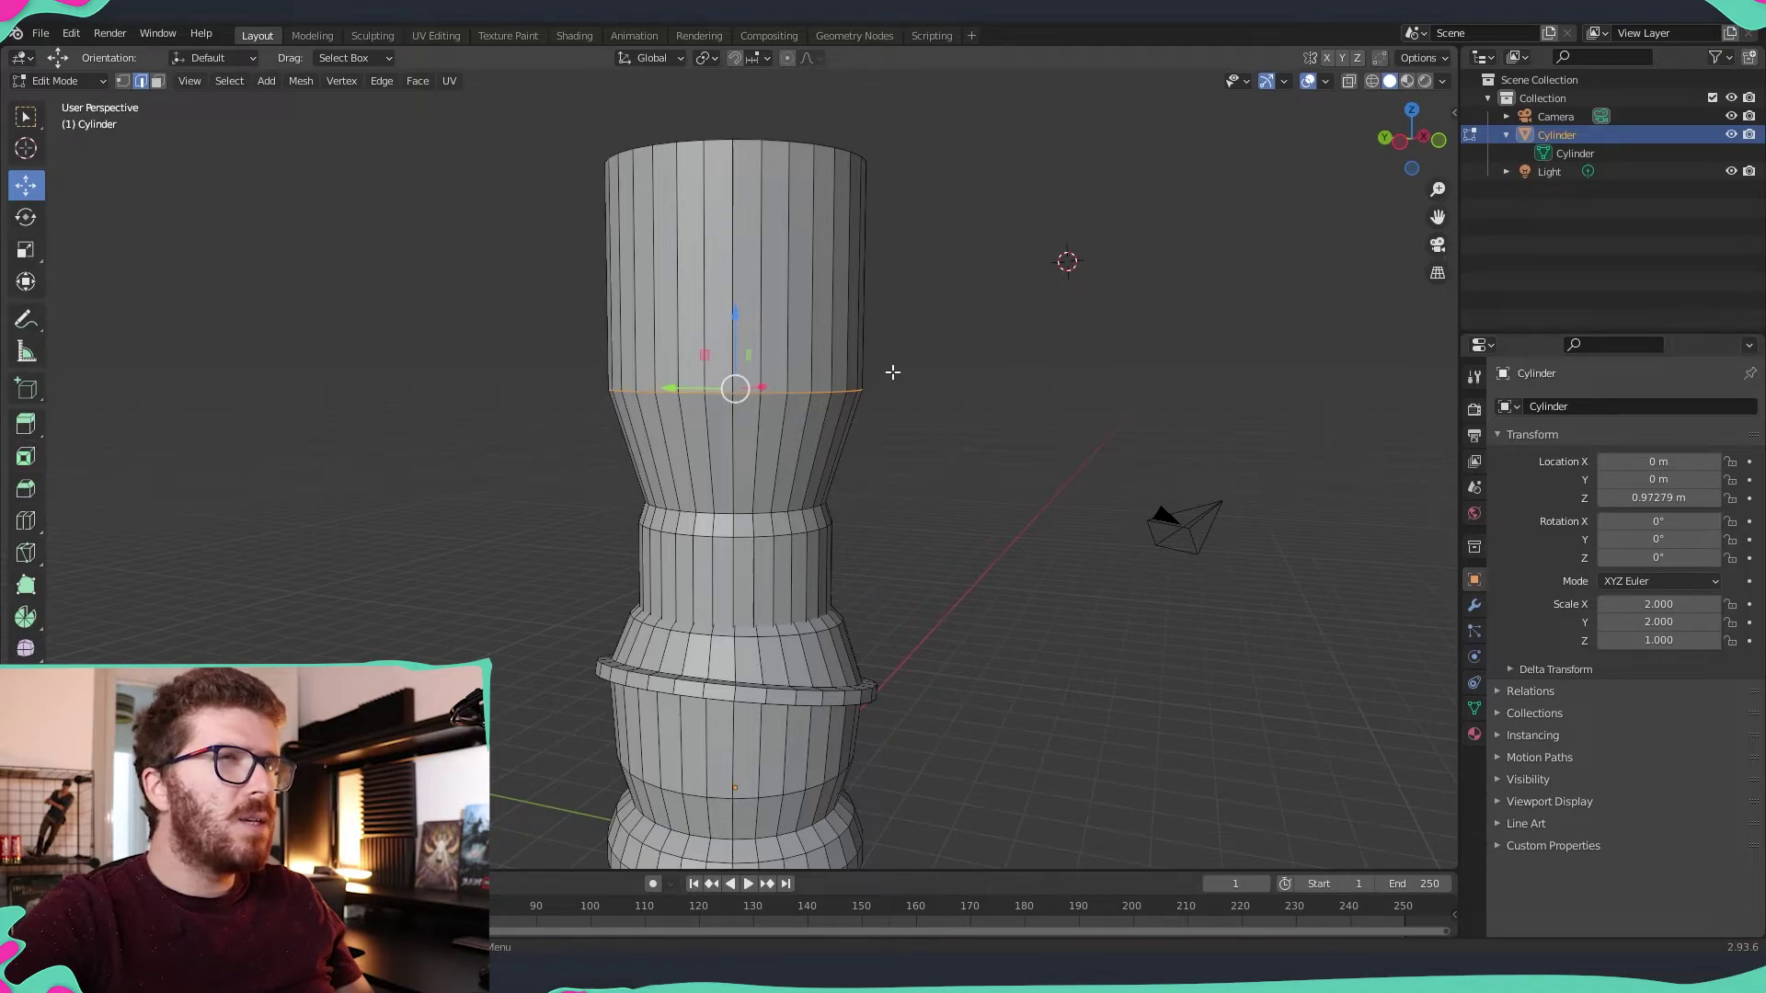
shift+drag(1001, 293, 1111, 296)
click(444, 323)
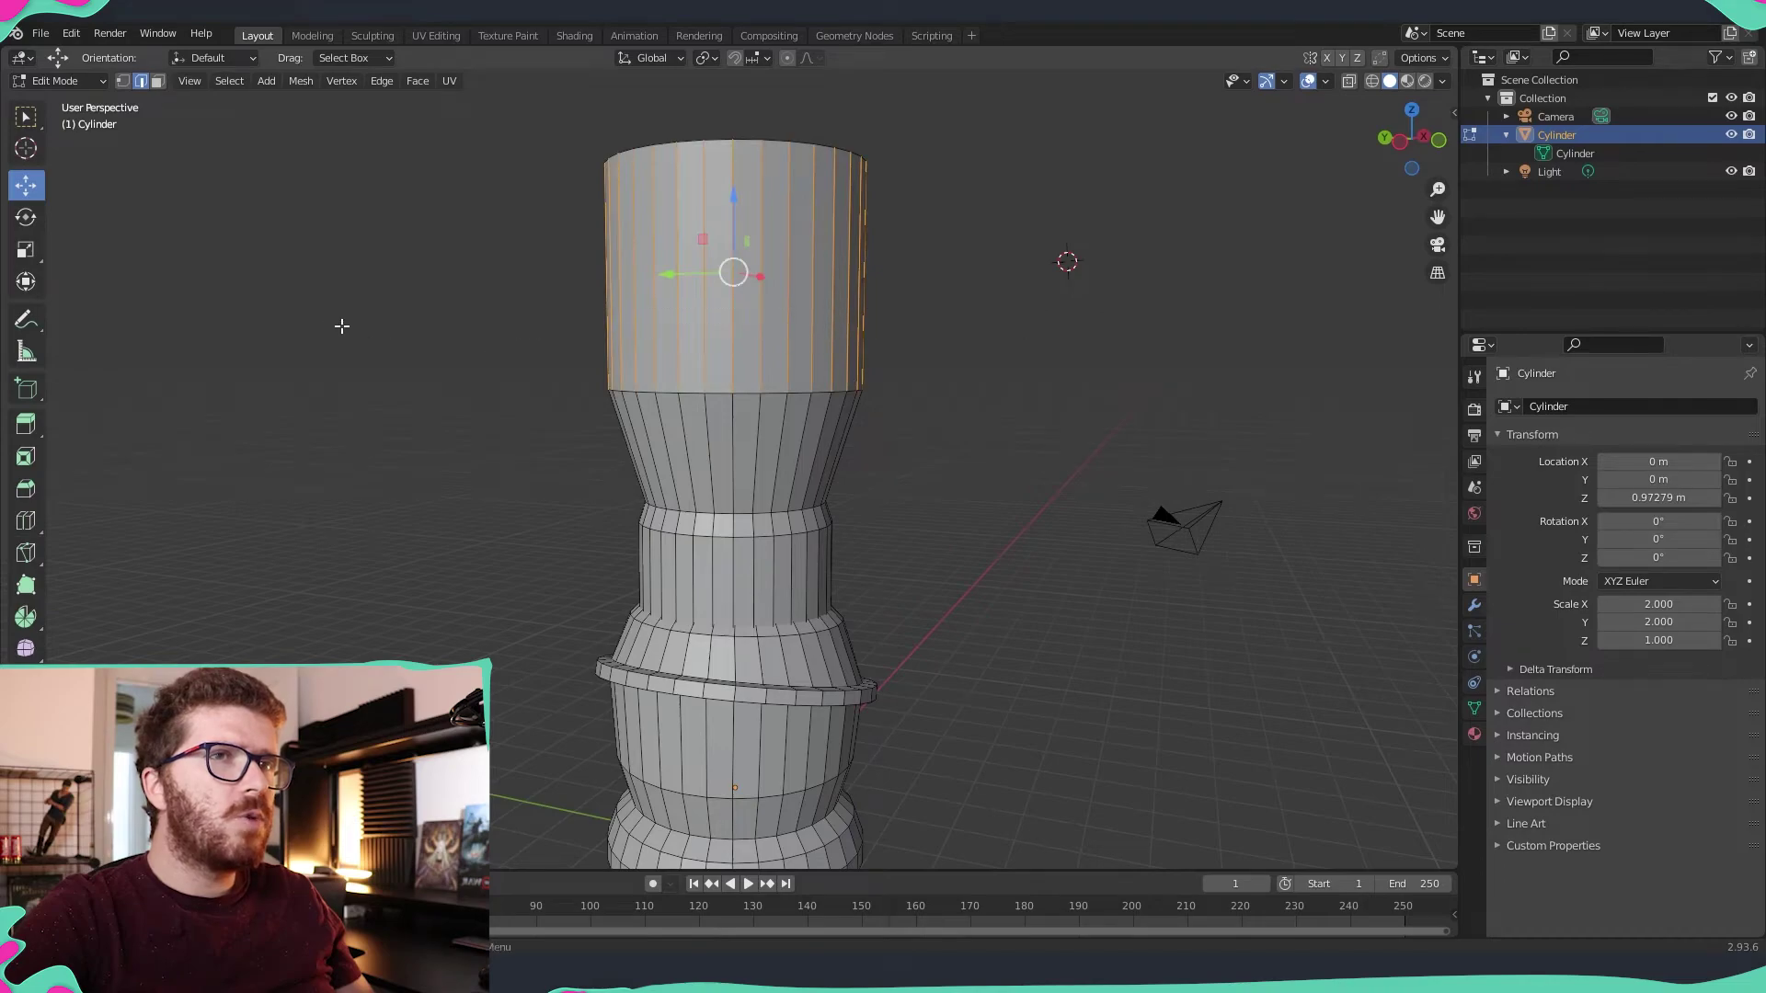
drag(350, 342, 1059, 427)
middle_drag(1059, 427, 532, 315)
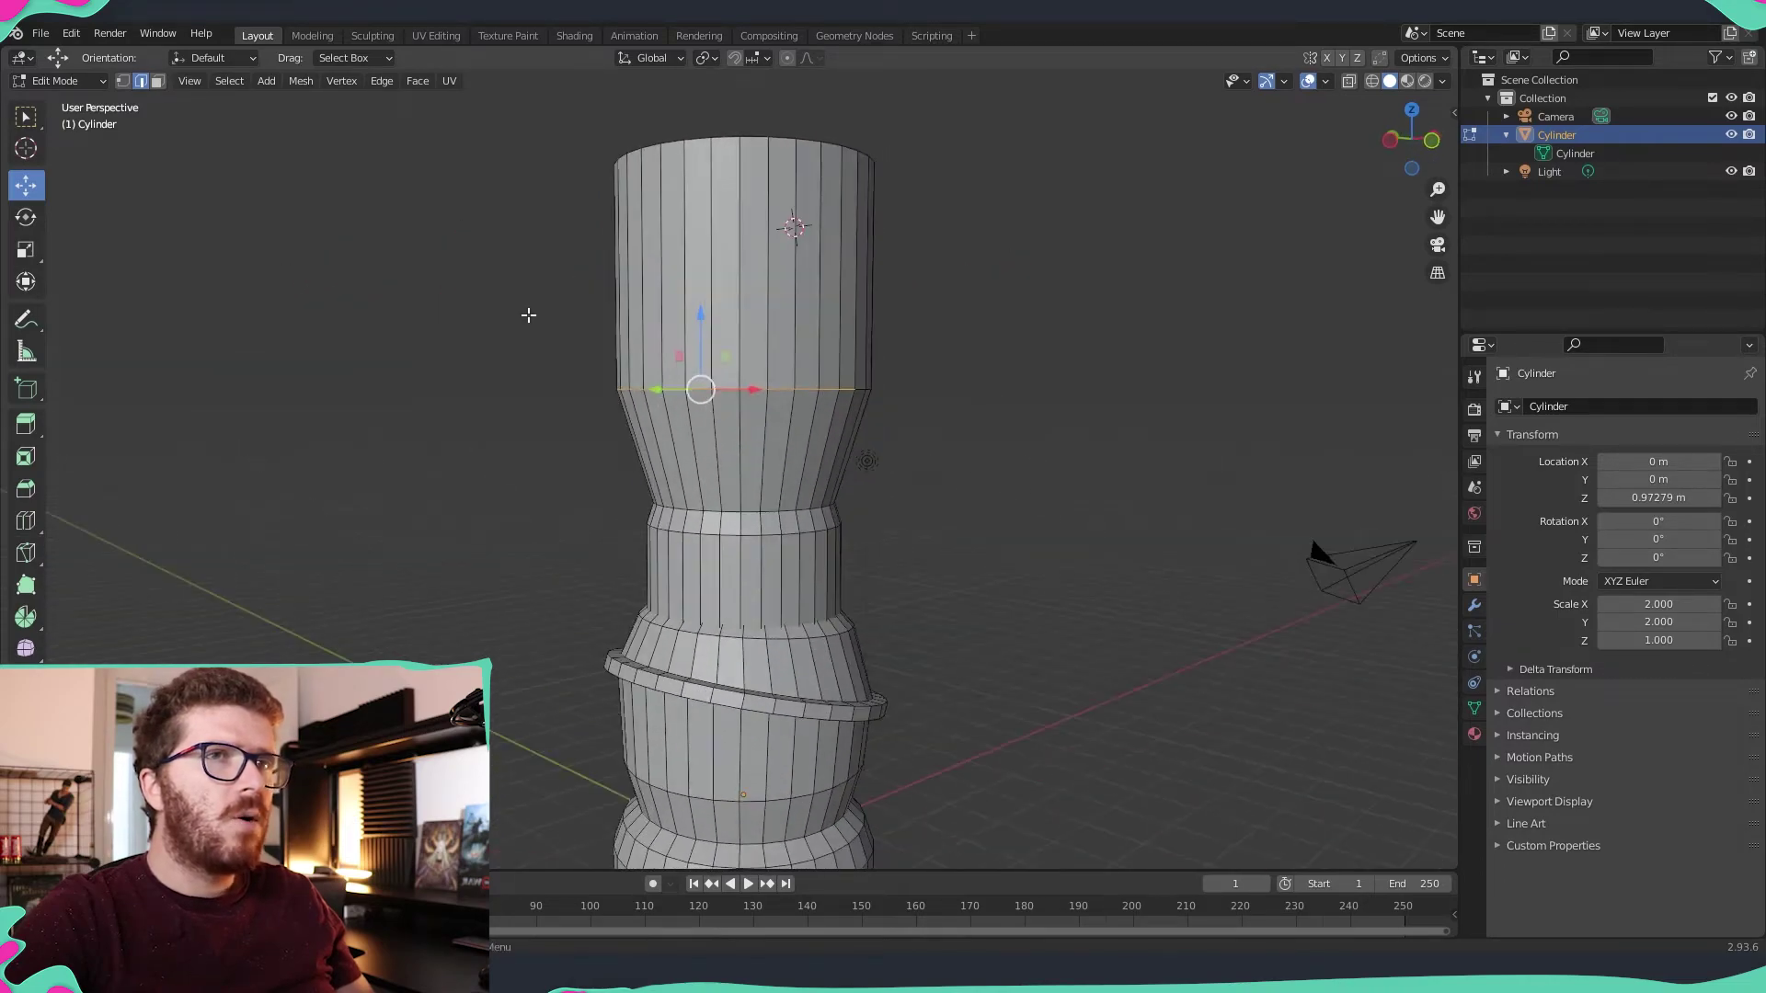
drag(1079, 353, 343, 323)
drag(994, 395, 403, 453)
middle_drag(1095, 446, 787, 457)
drag(447, 336, 1122, 437)
middle_drag(1138, 439, 940, 435)
shift+drag(390, 331, 1074, 443)
middle_drag(521, 422, 853, 433)
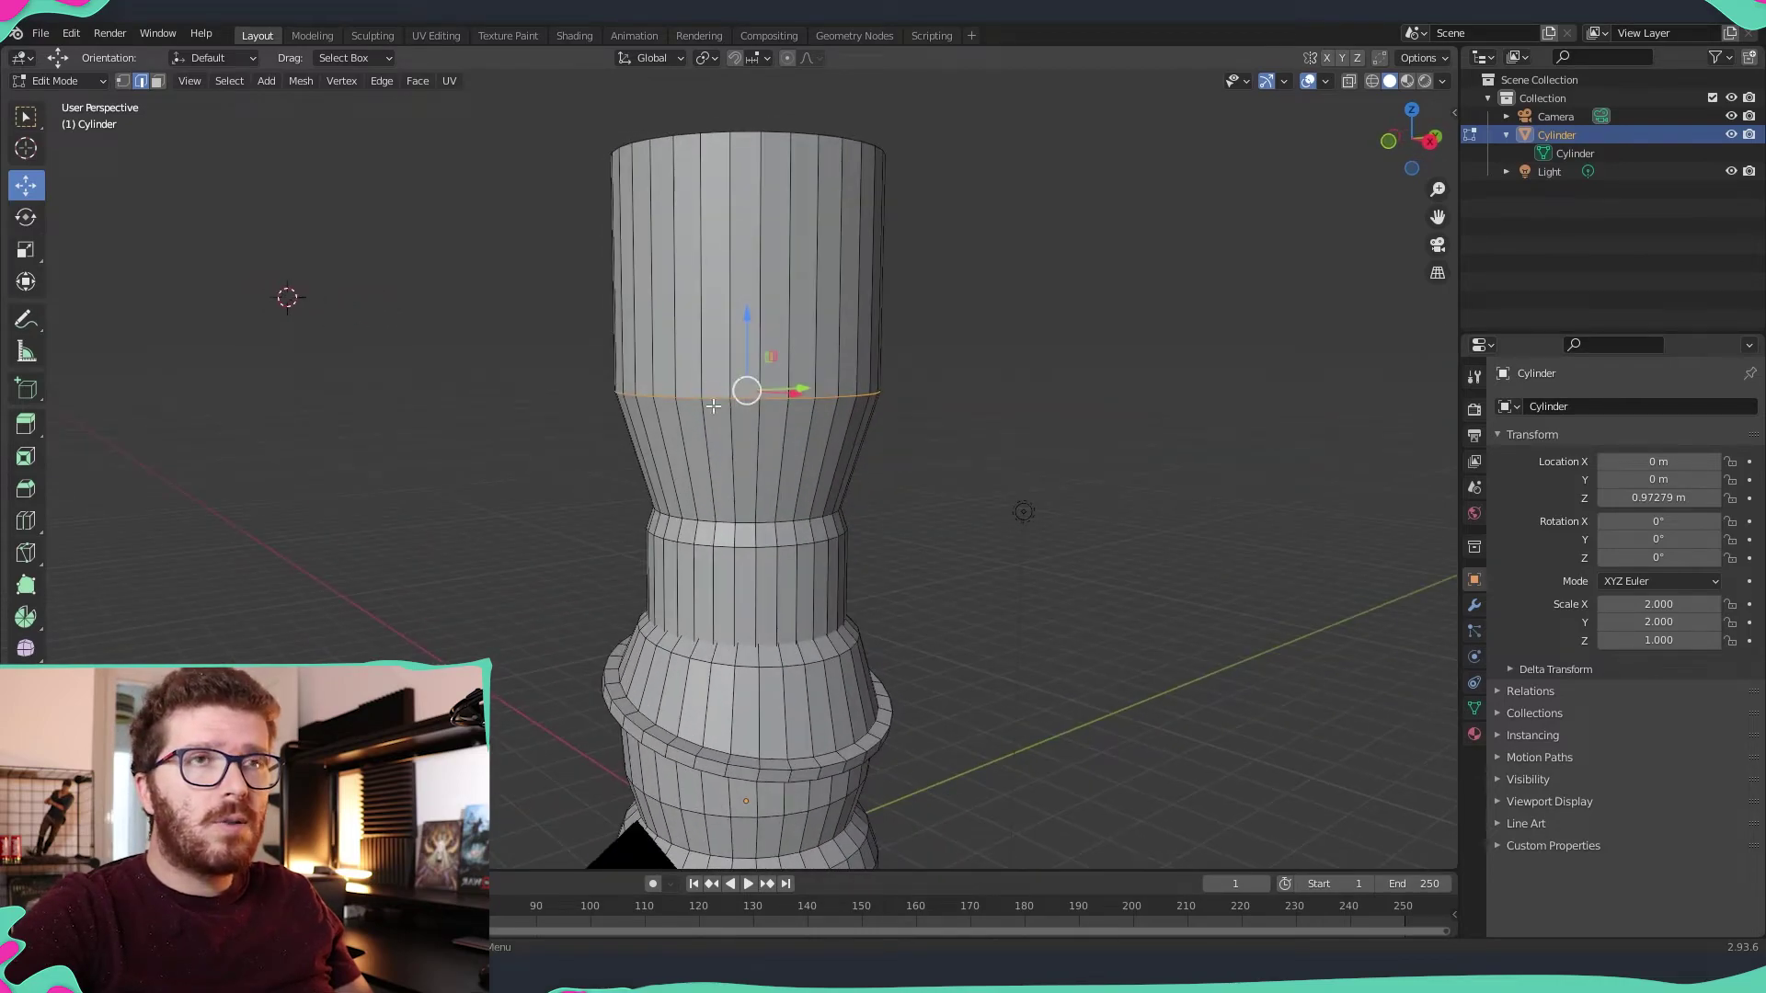
- Try Extrude Edges on the selected loop, pulling the new edges downward, and undo the extrusion
right_click(719, 397)
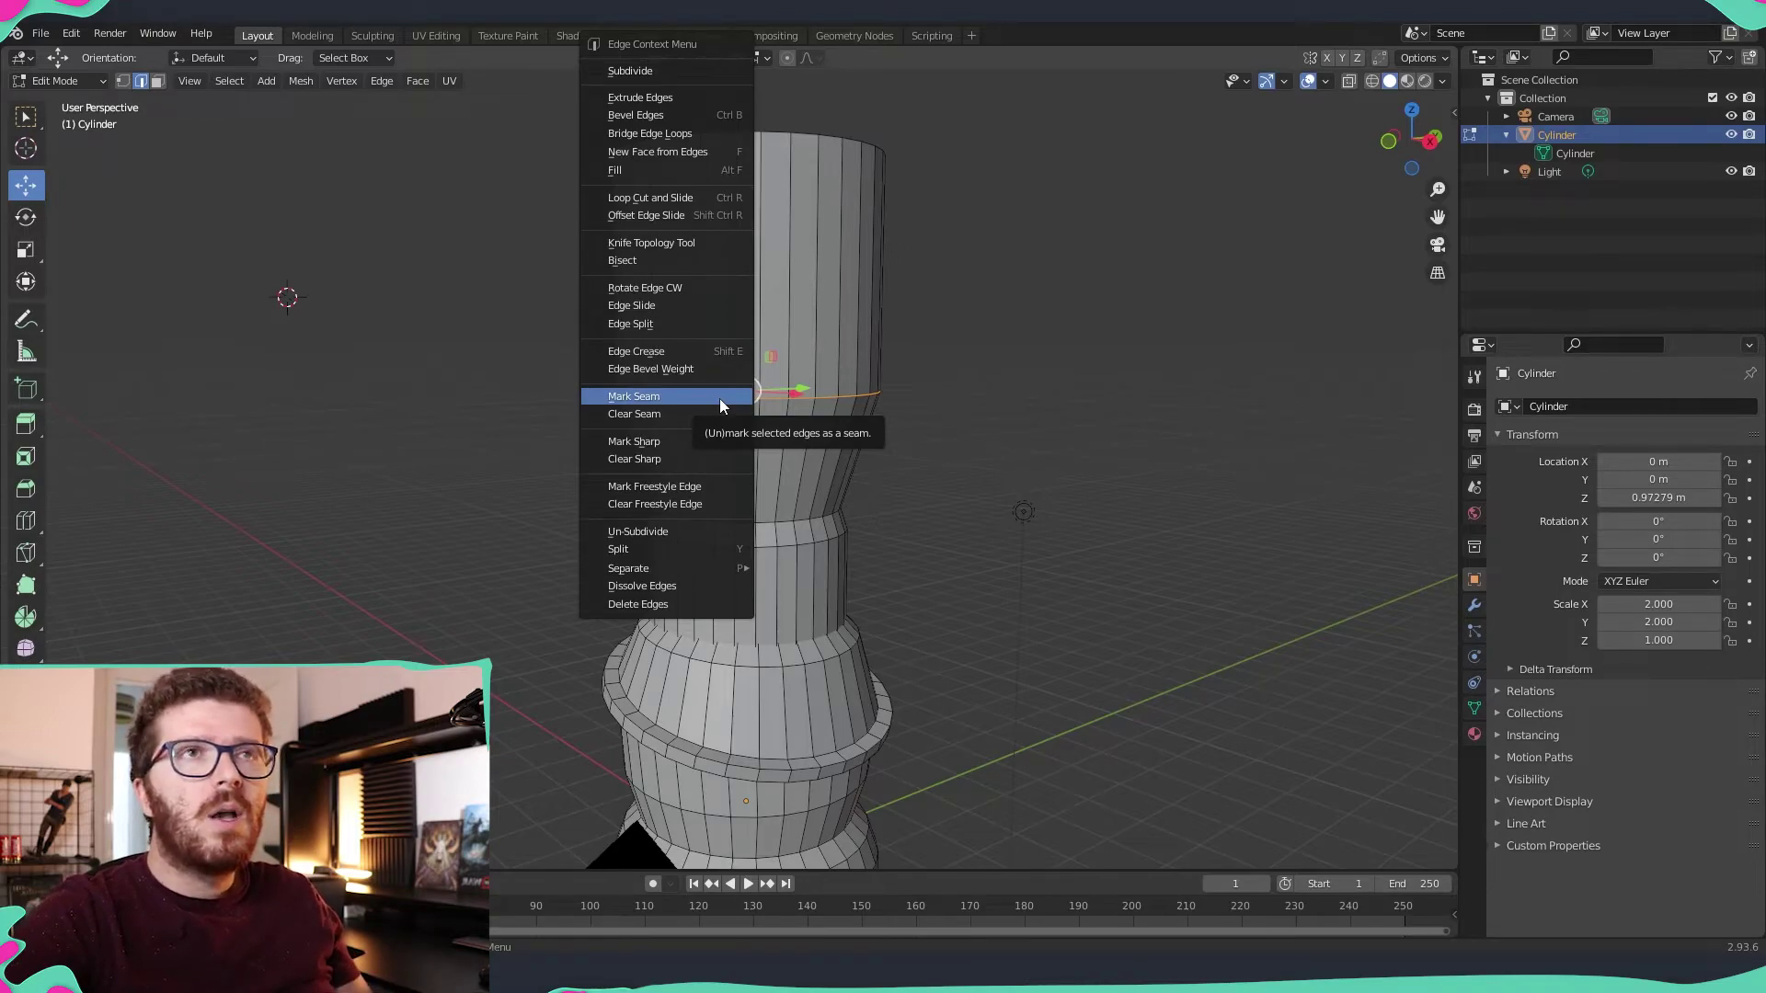
click(688, 101)
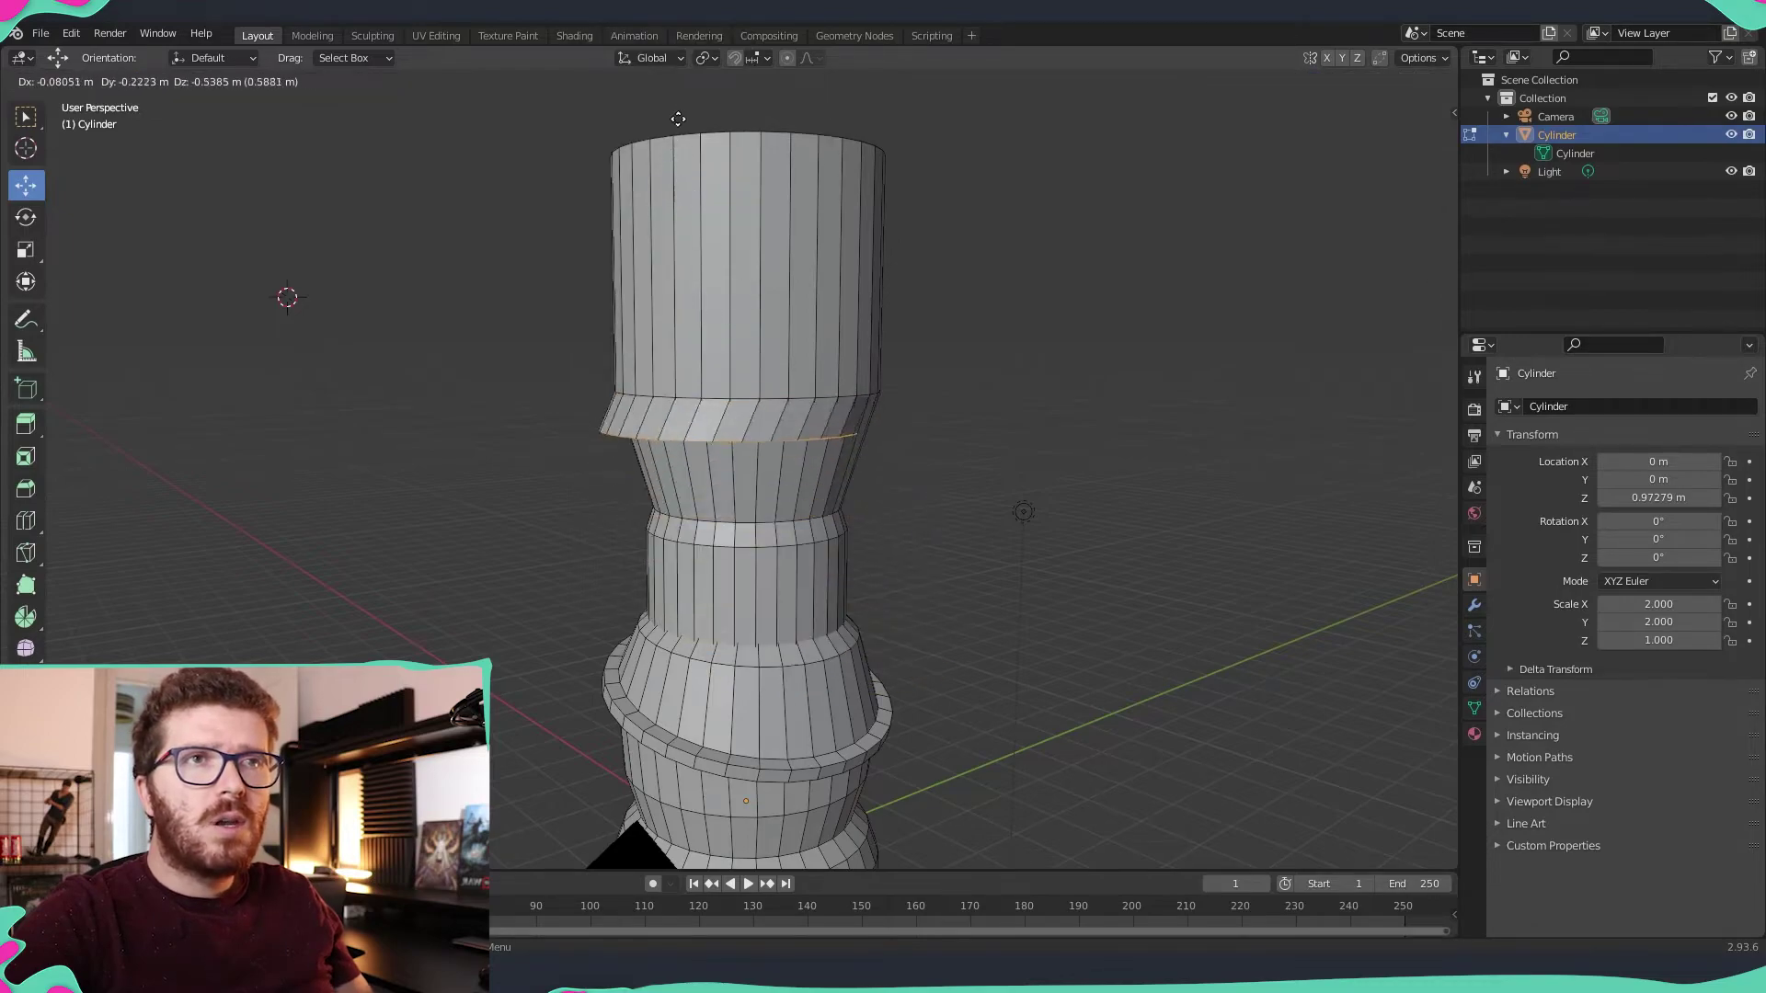
click(677, 282)
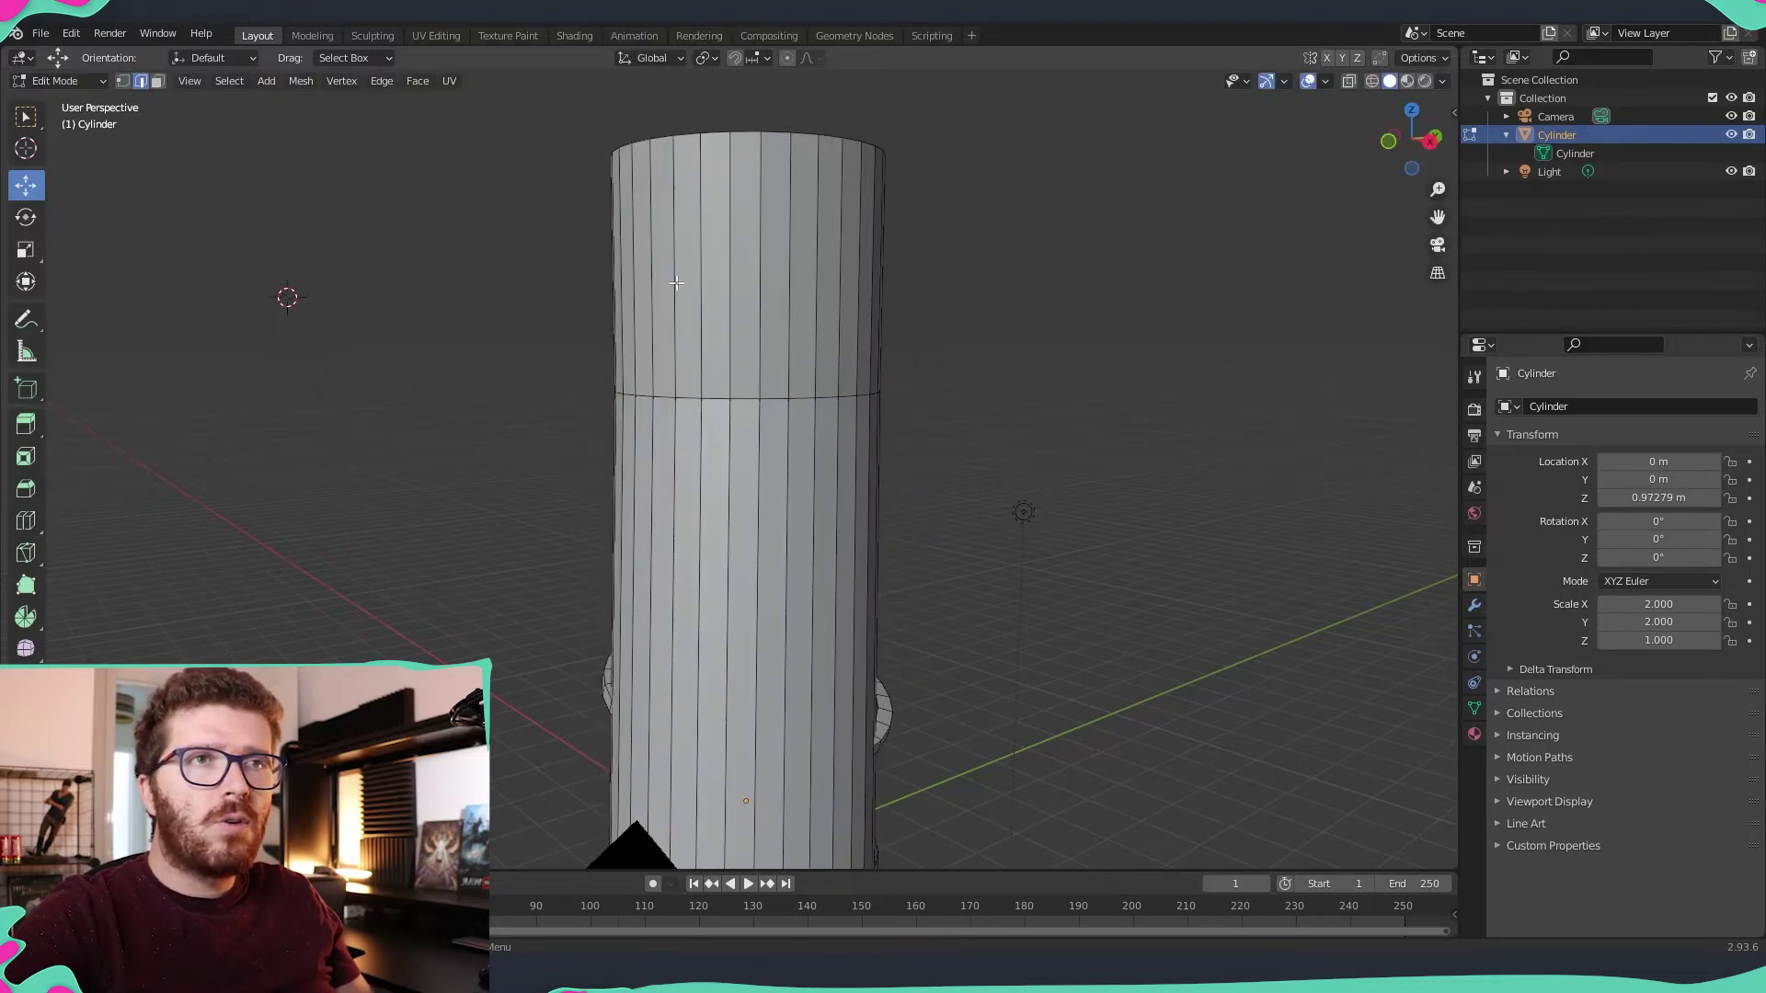
key(ctrl+z)
- Try New Face from Edges on the selected loop and bring up the edge operations again
right_click(714, 401)
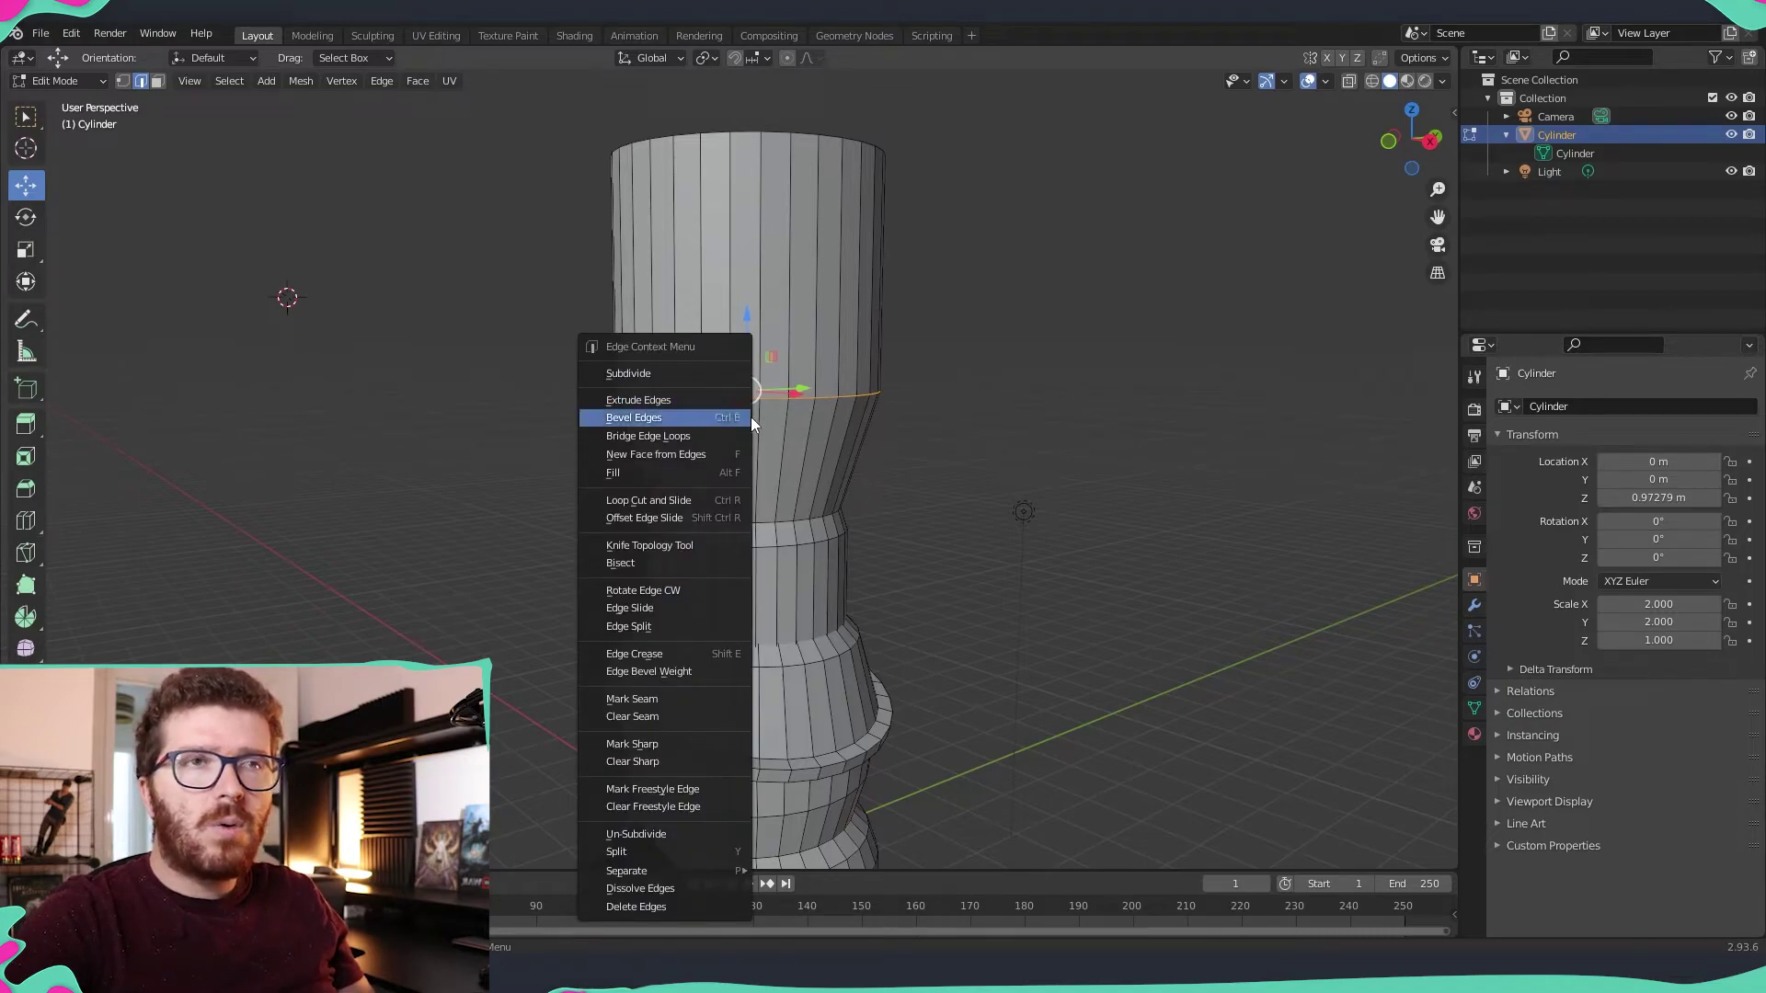
click(704, 457)
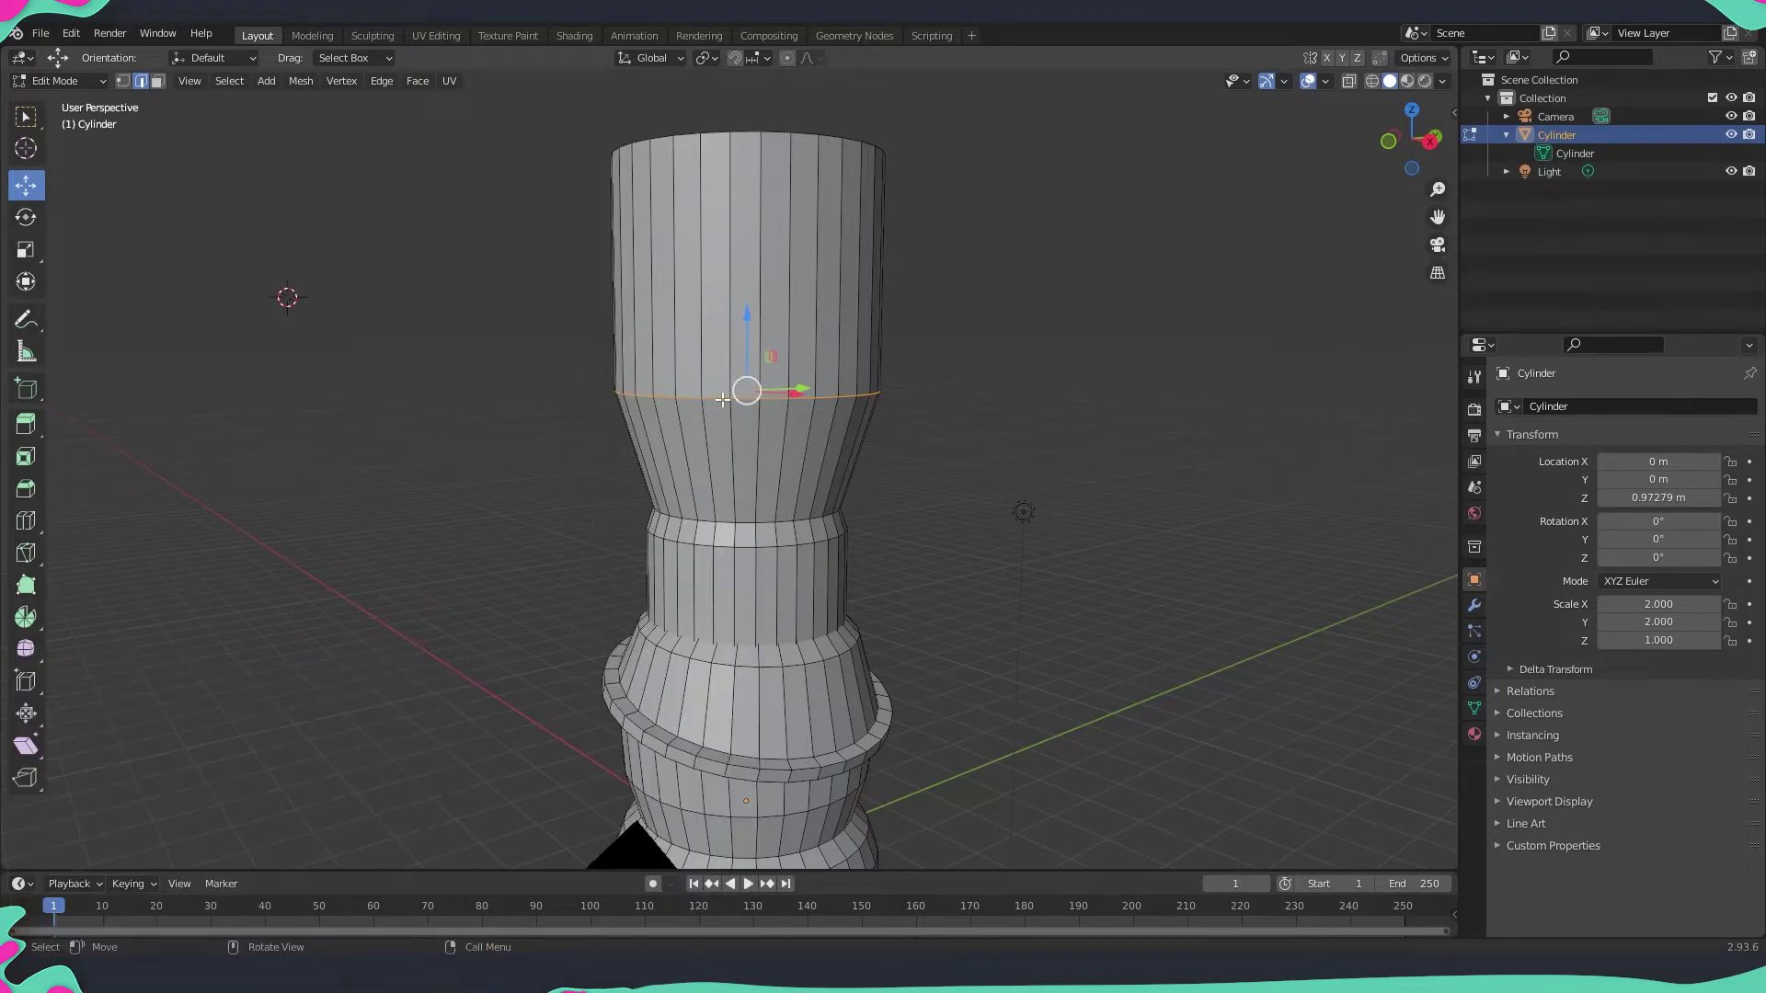
drag(723, 398, 536, 324)
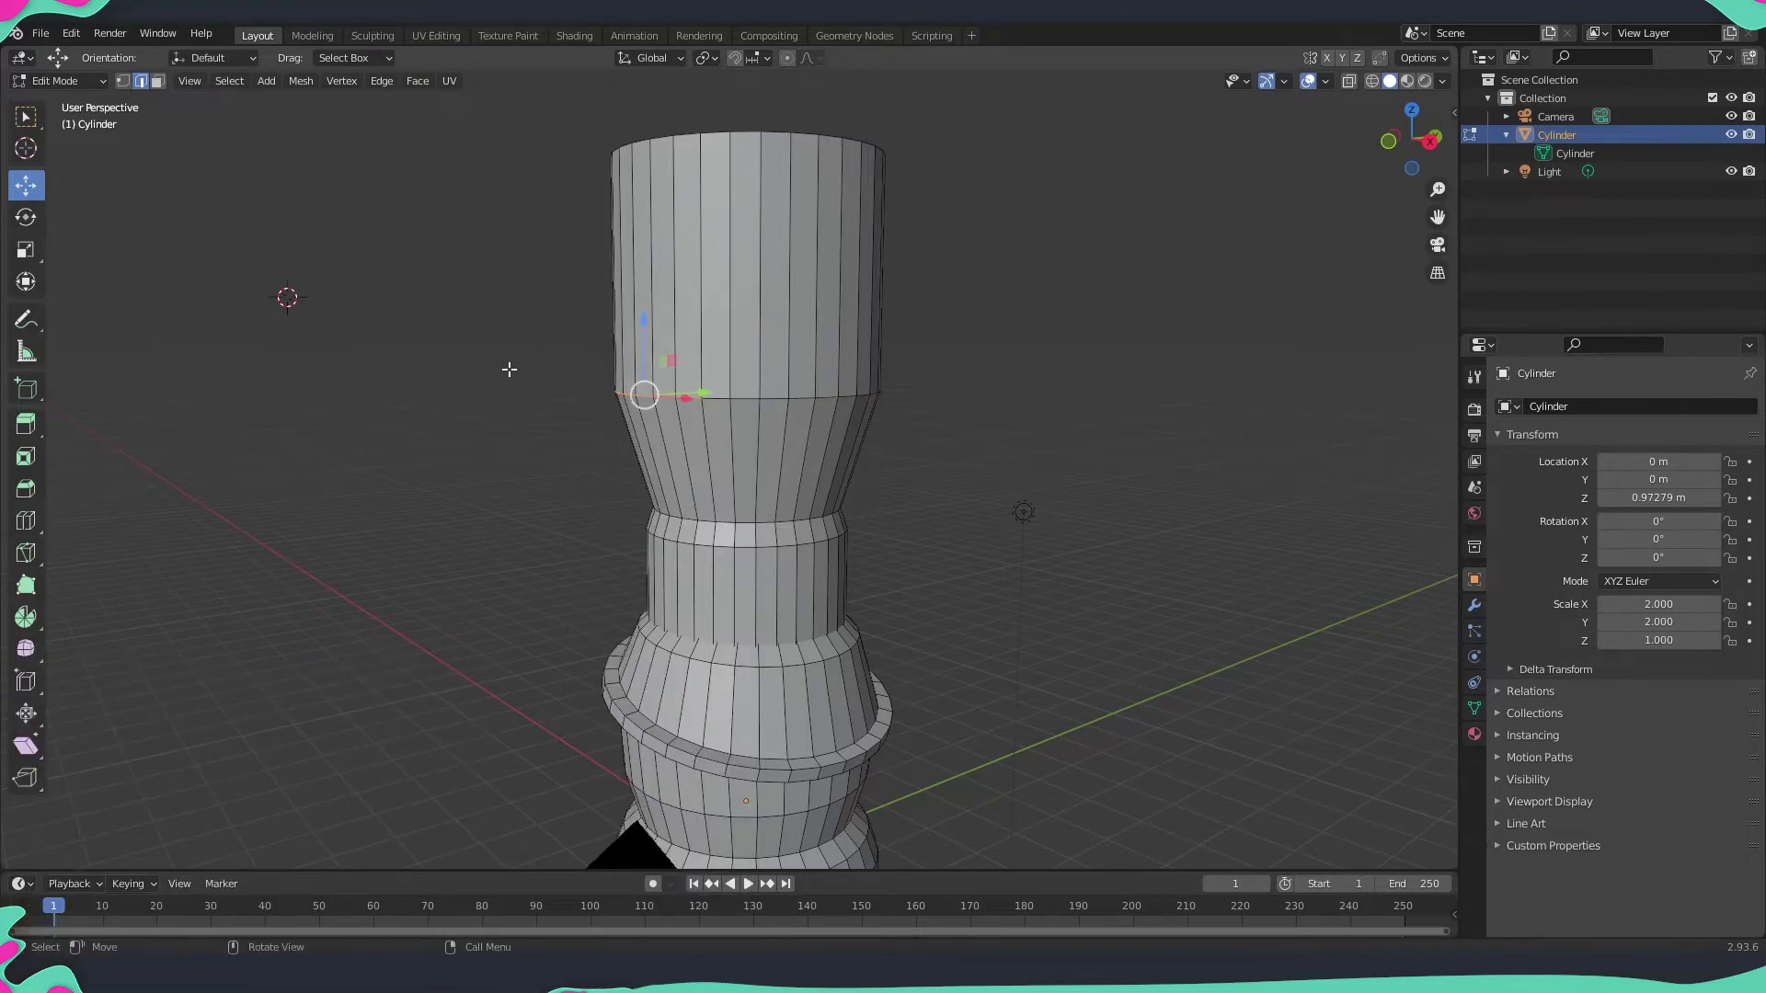
right_click(710, 399)
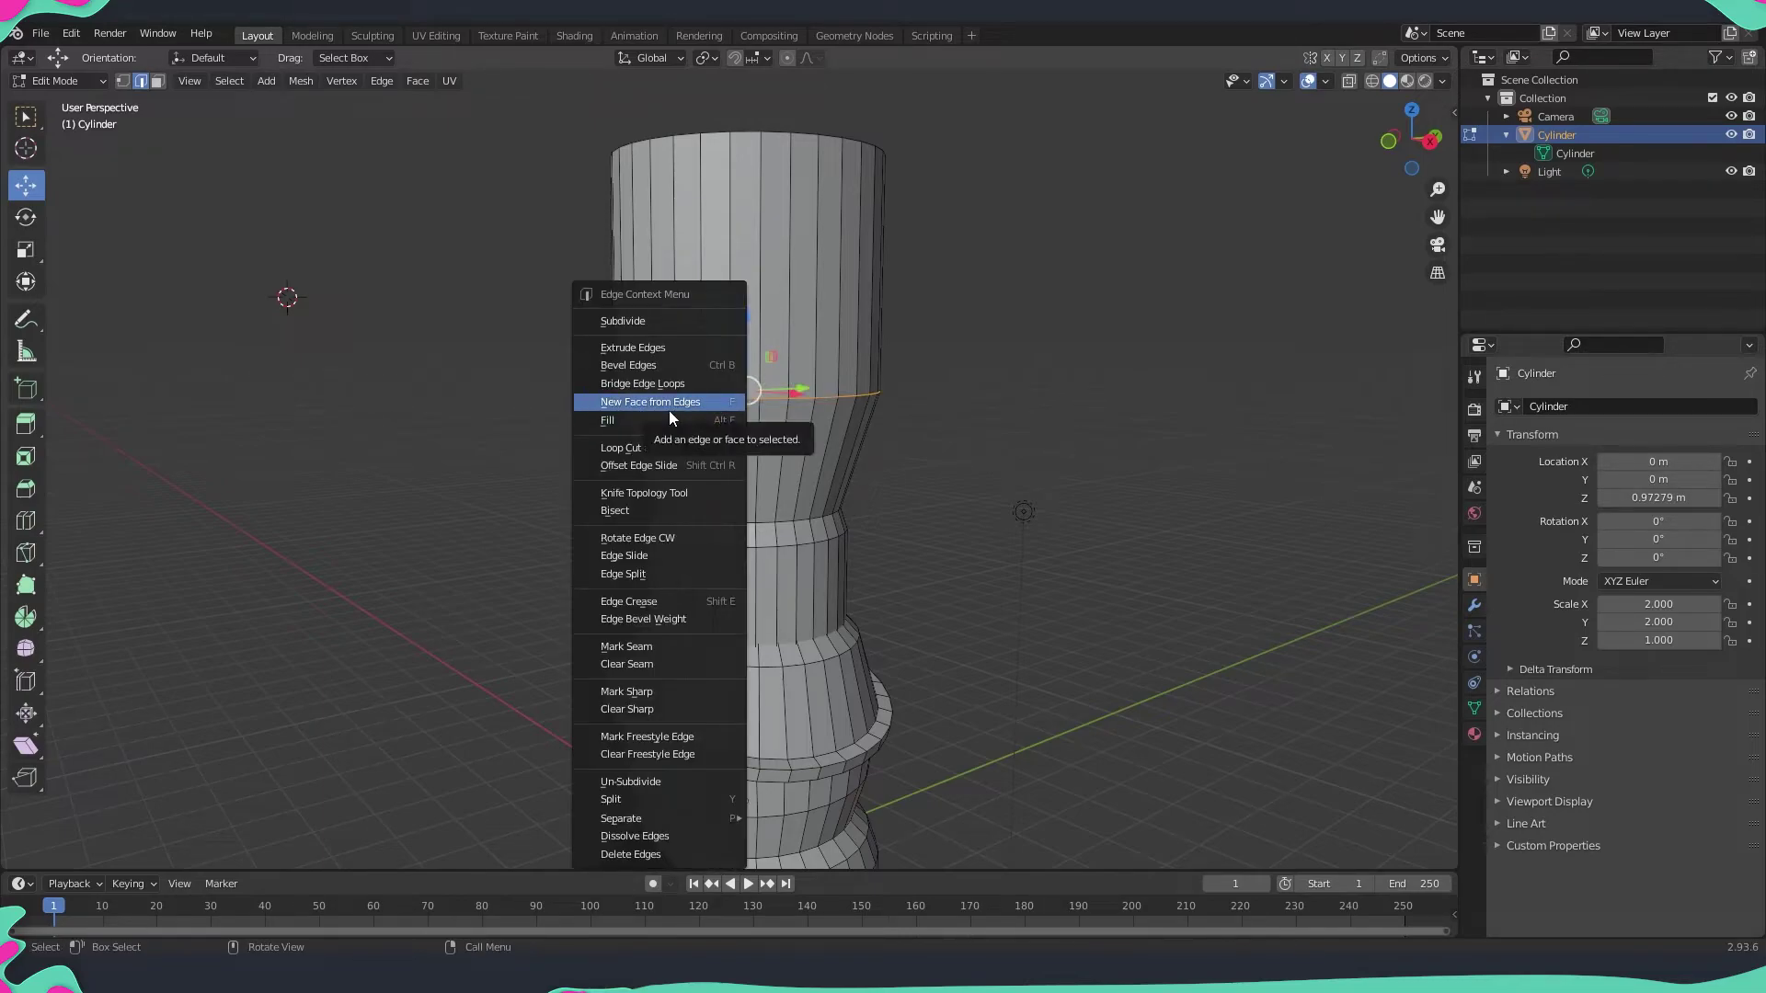
- Activate the Loop Cut tool and subdivide the selected horizontal edge loop below the straight upper section
click(25, 521)
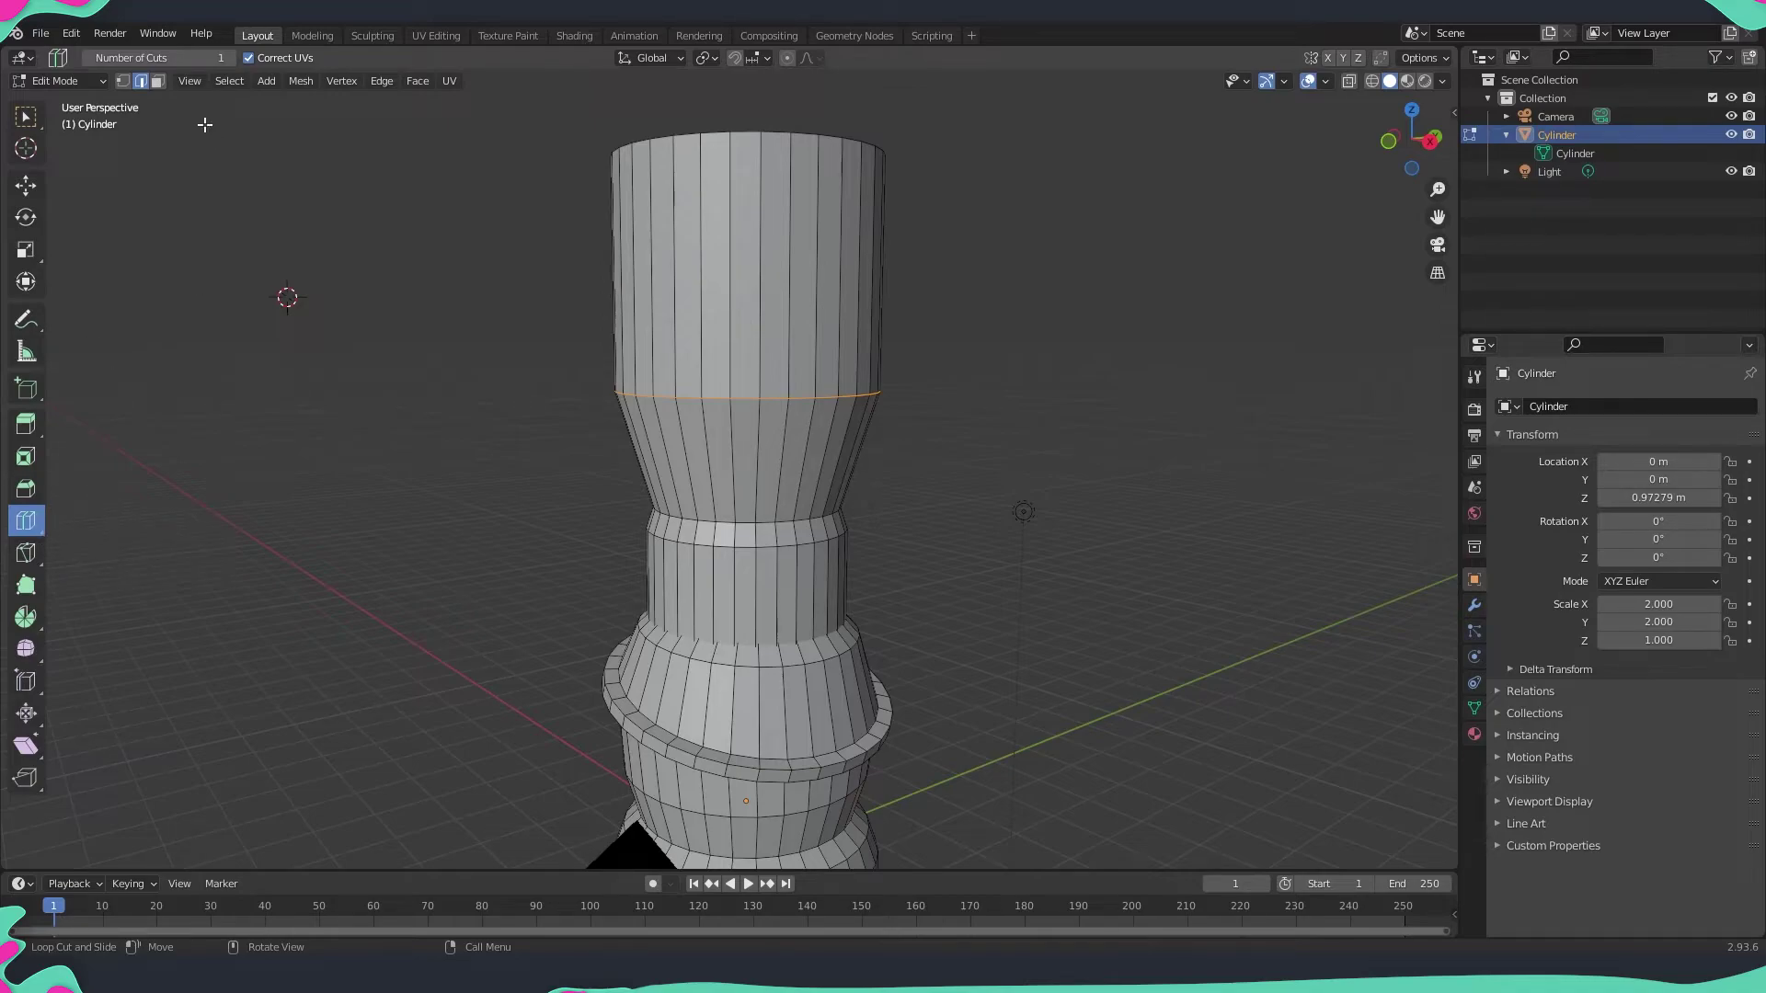
click(380, 82)
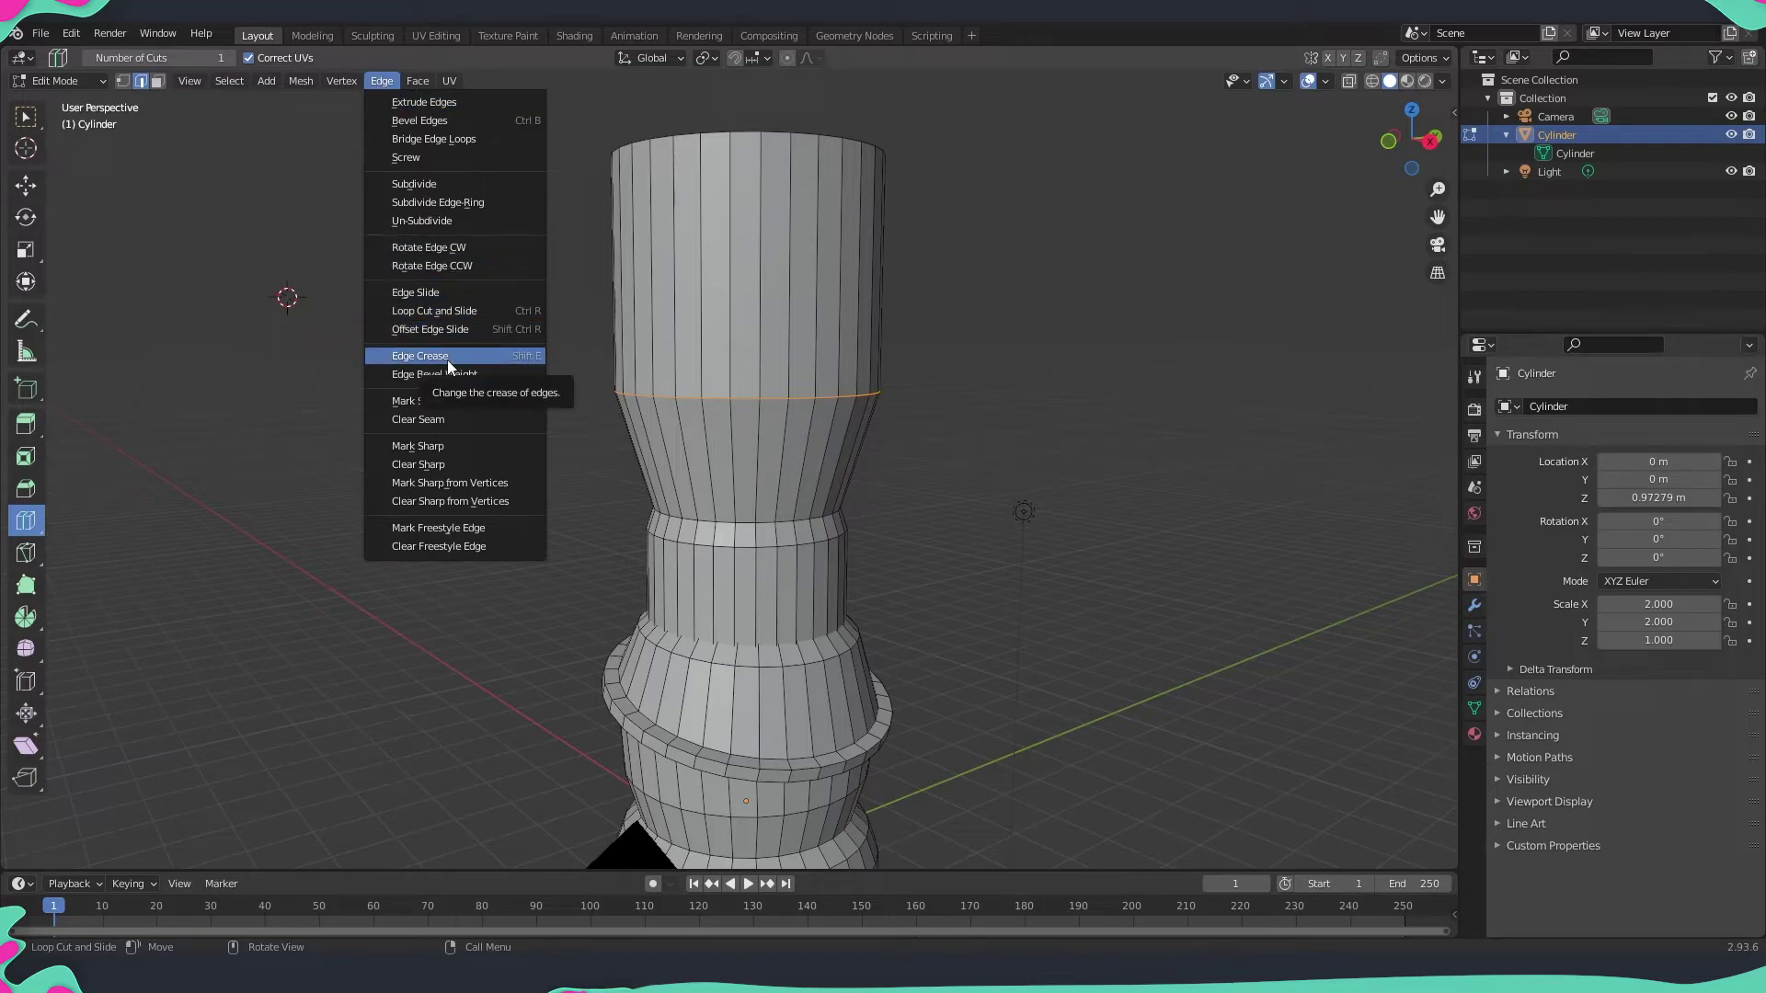
click(436, 184)
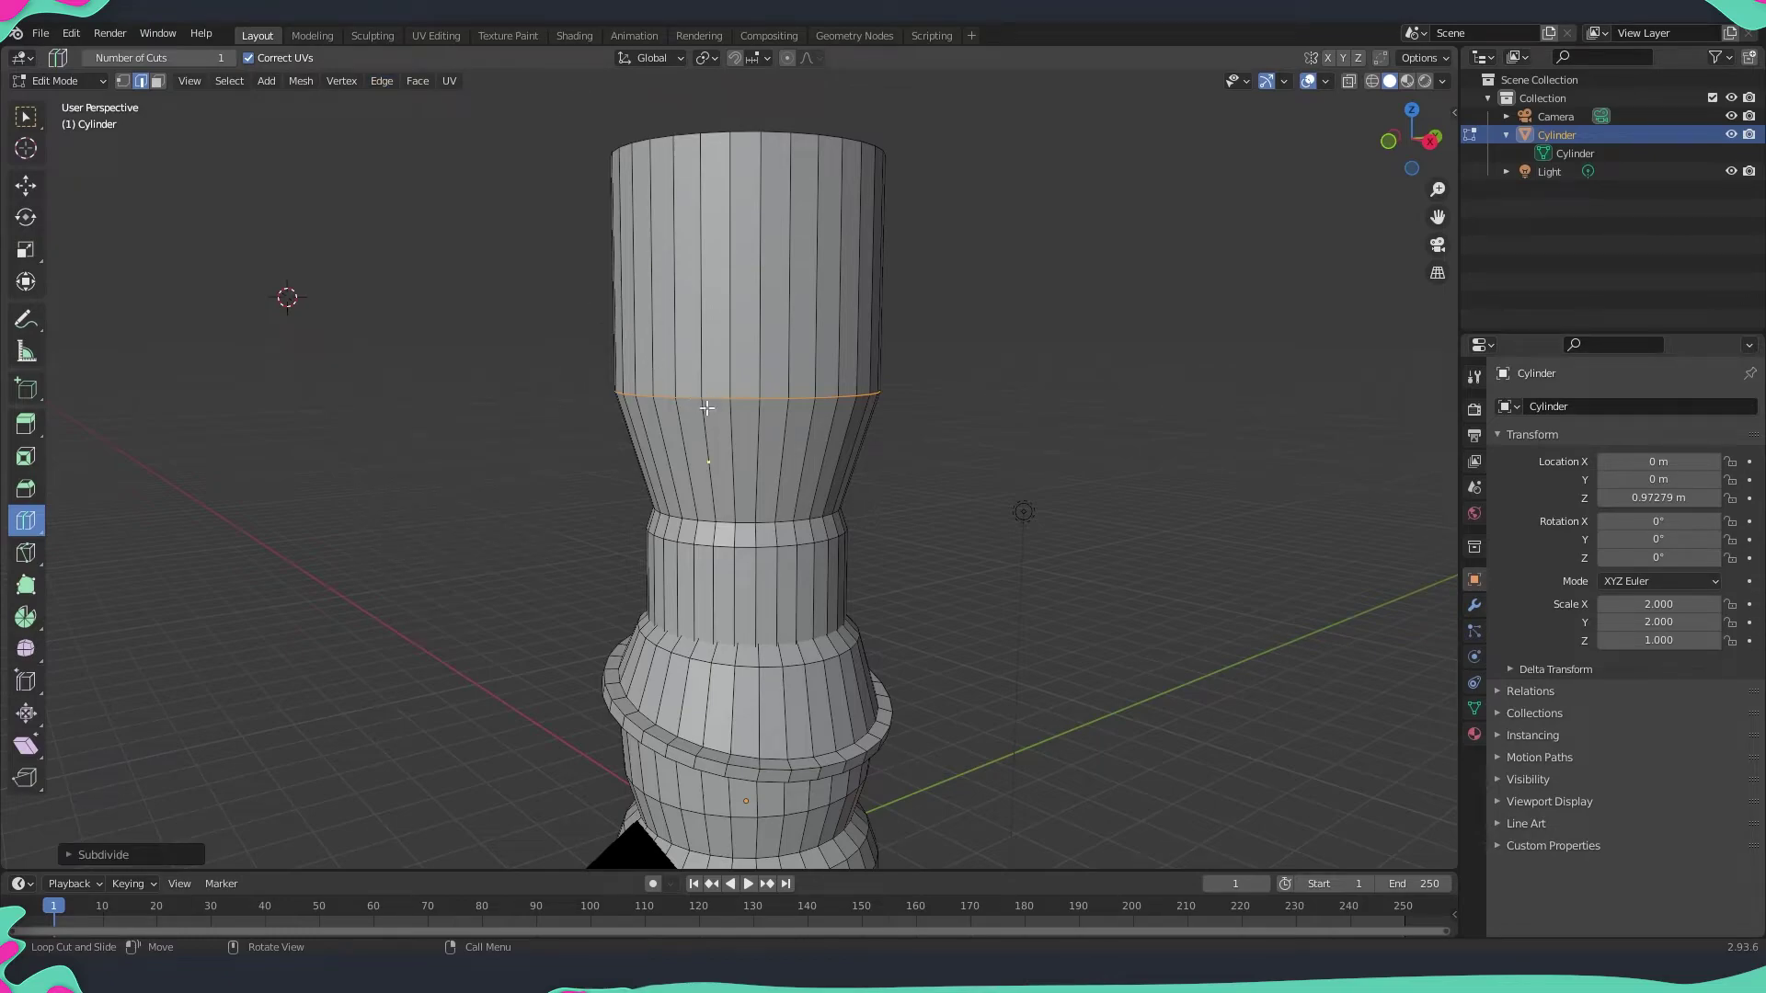
click(706, 407)
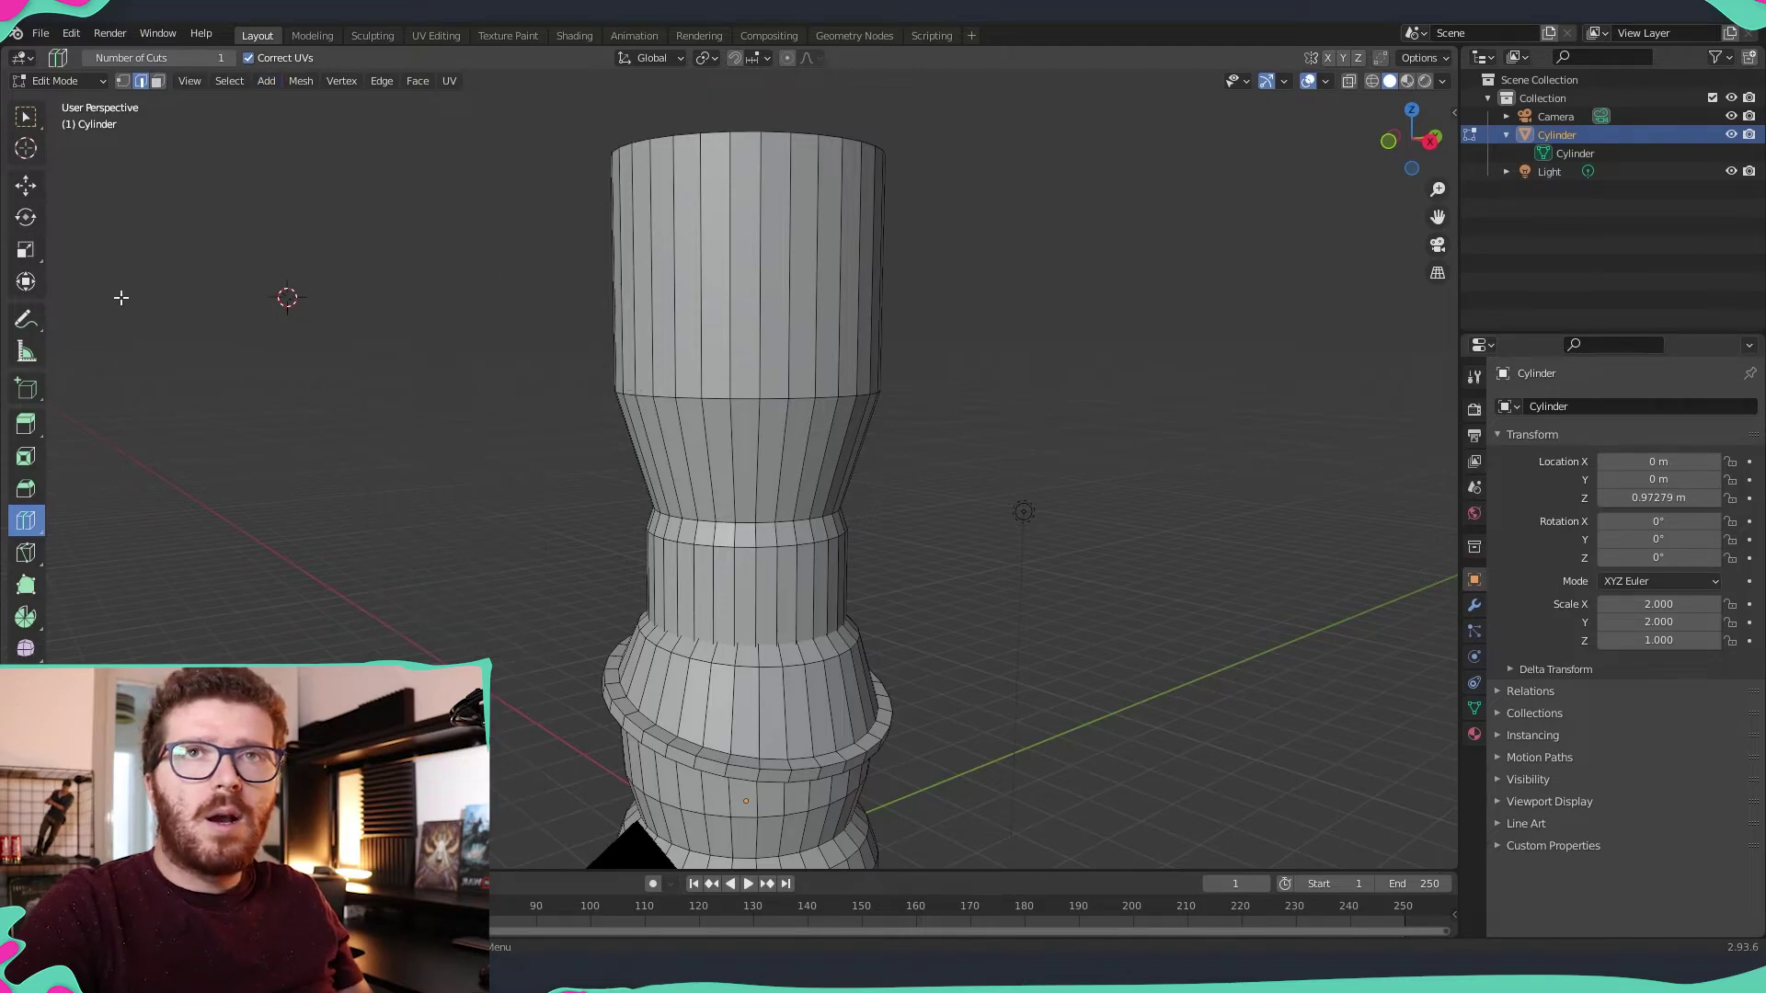
- Reselect the horizontal edge loop below the straight upper section with box selections, adding its edges from the opposite side
click(26, 115)
drag(475, 295, 1092, 443)
middle_drag(1039, 436, 635, 411)
shift+drag(371, 333, 1082, 449)
middle_drag(1081, 448, 902, 466)
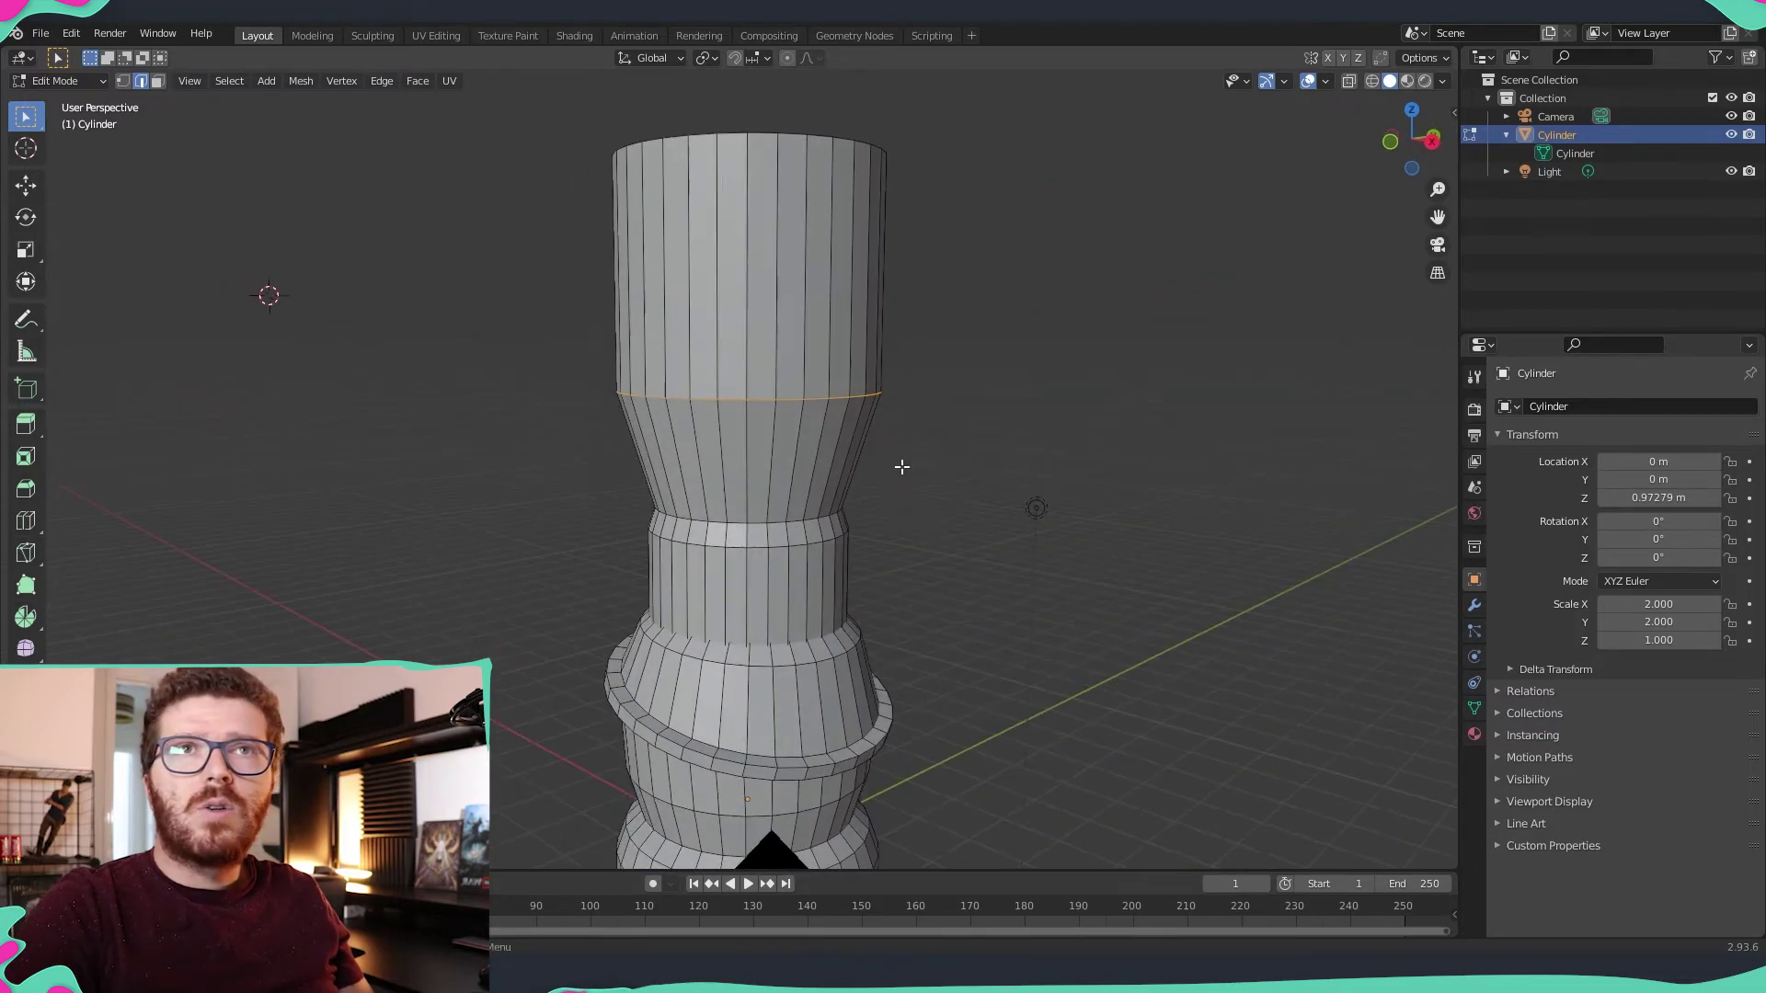
click(382, 83)
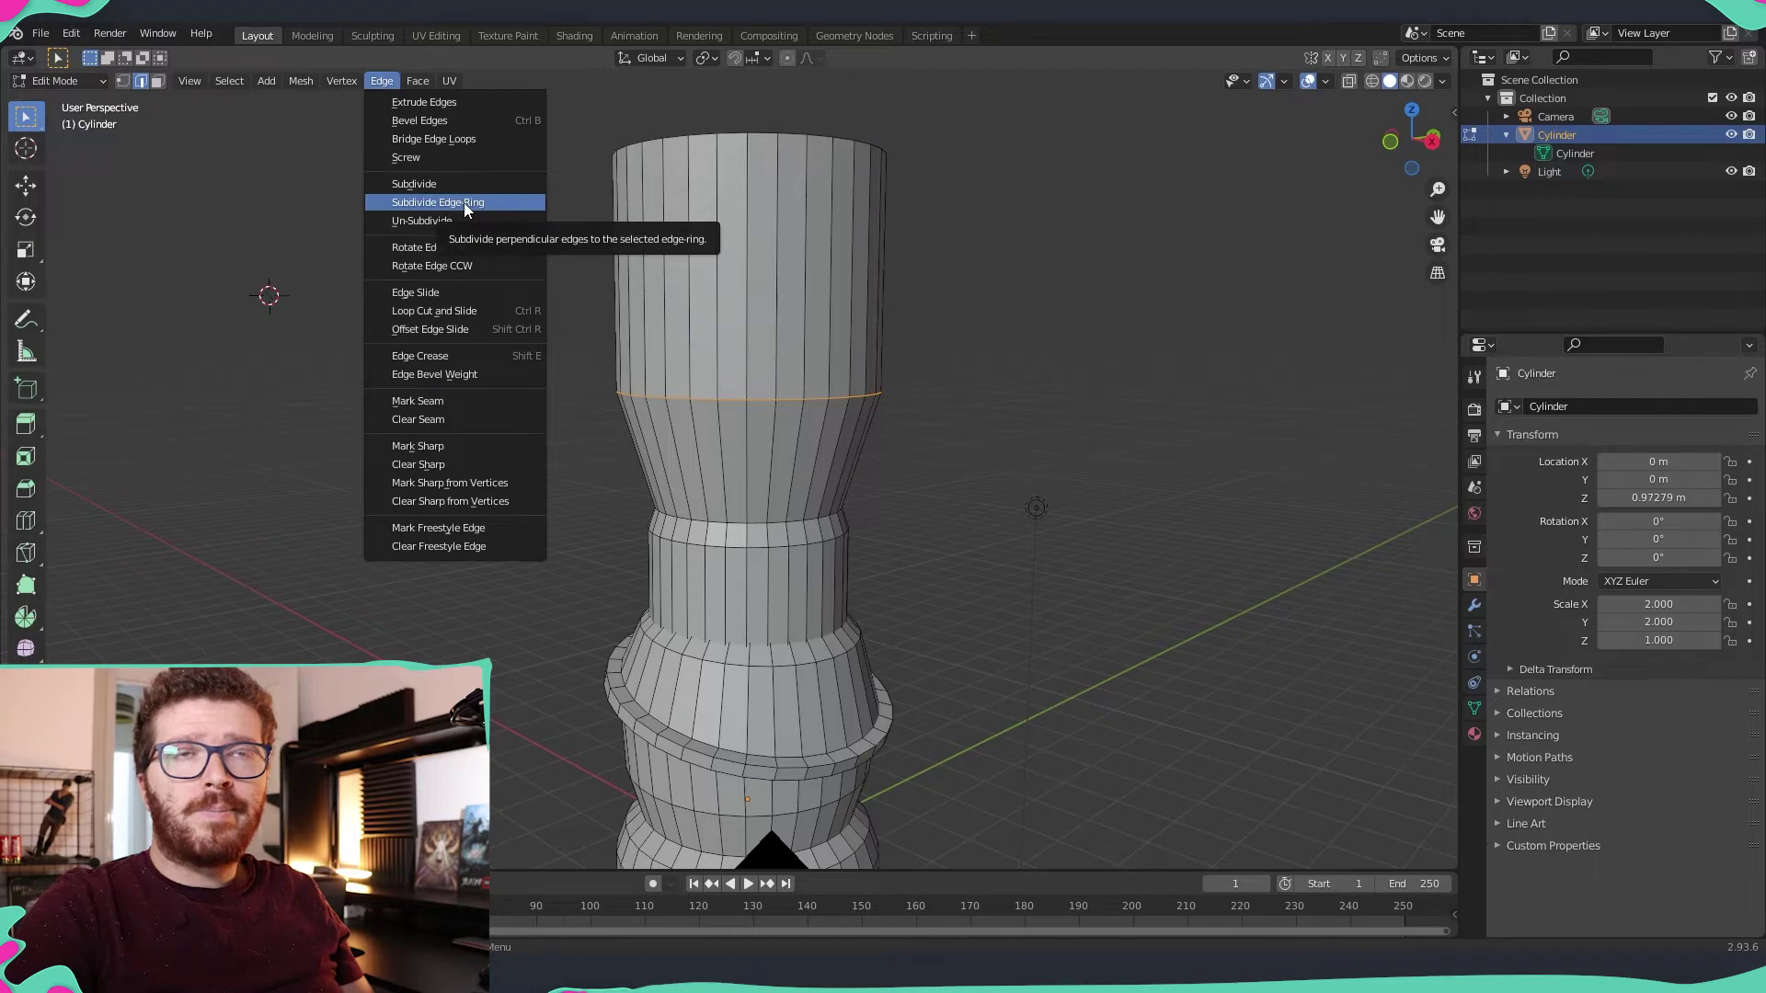
click(427, 157)
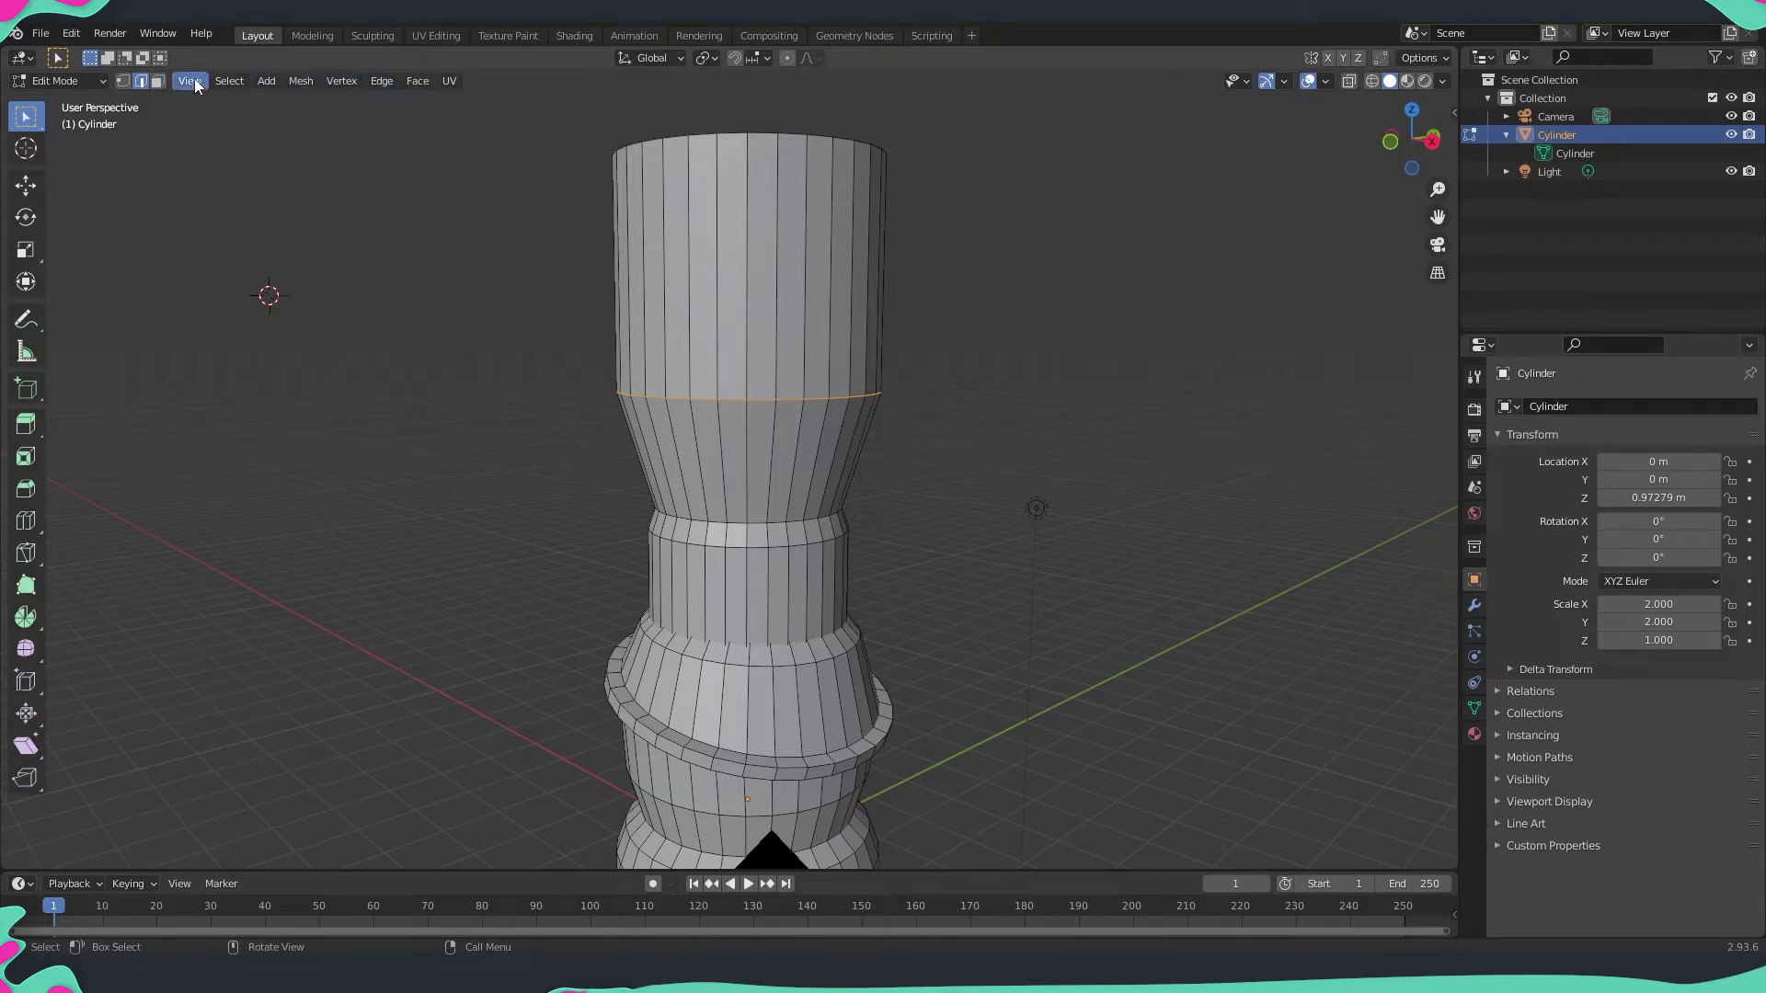
click(236, 83)
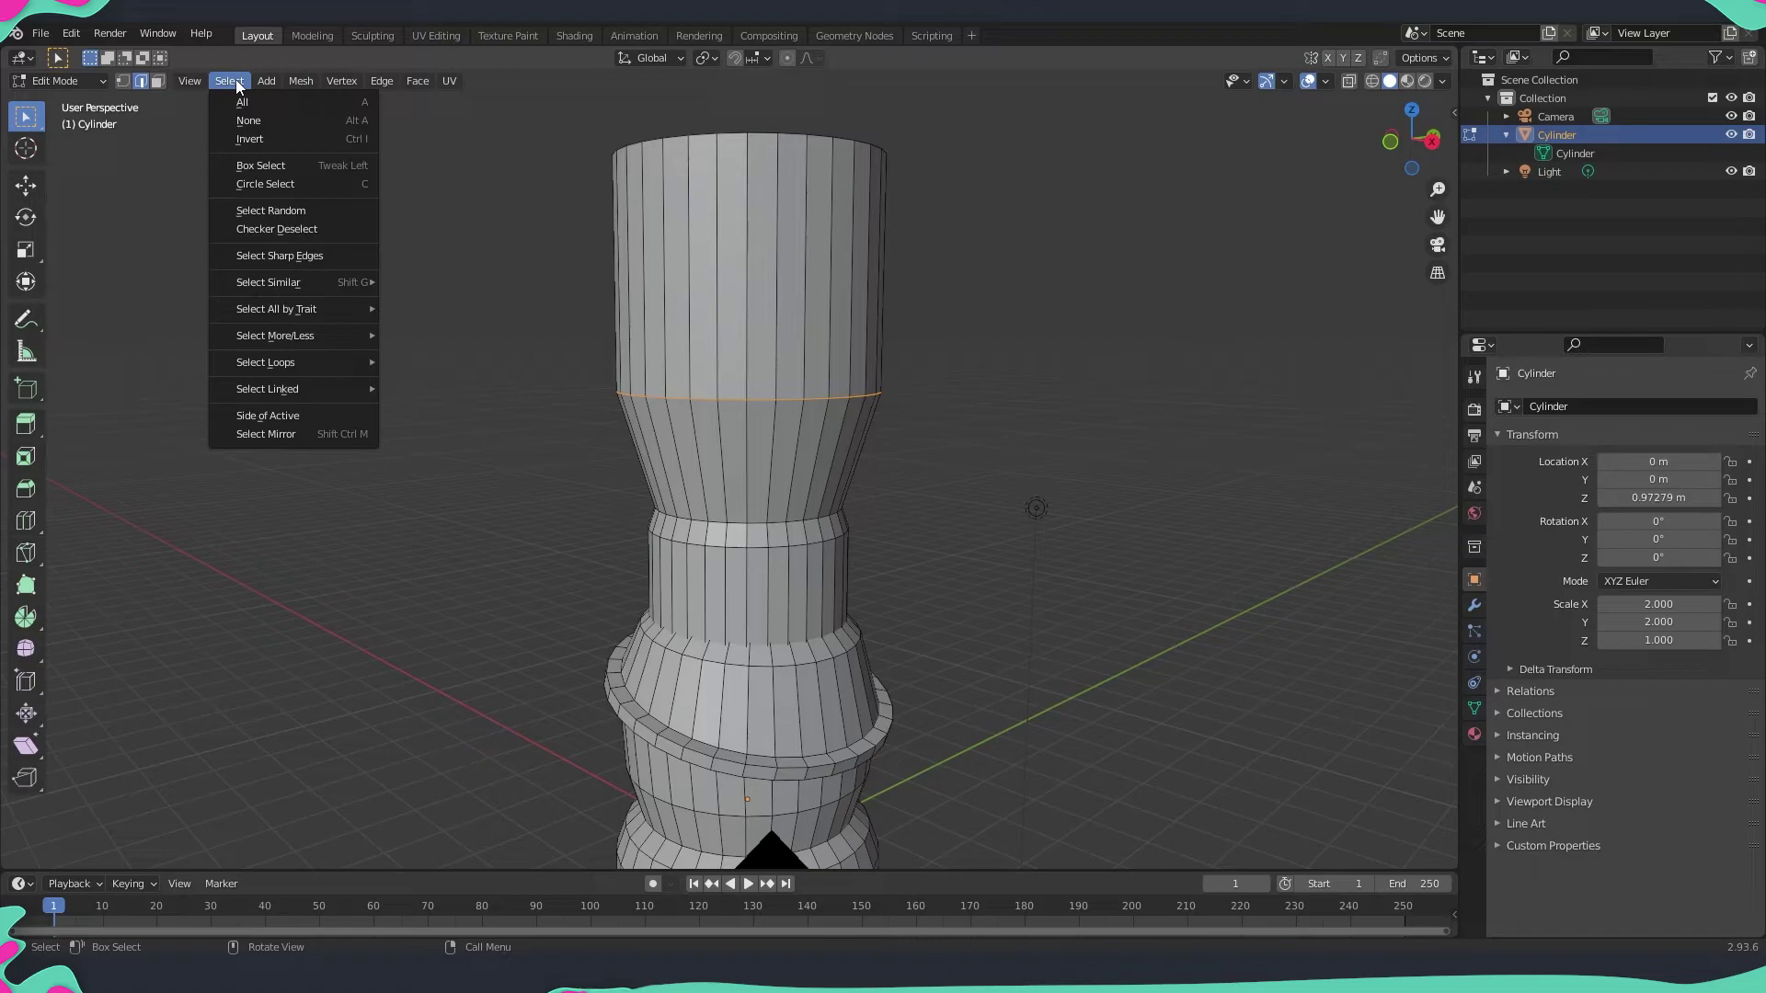
click(383, 81)
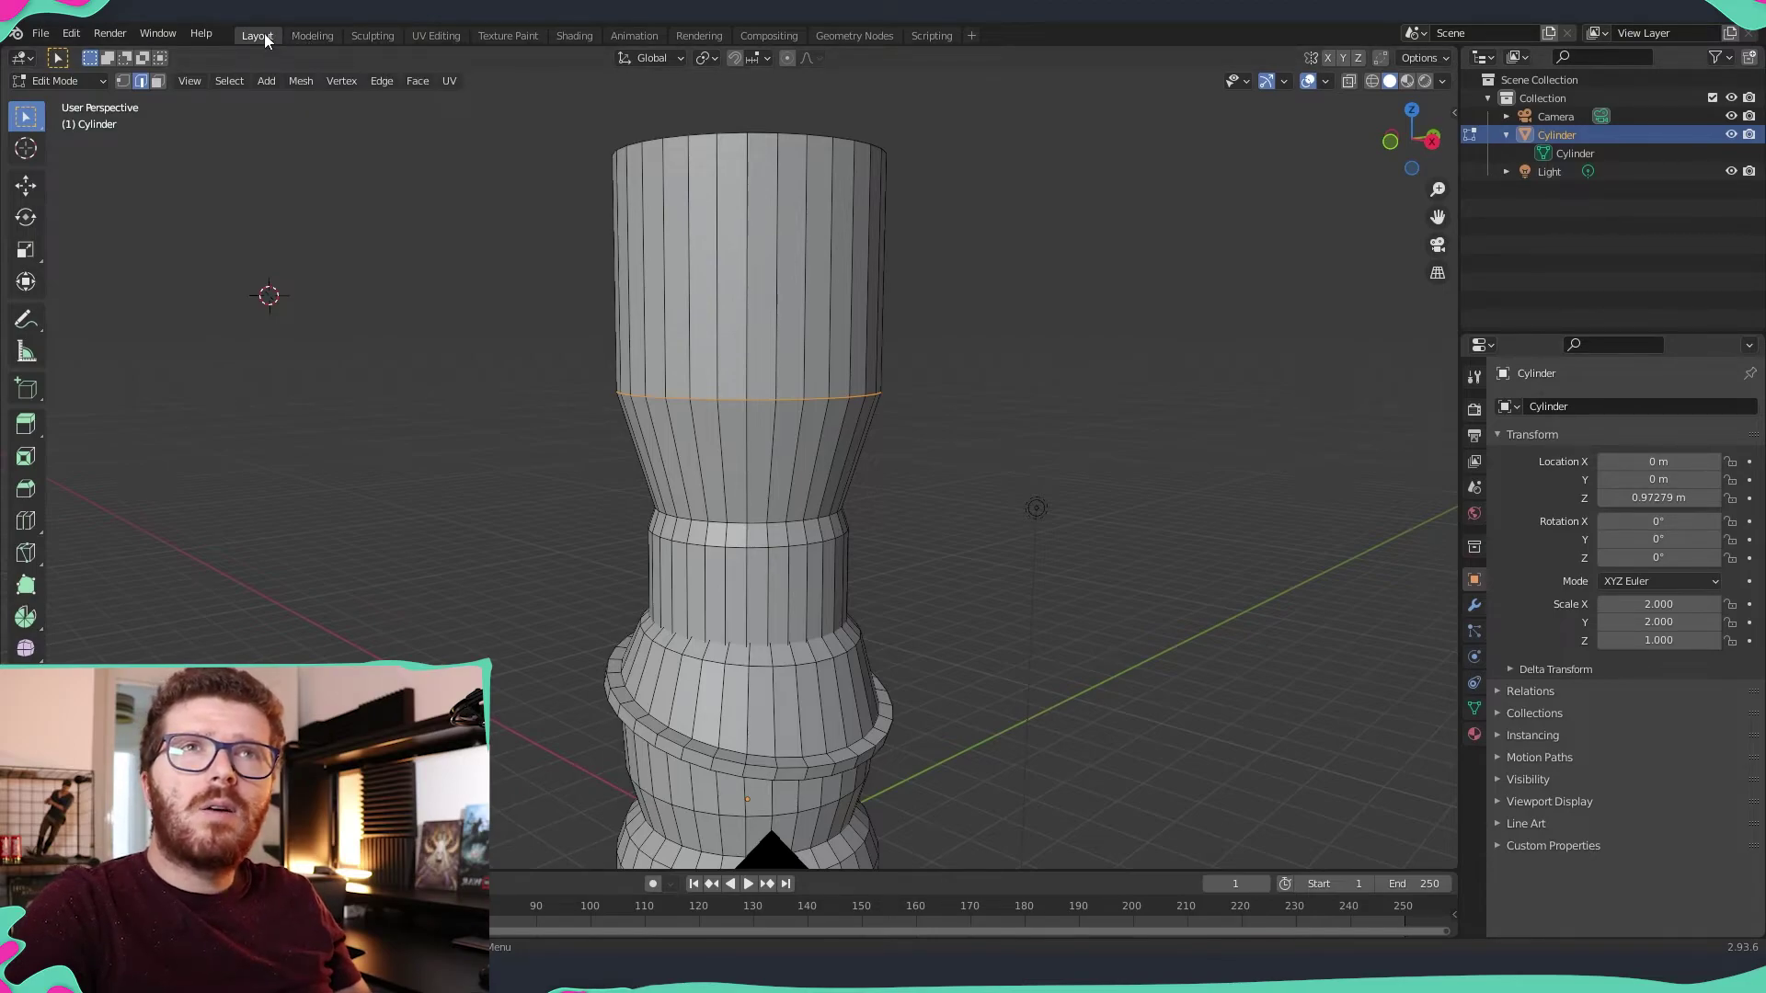
- Switch to the Modeling workspace and frame the whole cylinder in view
click(313, 35)
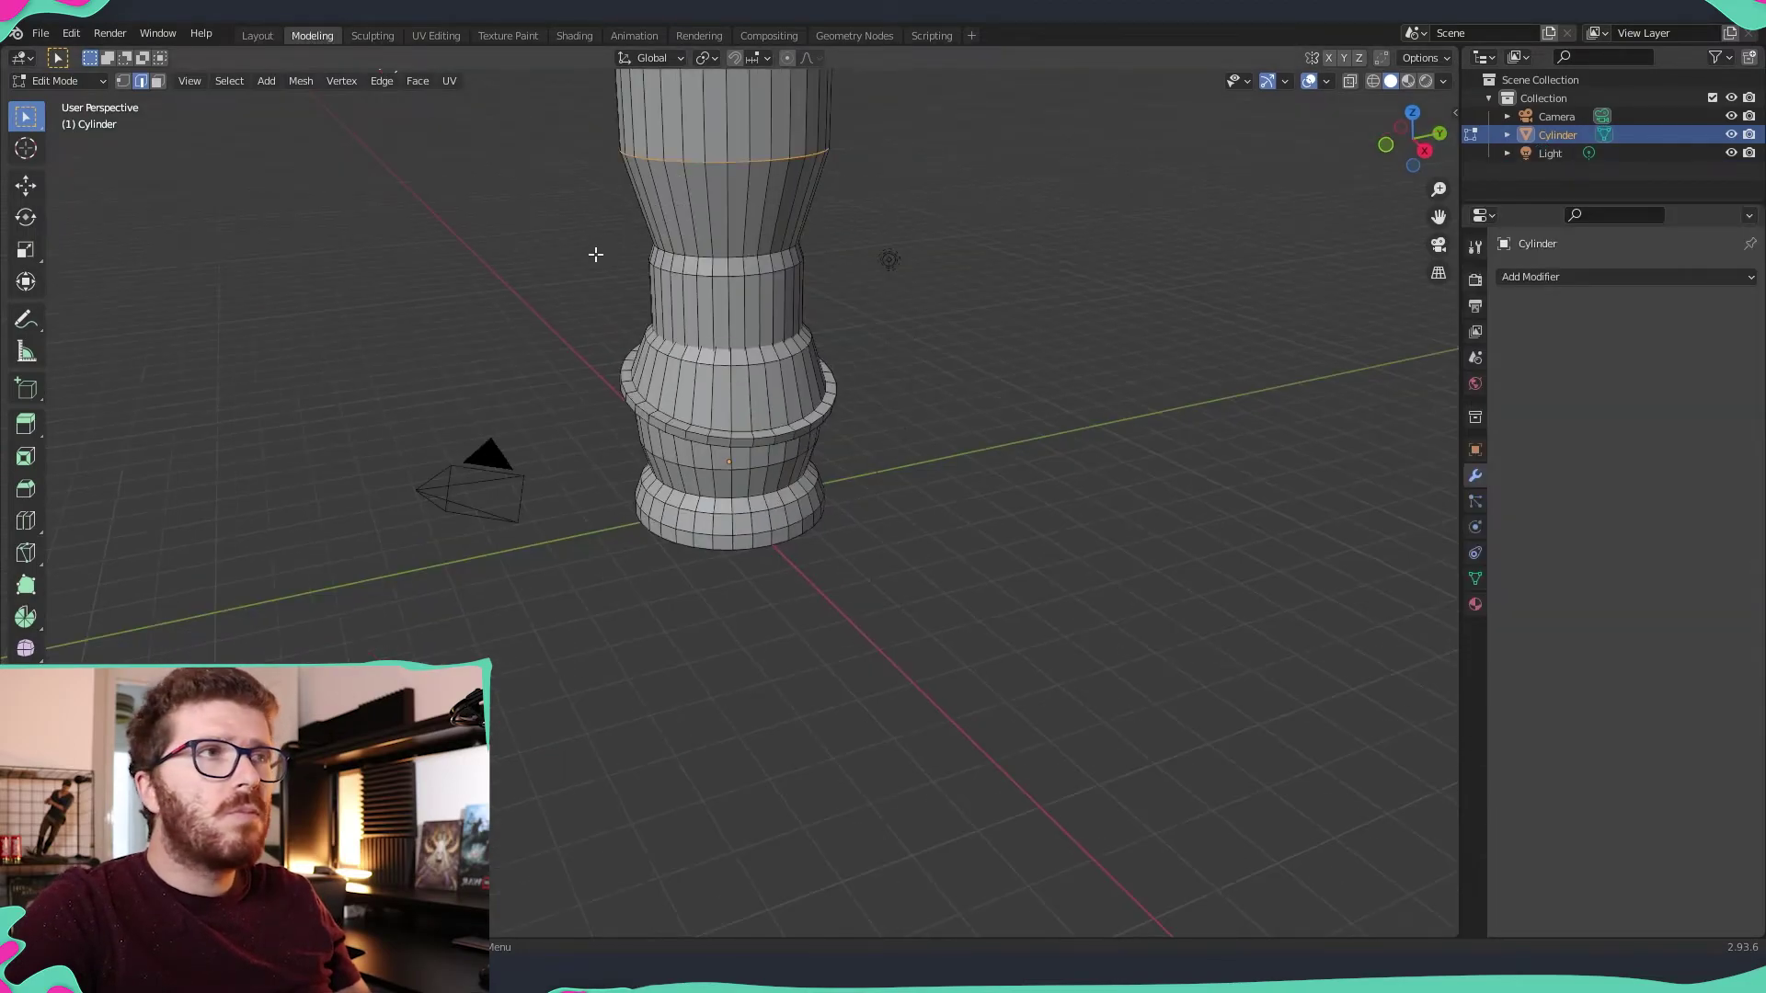
scroll(581, 231, down, 3)
middle_drag(611, 316, 681, 497)
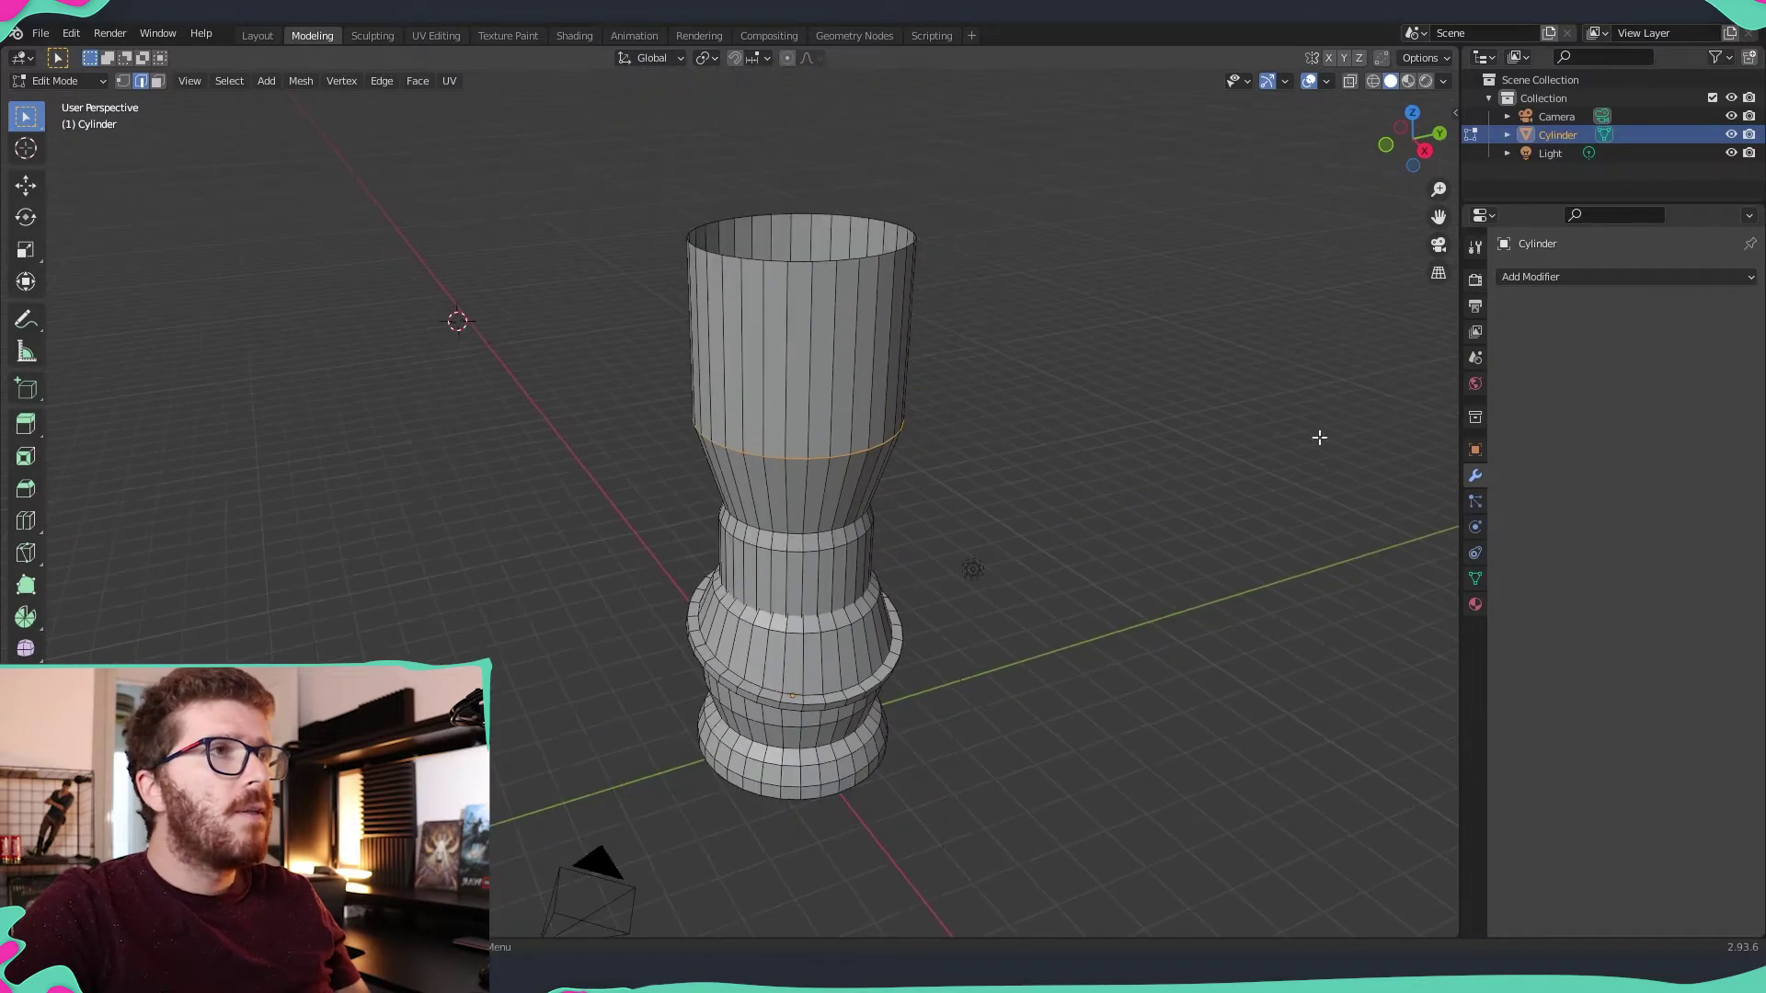
- Try a Smooth modifier with a factor of 10 on the cylinder and remove the modifier
click(1753, 277)
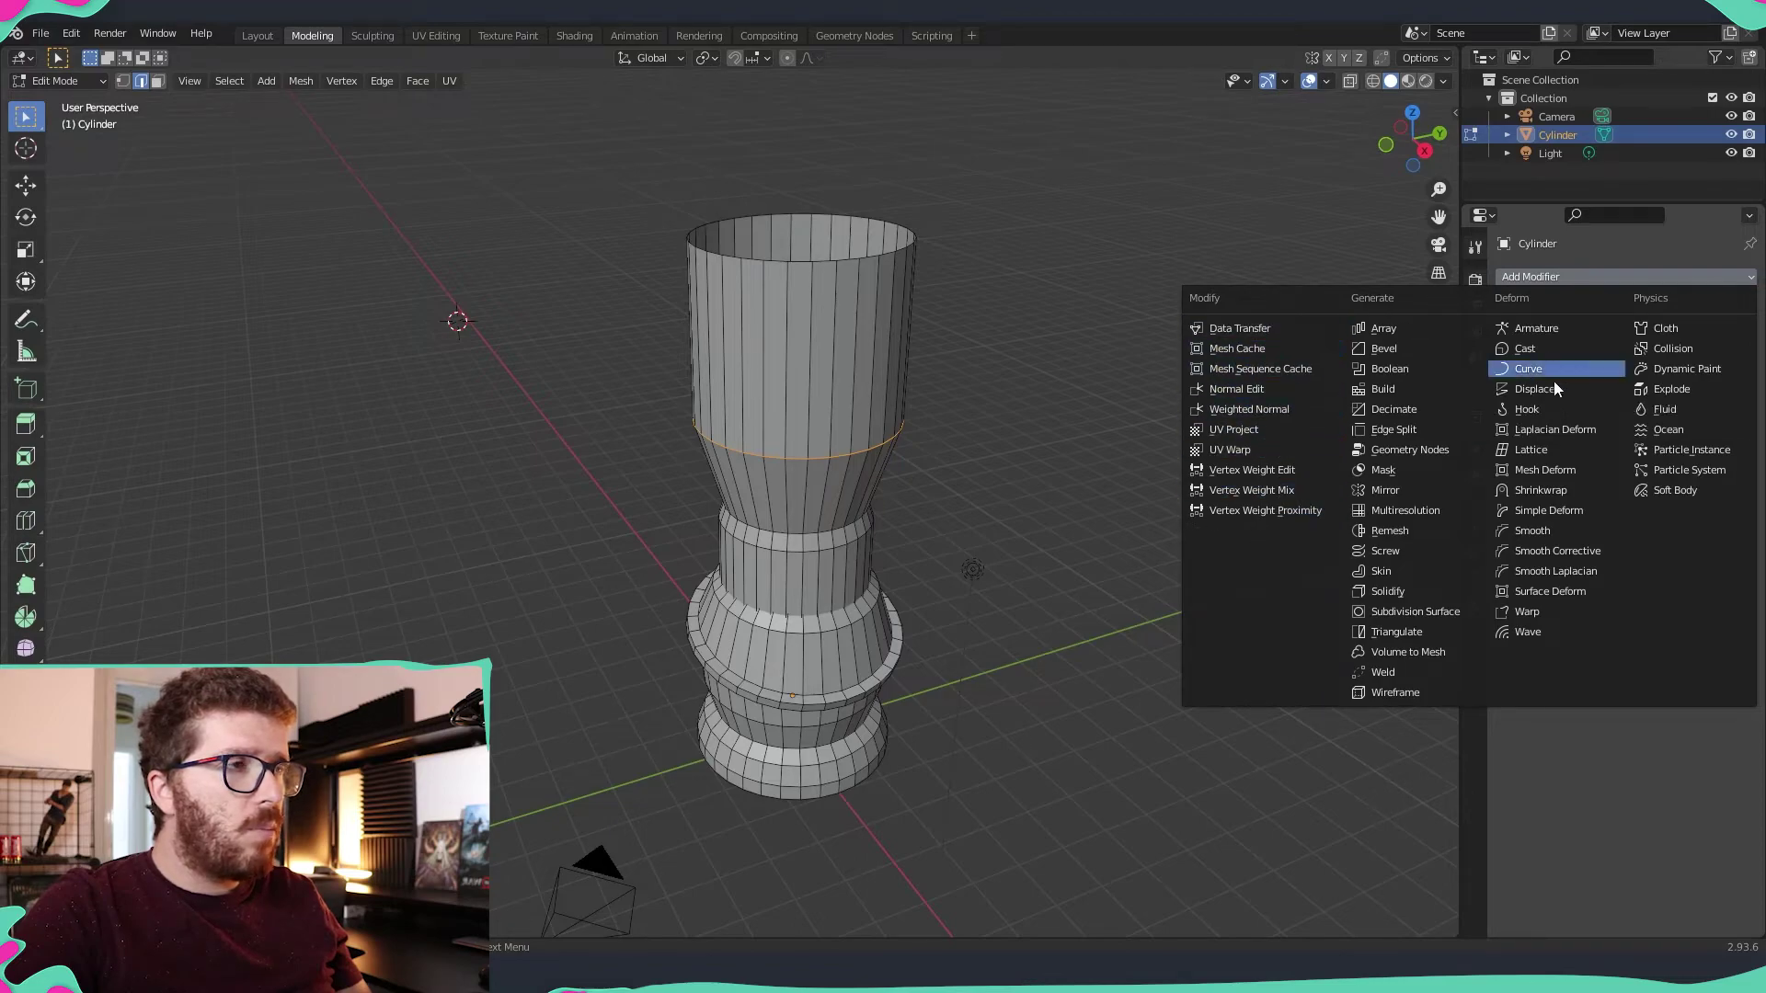
click(1558, 532)
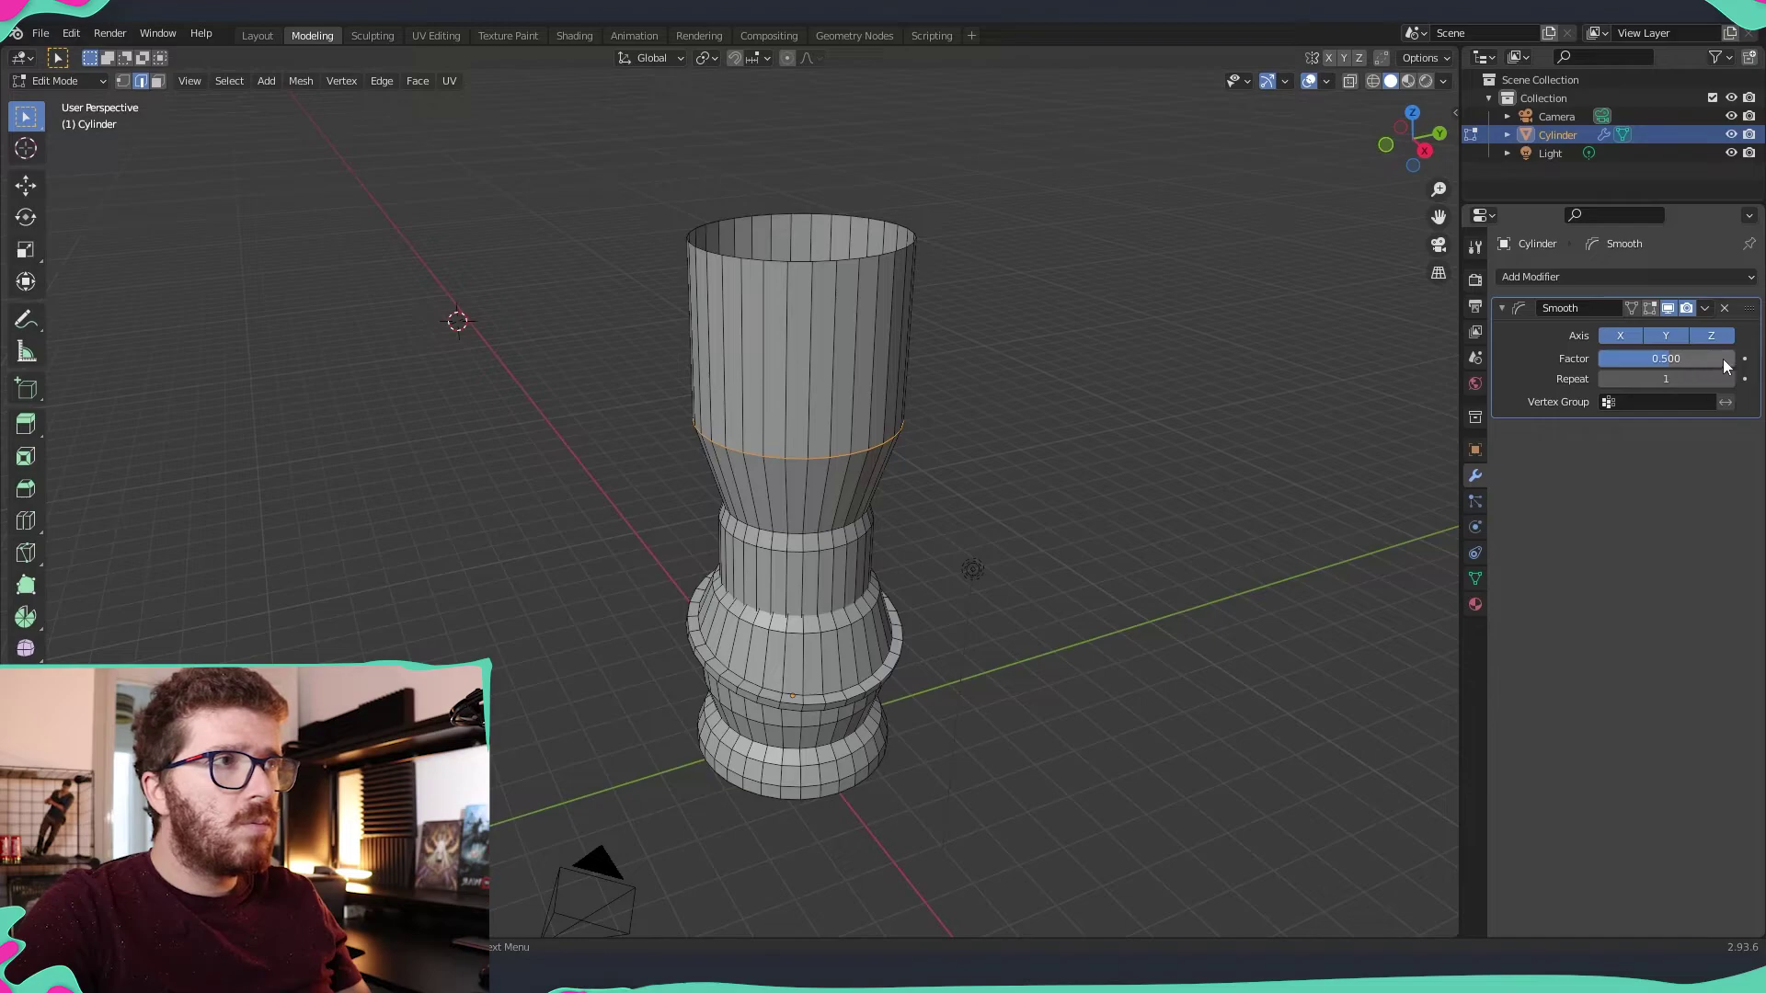
mouse_move(1723, 359)
mouse_down()
mouse_move(1619, 359)
mouse_move(1738, 362)
mouse_up()
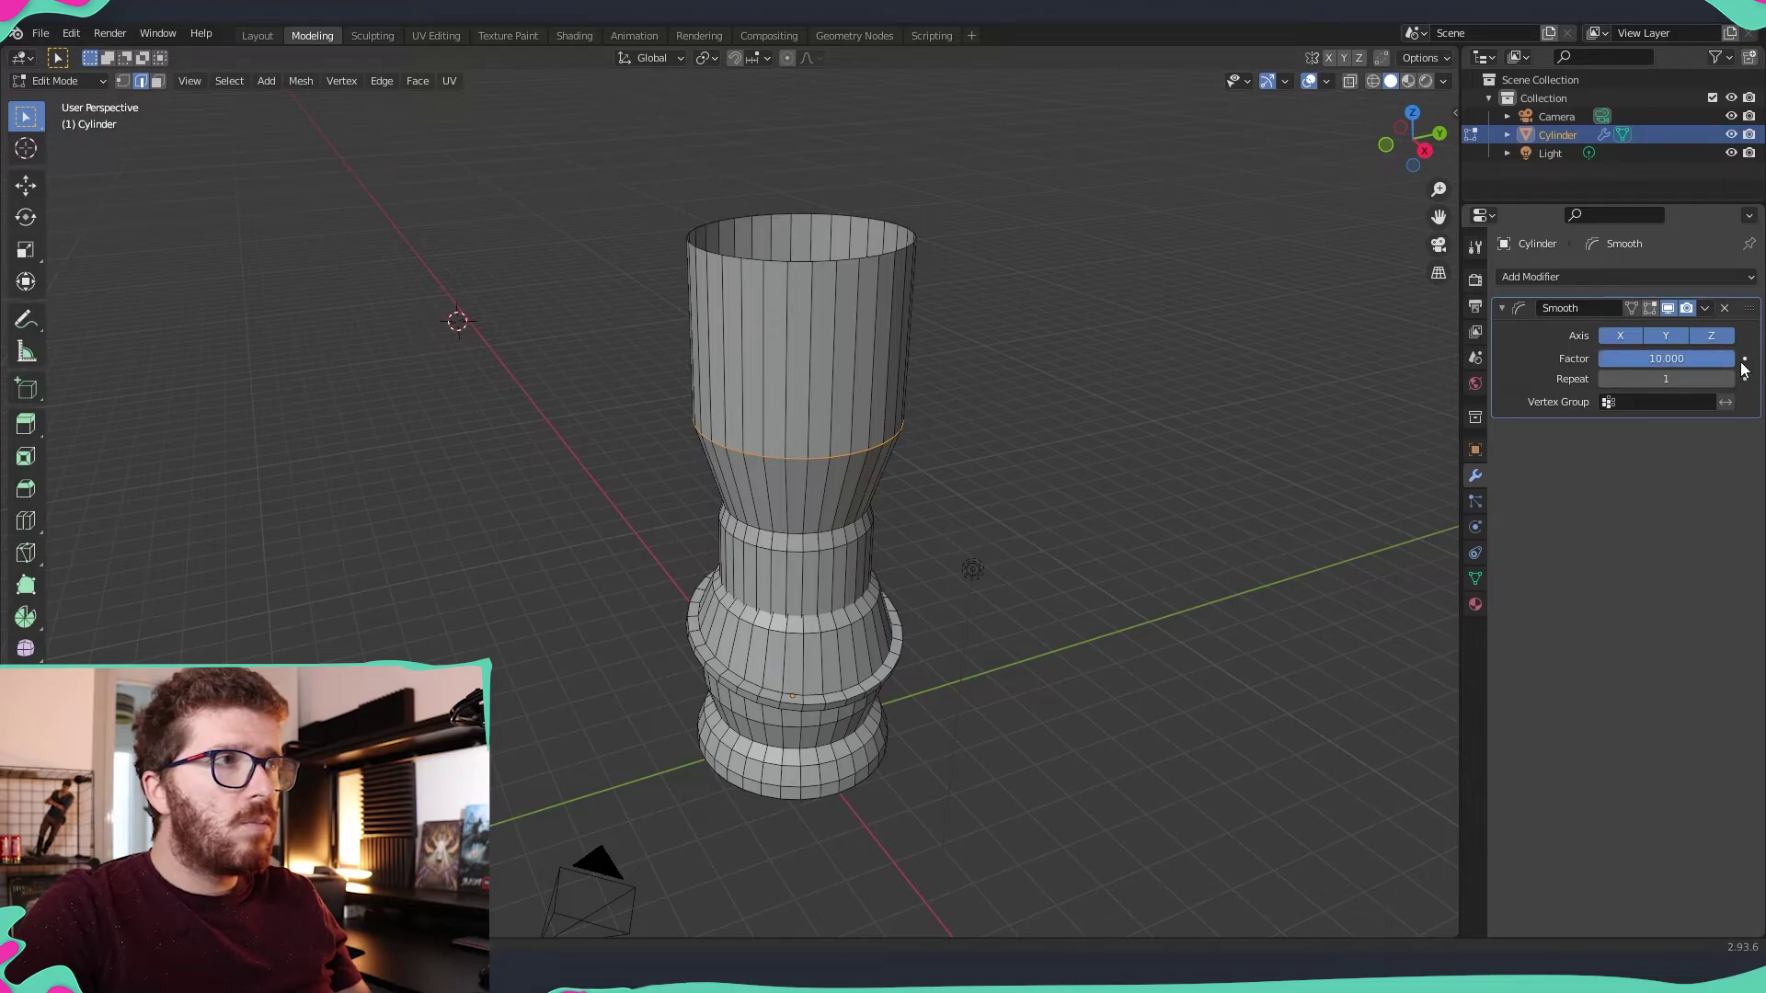
click(1725, 308)
click(1729, 278)
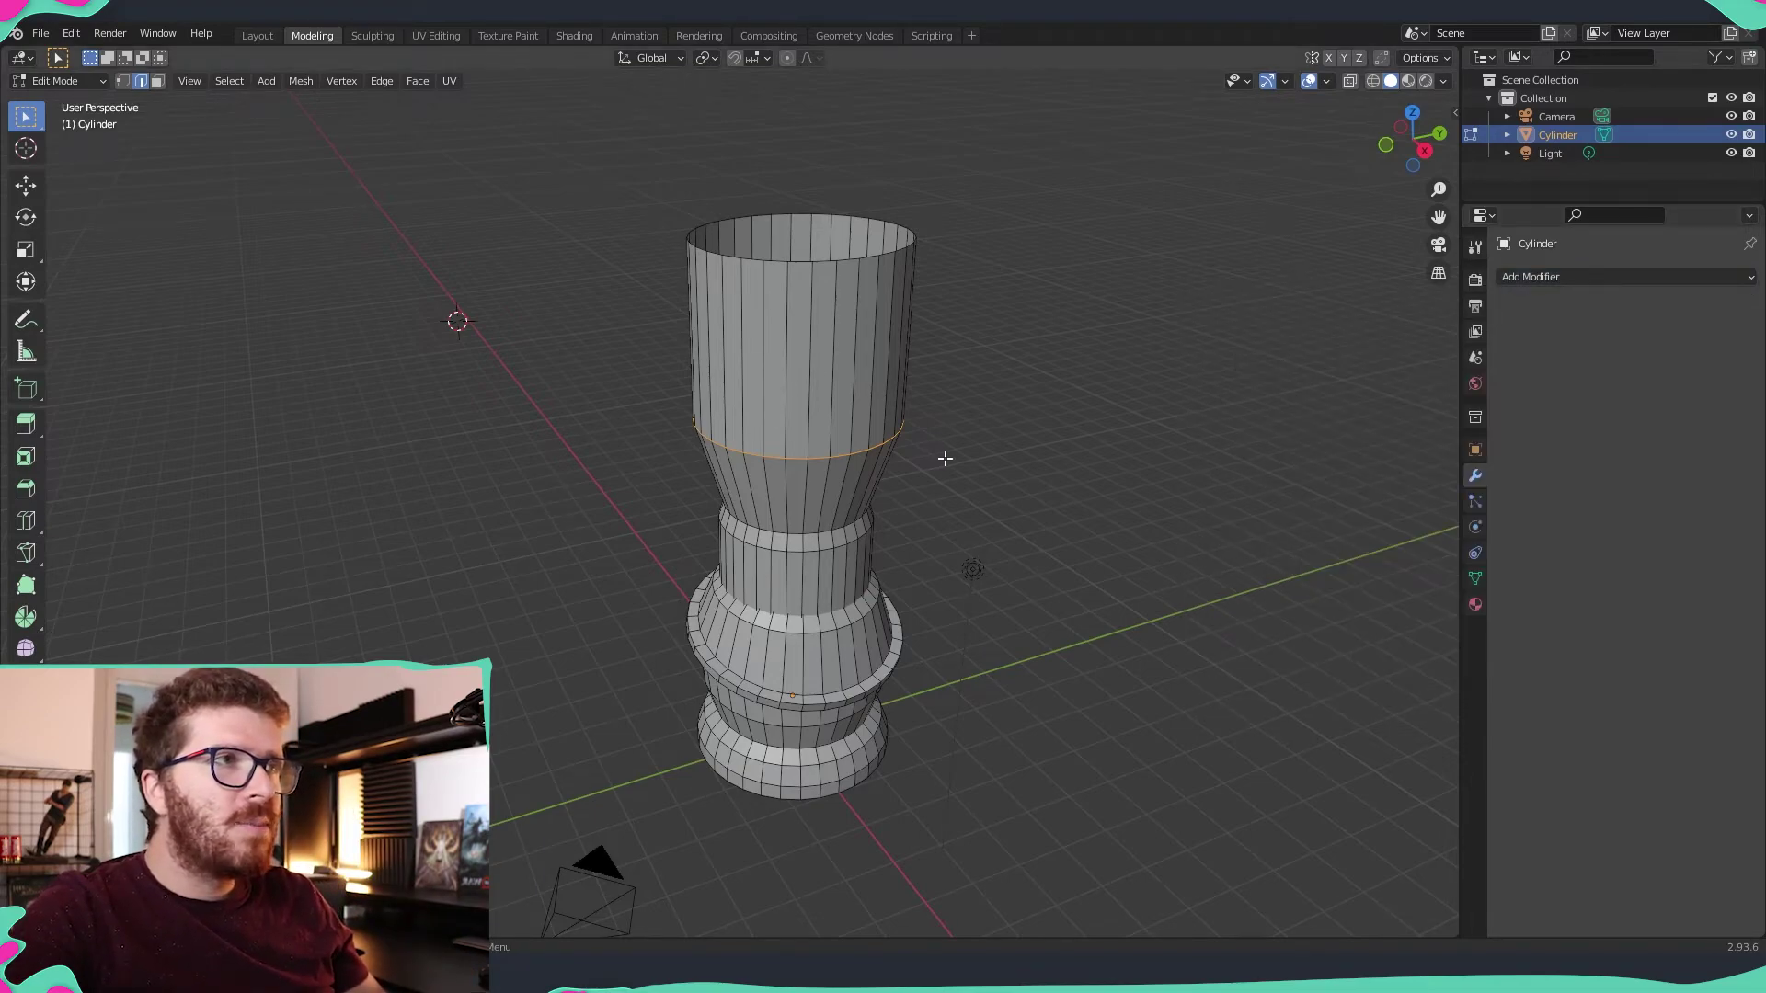
- Examine the render, output and view layer properties, and expand the Options and Workspace settings of the active tool
click(1477, 248)
click(1476, 280)
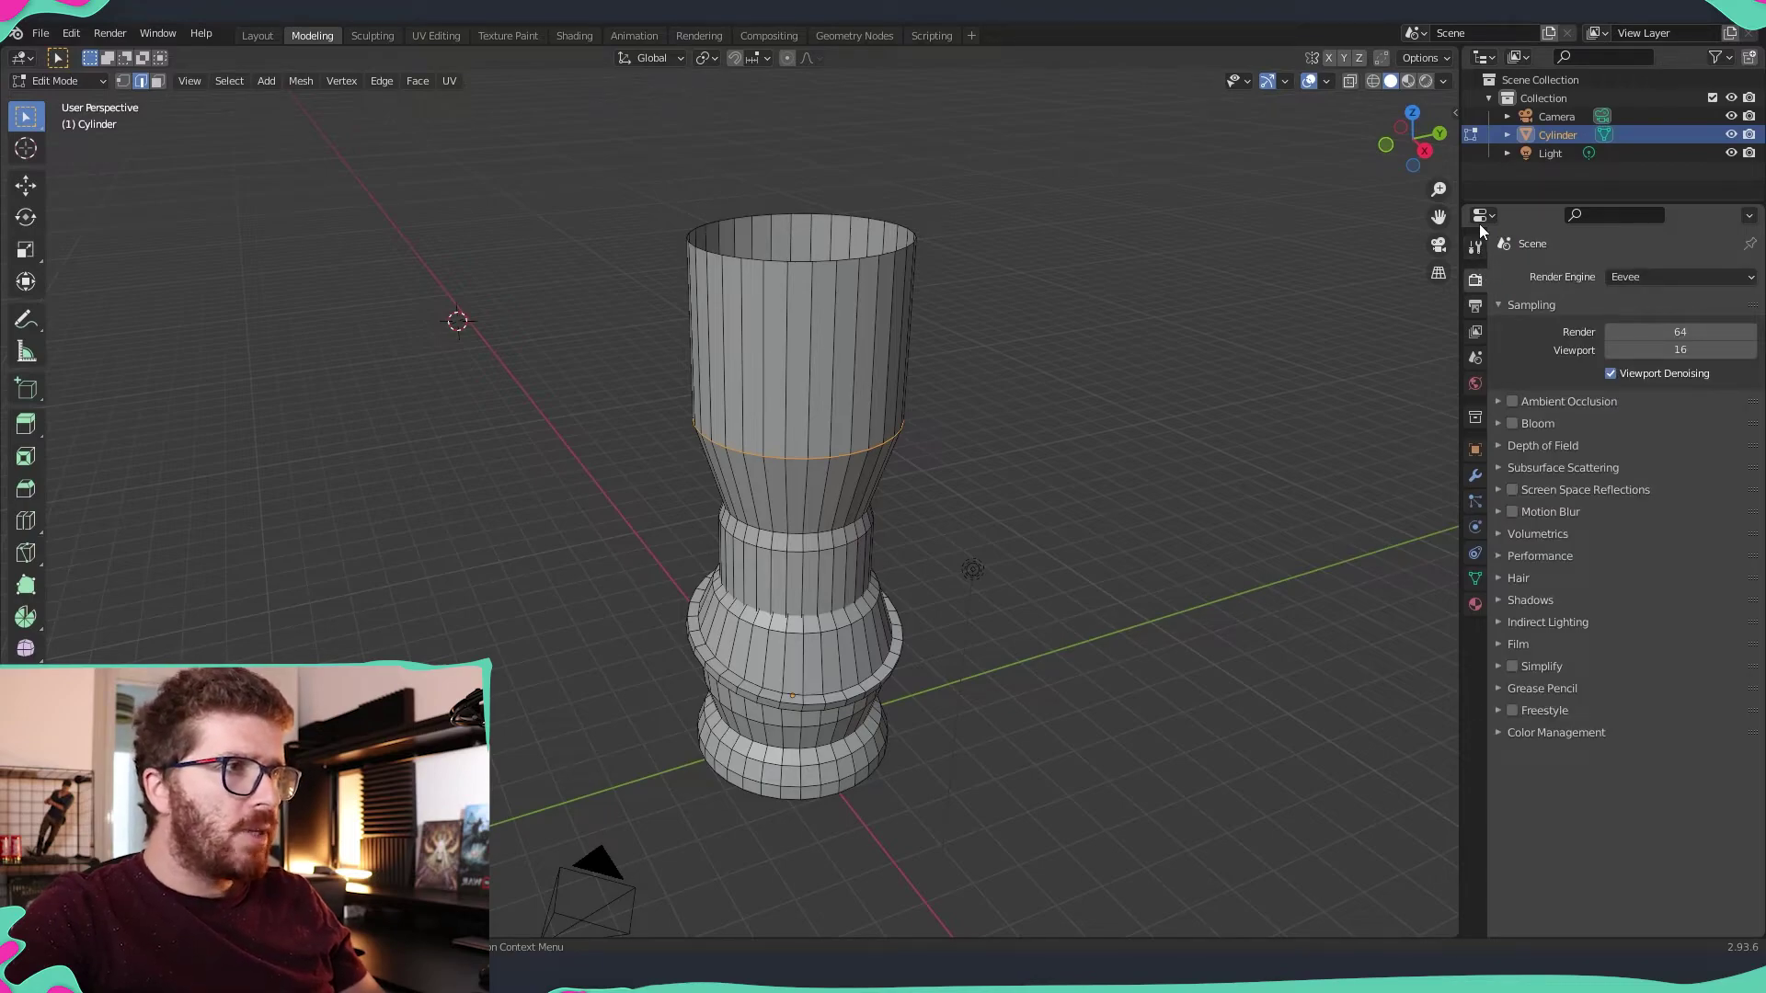
click(1476, 306)
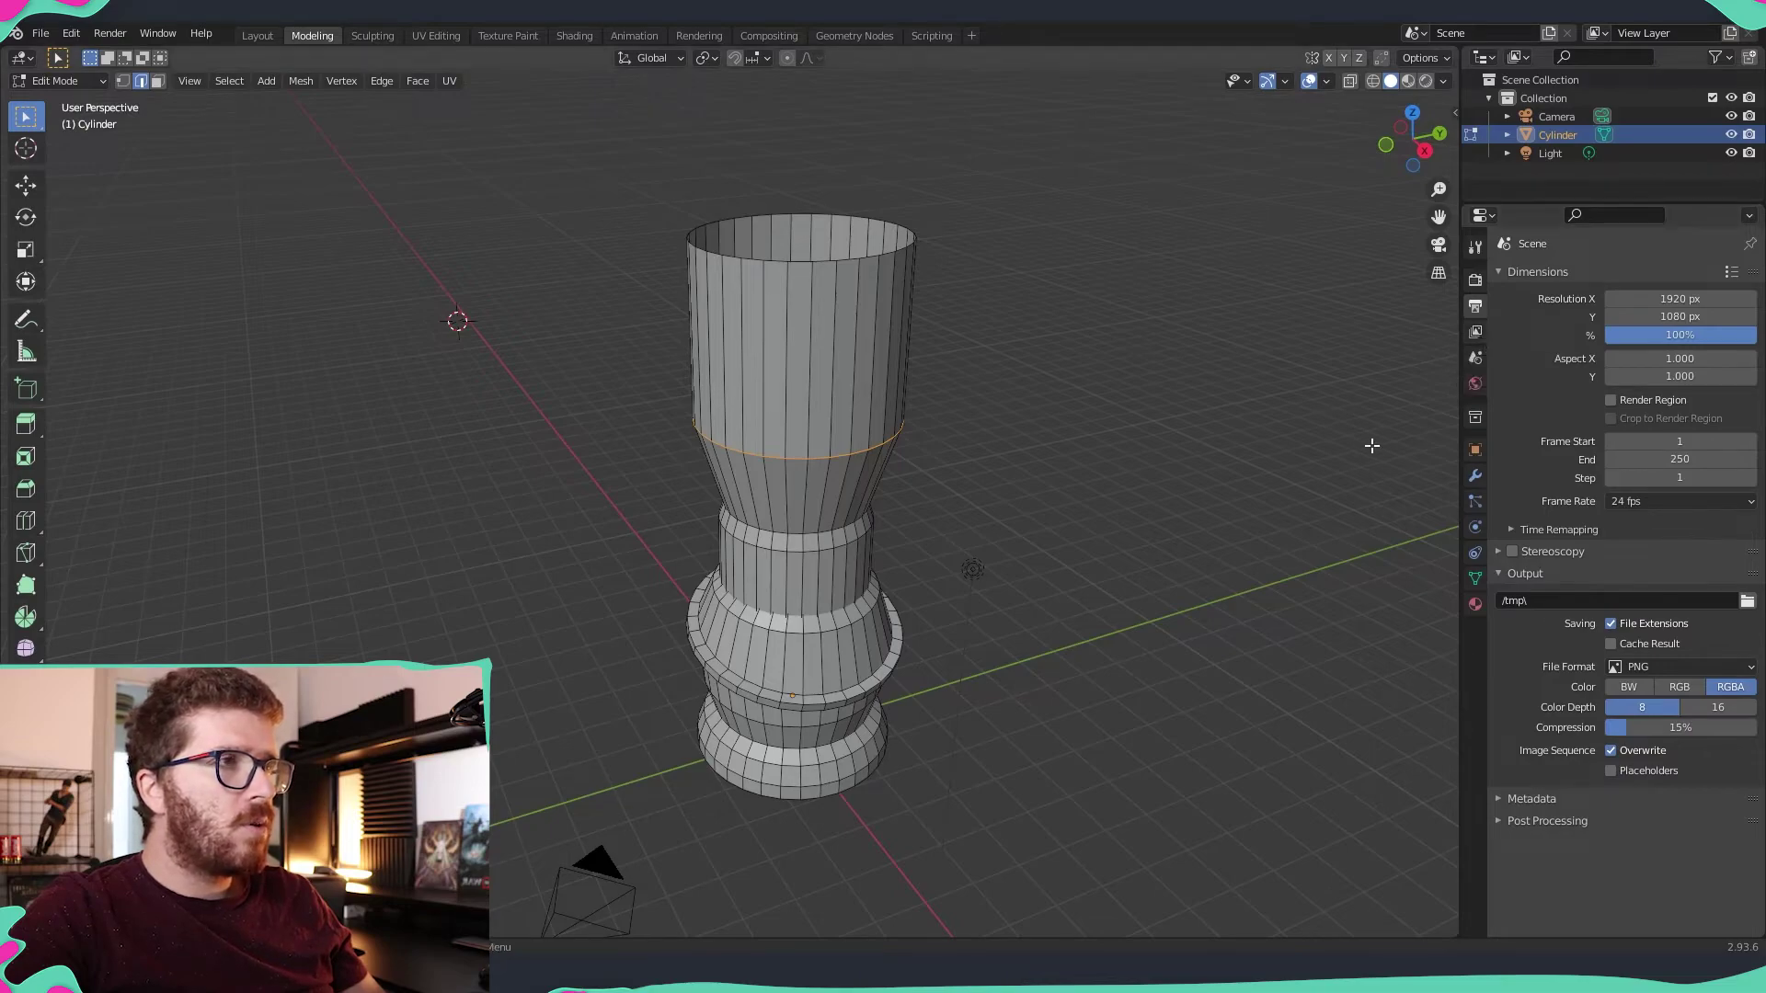
click(1477, 332)
click(1476, 246)
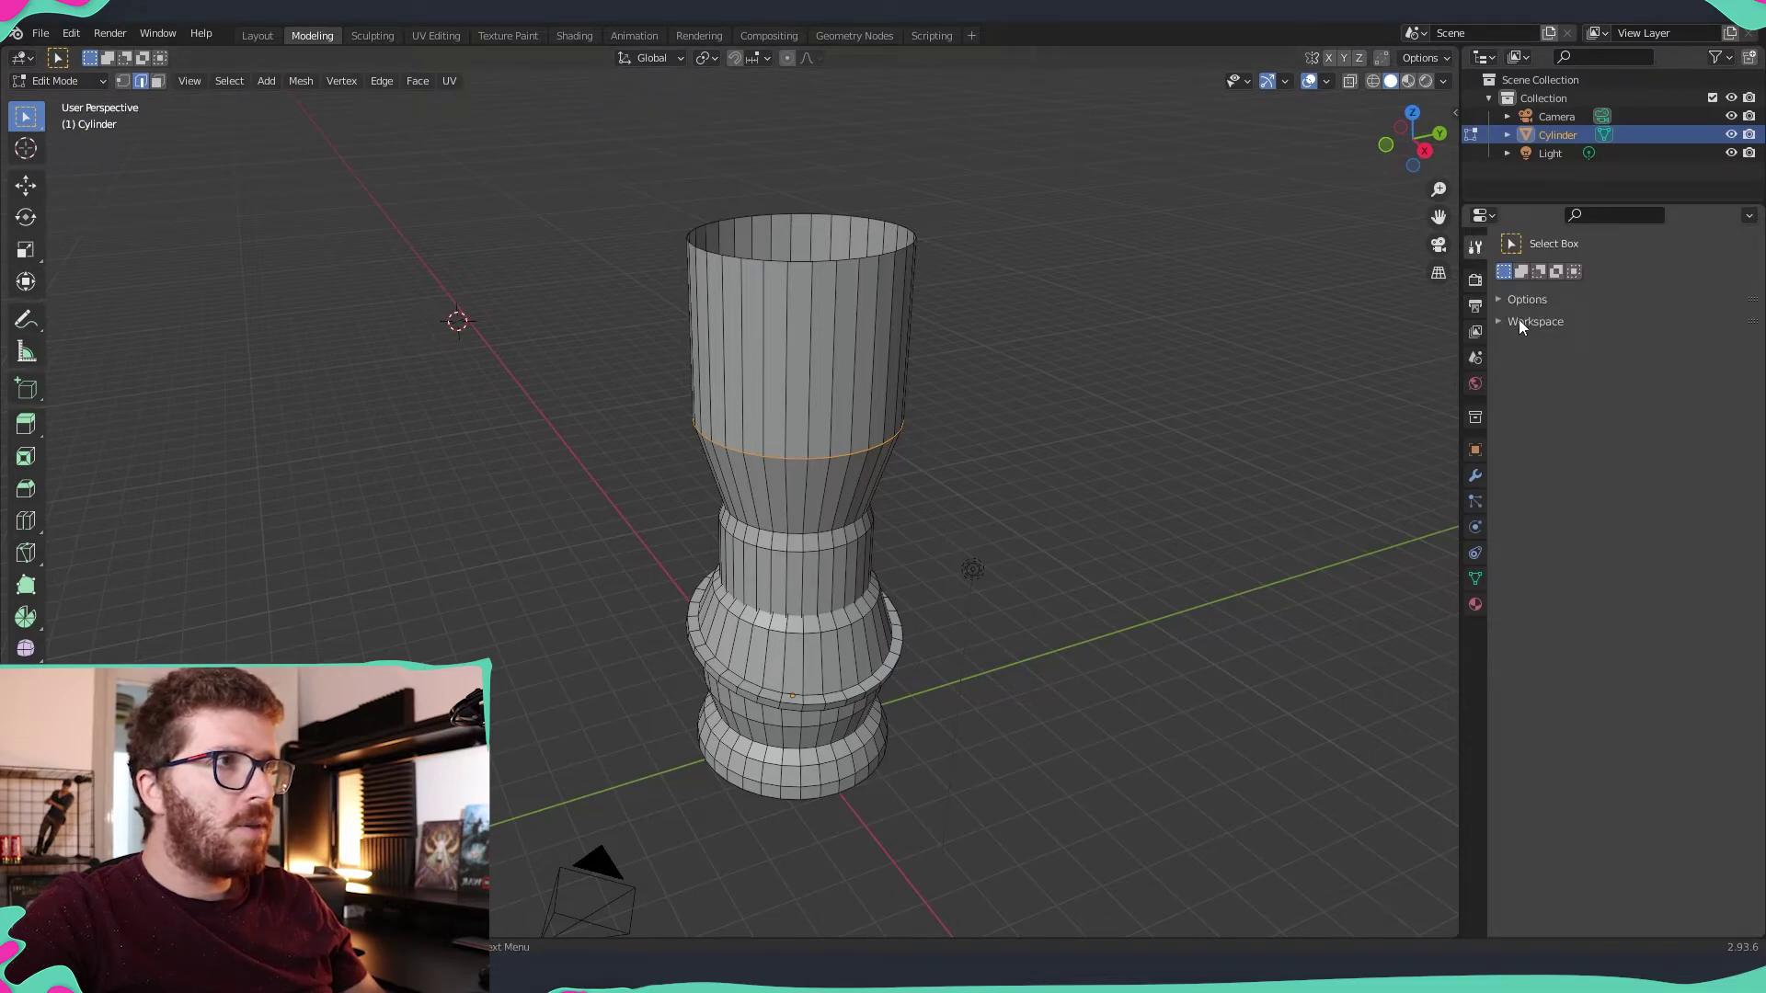
click(1499, 300)
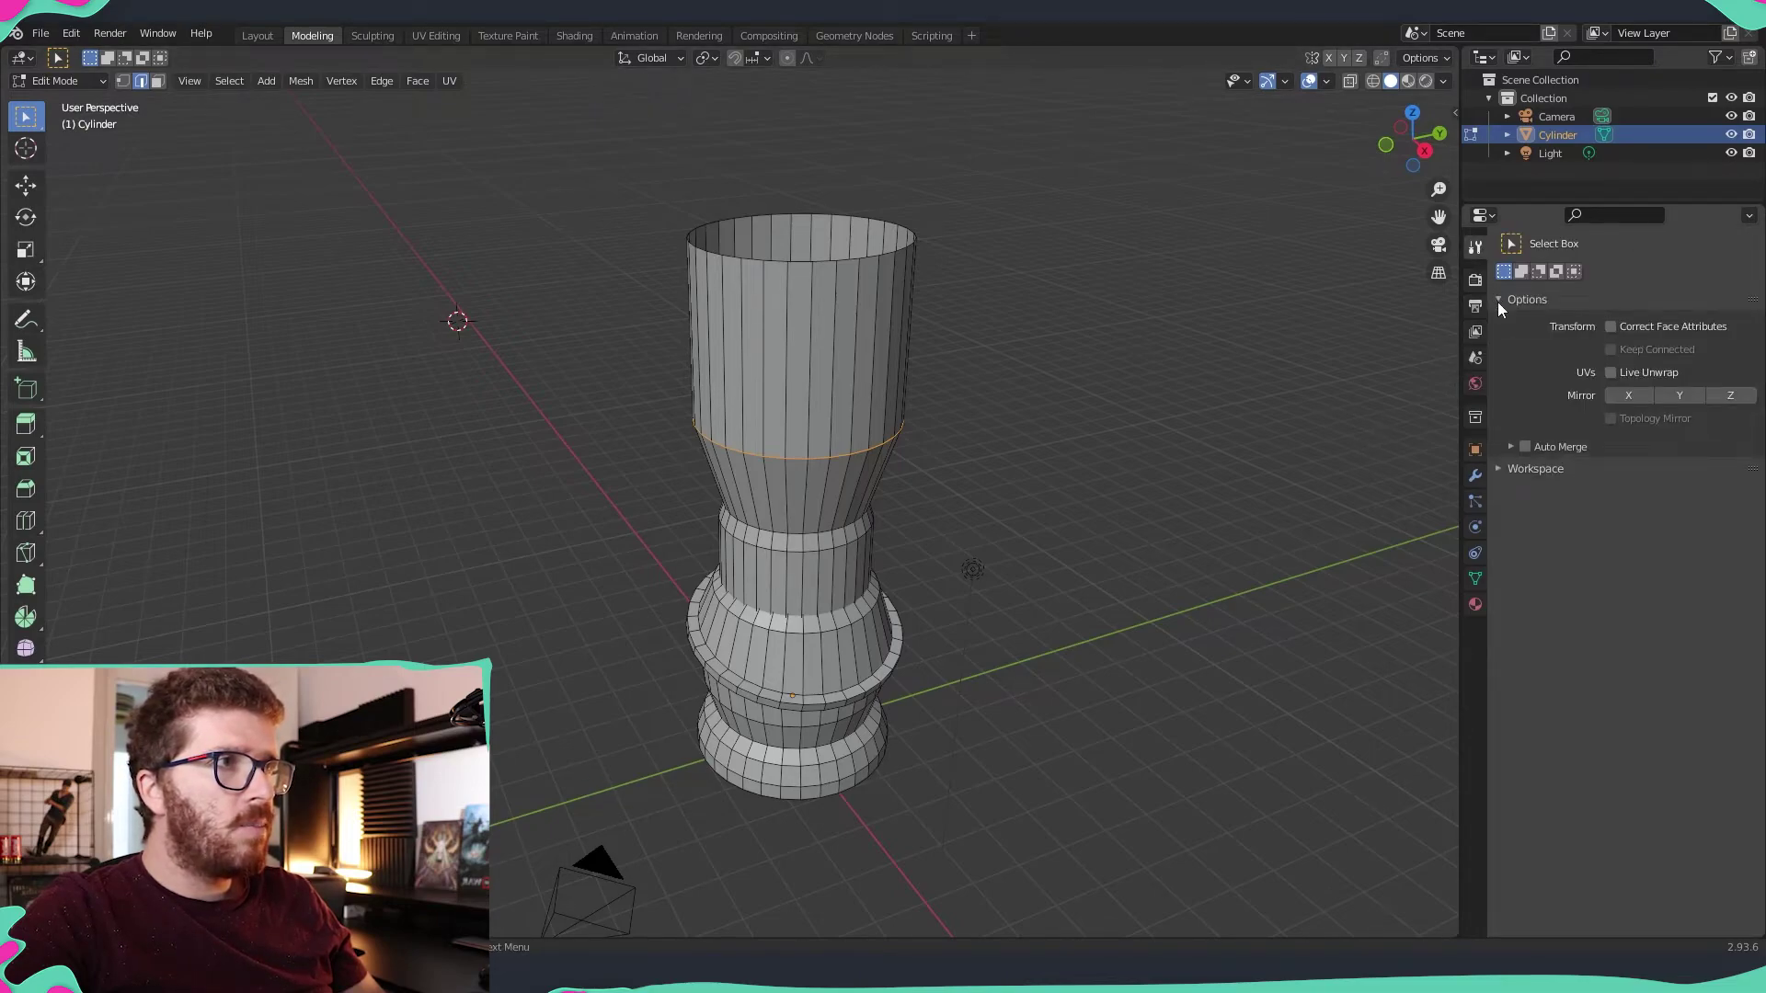
click(1499, 470)
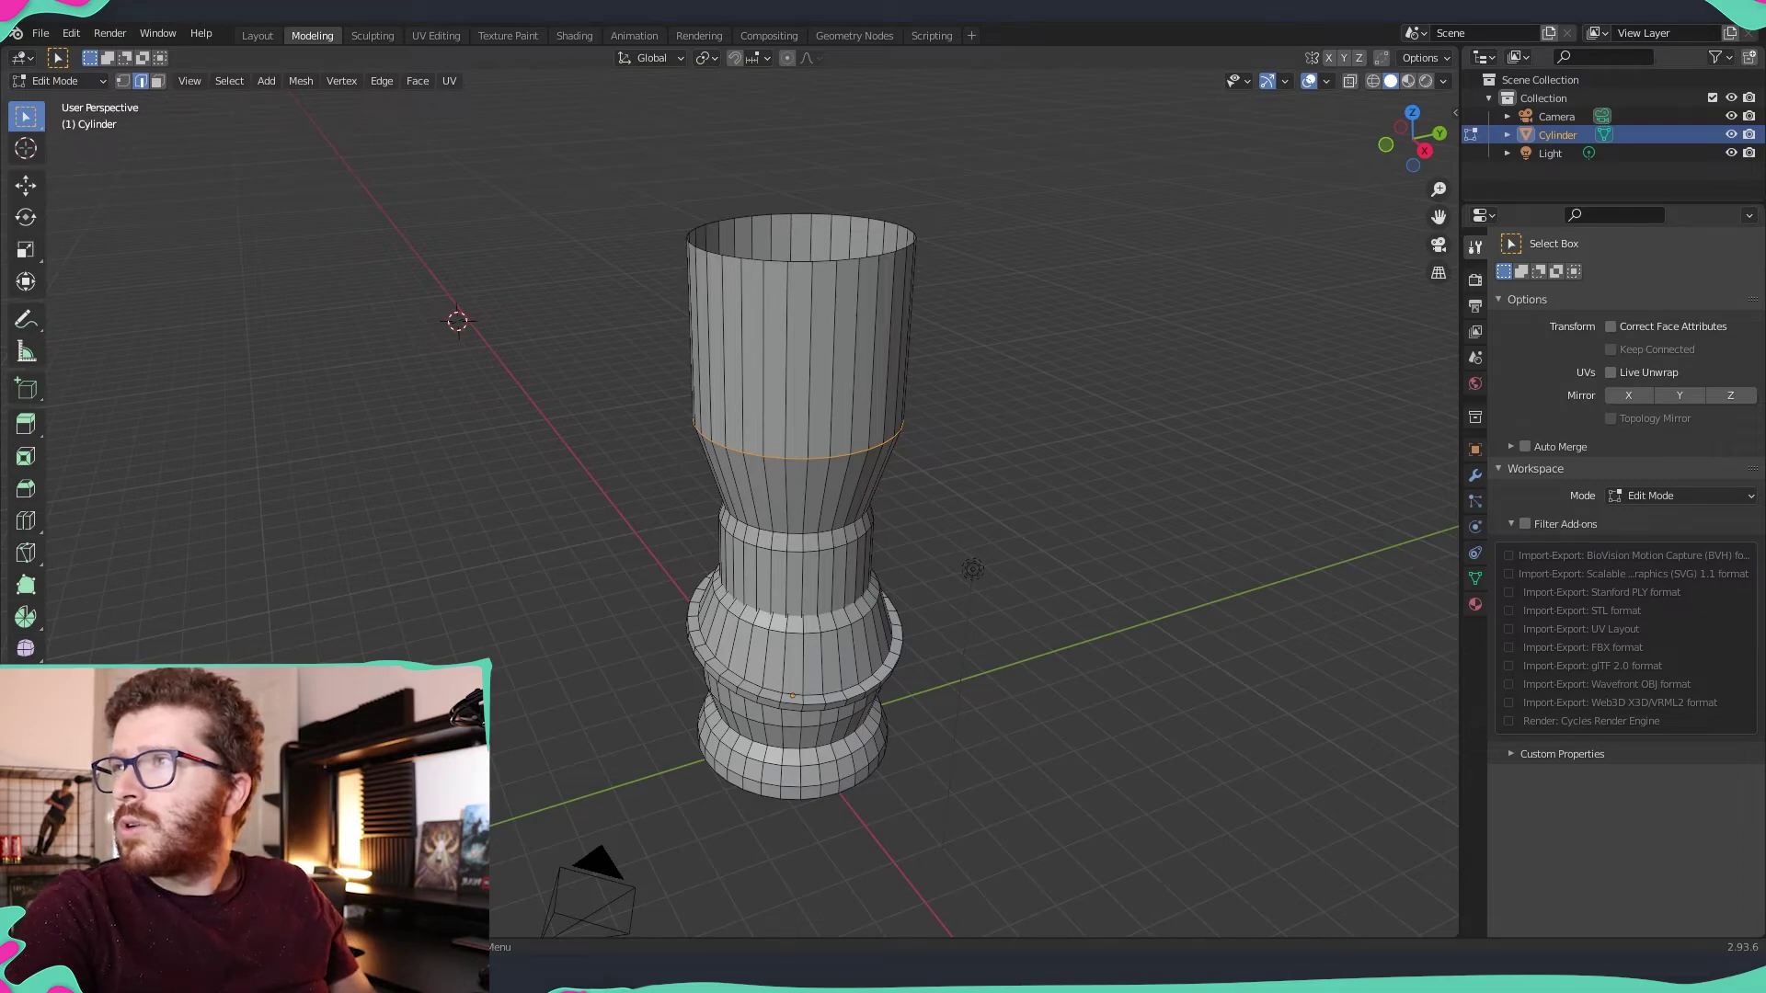
- Try Bevel Edges on the selected edge loop with practically no width
middle_drag(883, 460, 811, 441)
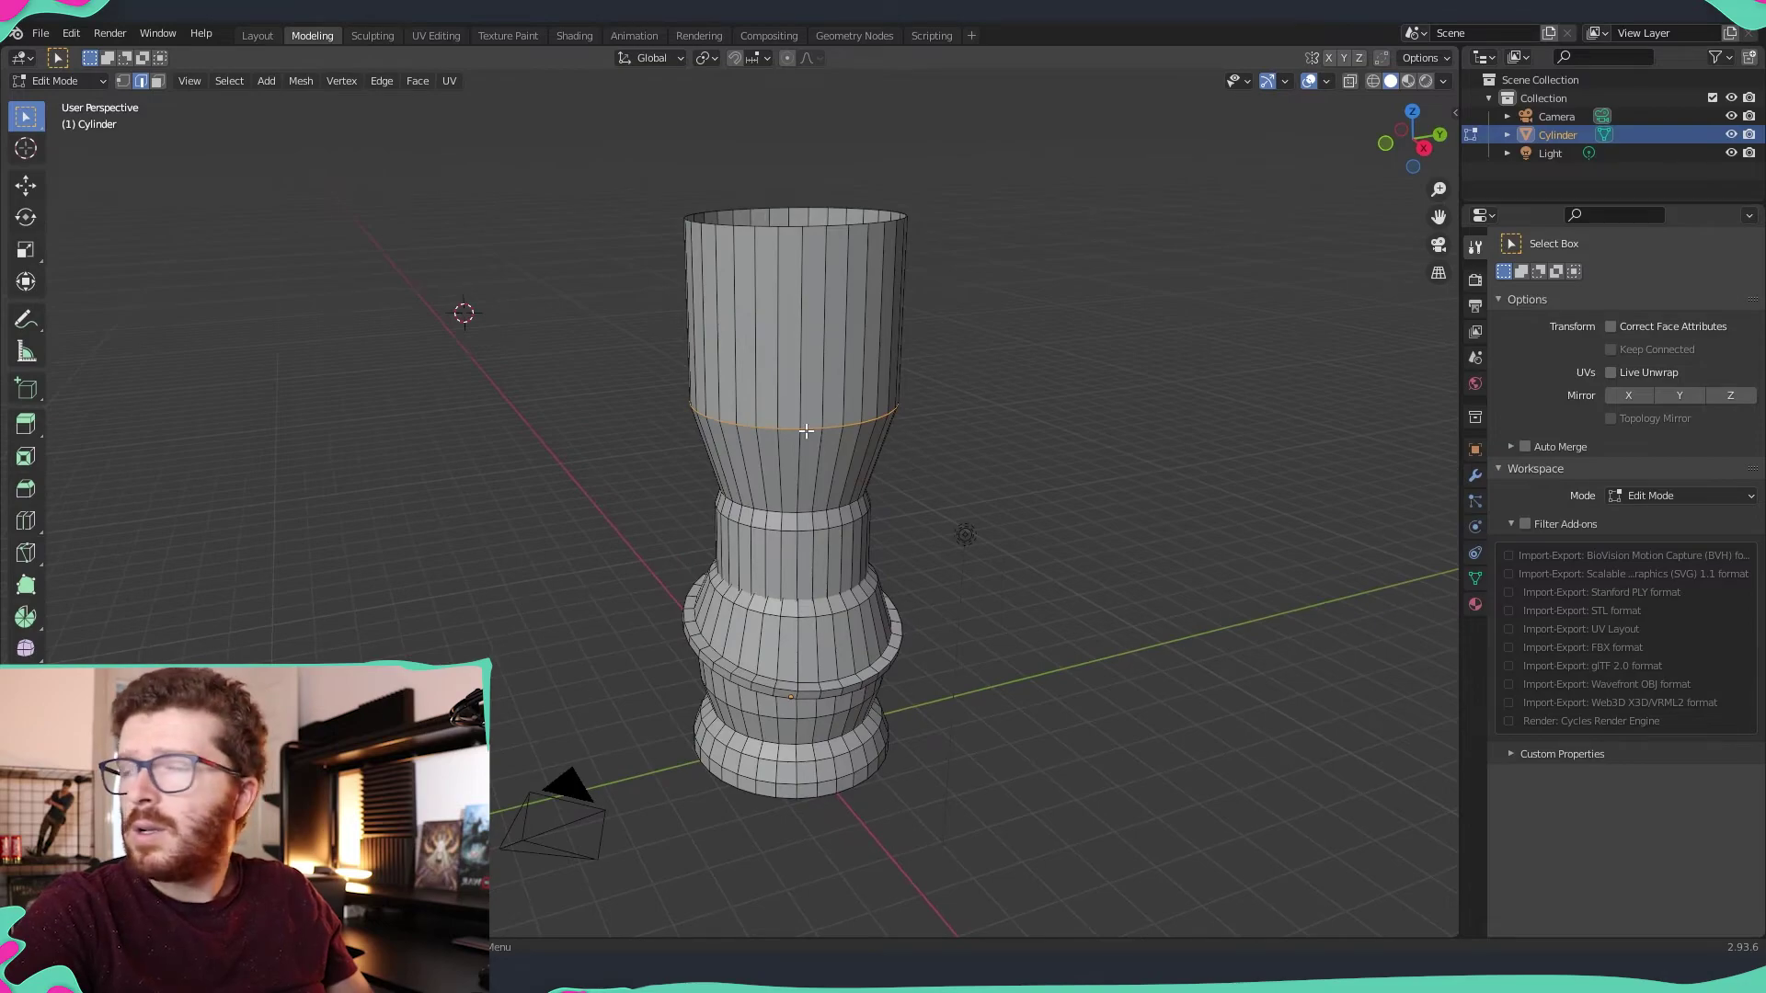
key(ctrl+e)
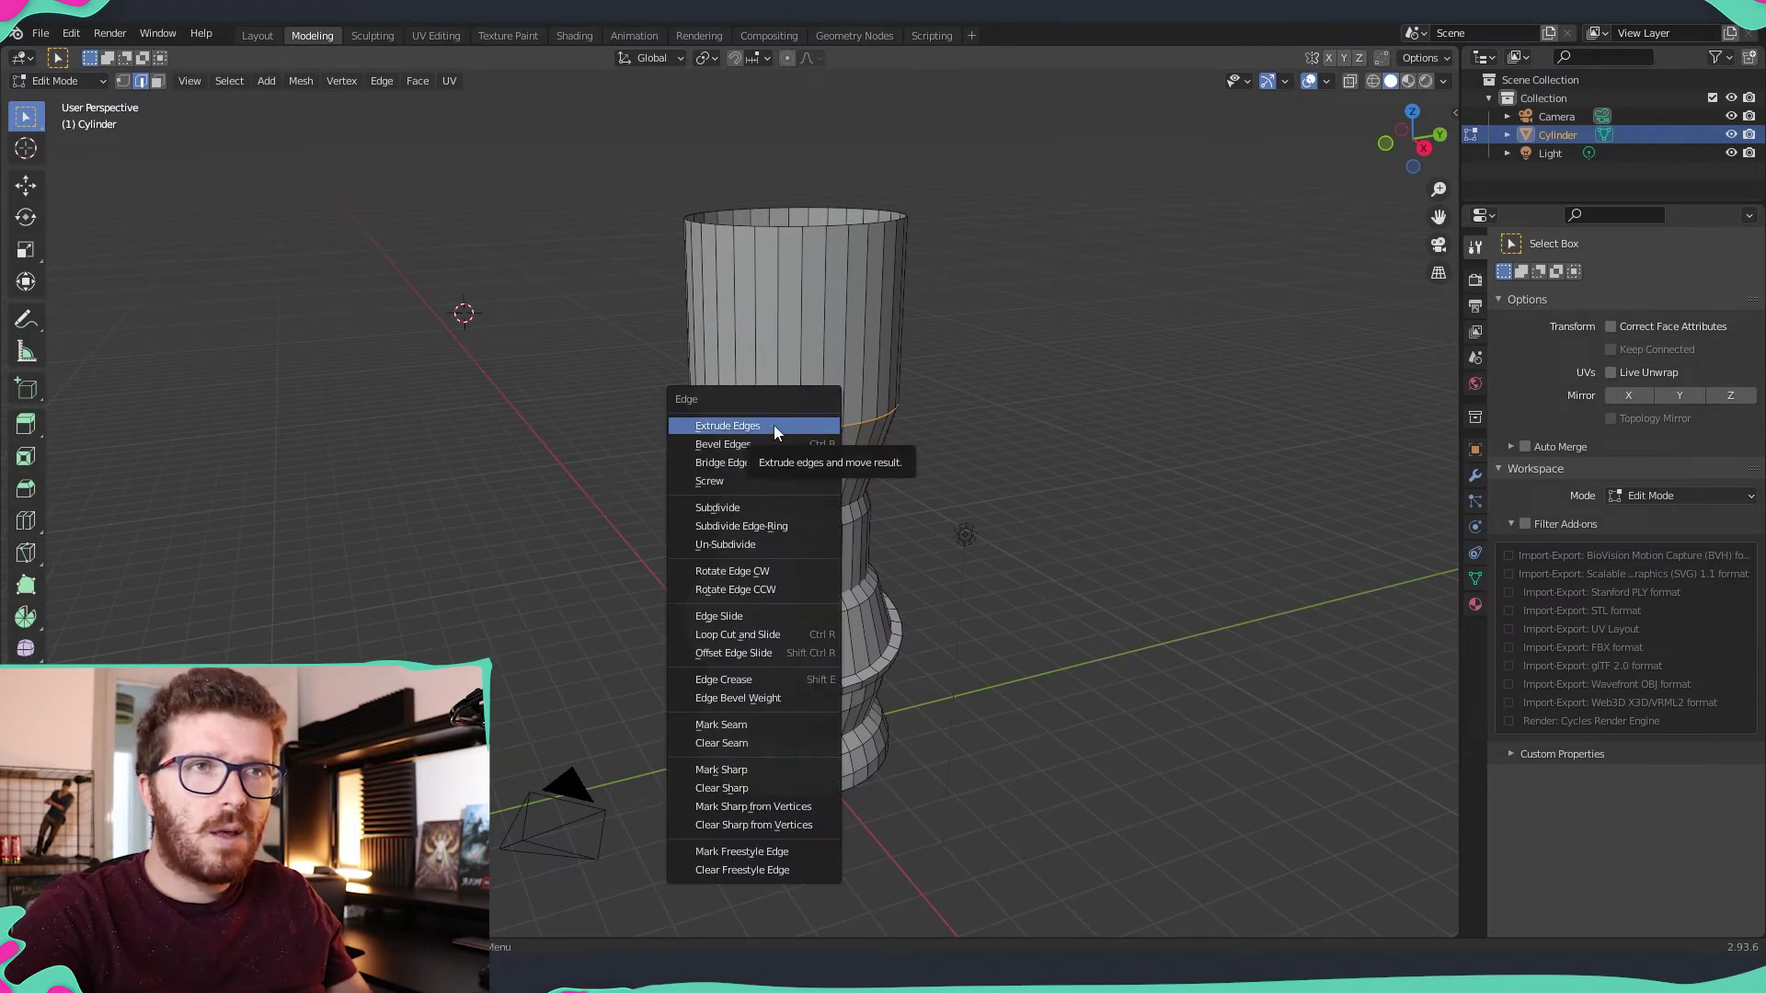
click(722, 444)
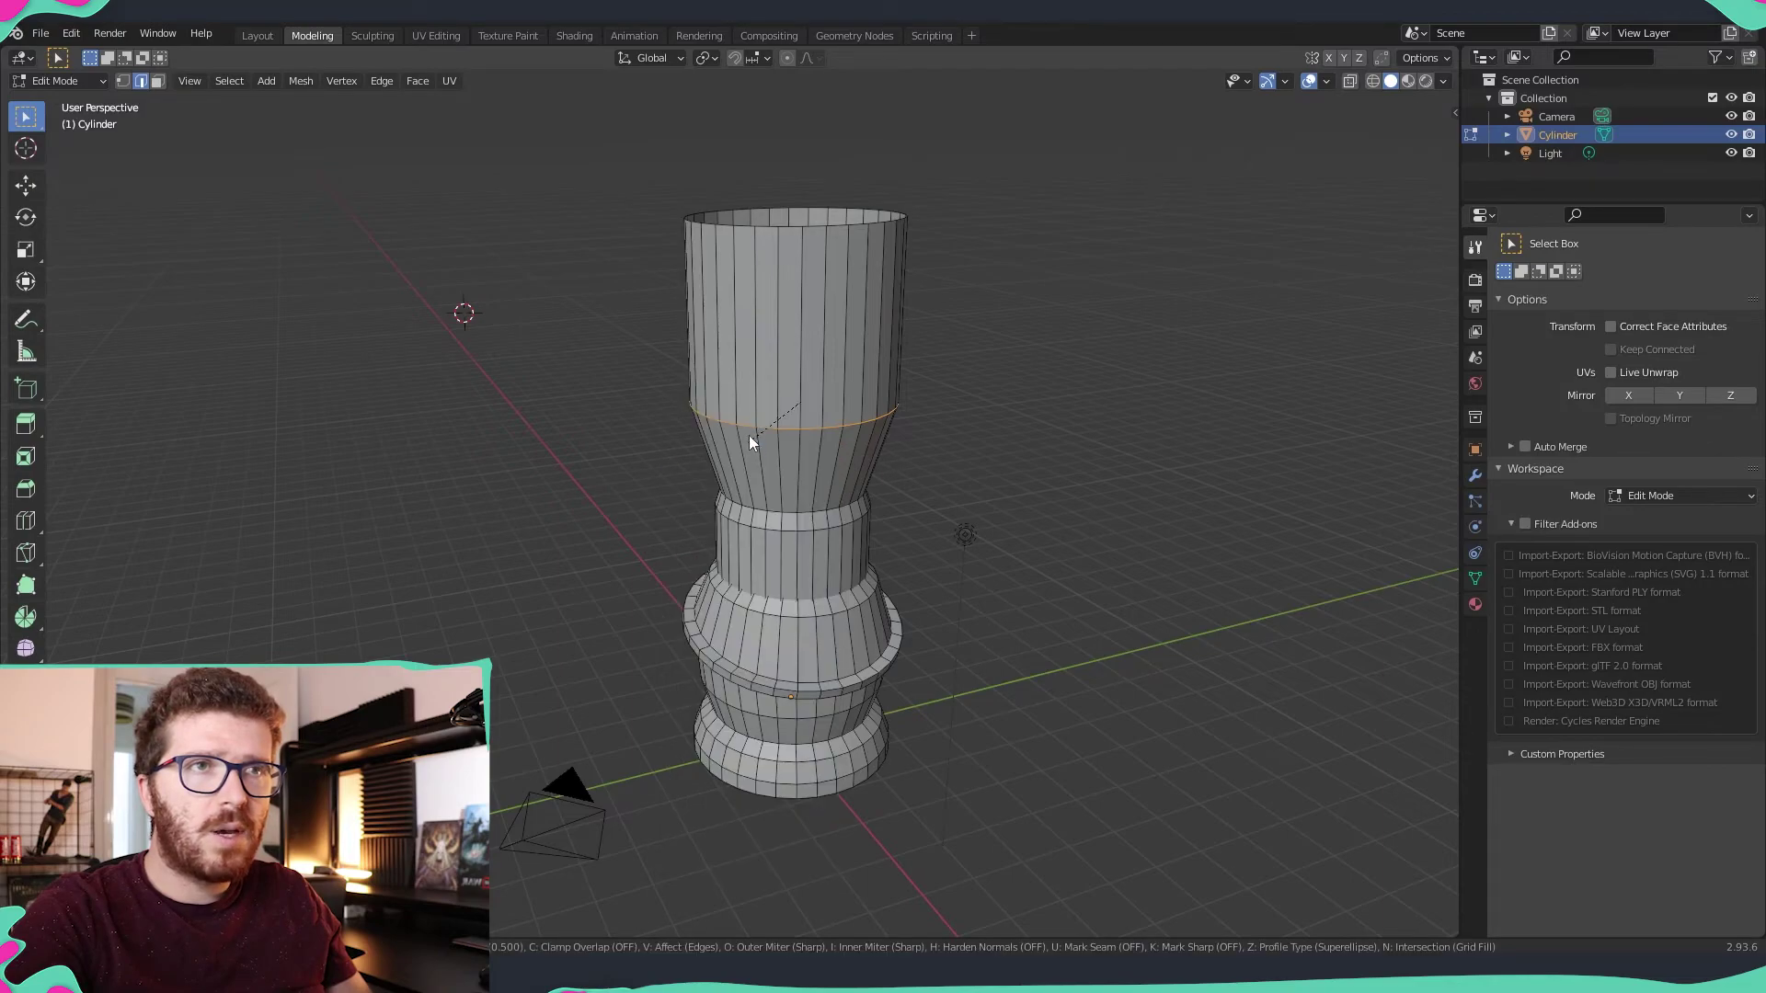
click(758, 428)
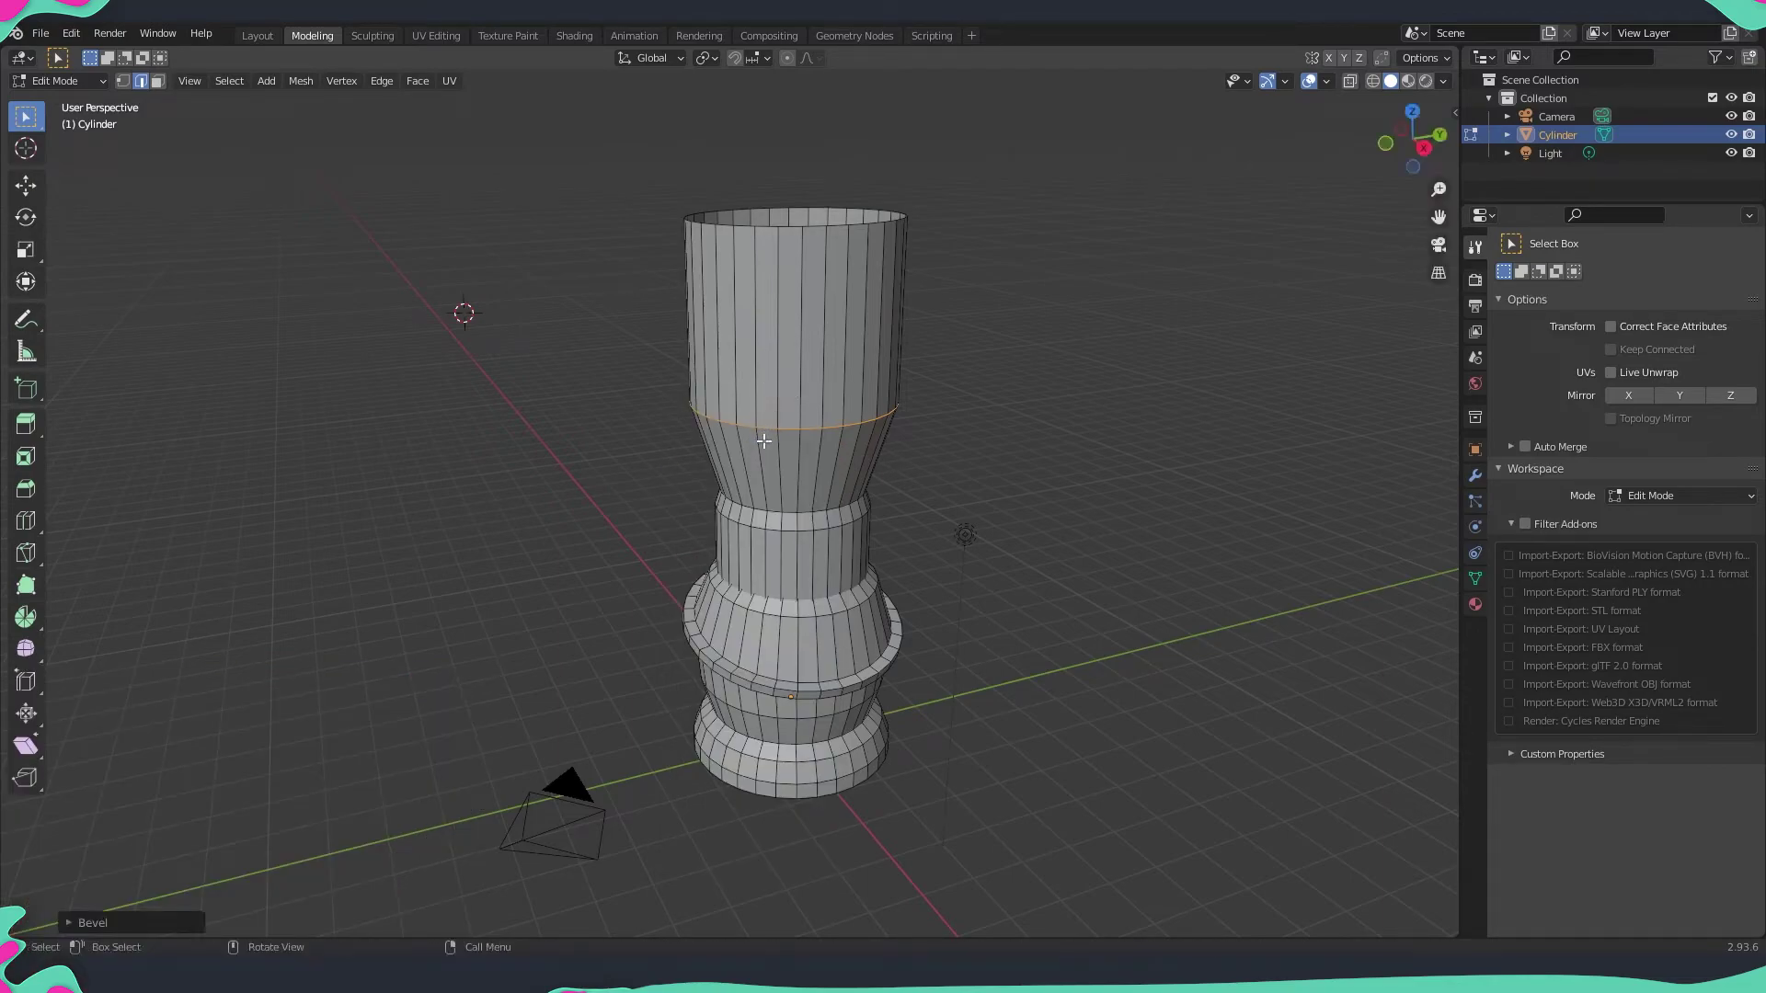
middle_drag(756, 421, 883, 452)
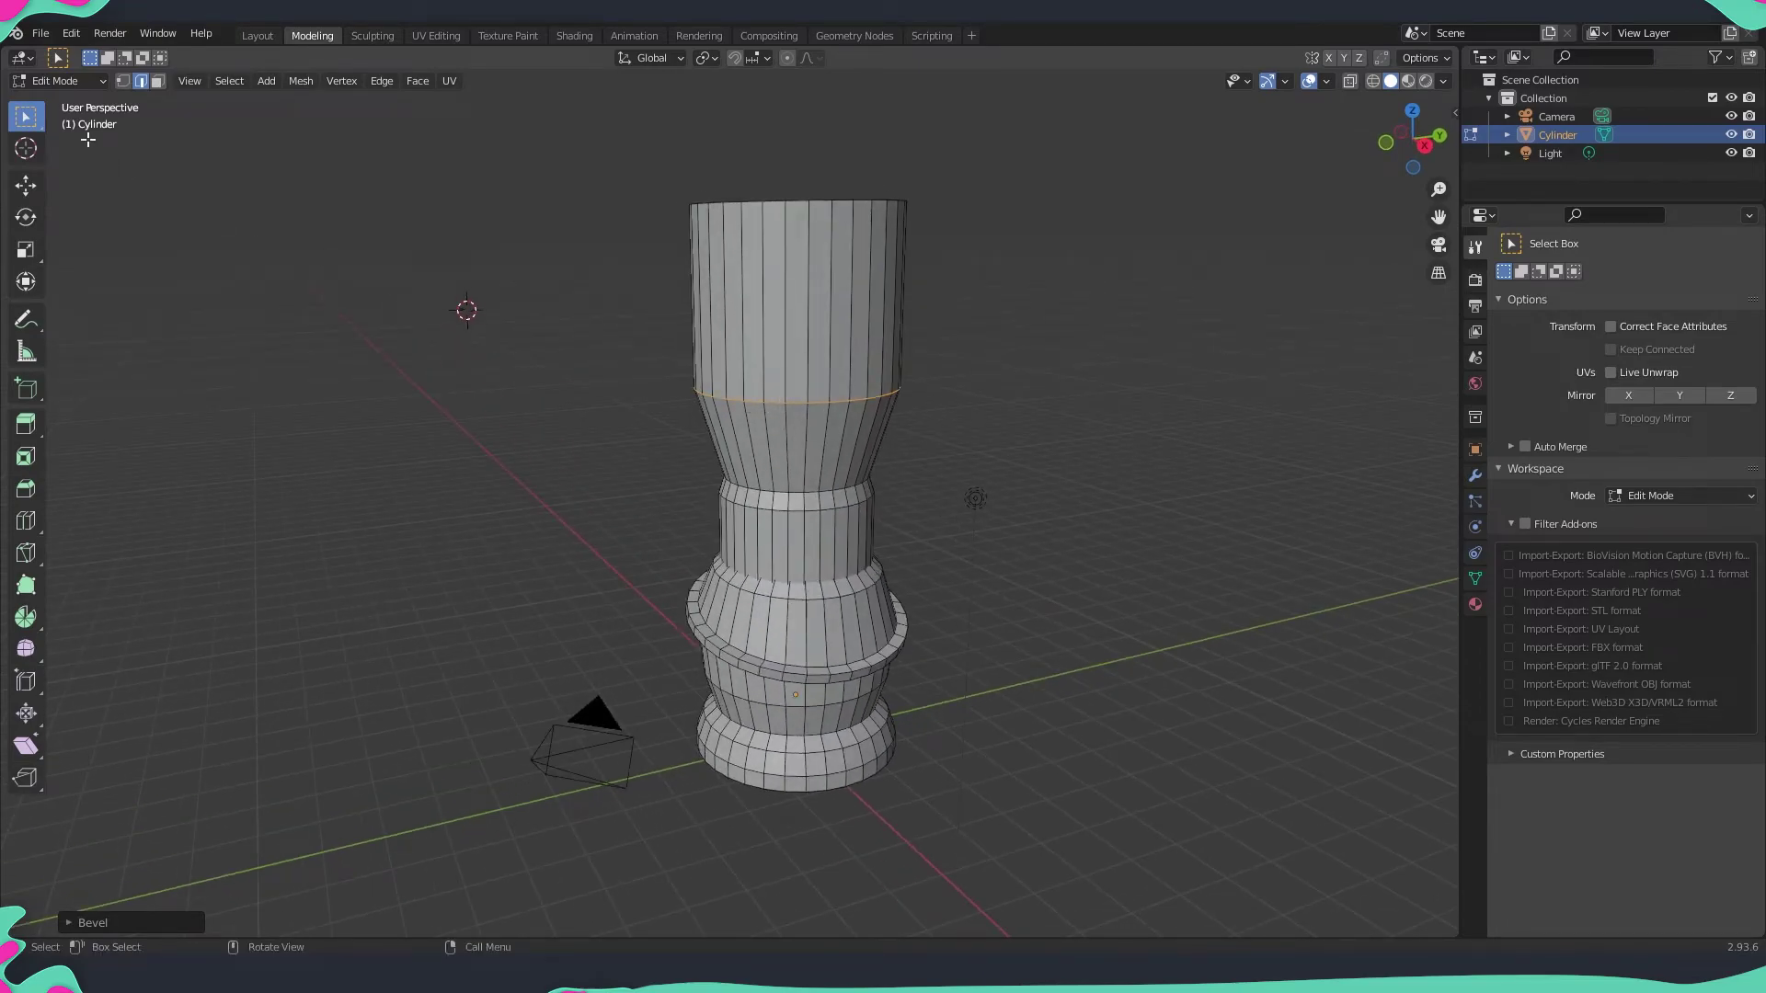
- Try a wide bevel with 3 segments on the selected edge loop, spreading it down to the narrow neck
key(space)
key(ctrl+e)
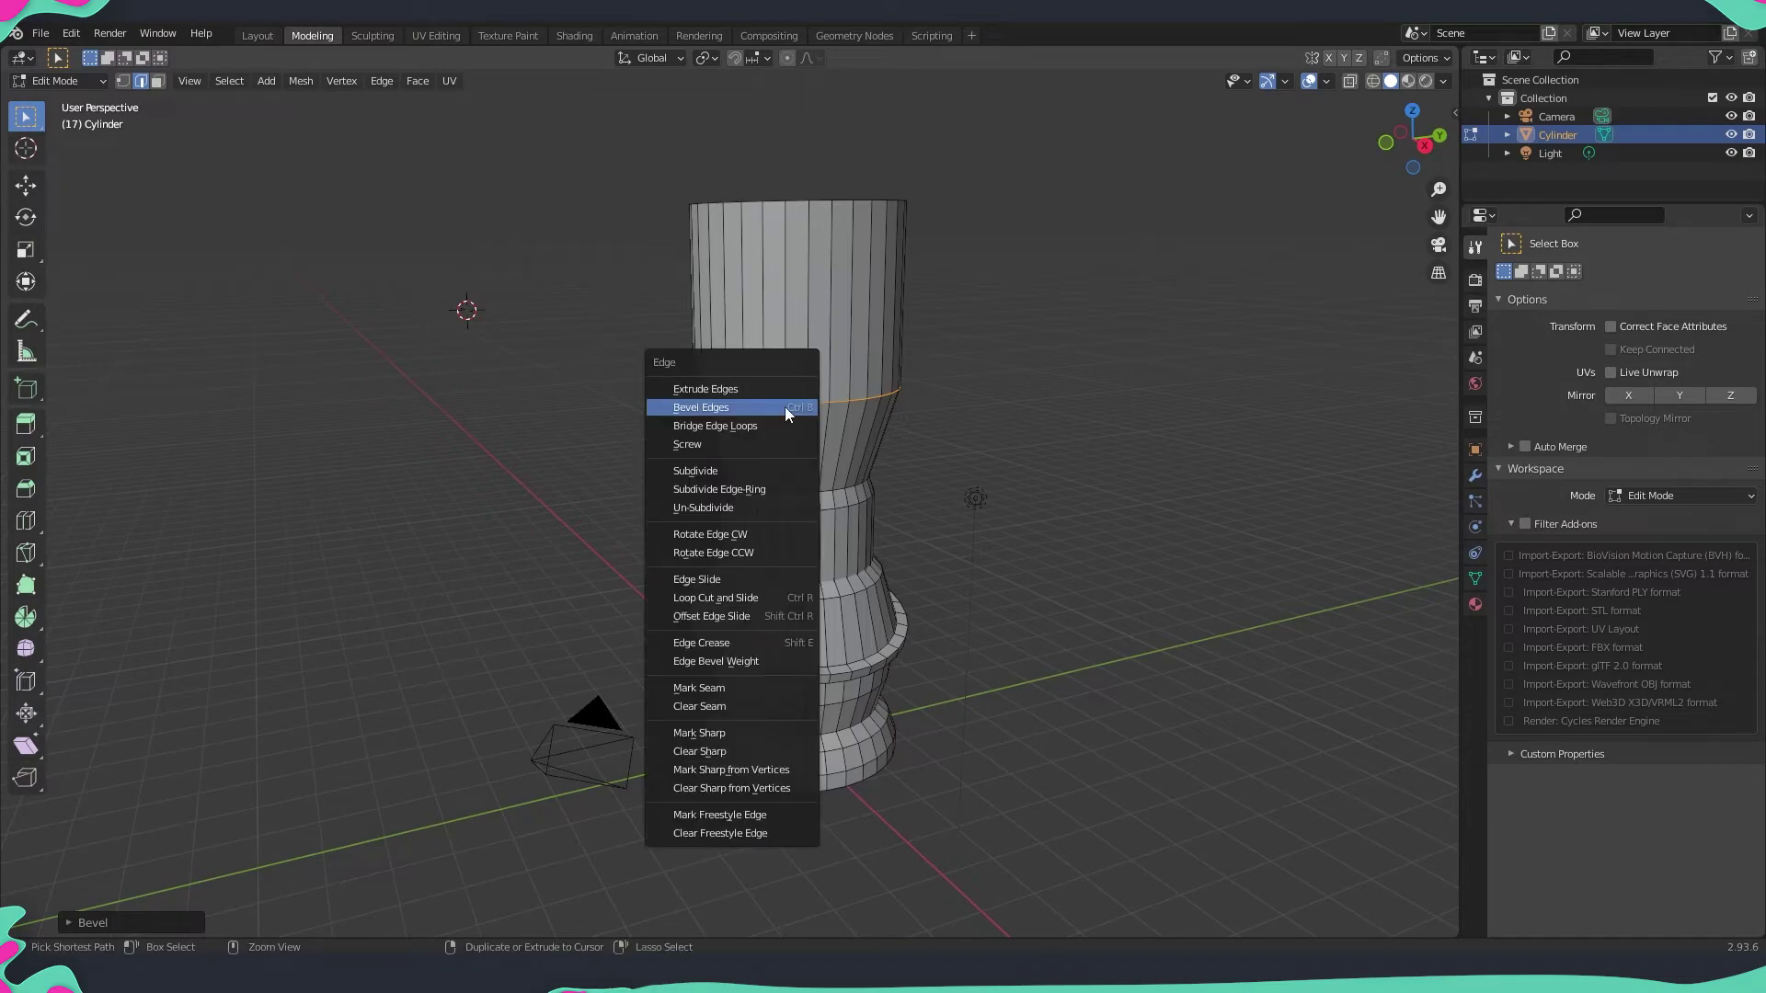
click(729, 406)
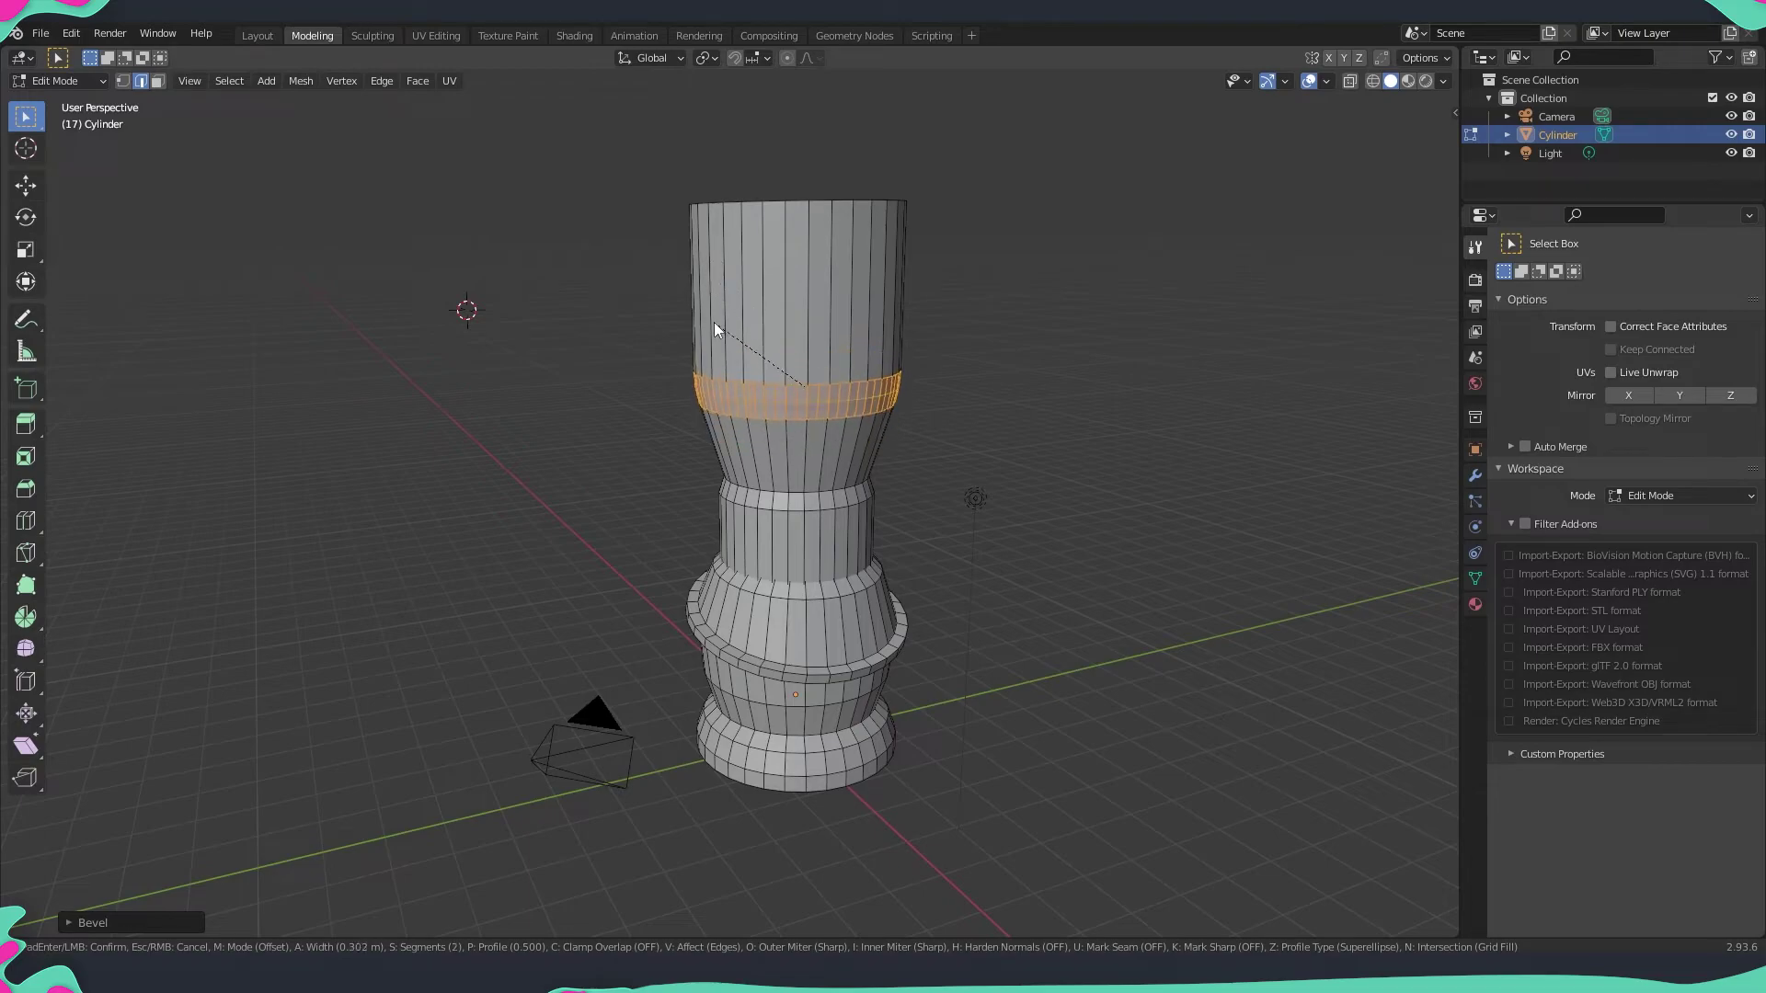
scroll(715, 303, up, 3)
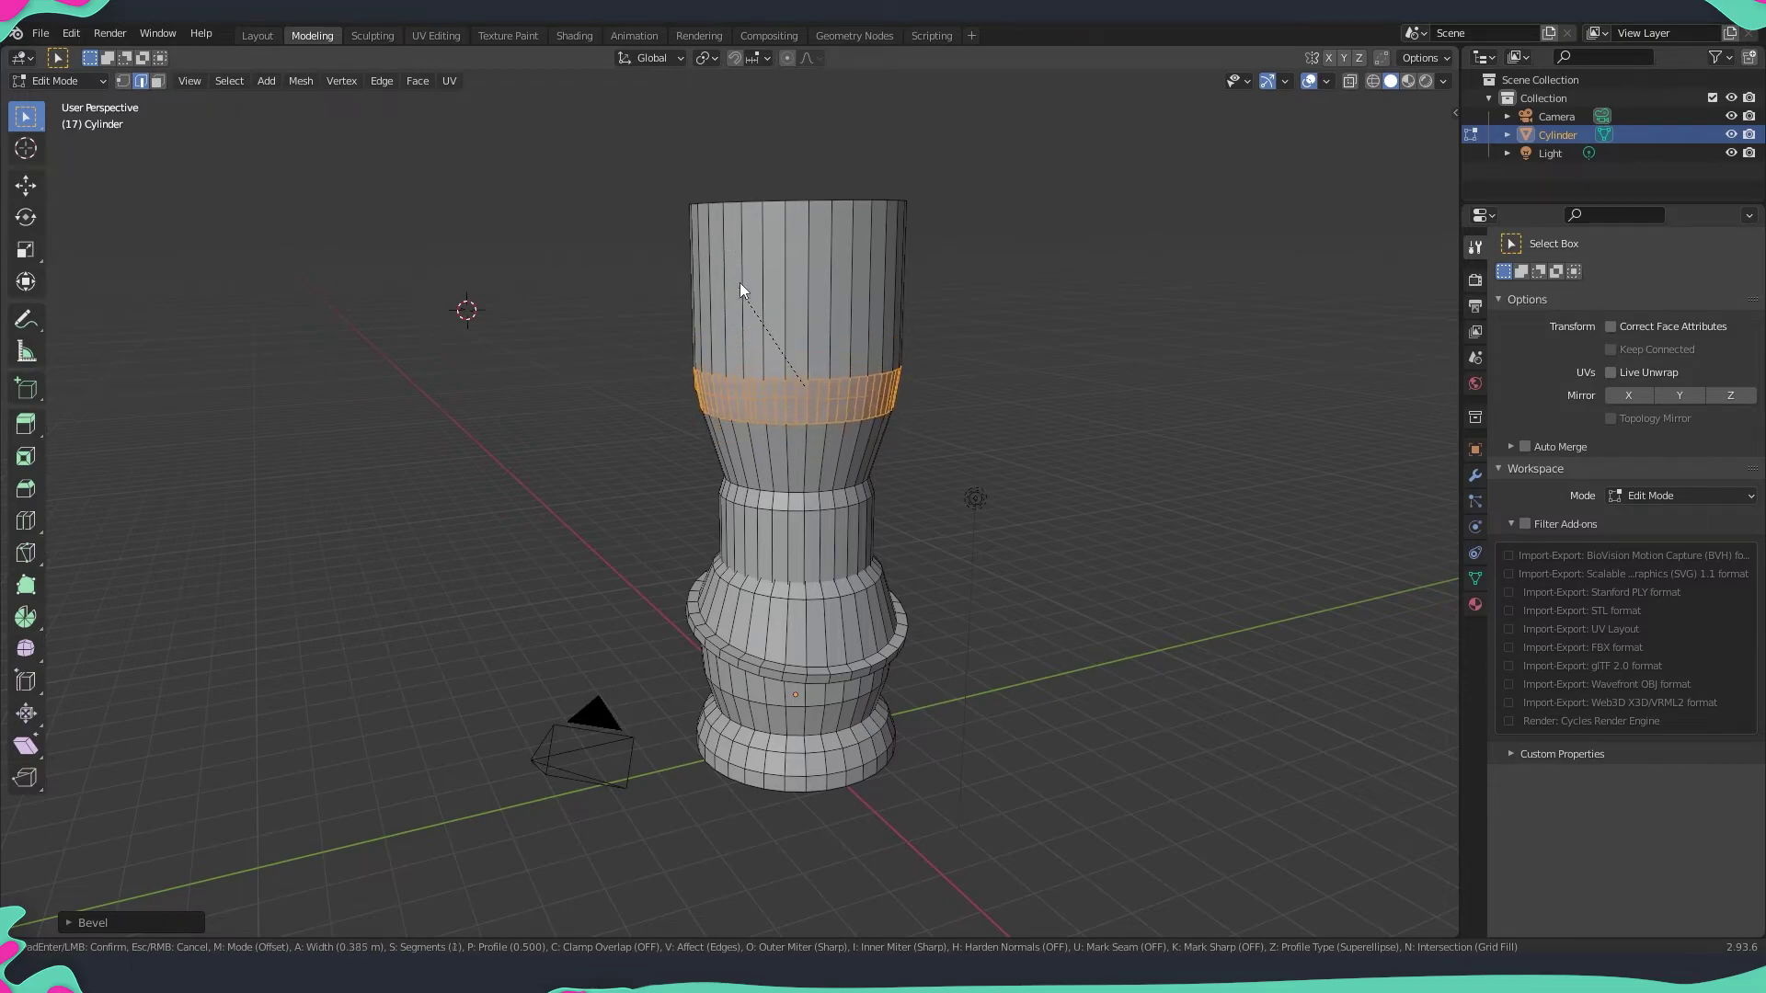
scroll(740, 283, up, 2)
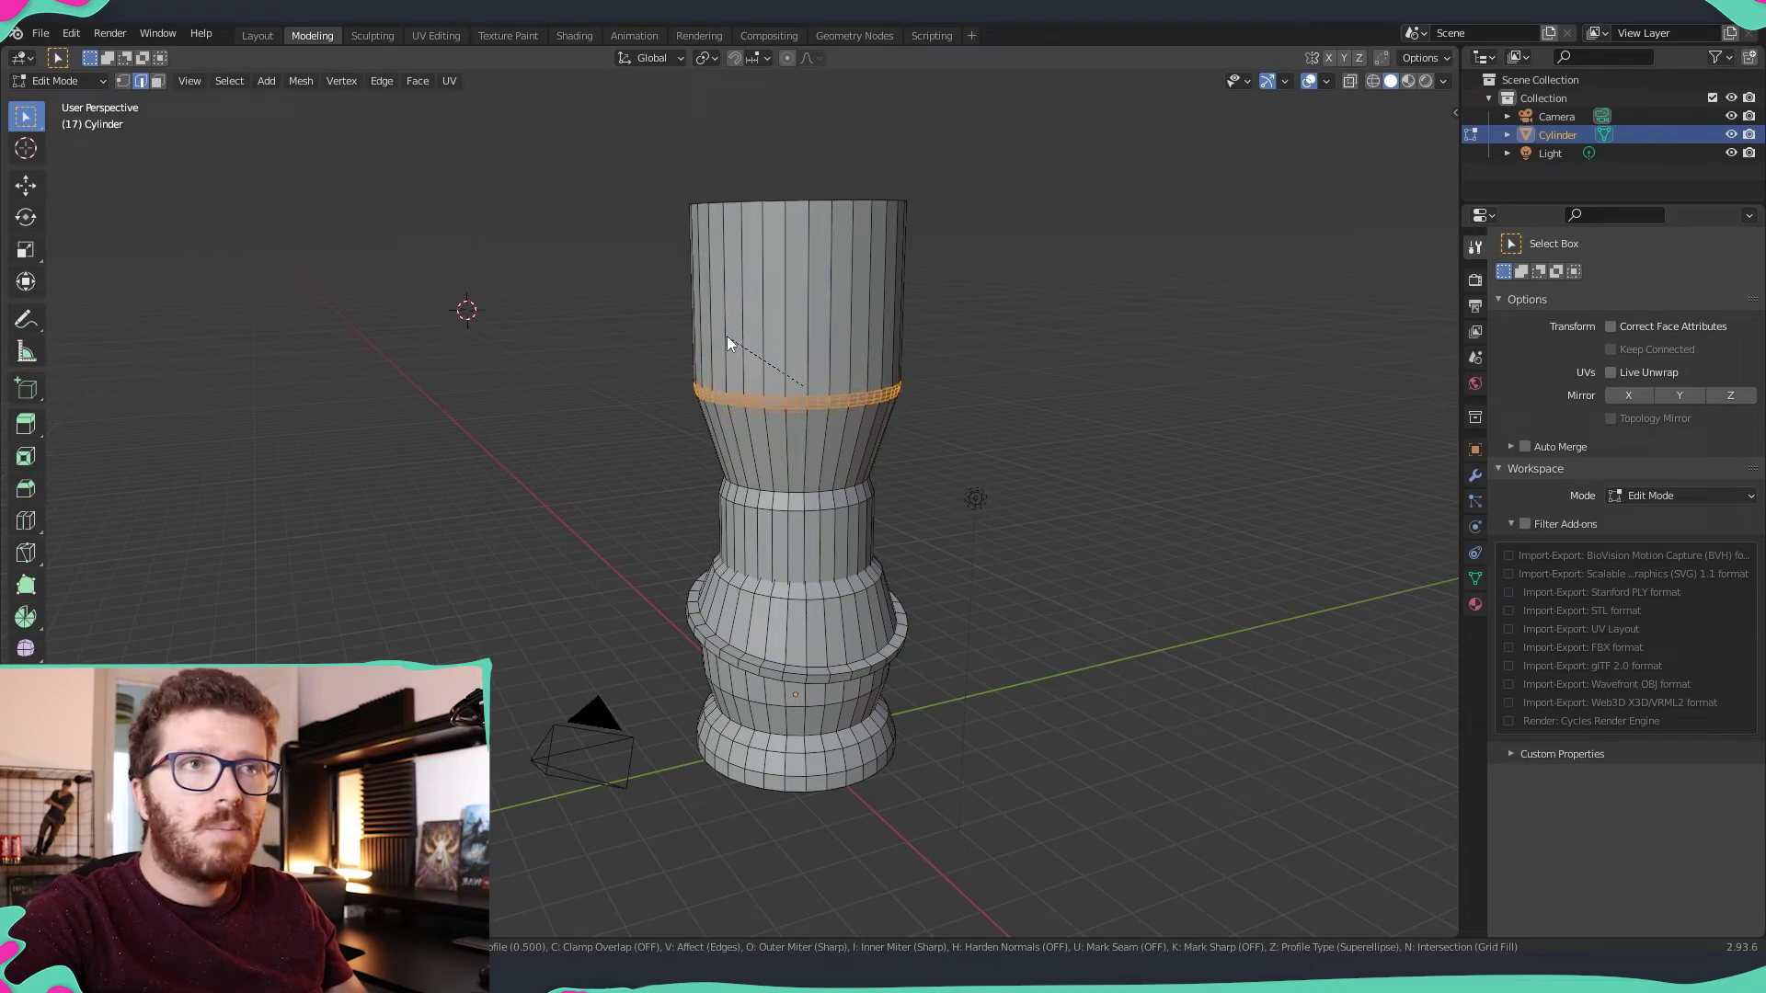
click(732, 172)
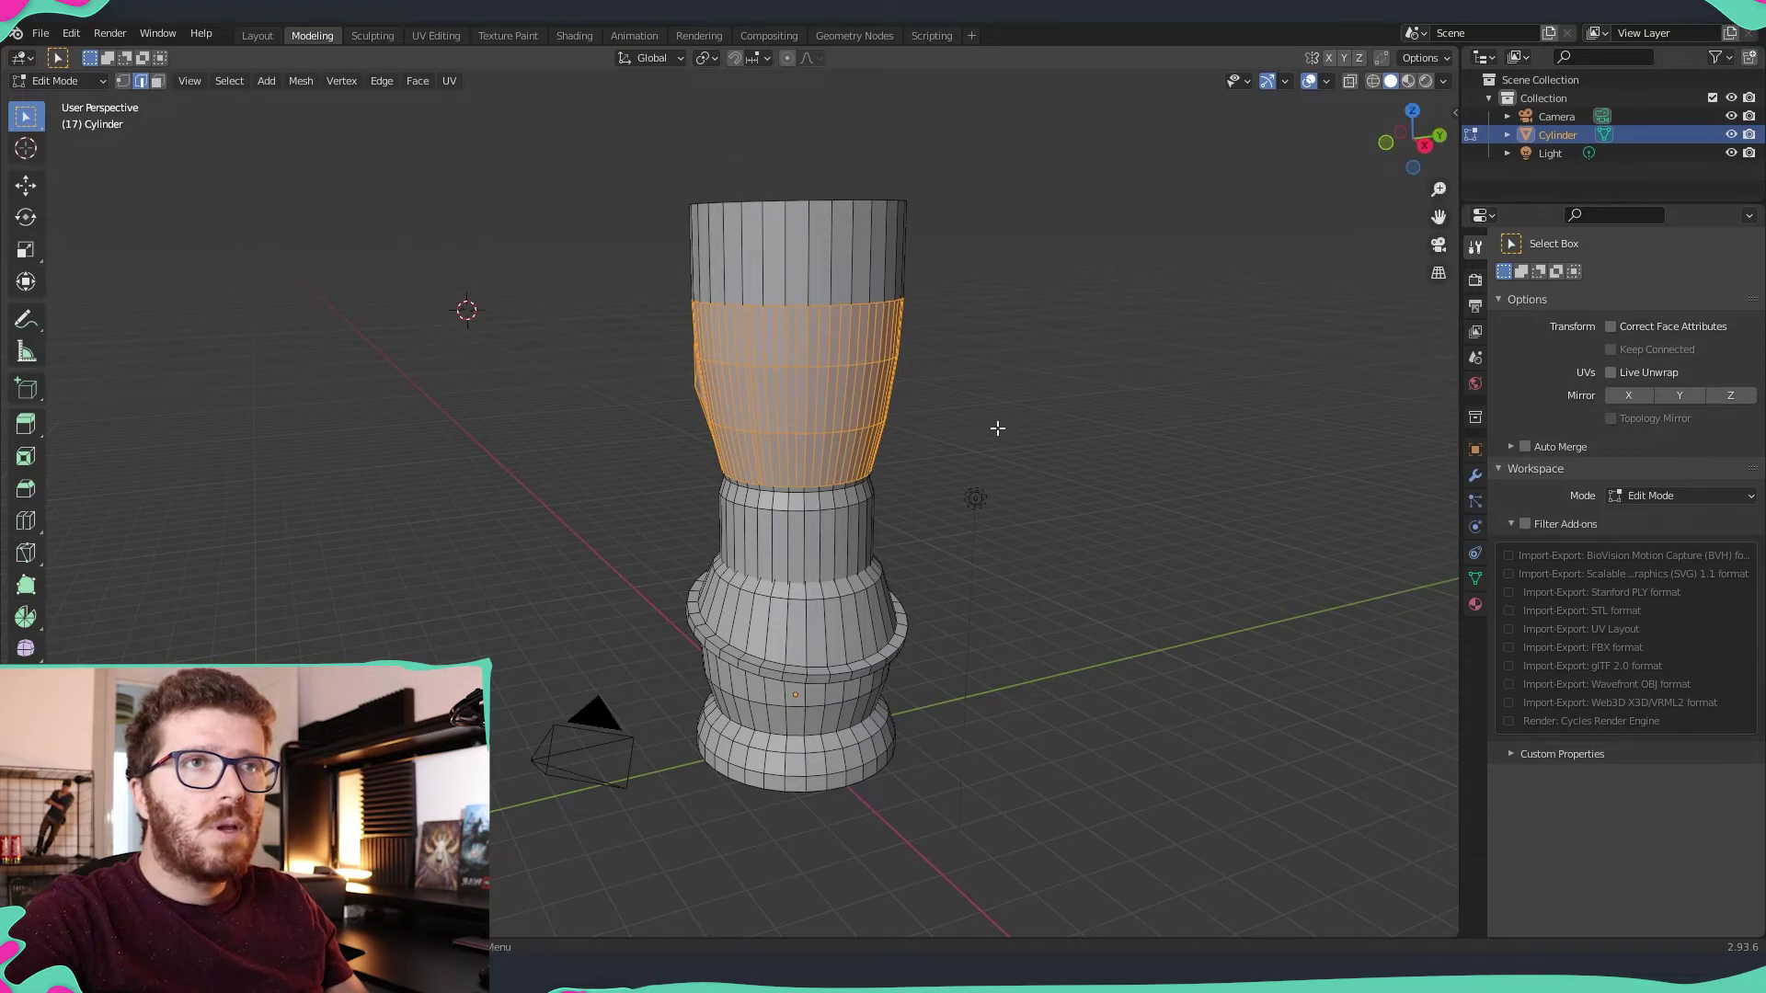
- Inspect the bevel from the back of the cylinder and undo it
middle_drag(998, 429, 1167, 418)
scroll(929, 373, up, 3)
middle_drag(867, 344, 1132, 484)
scroll(889, 433, up, 4)
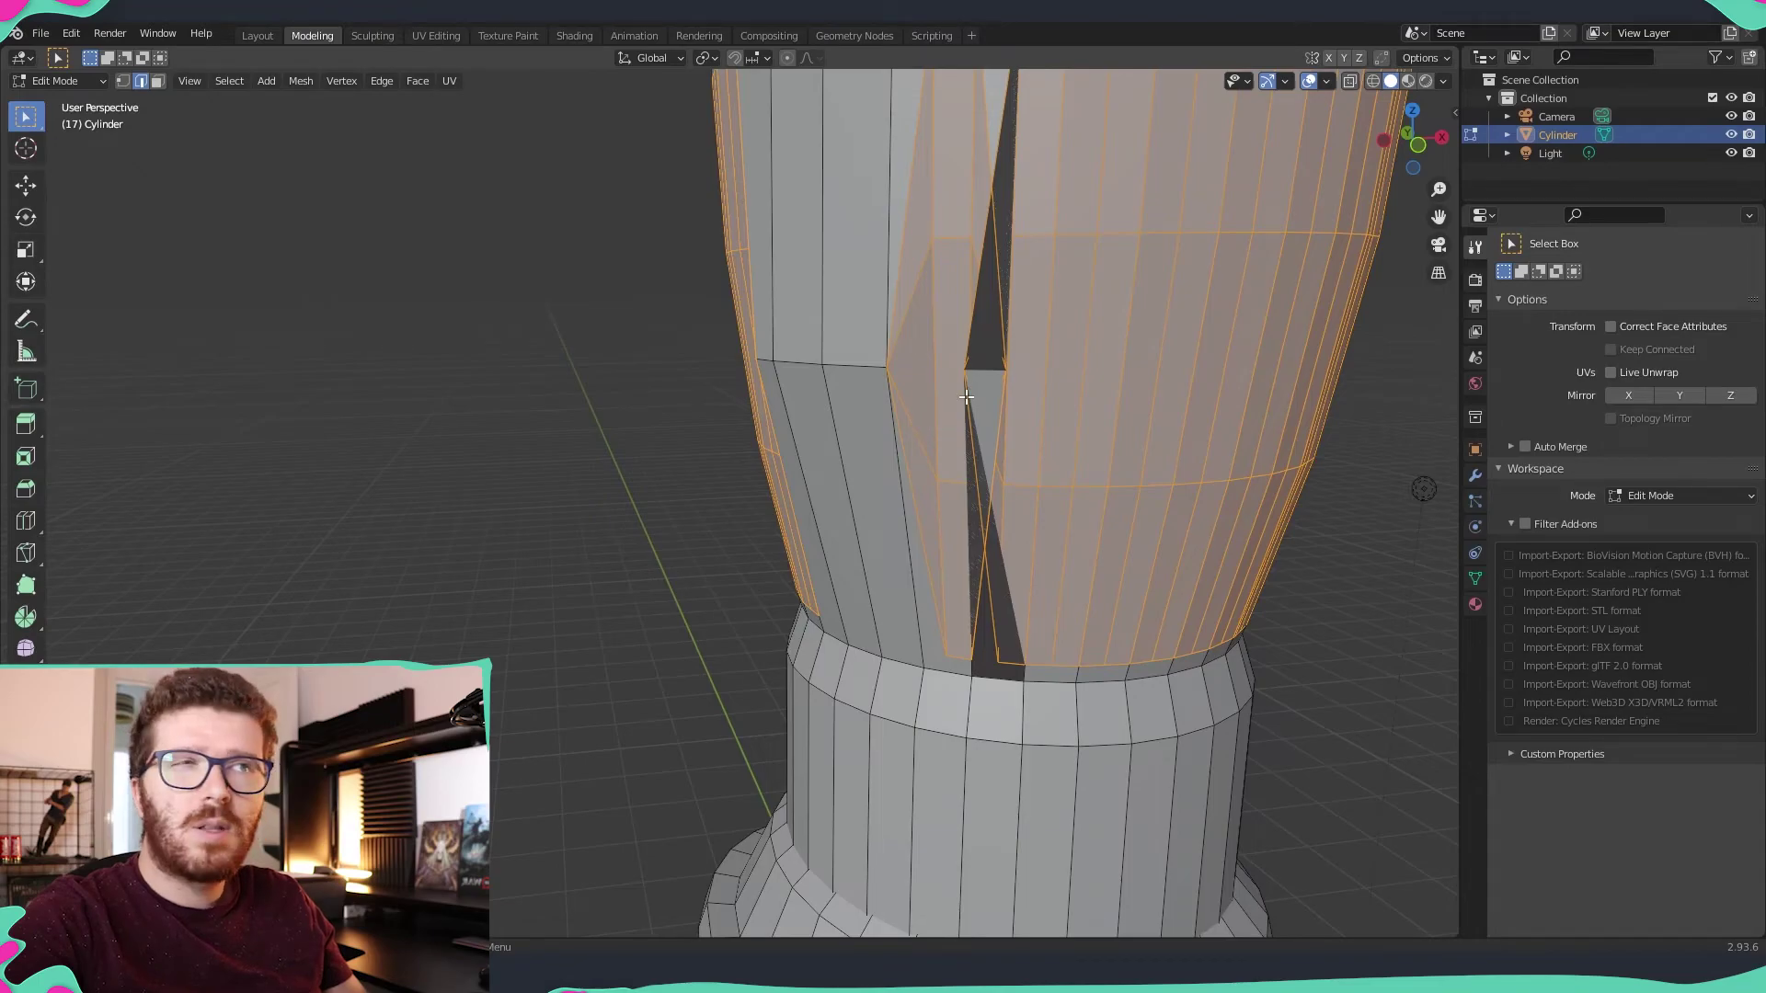
scroll(966, 396, down, 4)
middle_drag(966, 396, 939, 487)
key(ctrl+z)
scroll(906, 497, down, 1)
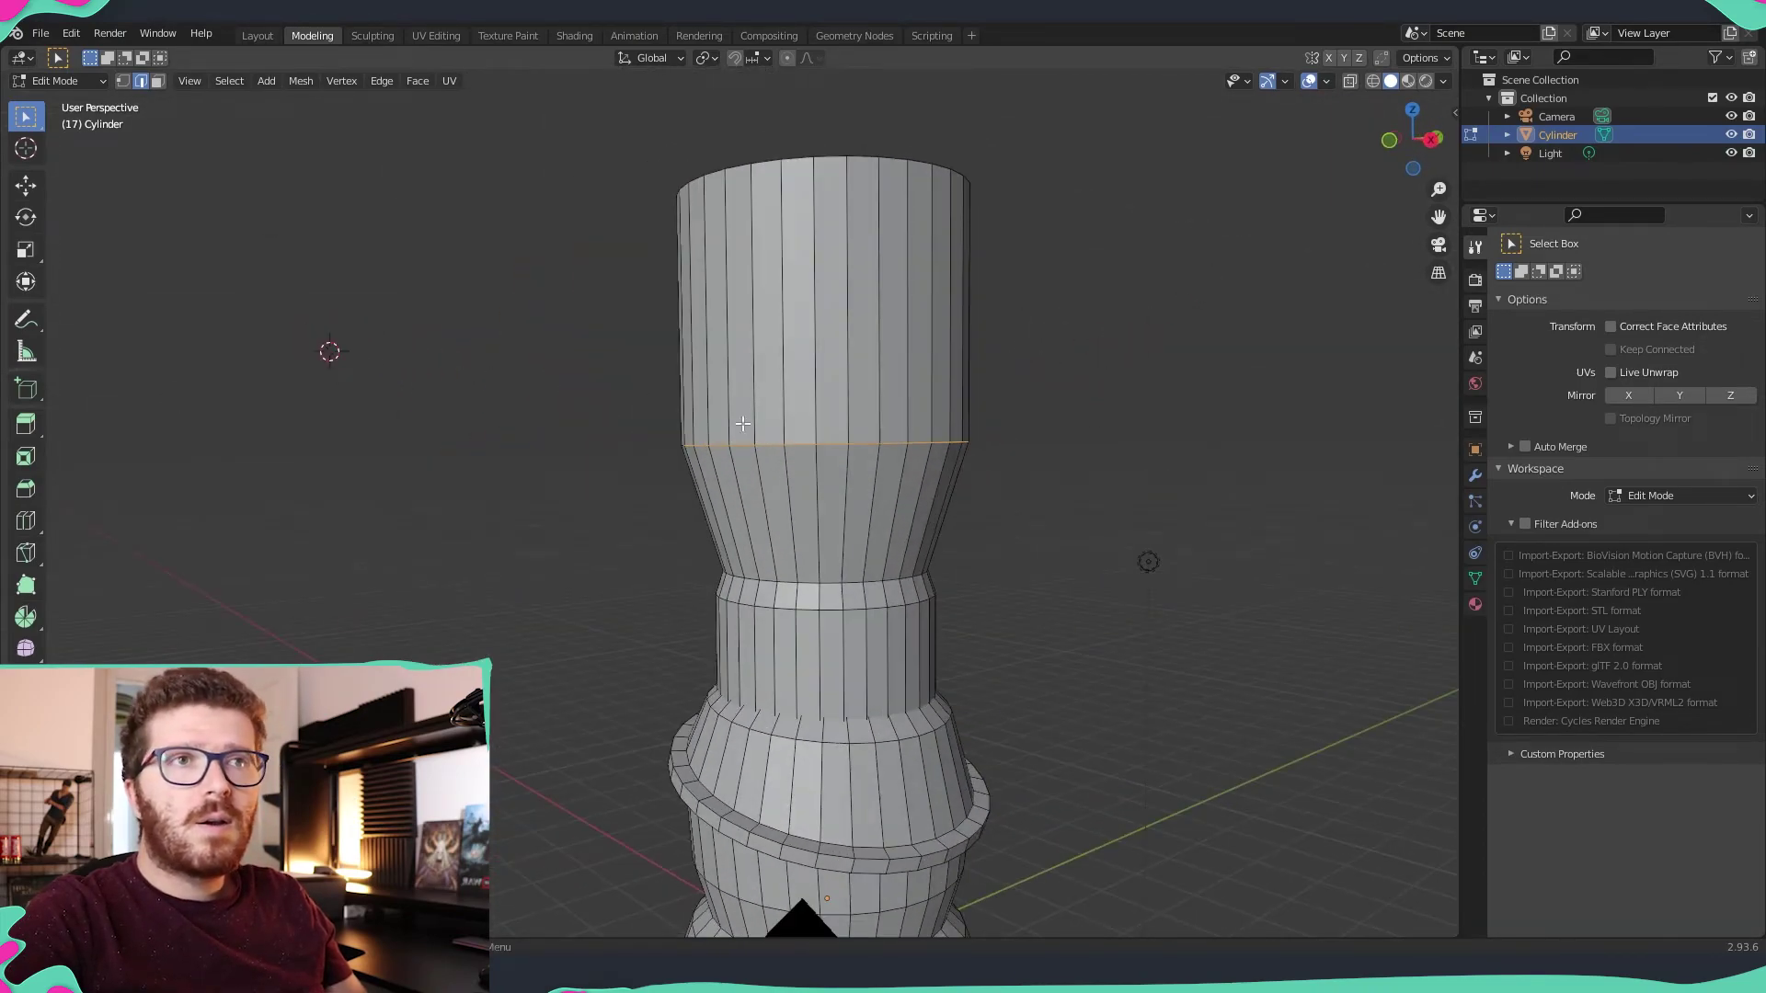
- Add the missing back-side edges to the selected horizontal edge loop with a box selection
middle_drag(743, 424, 966, 493)
scroll(966, 493, down, 1)
scroll(856, 445, up, 3)
shift+drag(547, 344, 1231, 447)
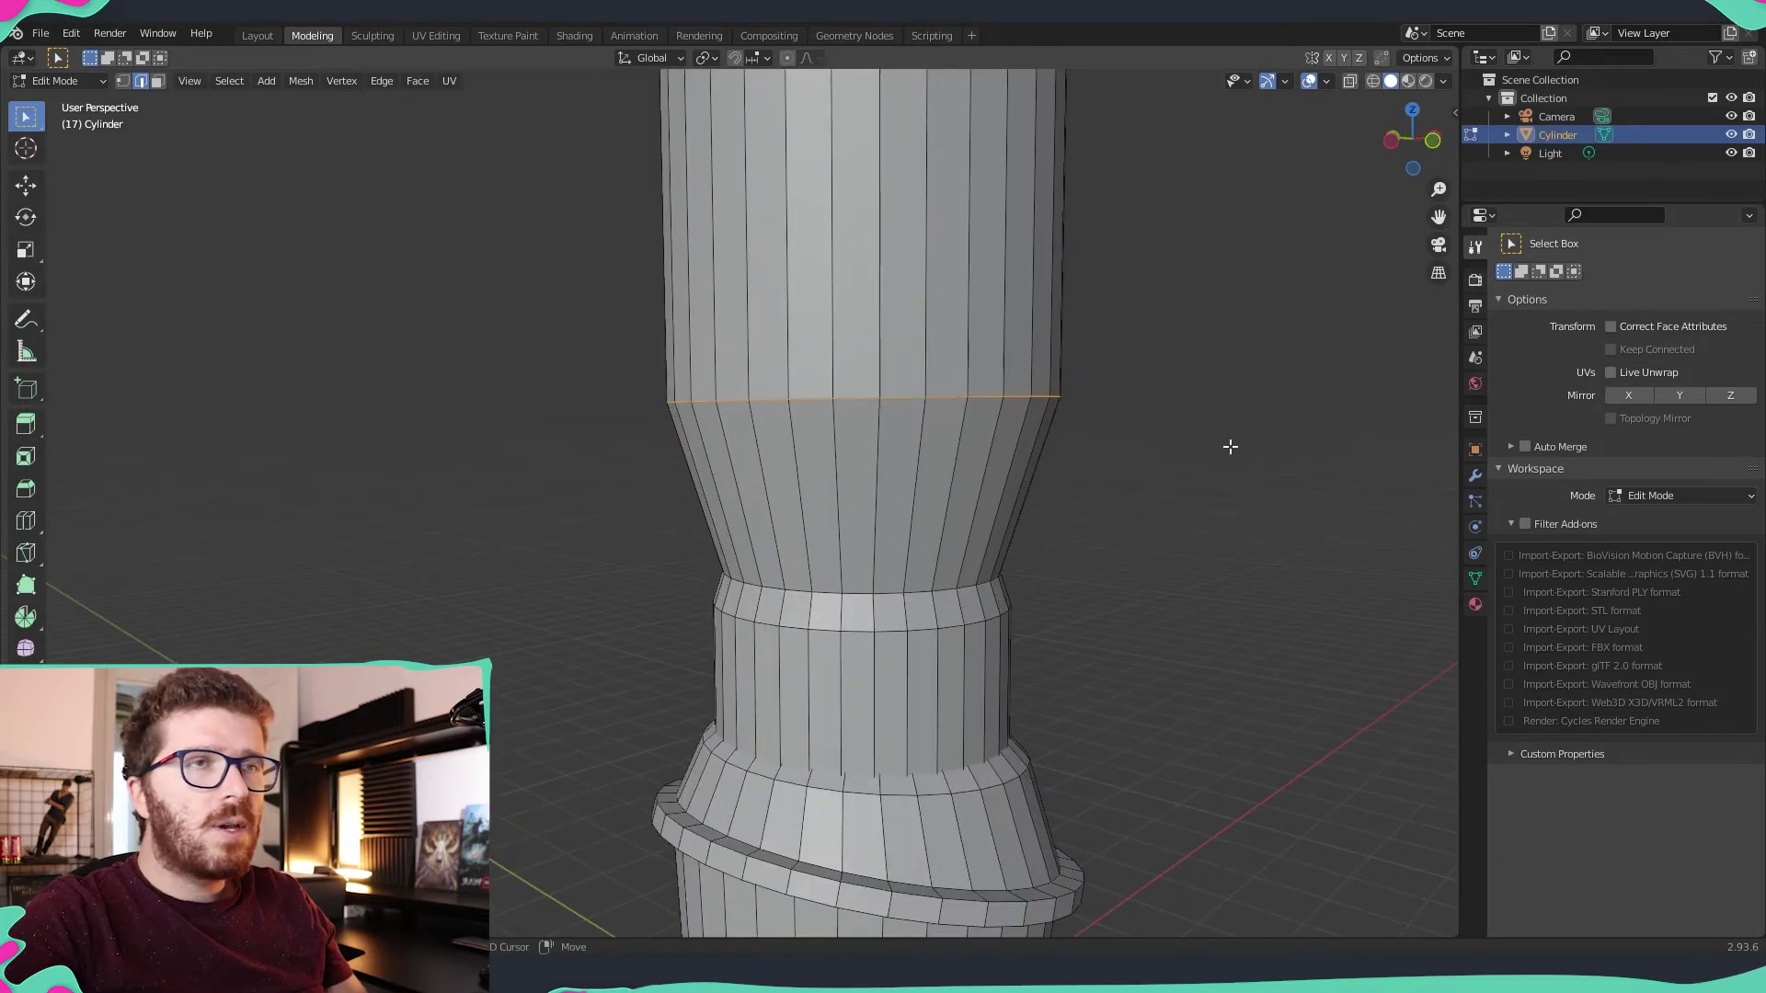
middle_drag(1231, 447, 905, 411)
middle_drag(1025, 444, 885, 455)
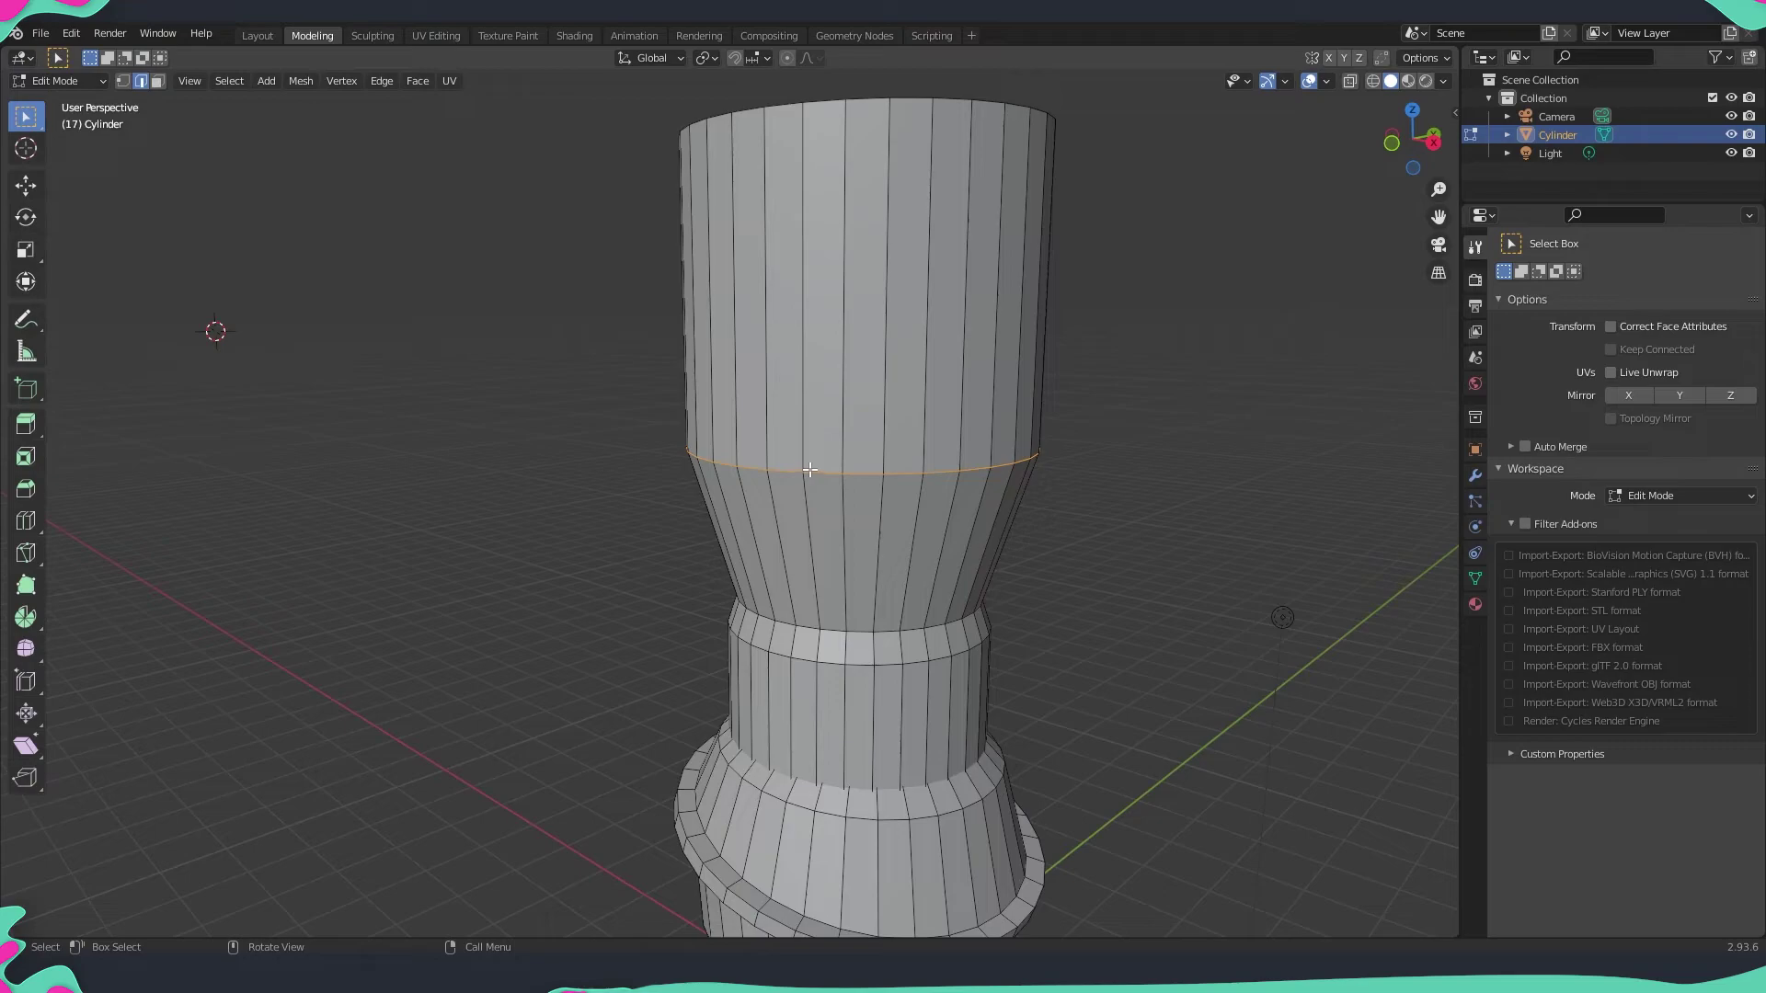
- Bevel the selected horizontal edge loop with a wide, 3-segment bevel to round the transition toward the neck
key(ctrl+b)
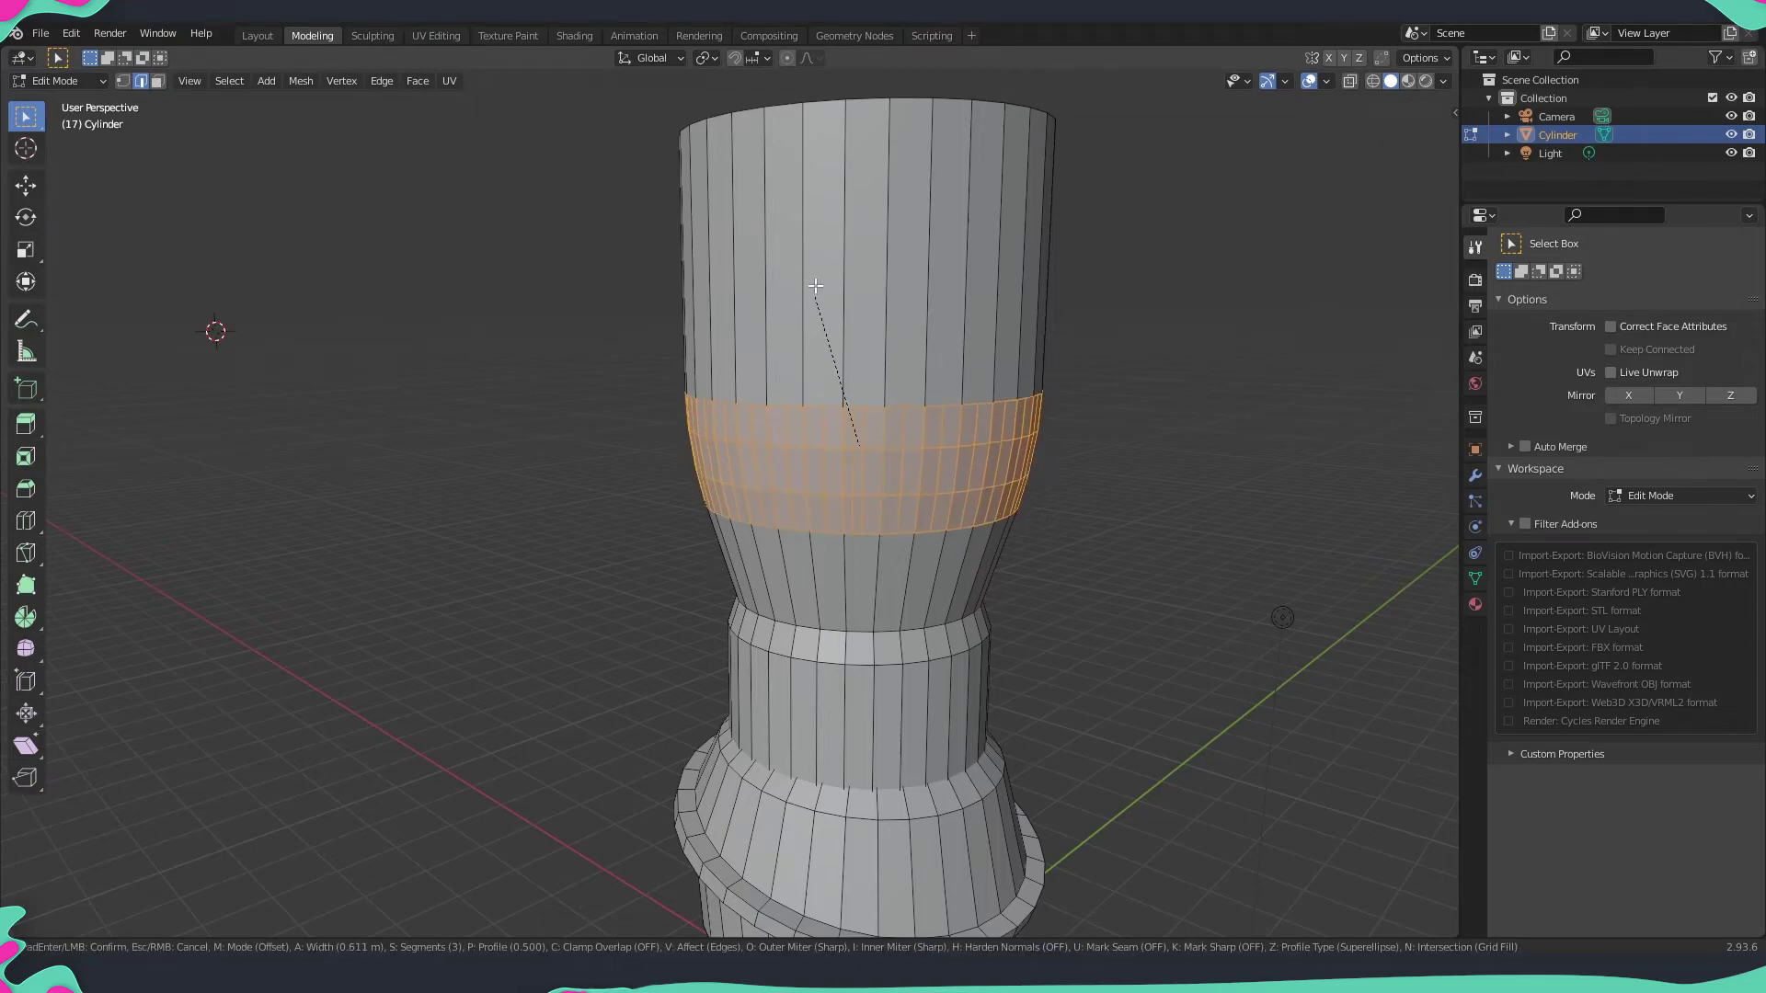
click(821, 149)
middle_drag(710, 370, 695, 432)
scroll(1048, 374, down, 4)
scroll(791, 474, down, 1)
middle_drag(889, 511, 823, 542)
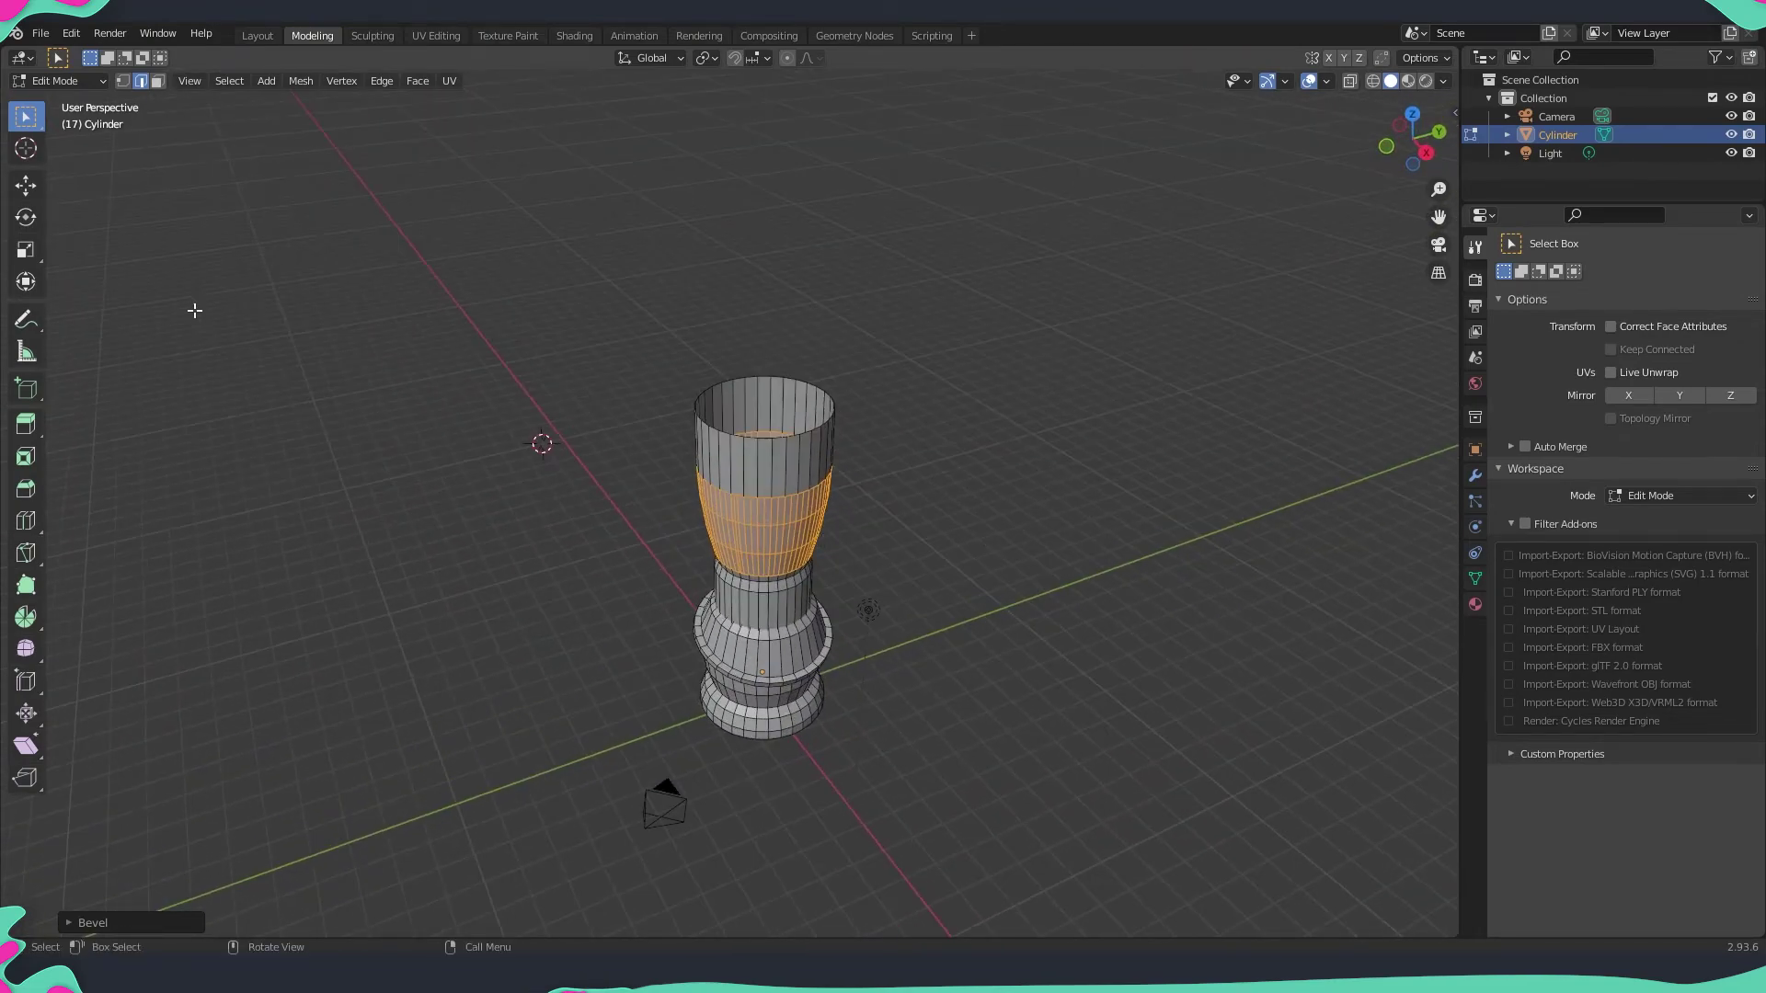
- Select the whole open top rim of the cylinder with box selections made from opposite sides
middle_drag(679, 406, 679, 313)
drag(475, 300, 1014, 395)
middle_drag(1027, 395, 1311, 434)
drag(528, 303, 911, 386)
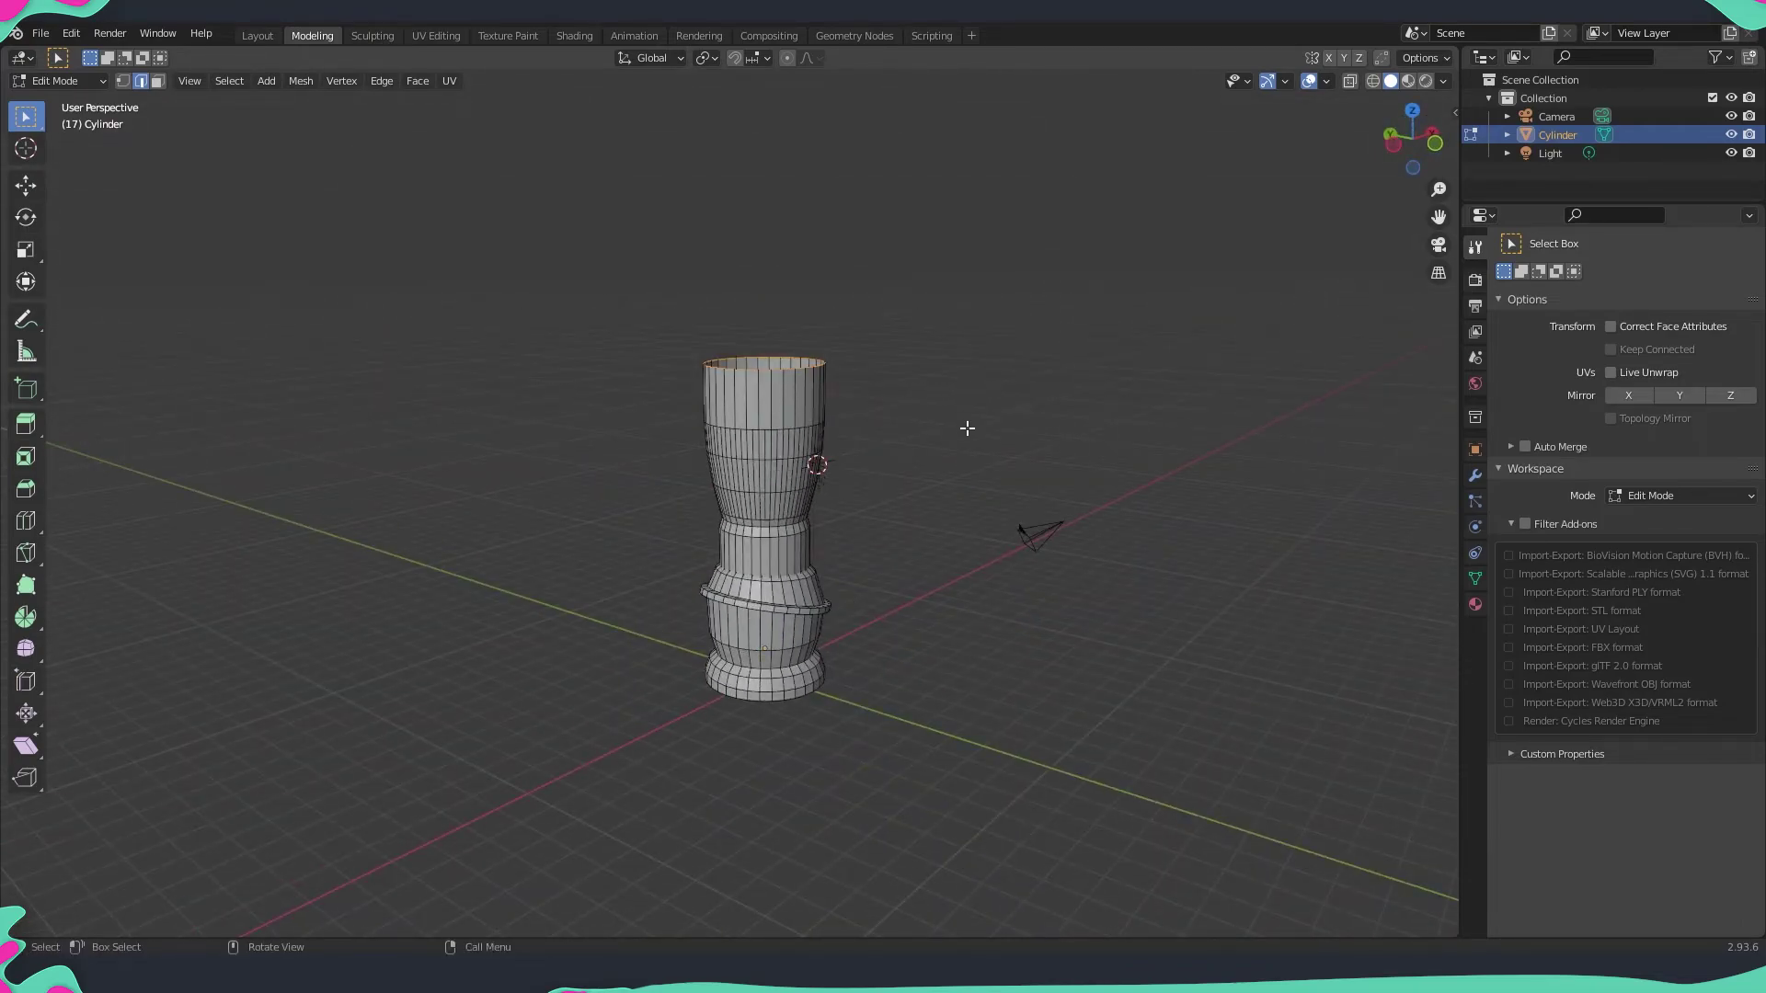
middle_drag(966, 426, 672, 454)
scroll(762, 402, up, 4)
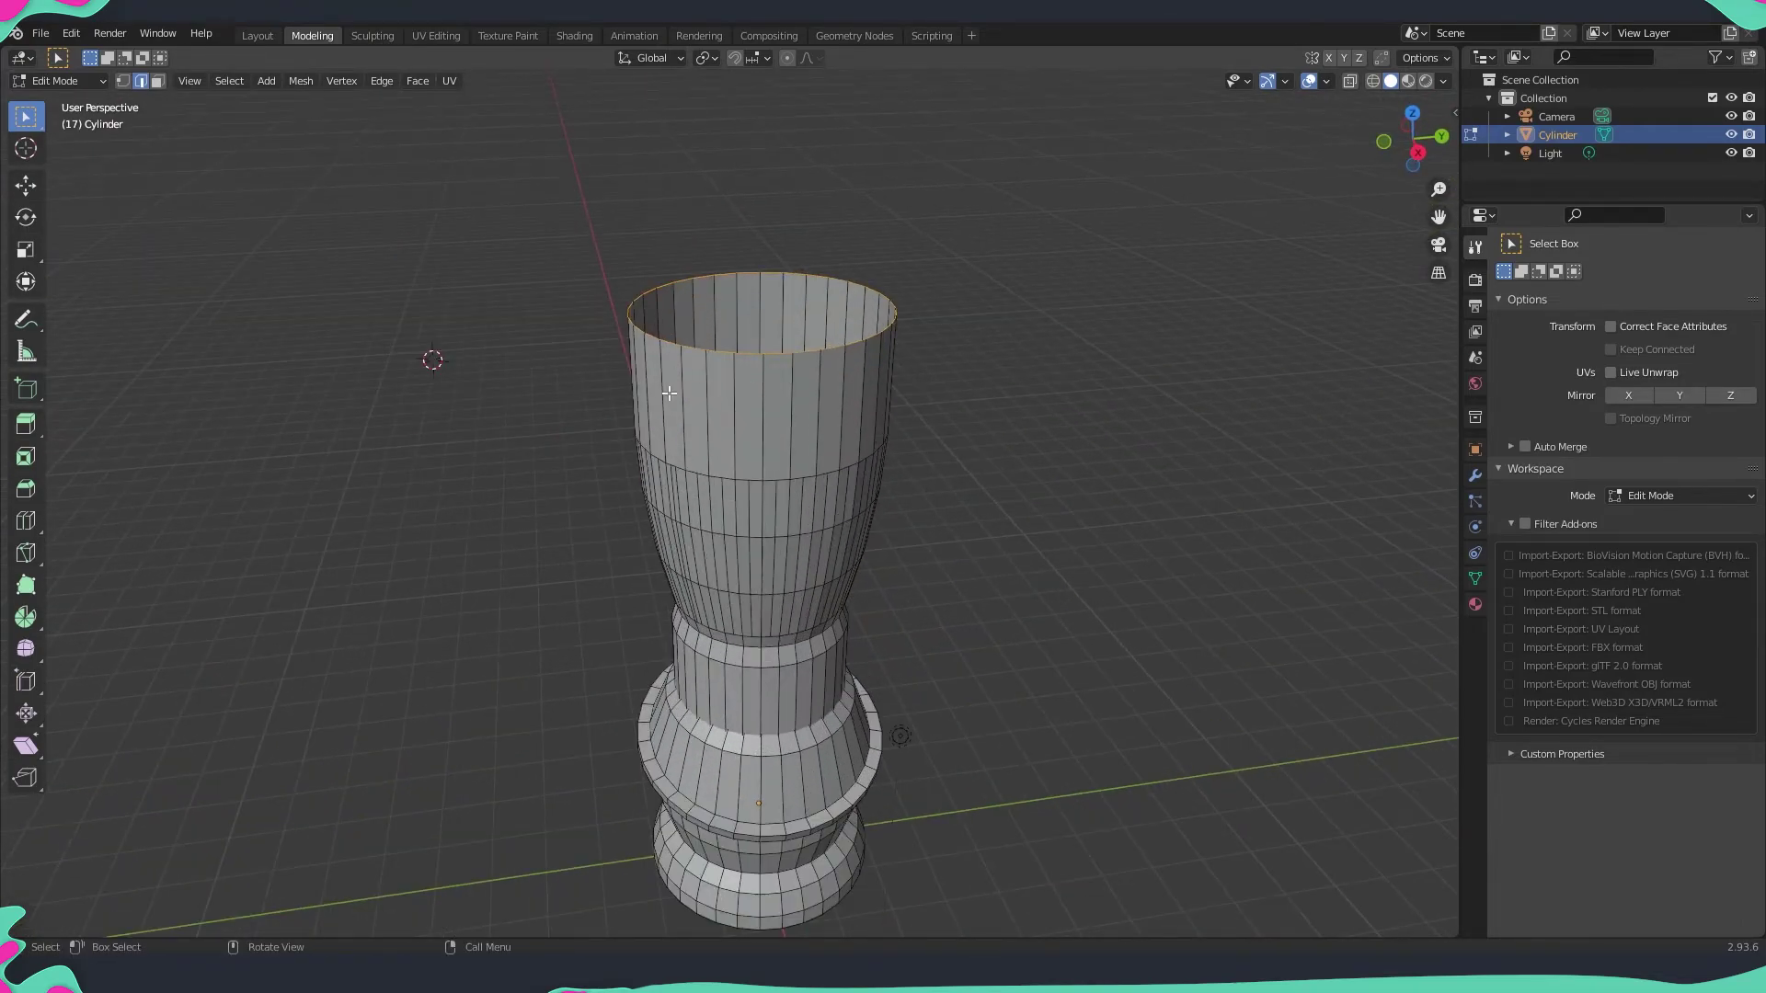
scroll(669, 393, down, 3)
middle_drag(669, 392, 792, 489)
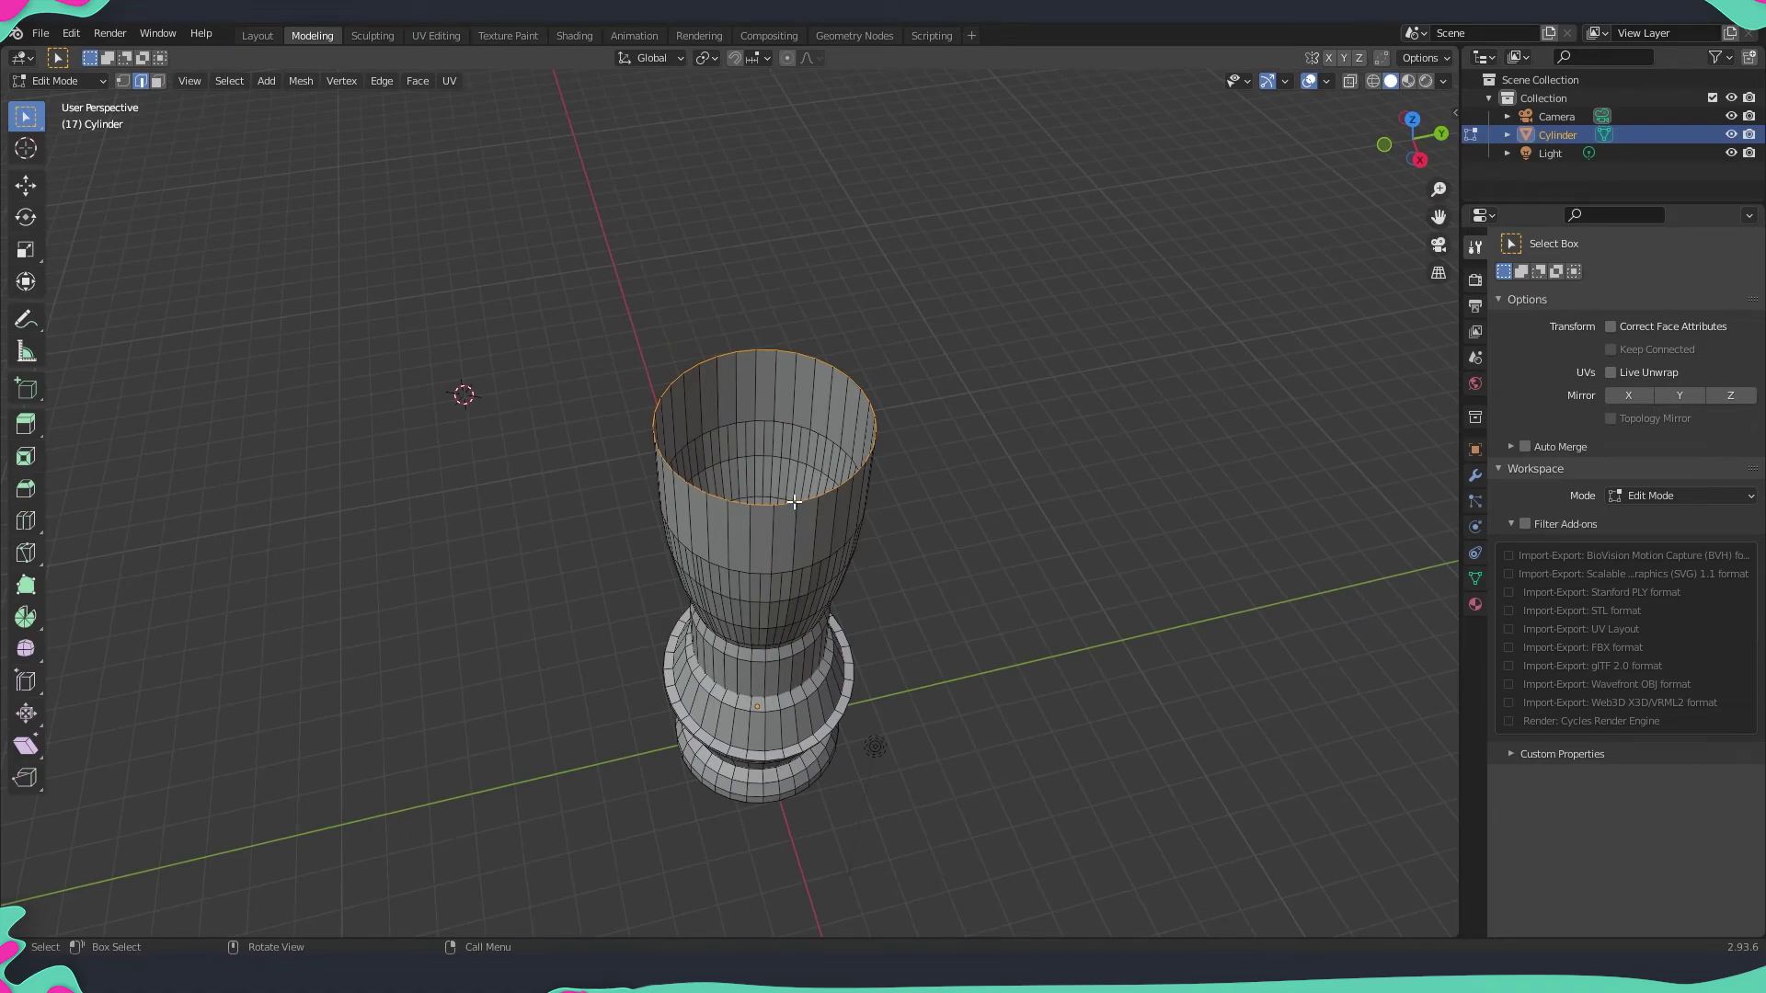
- Extrude the selected rim edges a tiny distance along the global Z axis with Extrude Edges
key(ctrl+e)
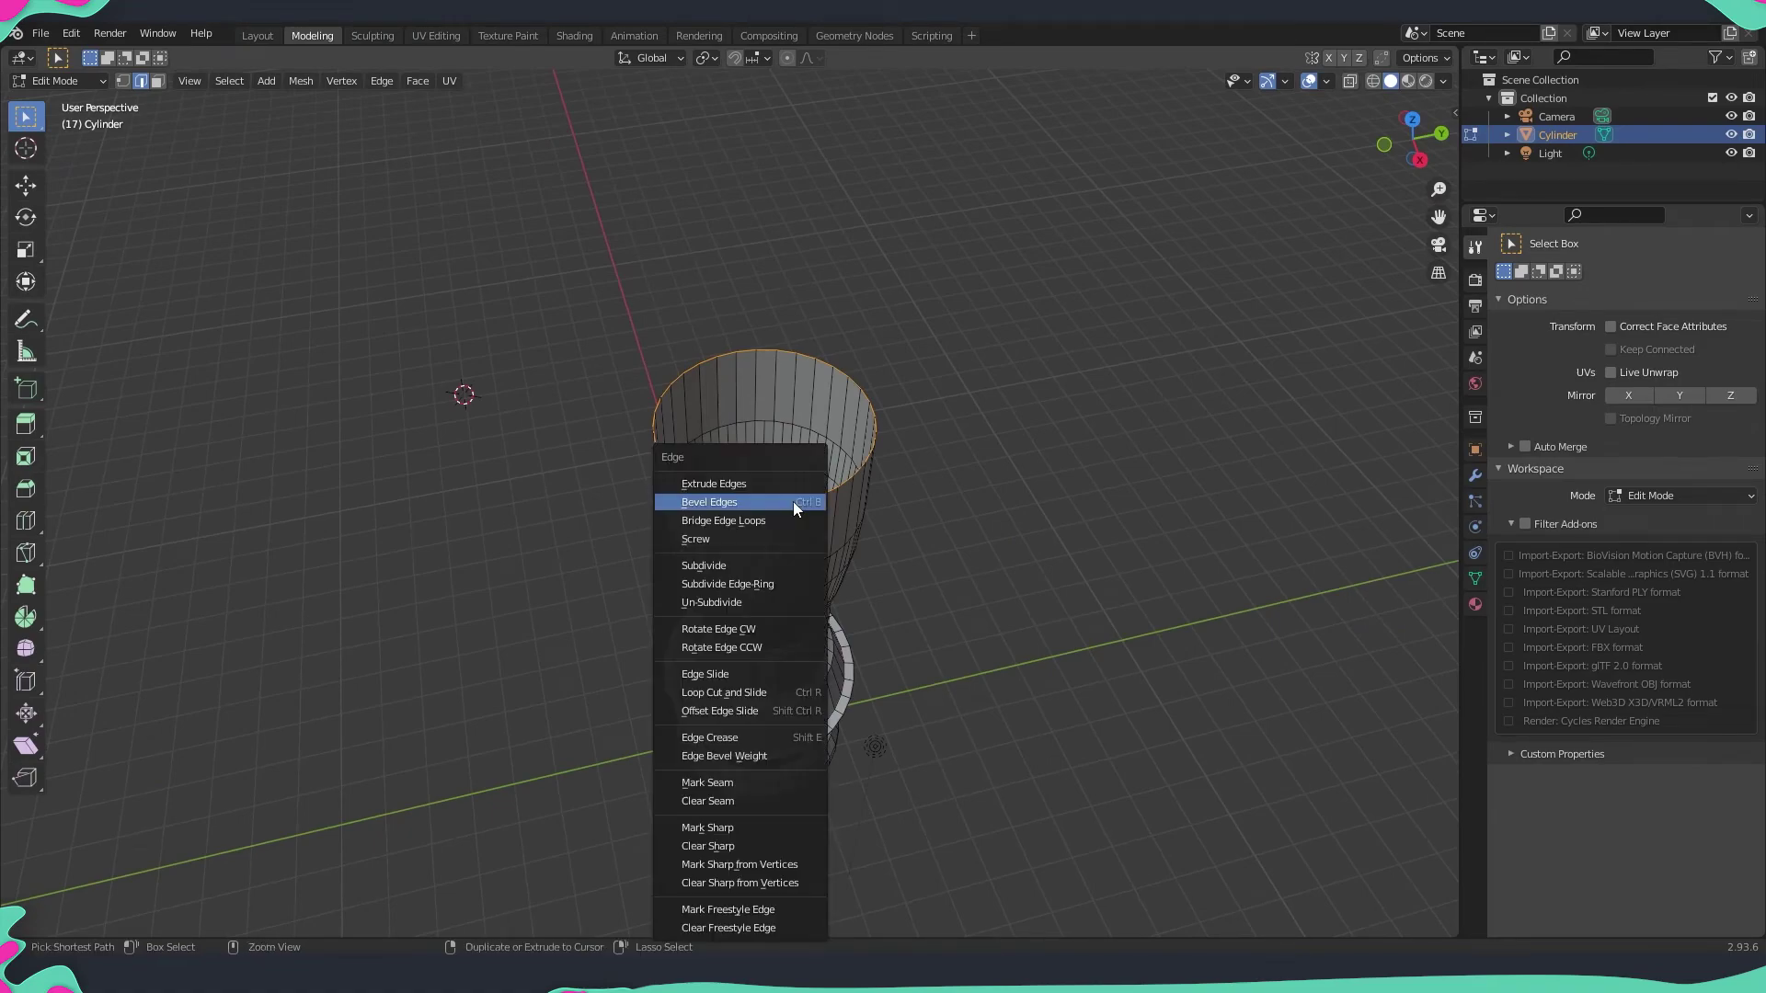
click(736, 486)
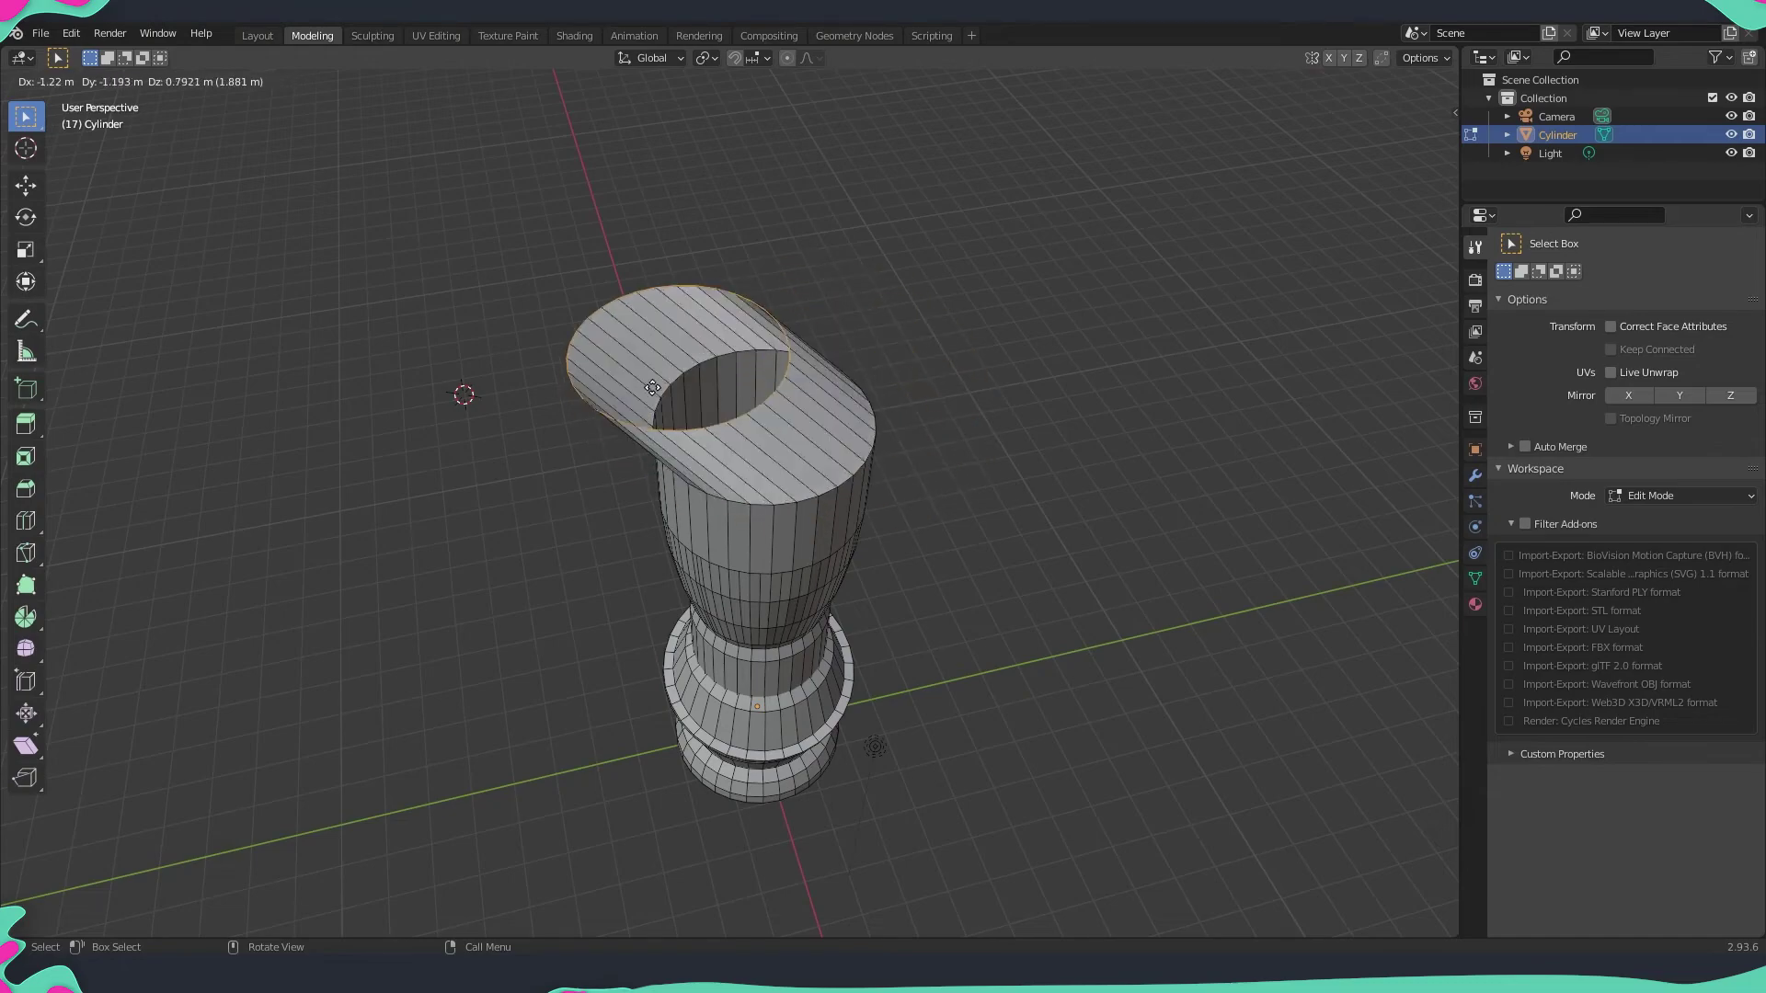
key(z)
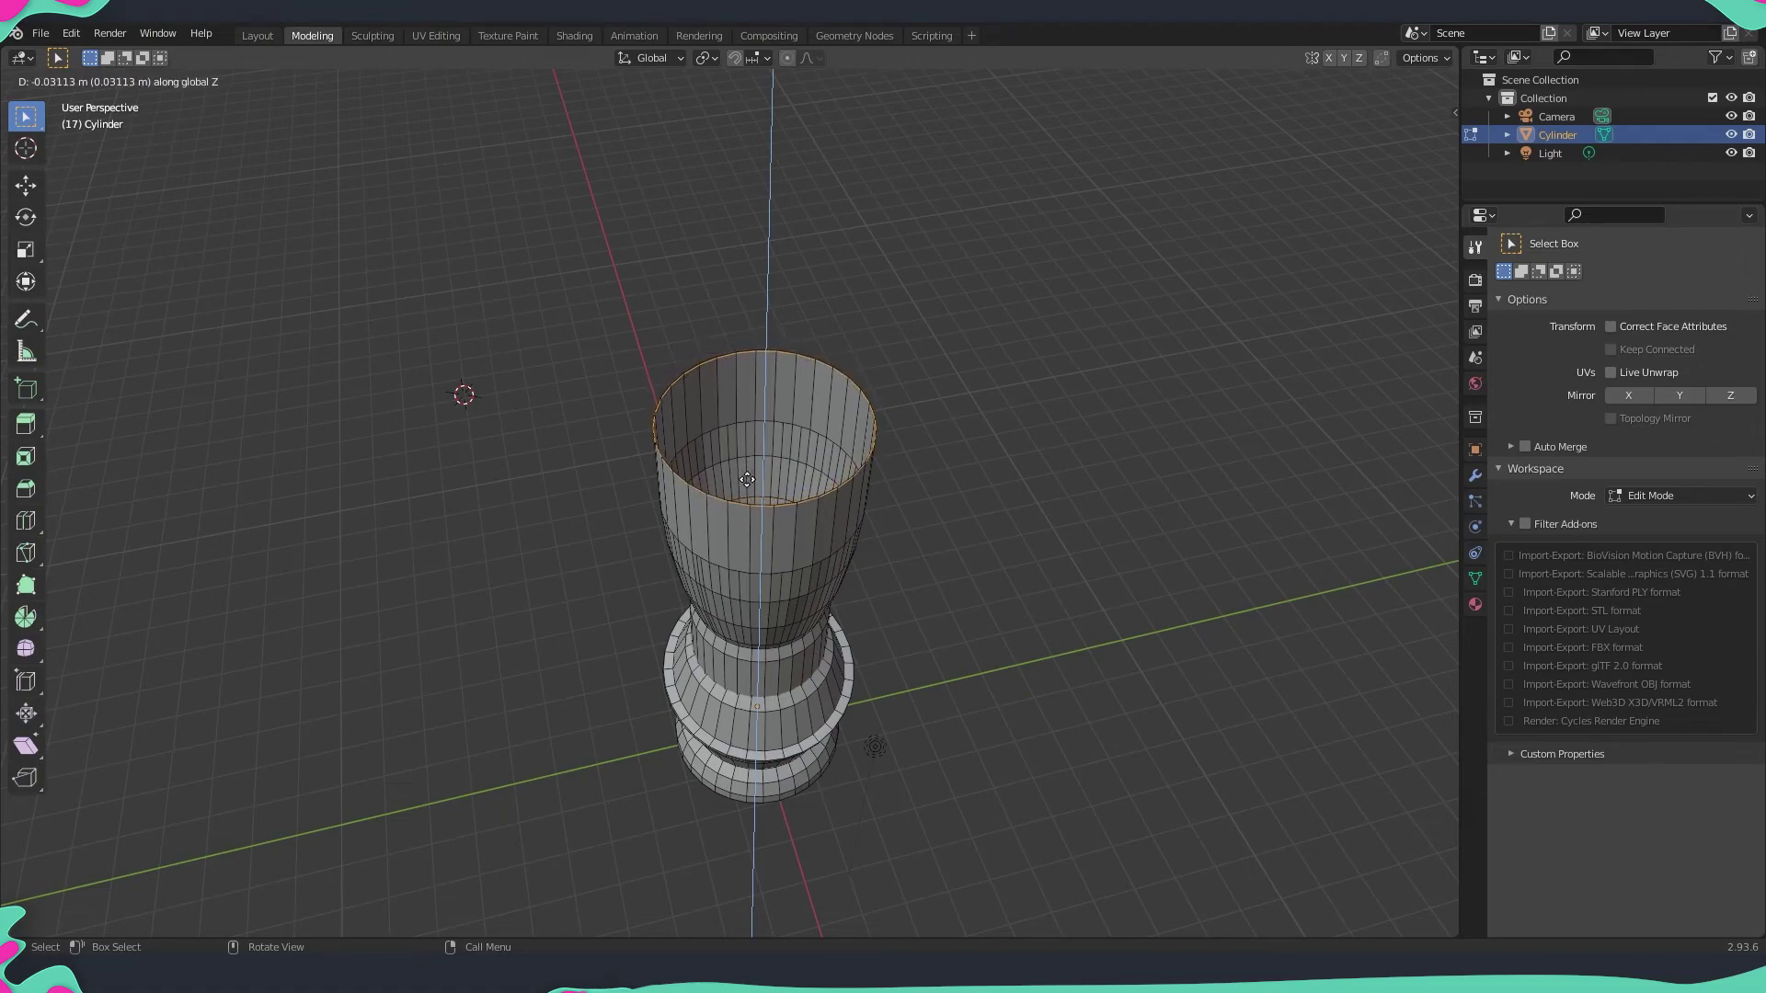
click(750, 475)
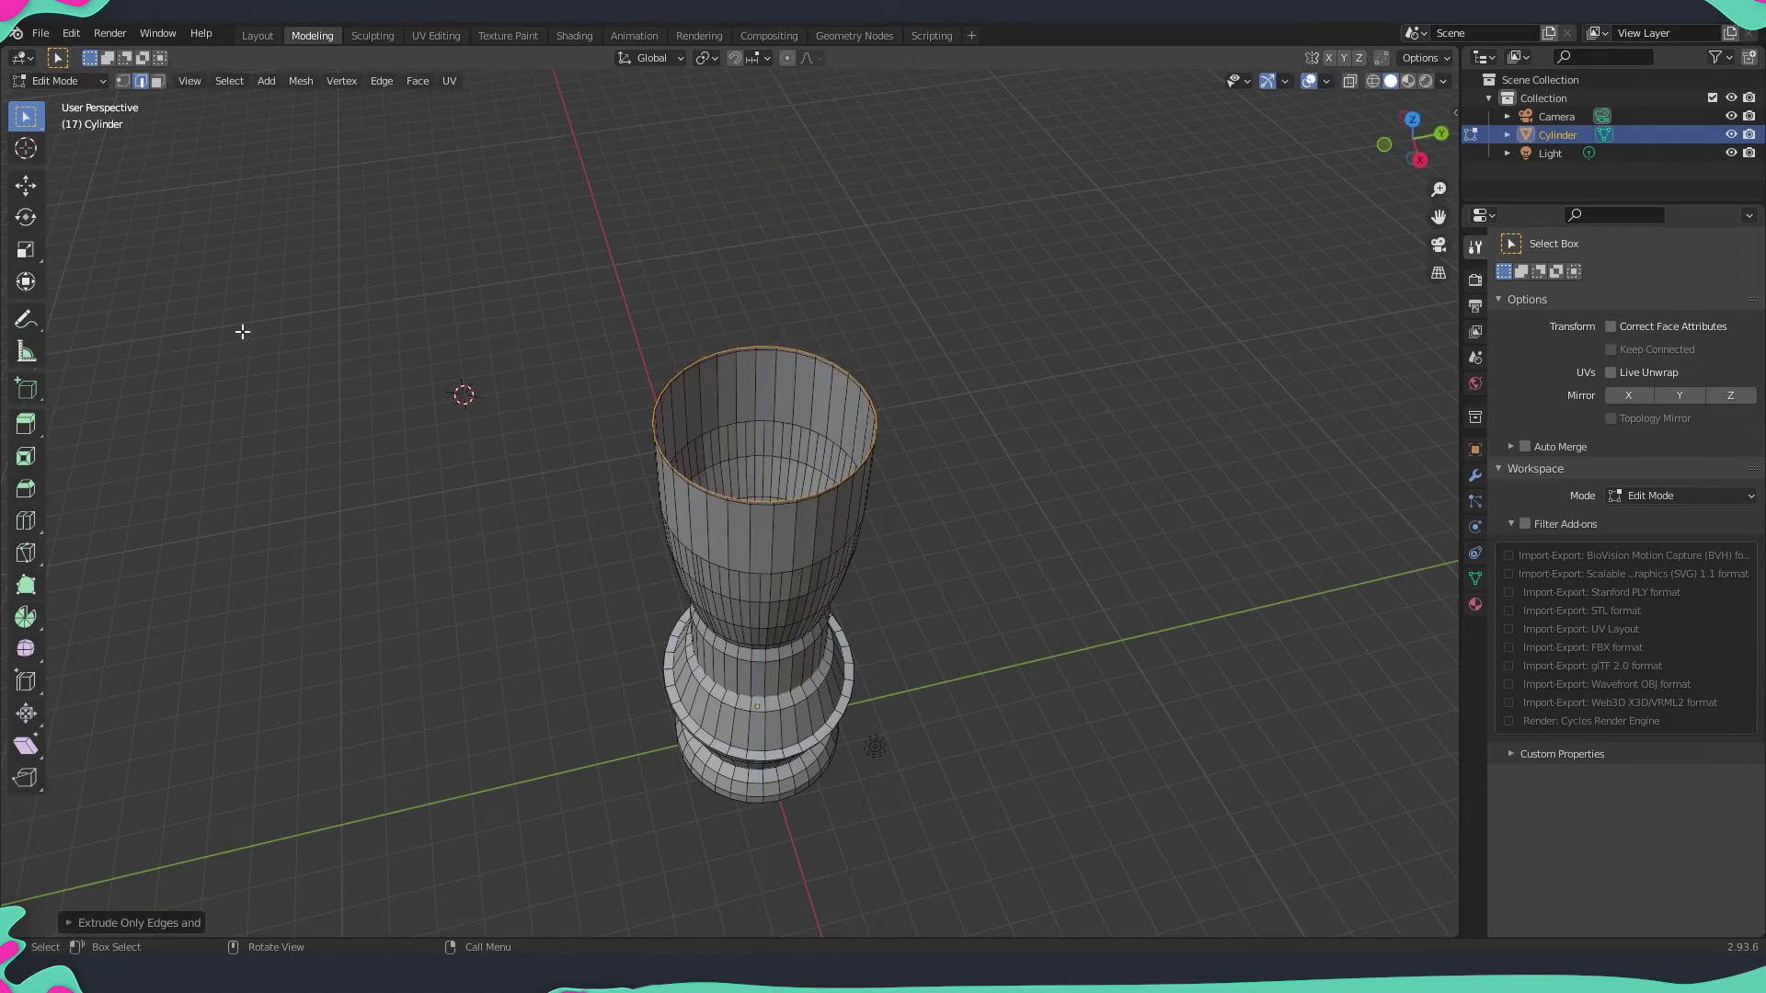
- Extrude the top rim again and scale it inward to about 0.91 to form the wall thickness
key(e)
key(s)
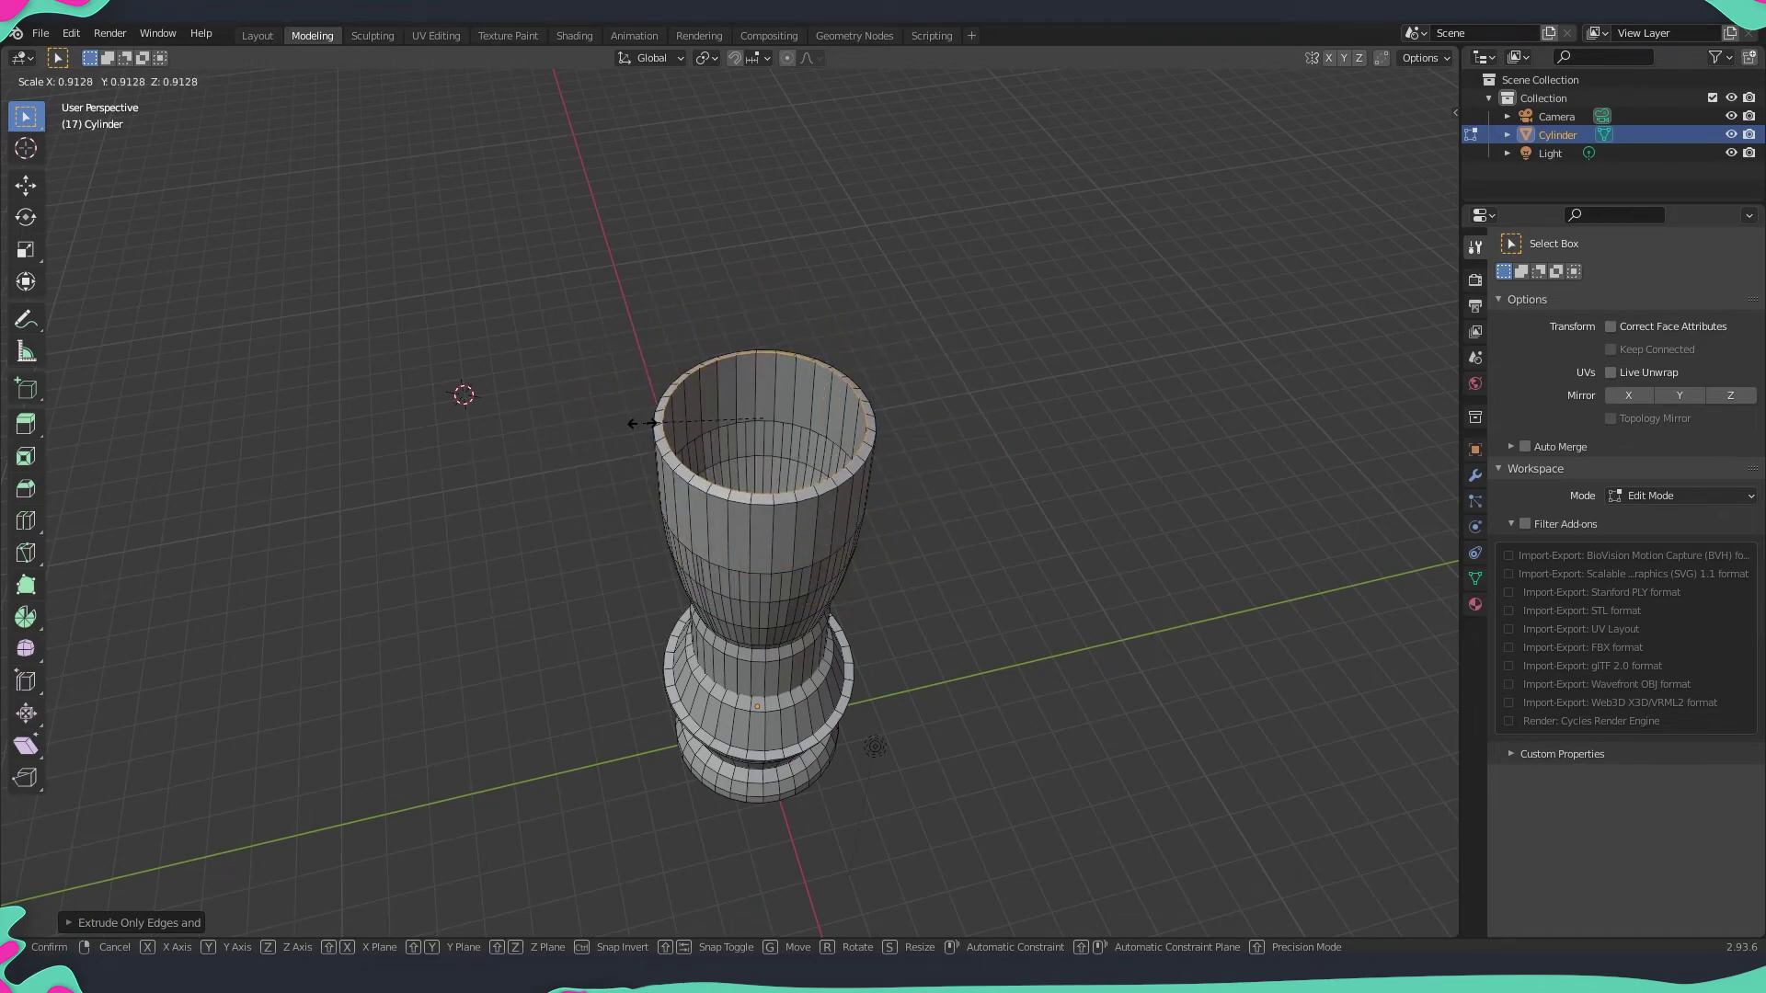
click(641, 423)
middle_drag(918, 525, 856, 438)
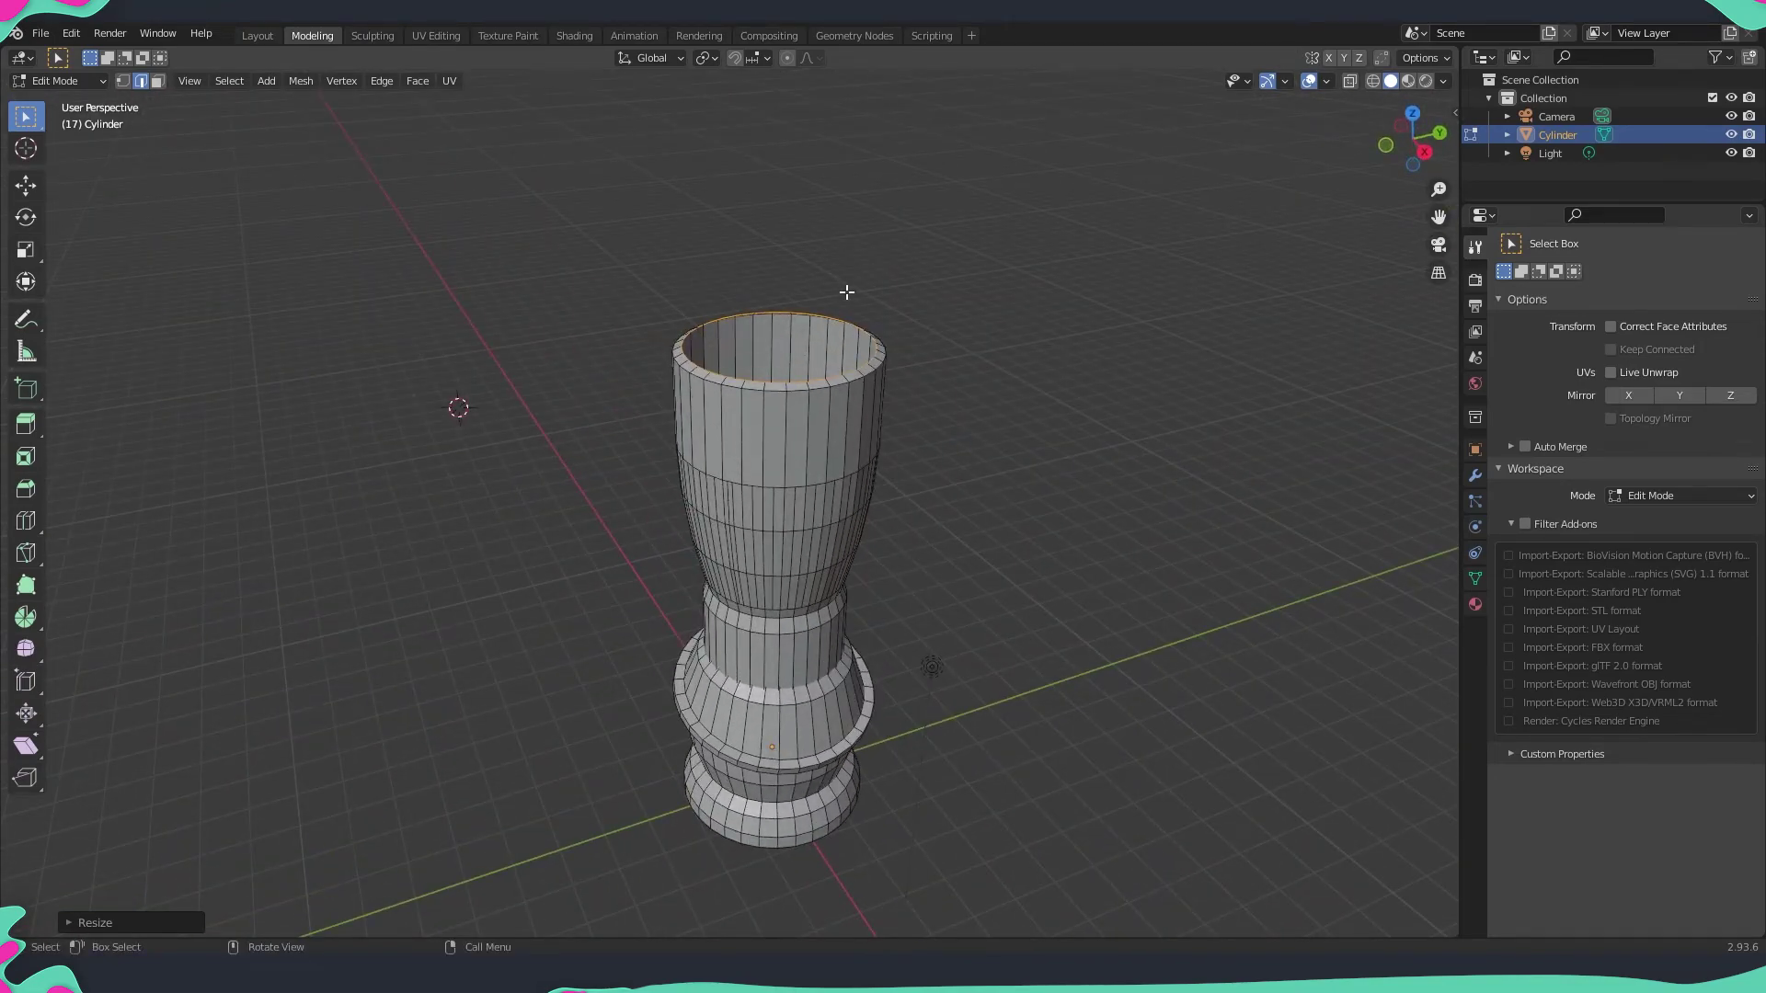
- Fine-tune the thickness of the cup's wall by rescaling the inner rim edge loop
scroll(831, 285, up, 3)
scroll(884, 282, down, 2)
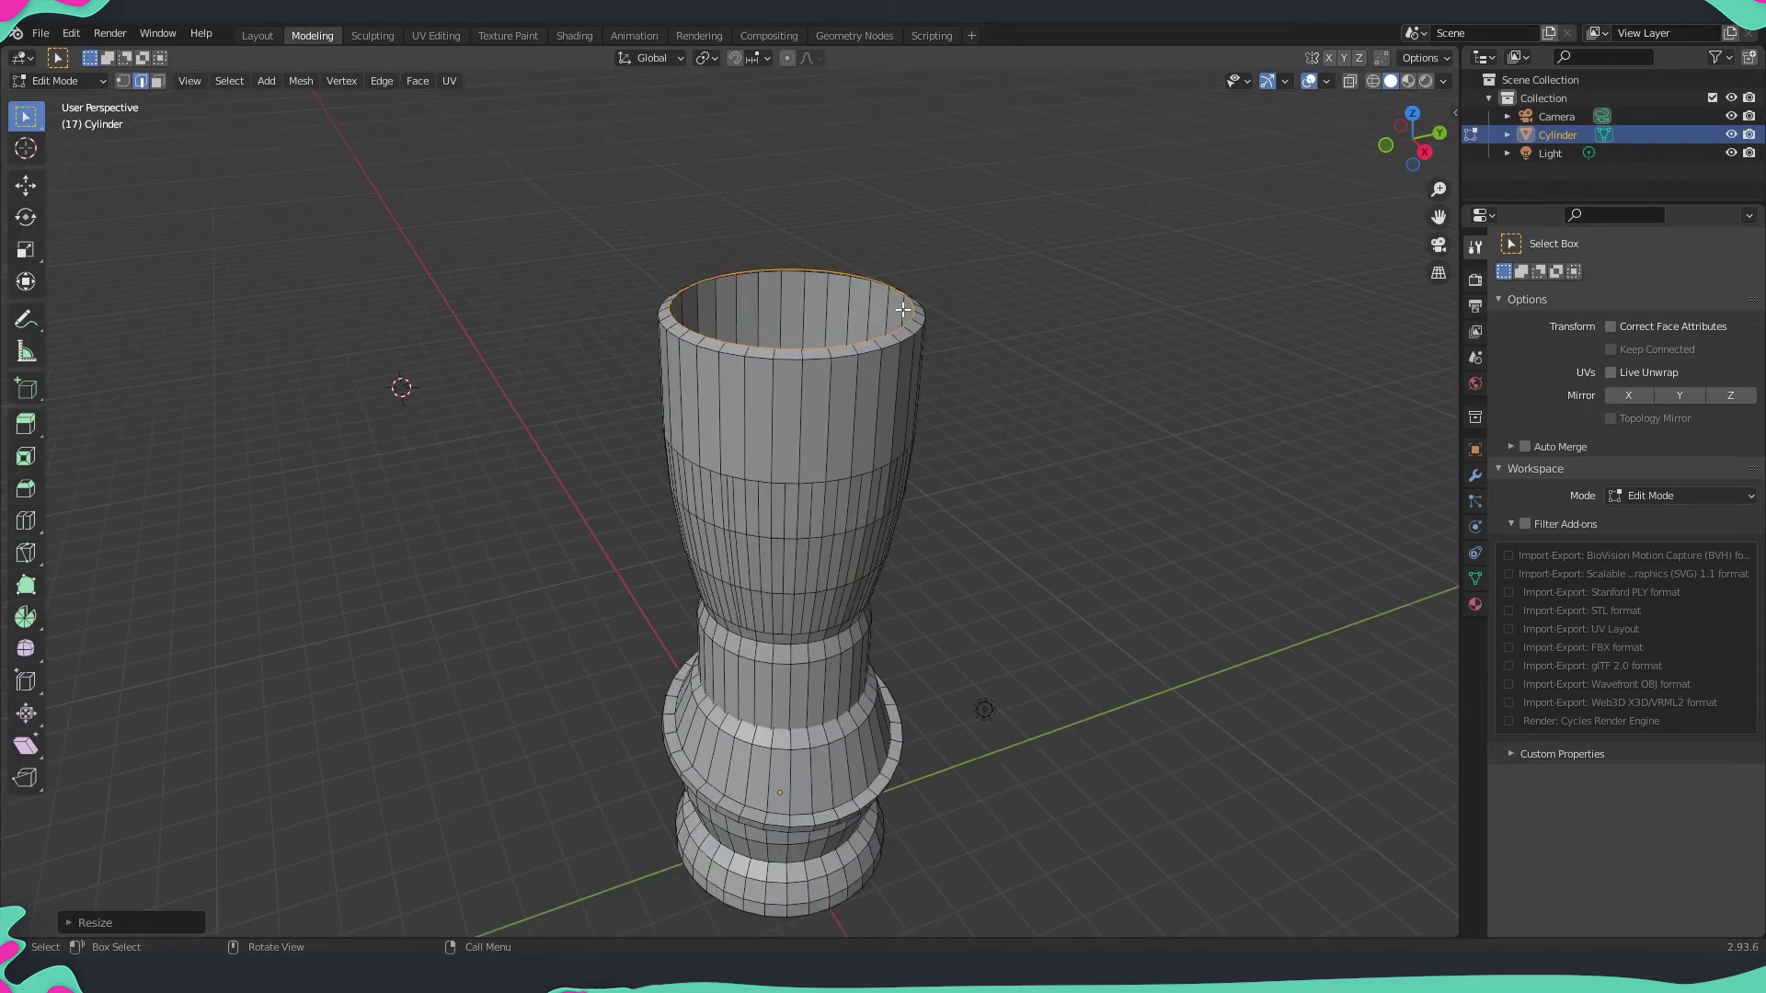
key(s)
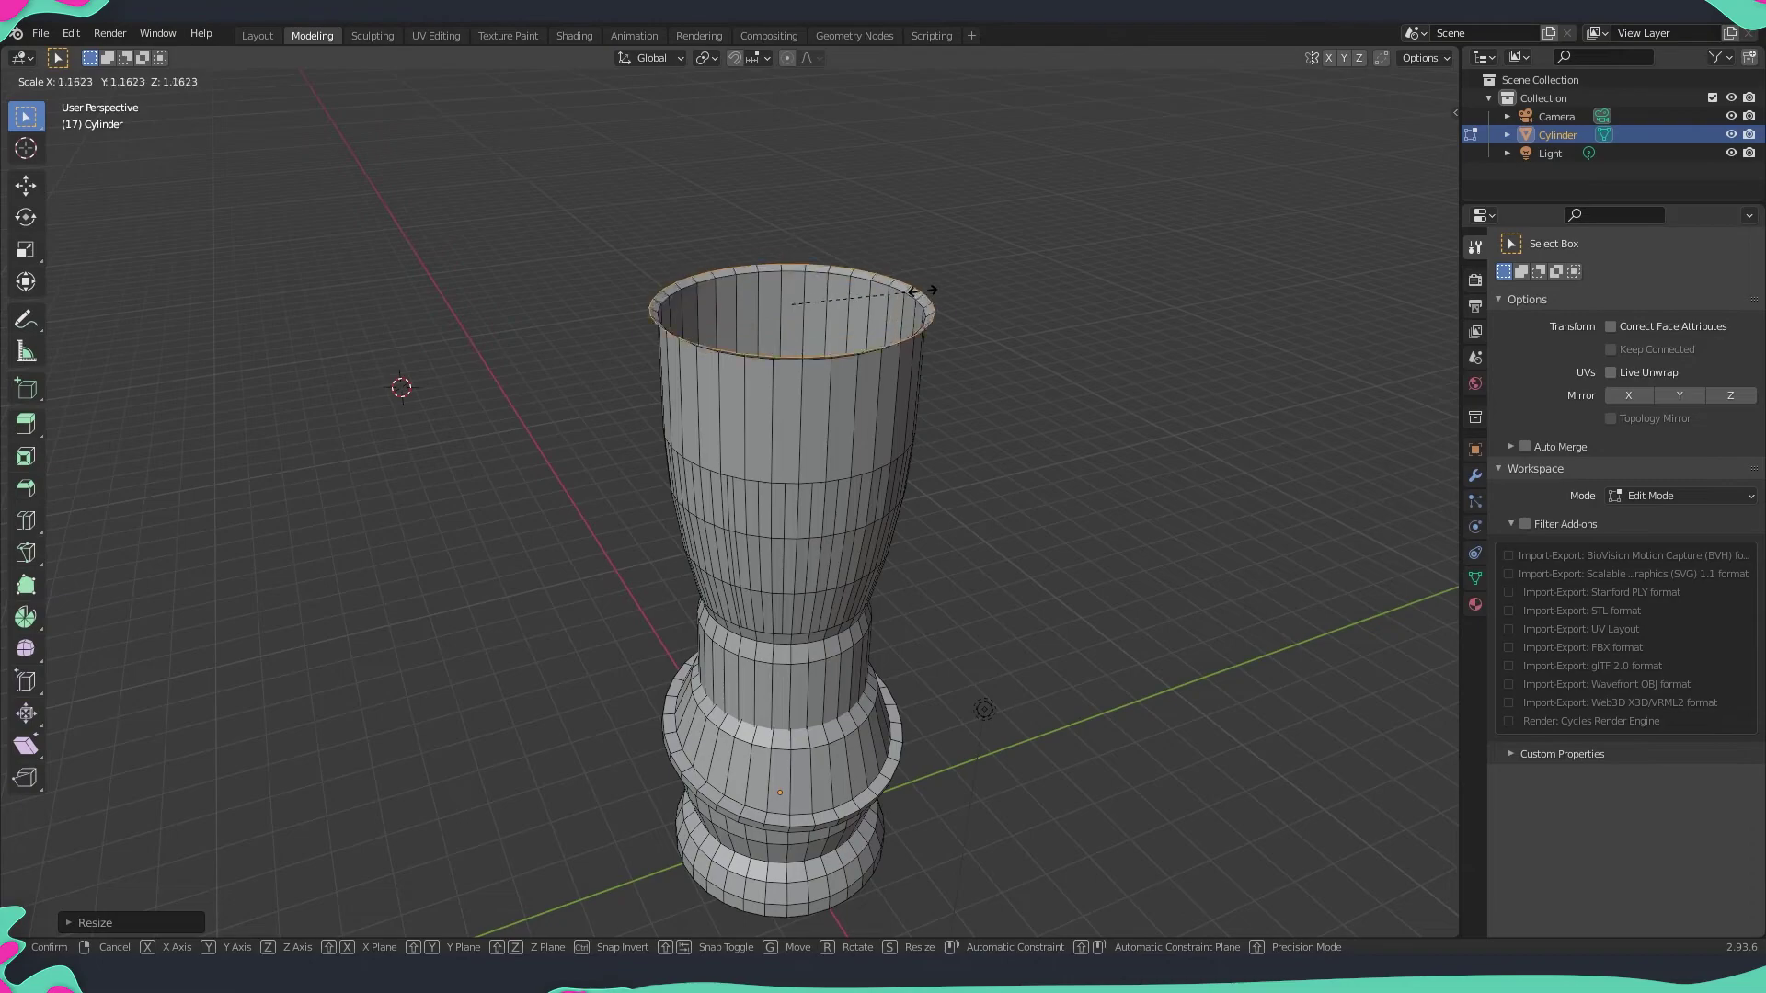
click(900, 293)
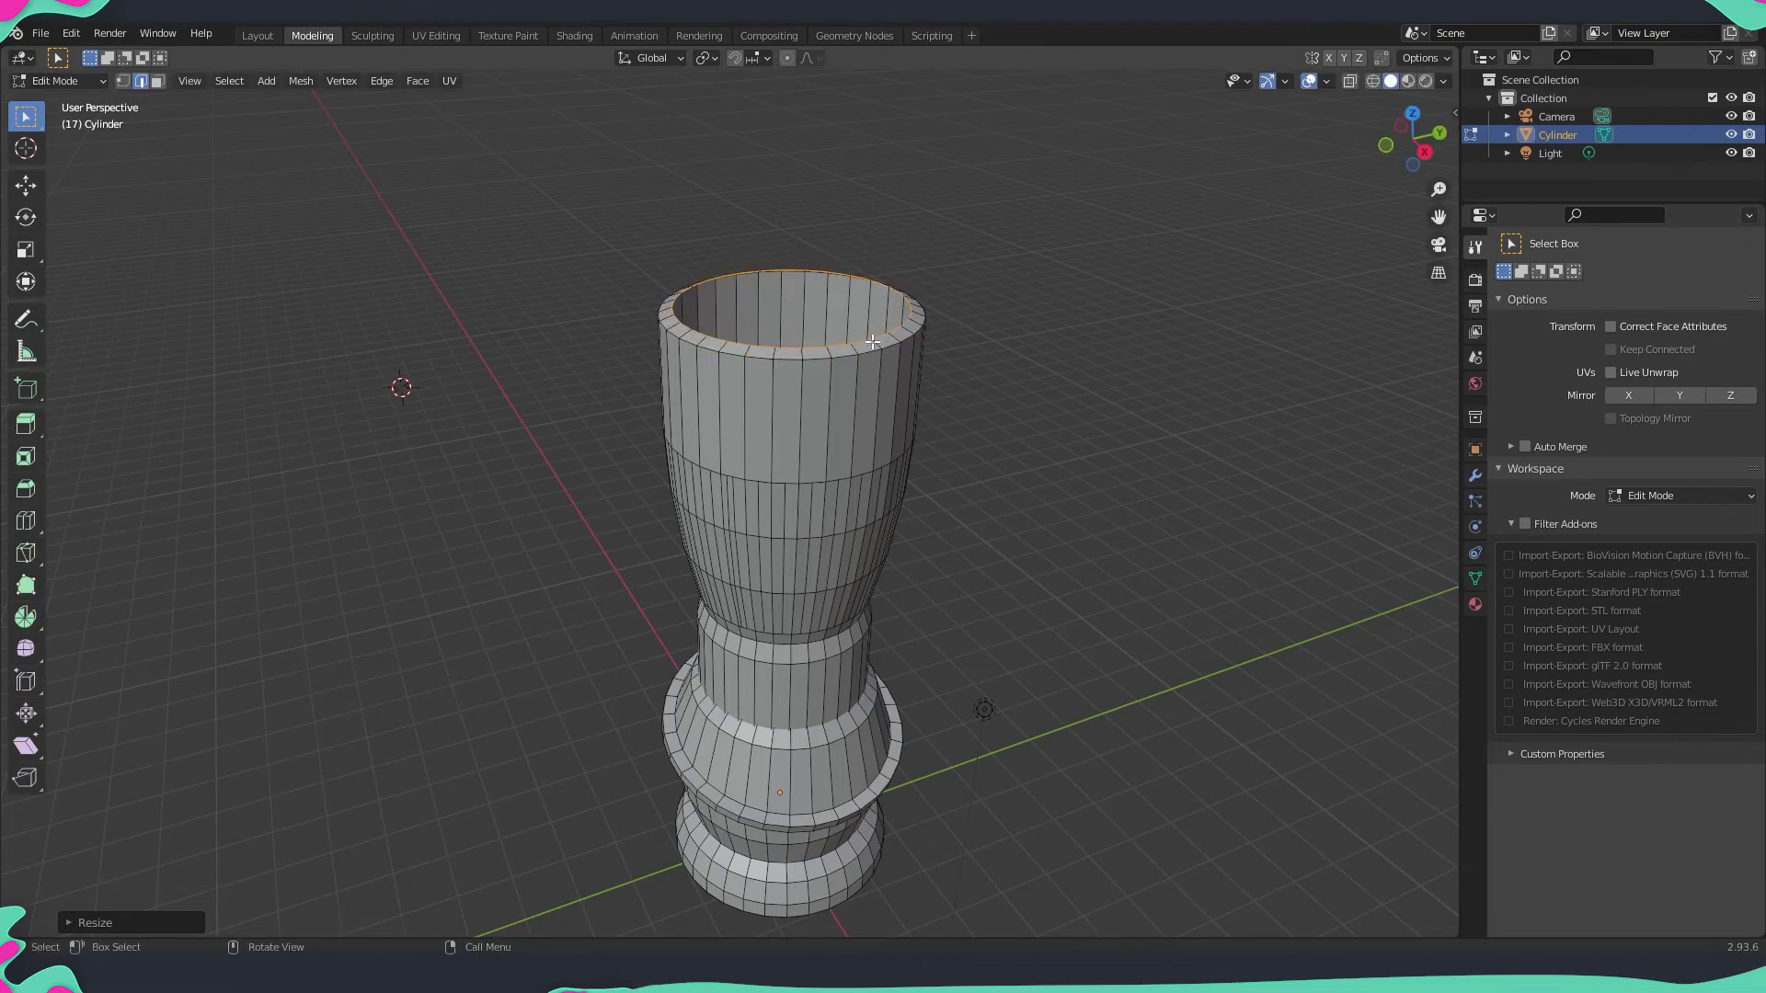
- Extrude the inner rim edges straight down along the global Z axis, past the tapered section to the narrow neck
right_click(850, 324)
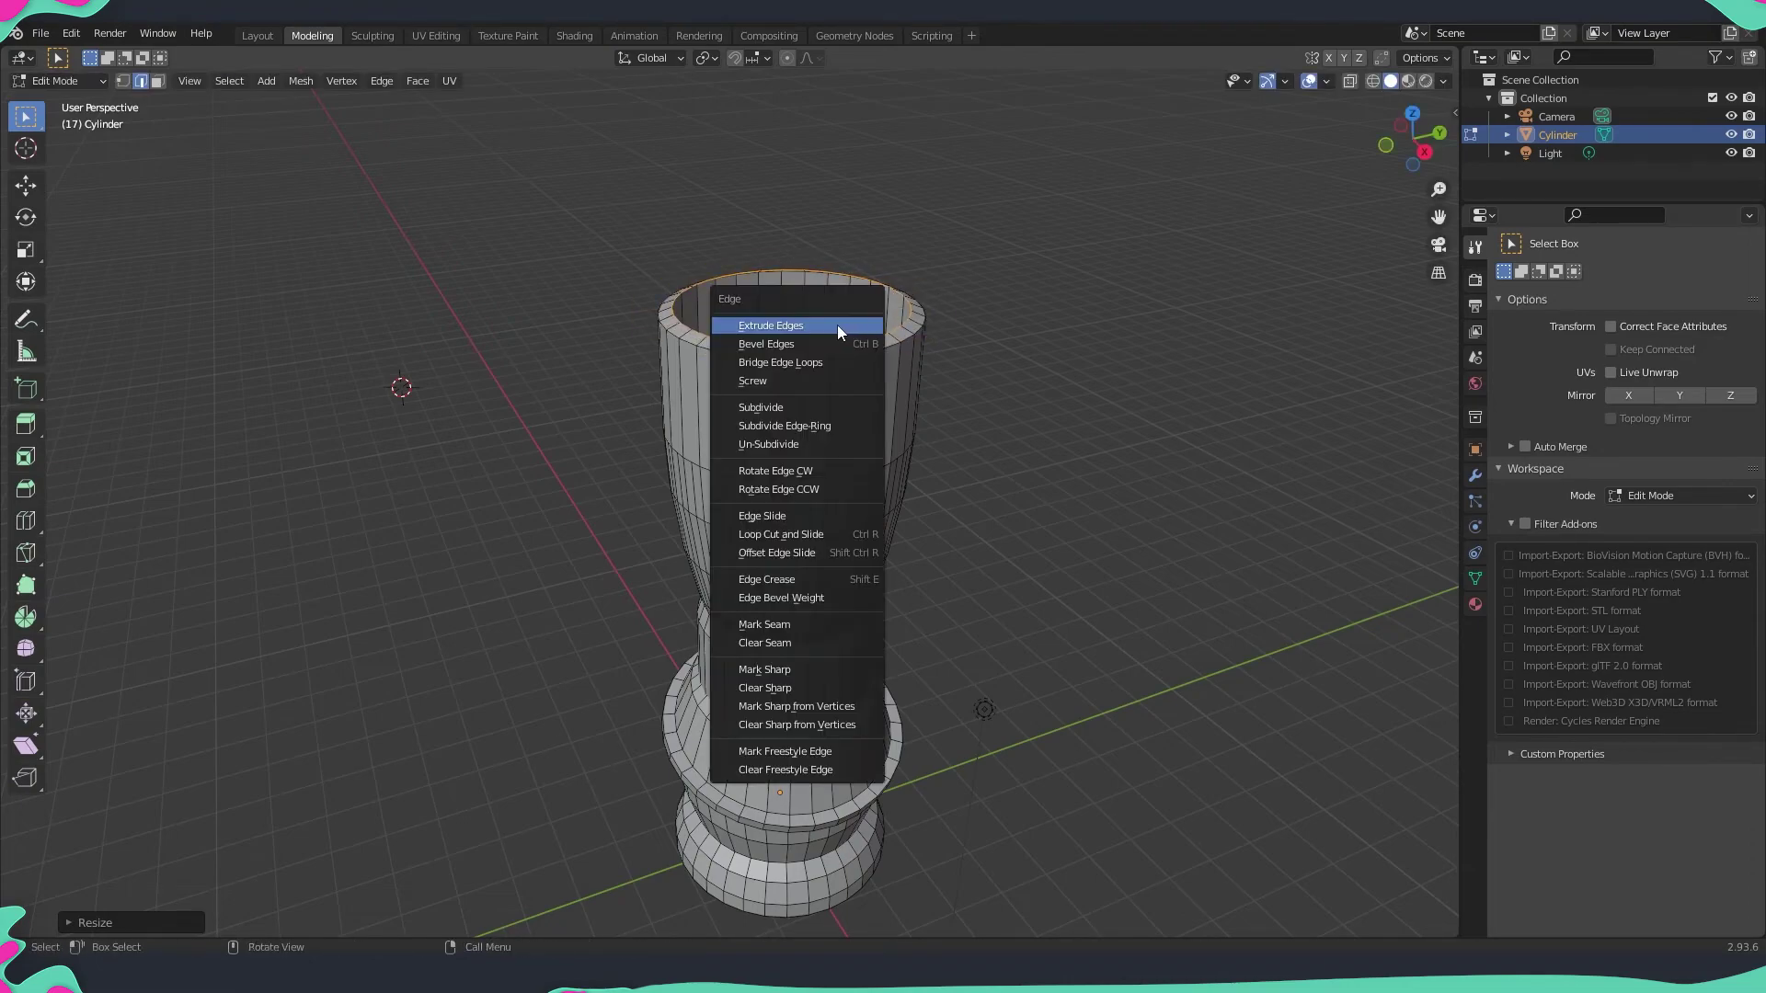
click(837, 324)
key(z)
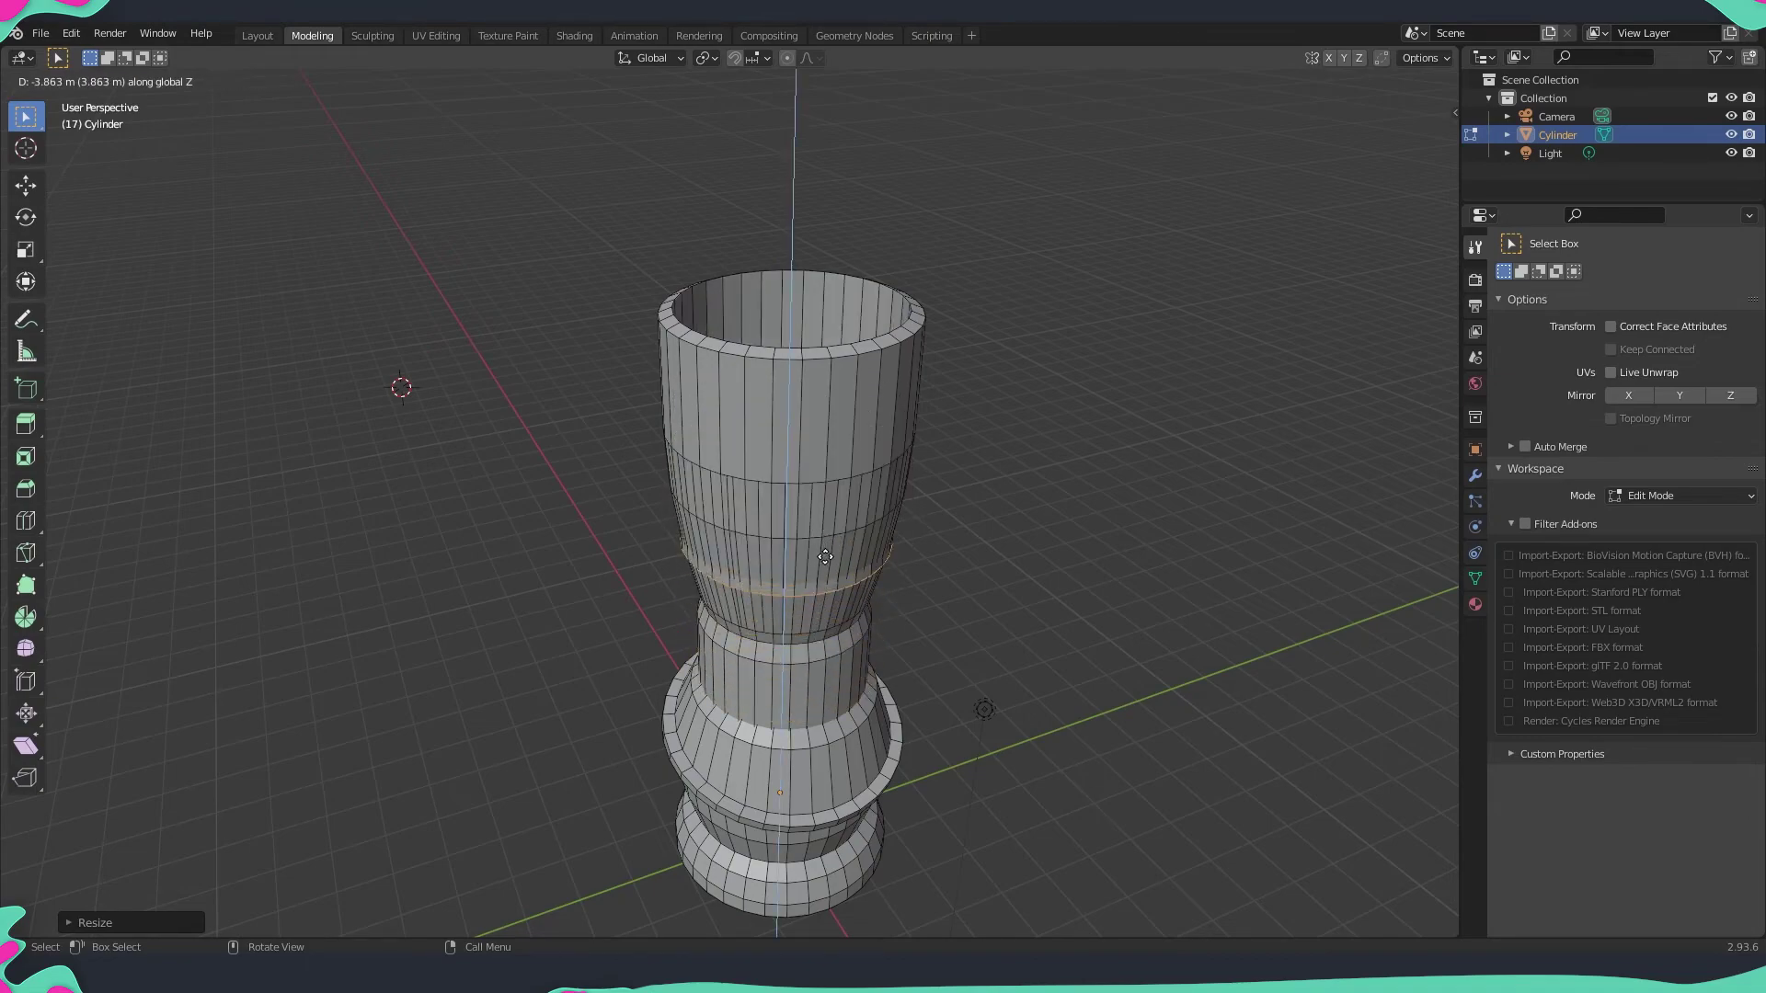
click(828, 622)
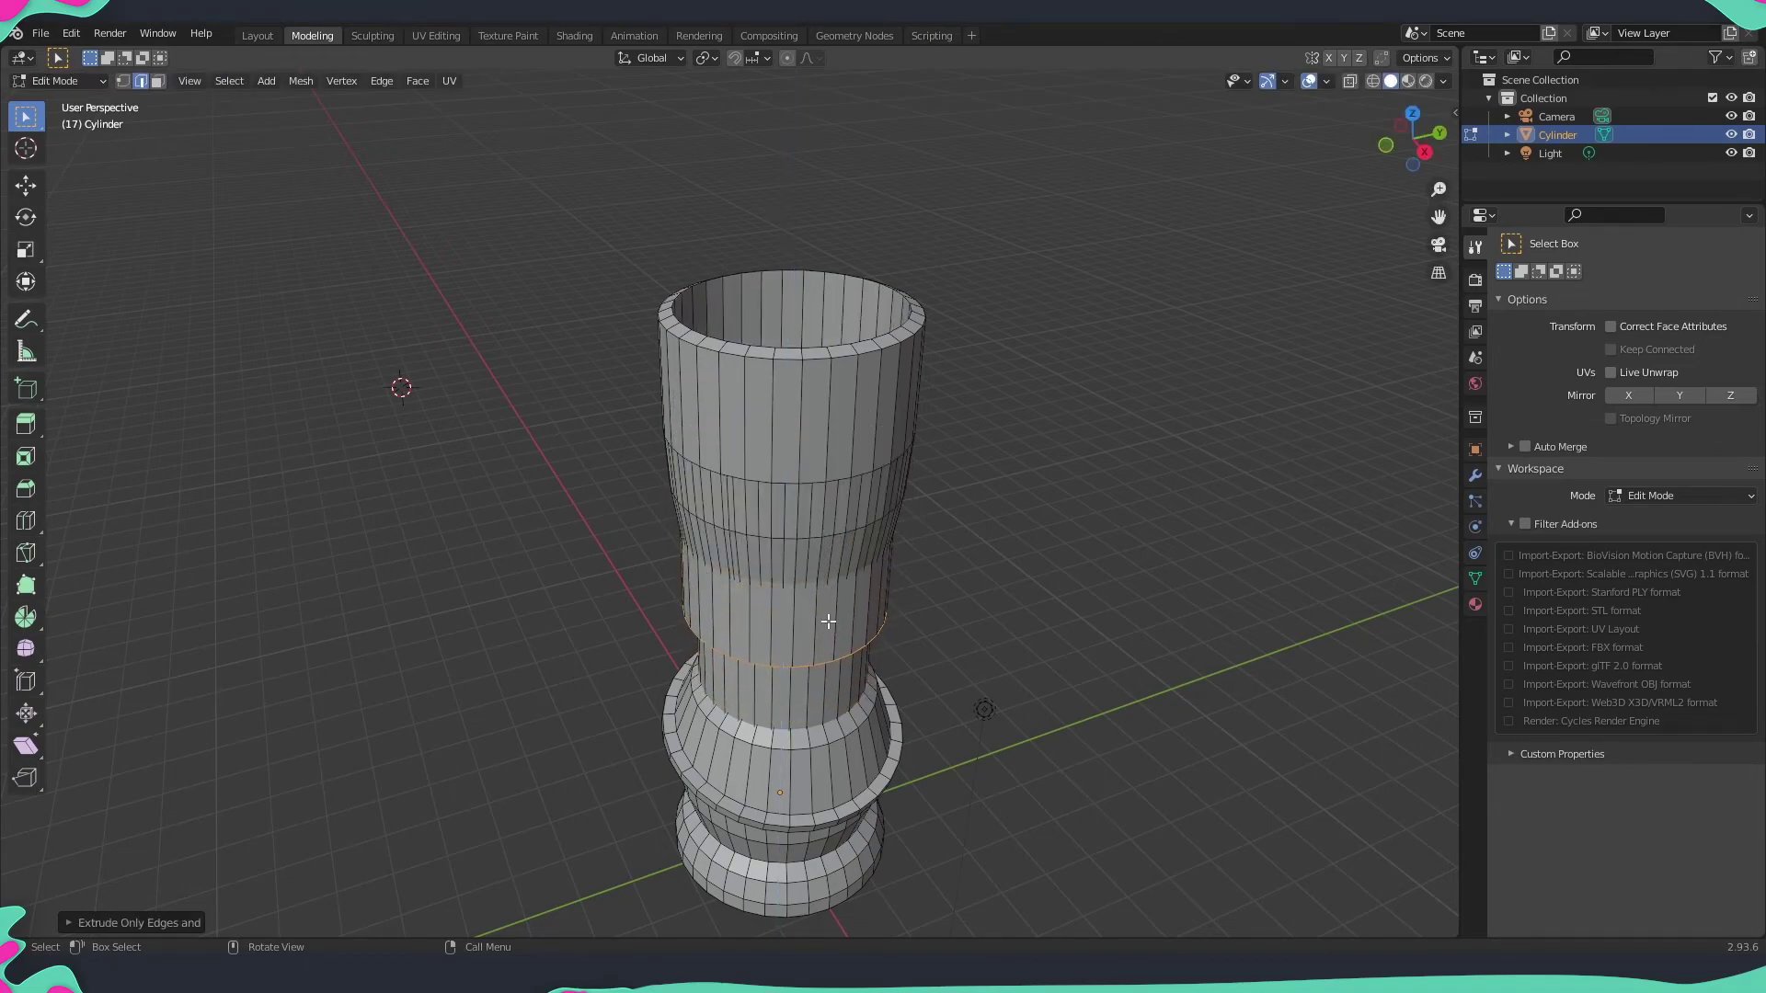
middle_drag(990, 659, 966, 538)
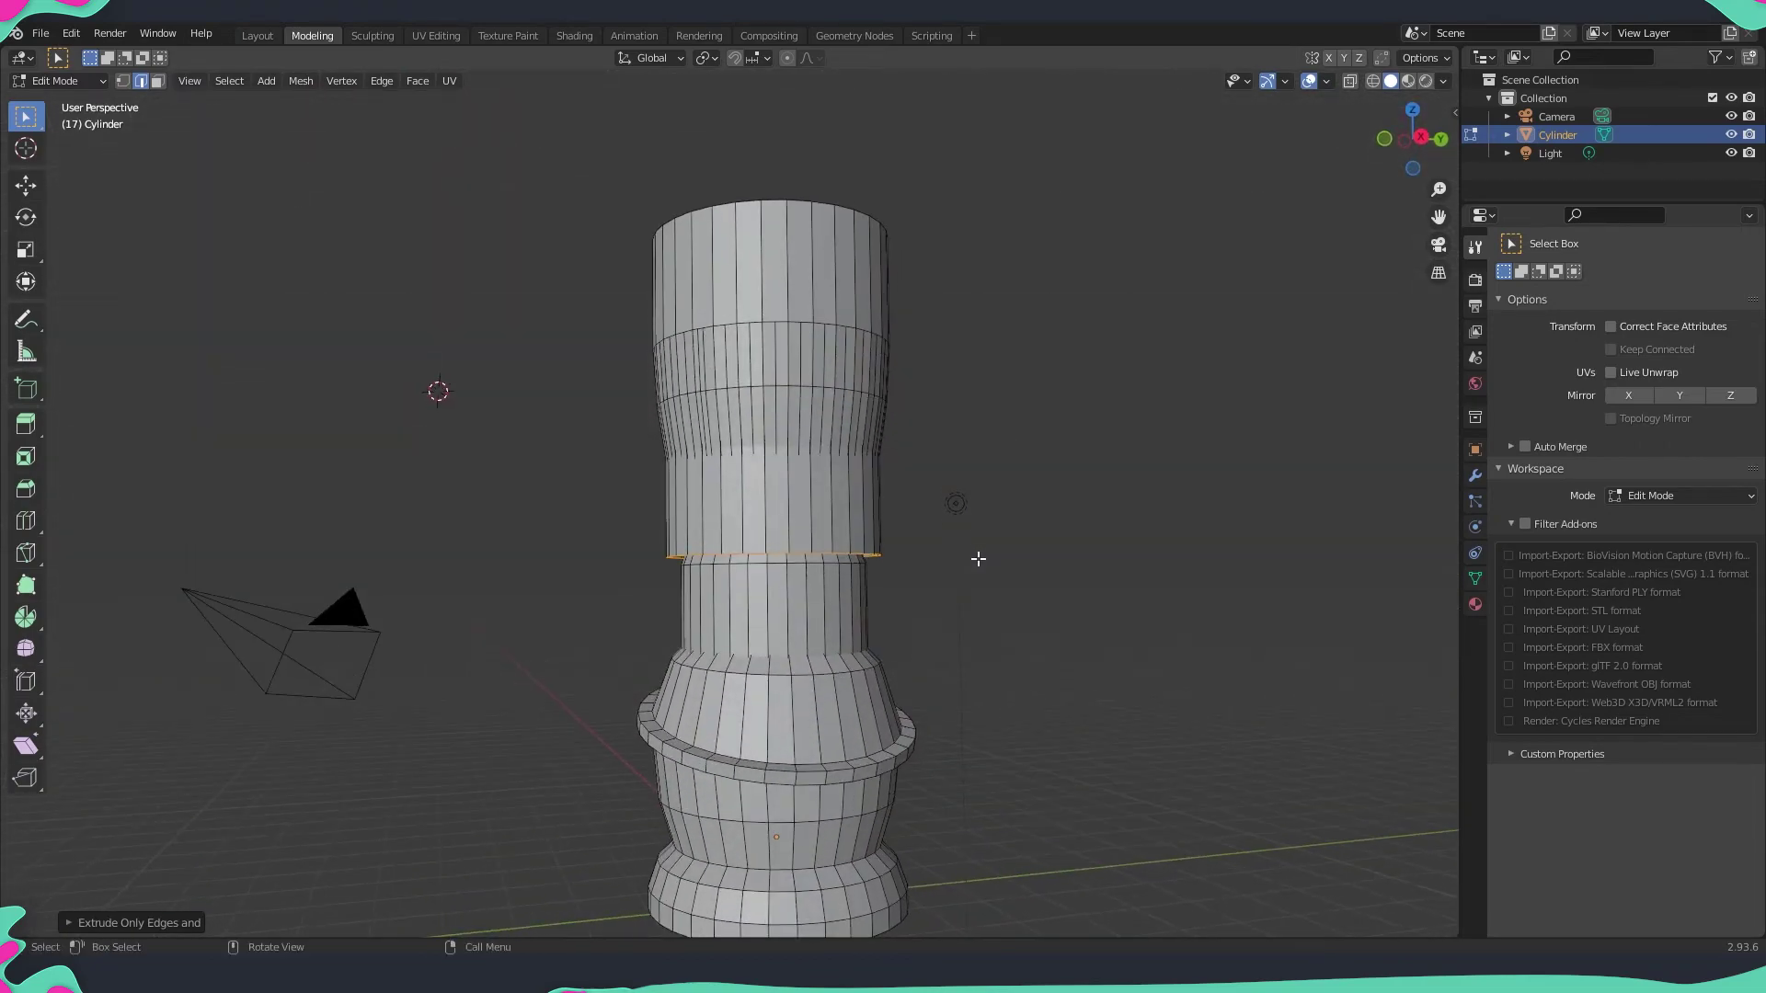
- Raise the lower inner edge loop slightly along Z and scale it to about 0.74 to fit inside the neck
key(c)
click(27, 185)
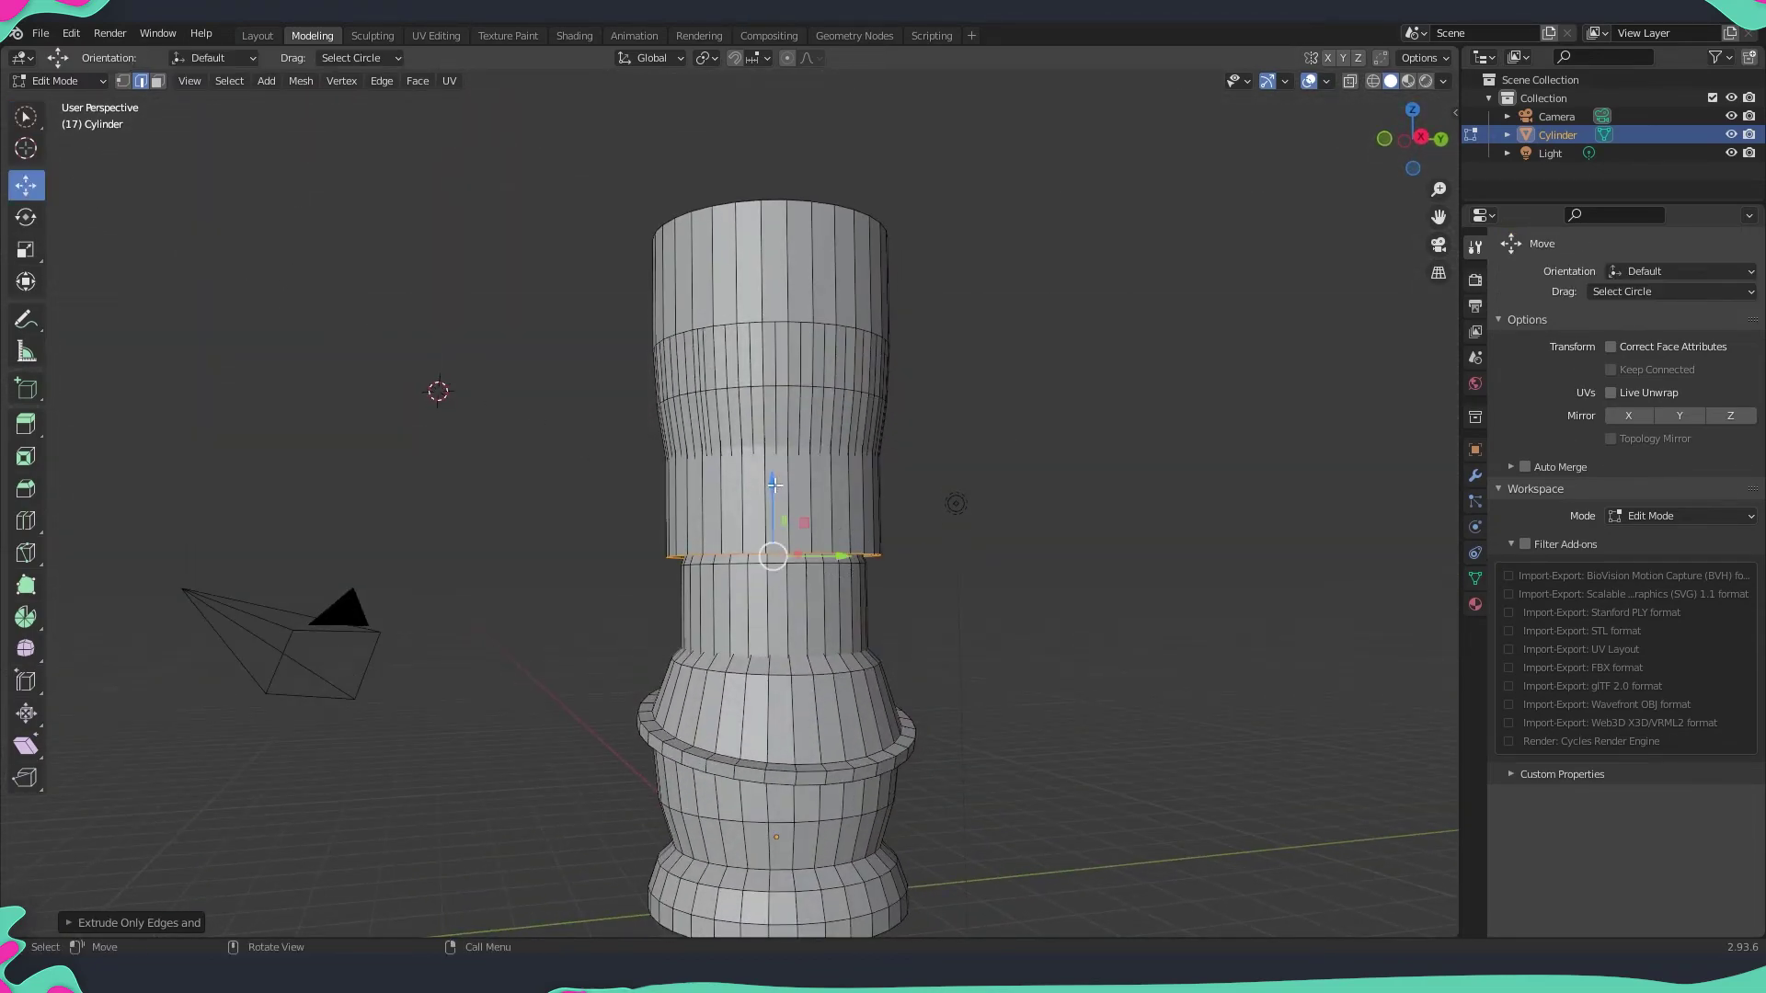
drag(774, 485, 792, 532)
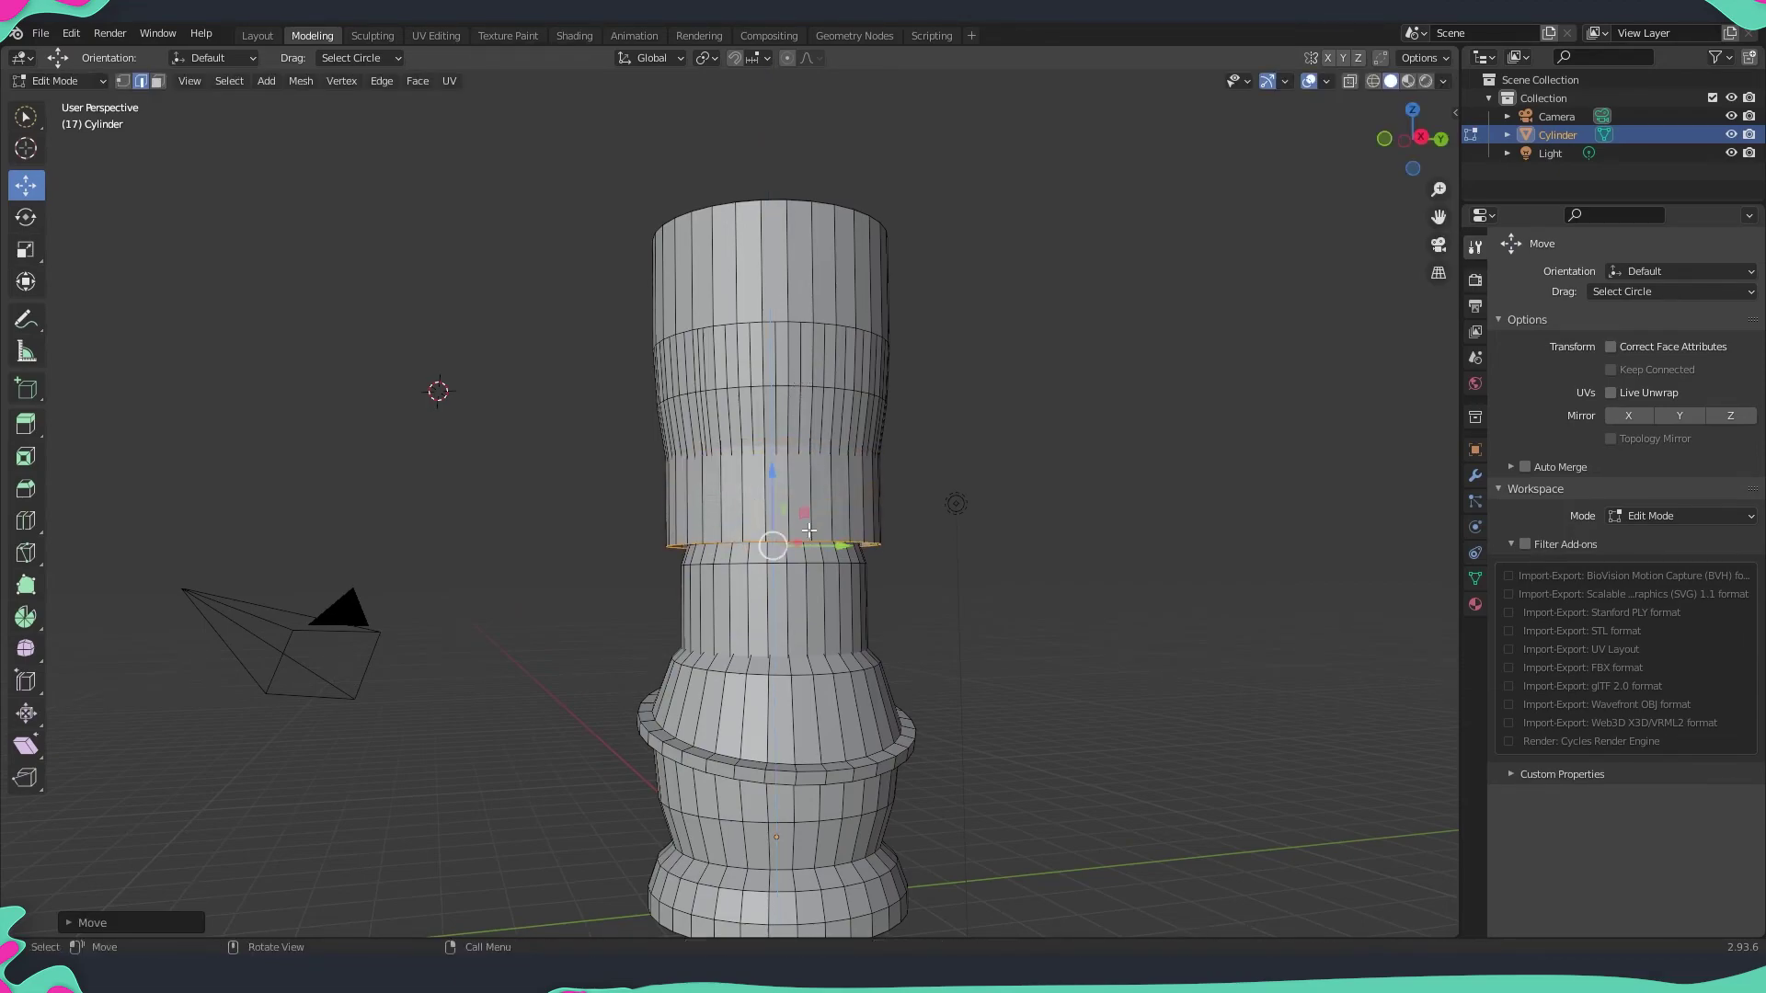
key(s)
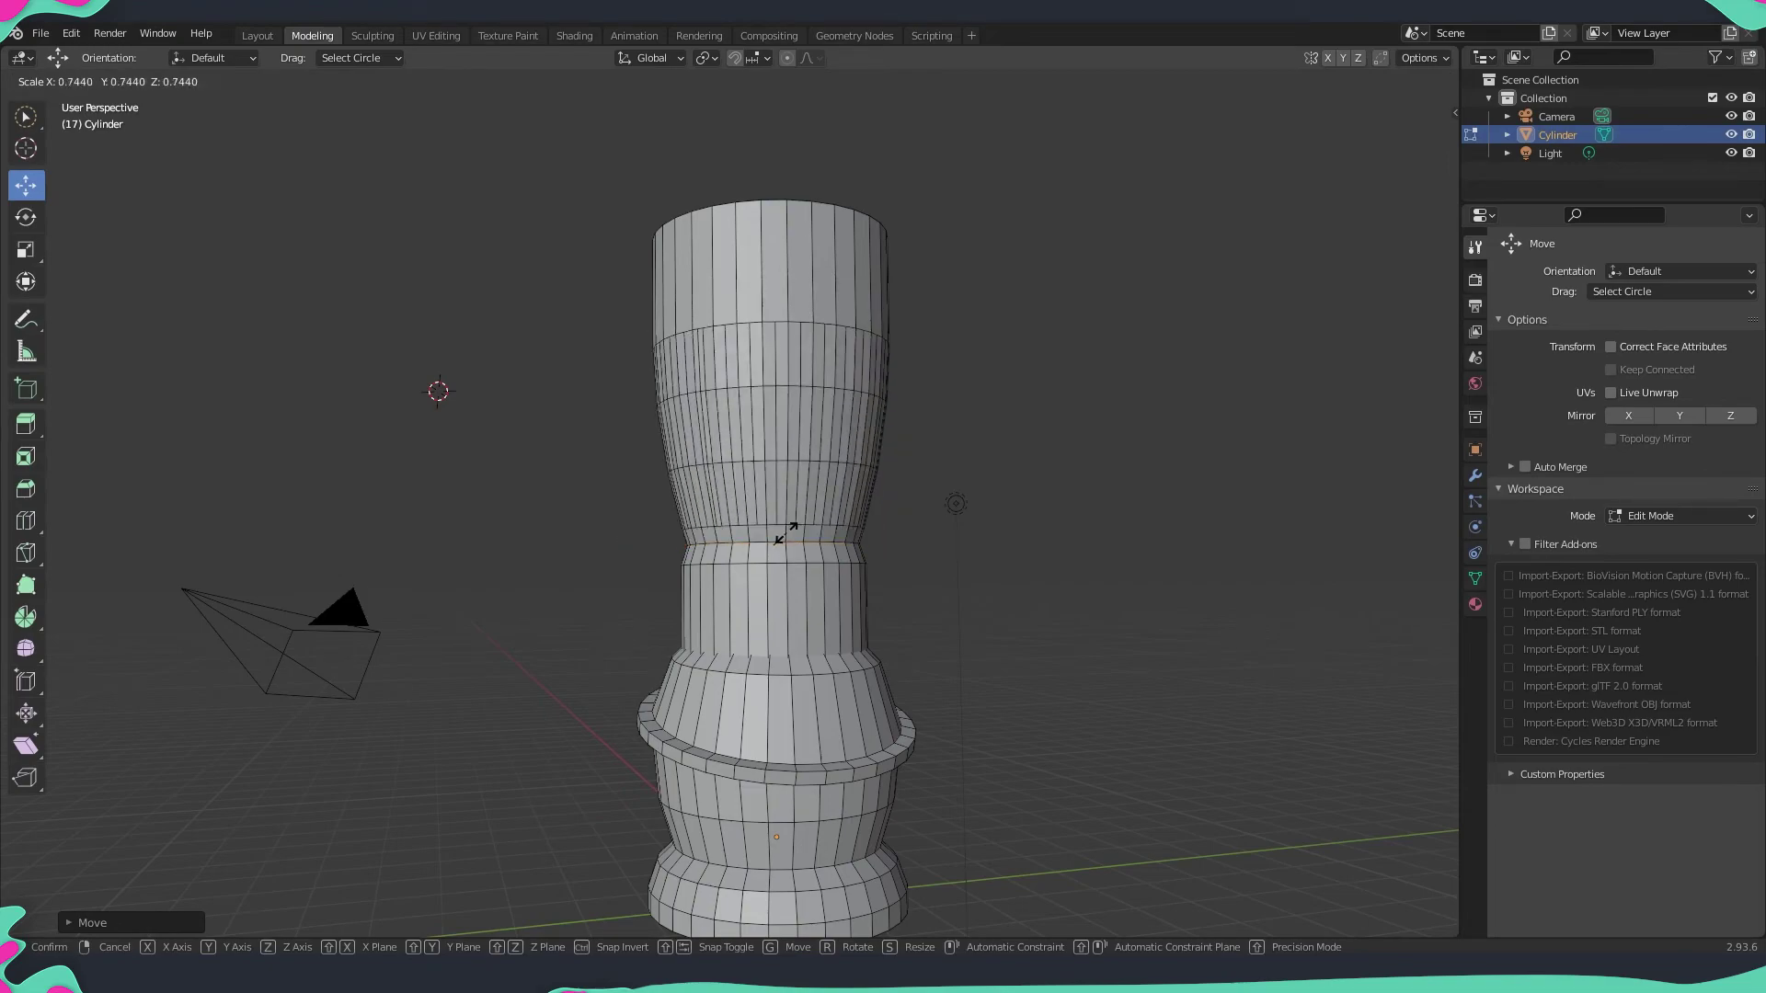
click(783, 533)
middle_drag(791, 534, 942, 605)
middle_drag(418, 410, 898, 568)
- Try the Screw operation on the selected inner edge loop
key(ctrl+e)
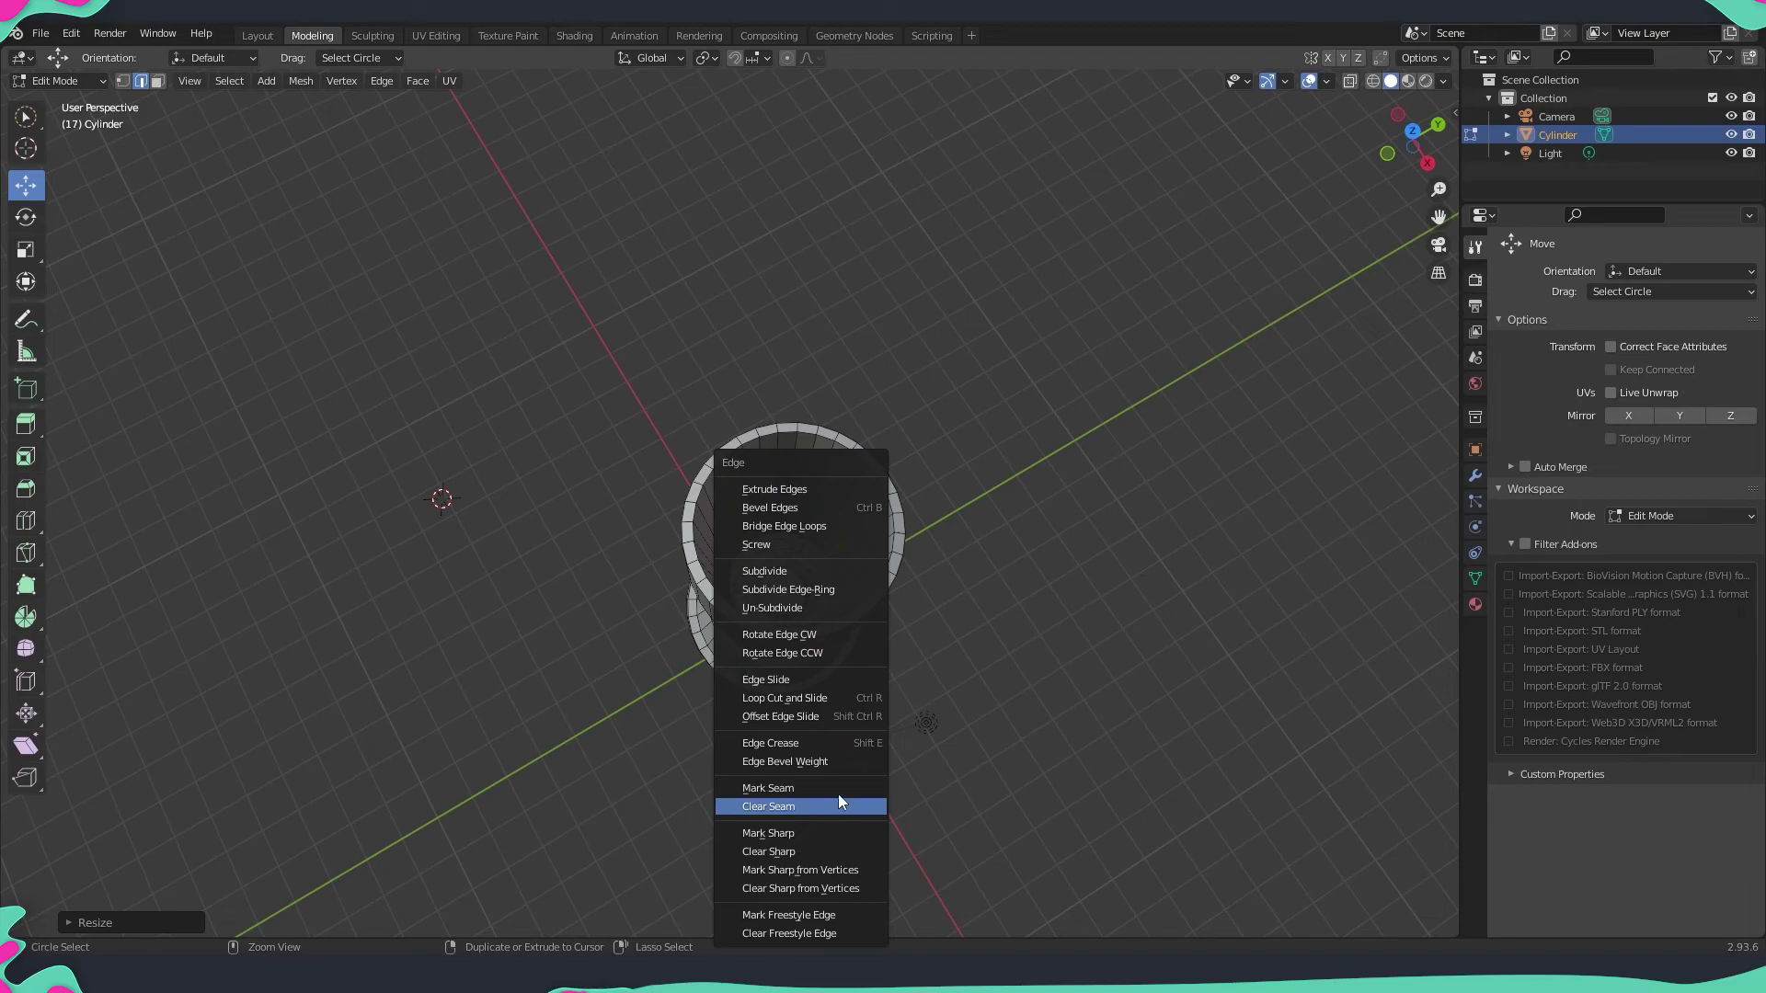
click(811, 546)
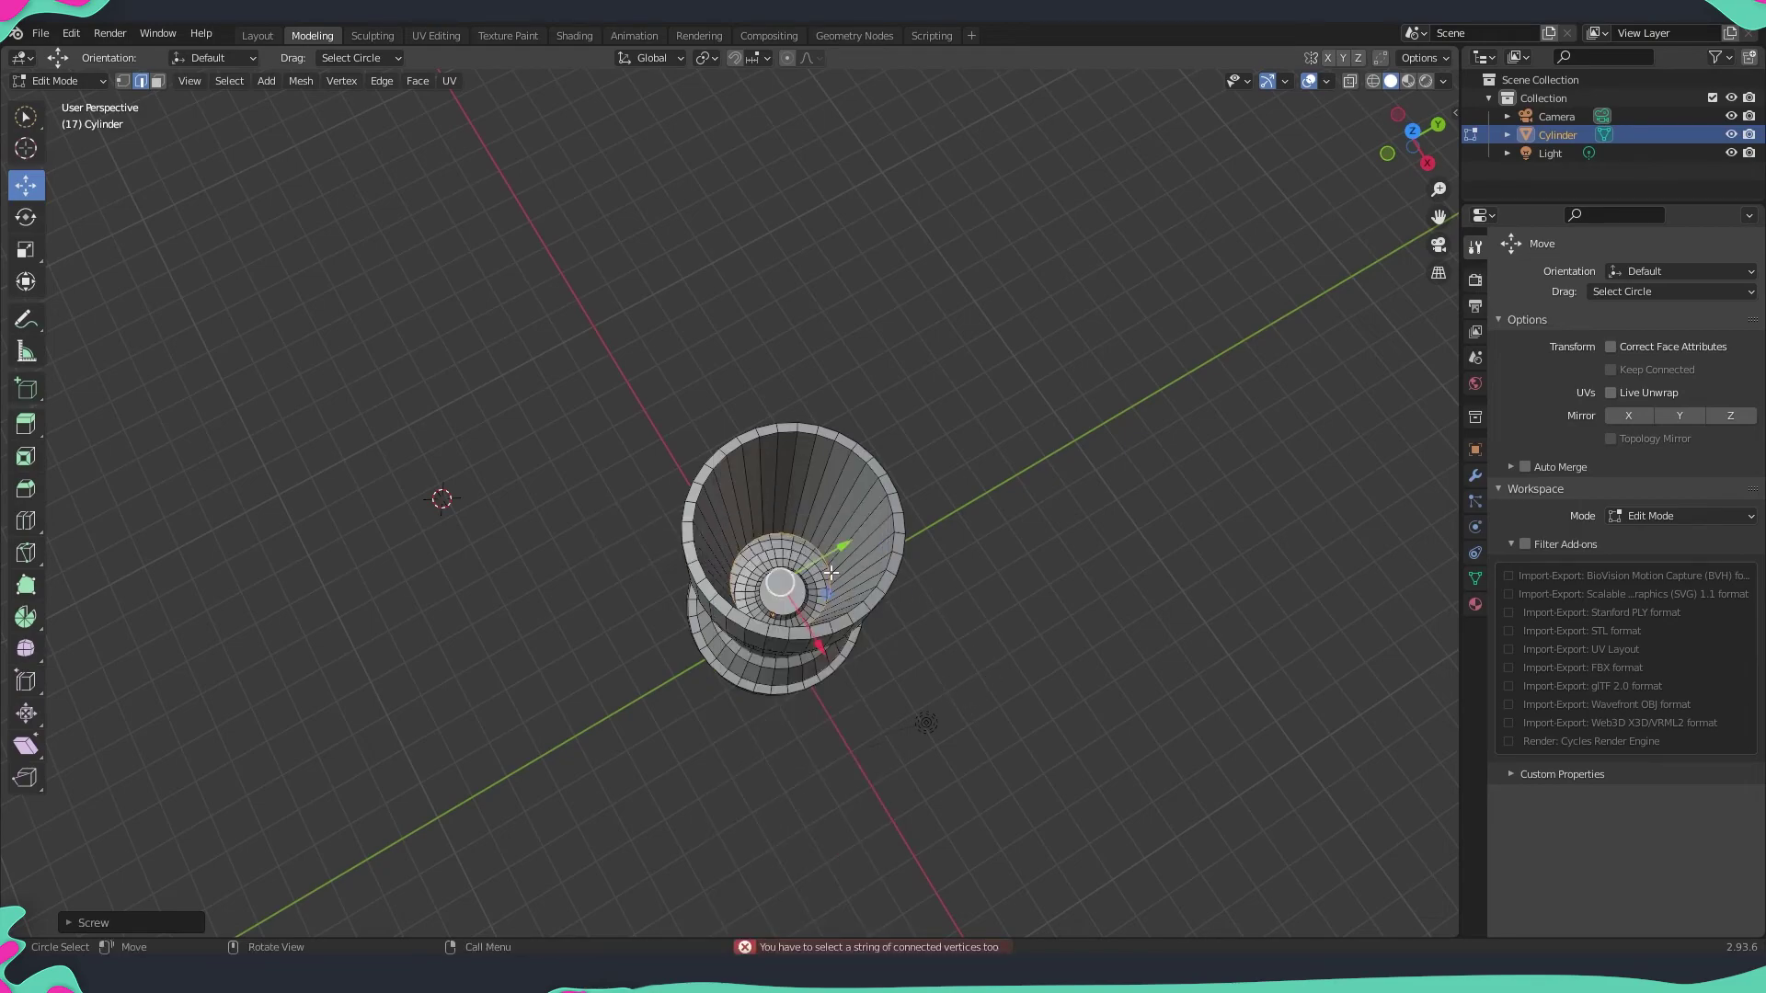
mouse_move(828, 572)
mouse_down()
mouse_move(791, 525)
mouse_move(763, 634)
mouse_move(868, 555)
mouse_up()
key(alt+a)
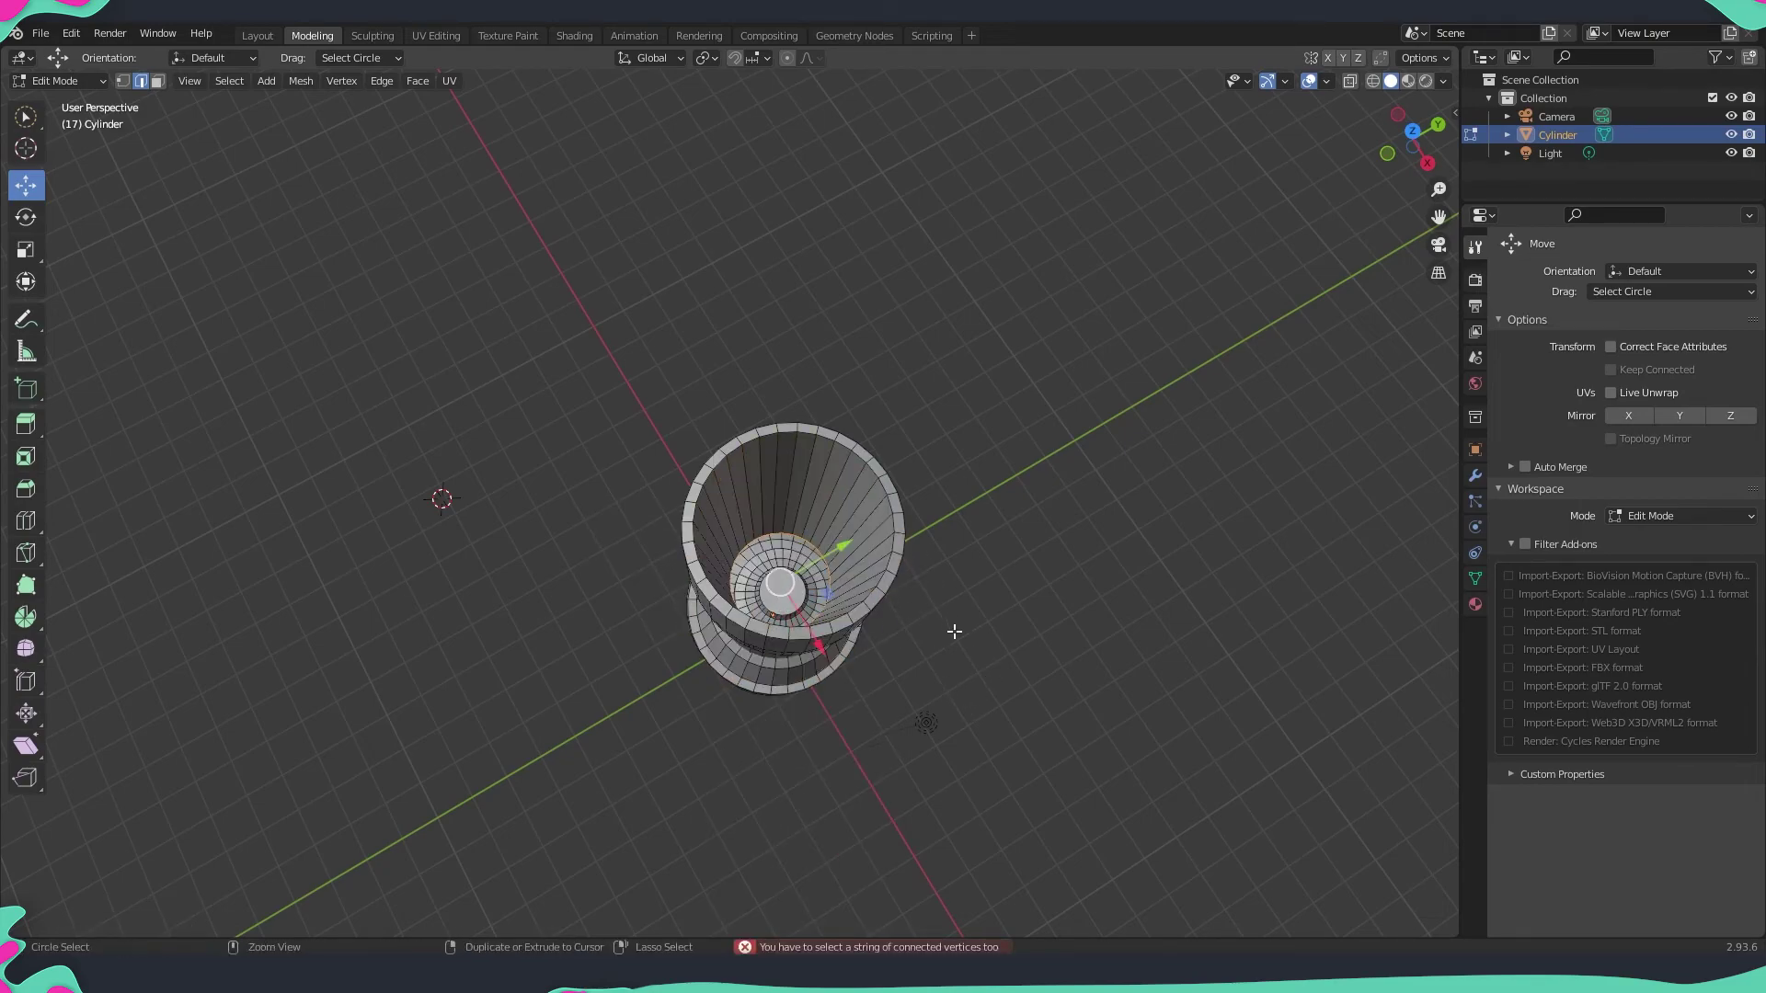
key(w)
- Switch from the Move tool to the Select Circle tool with a radius of 25
middle_drag(1010, 599, 899, 582)
click(25, 185)
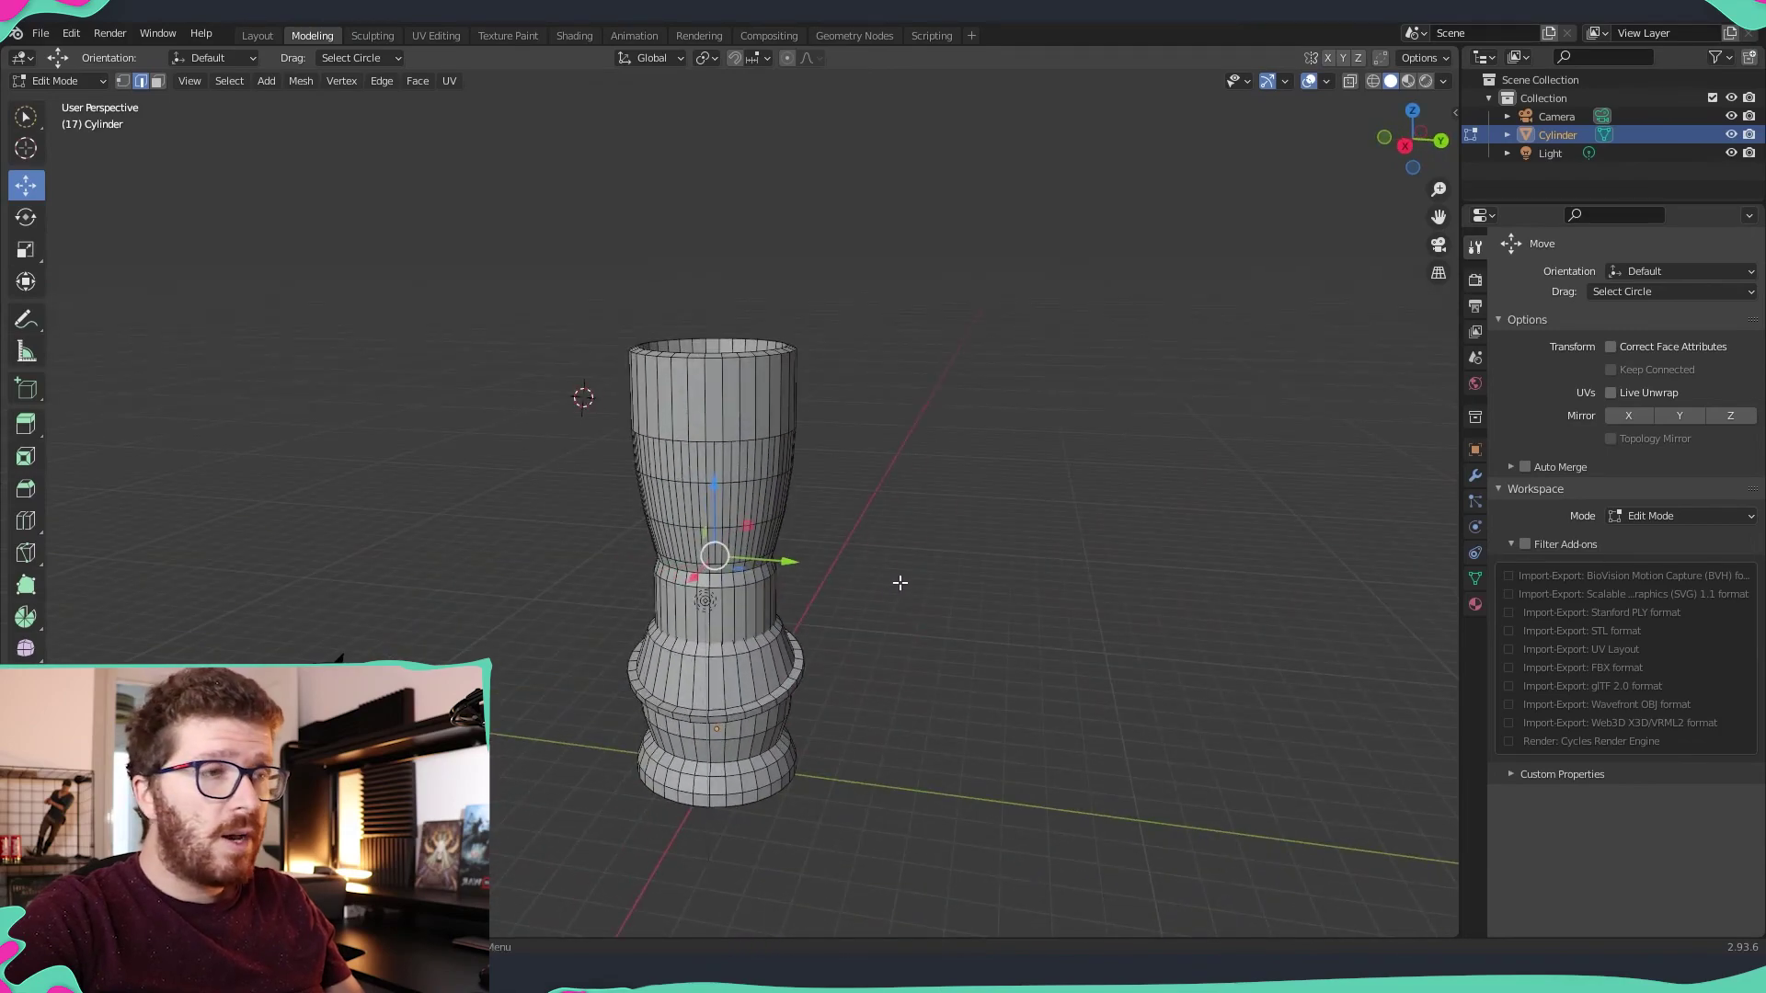
middle_drag(817, 626, 899, 613)
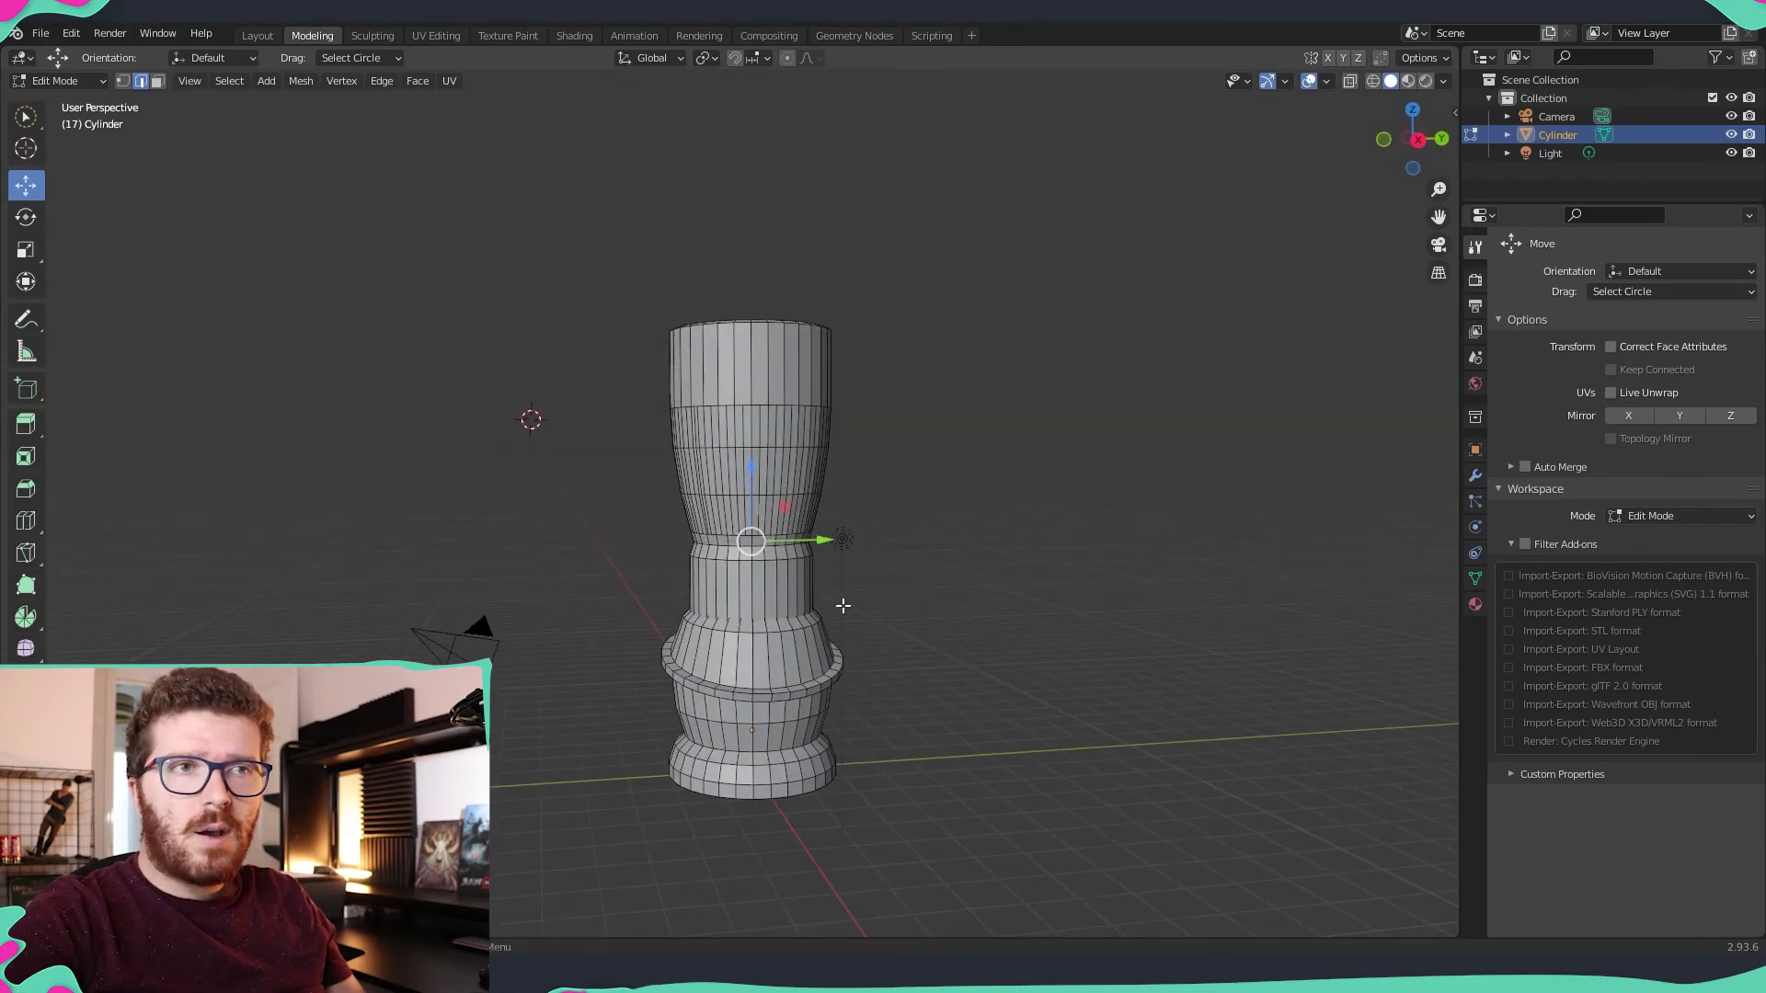
scroll(777, 589, up, 2)
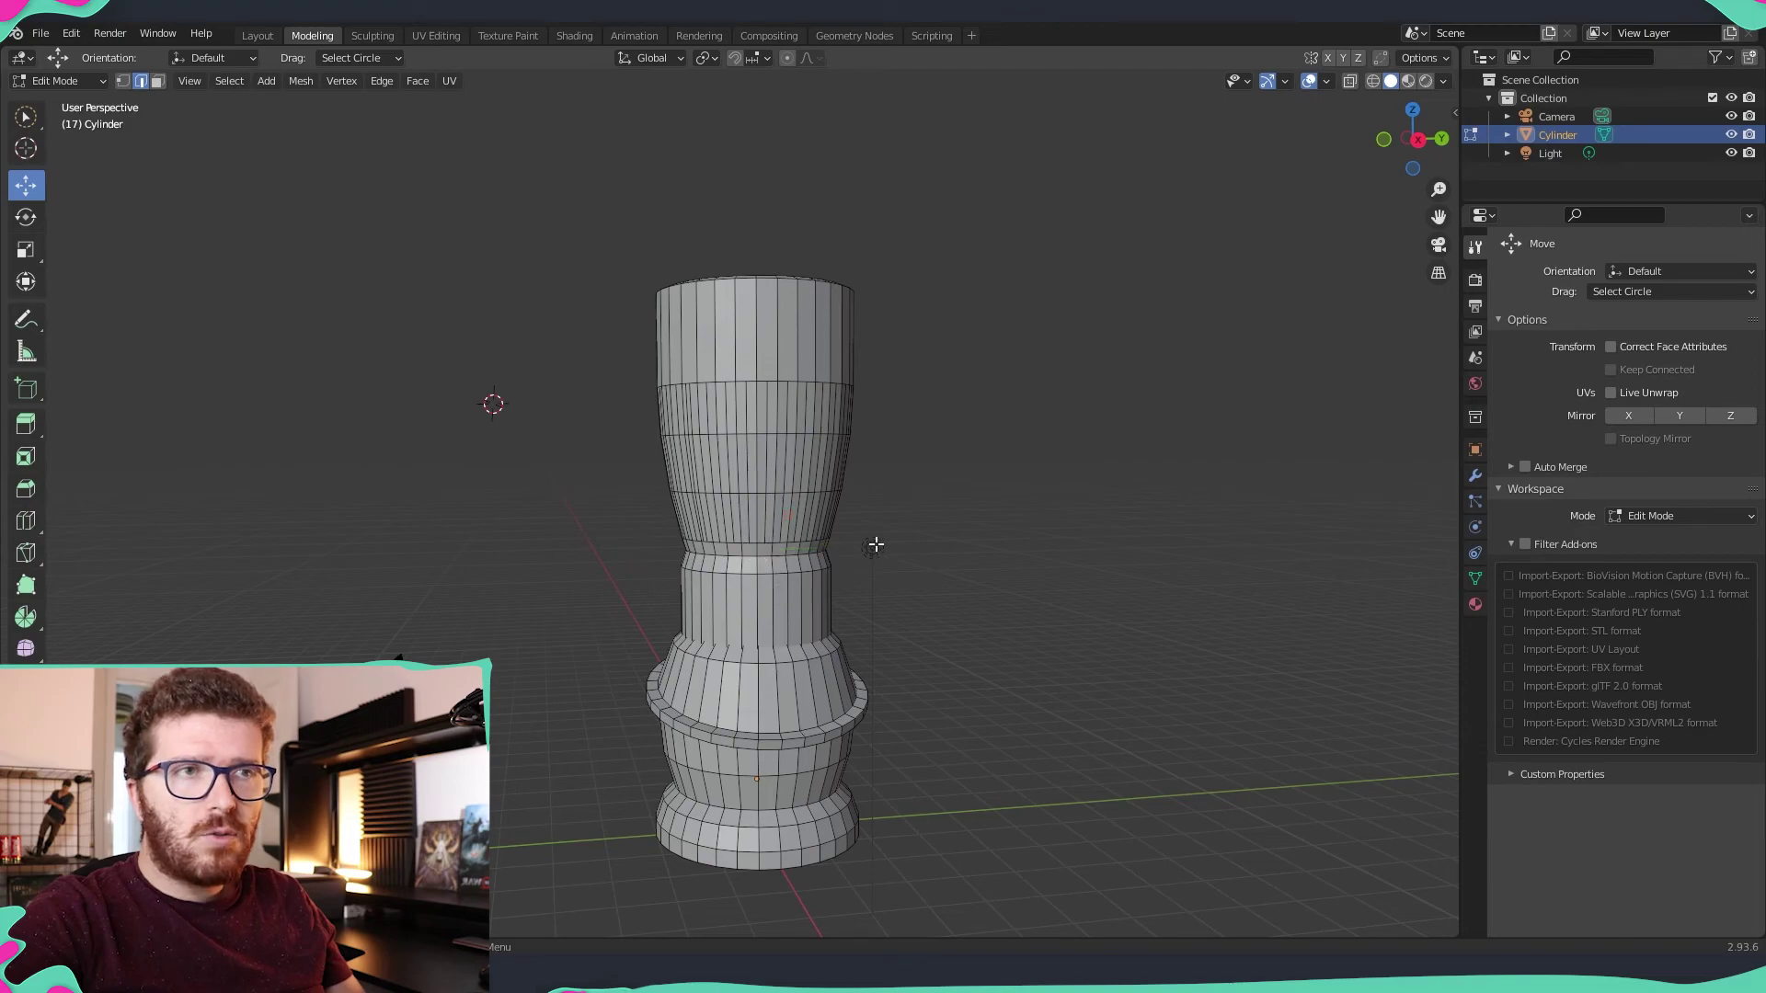
click(25, 116)
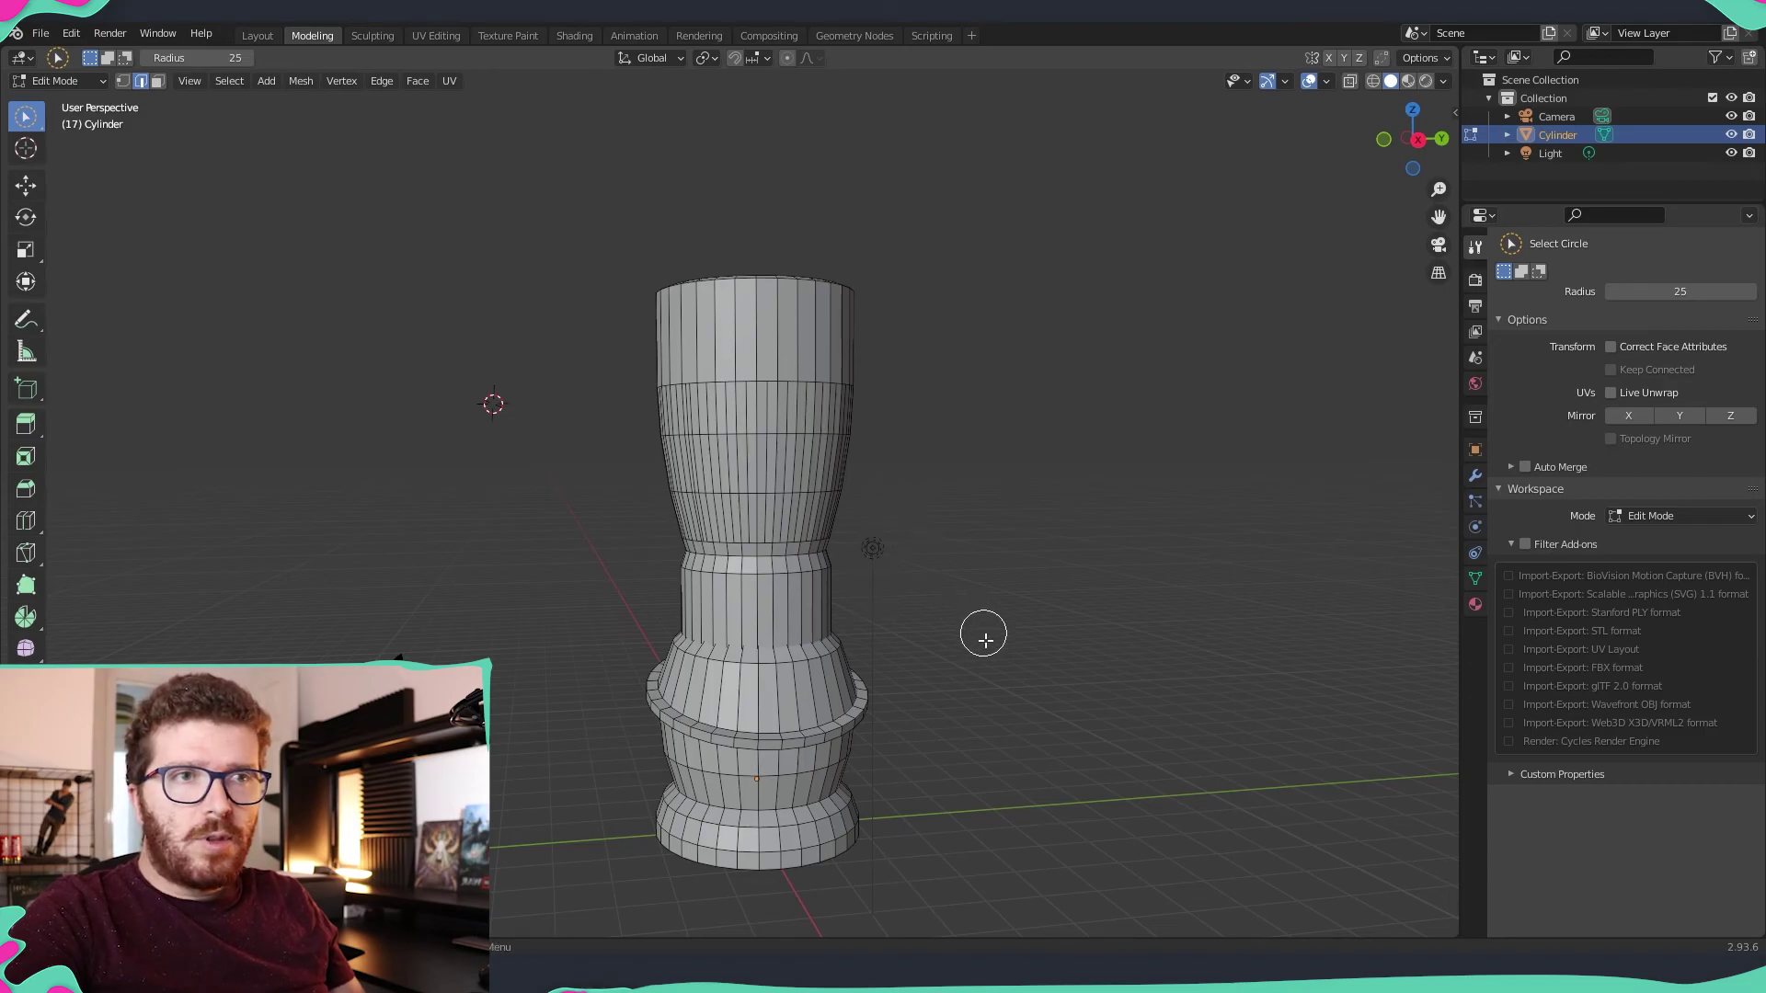
mouse_move(985, 631)
middle_down()
mouse_move(1059, 826)
mouse_move(871, 610)
mouse_move(902, 556)
mouse_move(1167, 611)
mouse_move(1220, 652)
mouse_move(1155, 689)
mouse_move(1096, 674)
mouse_move(1047, 734)
mouse_move(1006, 648)
middle_up()
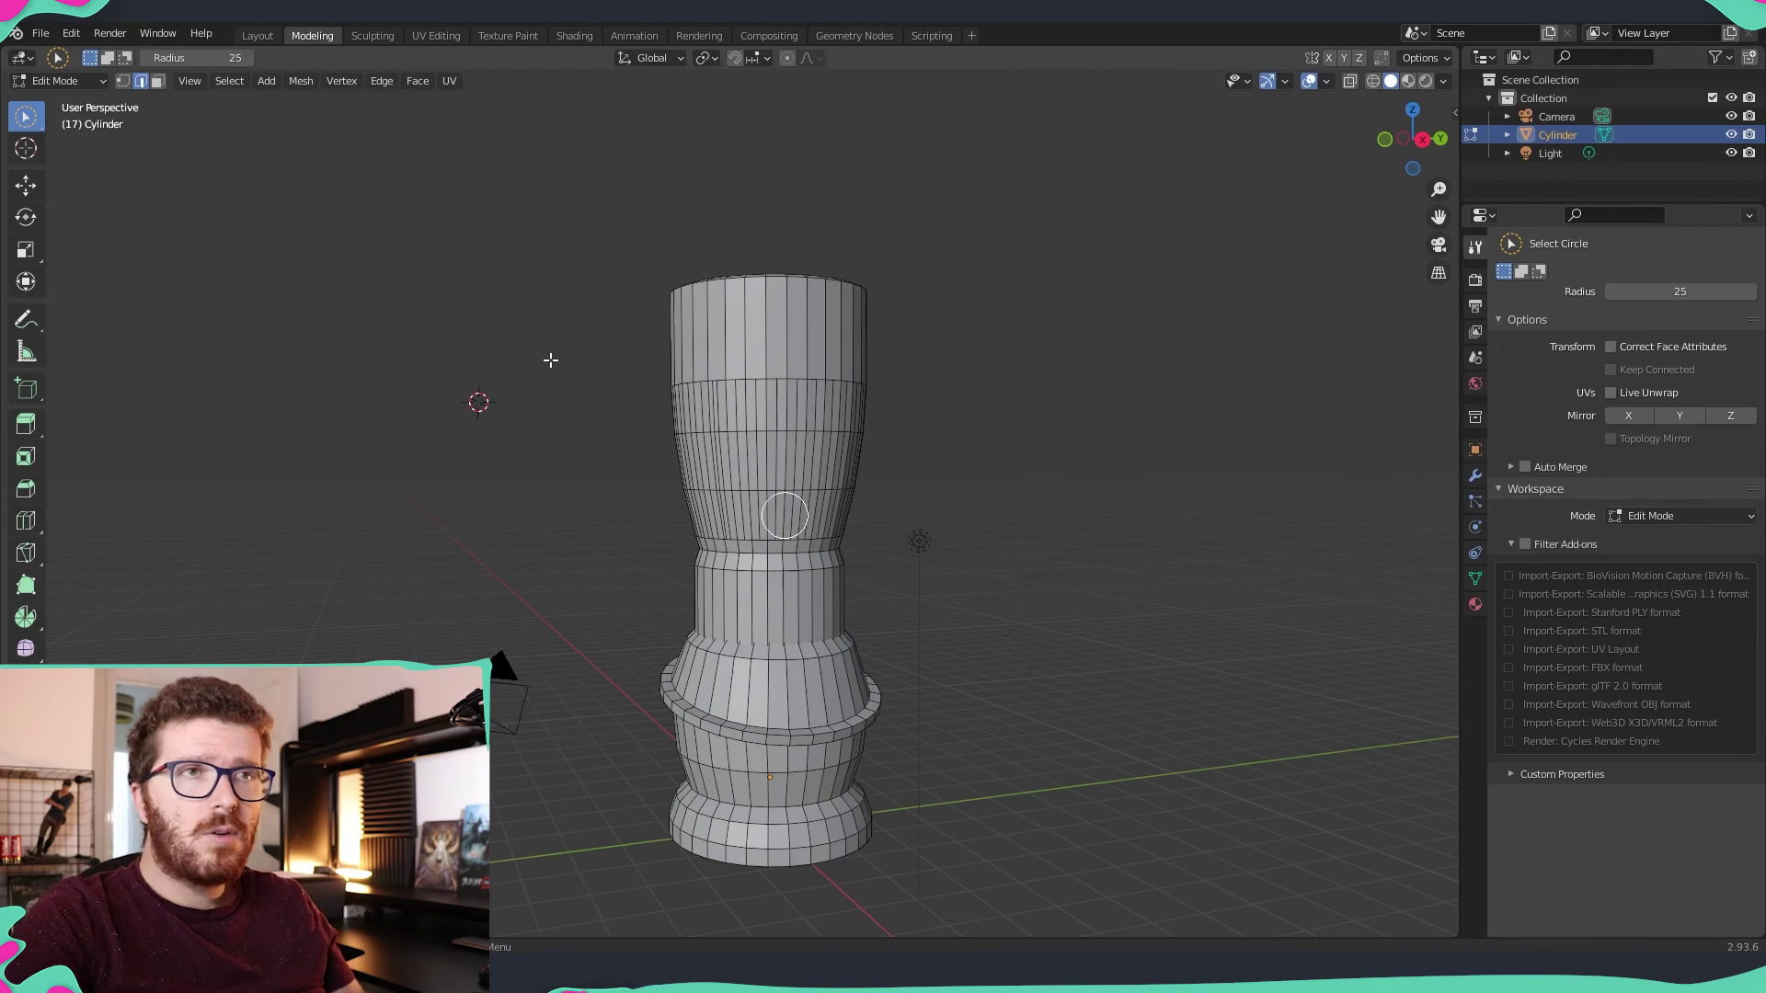
scroll(946, 581, down, 2)
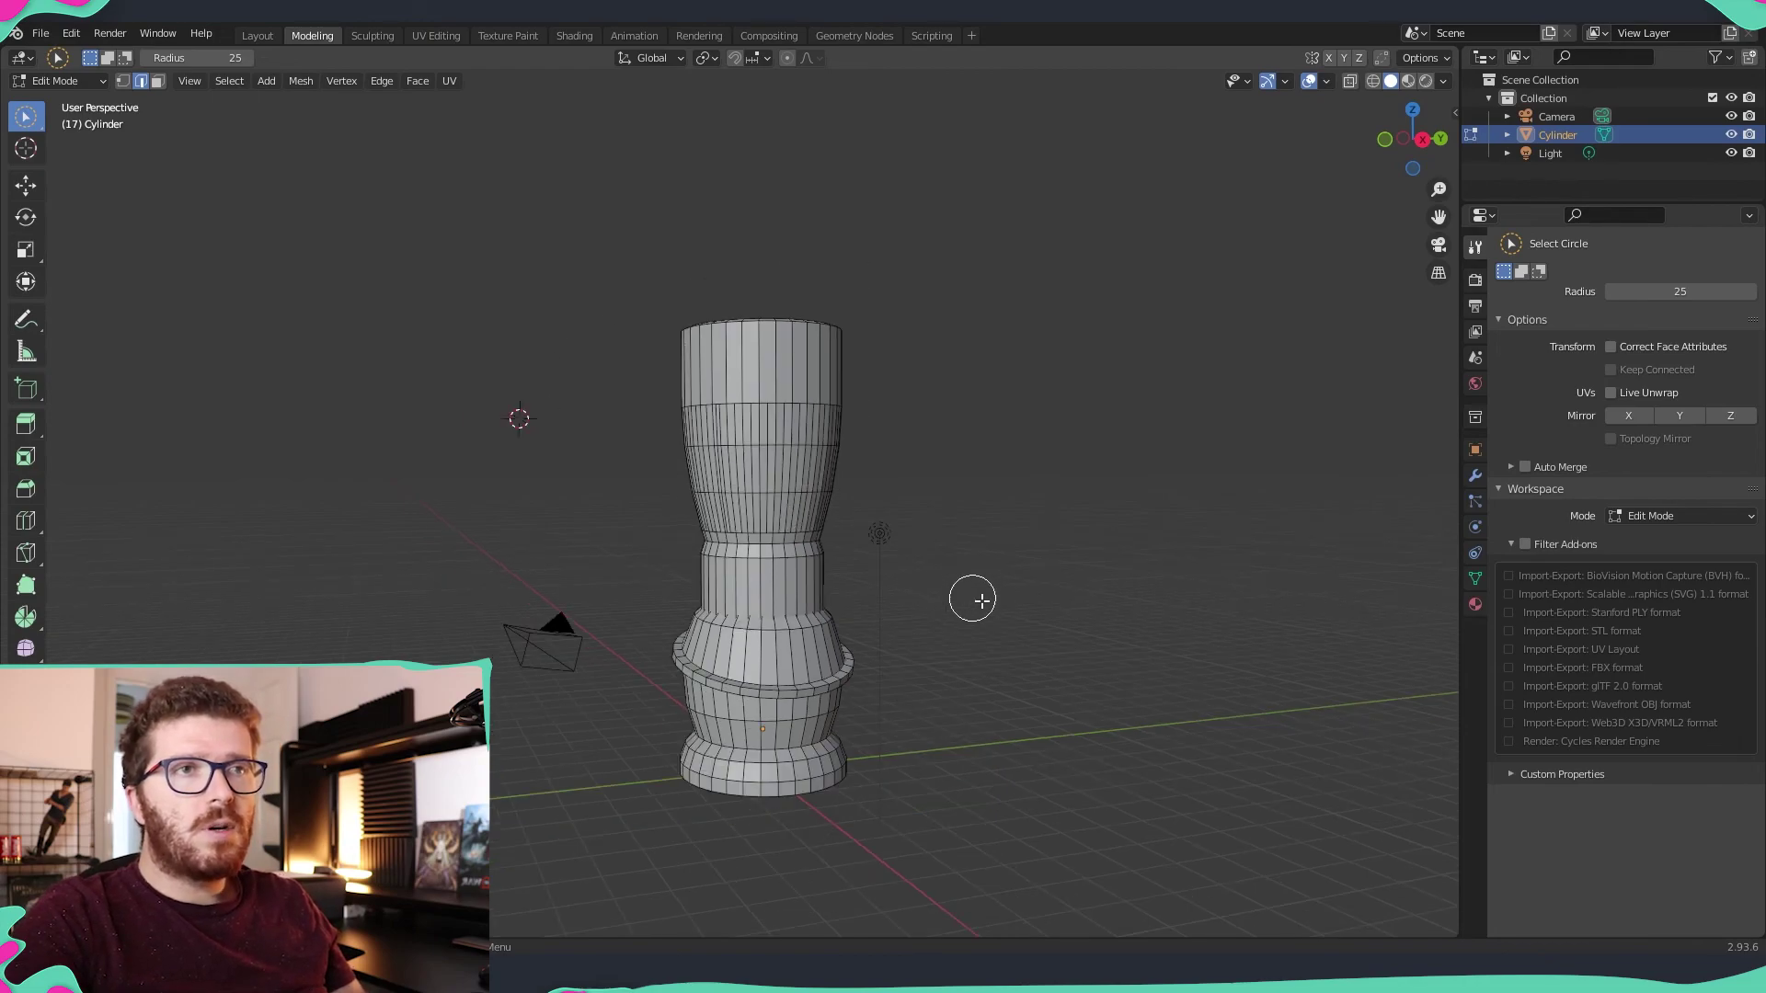
middle_drag(959, 634, 988, 612)
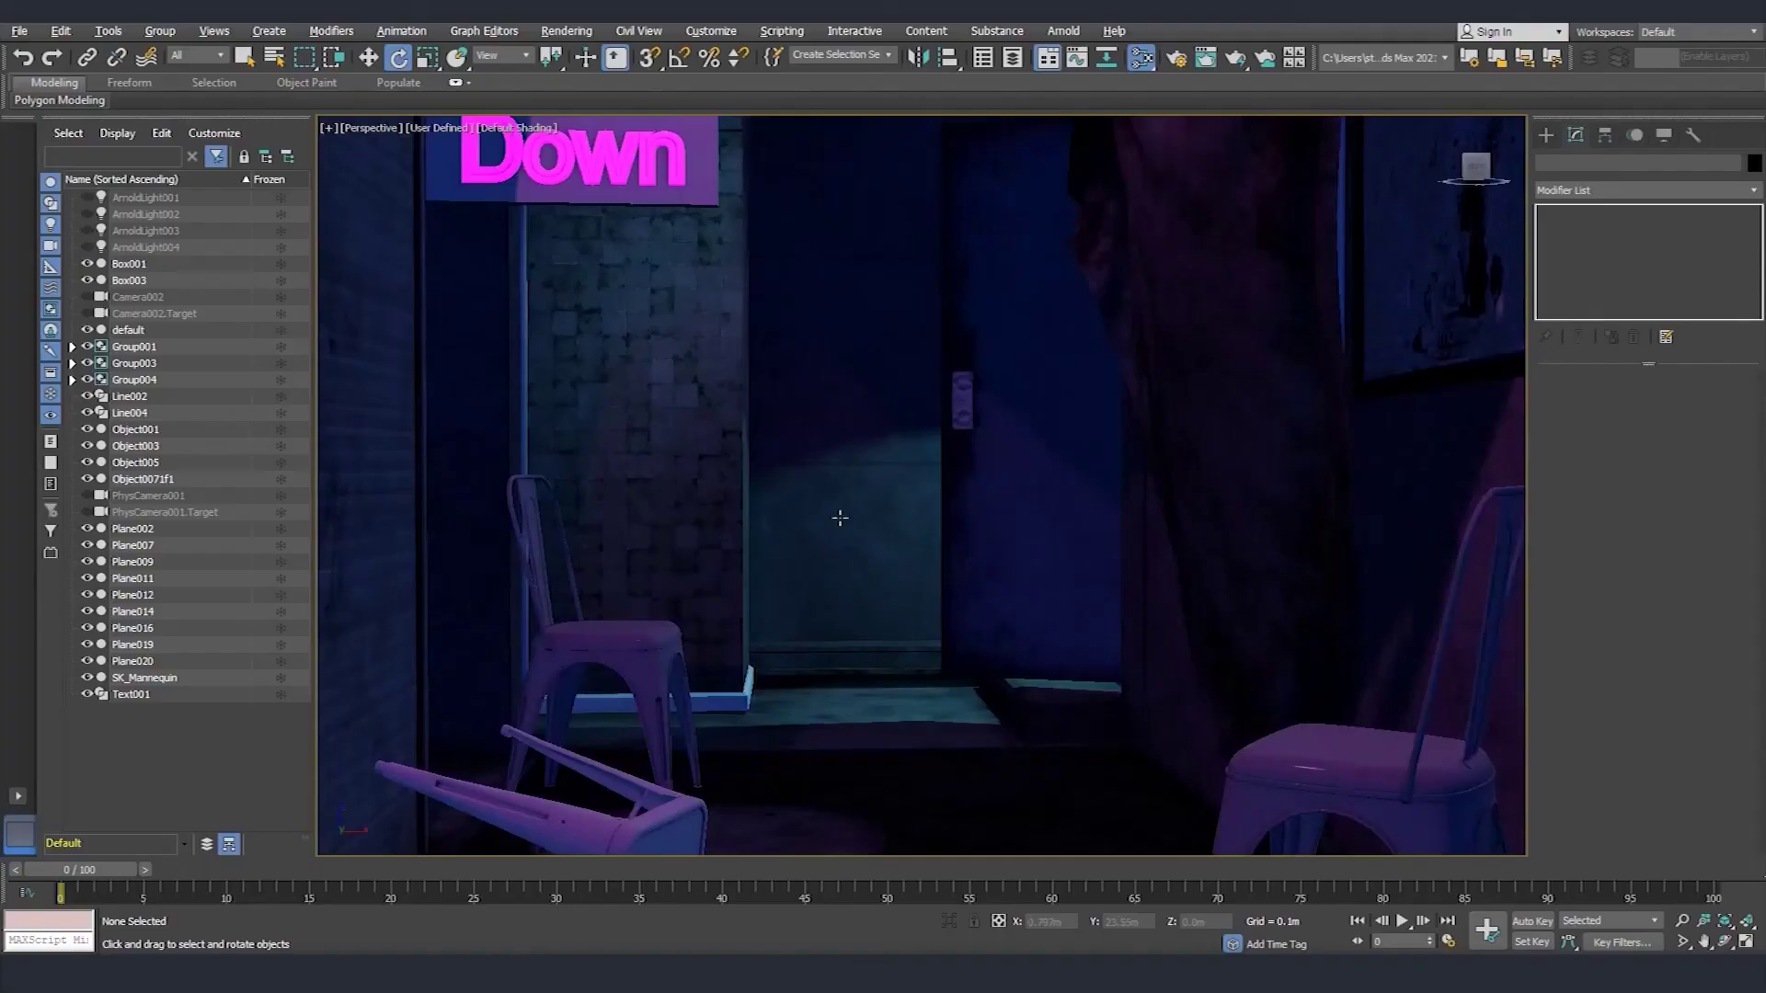
scroll(773, 545, up, 3)
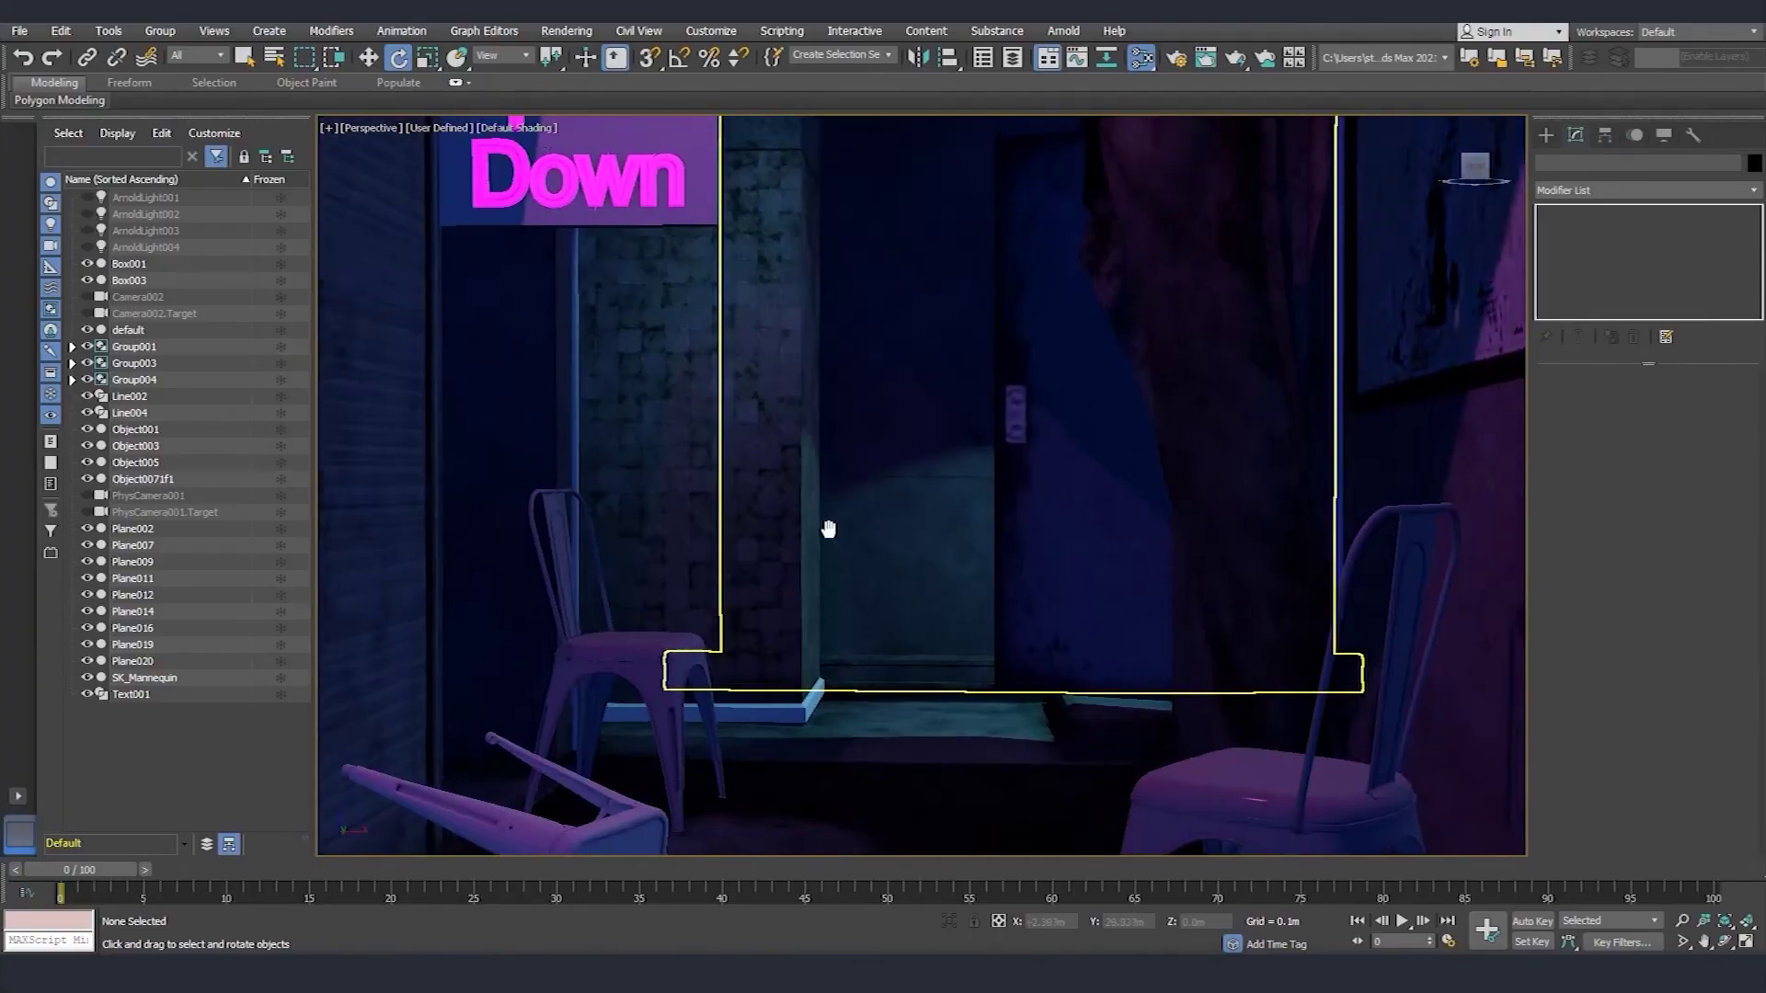
scroll(855, 568, down, 3)
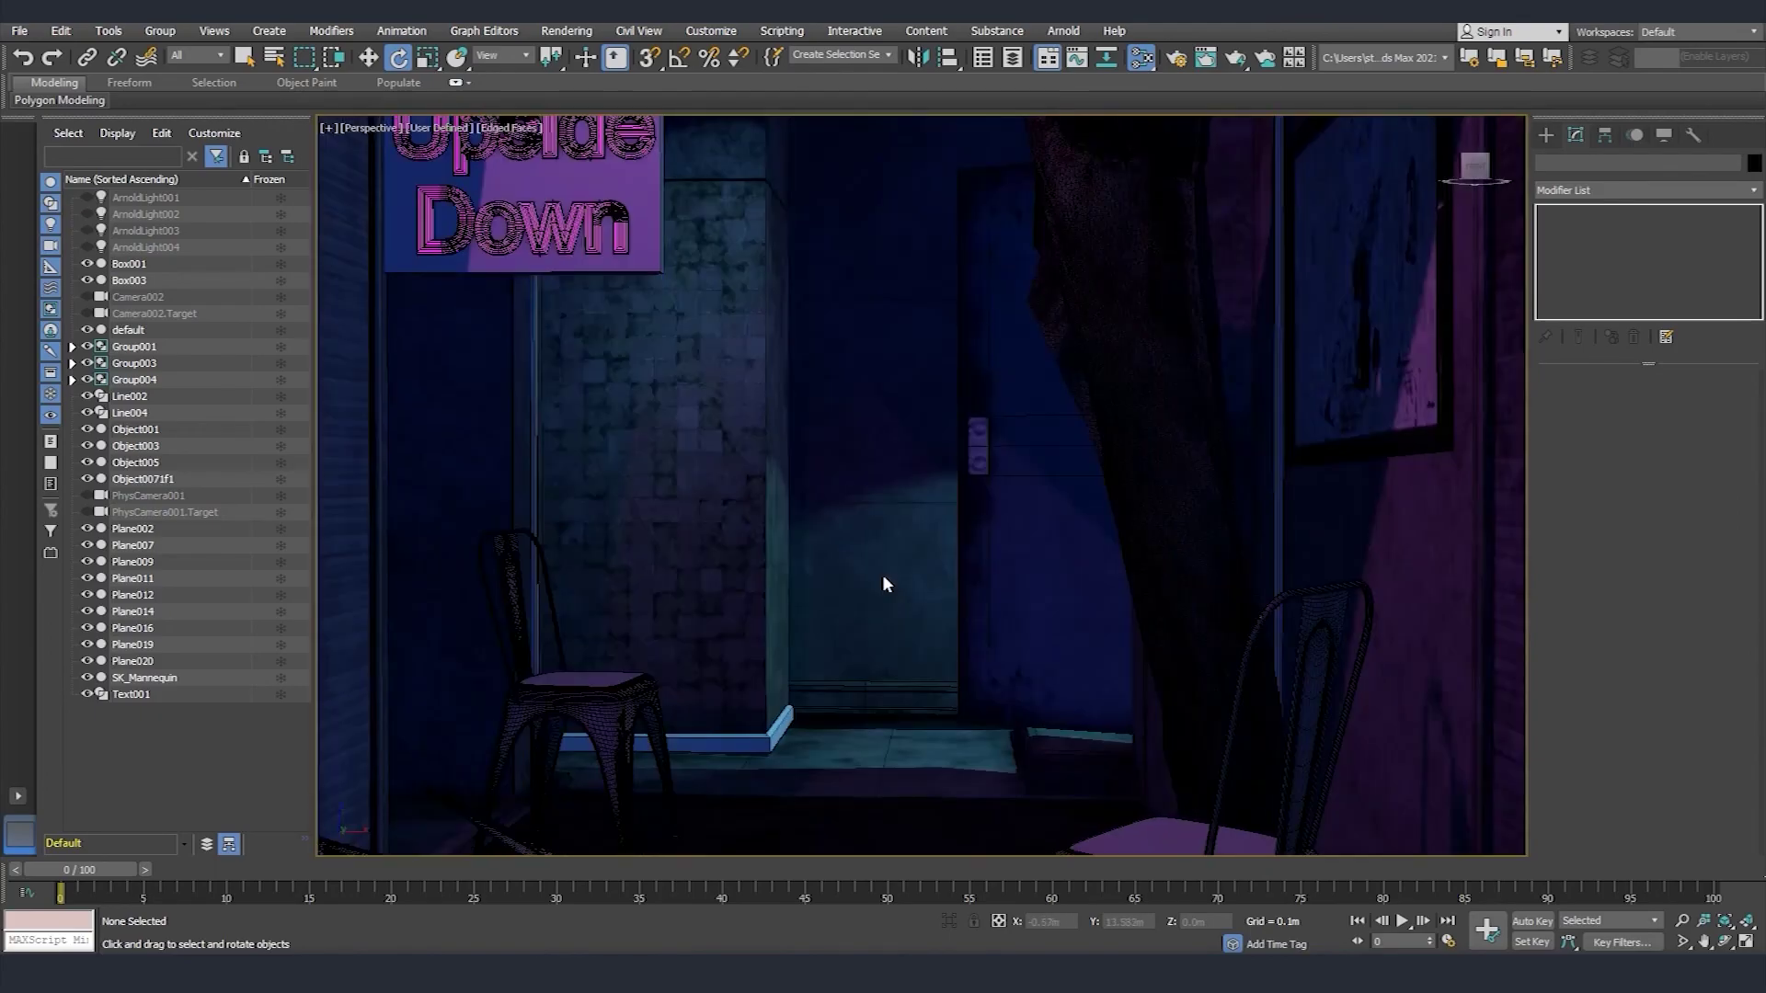
scroll(881, 574, up, 3)
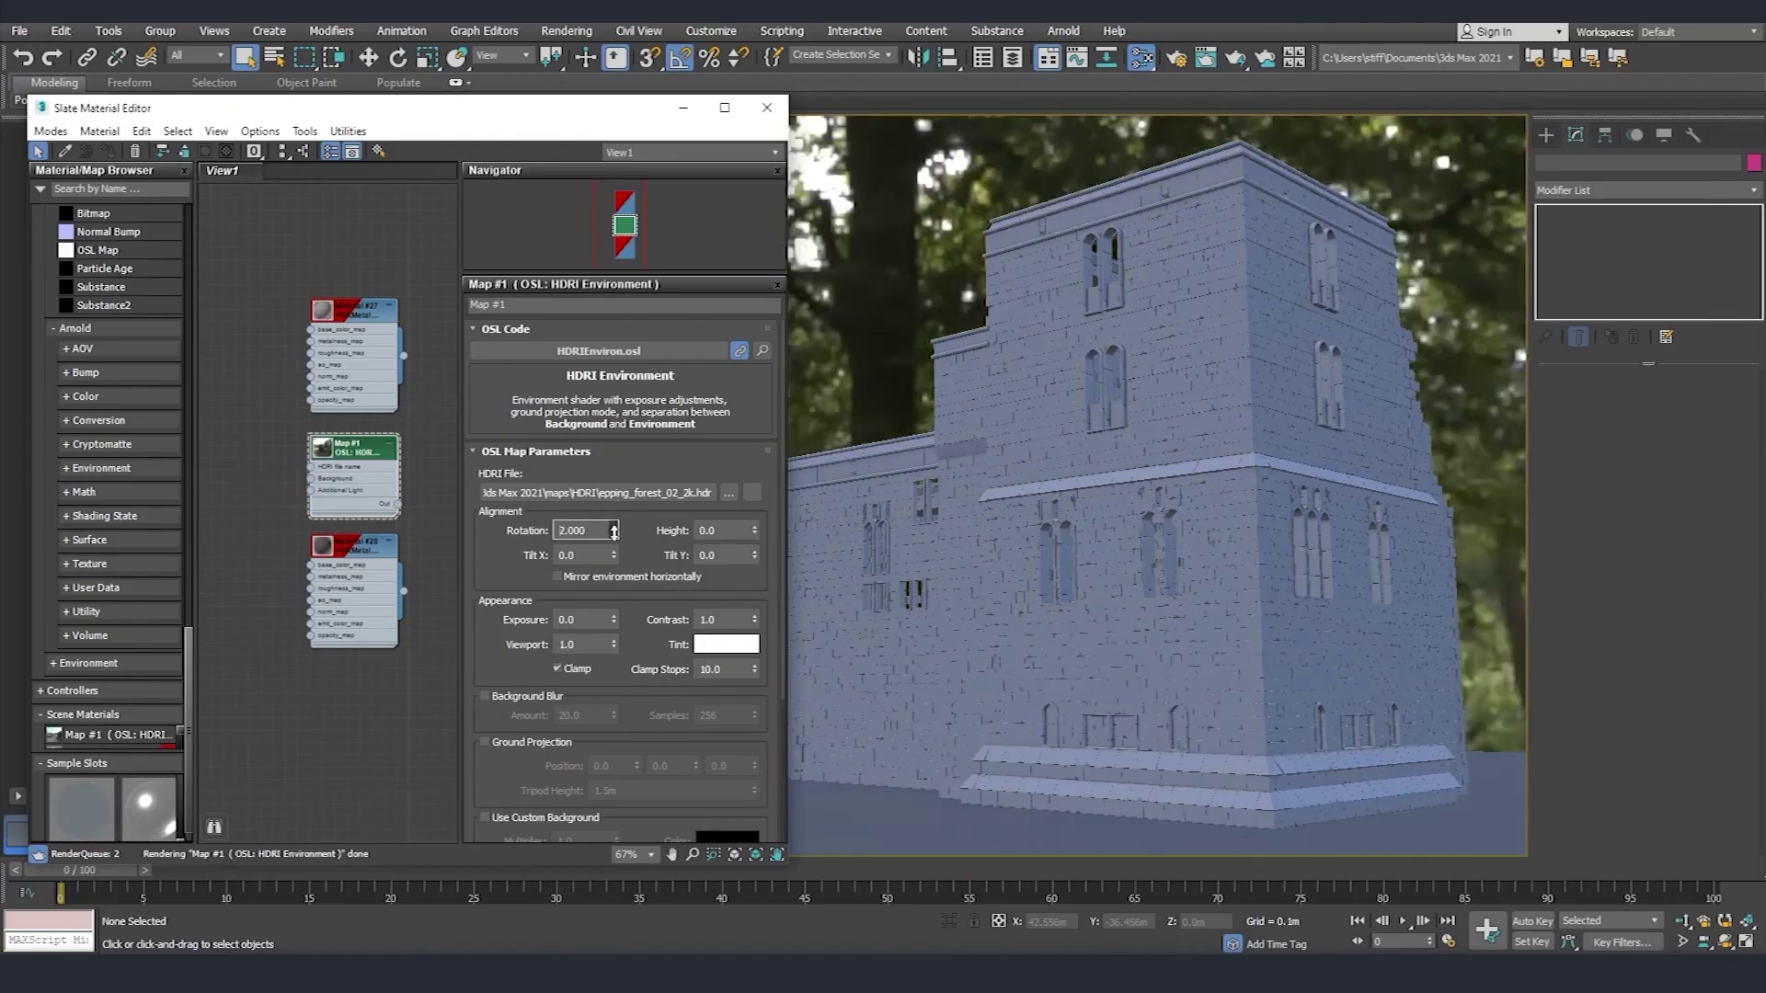
drag(611, 582, 609, 630)
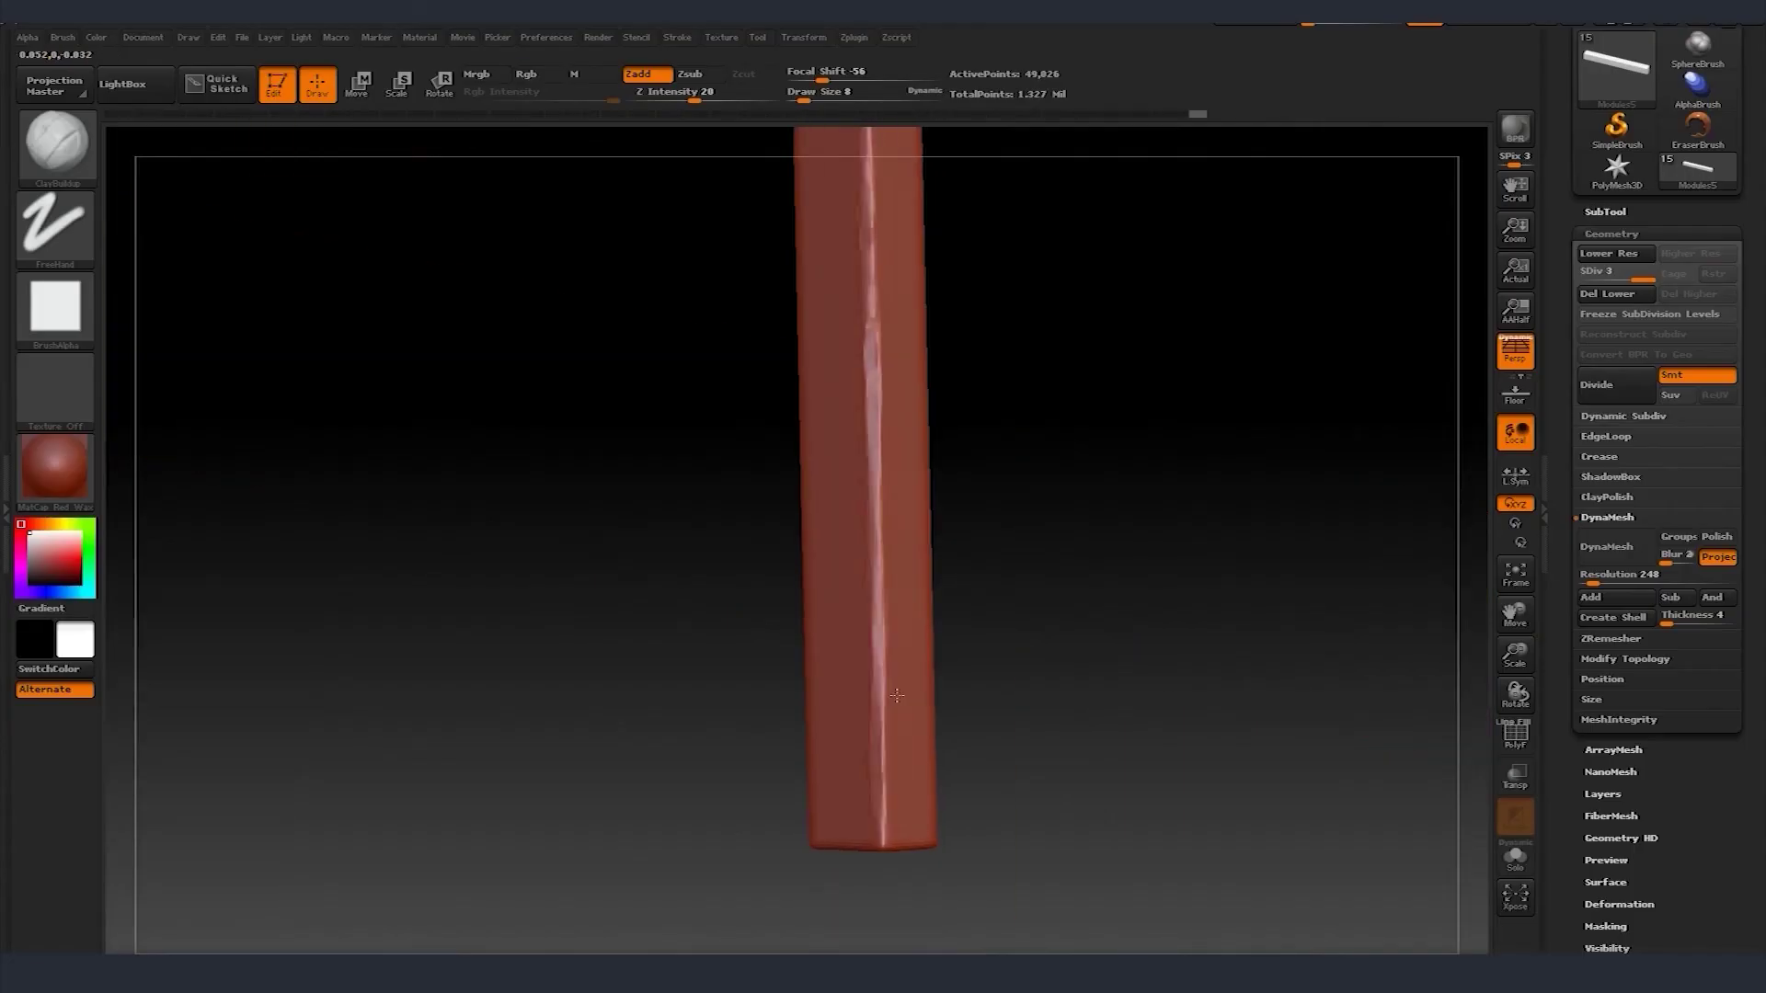
mouse_move(957, 515)
mouse_down()
mouse_move(994, 538)
mouse_move(847, 524)
mouse_move(840, 500)
mouse_move(919, 417)
mouse_up()
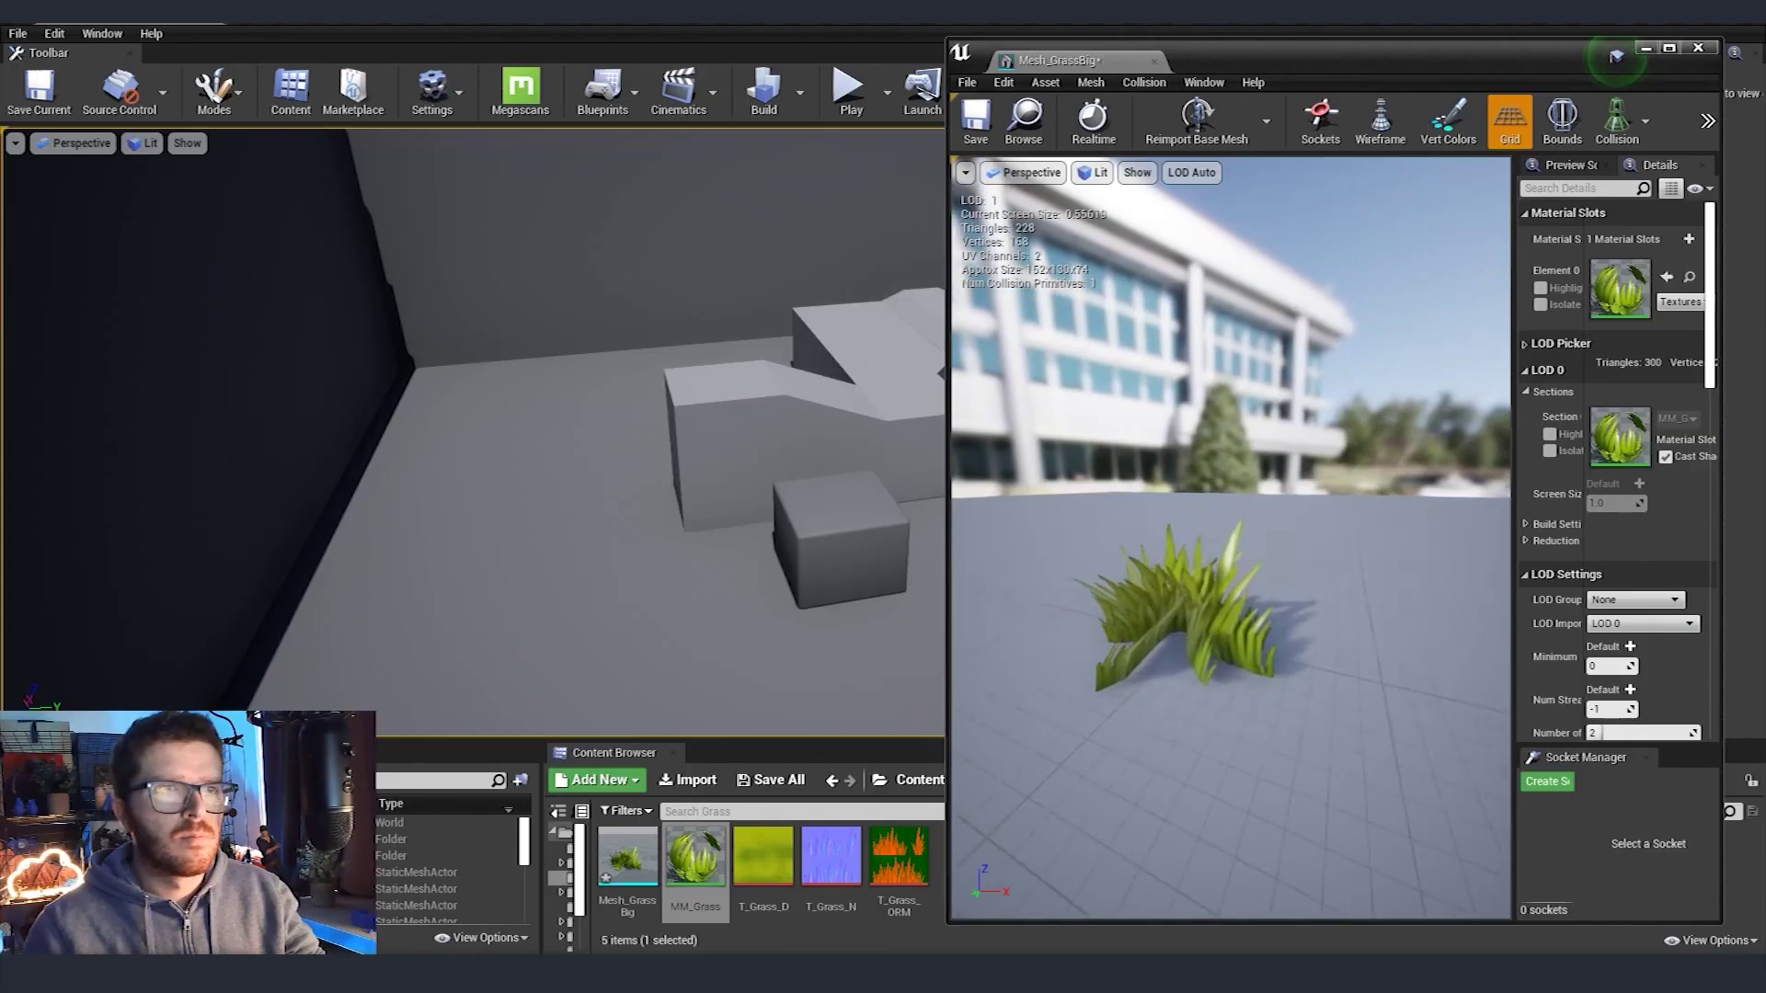
scroll(1231, 538, up, 3)
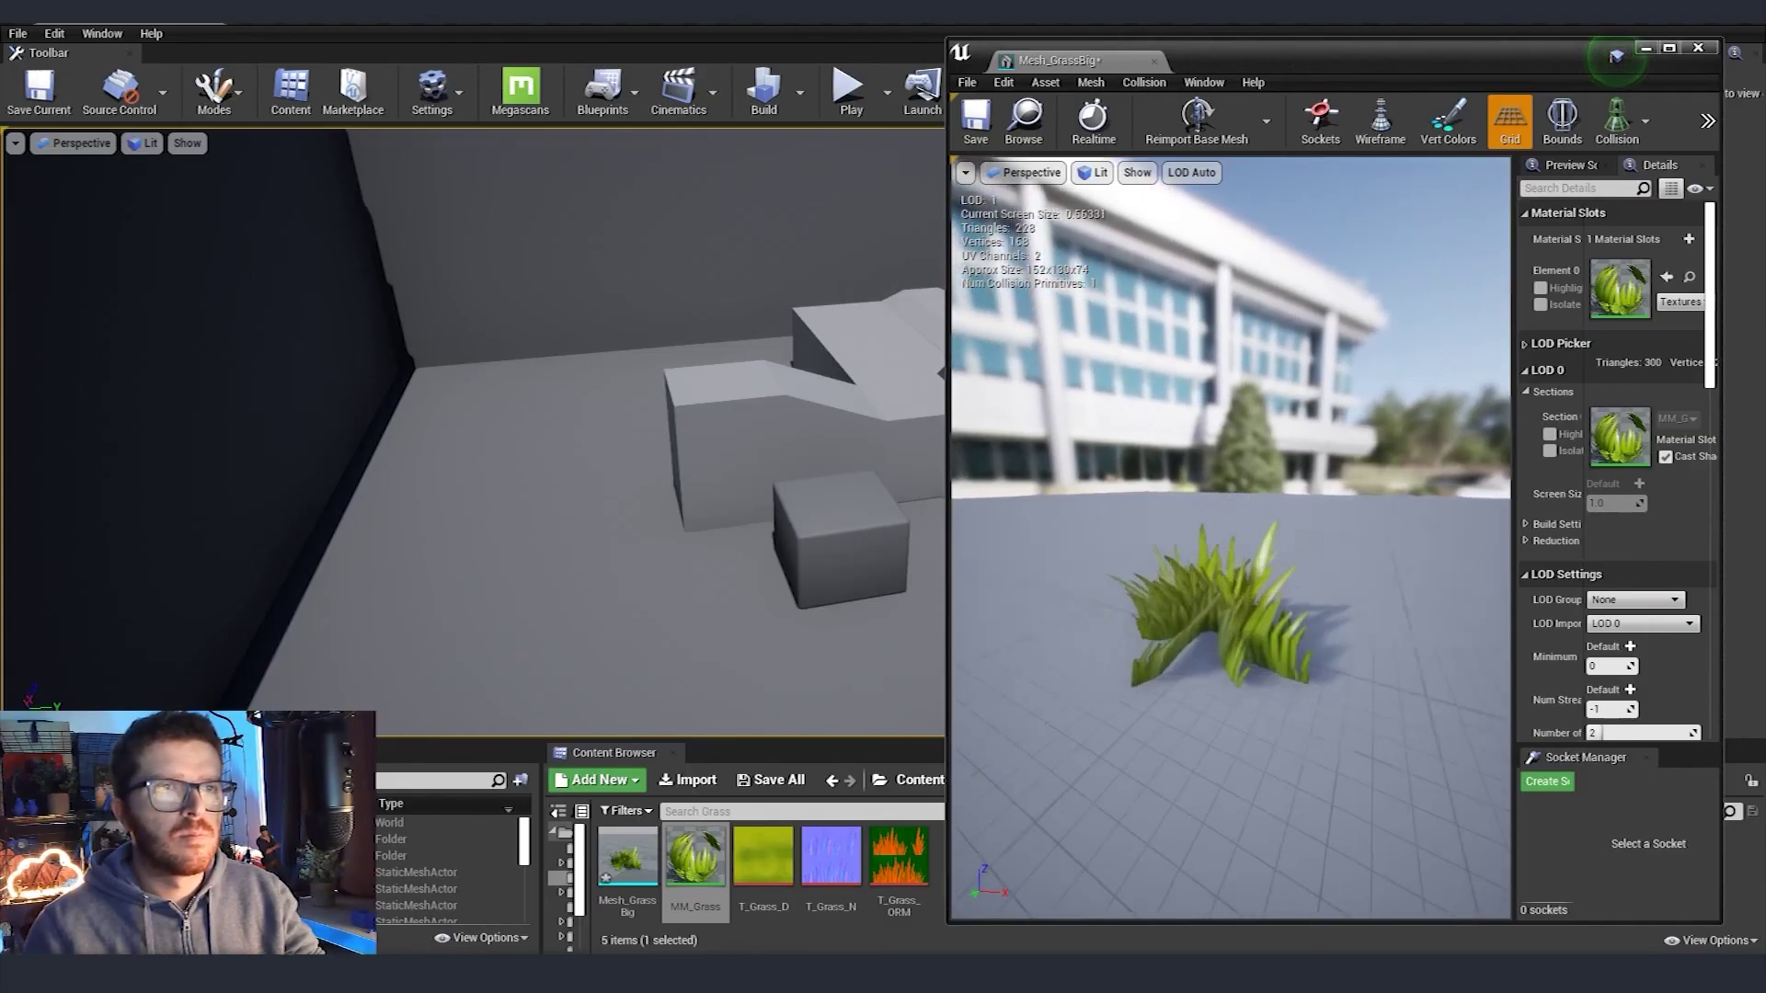
drag(1231, 538, 1169, 561)
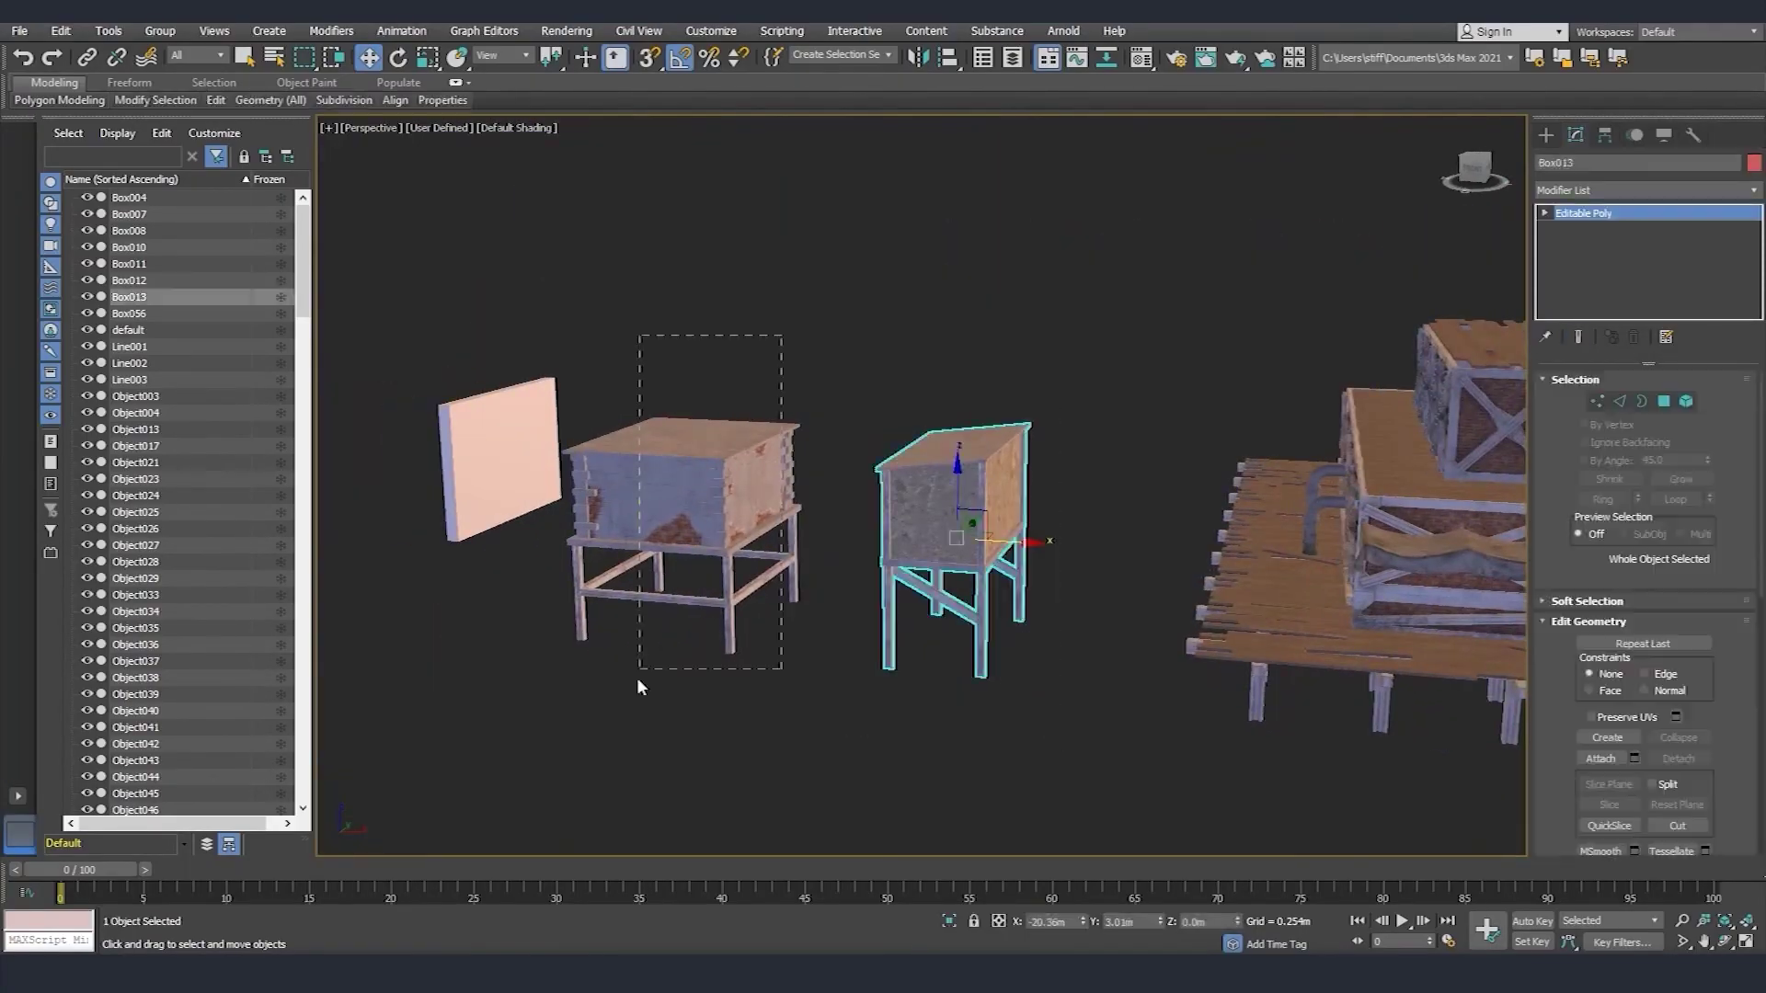
click(681, 634)
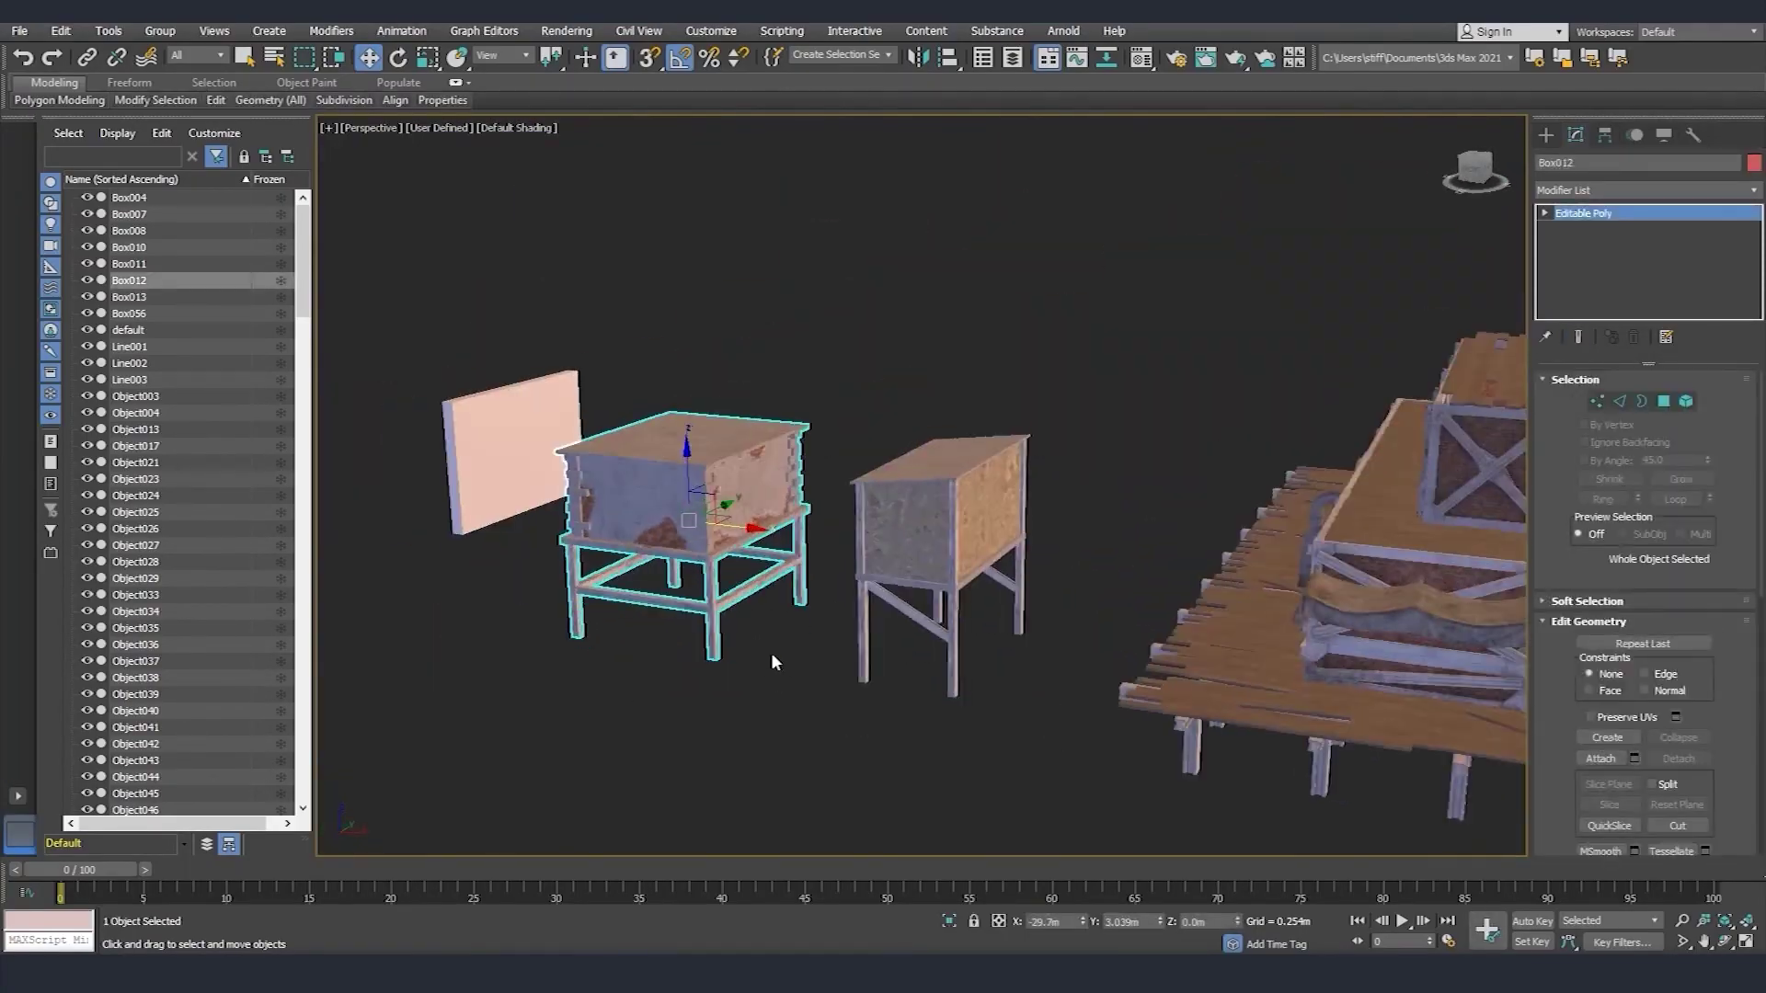